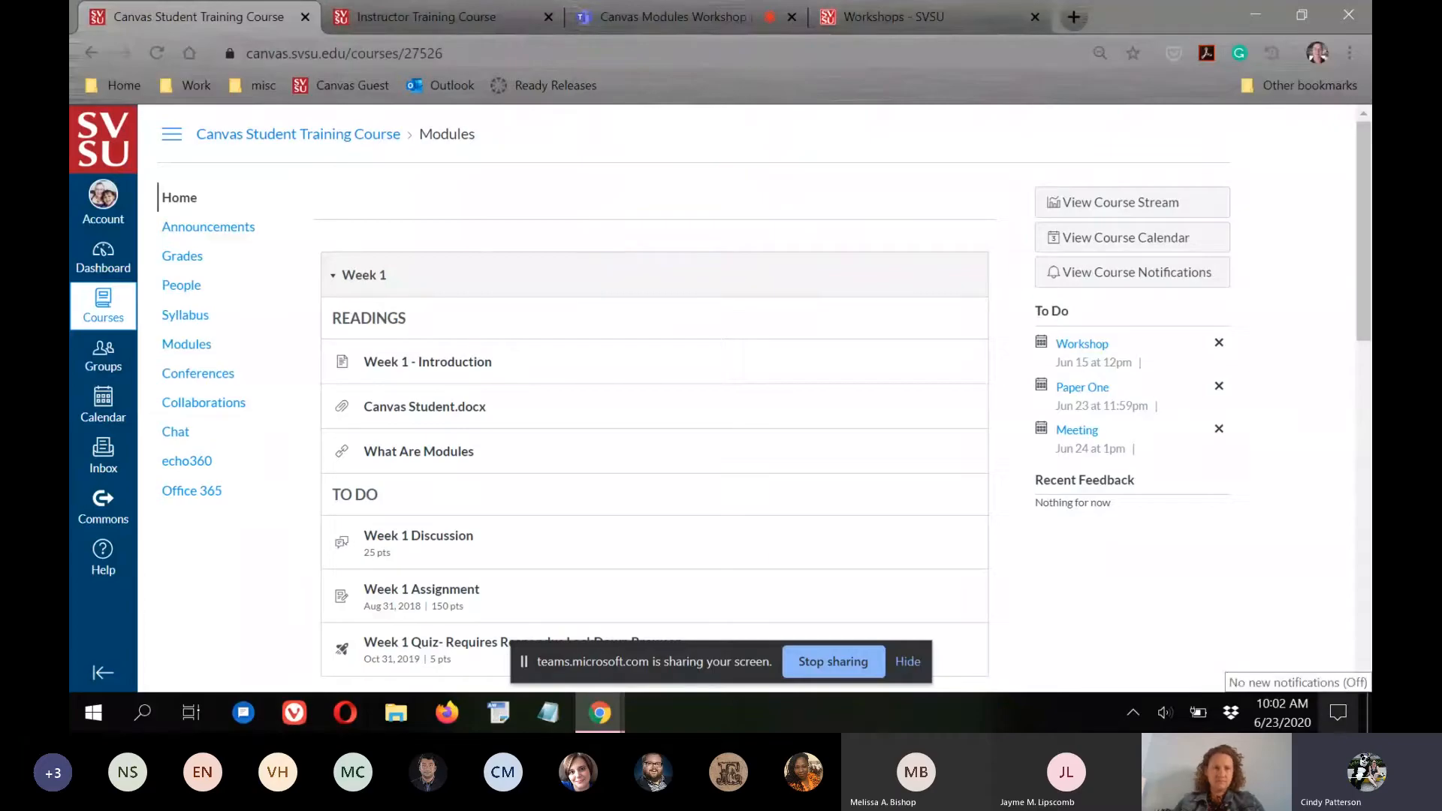
Hide the screen-sharing notice and read through the Week 1 - Introduction page of the student course.
{"action": "left_click", "coordinate": [917, 664]}
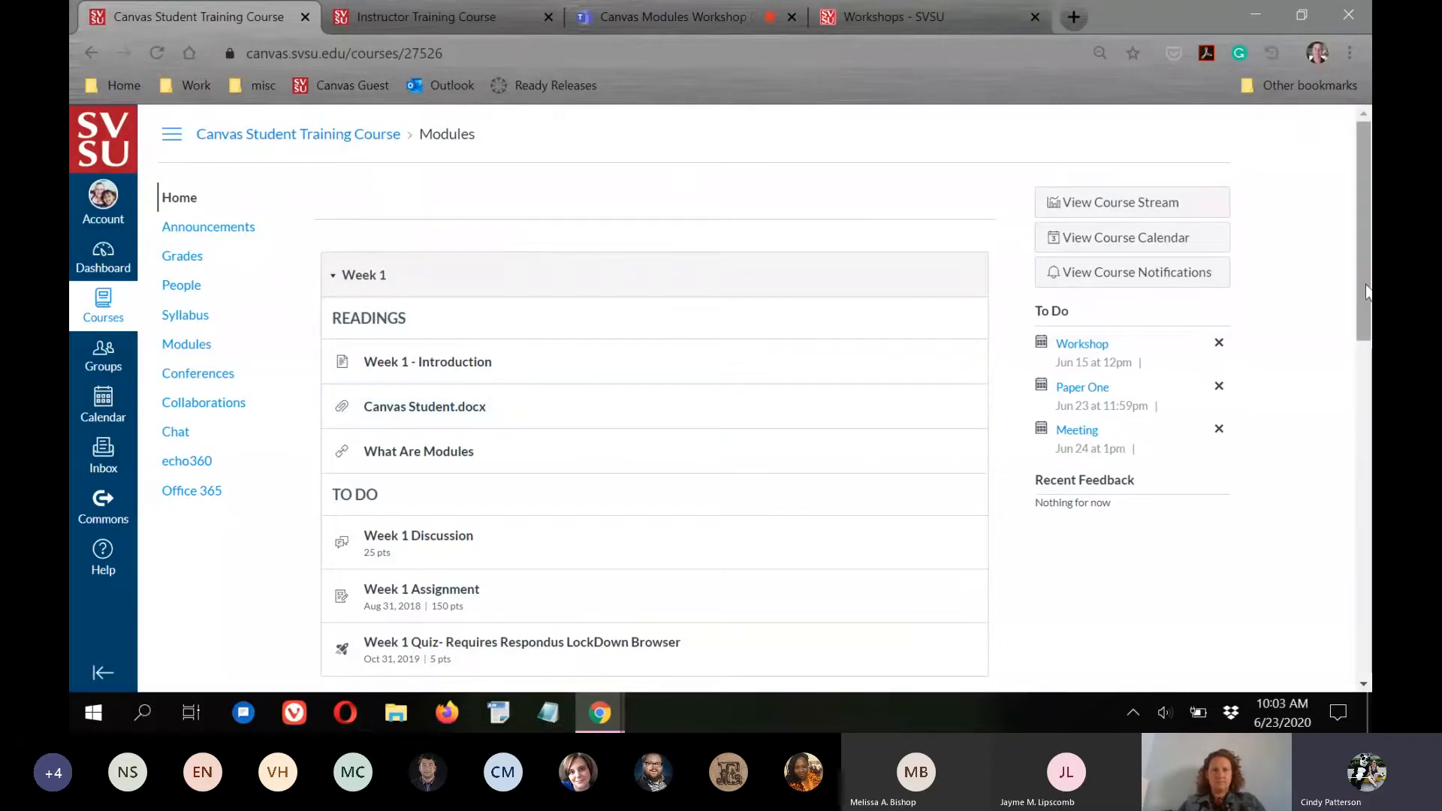
{"action": "mouse_move", "coordinate": [1369, 257]}
{"action": "left_mouse_down"}
{"action": "mouse_move", "coordinate": [1370, 276]}
{"action": "mouse_move", "coordinate": [1368, 246]}
{"action": "left_mouse_up"}
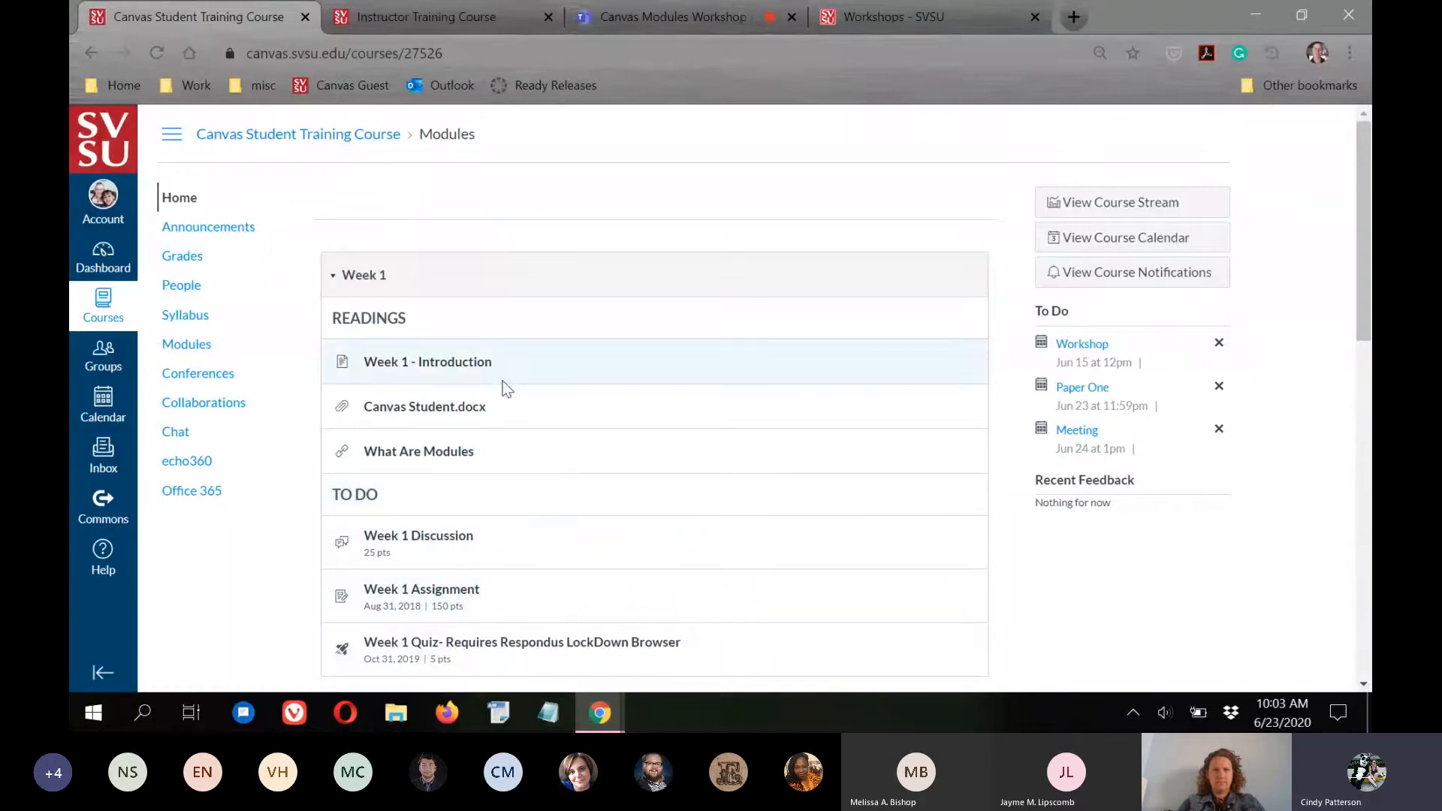
{"action": "scroll", "coordinate": [809, 423], "scroll_direction": "down", "scroll_amount": 1}
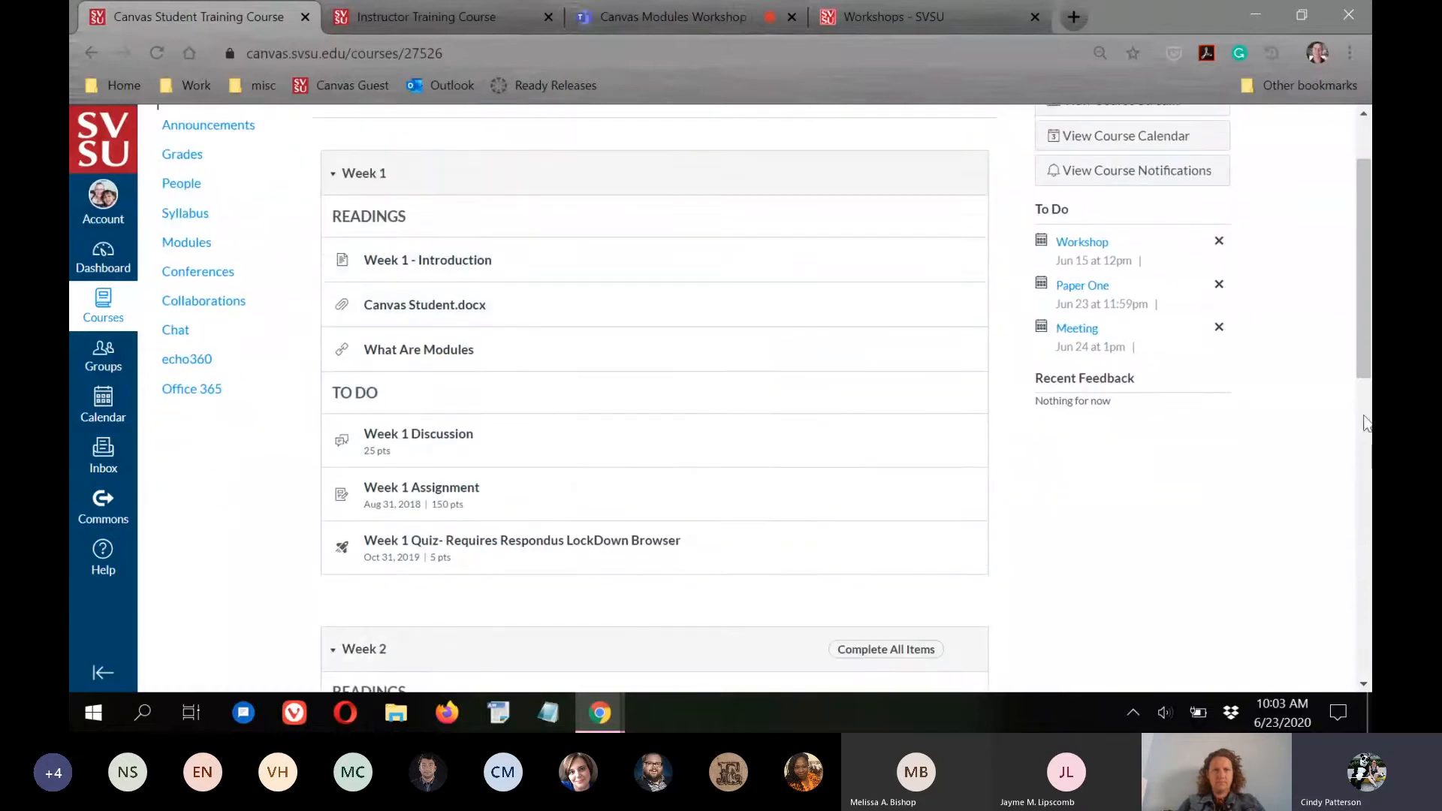
{"action": "scroll", "coordinate": [399, 261], "scroll_direction": "up", "scroll_amount": 1}
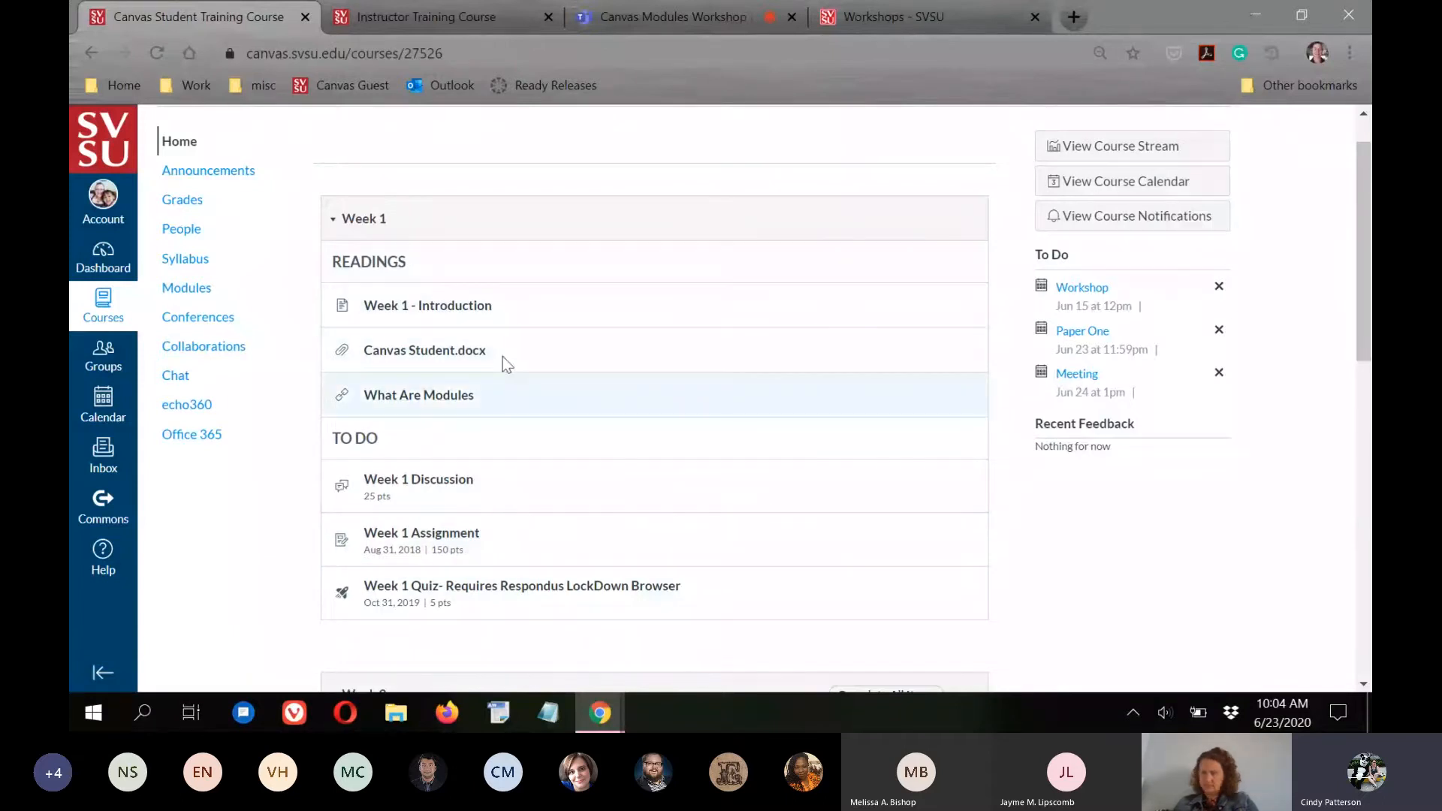
{"action": "left_click", "coordinate": [390, 307]}
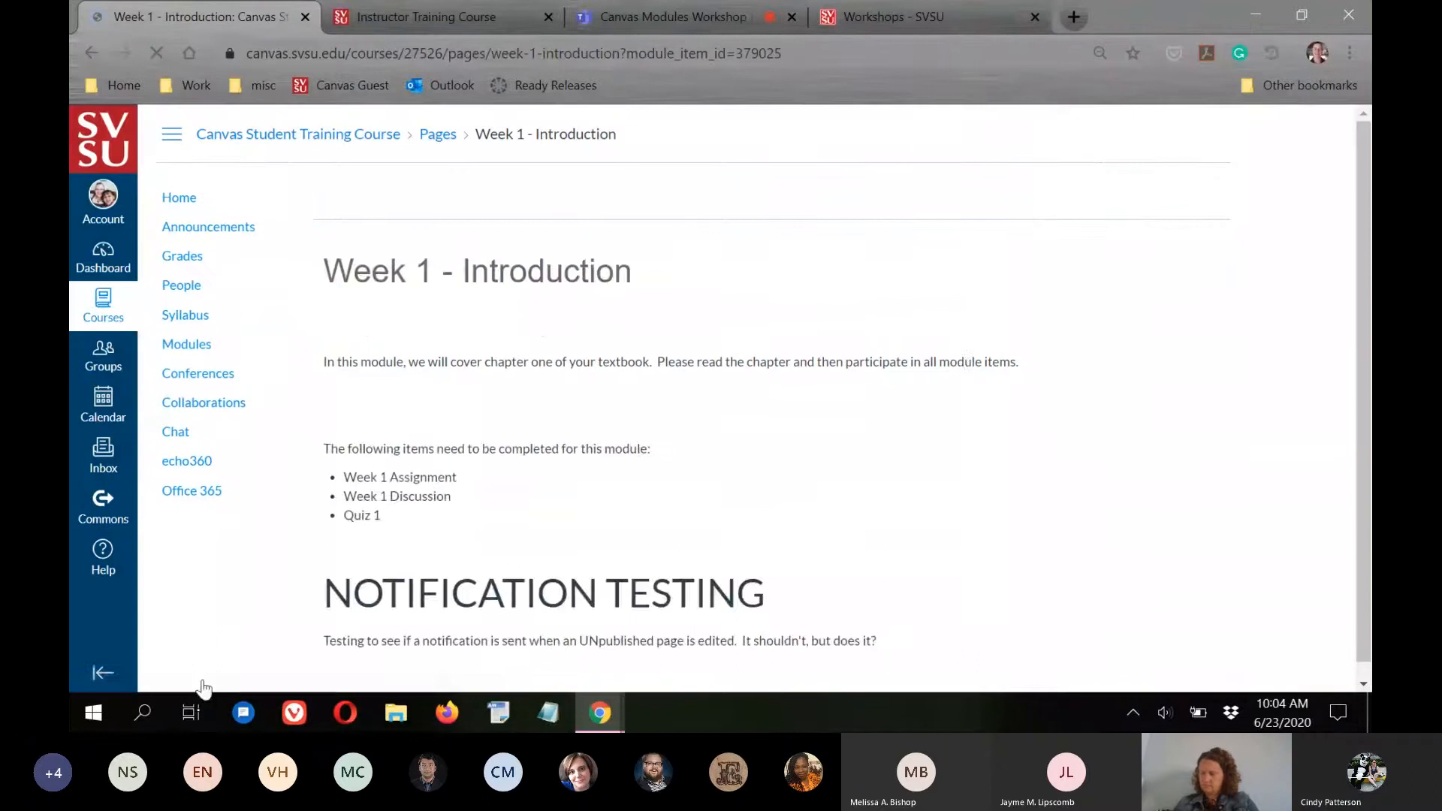
{"action": "scroll", "coordinate": [894, 425], "scroll_direction": "down", "scroll_amount": 5}
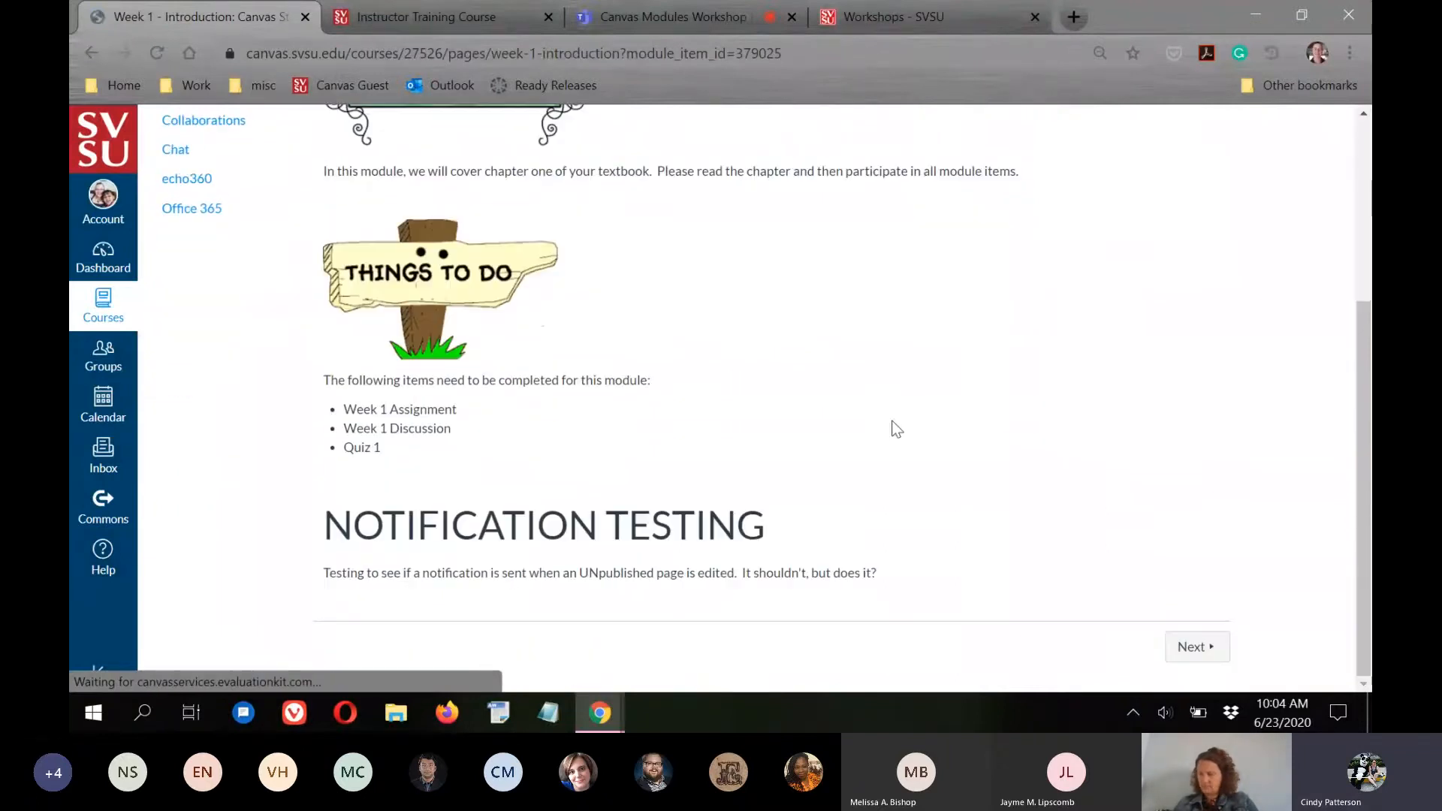
{"action": "scroll", "coordinate": [894, 426], "scroll_direction": "down", "scroll_amount": 4}
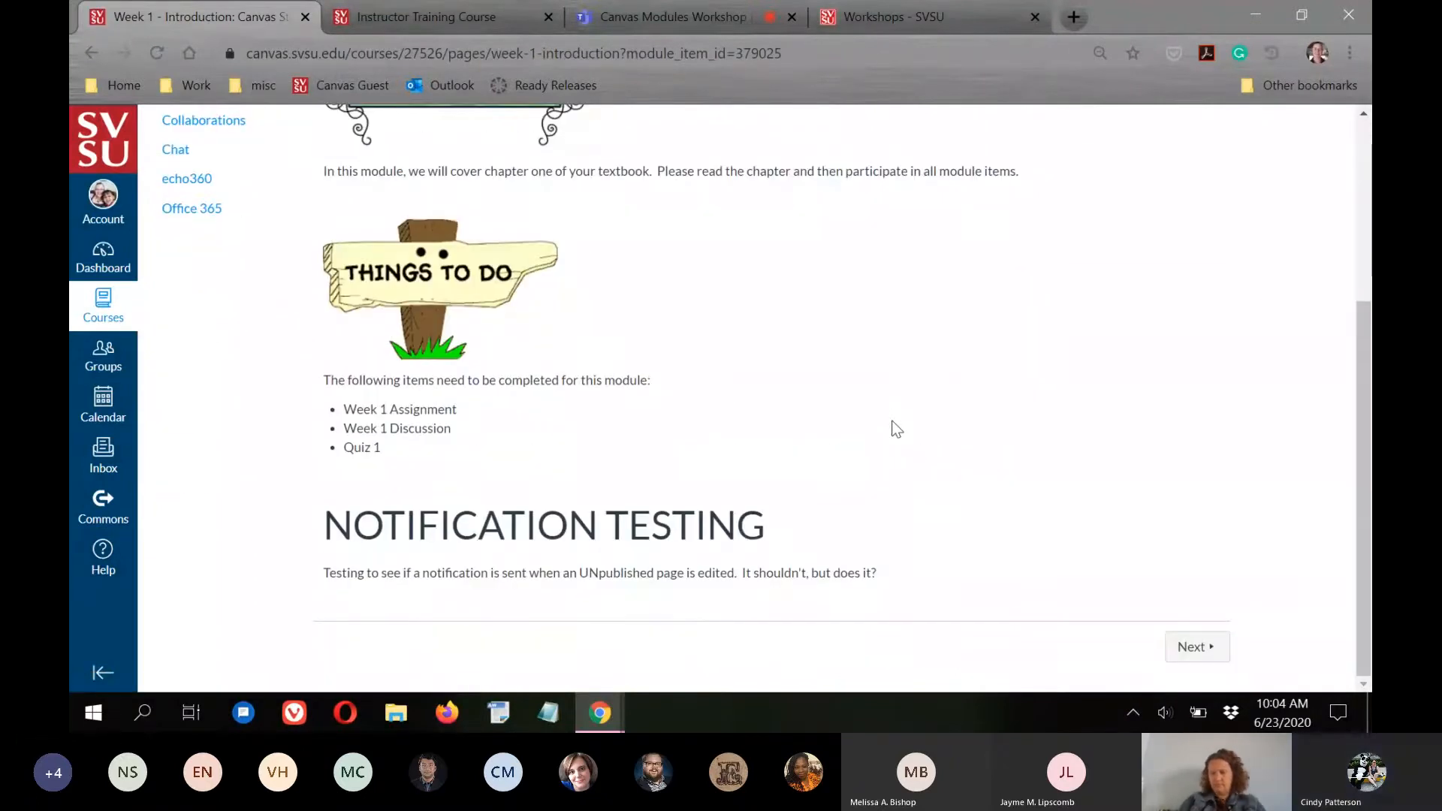
Page through the following Week 1 items: Canvas Student.docx, What Are Modules and Week 1 Discussion.
{"action": "left_click", "coordinate": [1192, 647]}
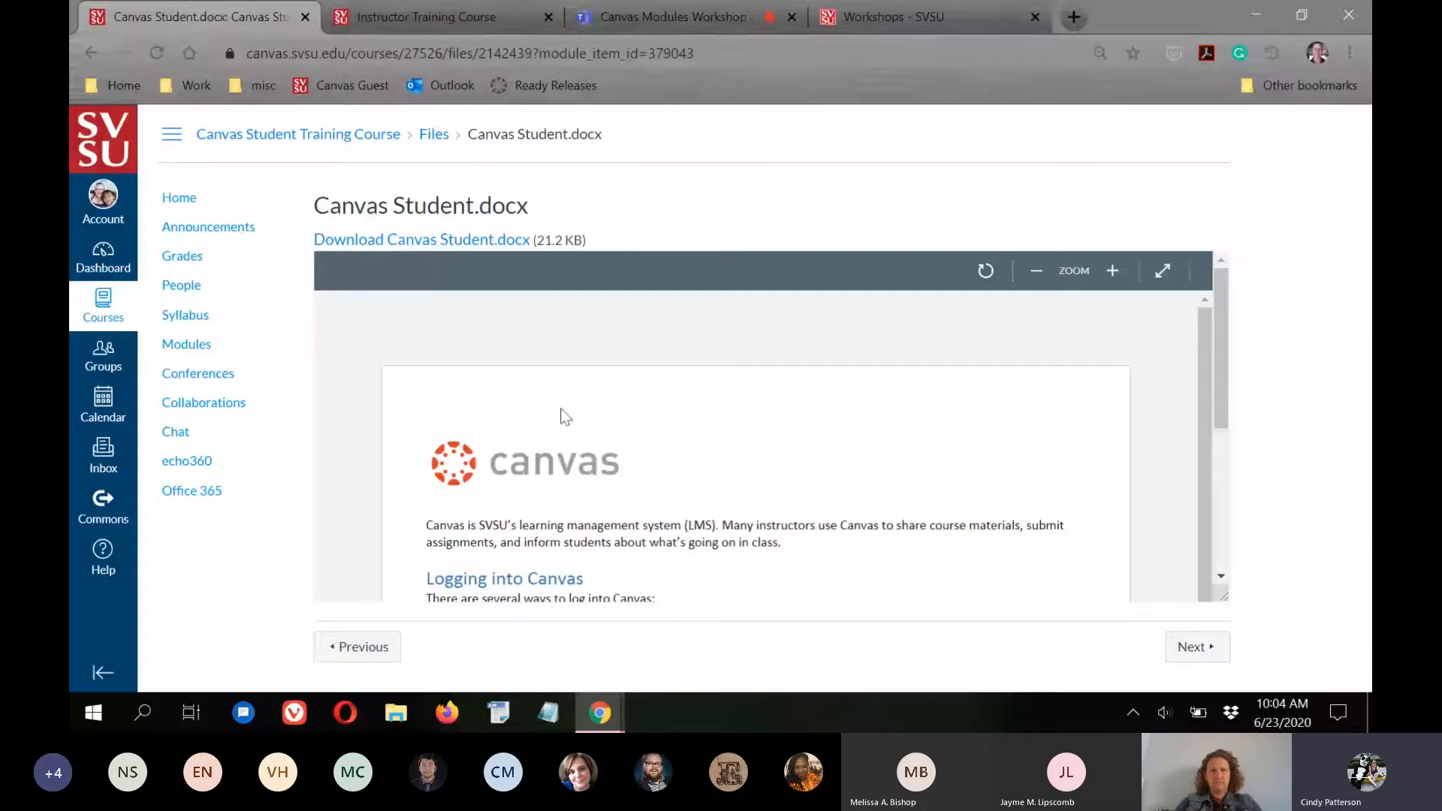
{"action": "scroll", "coordinate": [739, 431], "scroll_direction": "down", "scroll_amount": 1}
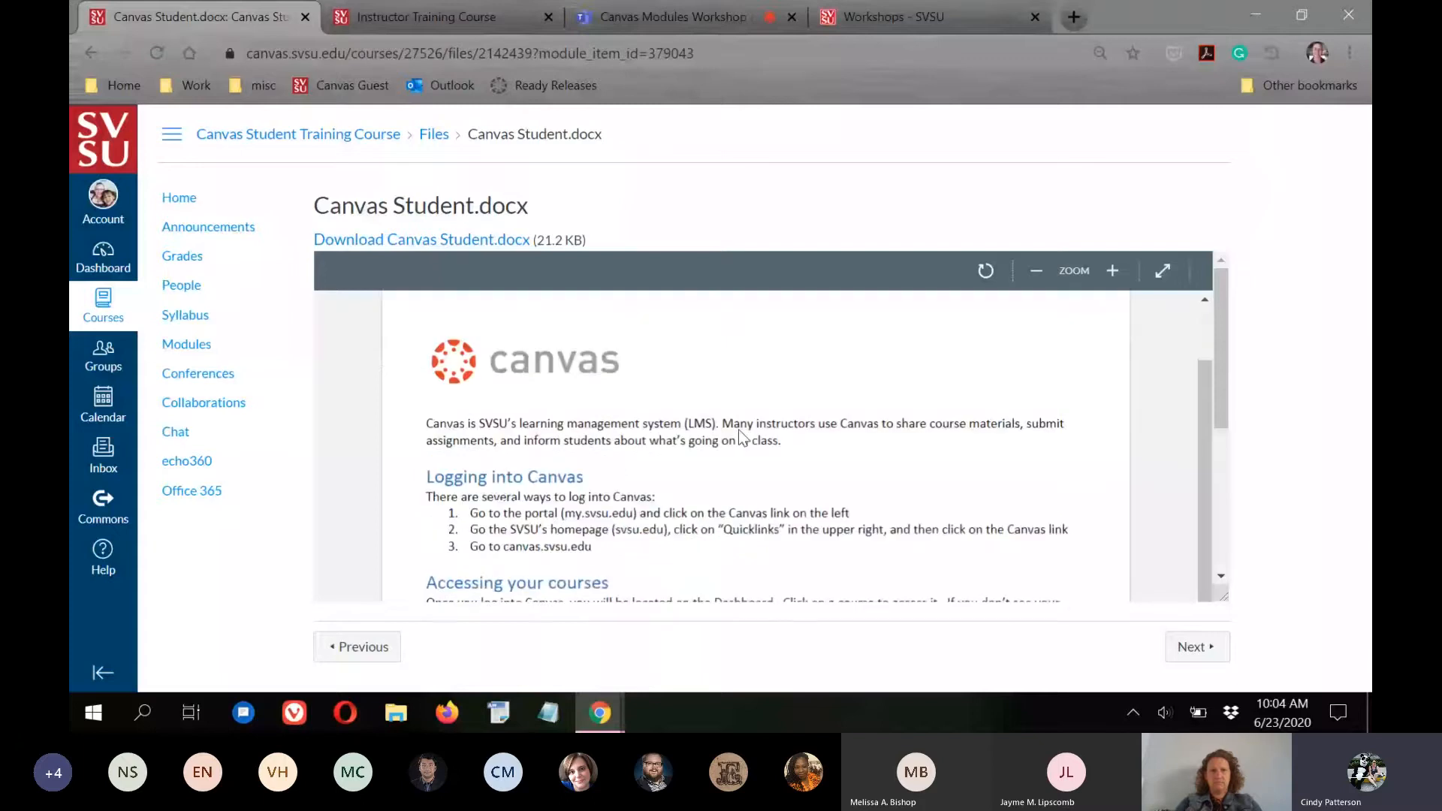
{"action": "scroll", "coordinate": [738, 429], "scroll_direction": "down", "scroll_amount": 10}
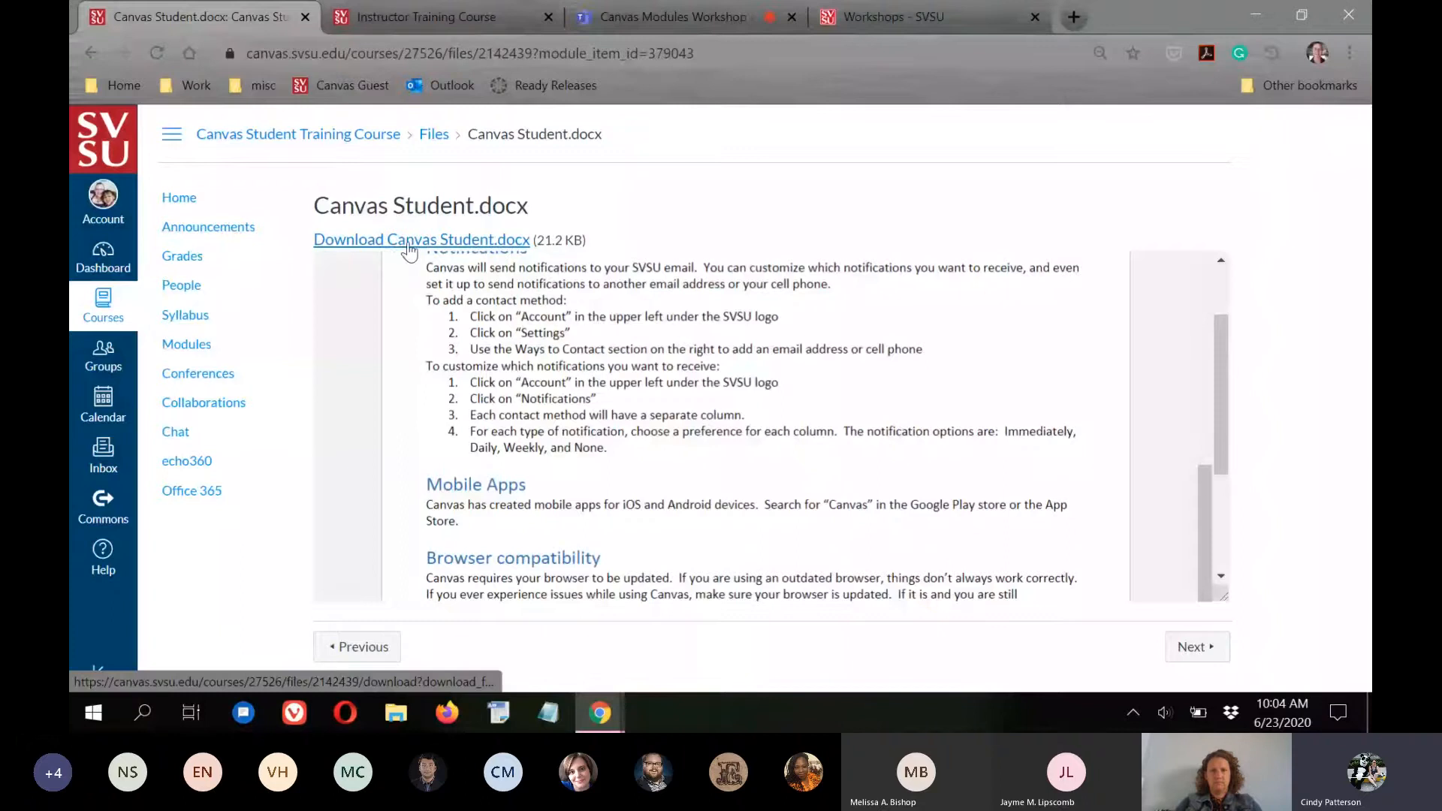
{"action": "left_click", "coordinate": [1227, 657]}
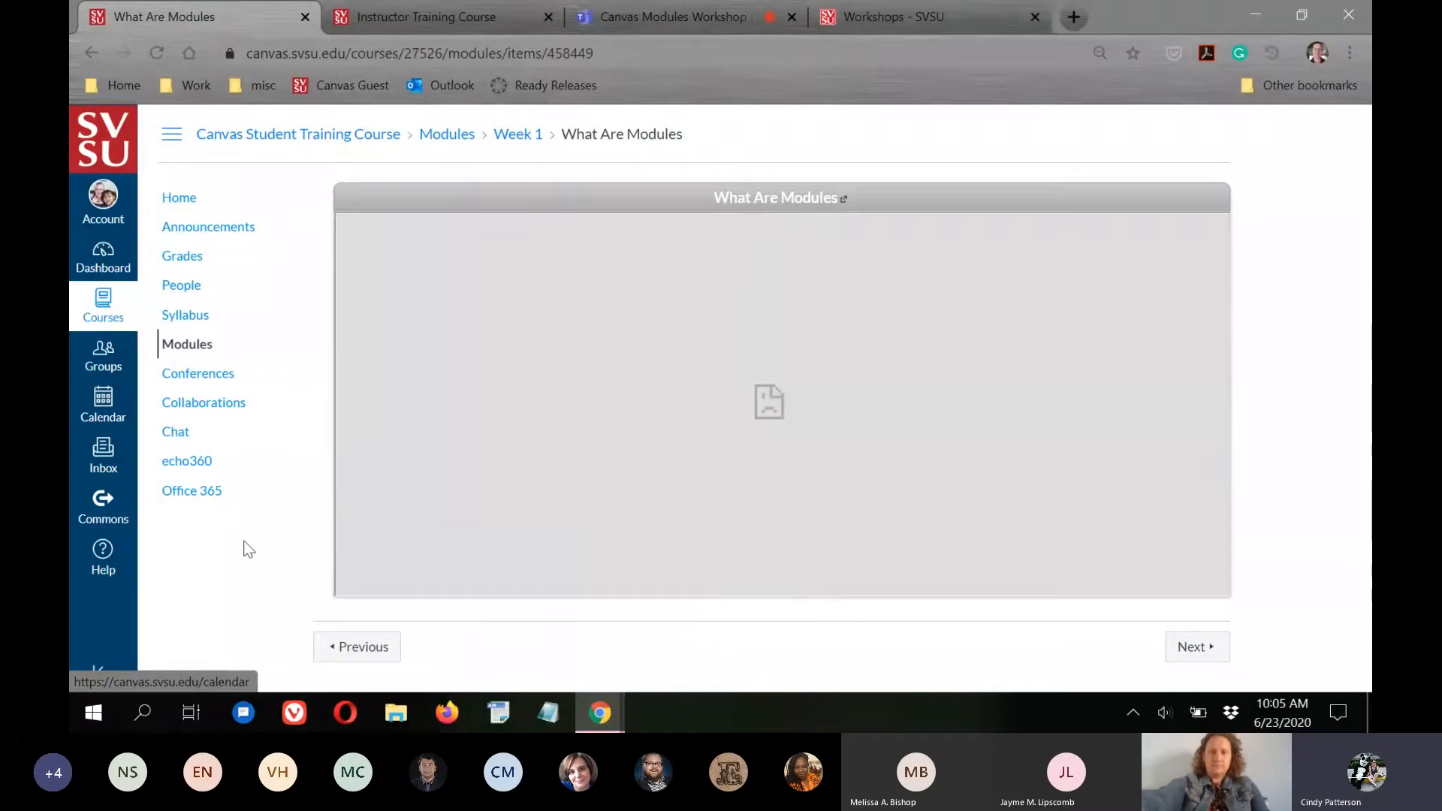
{"action": "left_click", "coordinate": [1191, 656]}
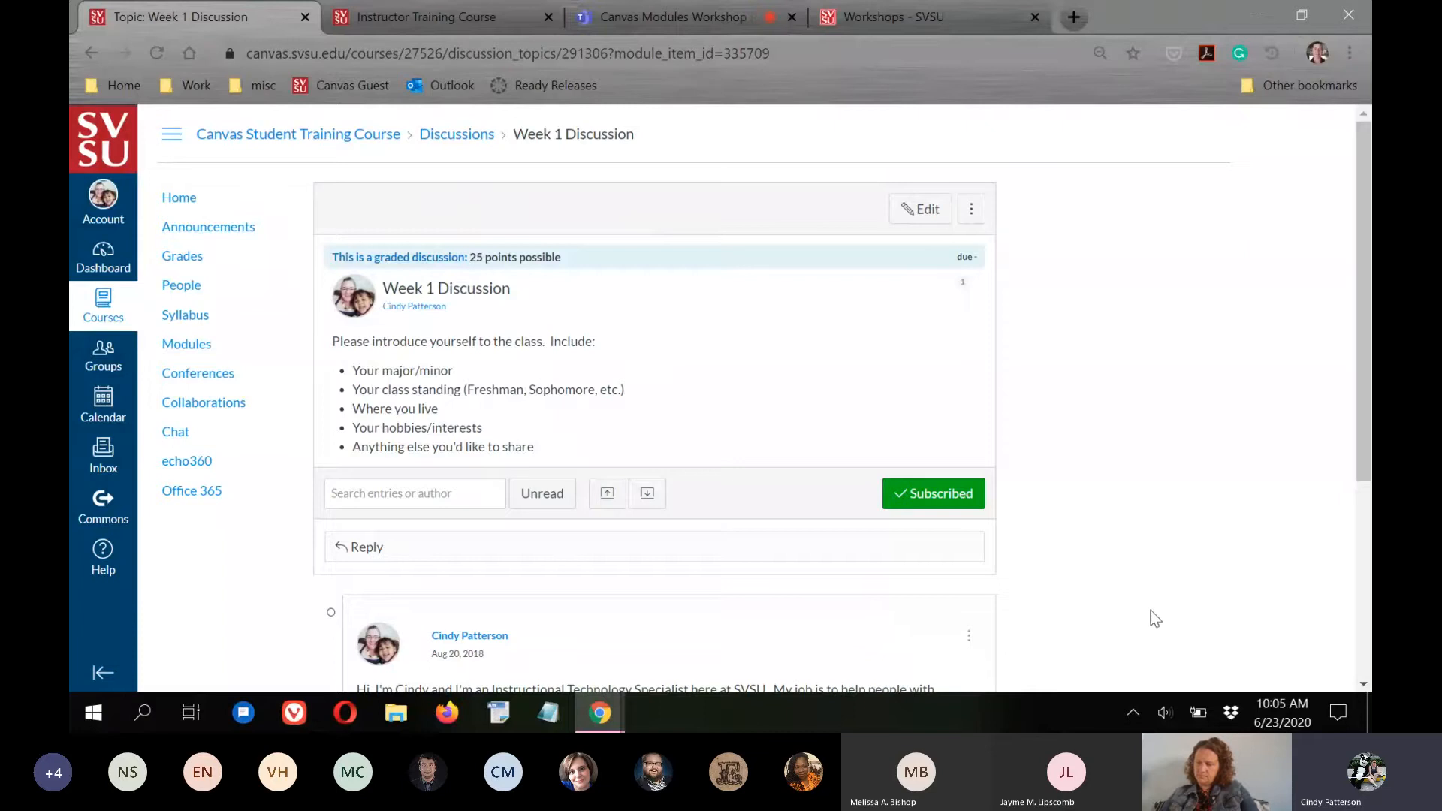
Return to the course's module list and examine the Week 2 completion requirements and the Week 3 prerequisite.
{"action": "left_click", "coordinate": [187, 344]}
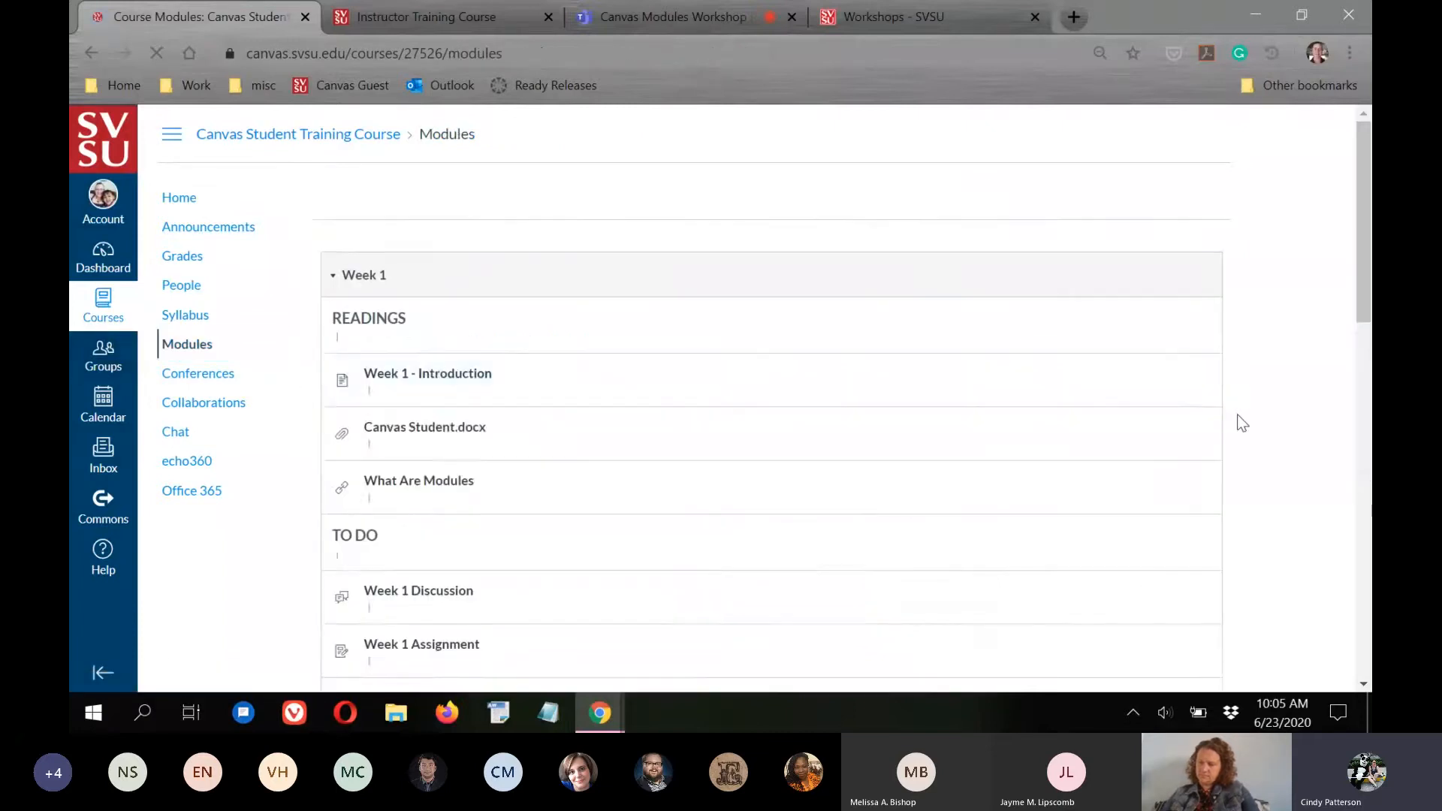
{"action": "scroll", "coordinate": [1156, 398], "scroll_direction": "down", "scroll_amount": 1}
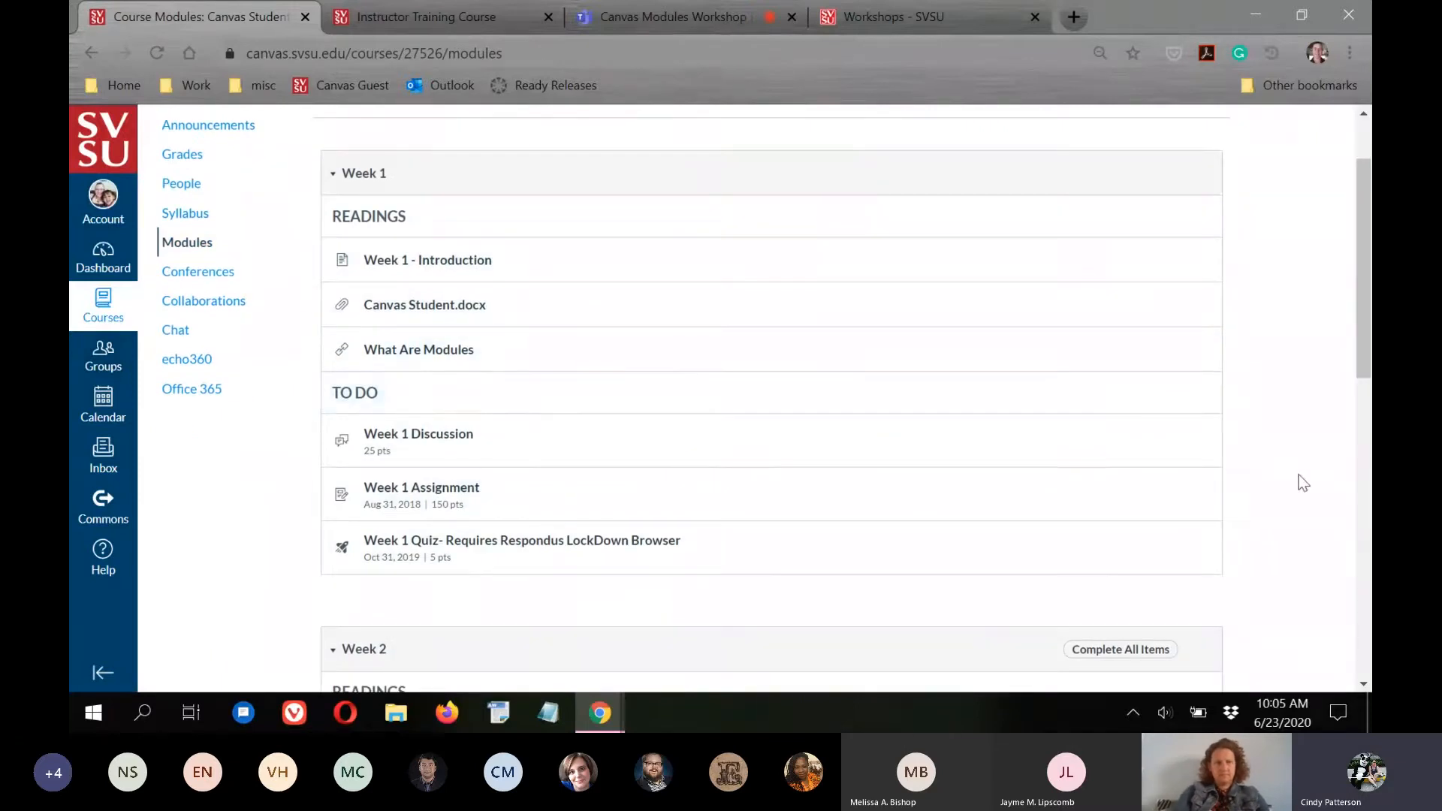
{"action": "scroll", "coordinate": [1302, 471], "scroll_direction": "down", "scroll_amount": 5}
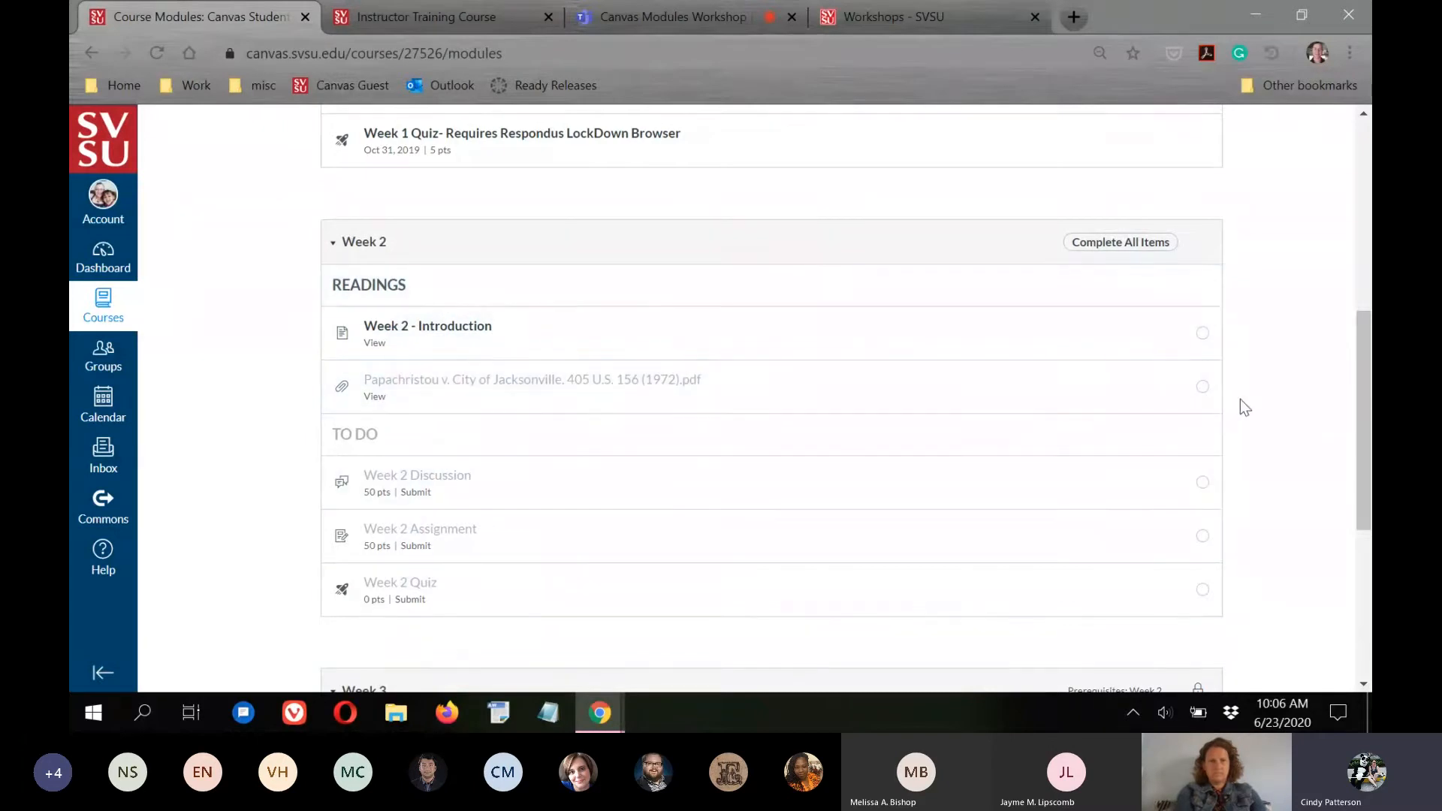
{"action": "scroll", "coordinate": [1239, 397], "scroll_direction": "down", "scroll_amount": 3}
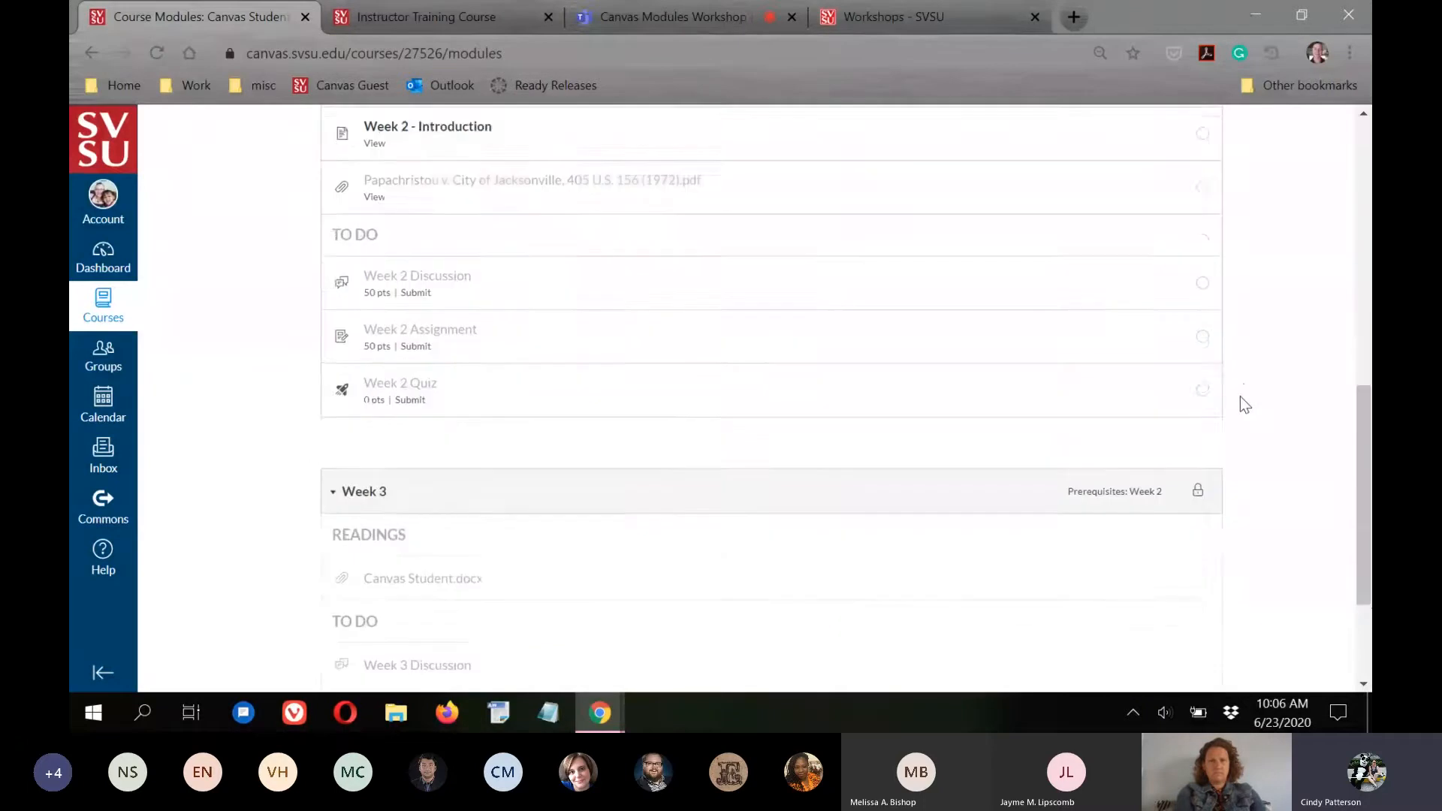
{"action": "scroll", "coordinate": [1240, 397], "scroll_direction": "down", "scroll_amount": 1}
{"action": "scroll", "coordinate": [1276, 385], "scroll_direction": "up", "scroll_amount": 3}
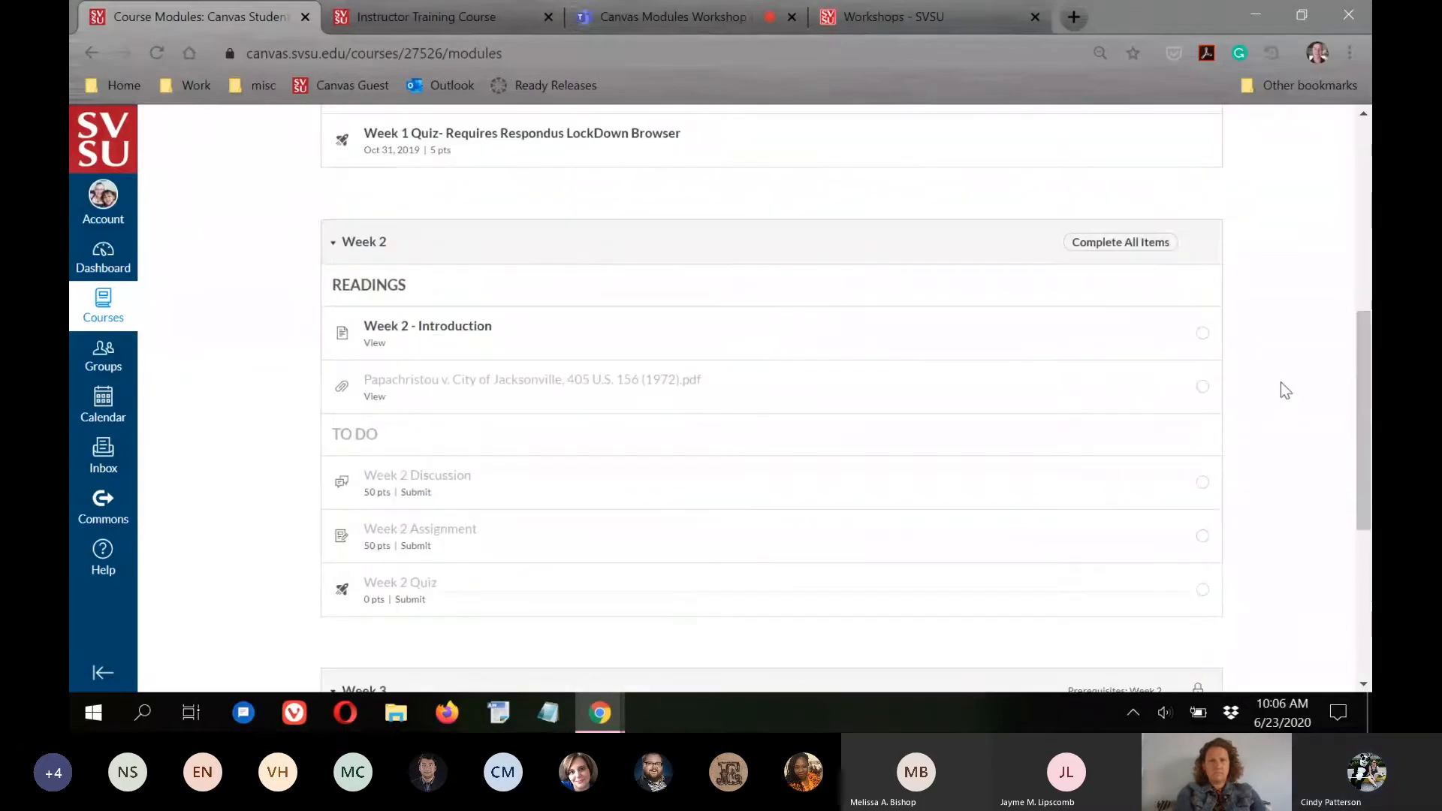
{"action": "scroll", "coordinate": [1315, 393], "scroll_direction": "down", "scroll_amount": 4}
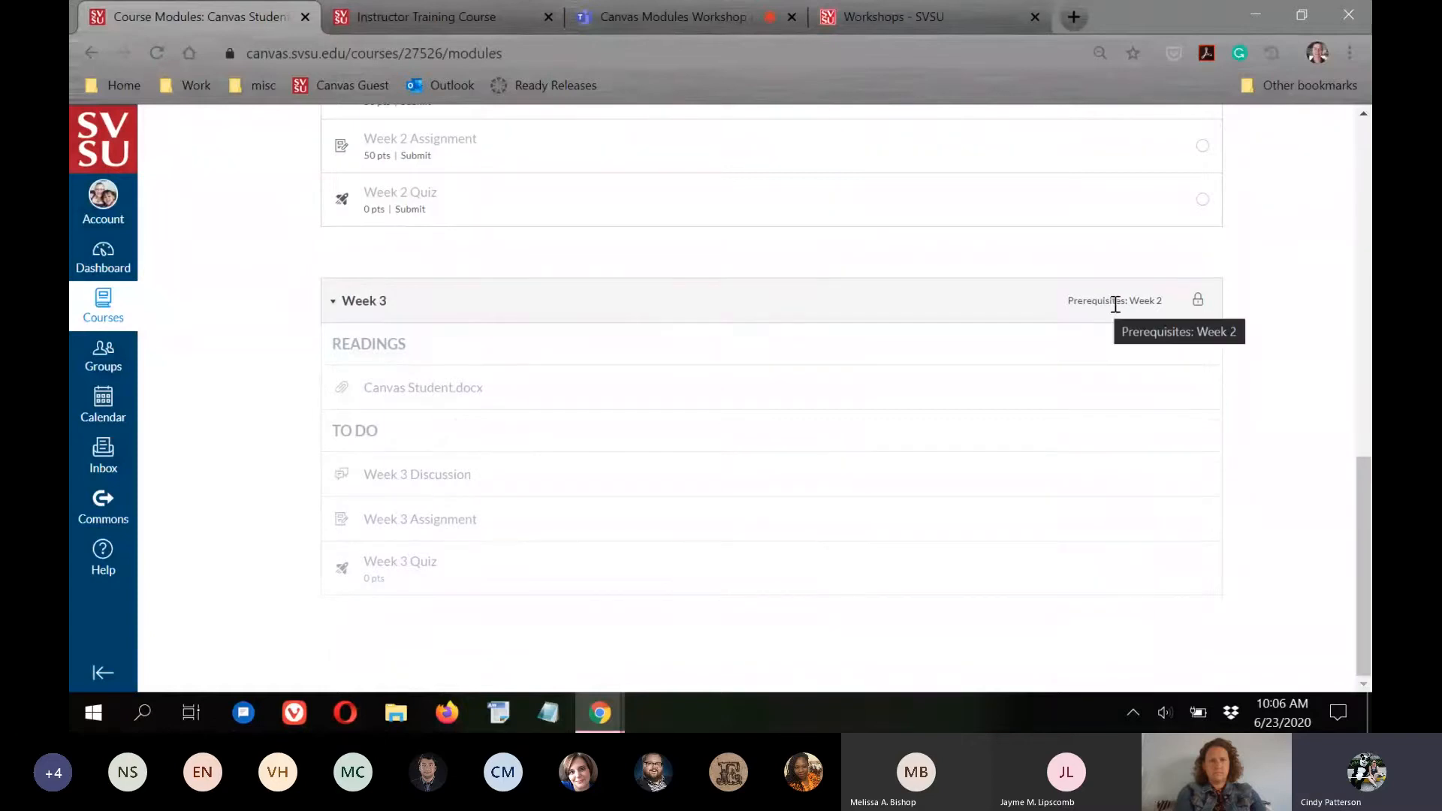
{"action": "scroll", "coordinate": [1261, 379], "scroll_direction": "up", "scroll_amount": 4}
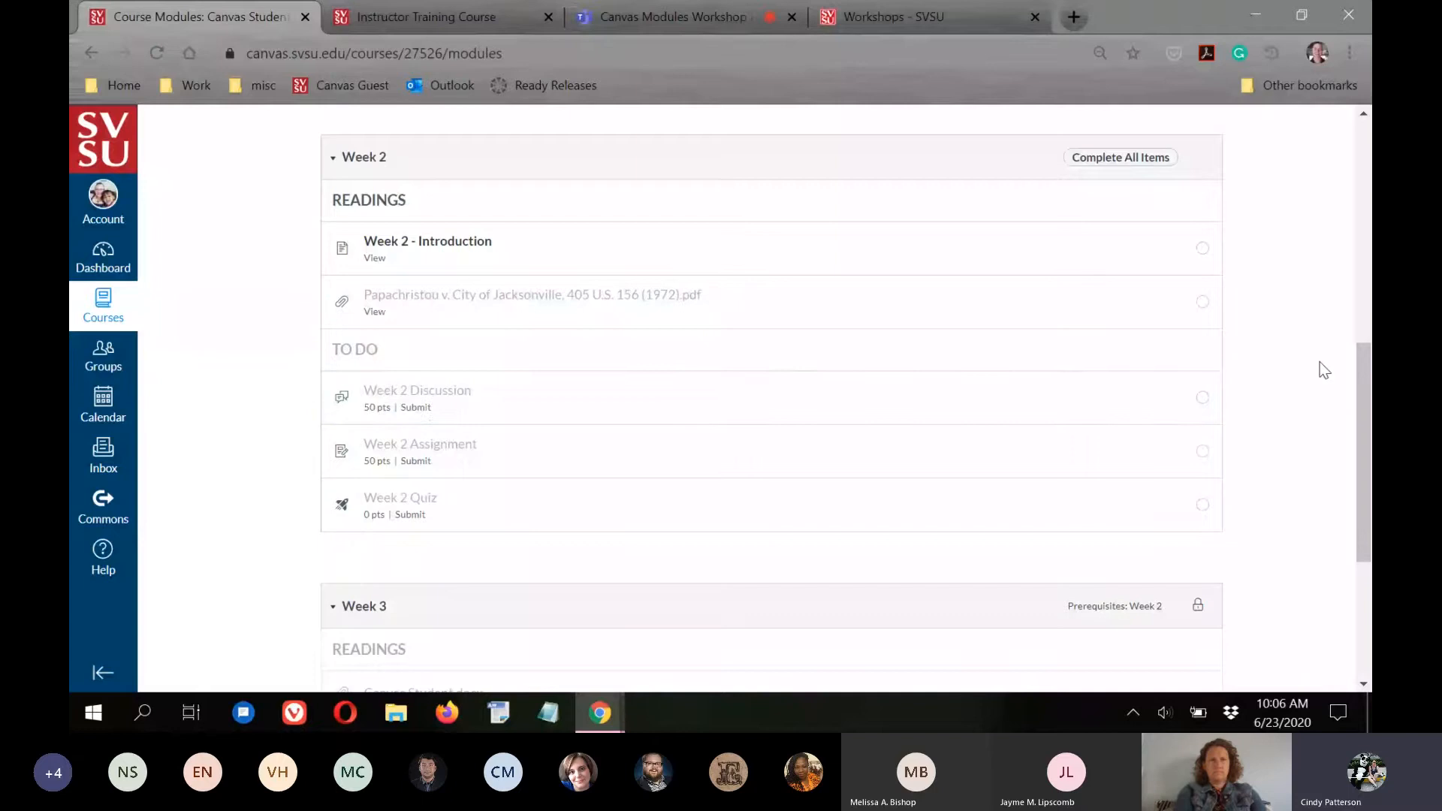
{"action": "scroll", "coordinate": [1323, 370], "scroll_direction": "down", "scroll_amount": 3}
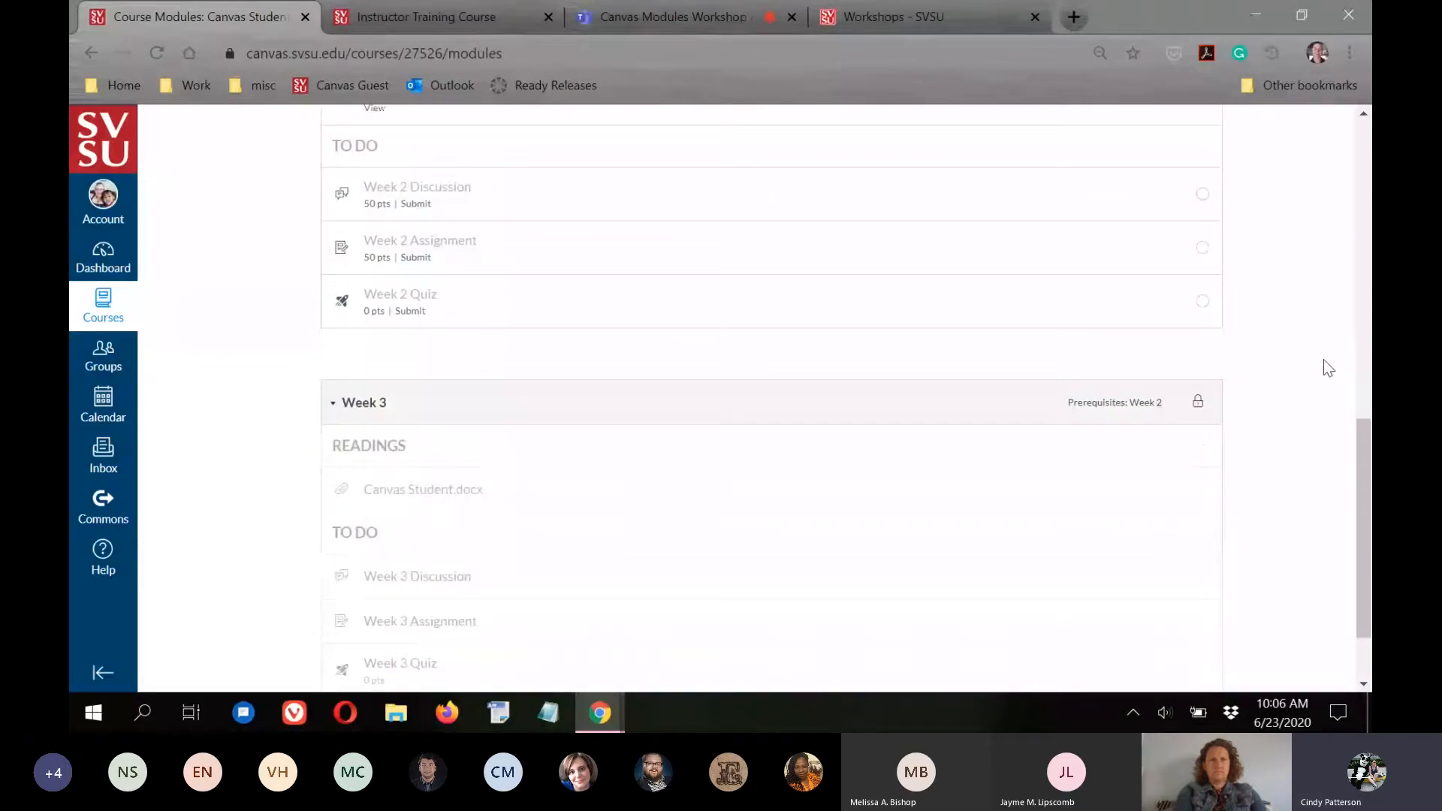
{"action": "scroll", "coordinate": [1323, 361], "scroll_direction": "down", "scroll_amount": 2}
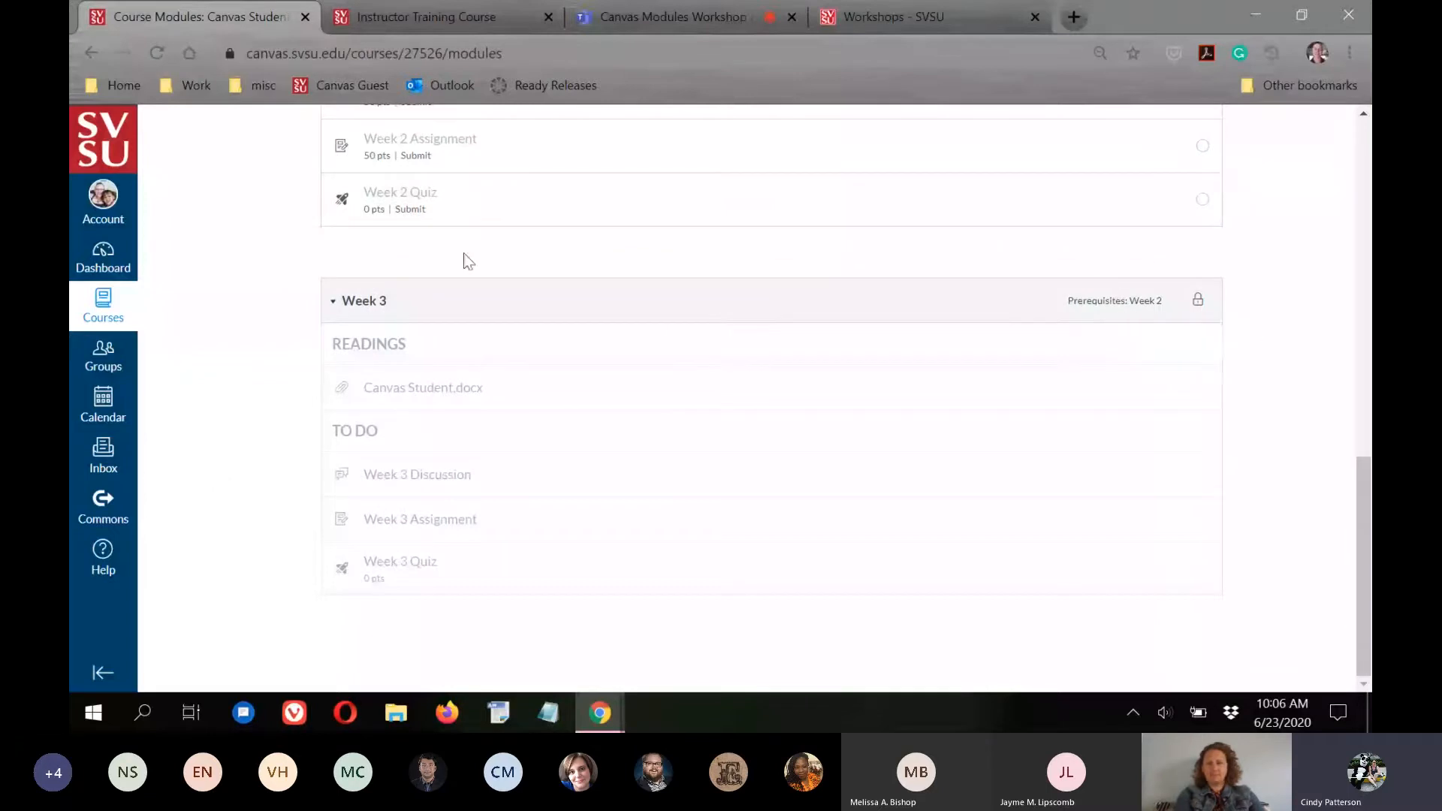
{"action": "scroll", "coordinate": [466, 261], "scroll_direction": "up", "scroll_amount": 1}
{"action": "scroll", "coordinate": [476, 225], "scroll_direction": "up", "scroll_amount": 2}
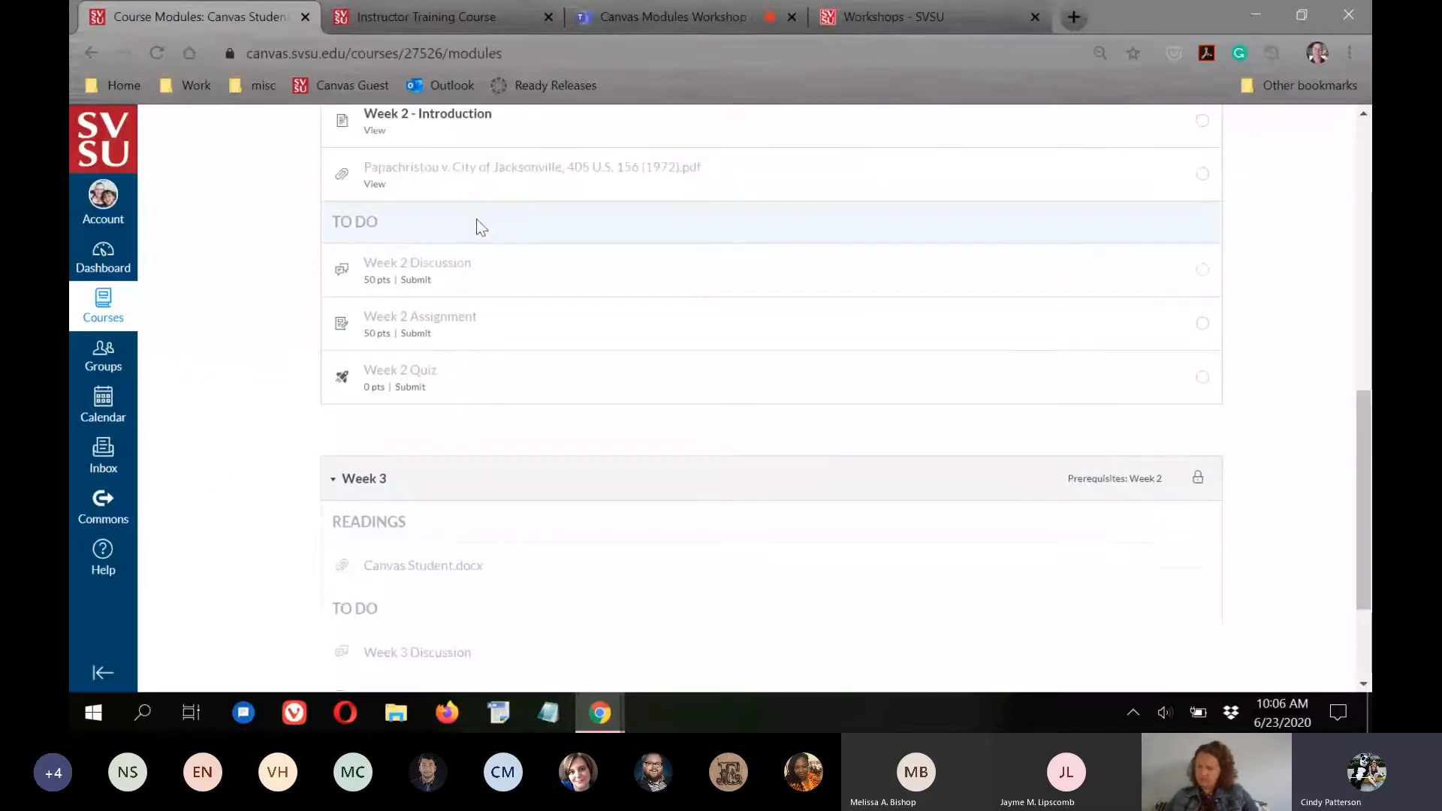
{"action": "scroll", "coordinate": [476, 219], "scroll_direction": "down", "scroll_amount": 2}
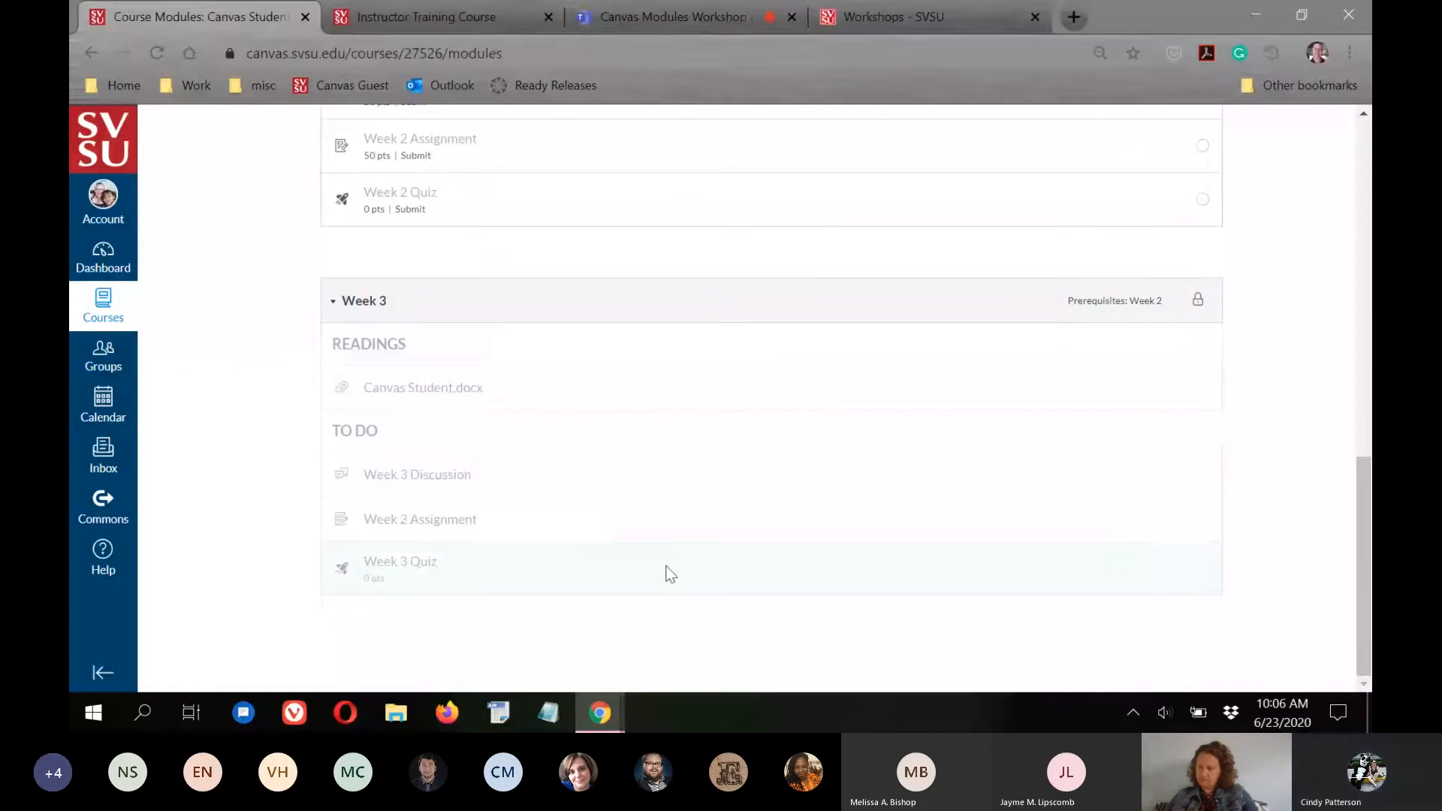
{"action": "scroll", "coordinate": [1368, 441], "scroll_direction": "up", "scroll_amount": 1}
{"action": "scroll", "coordinate": [1331, 434], "scroll_direction": "up", "scroll_amount": 10}
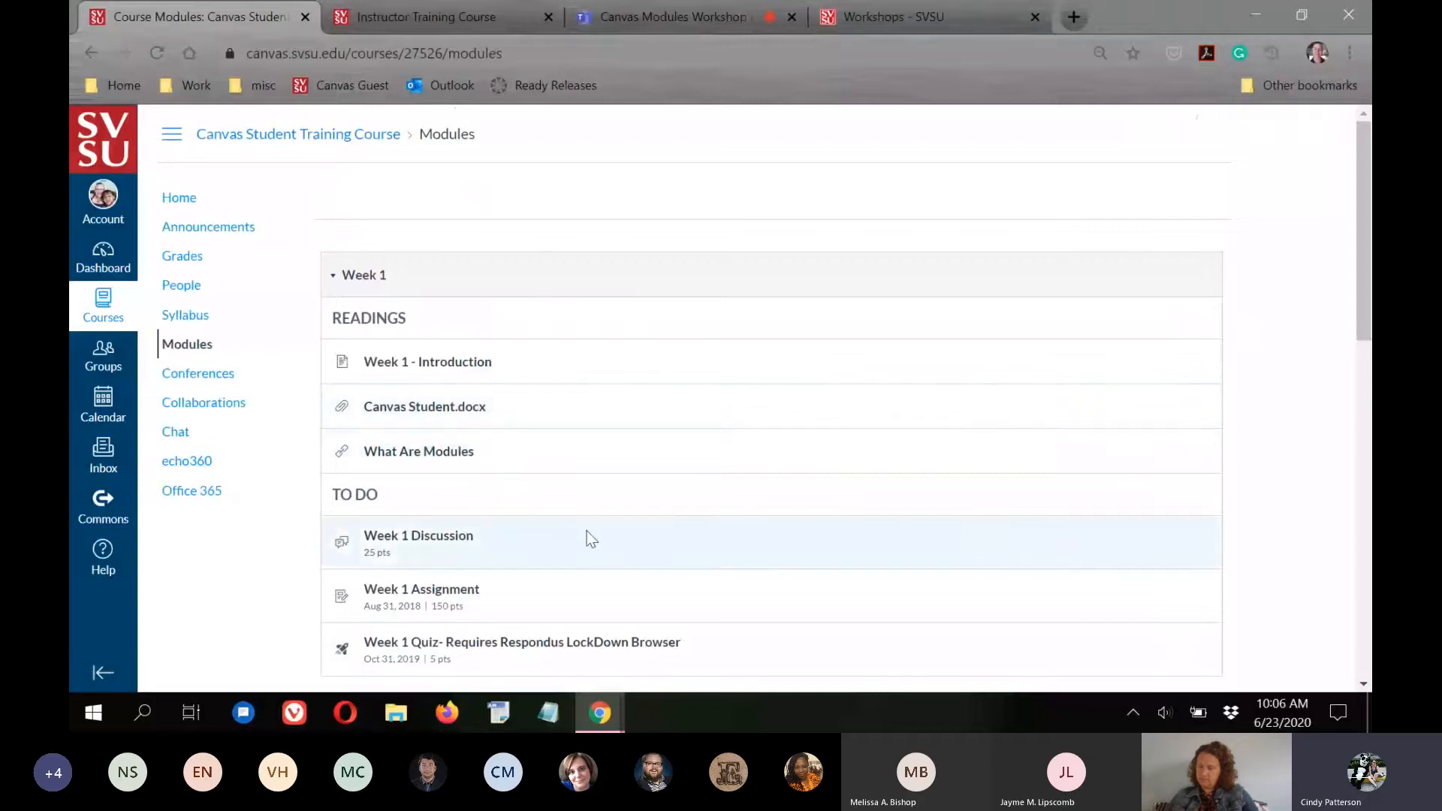
{"action": "scroll", "coordinate": [591, 538], "scroll_direction": "down", "scroll_amount": 4}
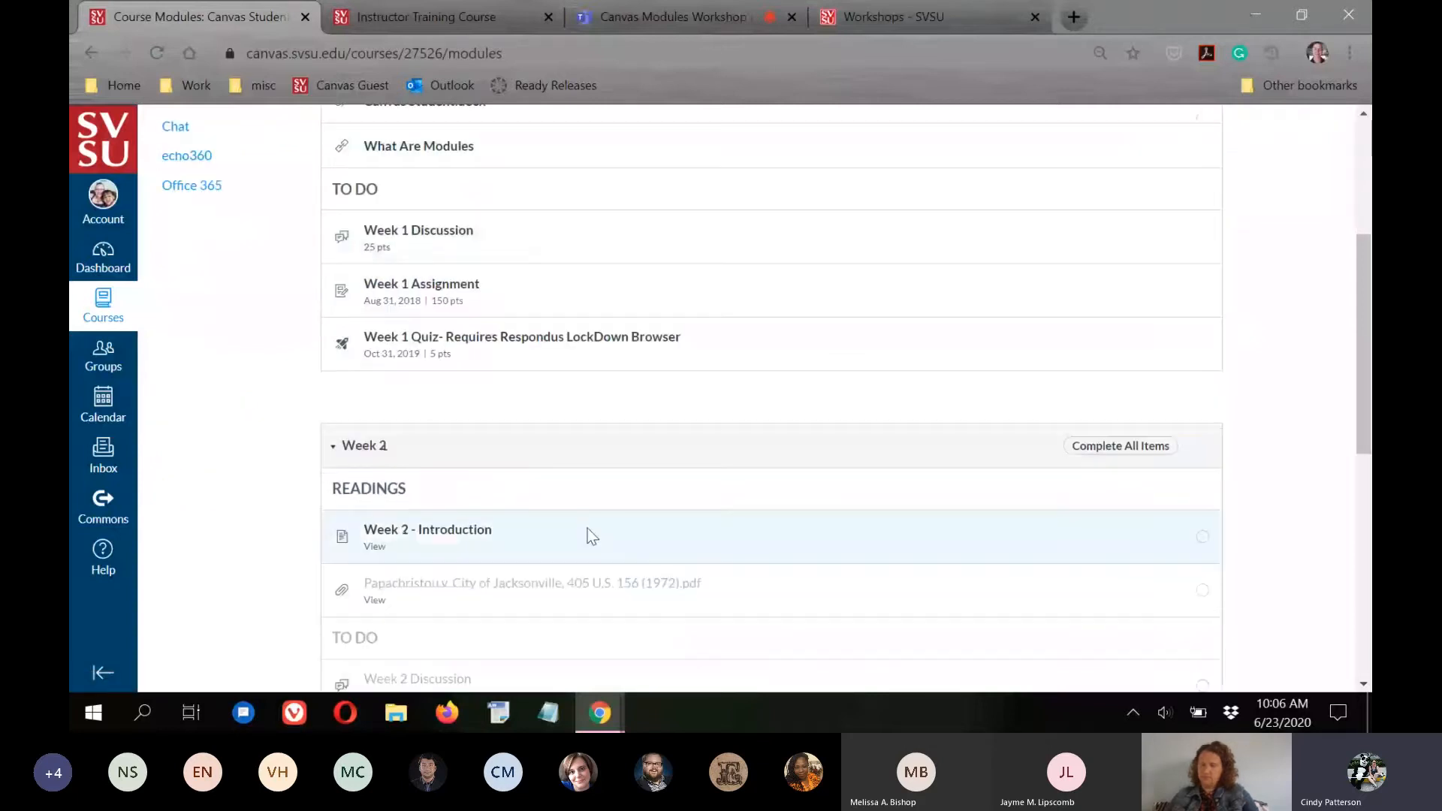
{"action": "scroll", "coordinate": [587, 529], "scroll_direction": "up", "scroll_amount": 4}
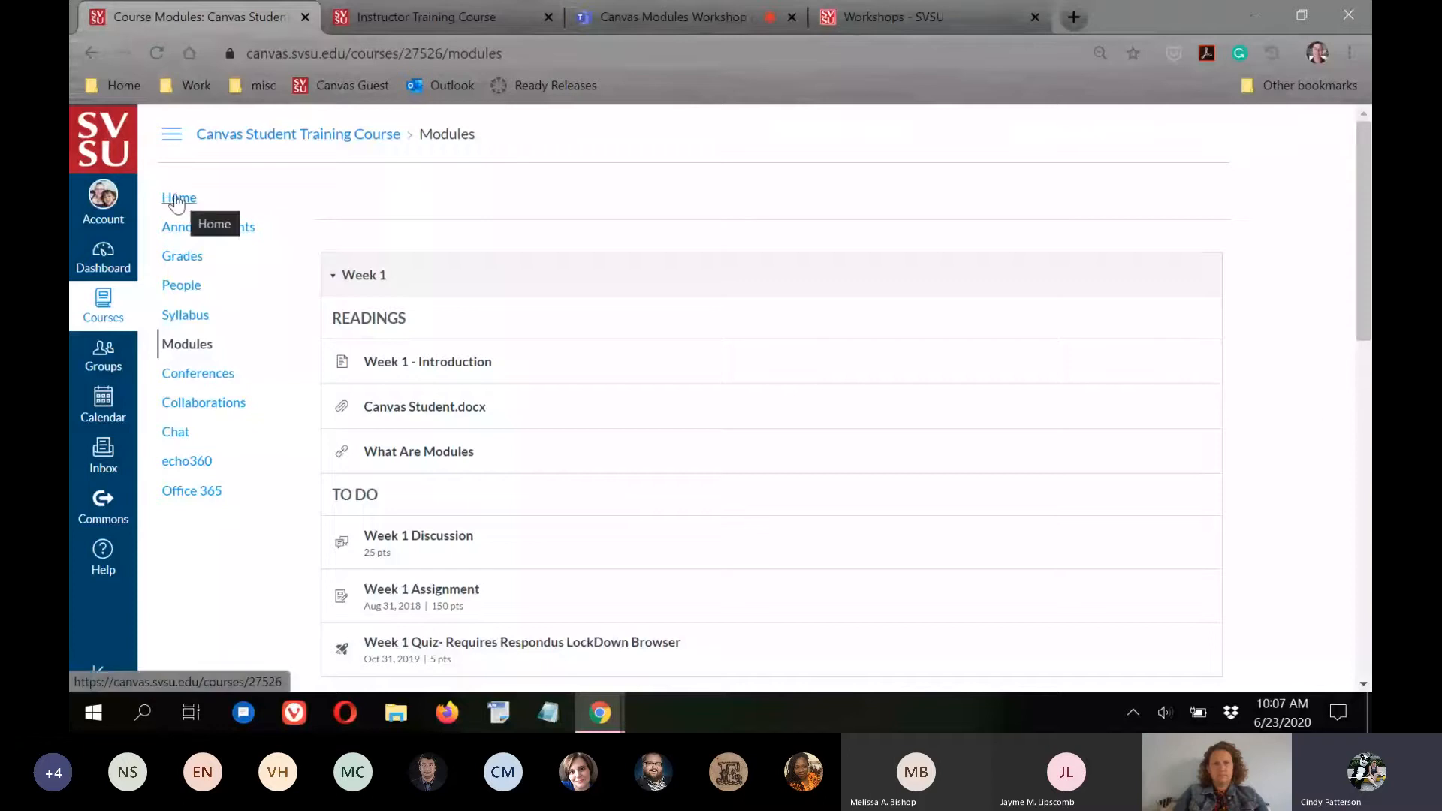
Collapse the Week 1 module in the student course, expand it again and look over the whole module list.
{"action": "left_click", "coordinate": [372, 12]}
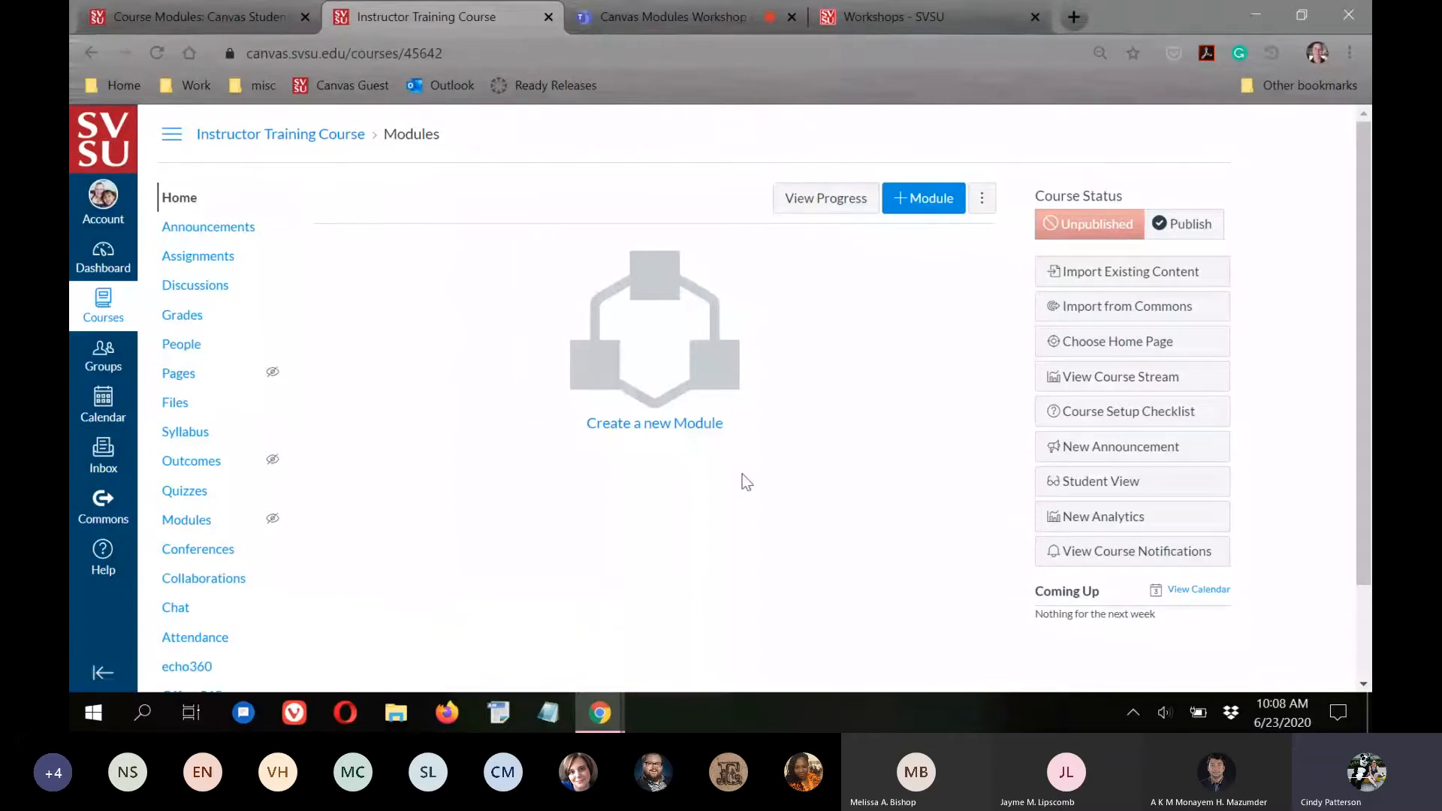
{"action": "key", "text": "ctrl+shift+Tab"}
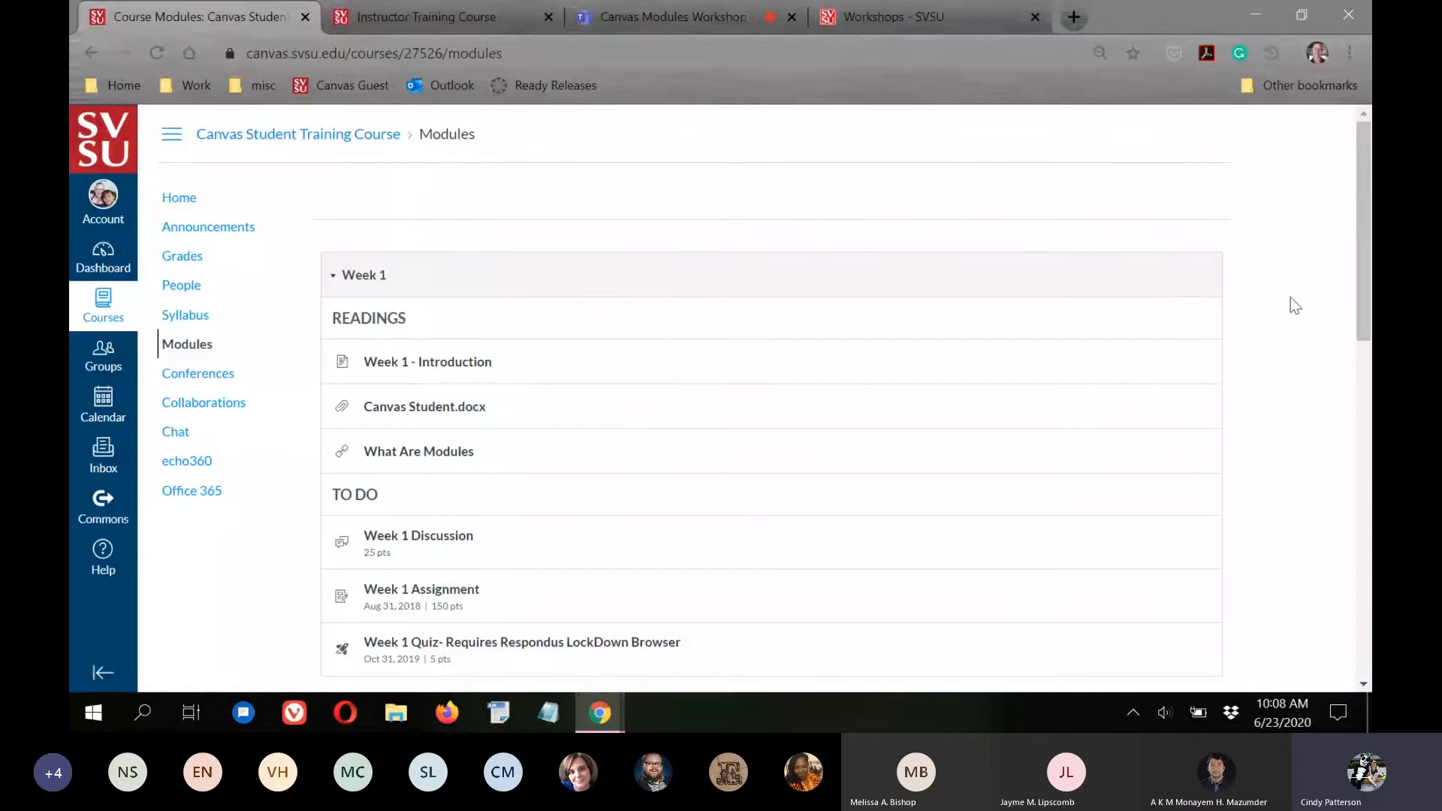
{"action": "left_click", "coordinate": [334, 279]}
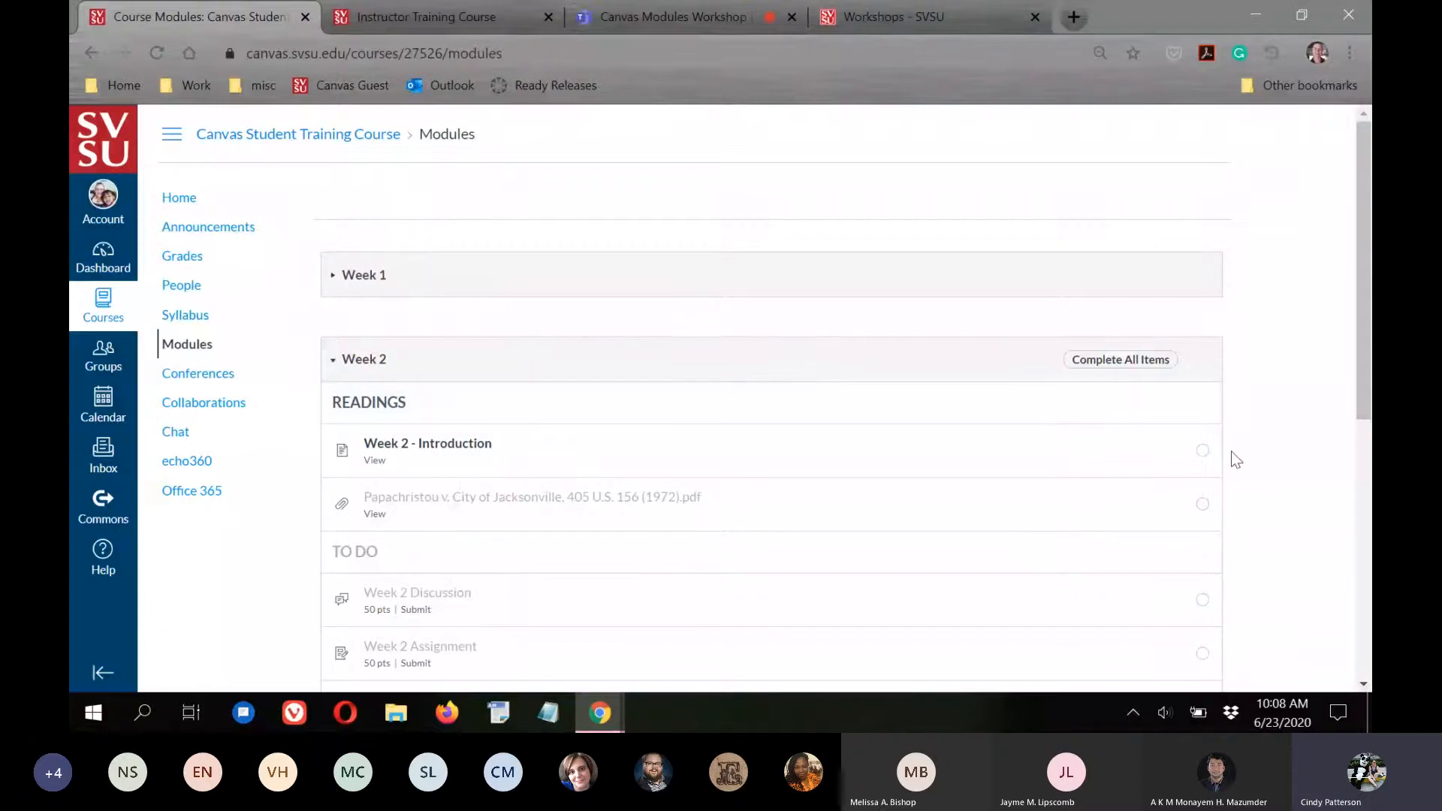
{"action": "scroll", "coordinate": [1304, 413], "scroll_direction": "down", "scroll_amount": 7}
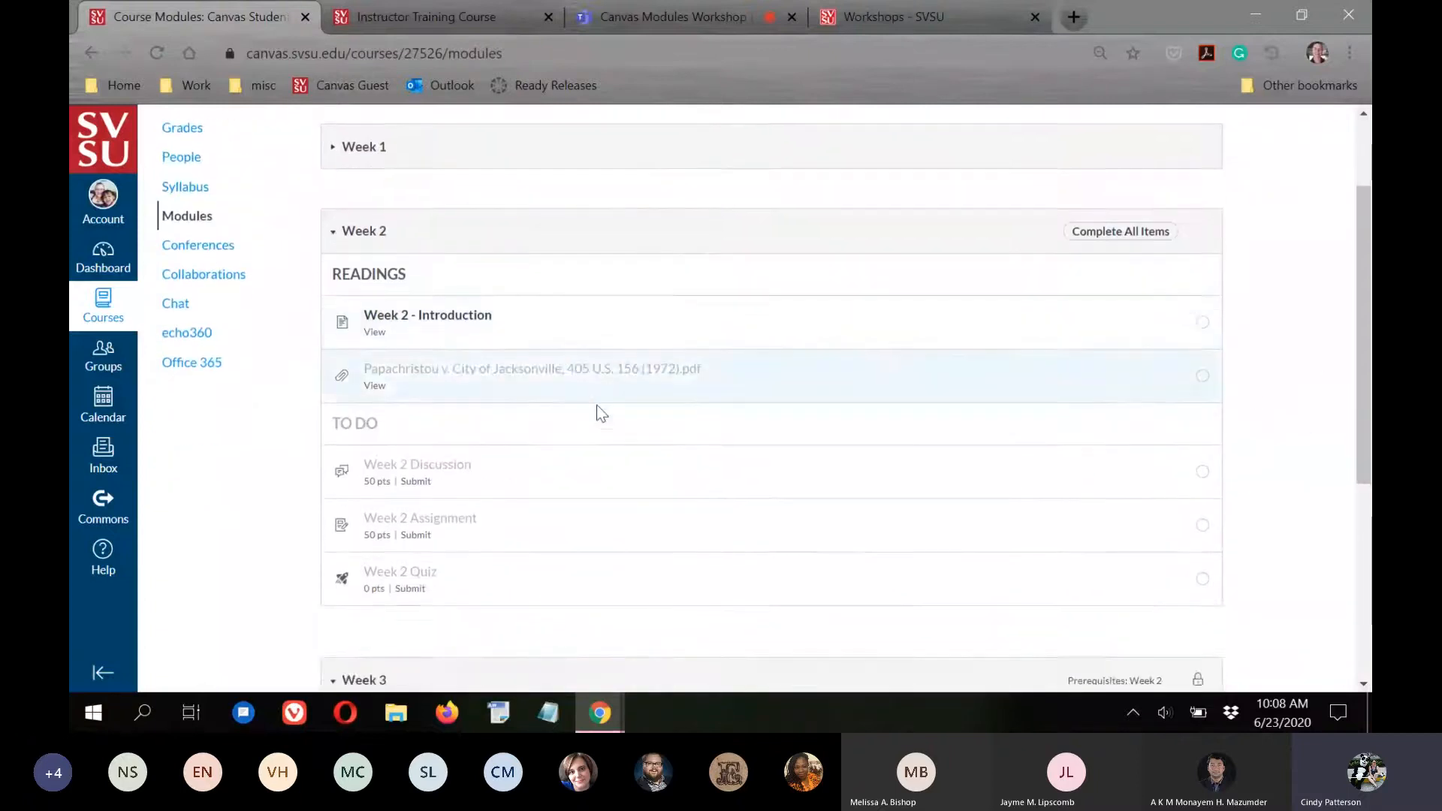
{"action": "scroll", "coordinate": [600, 412], "scroll_direction": "up", "scroll_amount": 7}
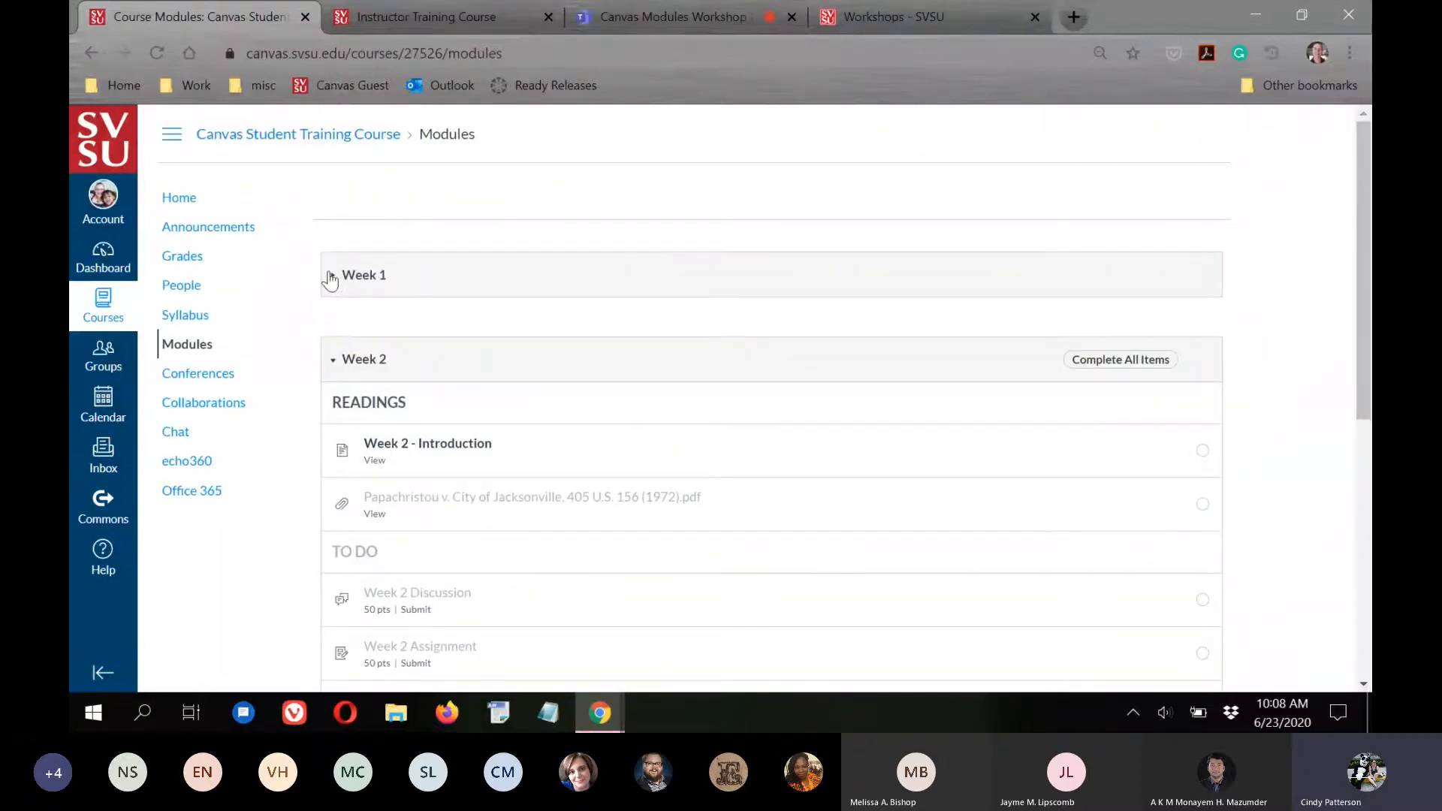
{"action": "left_click", "coordinate": [334, 279]}
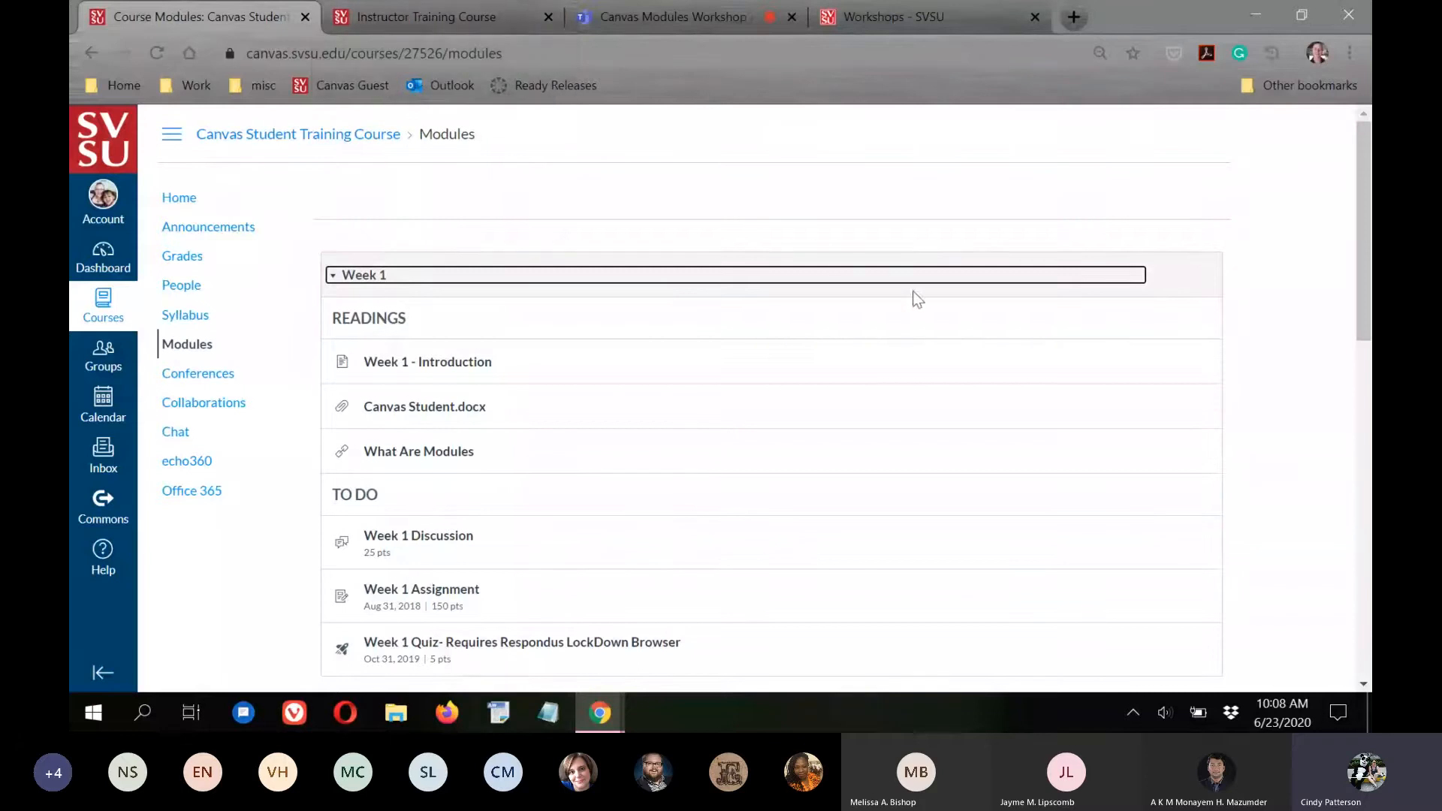
{"action": "scroll", "coordinate": [894, 313], "scroll_direction": "down", "scroll_amount": 4}
{"action": "scroll", "coordinate": [885, 328], "scroll_direction": "down", "scroll_amount": 8}
{"action": "scroll", "coordinate": [526, 151], "scroll_direction": "up", "scroll_amount": 13}
Switch to the Instructor Training Course and start a new module named Module One.
{"action": "left_click", "coordinate": [414, 15]}
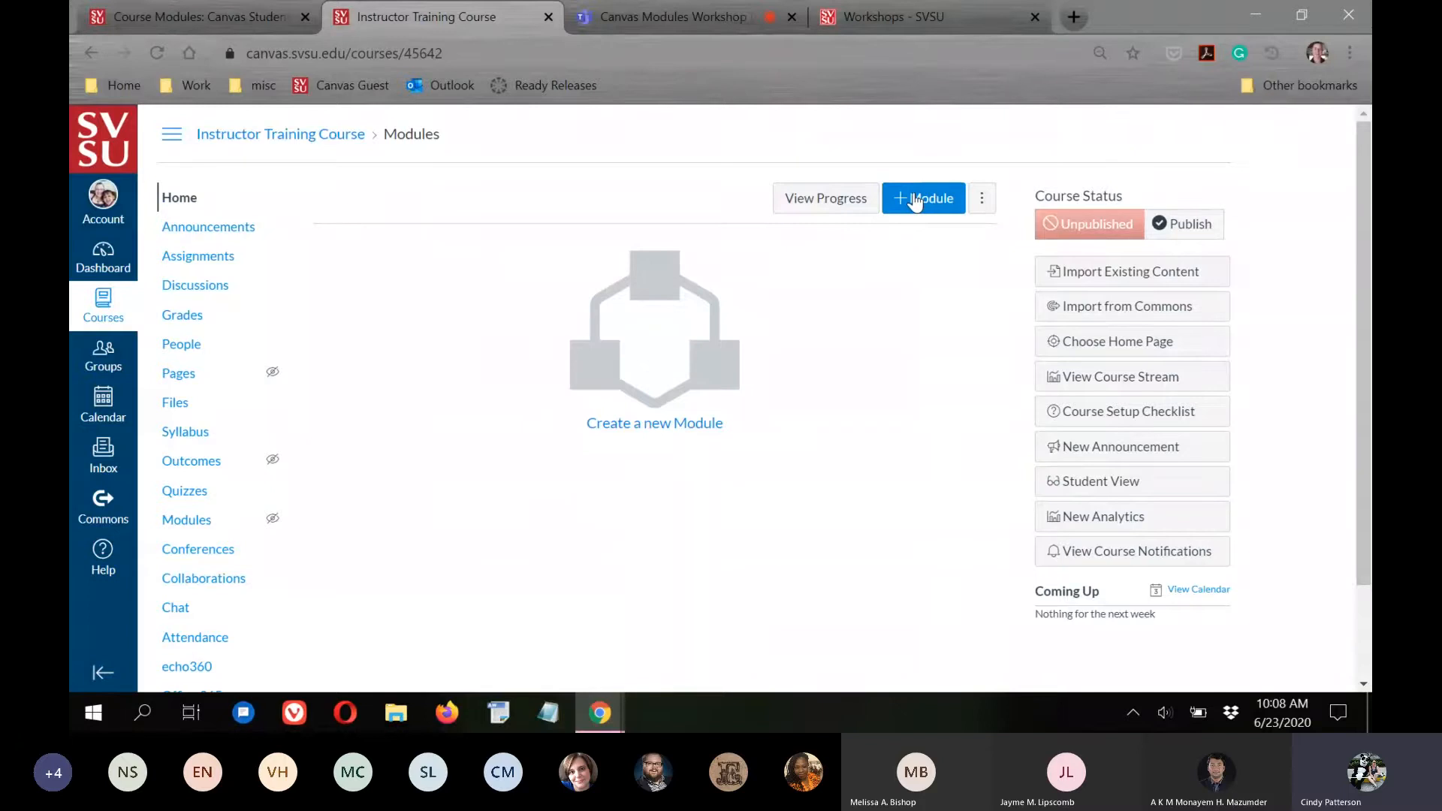
{"action": "left_click", "coordinate": [914, 200]}
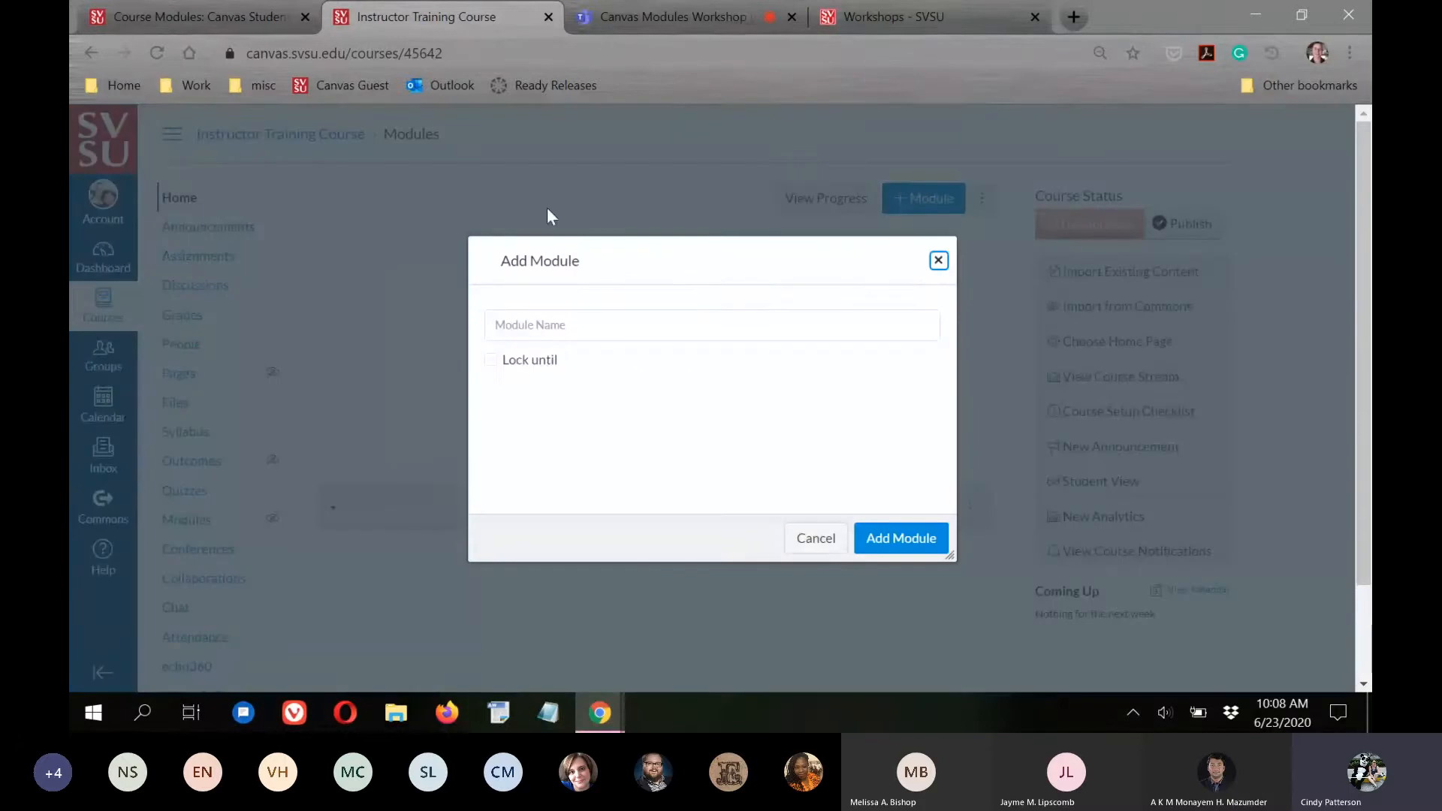
{"action": "left_click", "coordinate": [575, 325]}
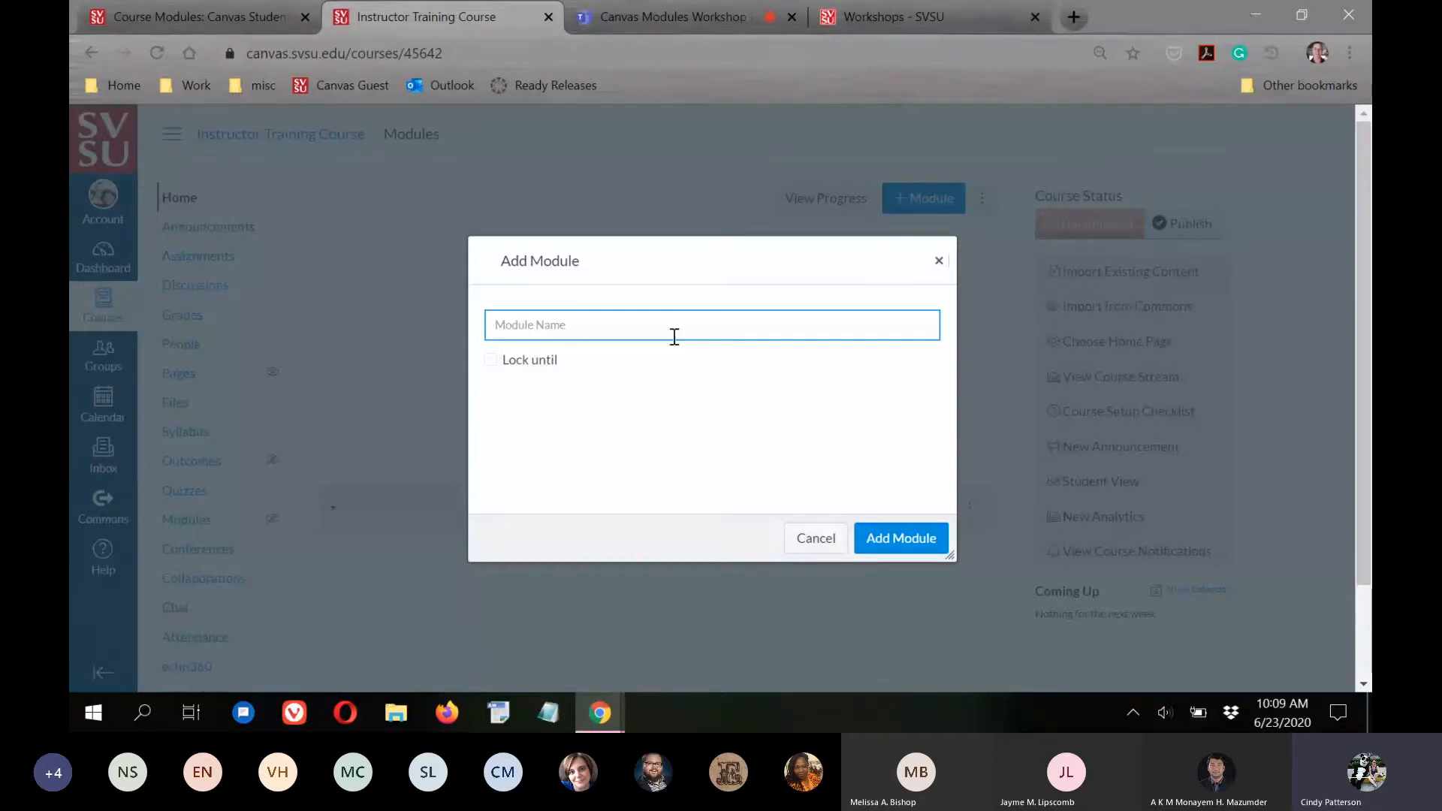
{"action": "type", "text": "Module One"}
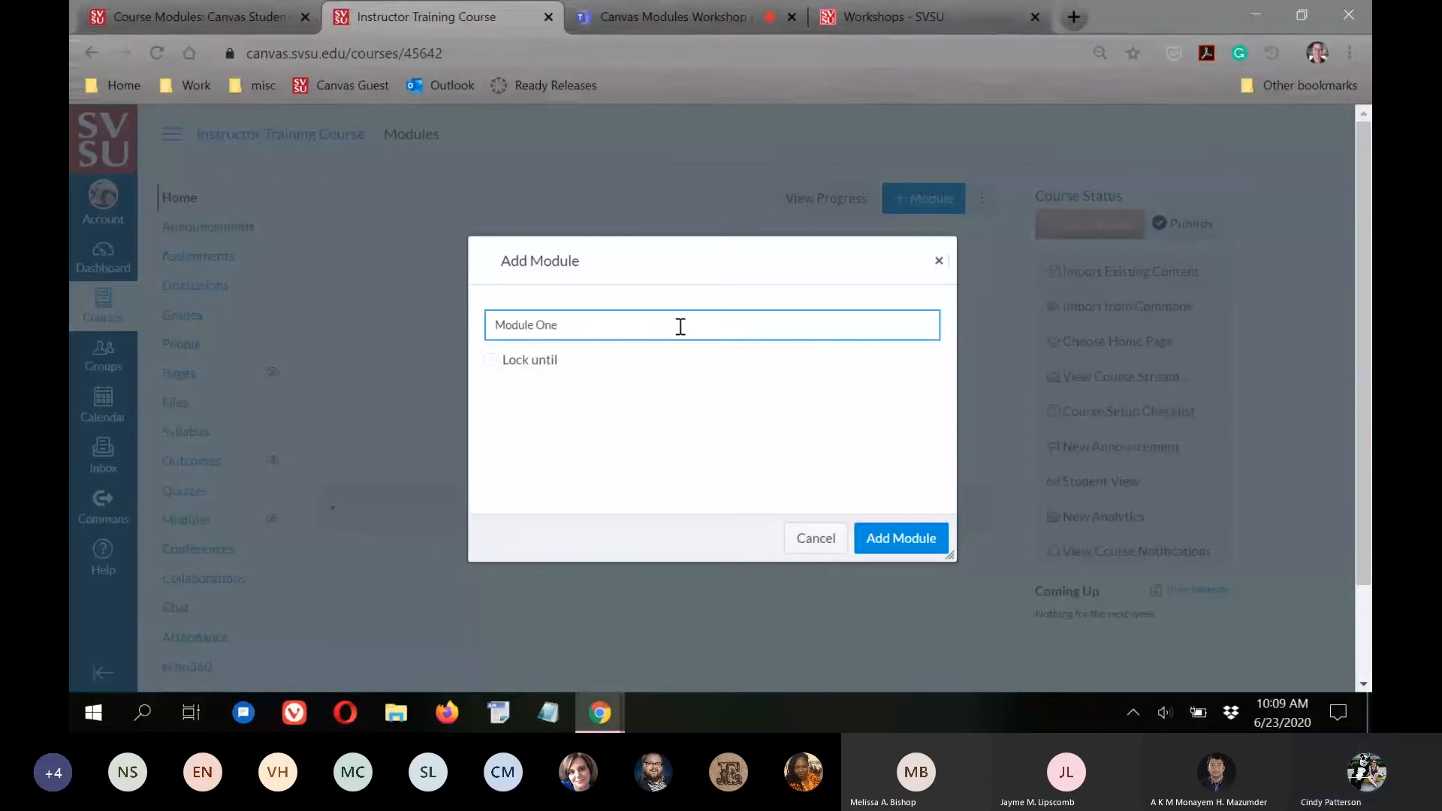
Try locking the new module until Aug 31, 2020, and turn the lock off again.
{"action": "left_click", "coordinate": [491, 361]}
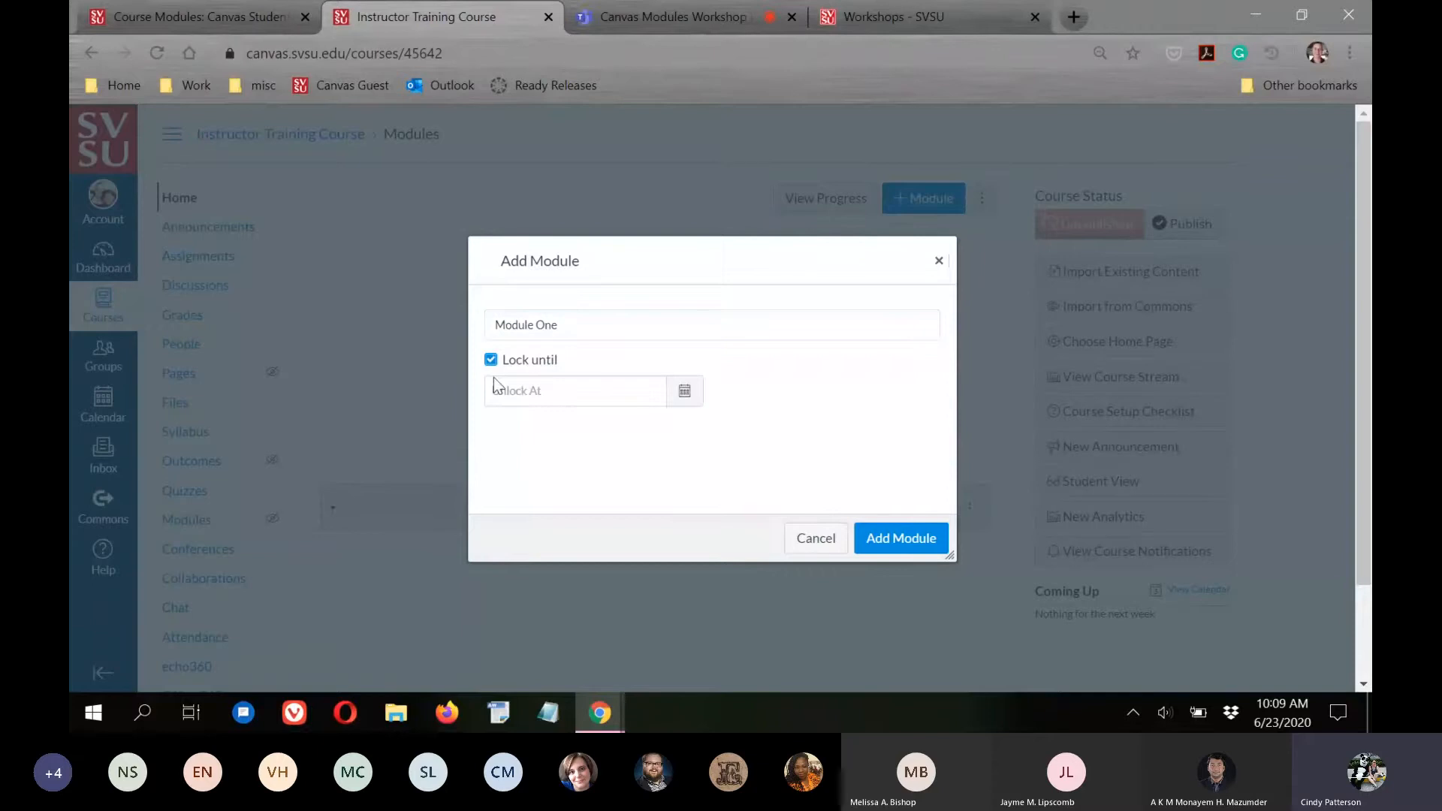
{"action": "left_click", "coordinate": [682, 396]}
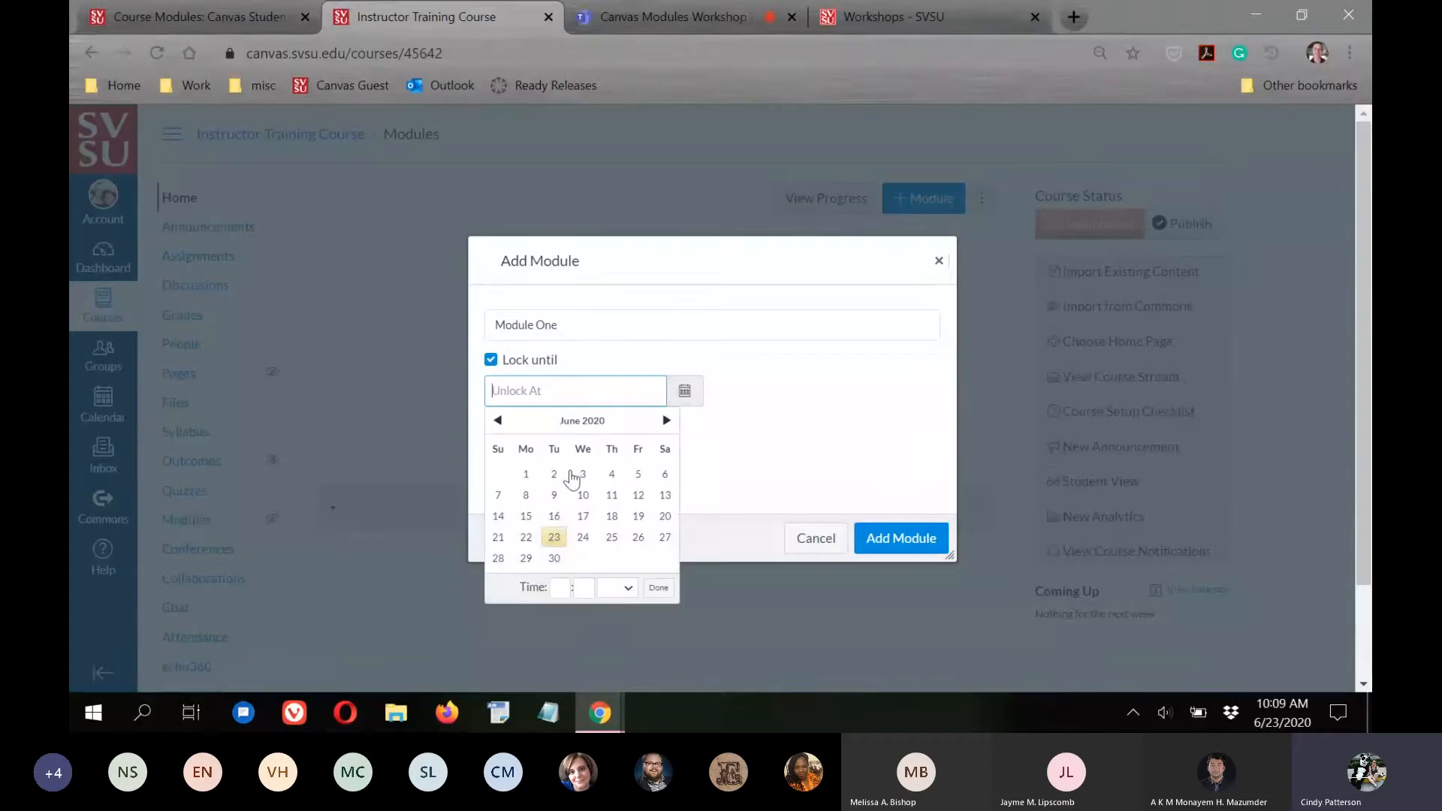
{"action": "left_click", "coordinate": [666, 421]}
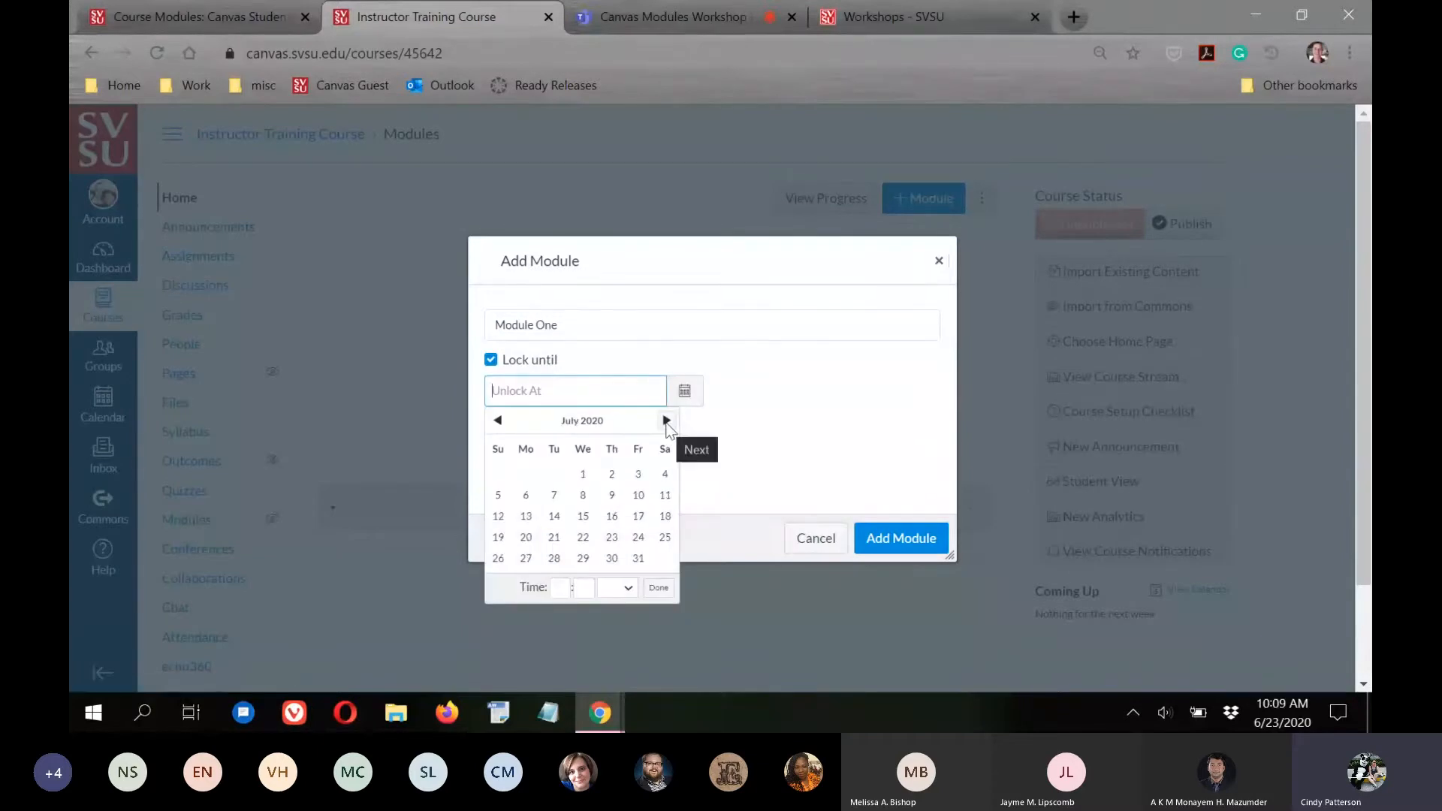
{"action": "left_click", "coordinate": [666, 421]}
{"action": "left_click", "coordinate": [498, 579]}
{"action": "left_click", "coordinate": [526, 579]}
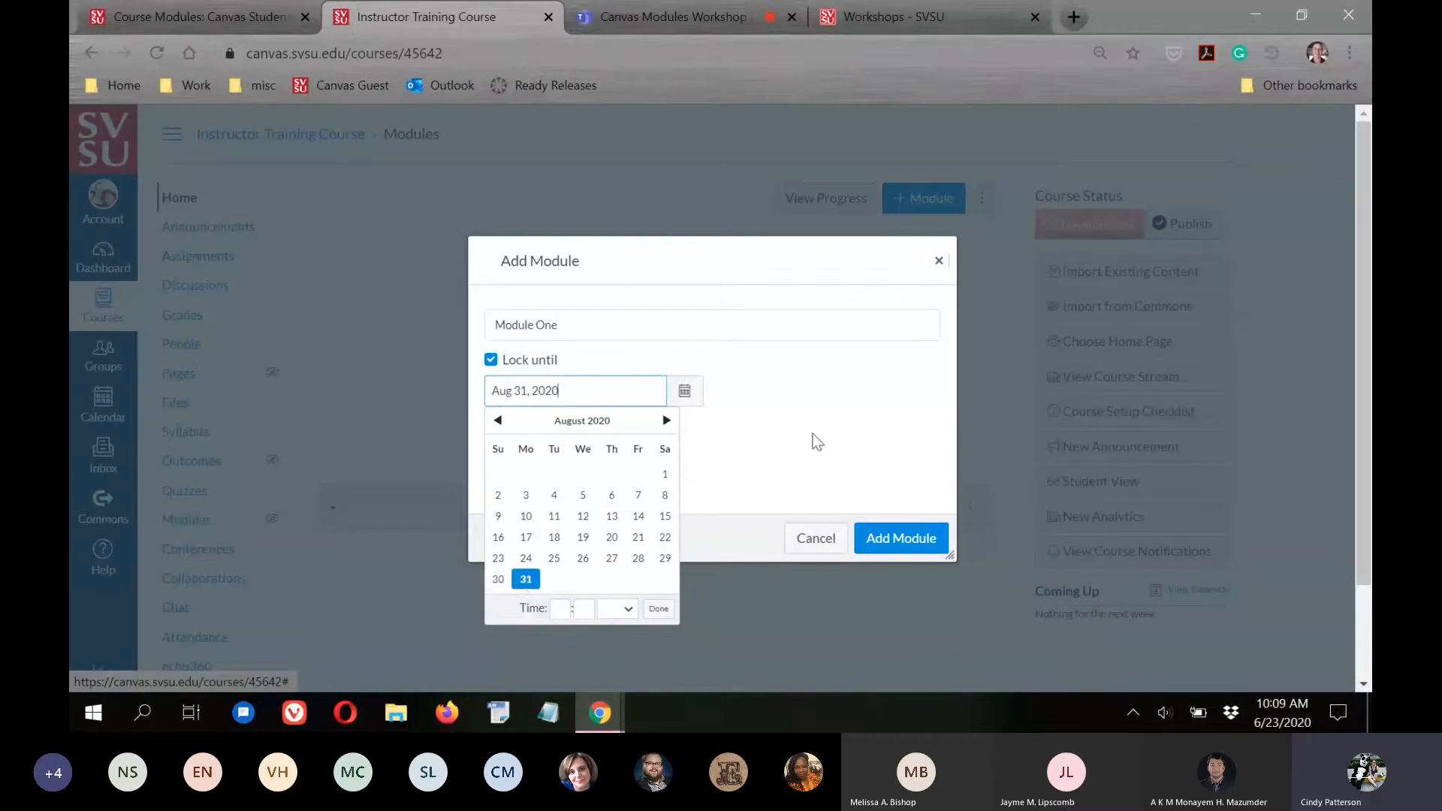
{"action": "left_click", "coordinate": [820, 450]}
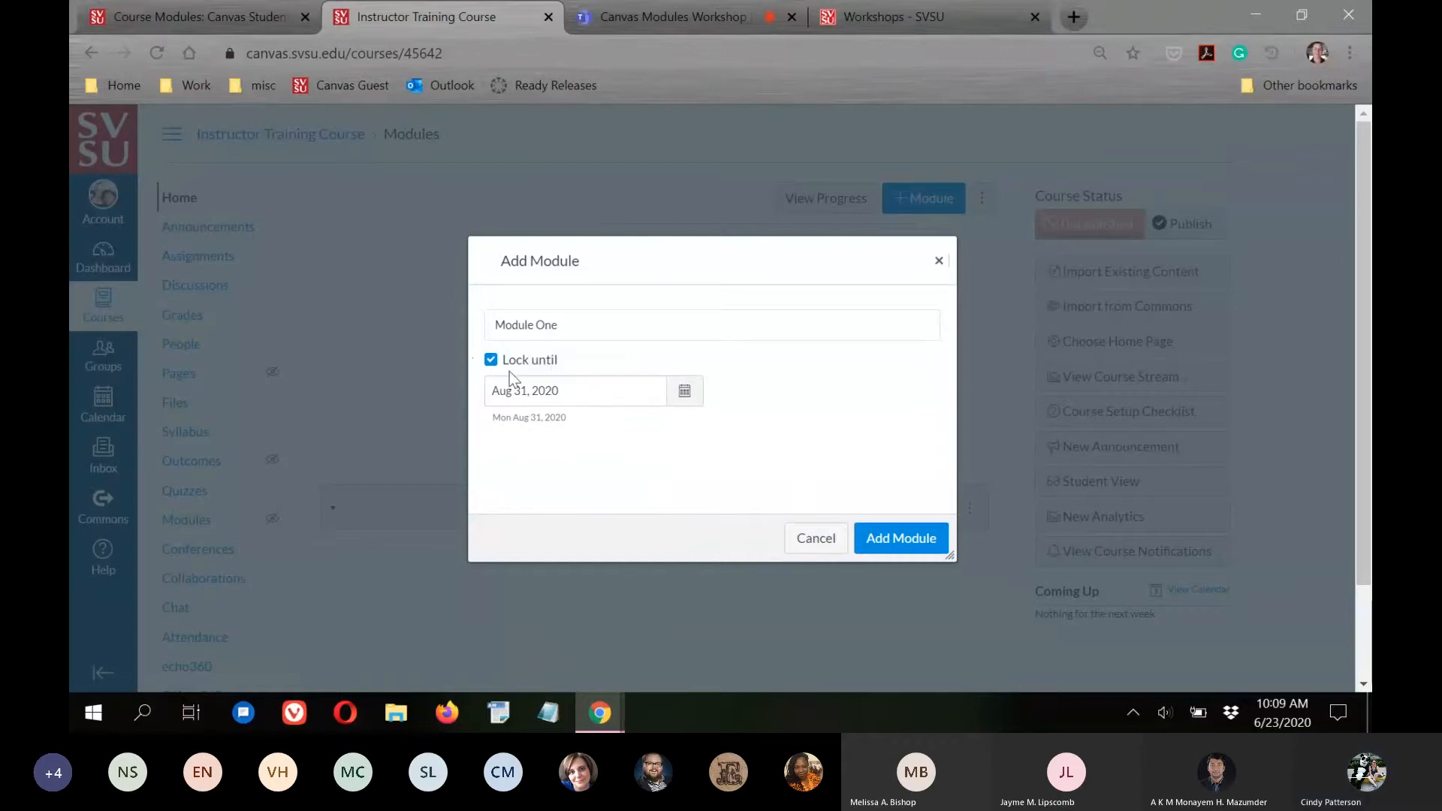
{"action": "left_click", "coordinate": [491, 359]}
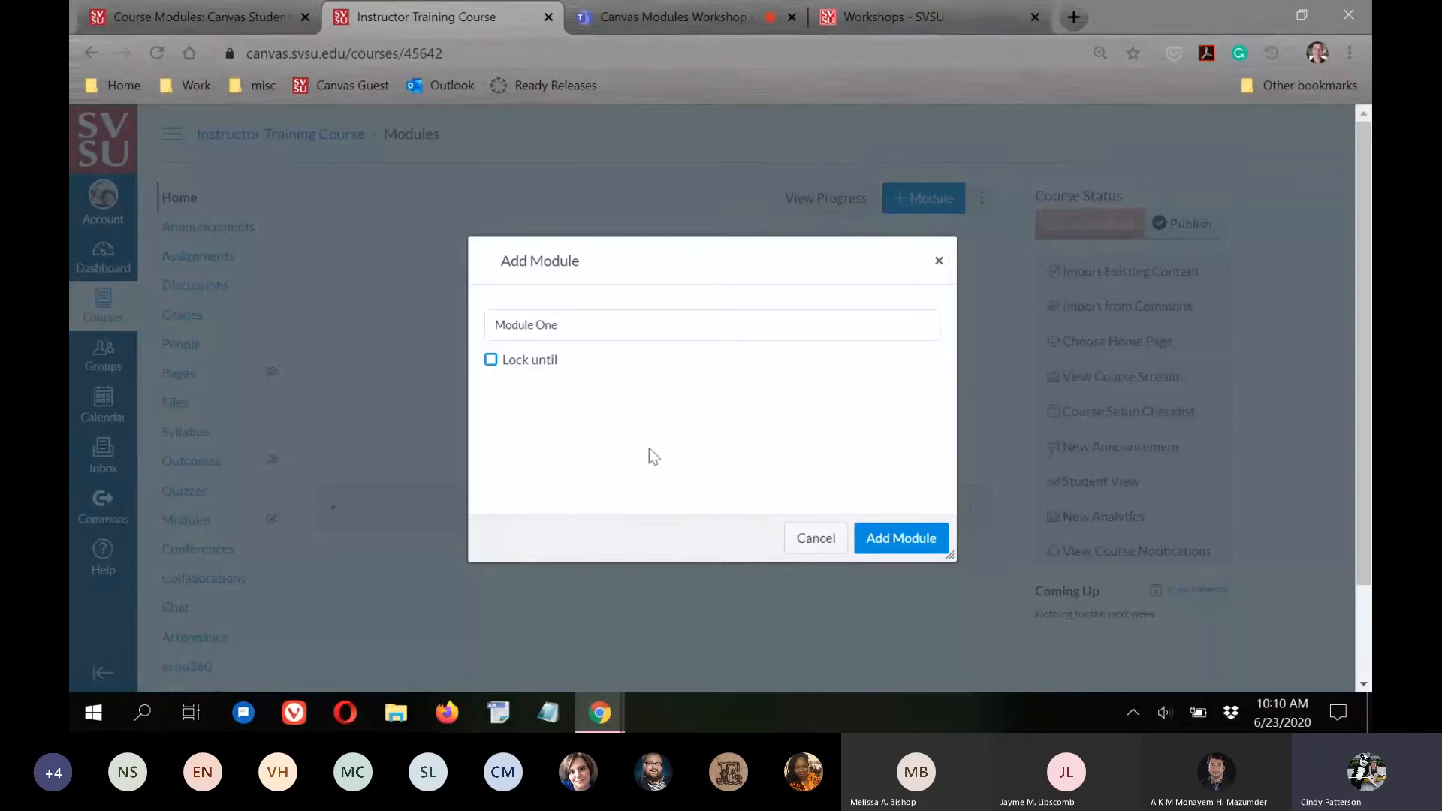
Add the new Module One to the course.
{"action": "left_click", "coordinate": [893, 539]}
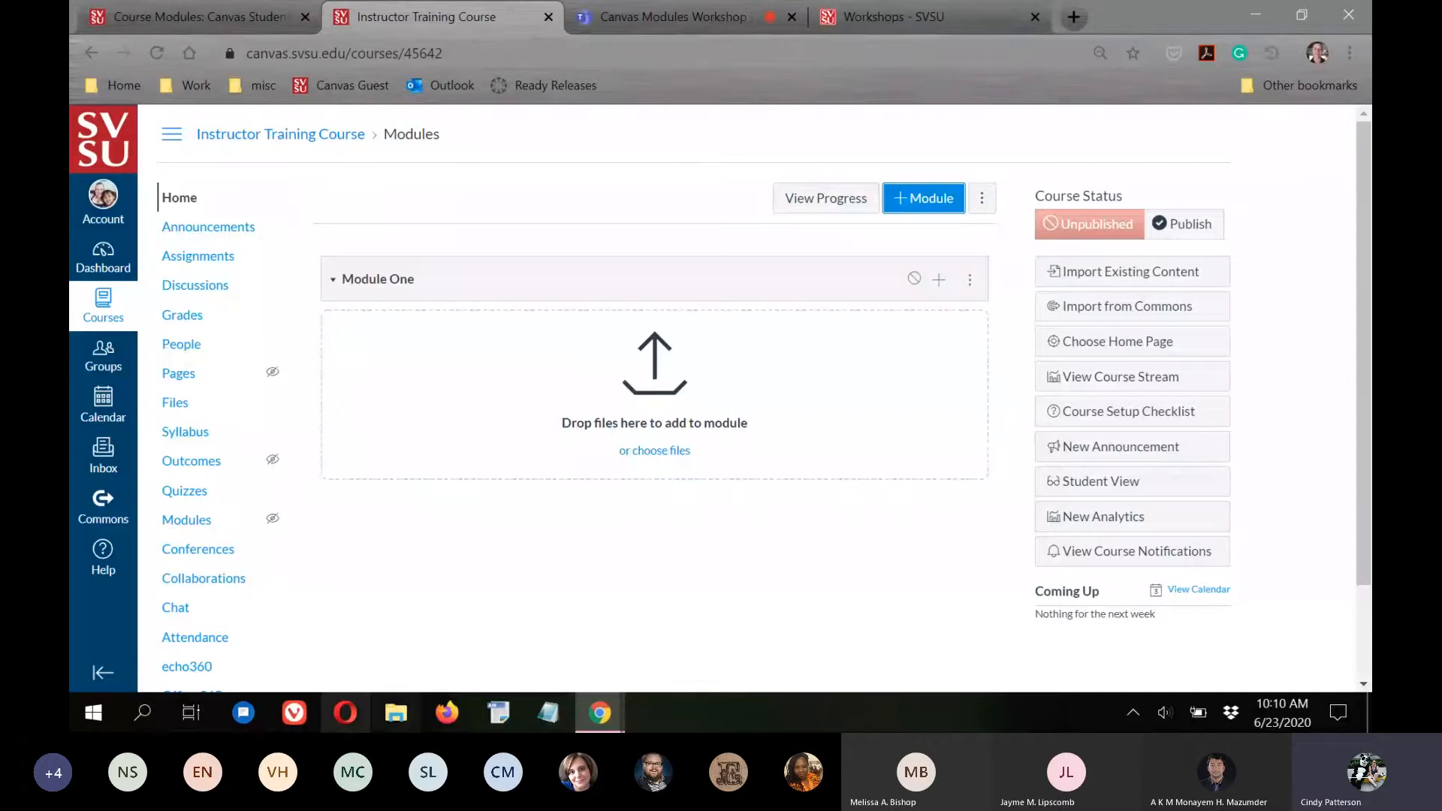
Switch to File Explorer and open the CANVAS TIPSHEETS folder inside the CANVAS folder.
{"action": "left_click", "coordinate": [398, 715]}
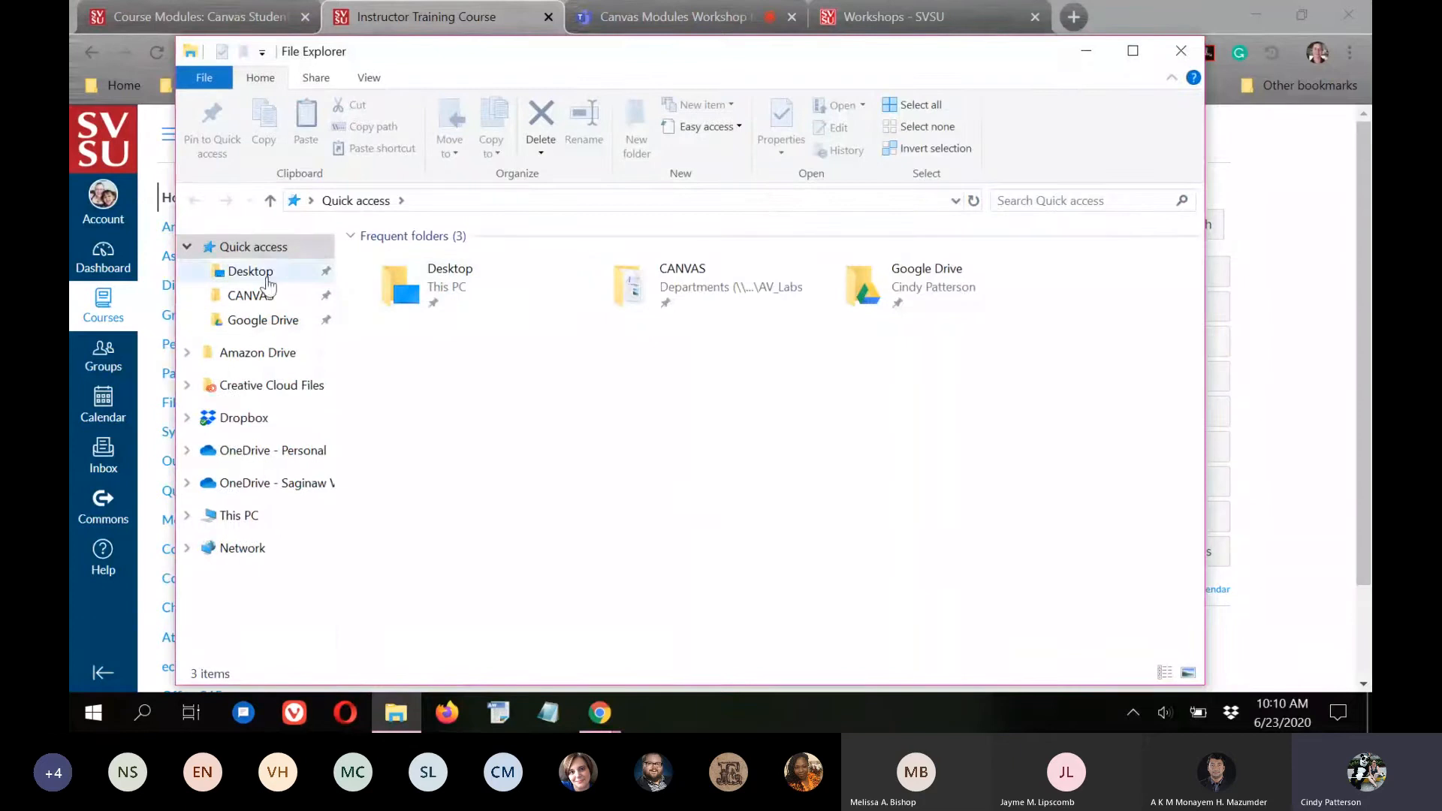
{"action": "left_click", "coordinate": [252, 295]}
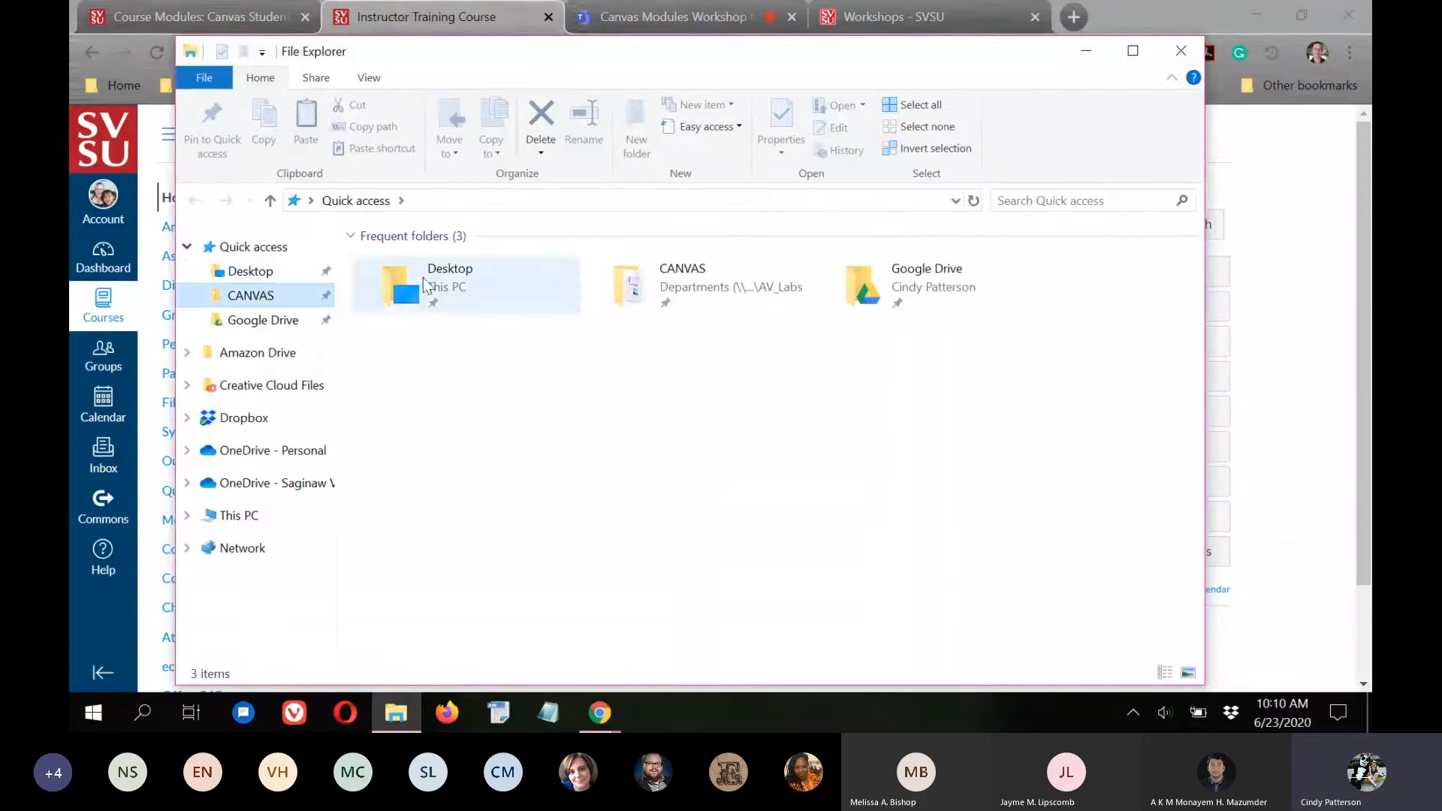
{"action": "left_click", "coordinate": [245, 298]}
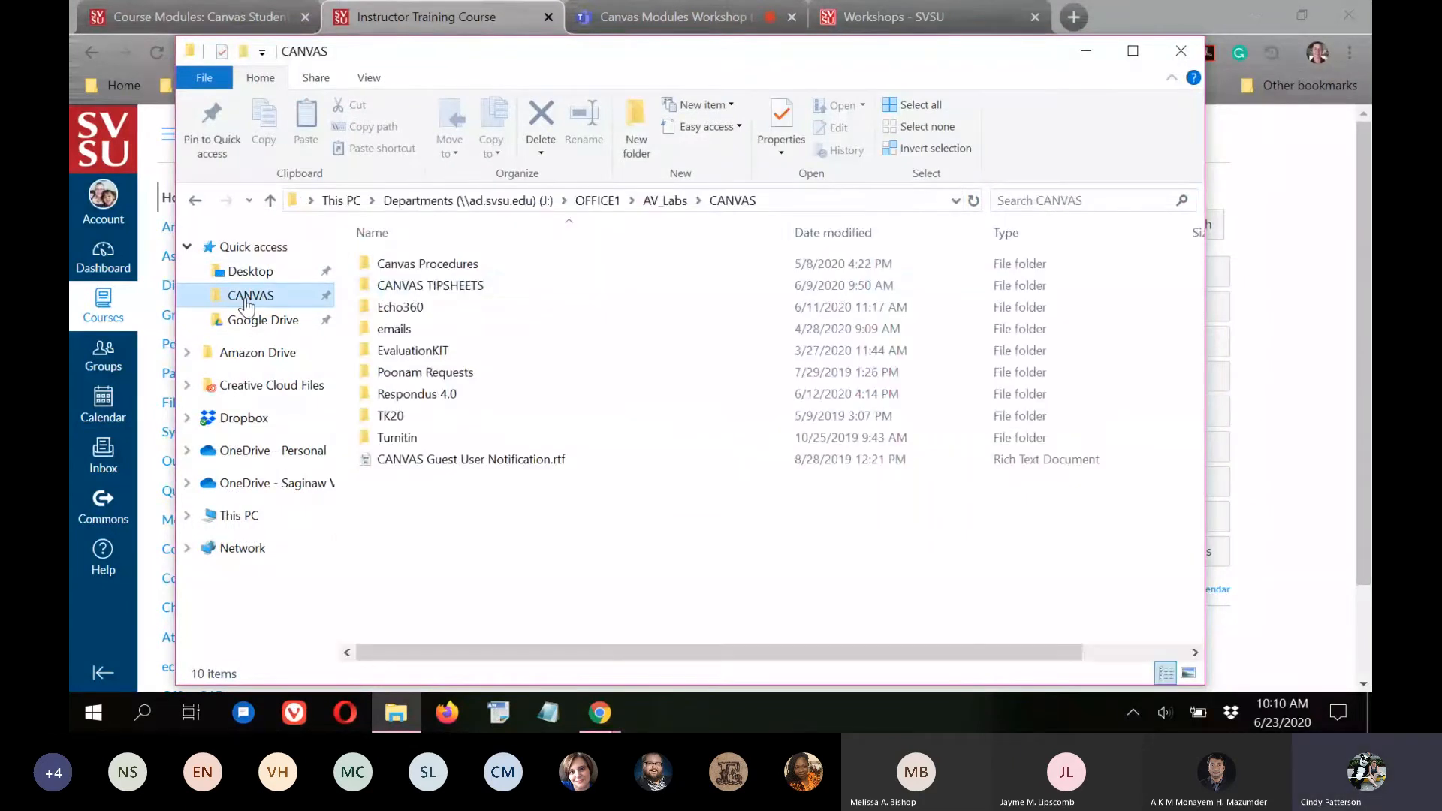
{"action": "double_click", "coordinate": [430, 284]}
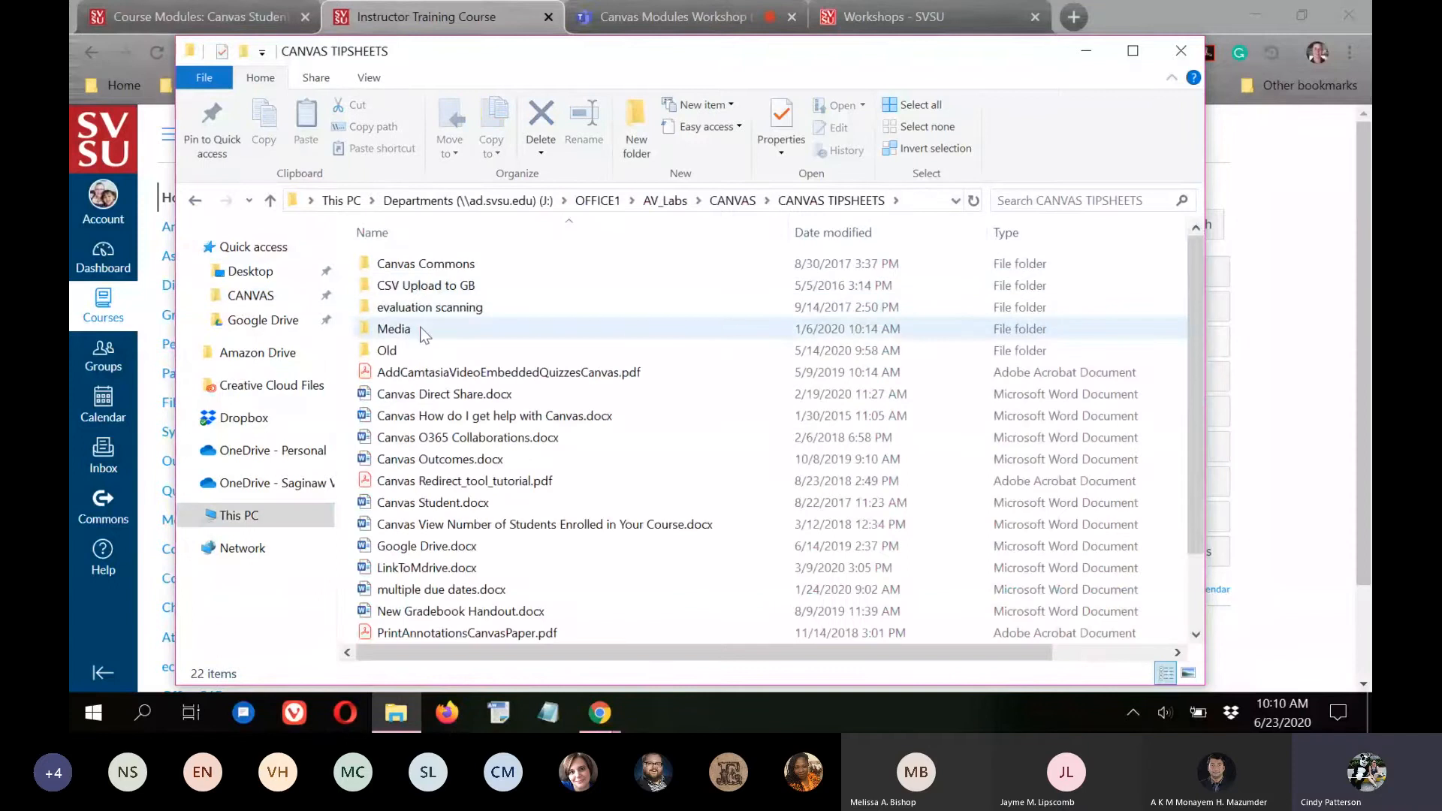
Upload Canvas How do I get help with Canvas.docx from the folder into Module One's file drop area.
{"action": "left_click_drag", "start_coordinate": [422, 419], "coordinate": [1326, 434]}
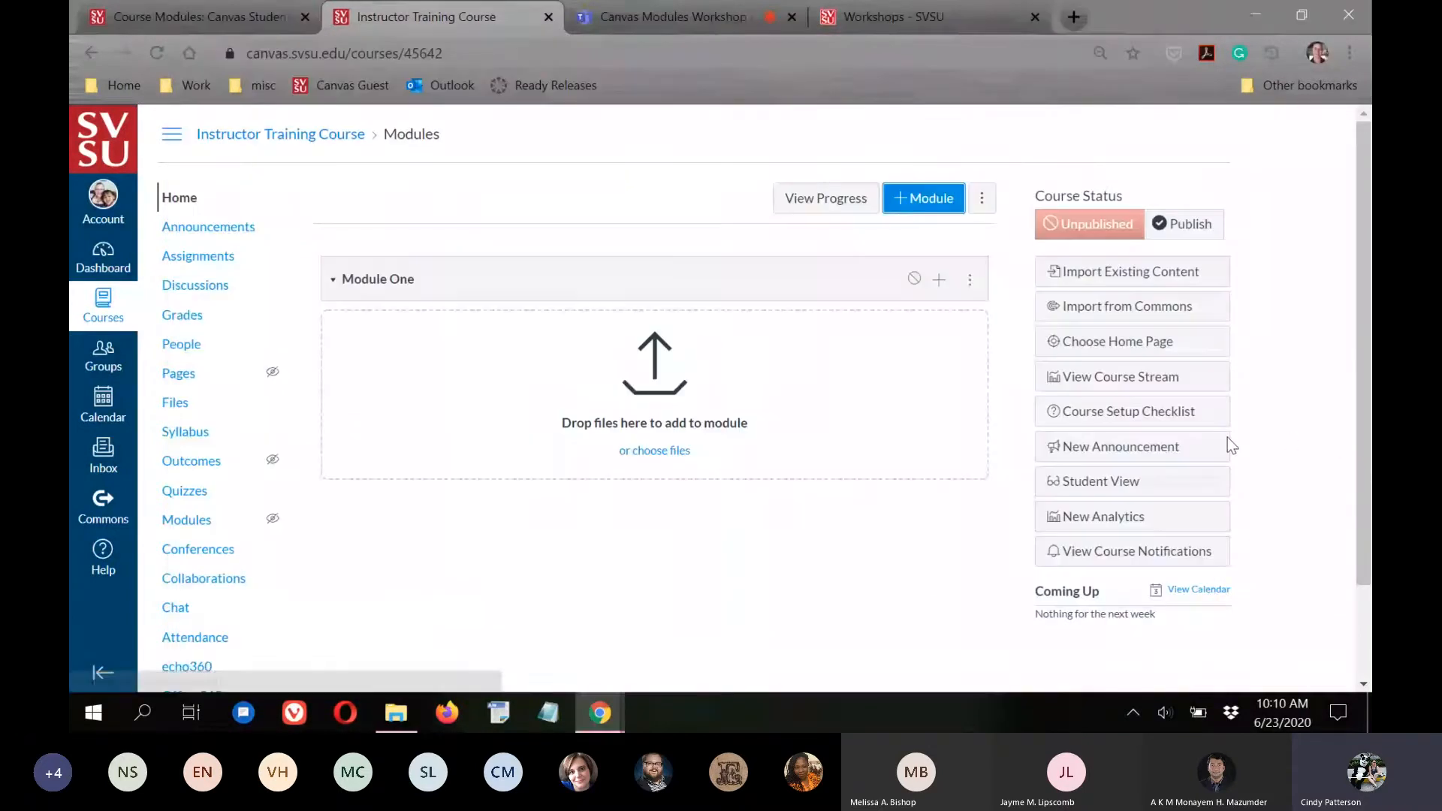
{"action": "left_click", "coordinate": [393, 717]}
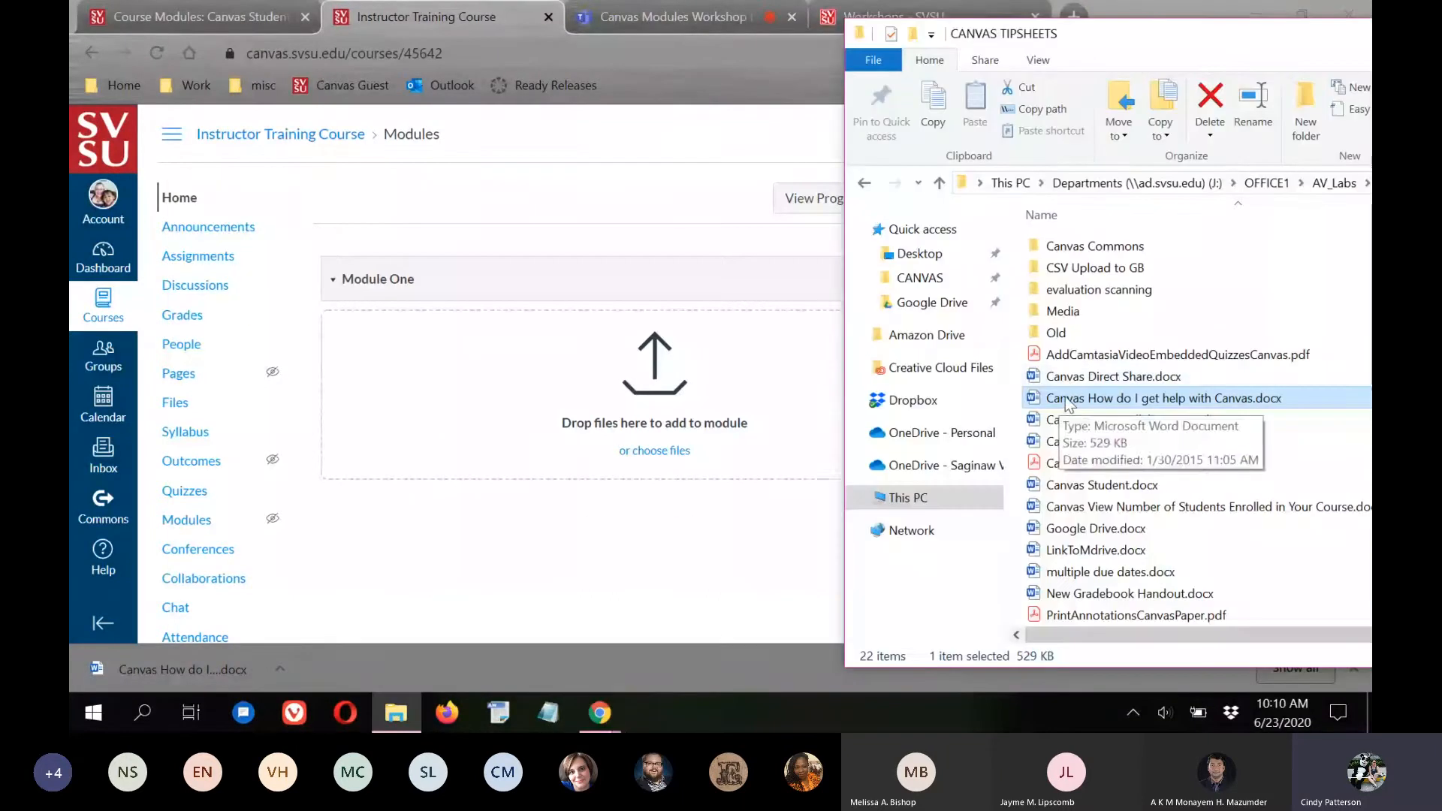
{"action": "left_click_drag", "start_coordinate": [1067, 398], "coordinate": [676, 406]}
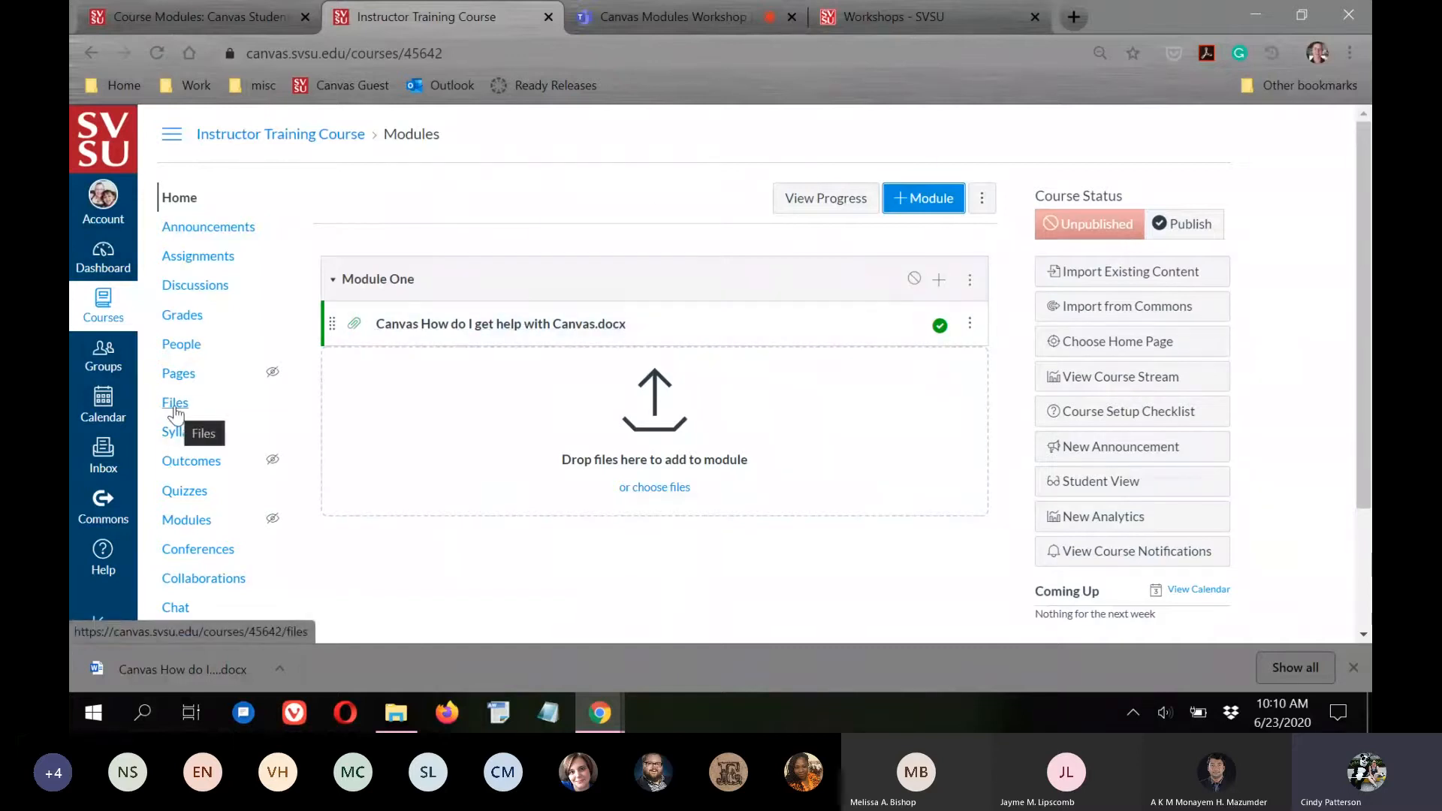
{"action": "left_click", "coordinate": [543, 561]}
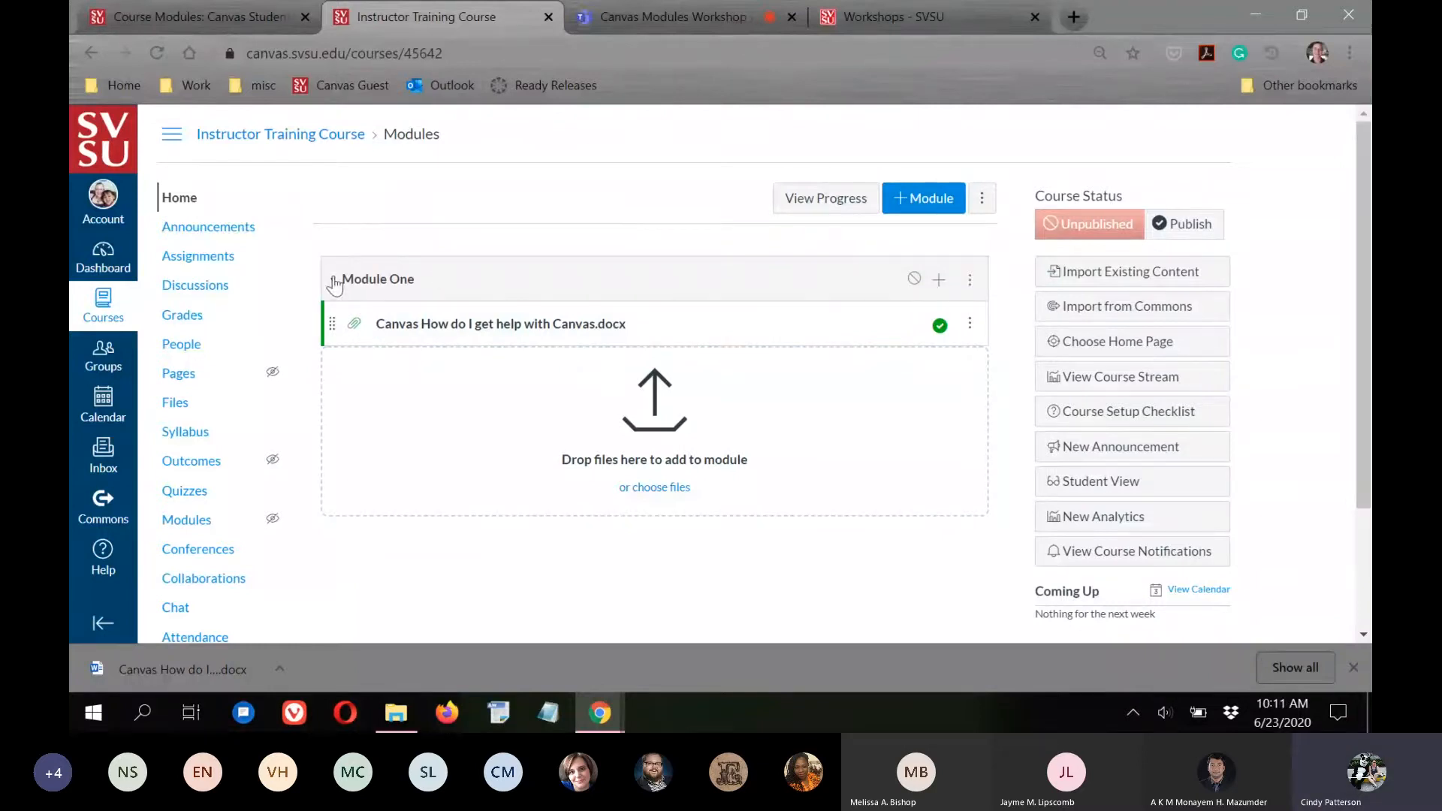
Add the existing course file Syllabus Template.docx to Module One without indentation.
{"action": "left_click", "coordinate": [940, 284]}
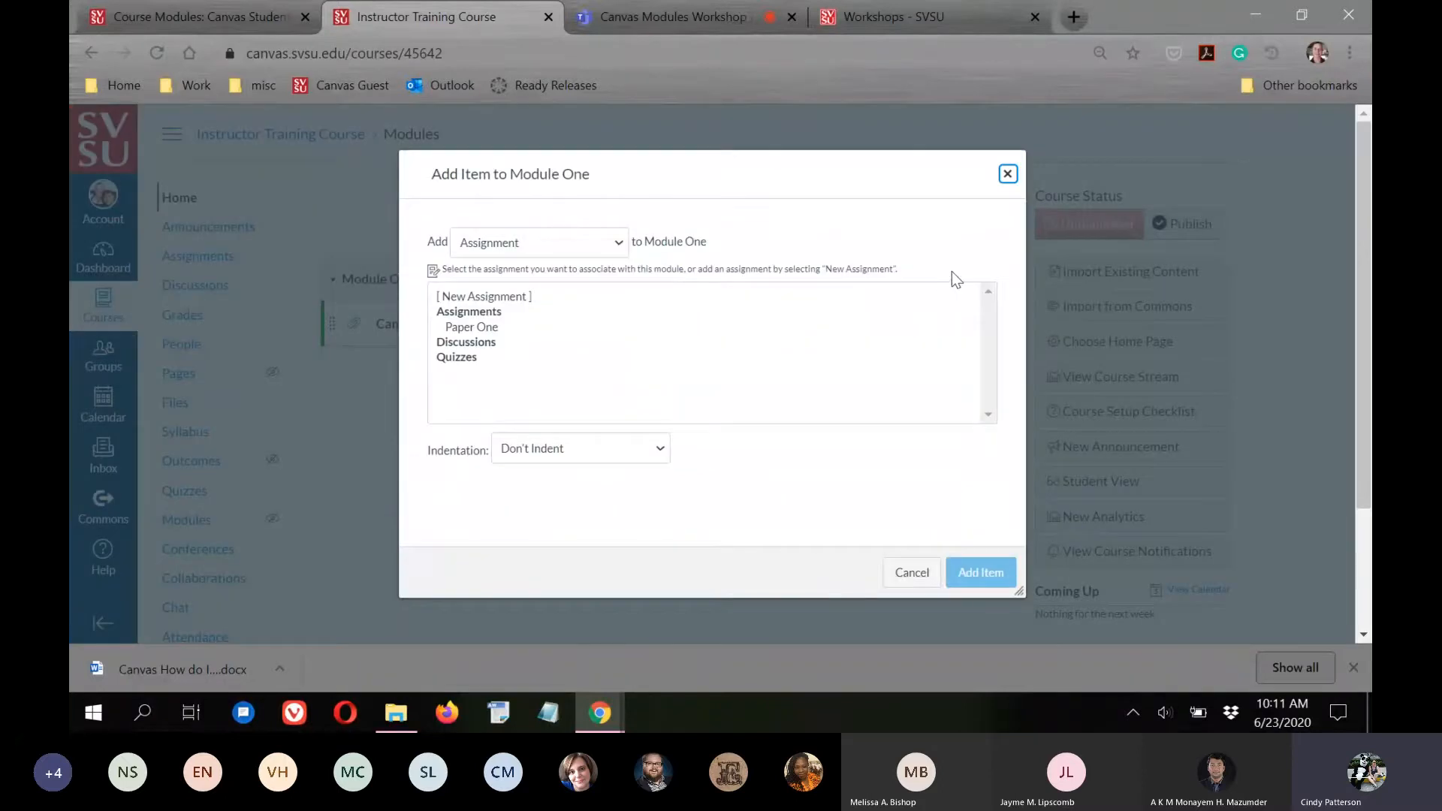
{"action": "left_click", "coordinate": [617, 248]}
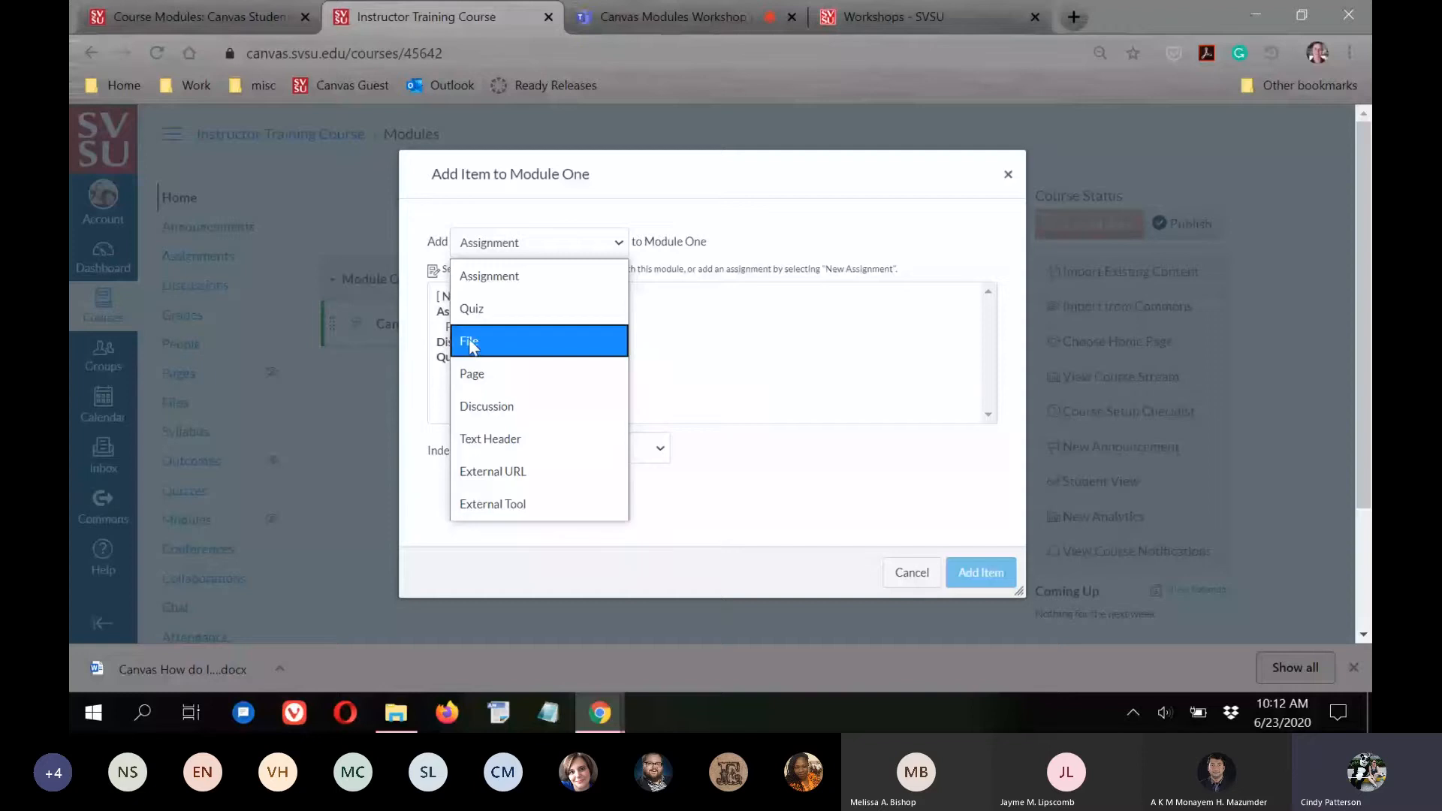
{"action": "left_click", "coordinate": [496, 346]}
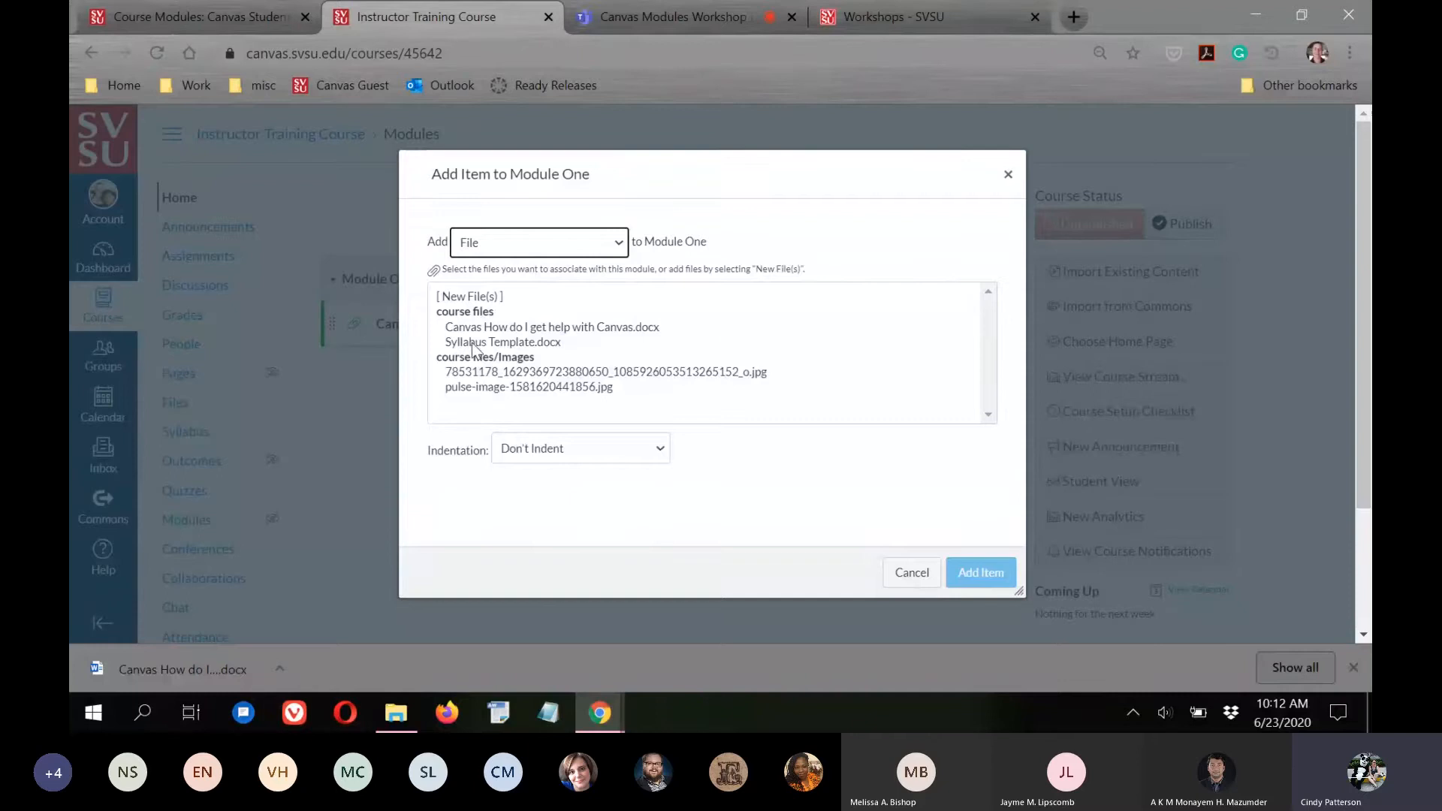
{"action": "left_click", "coordinate": [508, 343]}
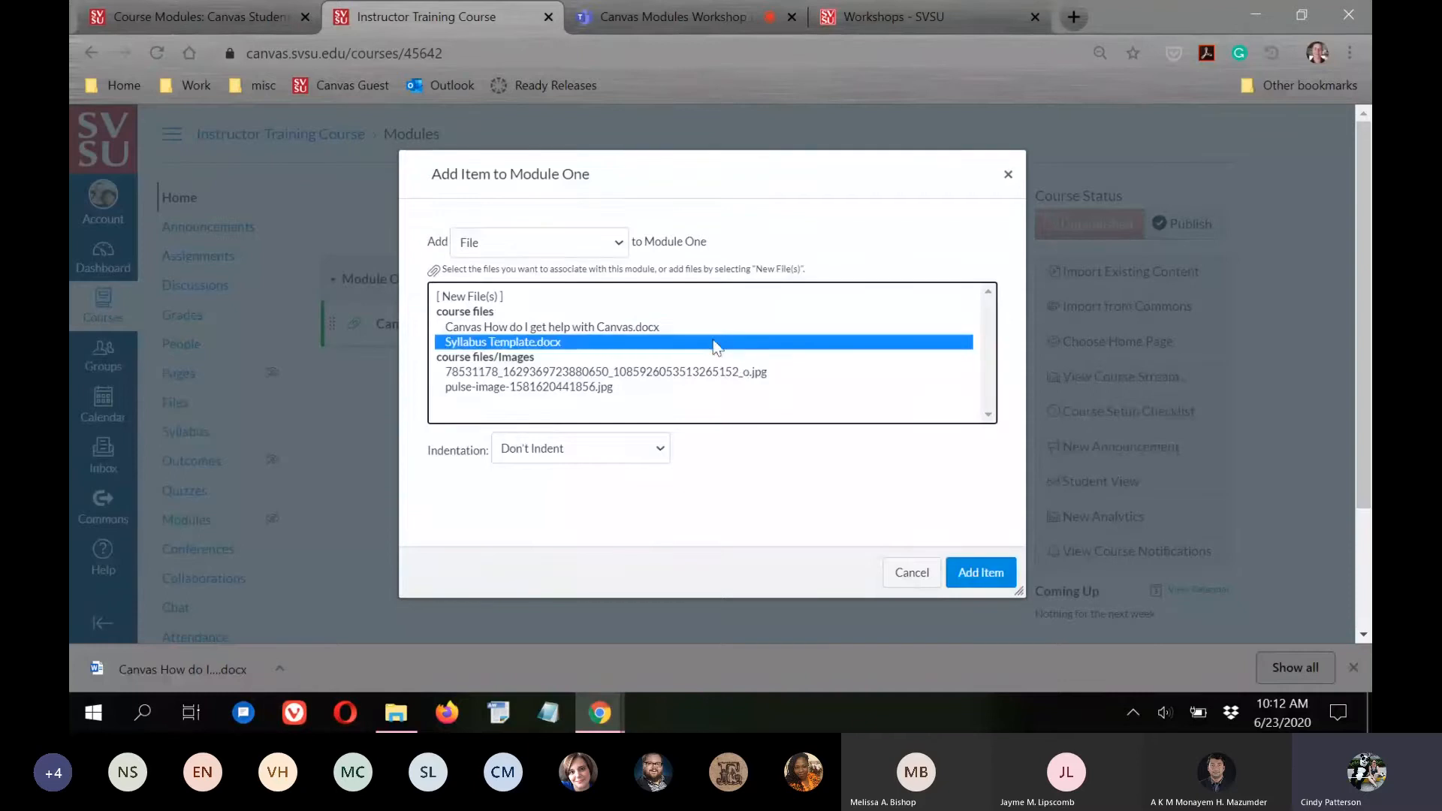
{"action": "left_click", "coordinate": [977, 573]}
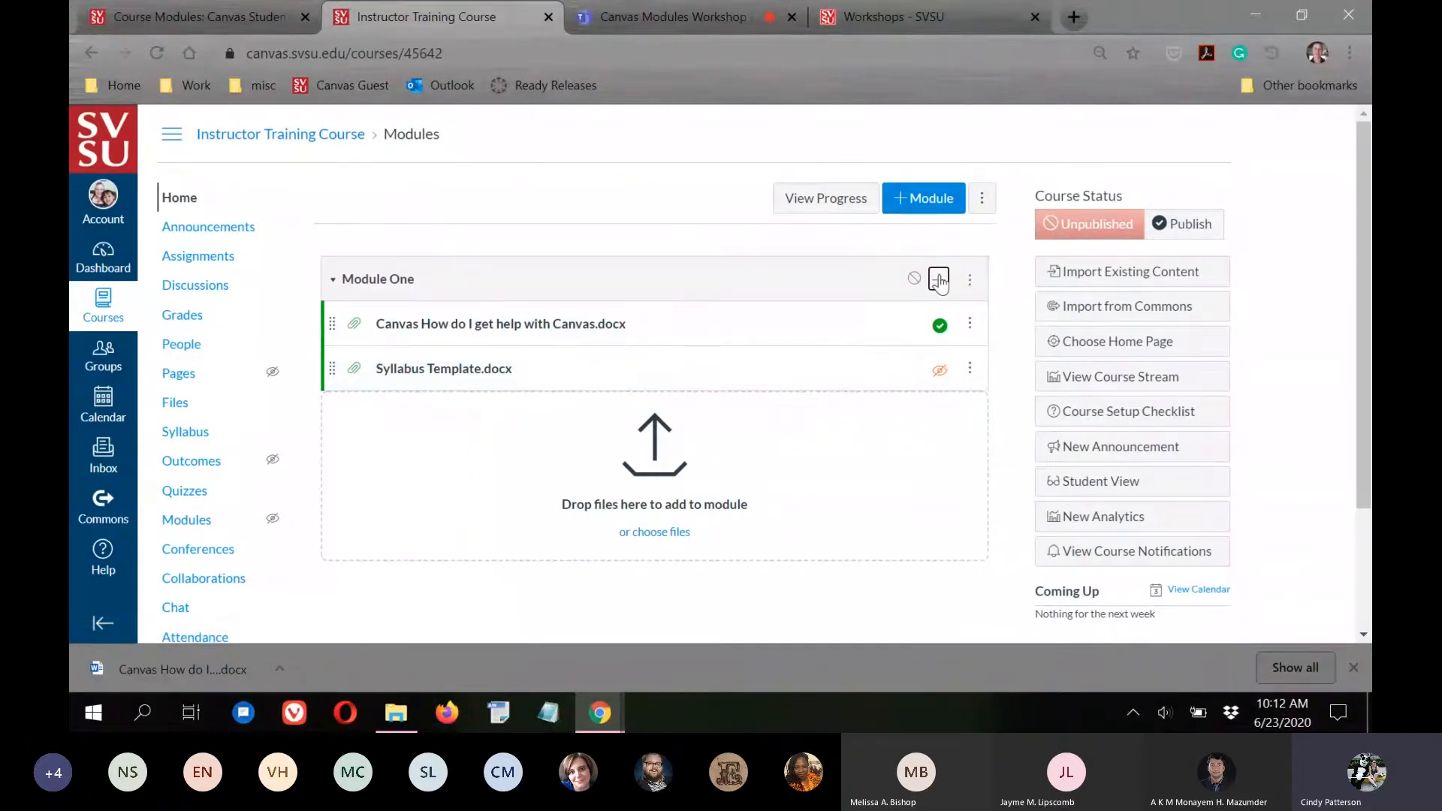
Add the existing assignment Paper One to Module One without indentation.
{"action": "left_click", "coordinate": [937, 281]}
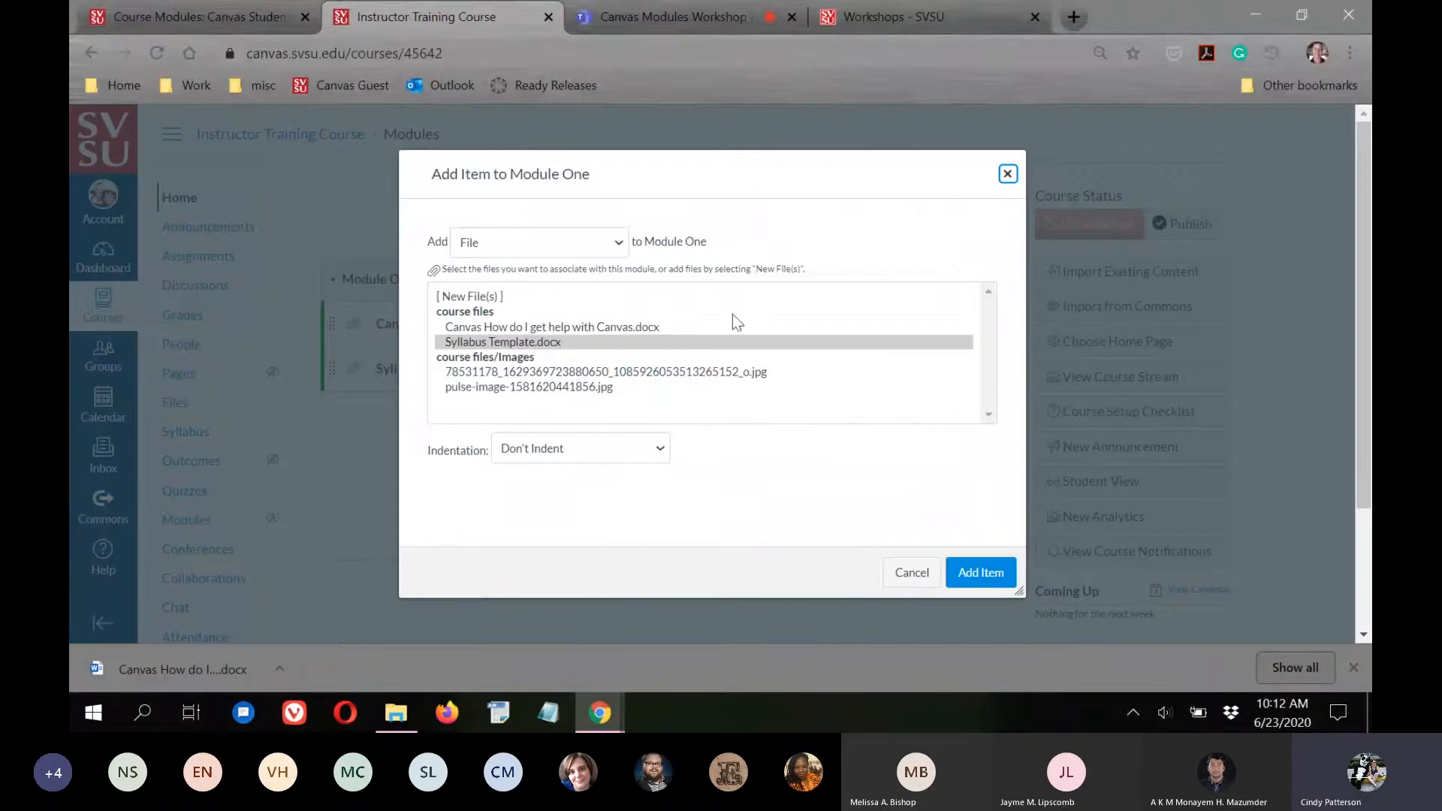
{"action": "left_click", "coordinate": [618, 245]}
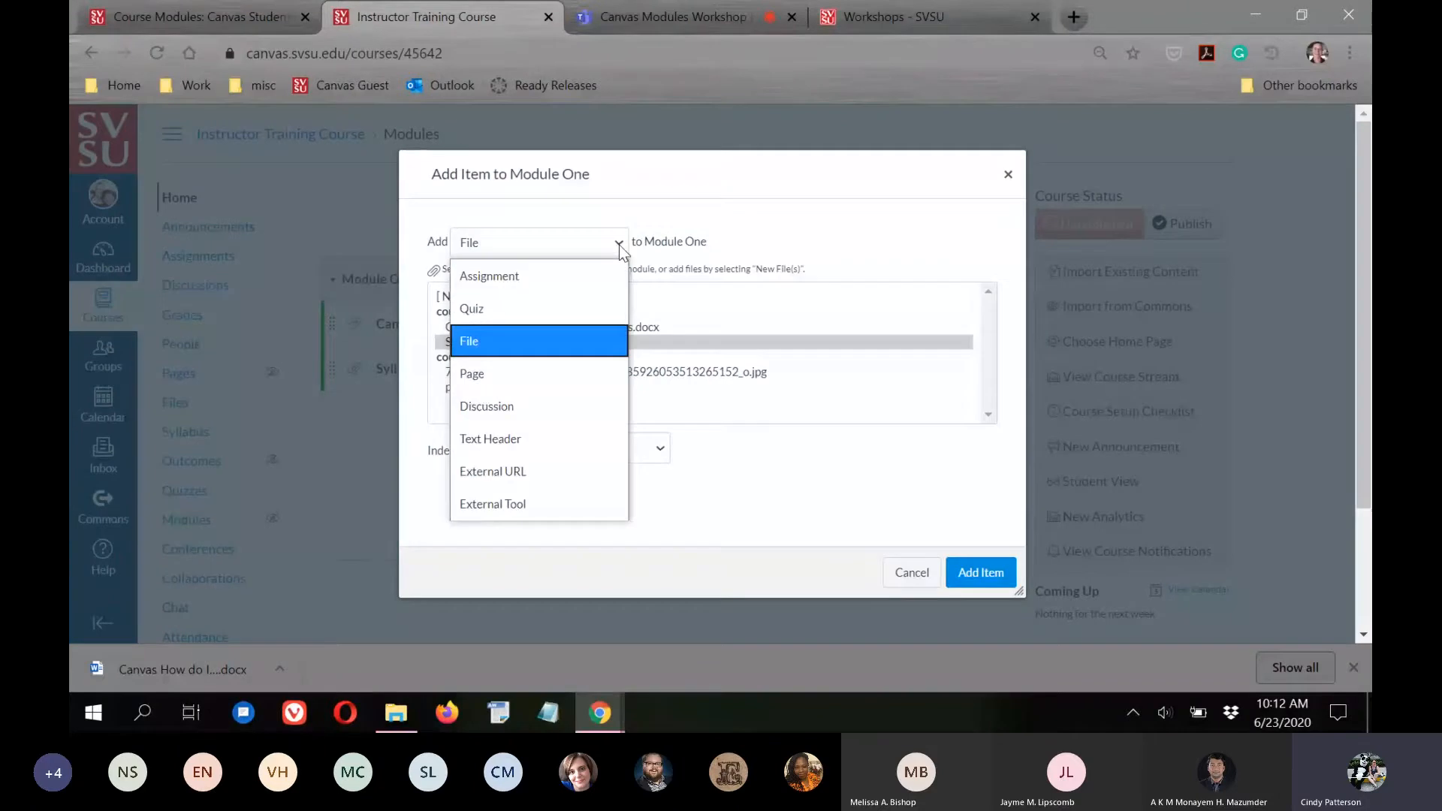
{"action": "left_click", "coordinate": [539, 277]}
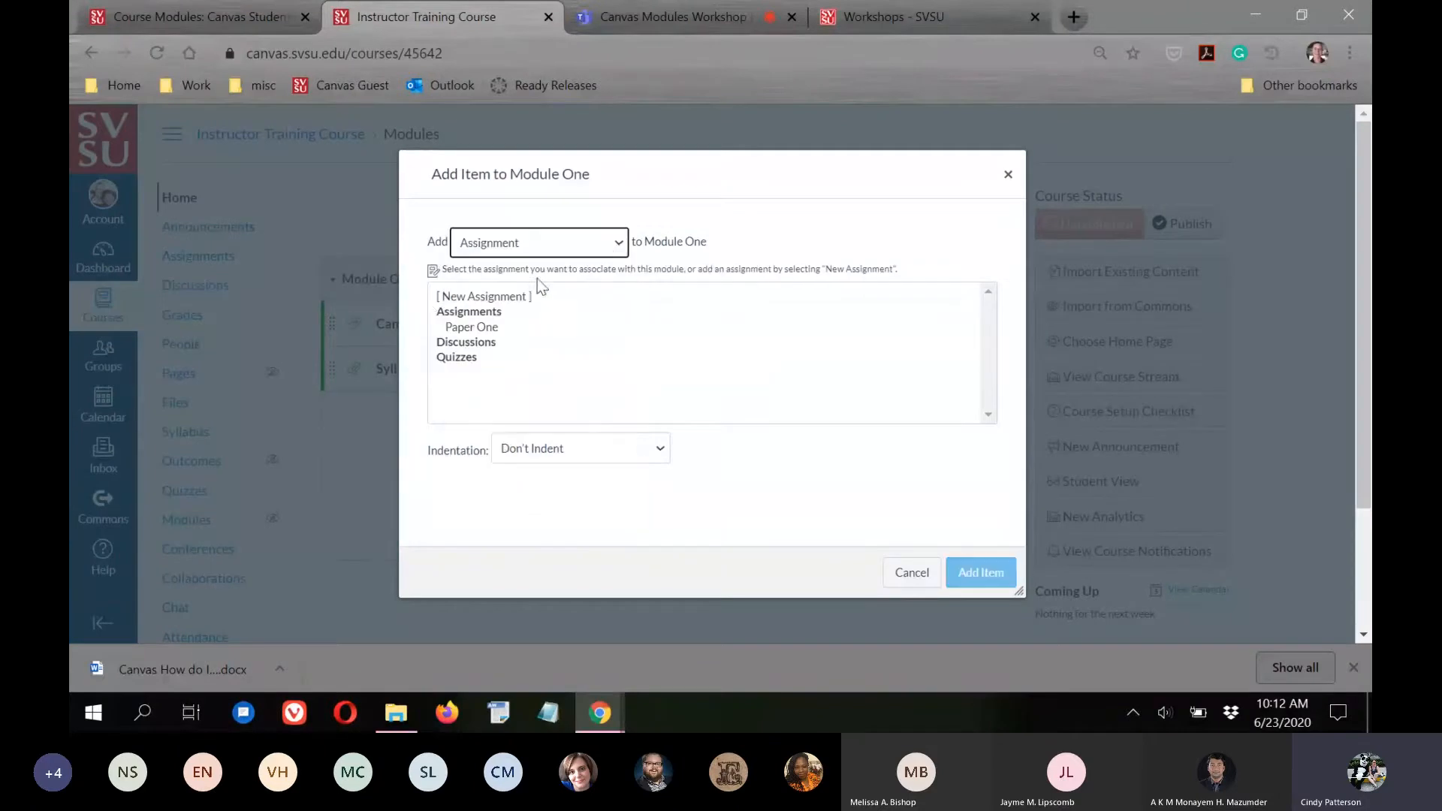
{"action": "left_click", "coordinate": [482, 328]}
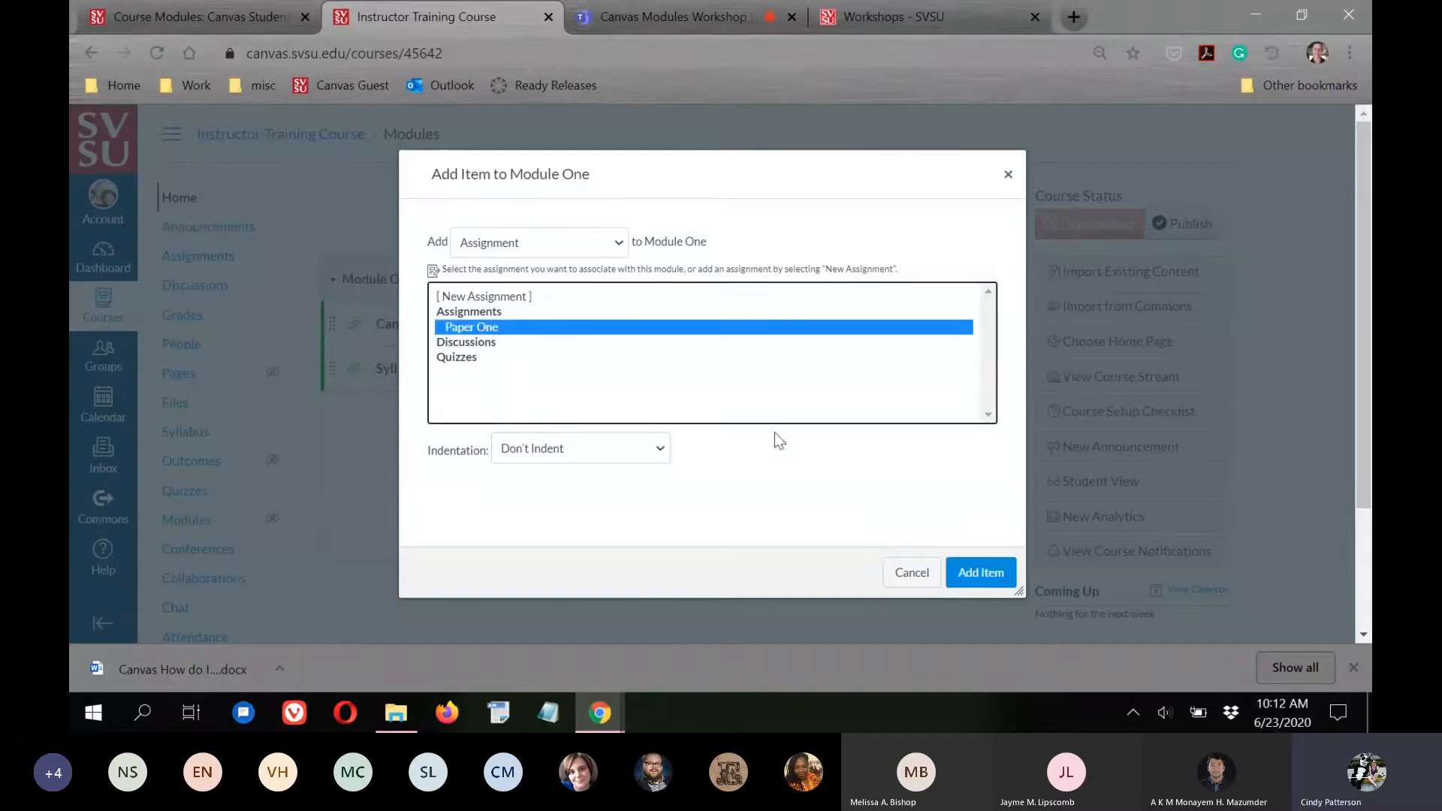
{"action": "left_click", "coordinate": [964, 578]}
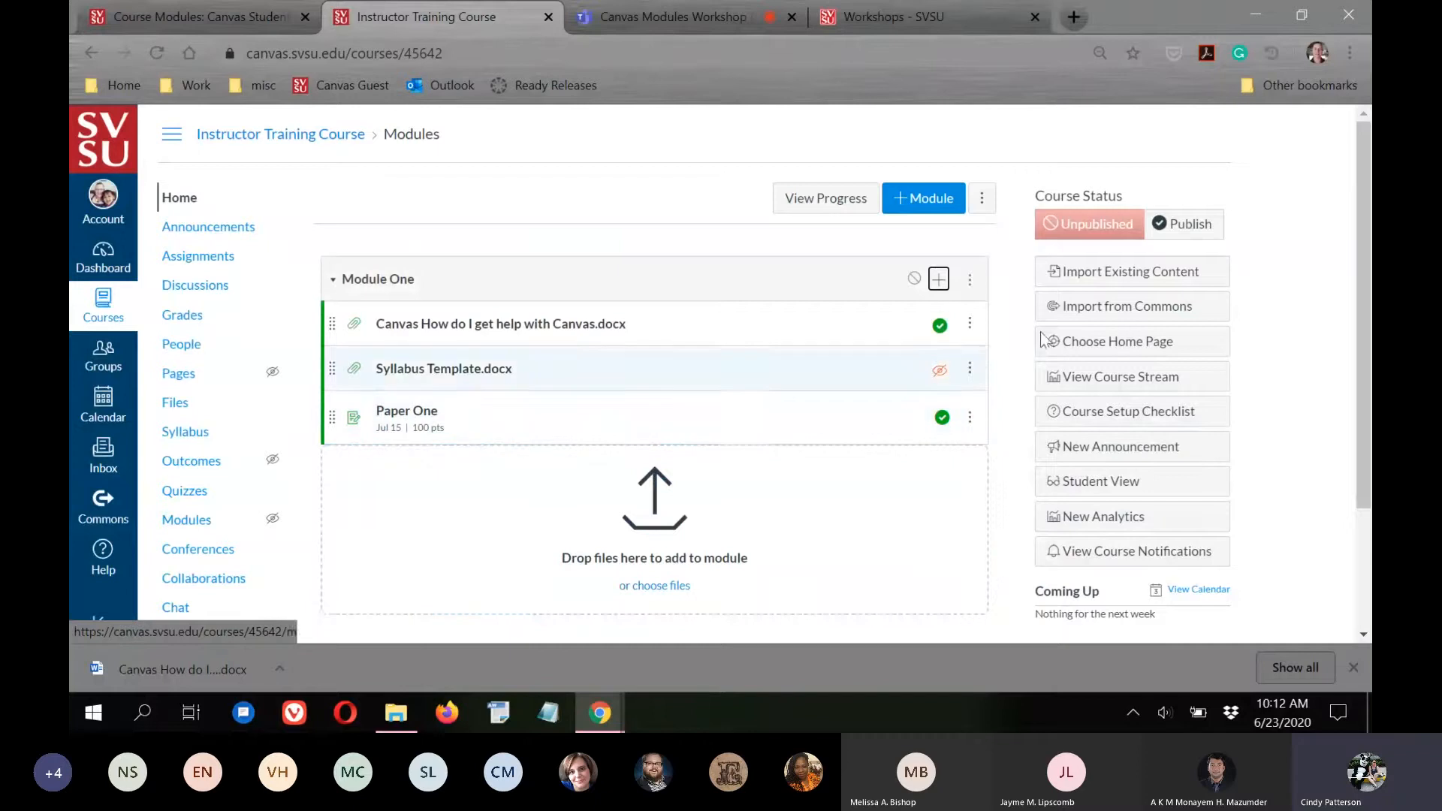
Add a new discussion topic named Module One Discussion to Module One without indentation.
{"action": "left_click", "coordinate": [938, 281]}
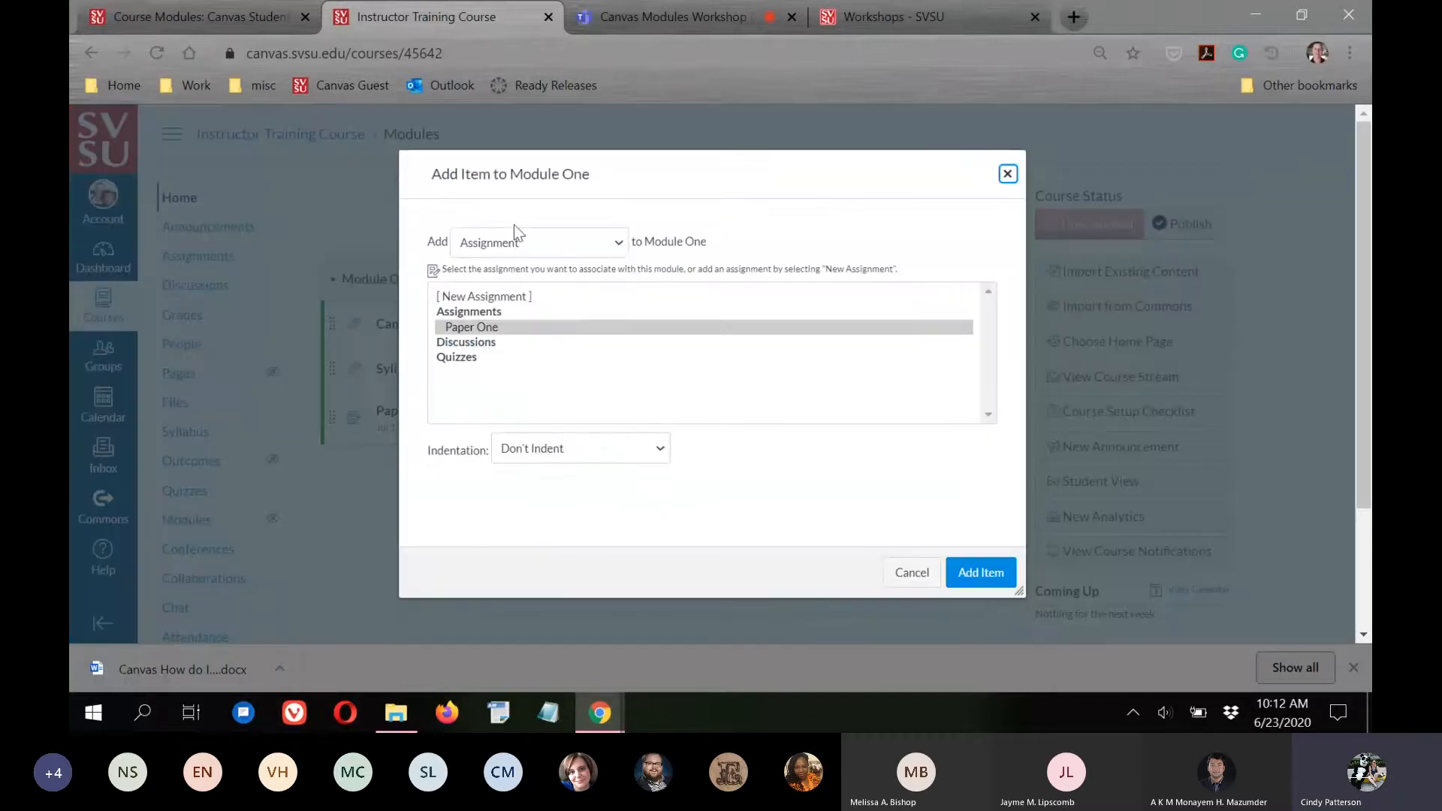
{"action": "left_click", "coordinate": [598, 247]}
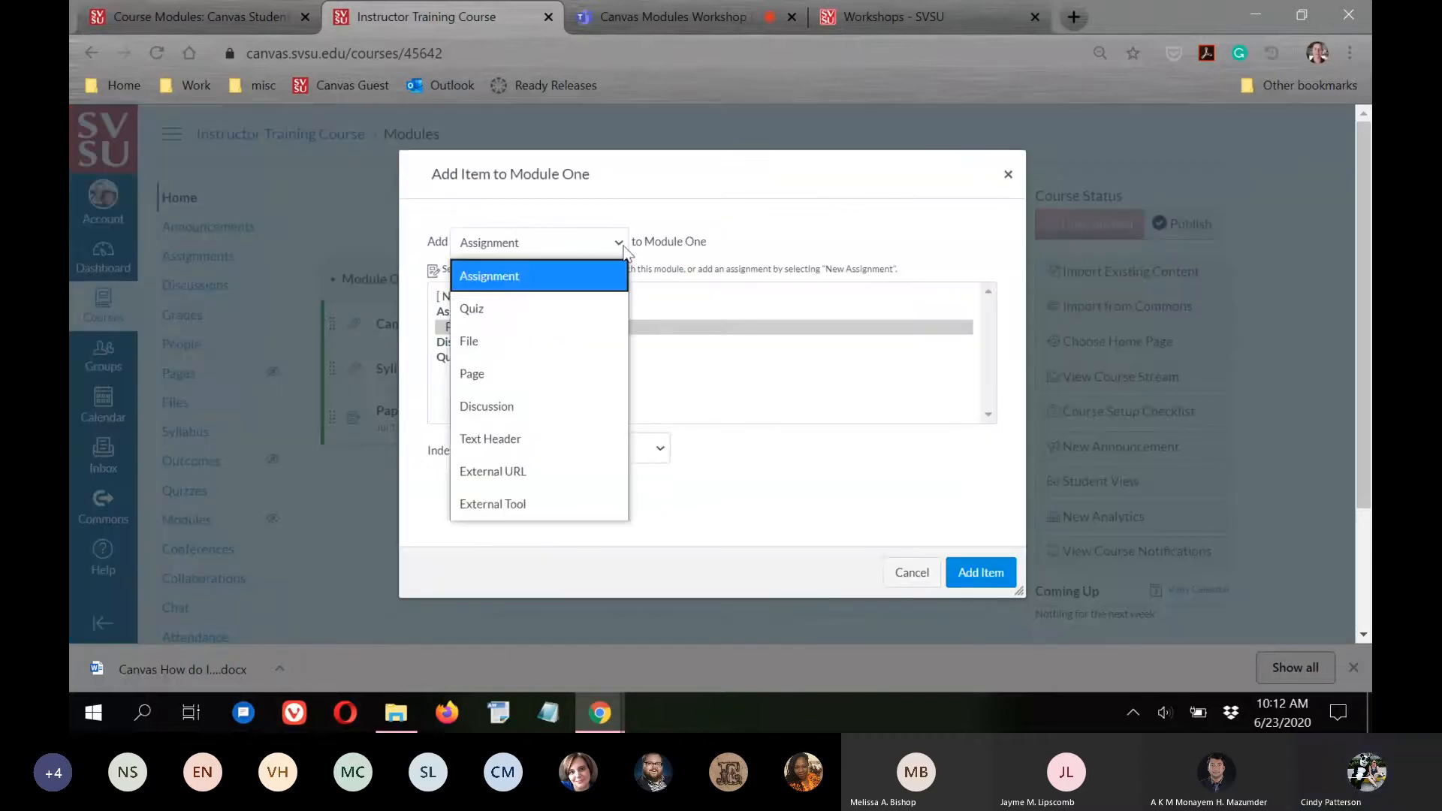
{"action": "left_click", "coordinate": [489, 410]}
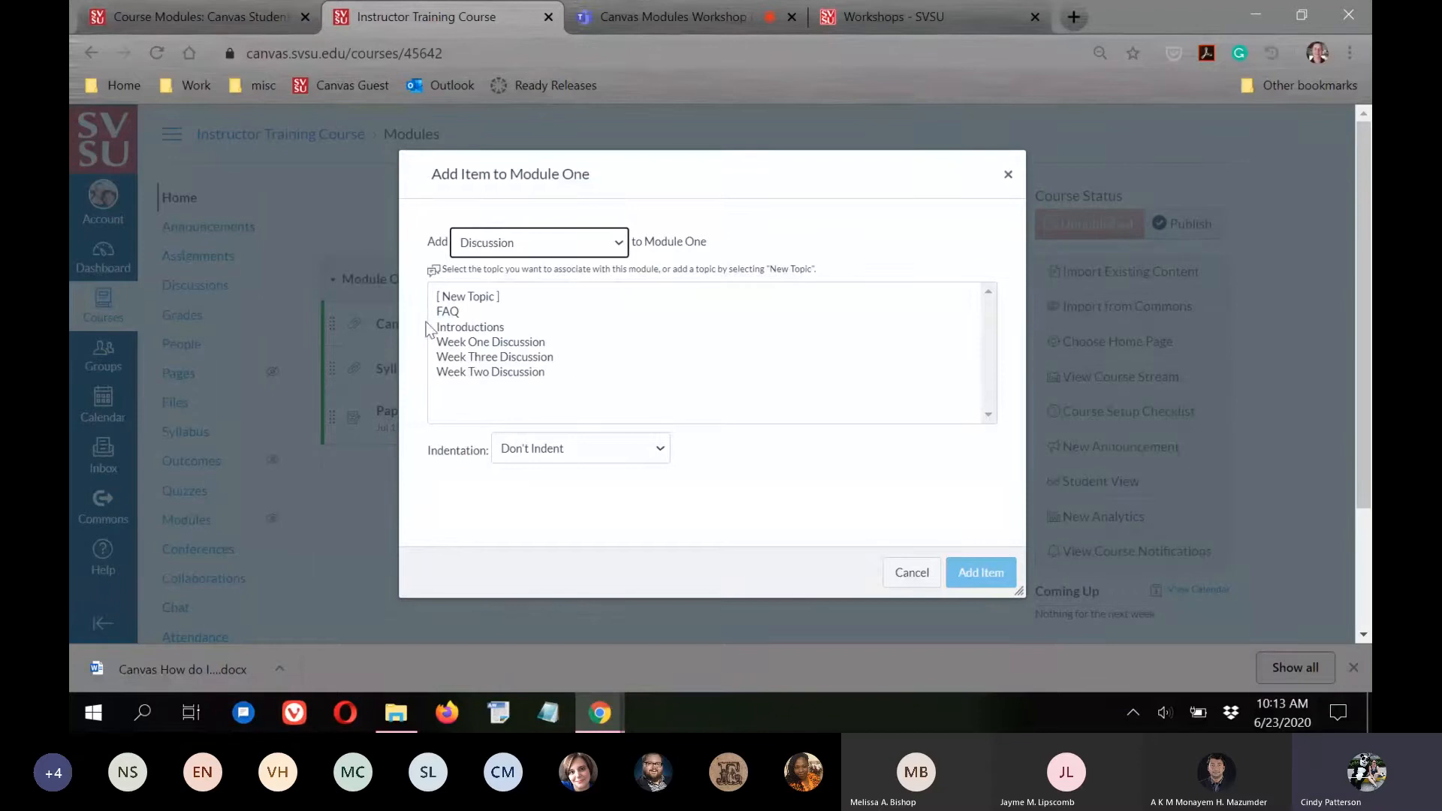
{"action": "left_click", "coordinate": [472, 297]}
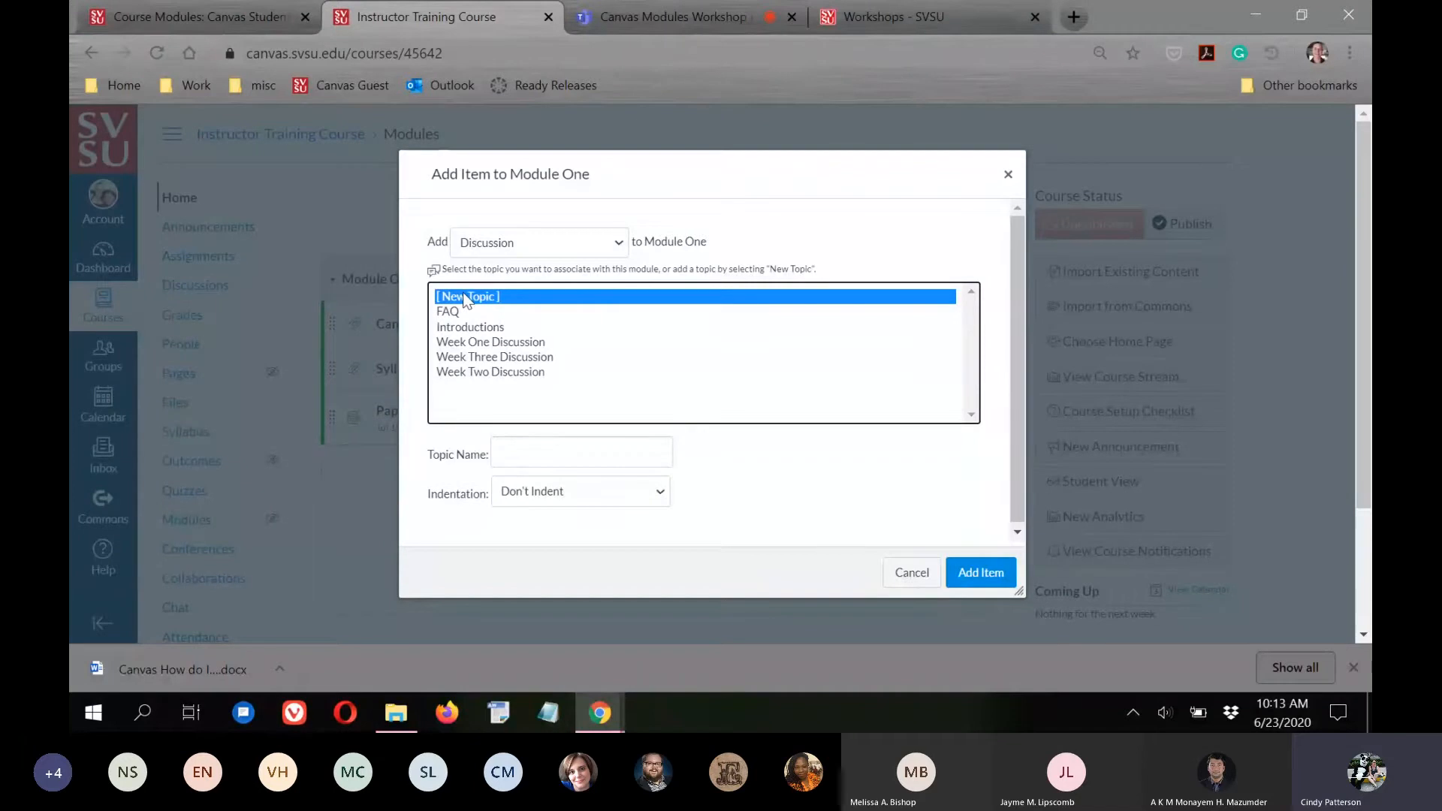
{"action": "left_click", "coordinate": [586, 451]}
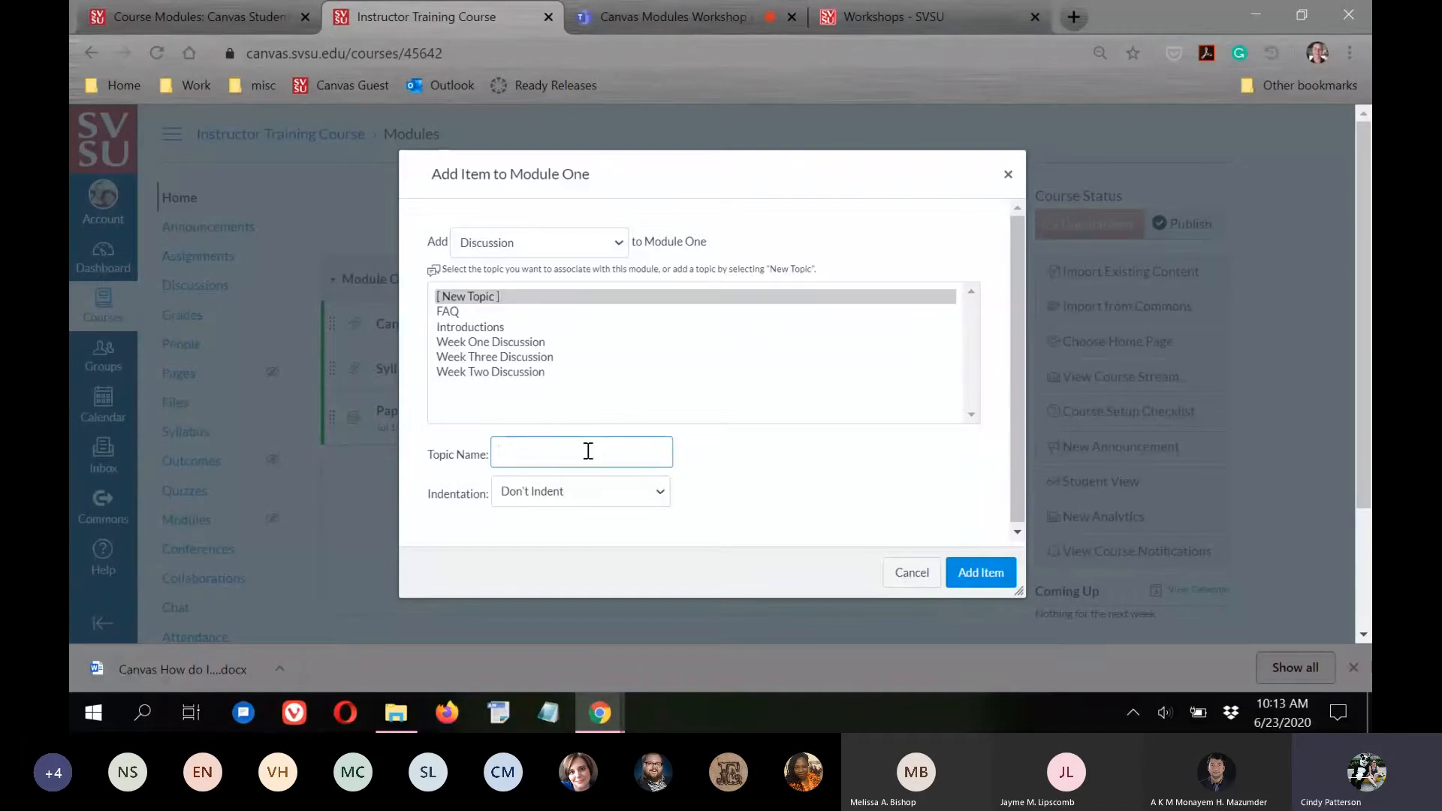
{"action": "type", "text": "Module One Discussion"}
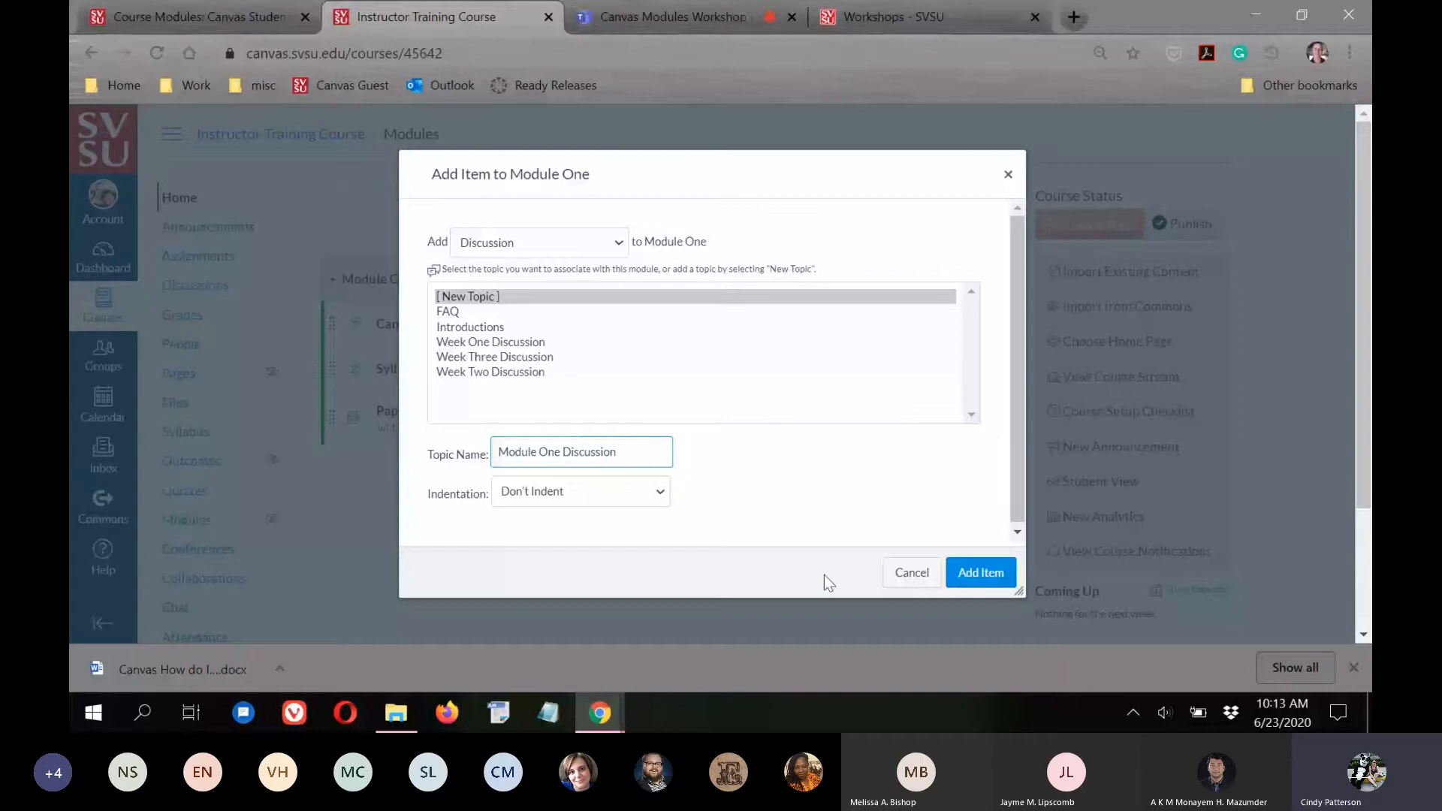
{"action": "left_click", "coordinate": [977, 574]}
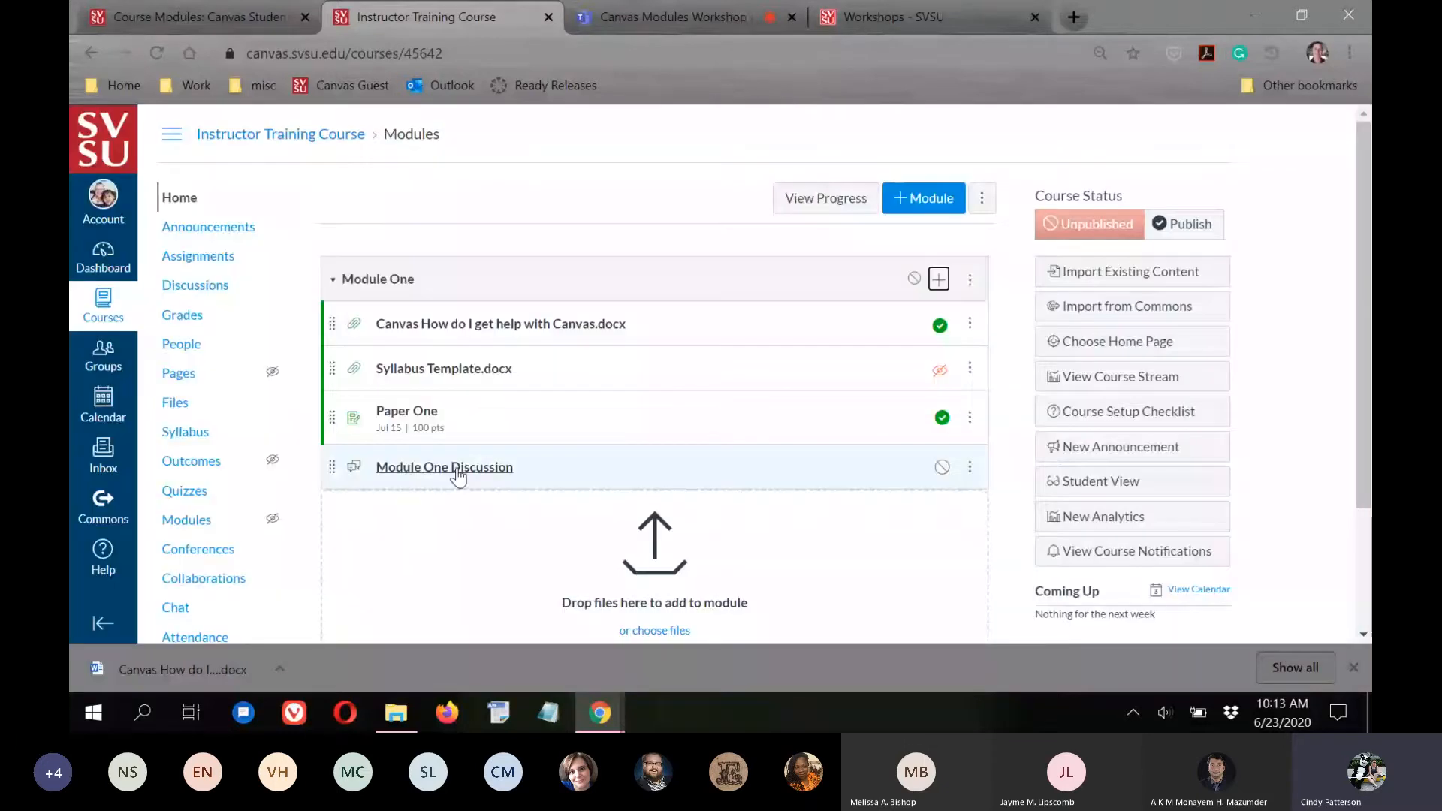
Check the Teams meeting and the Canvas Student Training Course modules, and return to the Instructor Training Course modules.
{"action": "scroll", "coordinate": [457, 474], "scroll_direction": "down", "scroll_amount": 1}
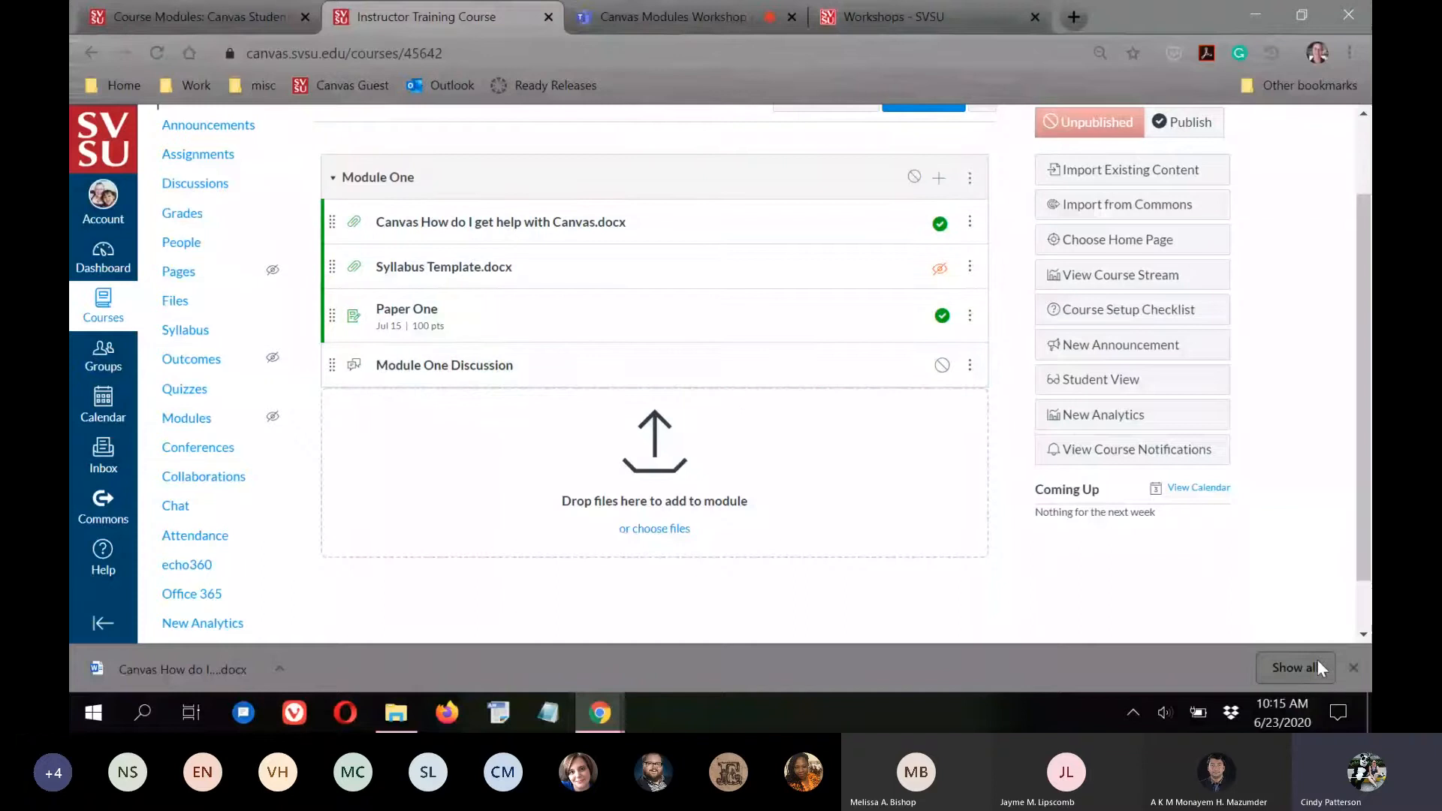
{"action": "left_click", "coordinate": [705, 16]}
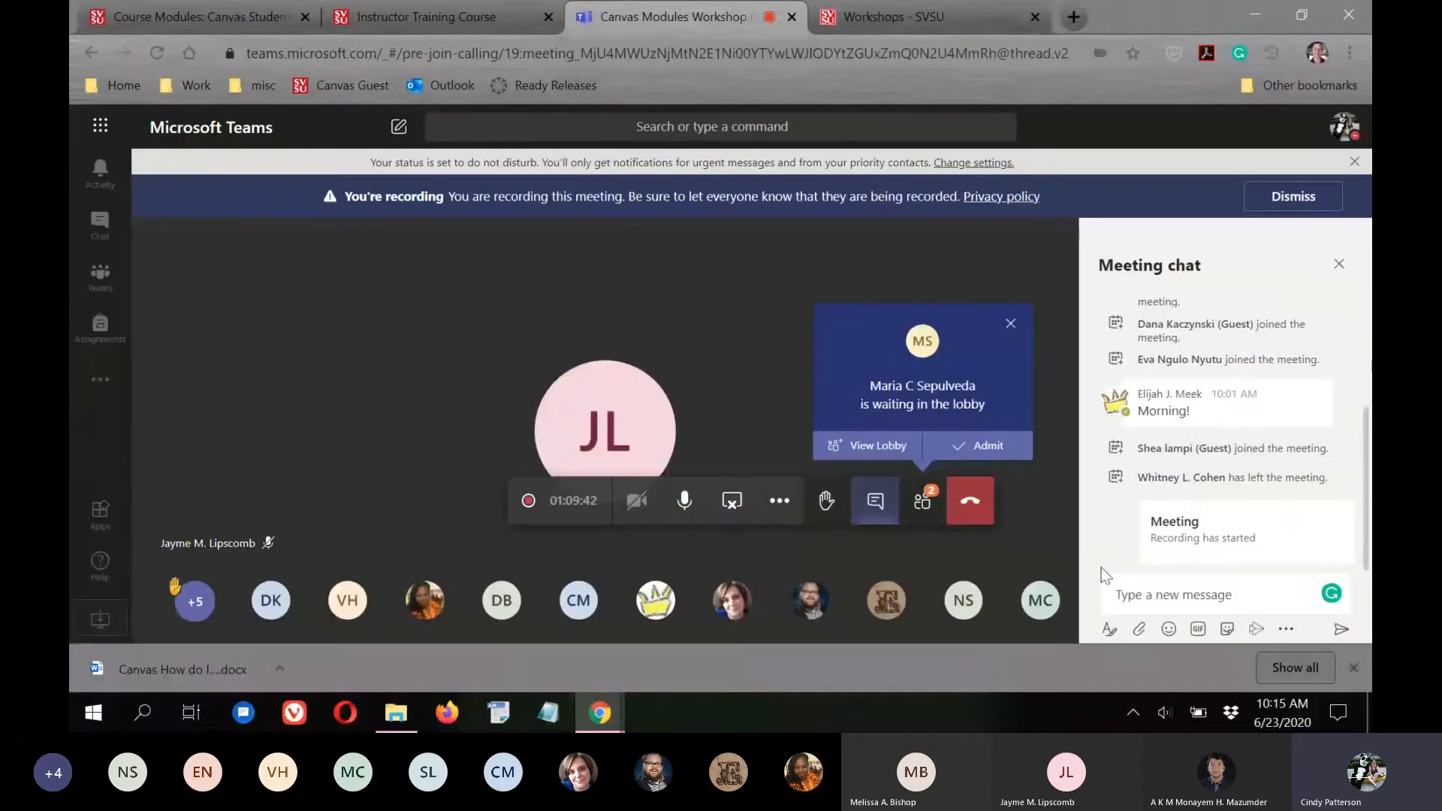
{"action": "left_click", "coordinate": [154, 7]}
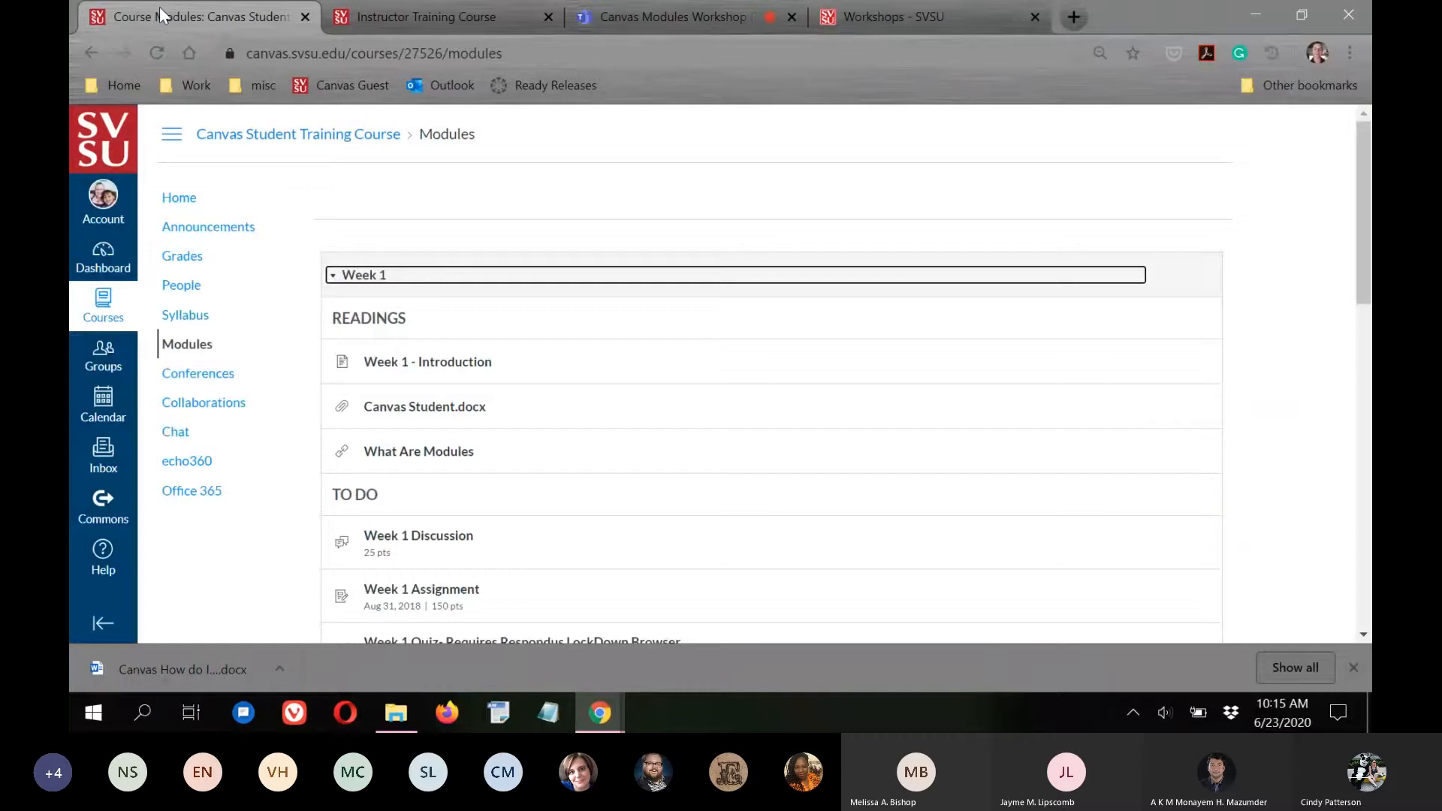
{"action": "left_click", "coordinate": [407, 18]}
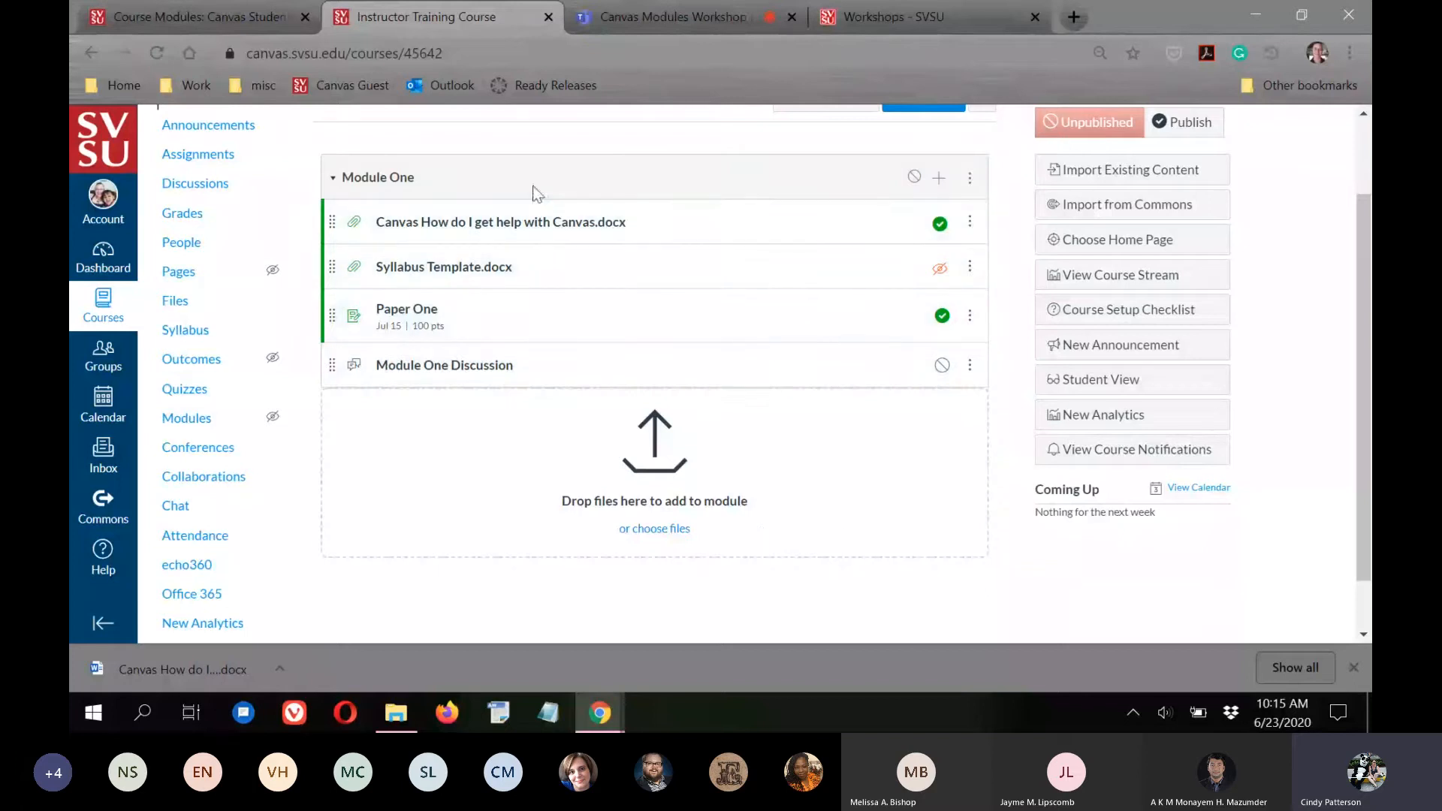
{"action": "scroll", "coordinate": [815, 328], "scroll_direction": "up", "scroll_amount": 2}
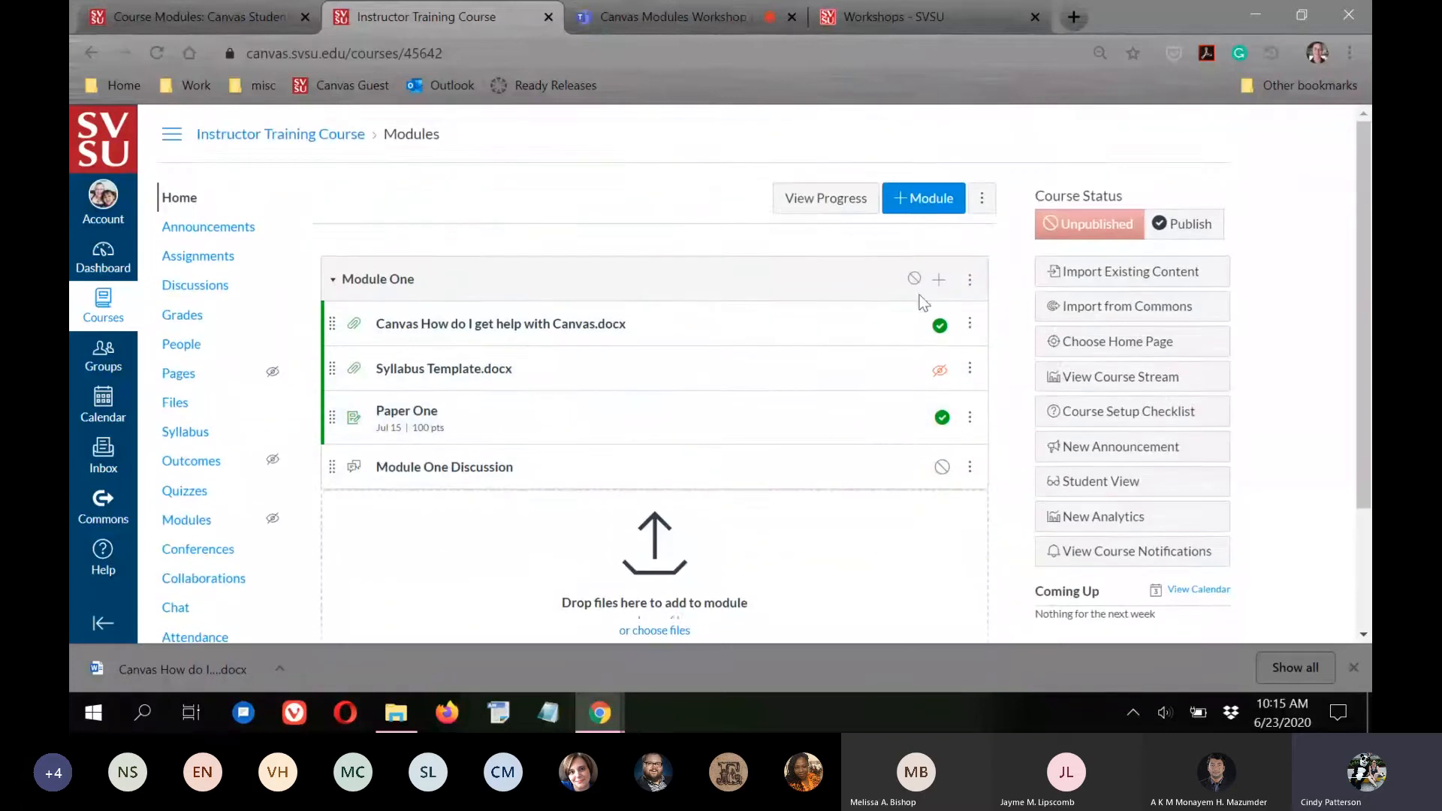
Create a second module named Module Two in the Instructor Training Course.
{"action": "left_click", "coordinate": [915, 201]}
{"action": "type", "text": "Module Two"}
{"action": "left_click", "coordinate": [900, 516]}
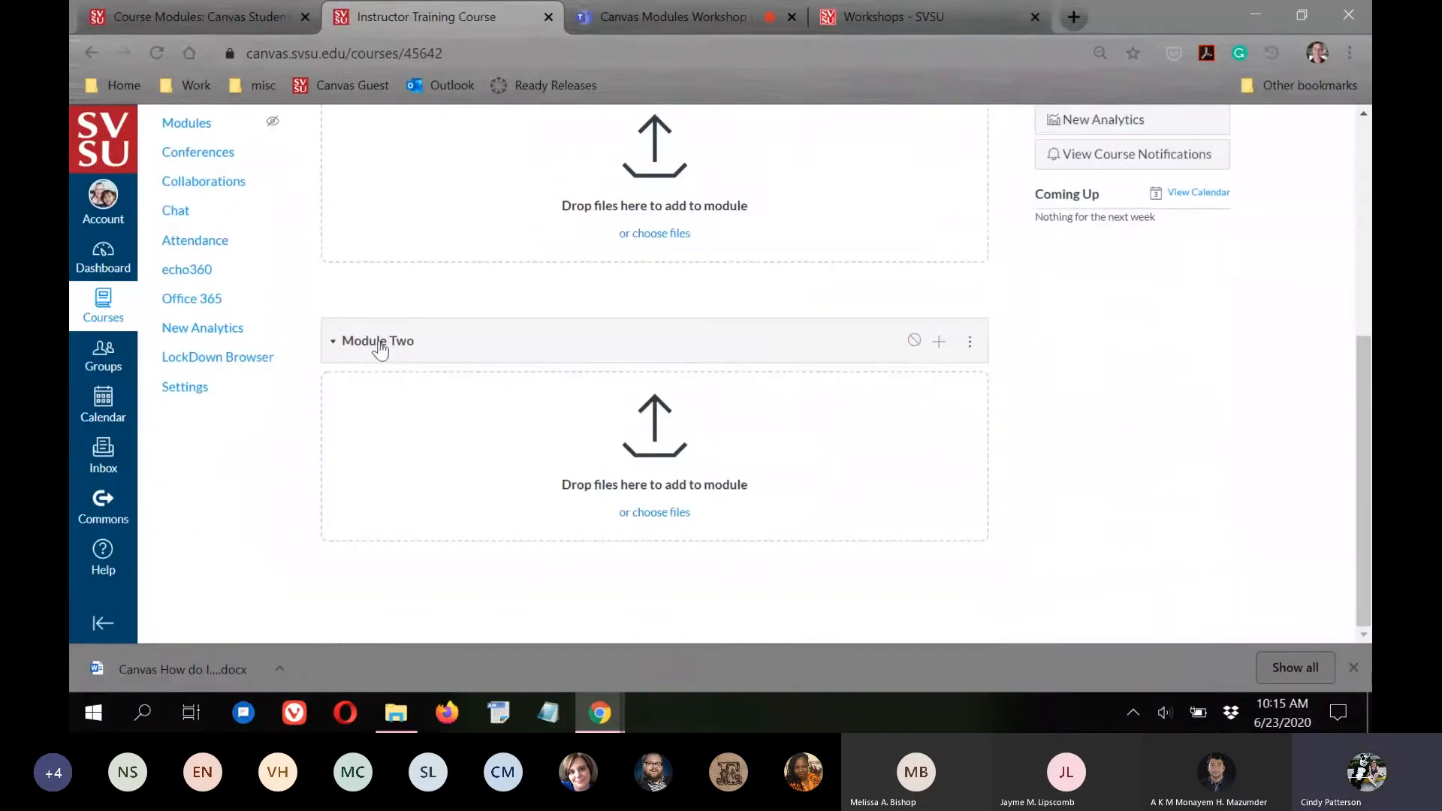
Edit Module Two's settings to make Module One its prerequisite and update the module.
{"action": "left_click", "coordinate": [971, 347]}
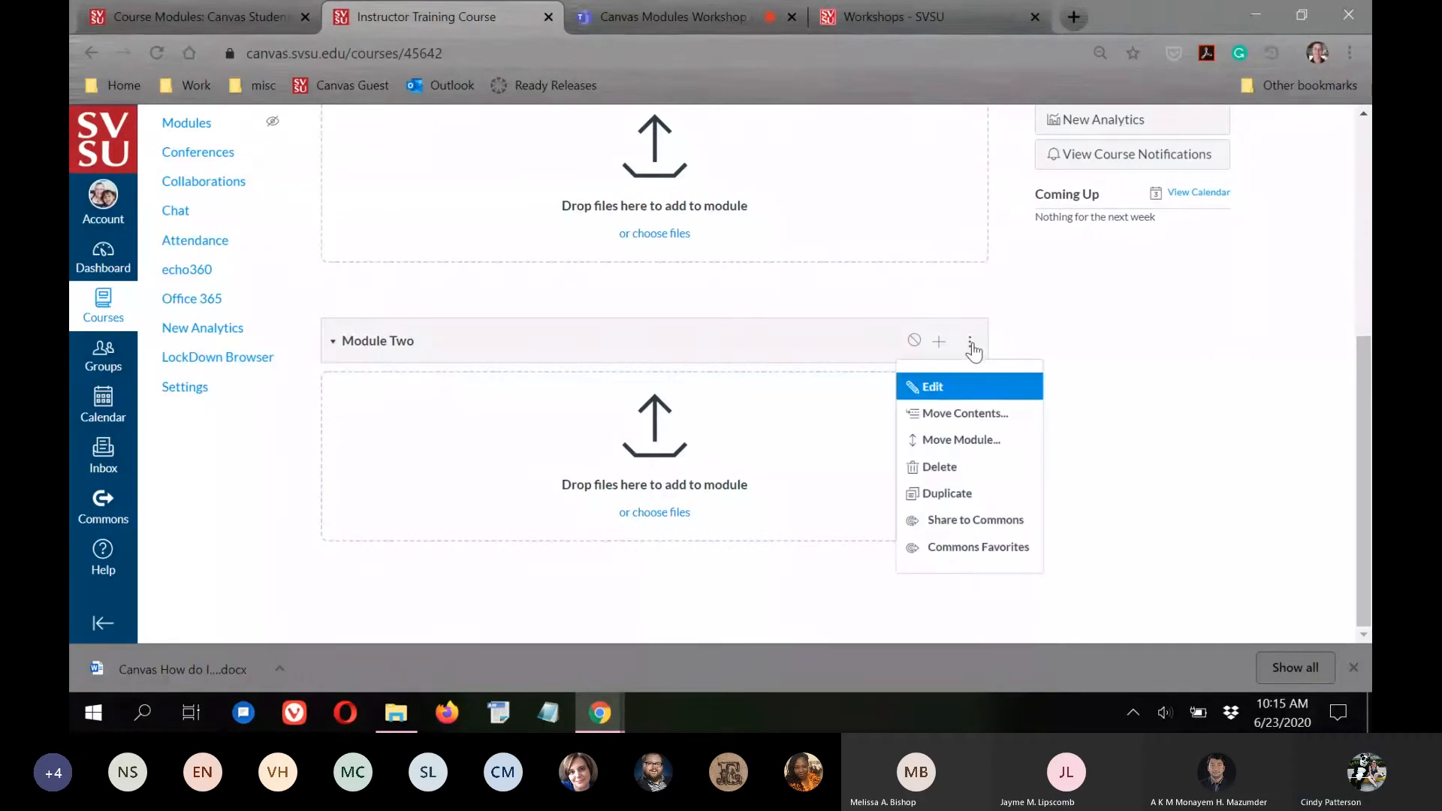
{"action": "left_click", "coordinate": [932, 387]}
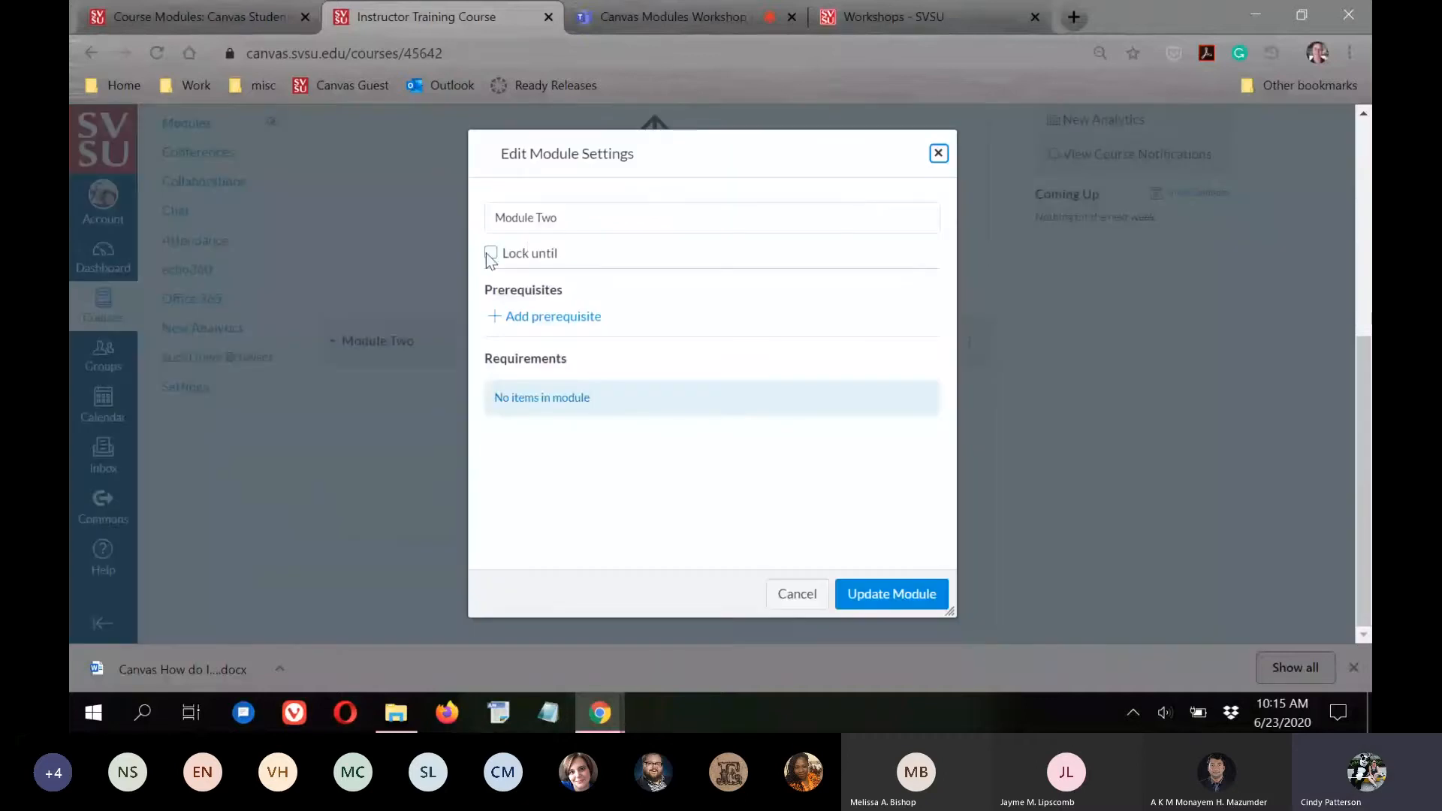
{"action": "left_click", "coordinate": [553, 319]}
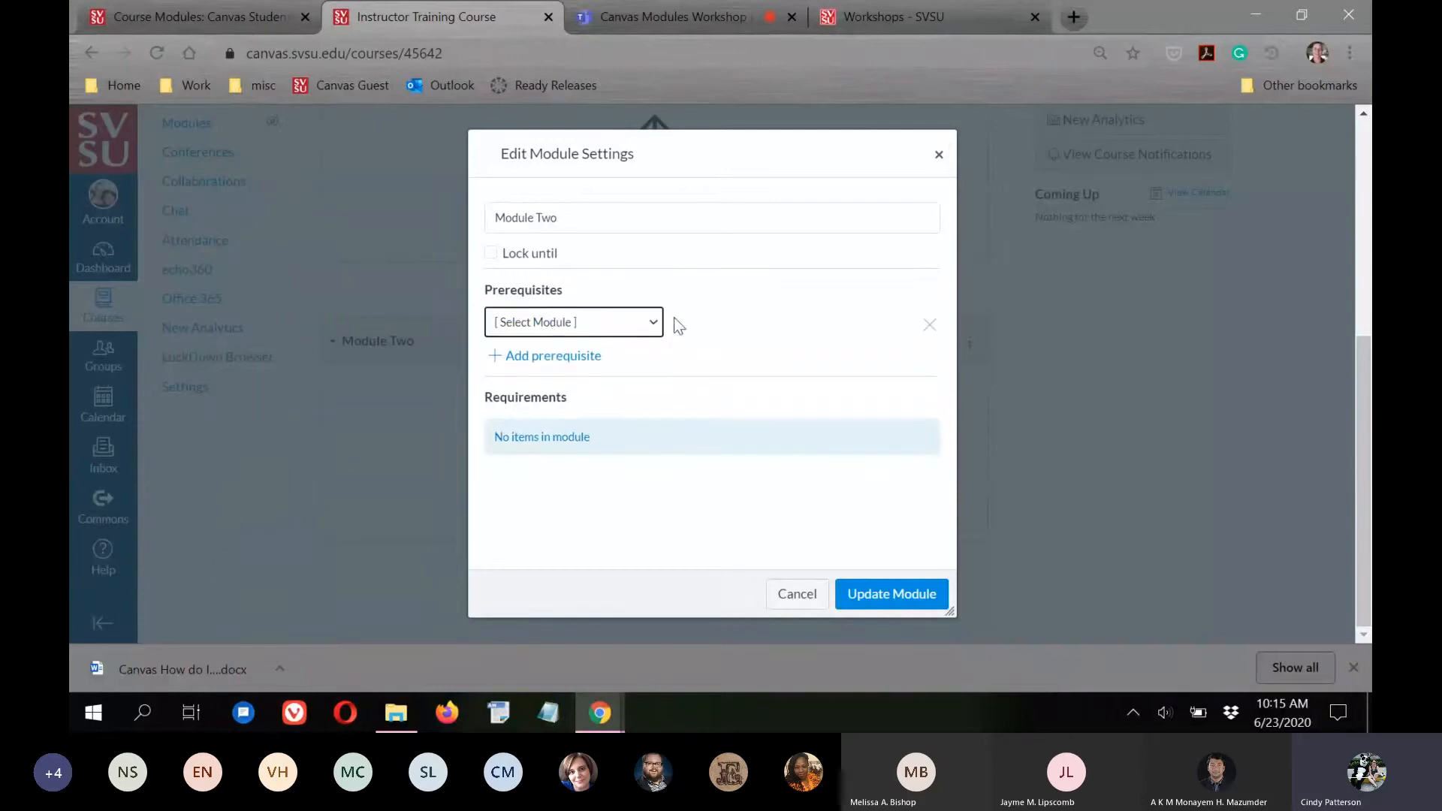
{"action": "left_click", "coordinate": [650, 325]}
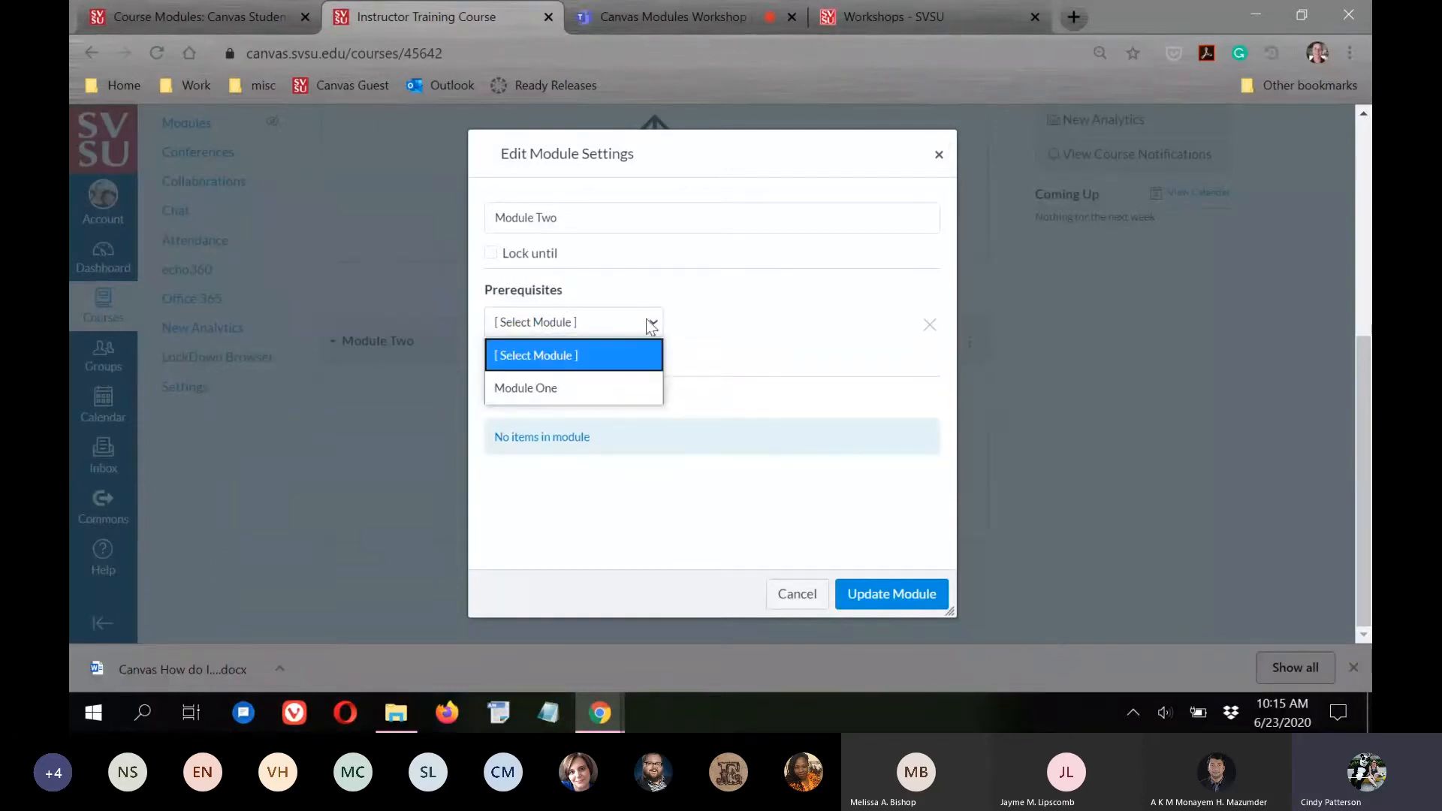
{"action": "left_click", "coordinate": [541, 386]}
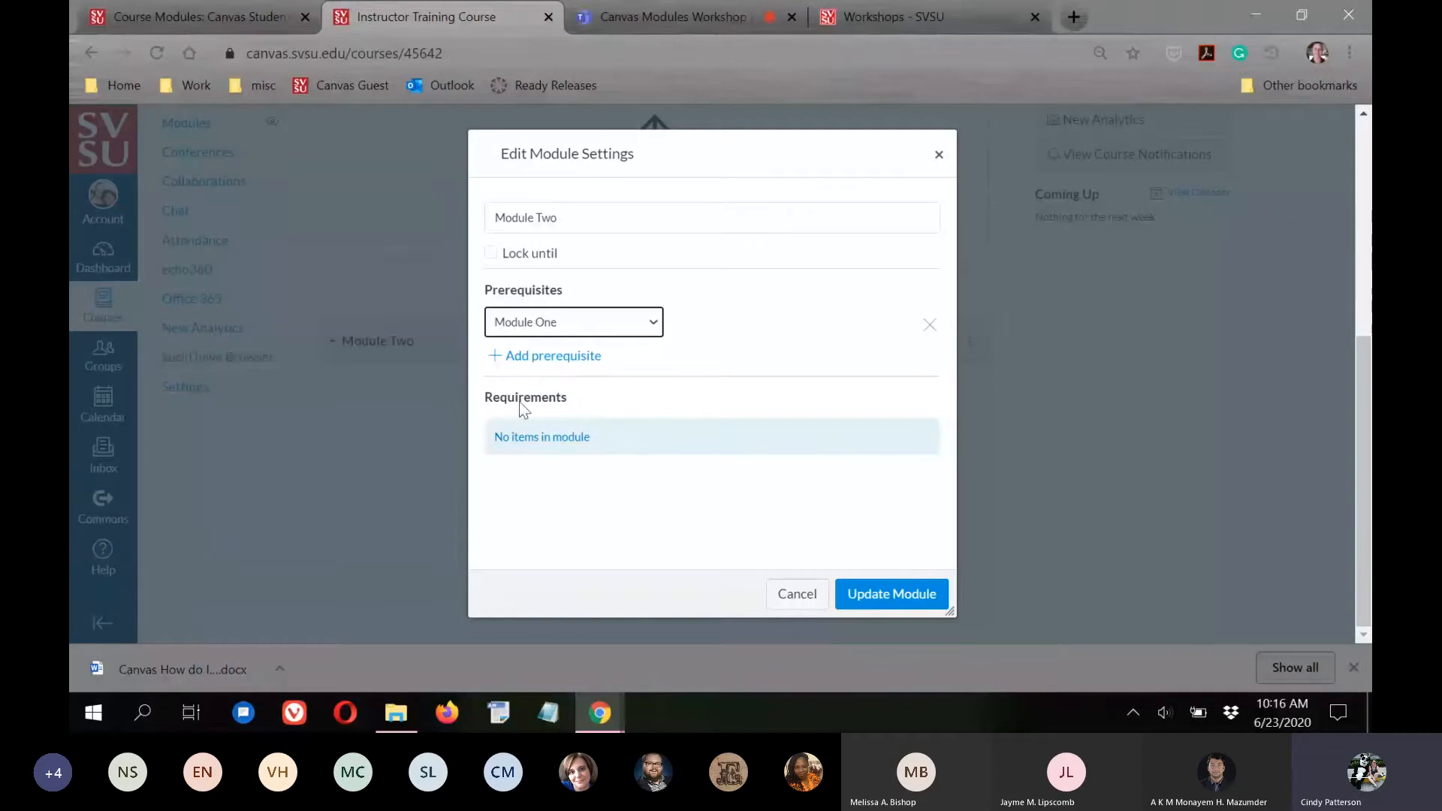
{"action": "left_click", "coordinate": [863, 597]}
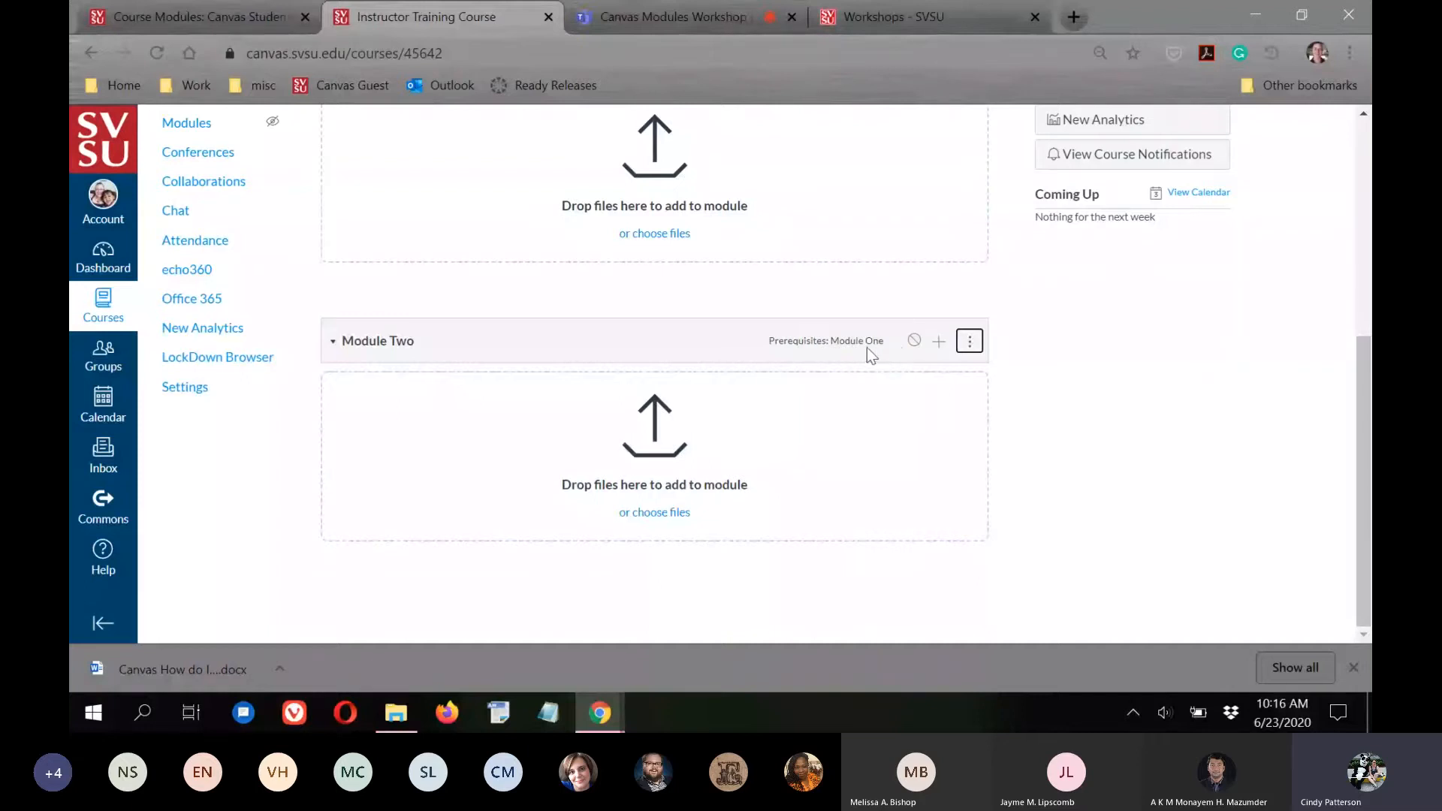
Open Module One's settings for editing and add two requirements with the default view the item condition.
{"action": "scroll", "coordinate": [1092, 416], "scroll_direction": "up", "scroll_amount": 6}
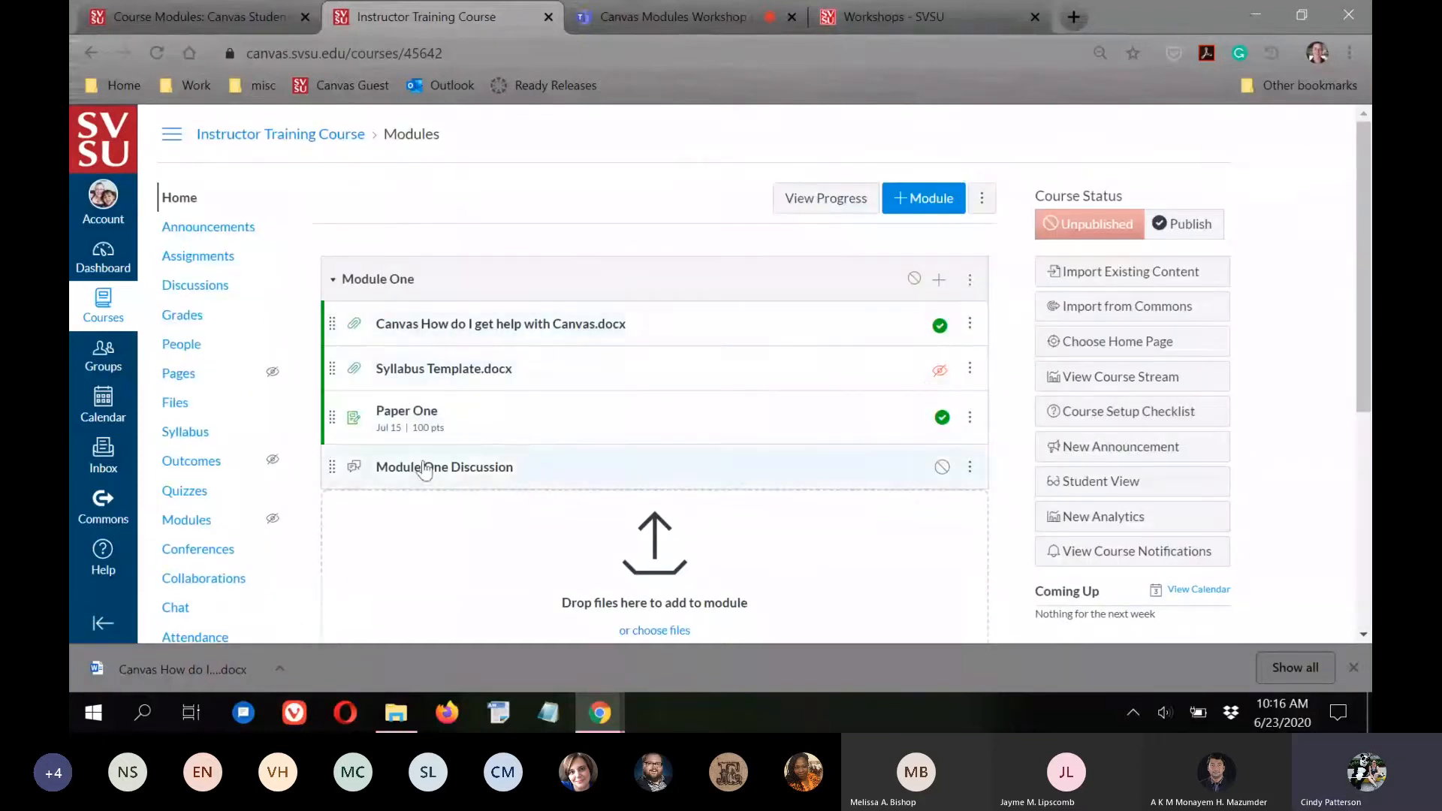
{"action": "left_click", "coordinate": [969, 282]}
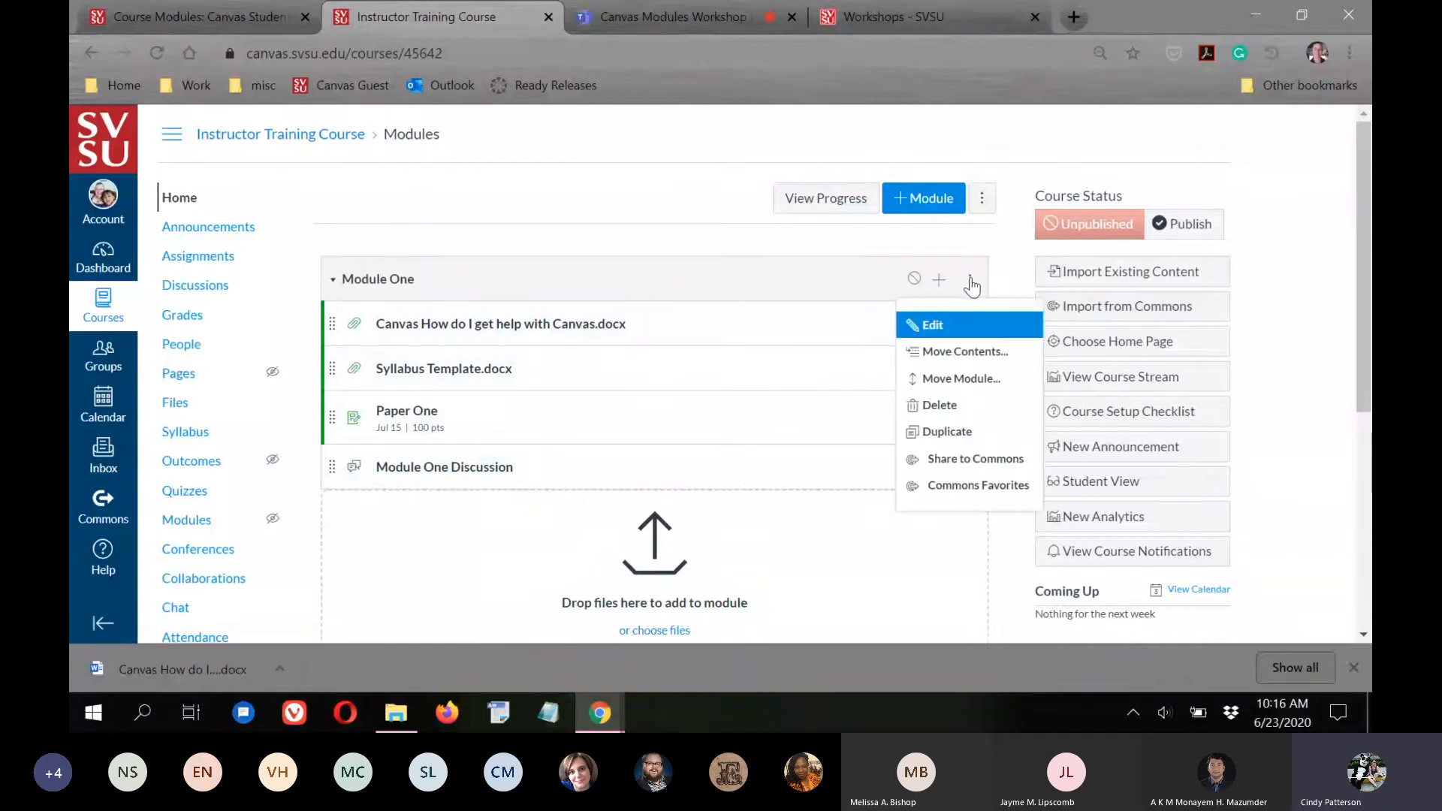
{"action": "left_click", "coordinate": [938, 333]}
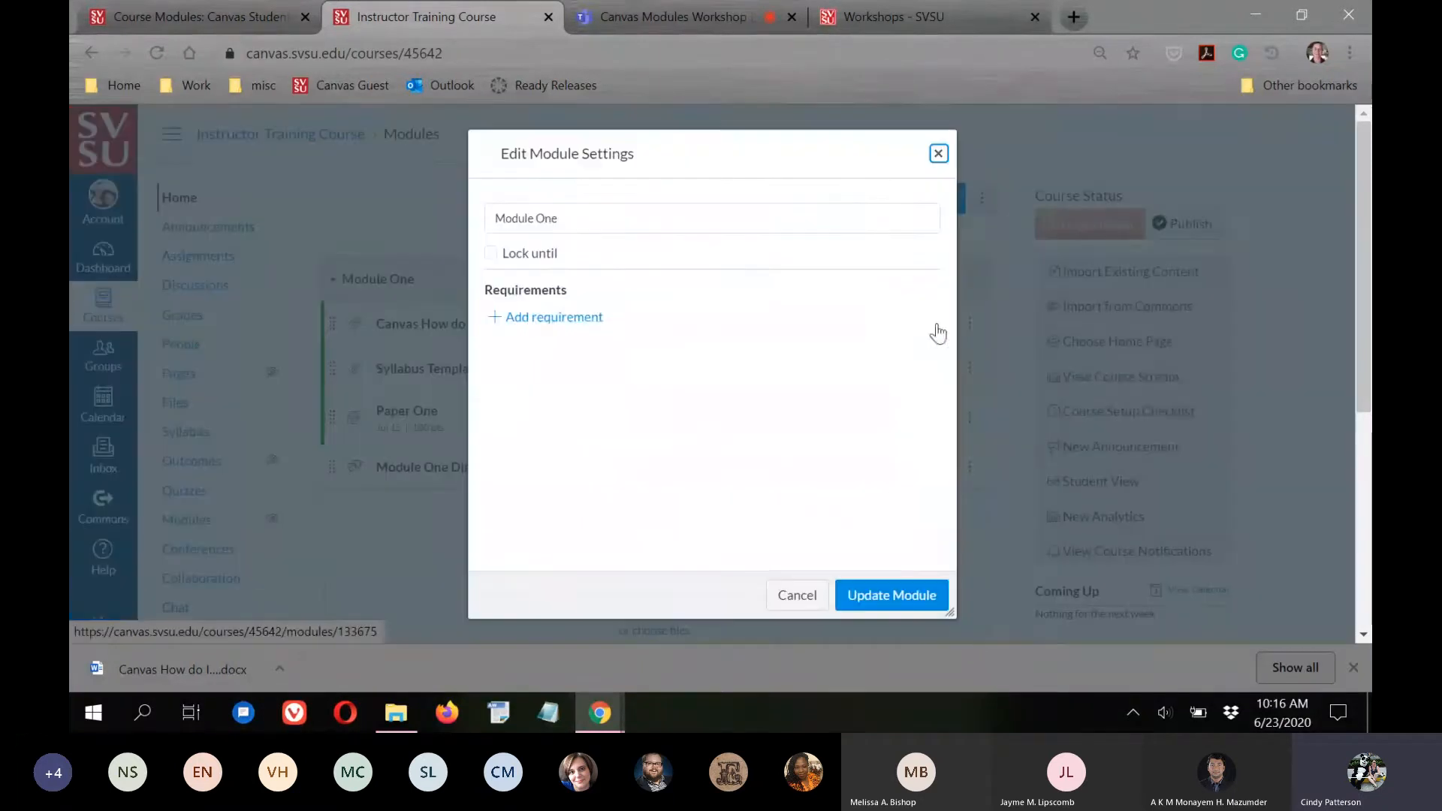
{"action": "left_click", "coordinate": [525, 318]}
{"action": "scroll", "coordinate": [864, 282], "scroll_direction": "down", "scroll_amount": 1}
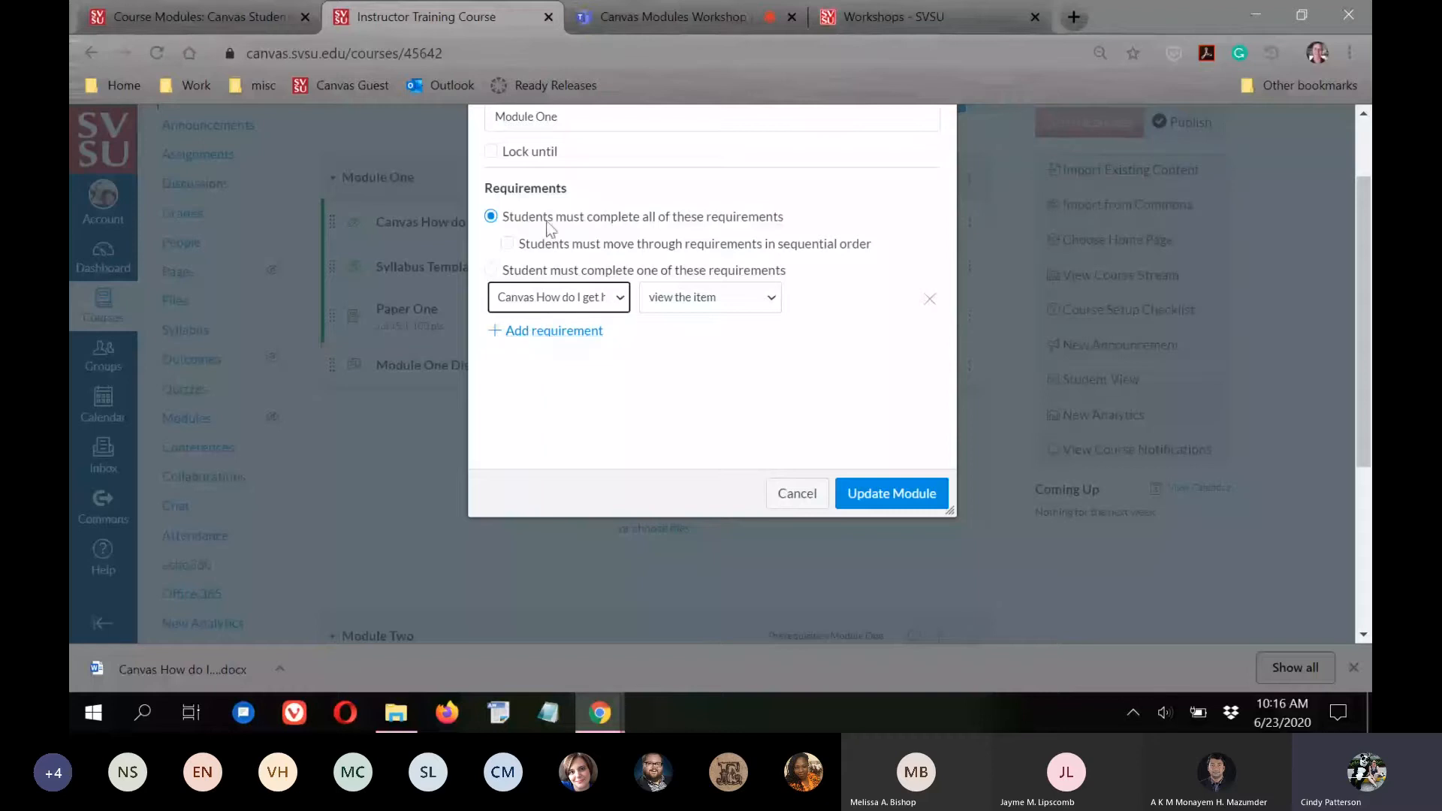
{"action": "left_click", "coordinate": [516, 335]}
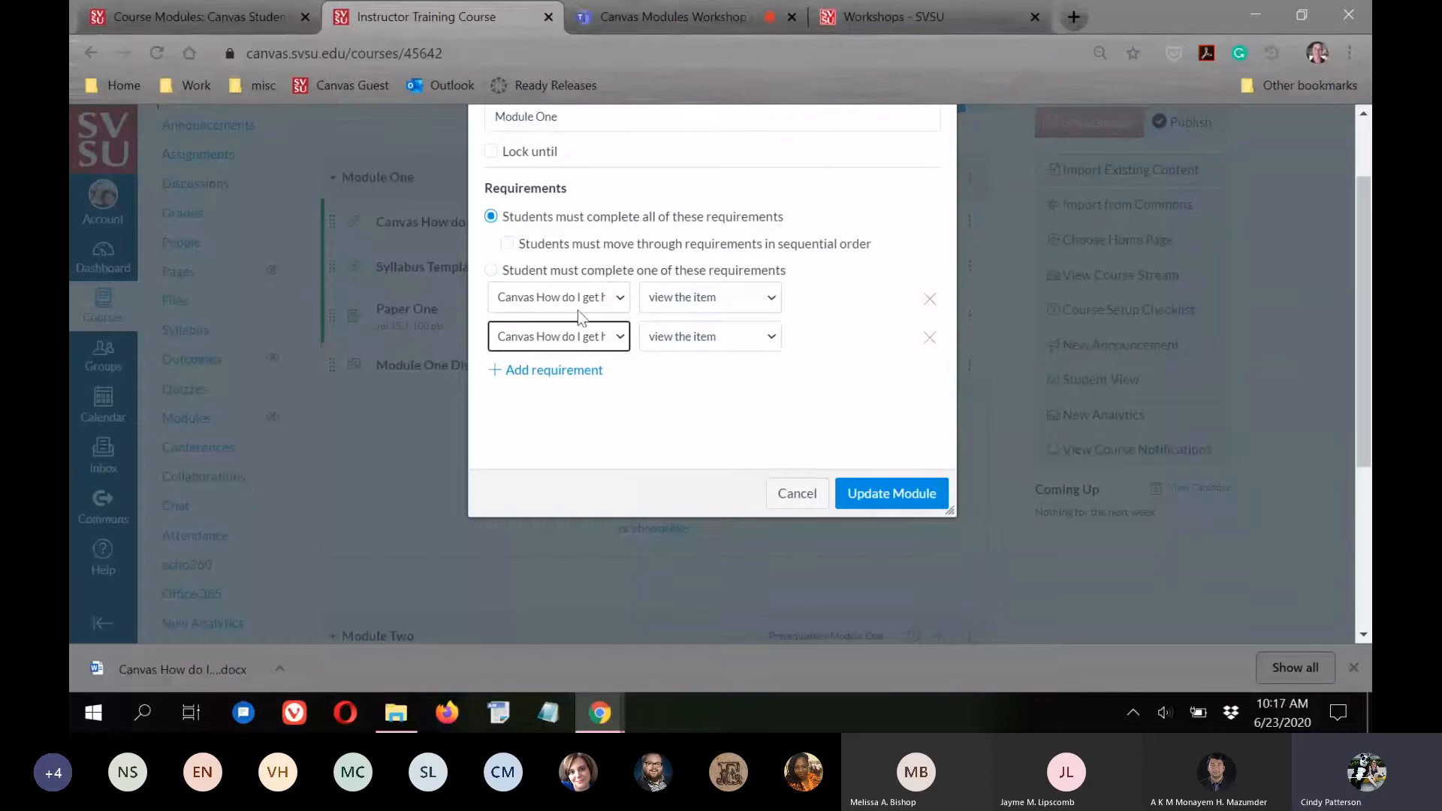
Require students to complete one of the requirements and set the second requirement to view Syllabus Template.docx.
{"action": "left_click", "coordinate": [492, 272]}
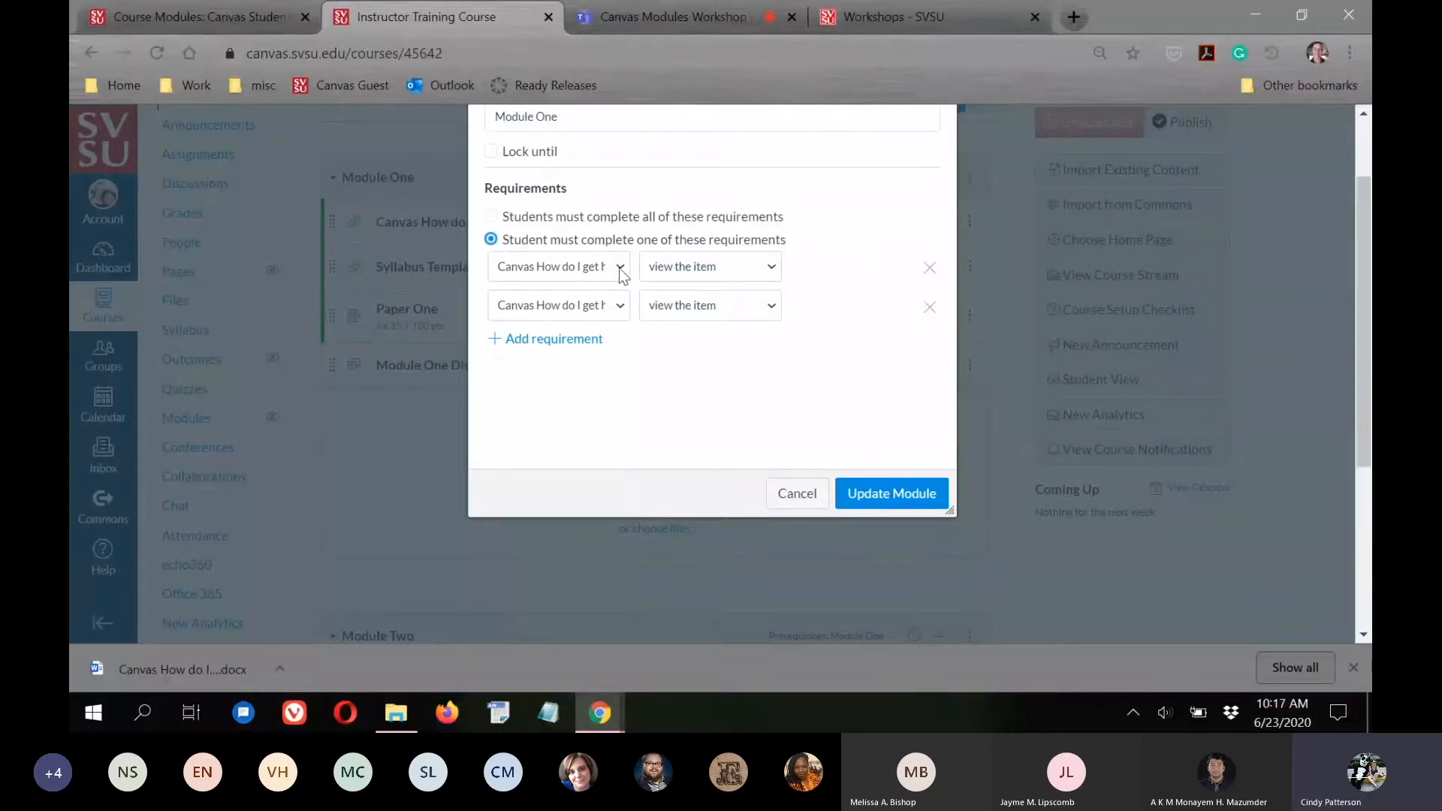
{"action": "left_click", "coordinate": [621, 270]}
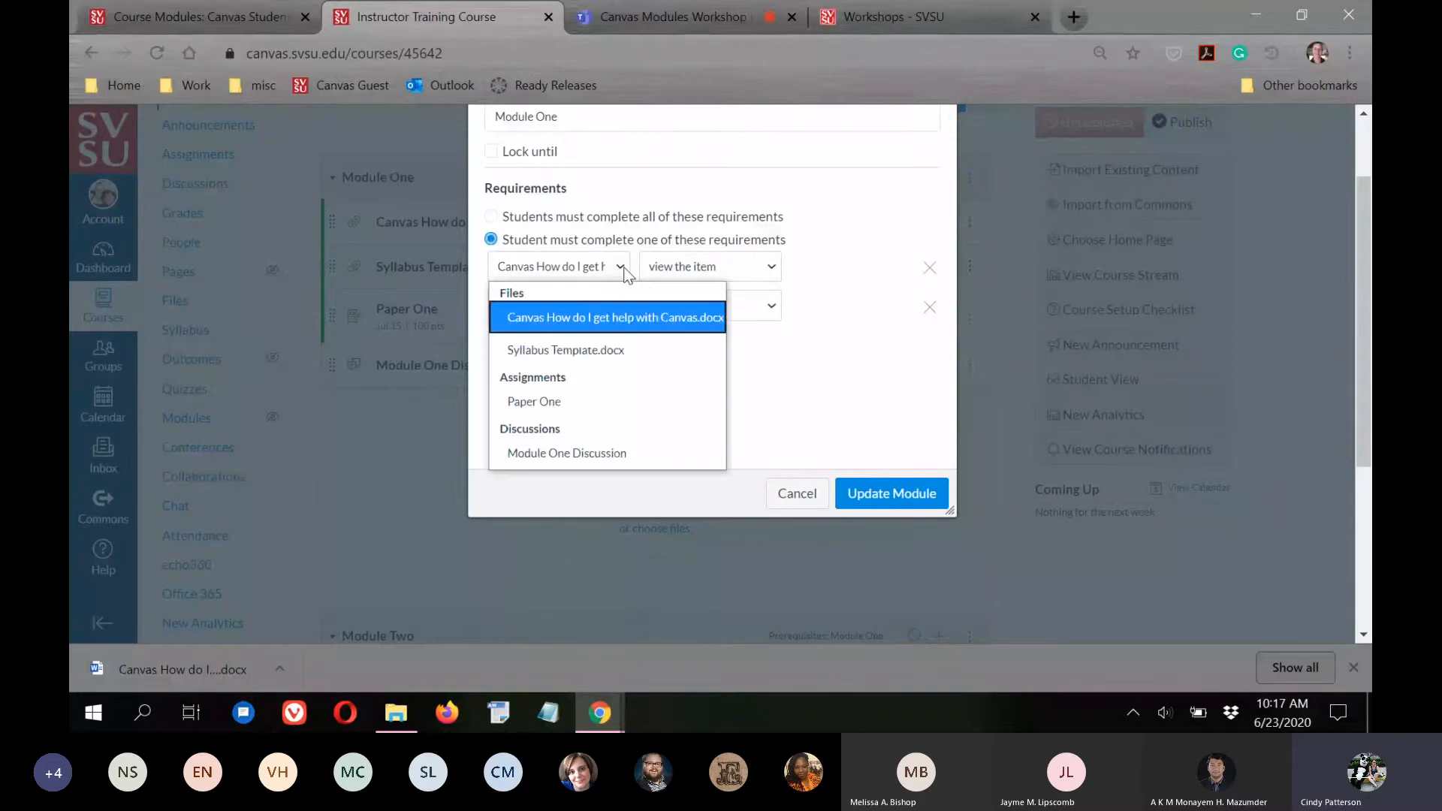
{"action": "left_click", "coordinate": [542, 317]}
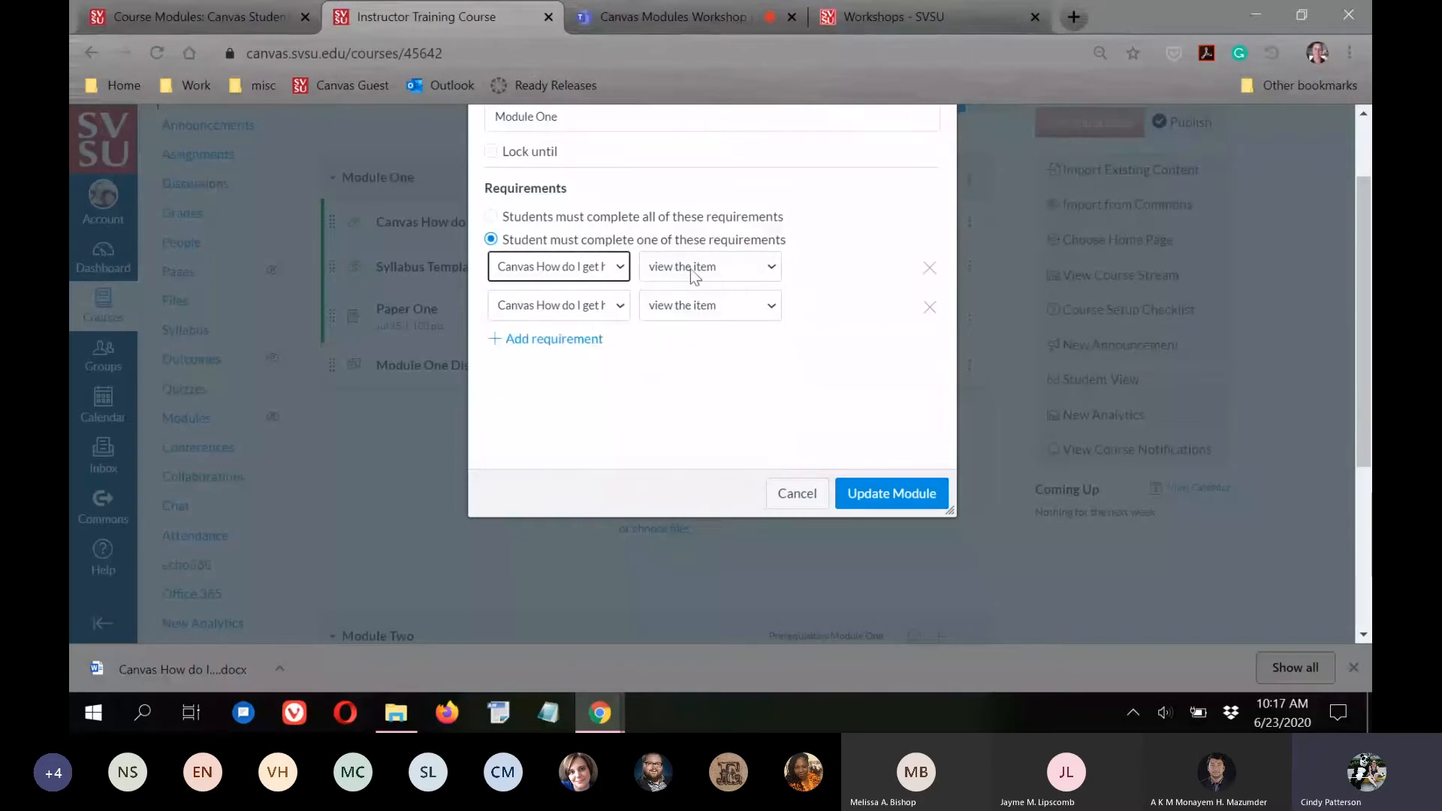
{"action": "left_click", "coordinate": [620, 307]}
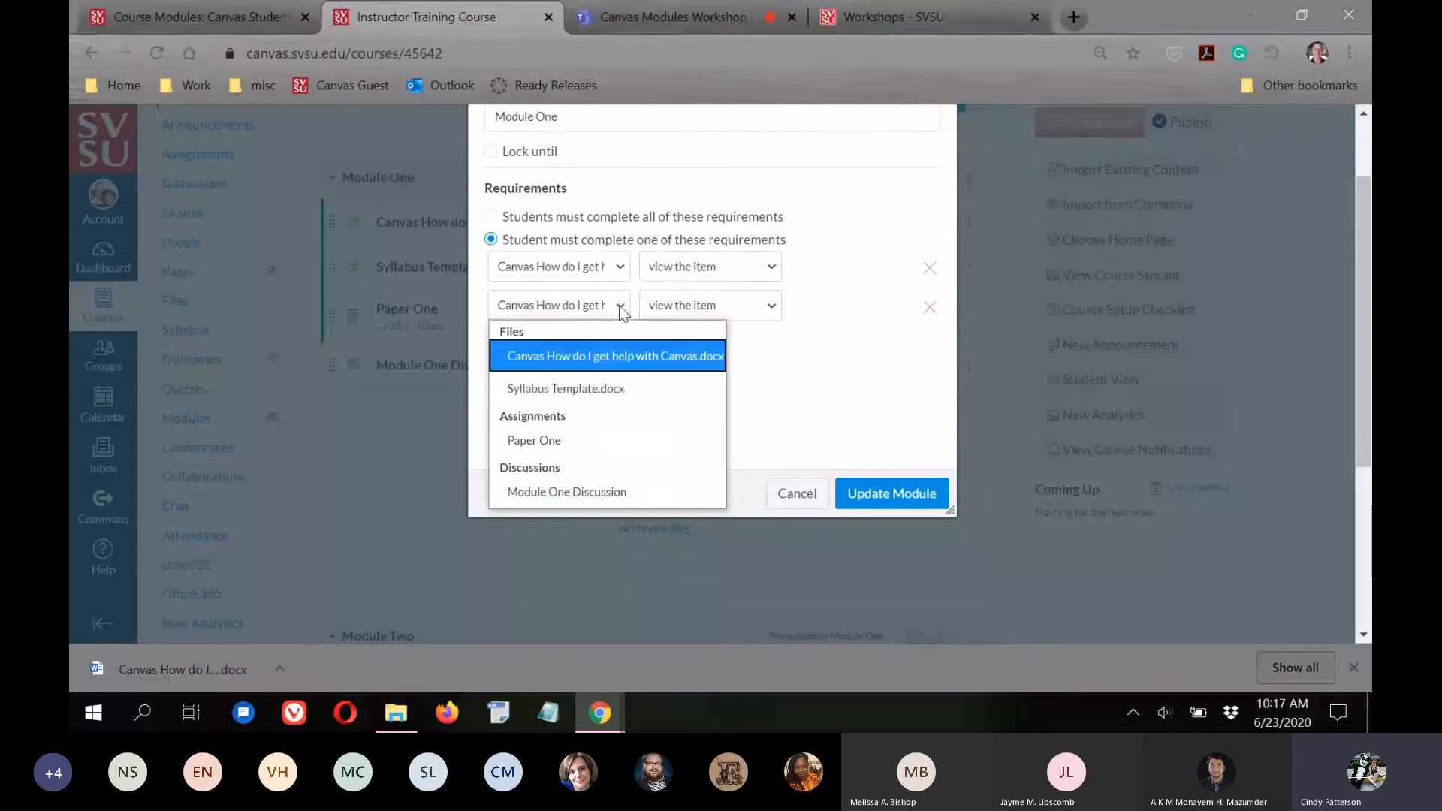
{"action": "left_click", "coordinate": [531, 385]}
{"action": "left_click", "coordinate": [696, 348]}
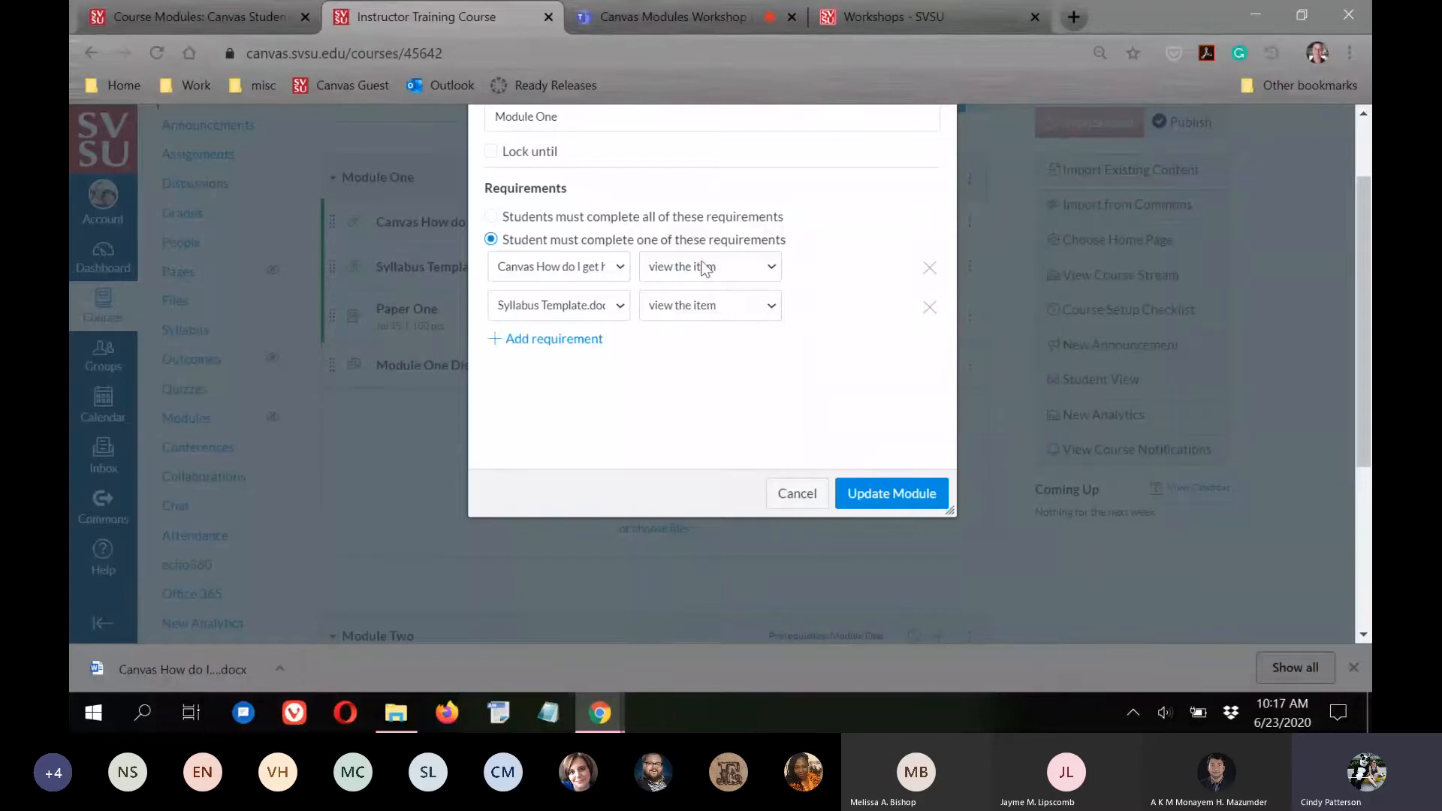
Require students to complete all of Module One's requirements and move through them in sequential order.
{"action": "scroll", "coordinate": [755, 372], "scroll_direction": "up", "scroll_amount": 2}
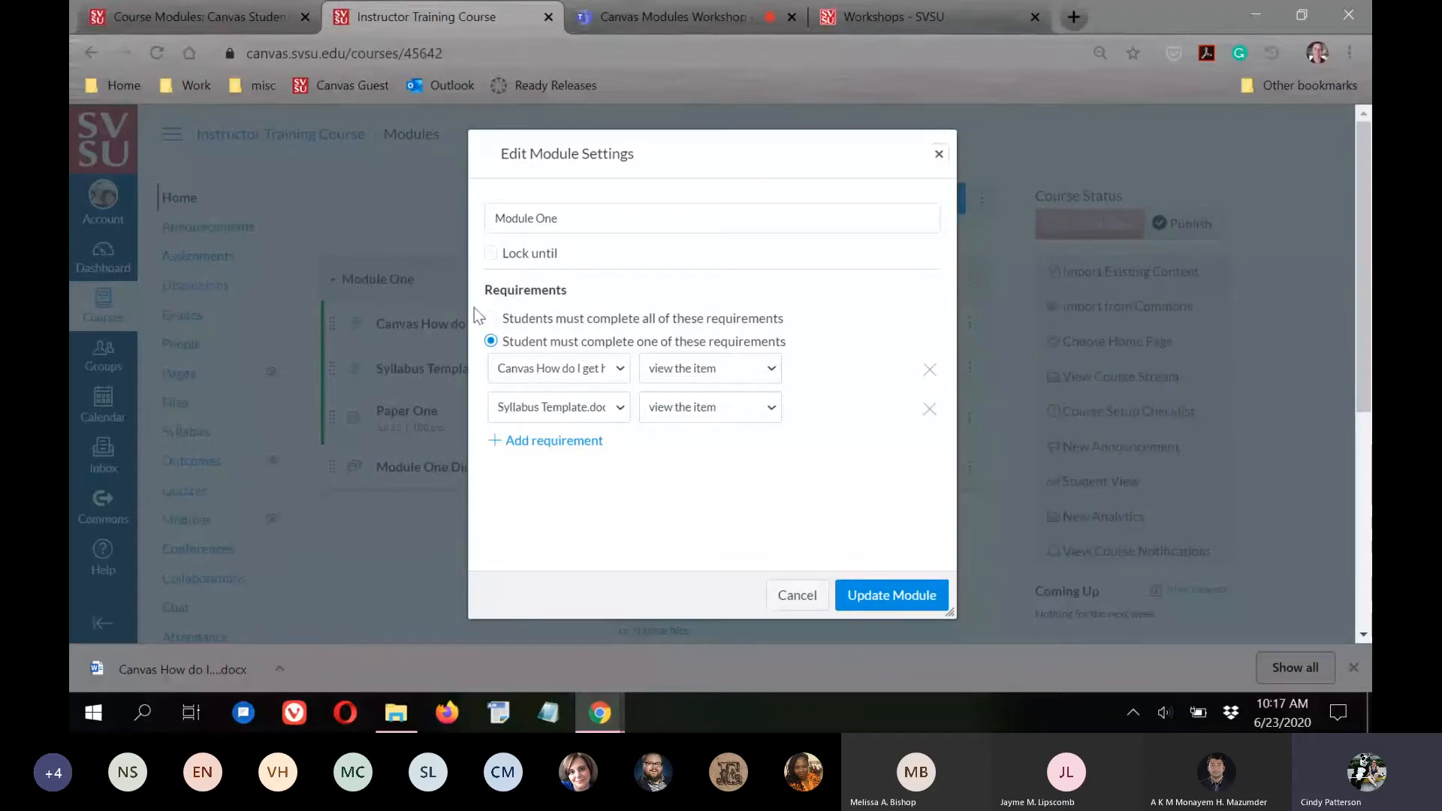
{"action": "left_click", "coordinate": [491, 318]}
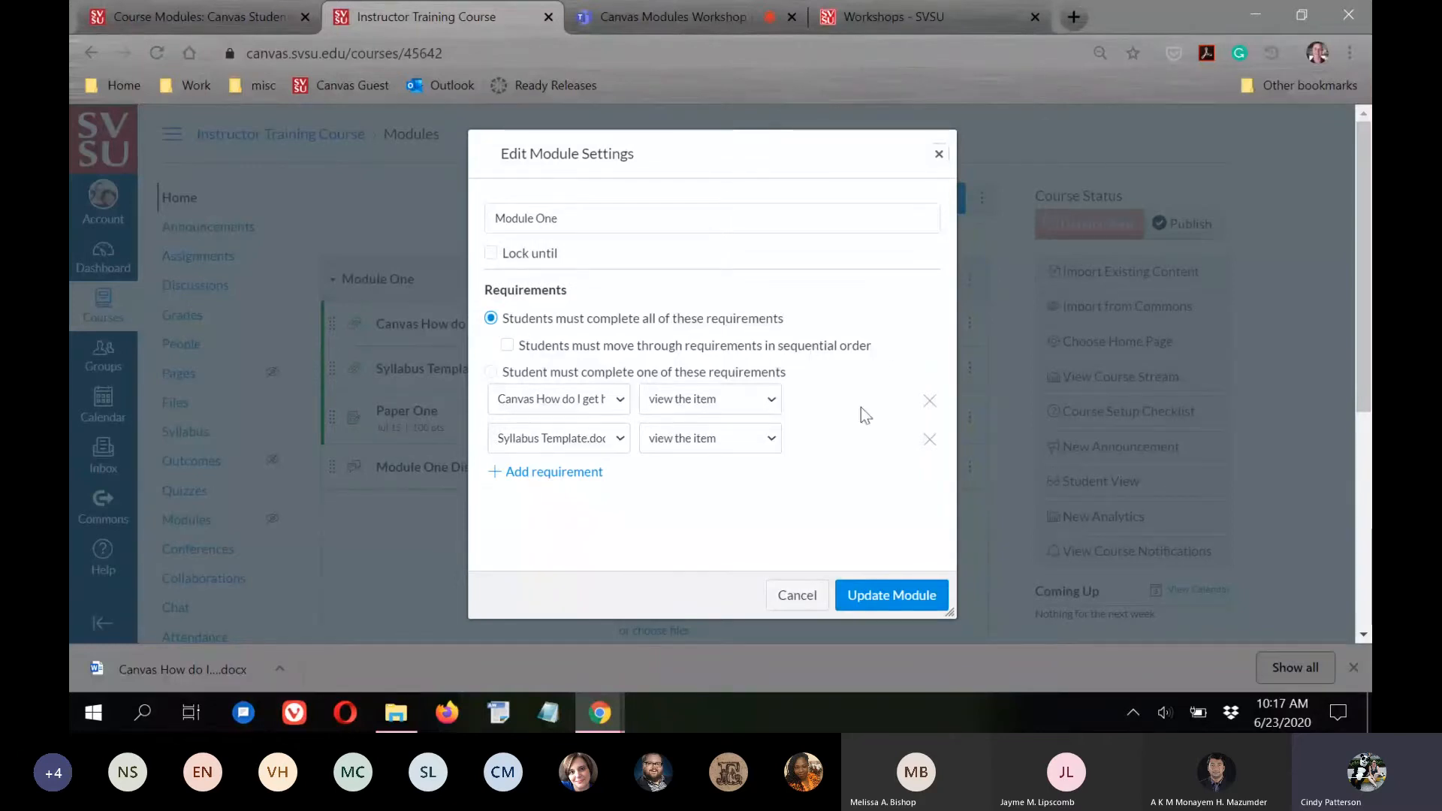
{"action": "scroll", "coordinate": [590, 390], "scroll_direction": "down", "scroll_amount": 1}
{"action": "scroll", "coordinate": [590, 390], "scroll_direction": "down", "scroll_amount": 1}
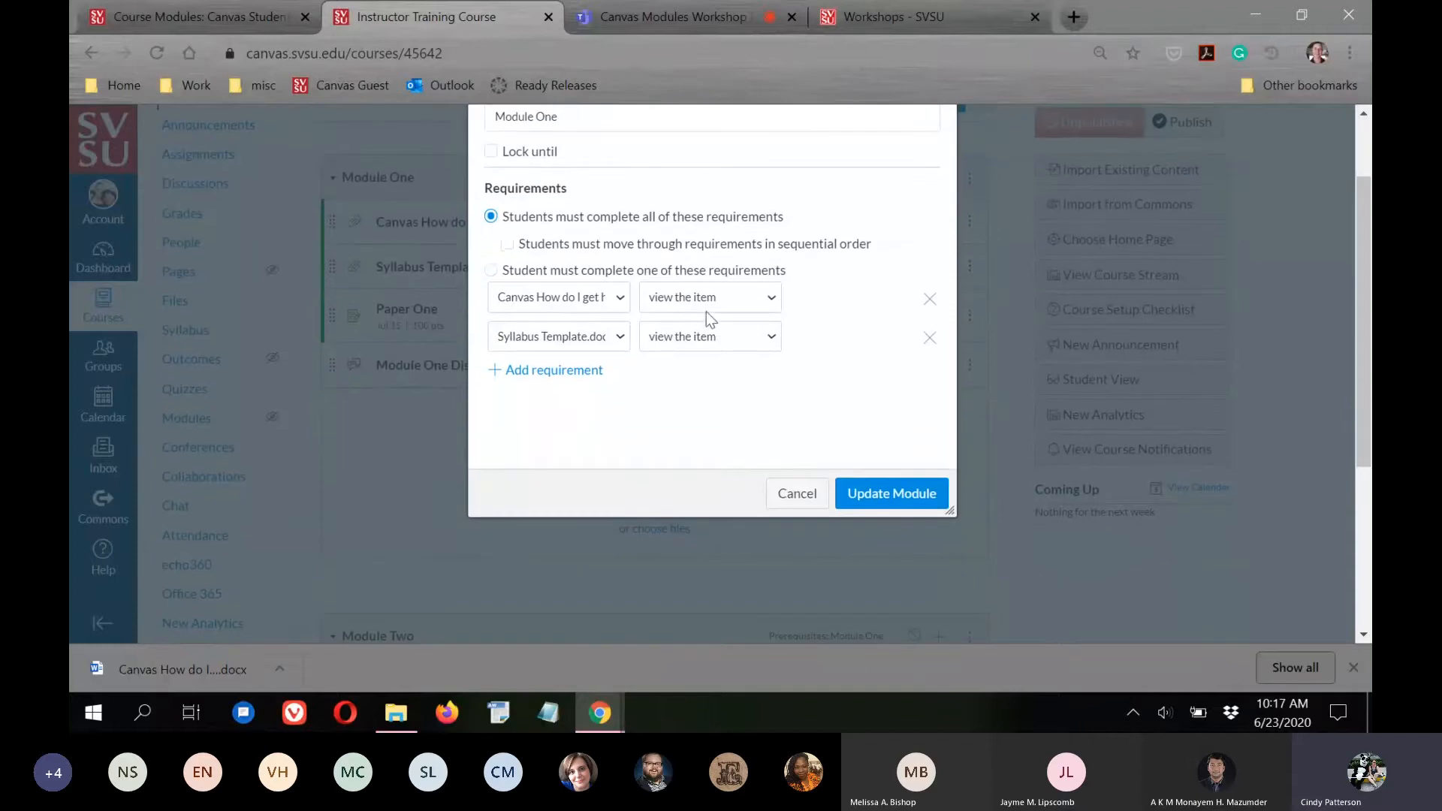
{"action": "left_click", "coordinate": [508, 243]}
Add a third Module One requirement to view the assignment Paper One.
{"action": "left_click", "coordinate": [496, 370]}
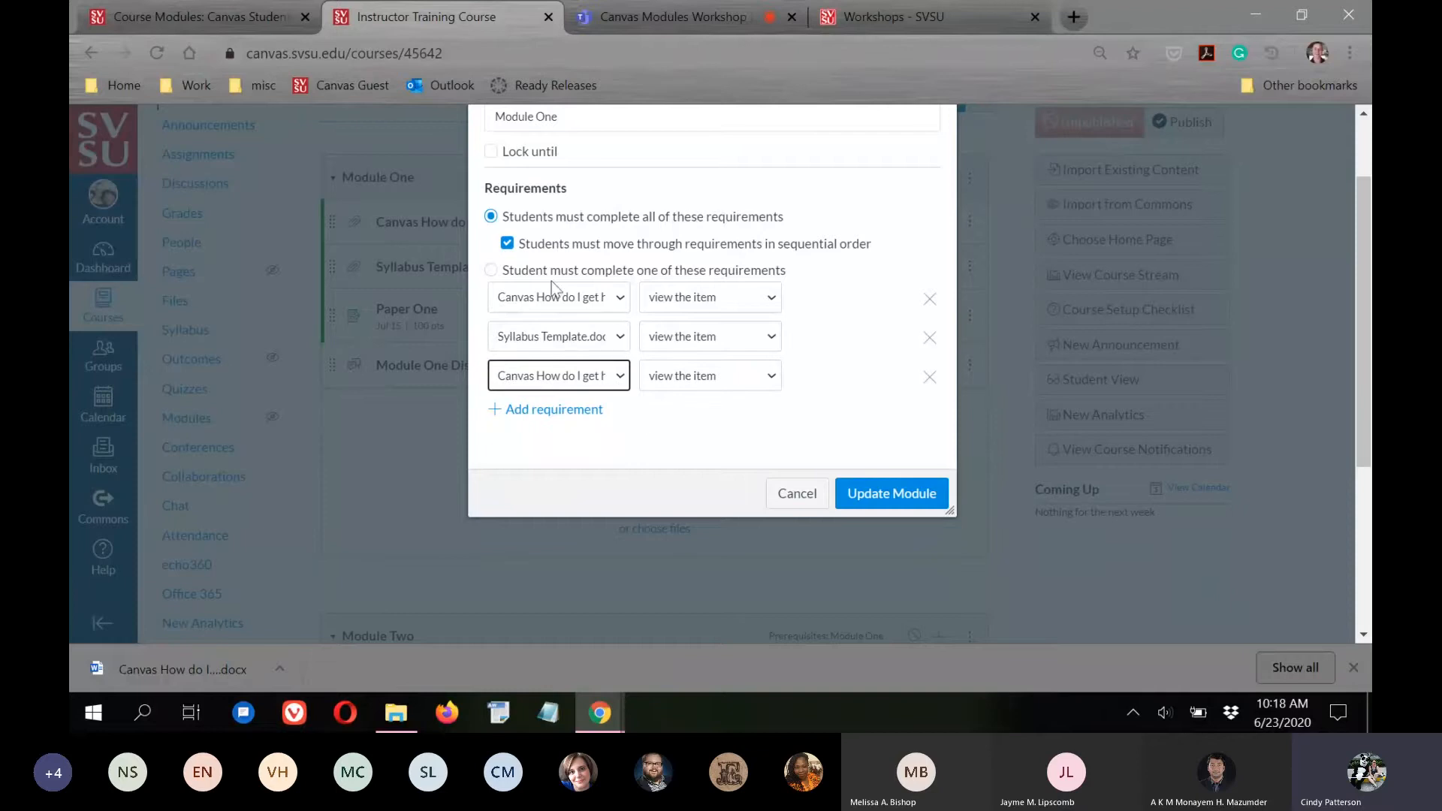
{"action": "left_click", "coordinate": [615, 380]}
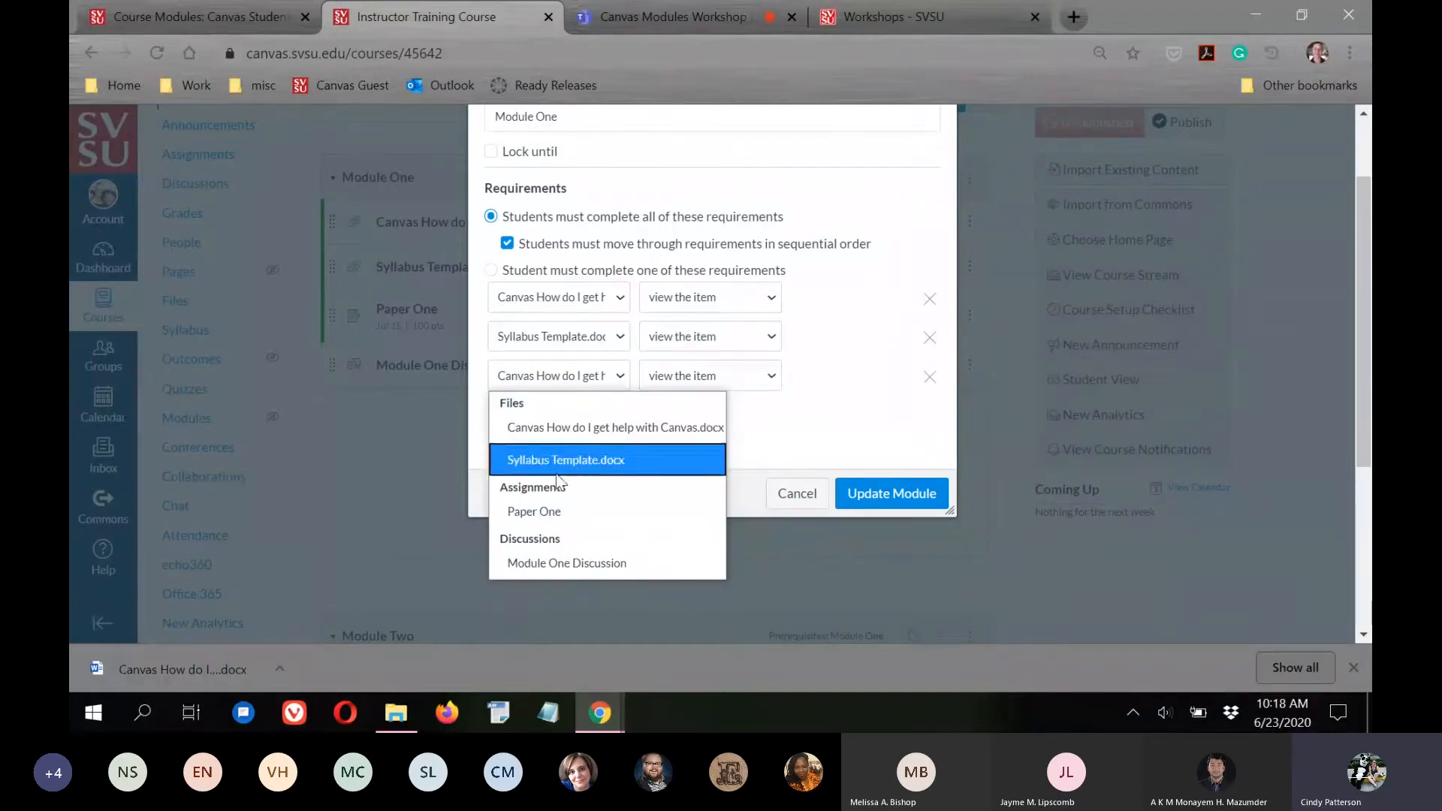
{"action": "left_click", "coordinate": [545, 514]}
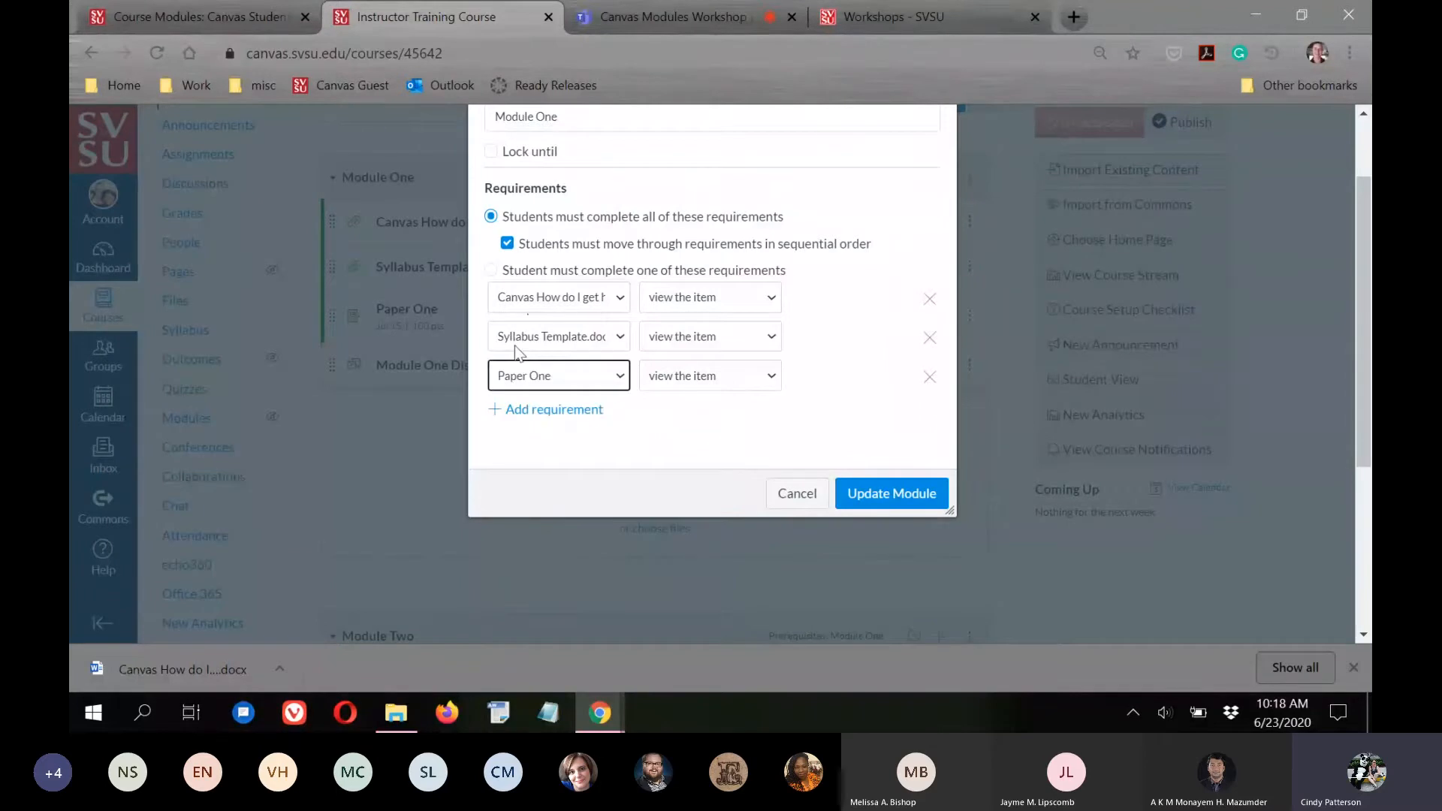
Set Module One's Paper One requirement to submit the assignment.
{"action": "left_click", "coordinate": [772, 378]}
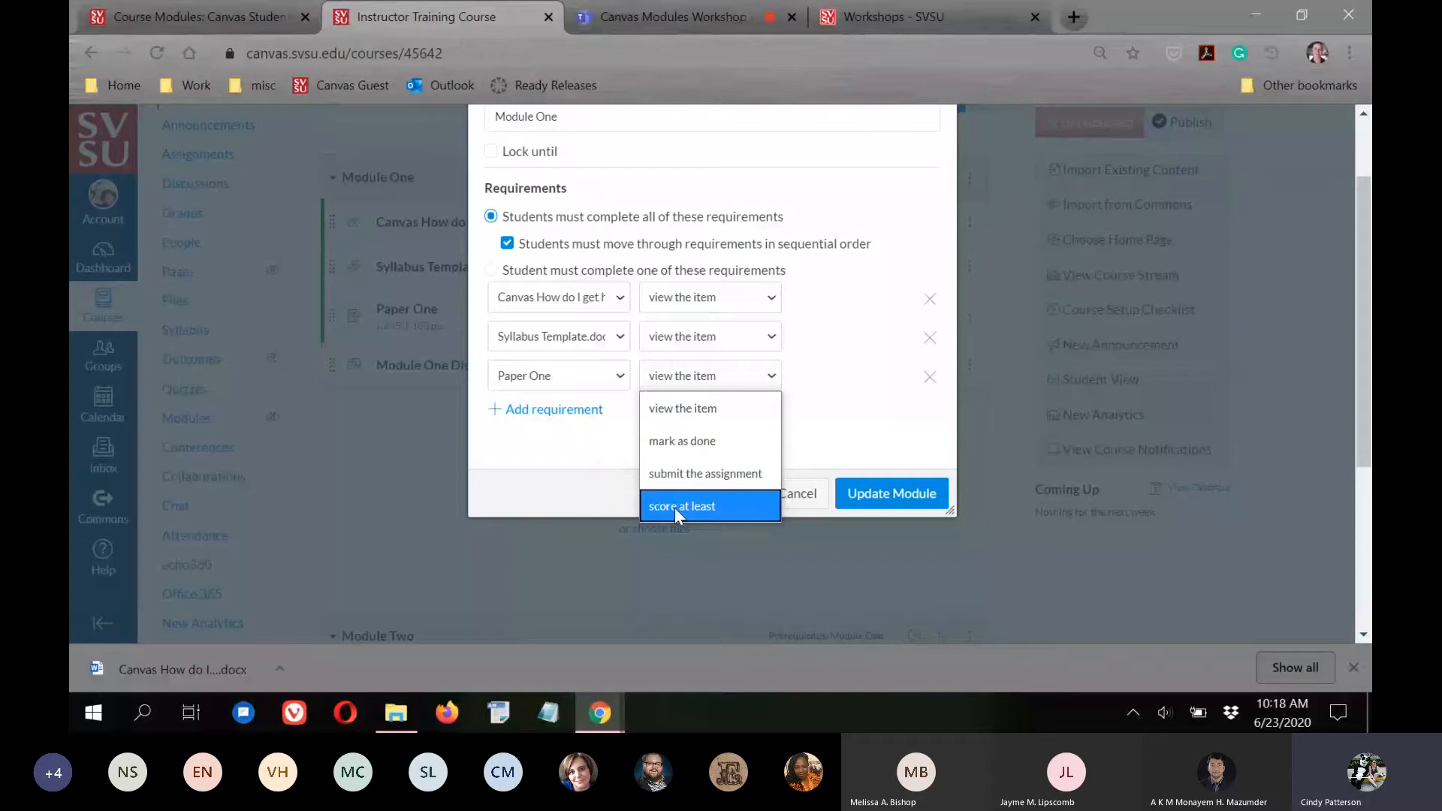
{"action": "left_click", "coordinate": [715, 473]}
{"action": "left_click", "coordinate": [698, 422]}
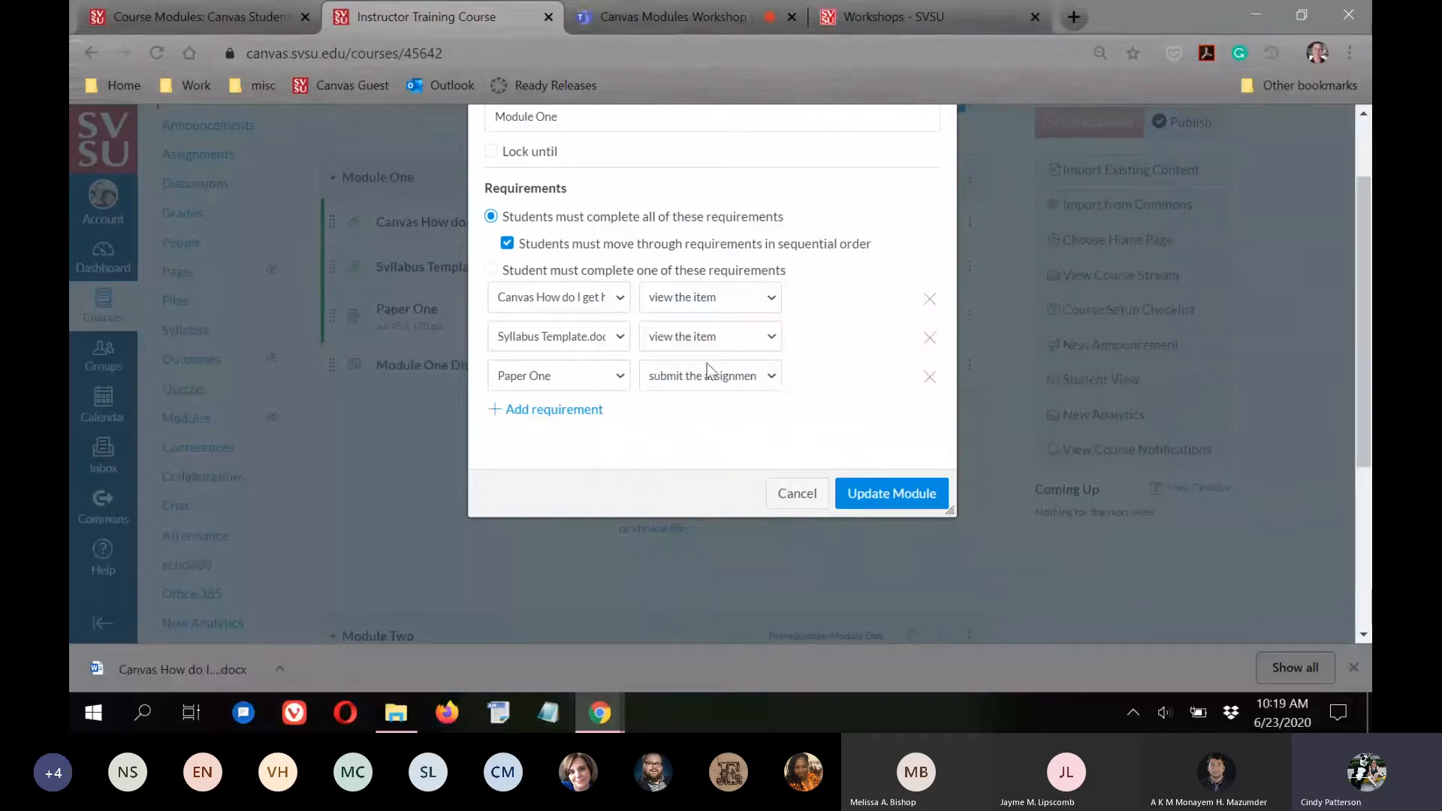
Add a fourth requirement that students contribute to the page in Module One Discussion, and save the Module One settings.
{"action": "left_click", "coordinate": [552, 417]}
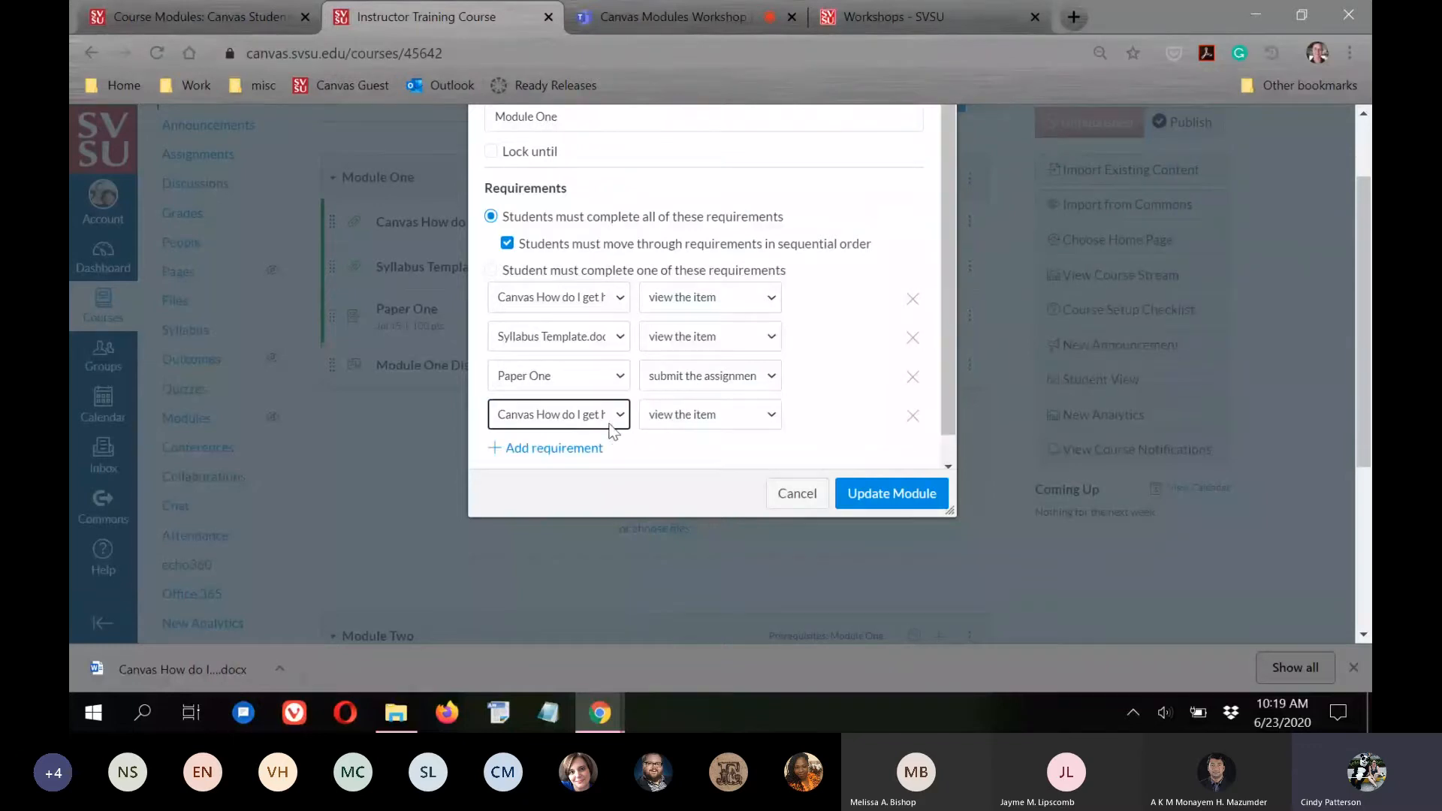
{"action": "left_click", "coordinate": [618, 415]}
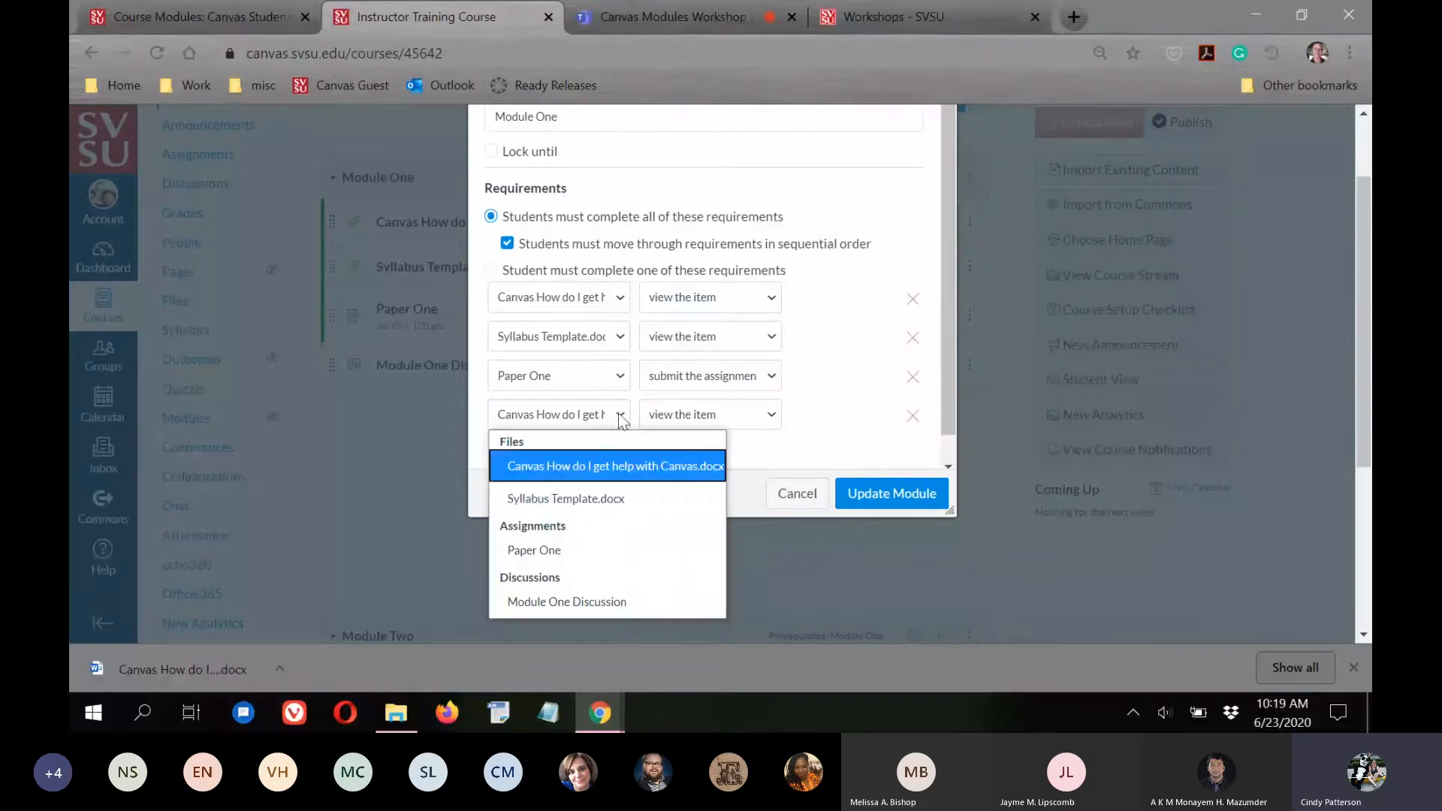
{"action": "left_click", "coordinate": [567, 600]}
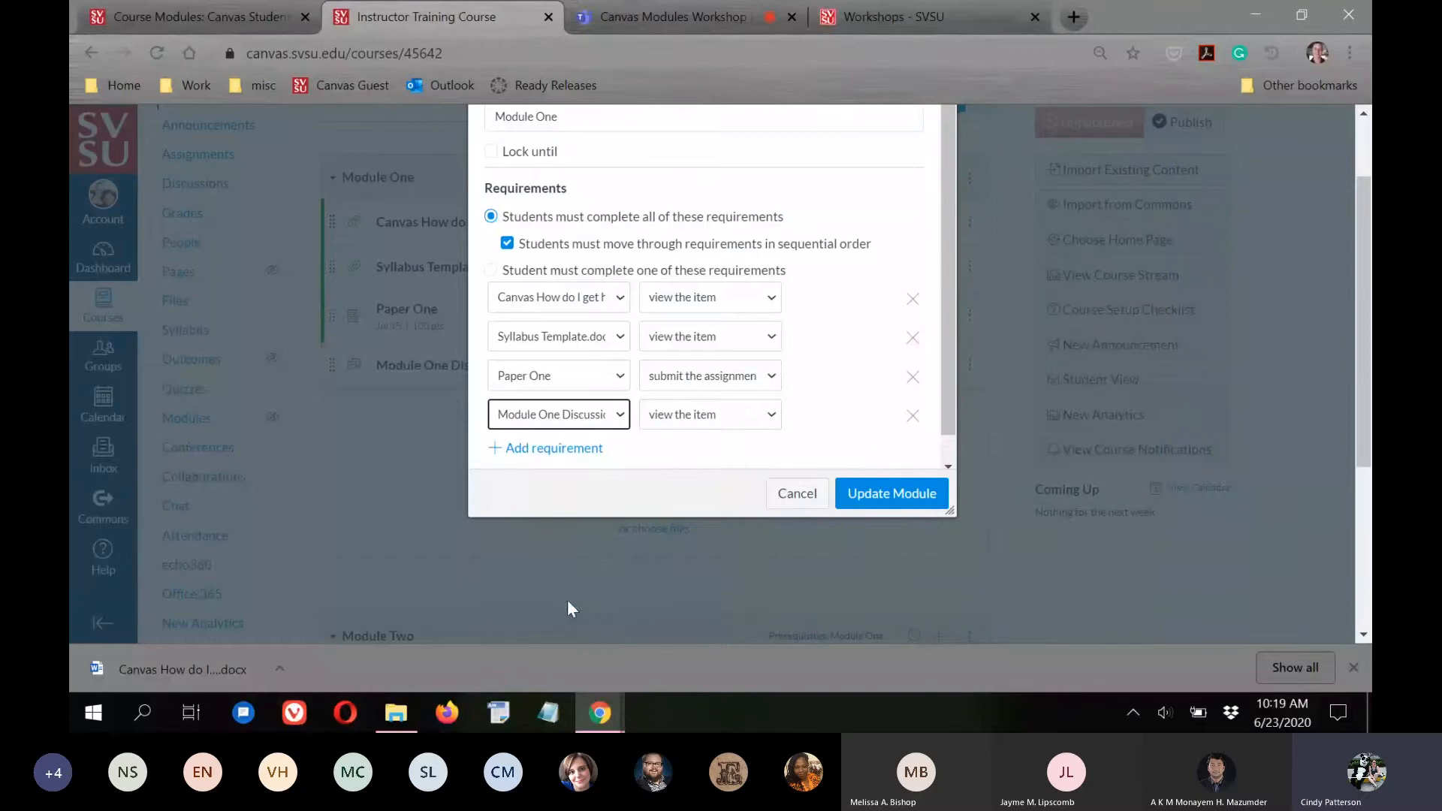
{"action": "left_click", "coordinate": [770, 414]}
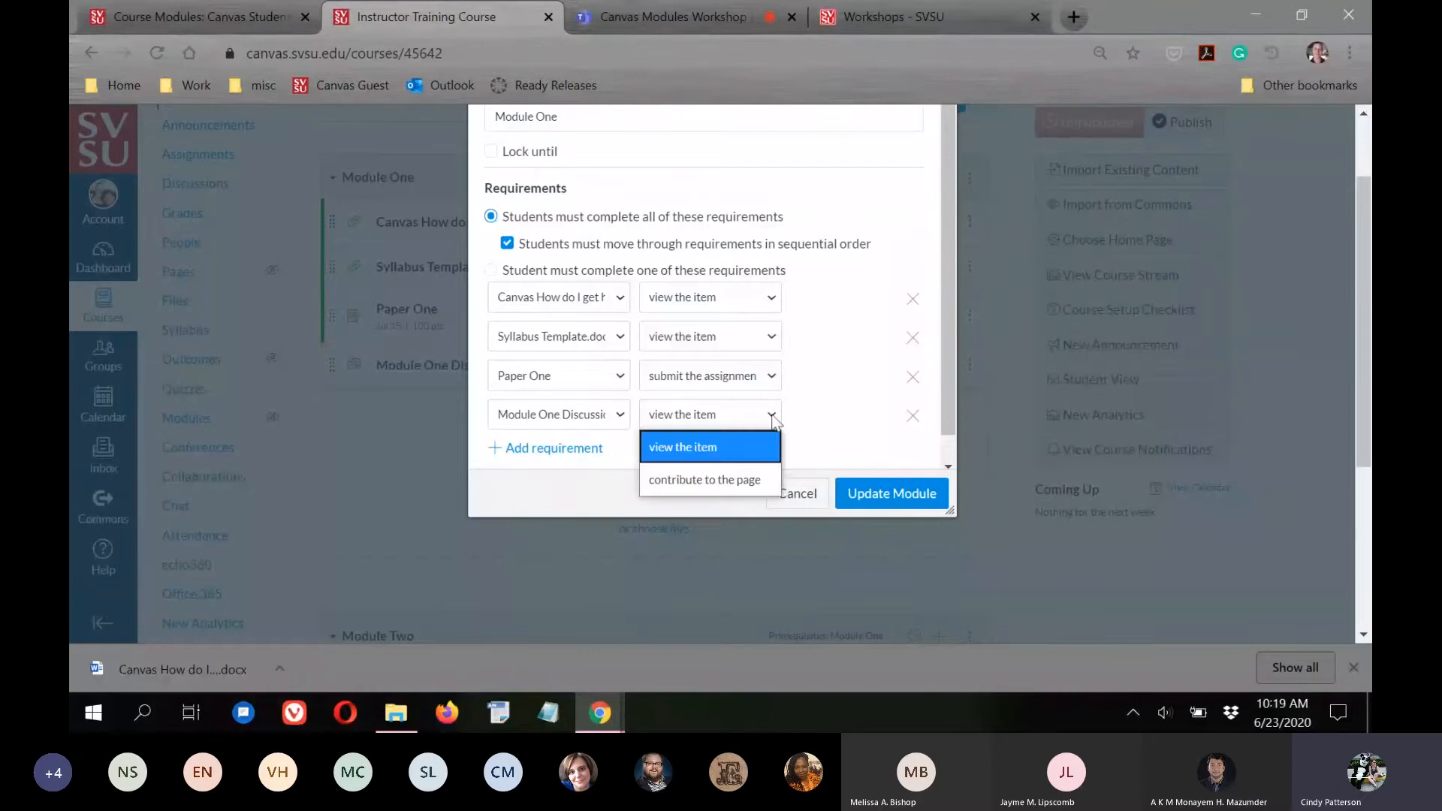
{"action": "left_click", "coordinate": [681, 479]}
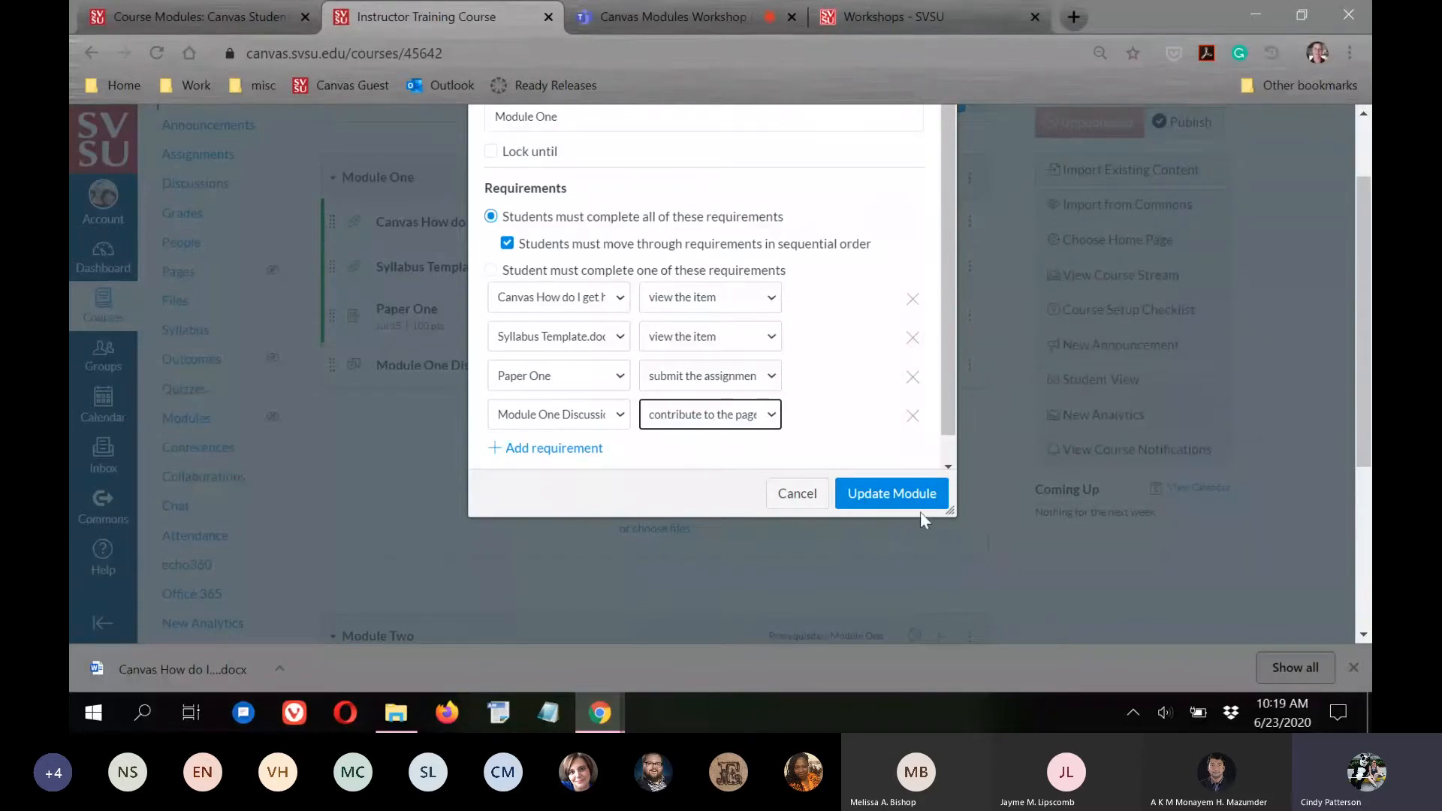
{"action": "left_click", "coordinate": [885, 495]}
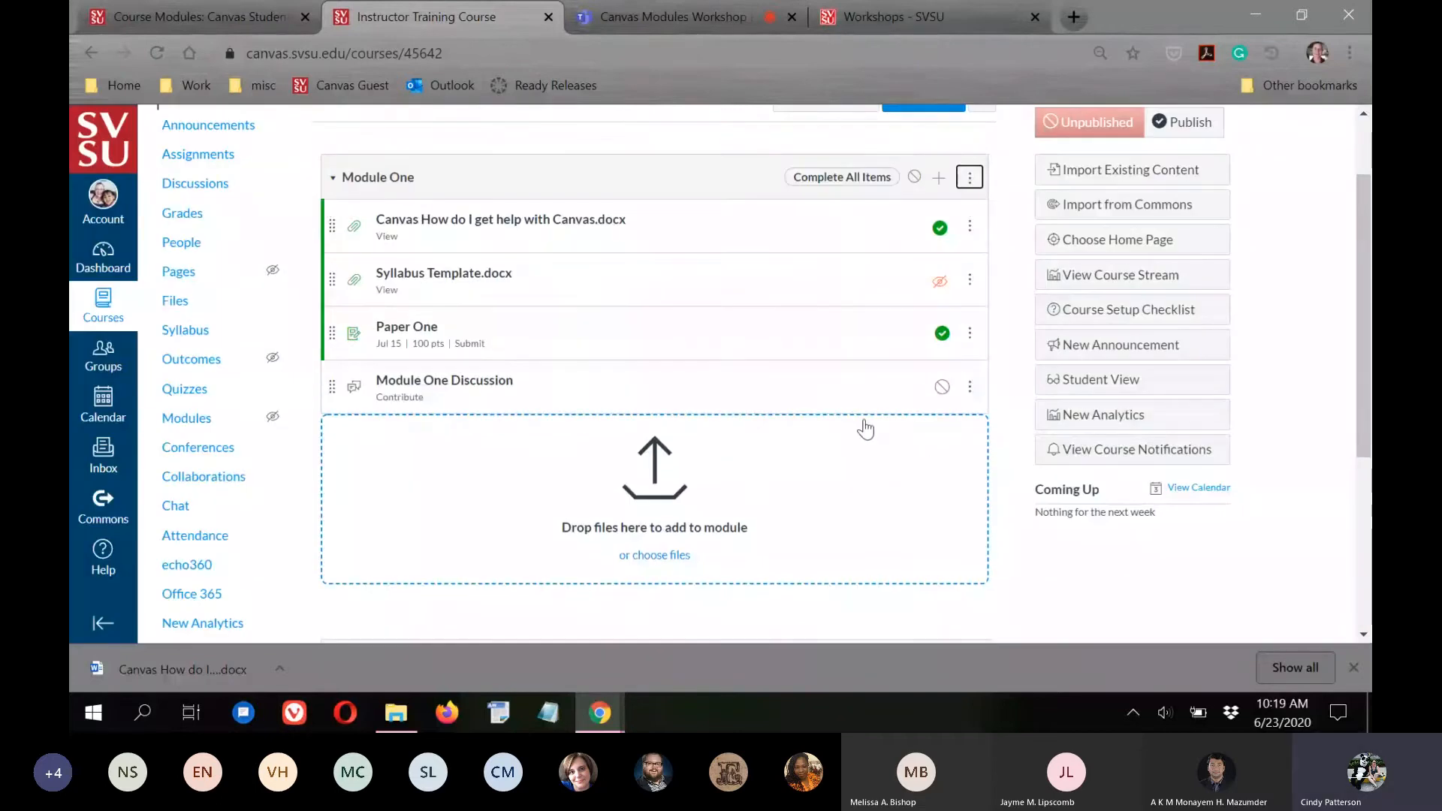
Publish Module One along with its Syllabus Template.docx file.
{"action": "scroll", "coordinate": [794, 295], "scroll_direction": "up", "scroll_amount": 2}
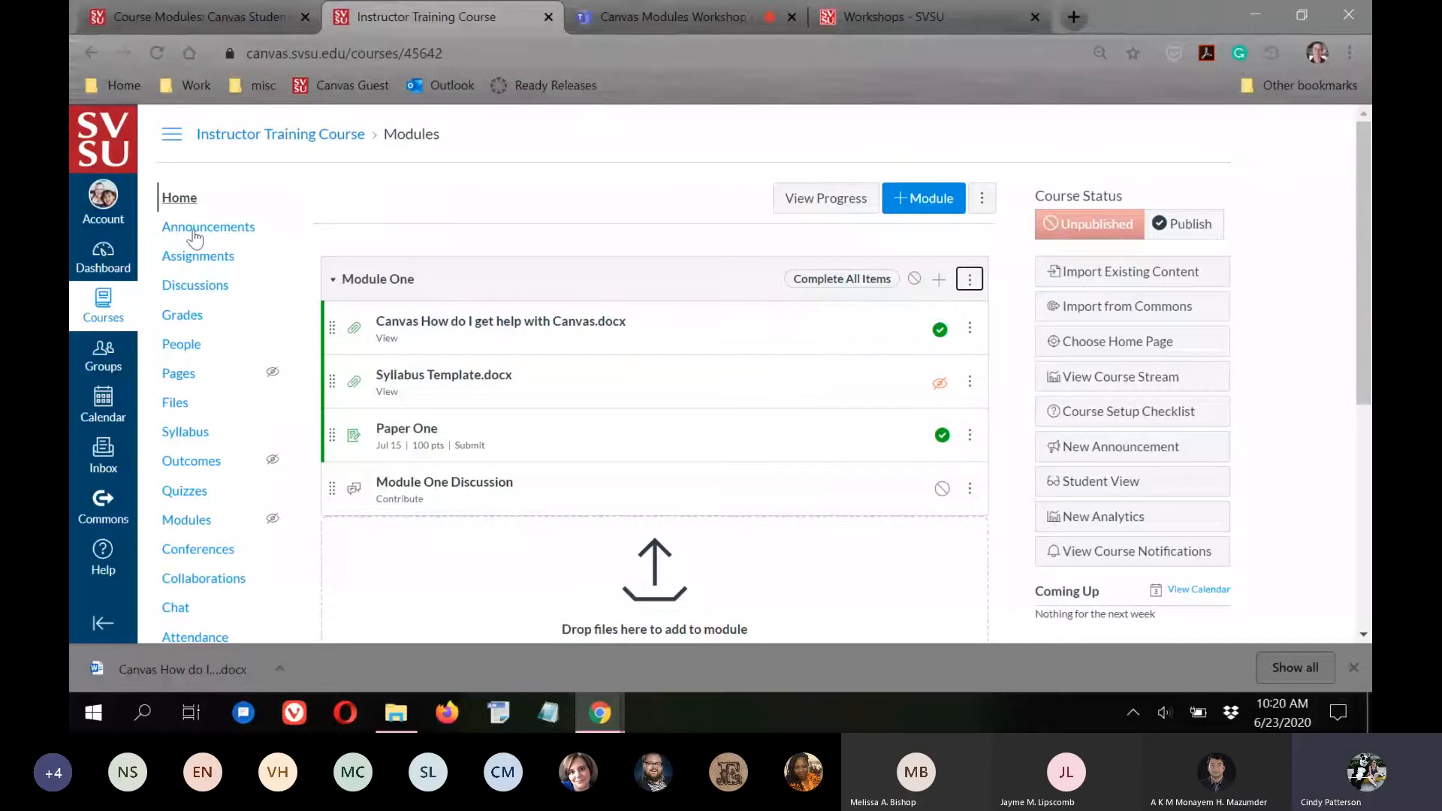
{"action": "left_click", "coordinate": [913, 281]}
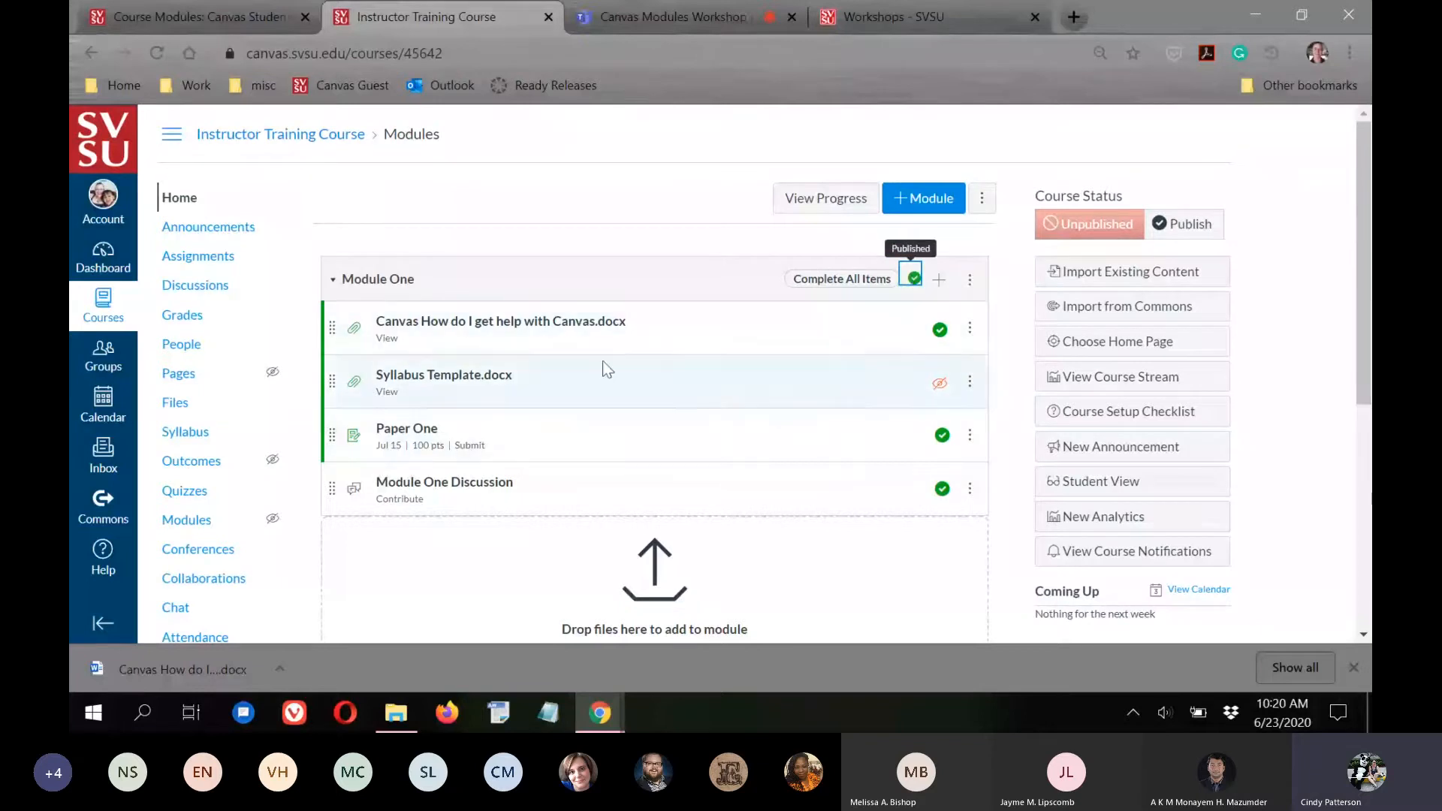
{"action": "left_click", "coordinate": [939, 383]}
{"action": "left_click", "coordinate": [567, 328]}
{"action": "left_click", "coordinate": [992, 530]}
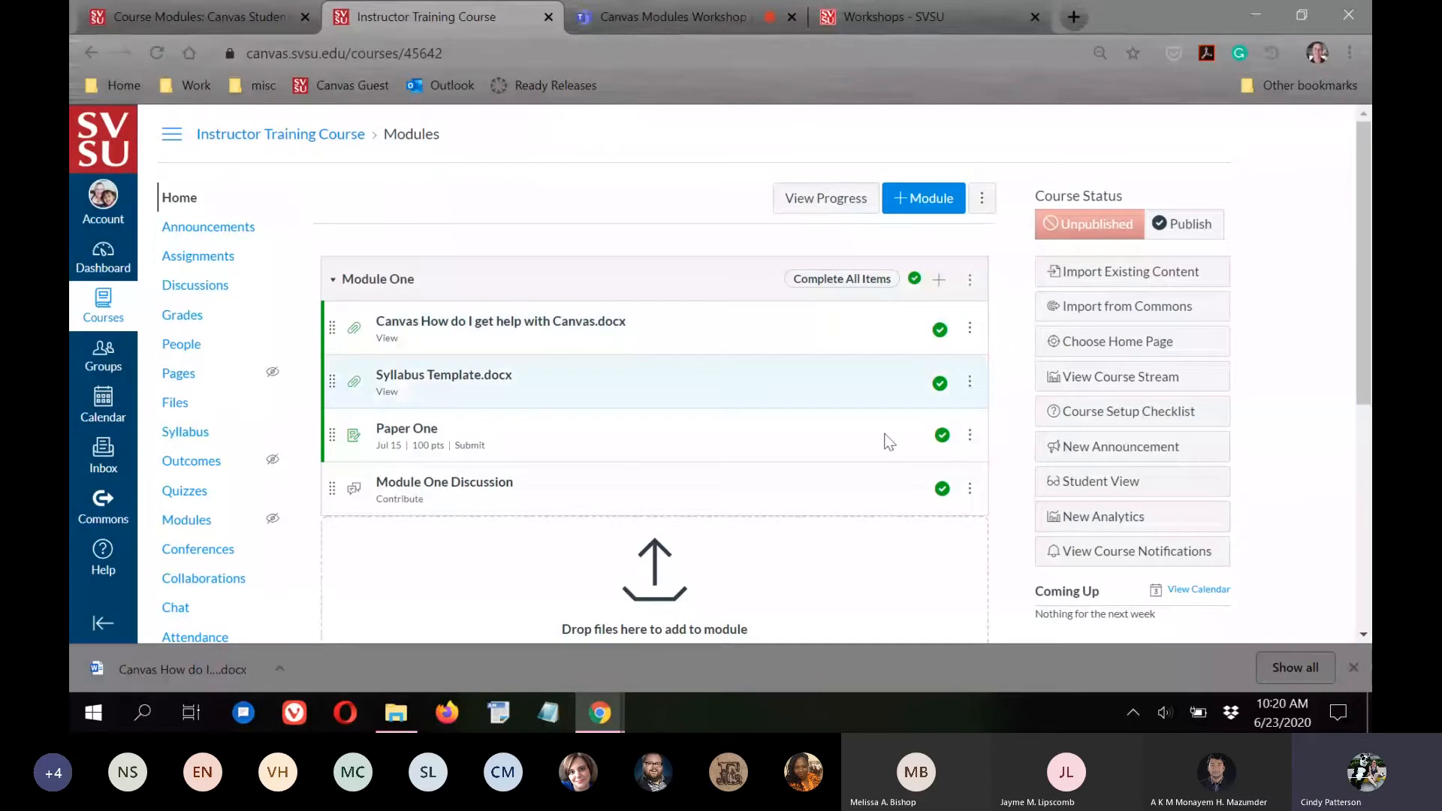
Duplicate Module One with all its items within the Instructor Training Course.
{"action": "left_click_drag", "start_coordinate": [1365, 347], "coordinate": [1365, 401]}
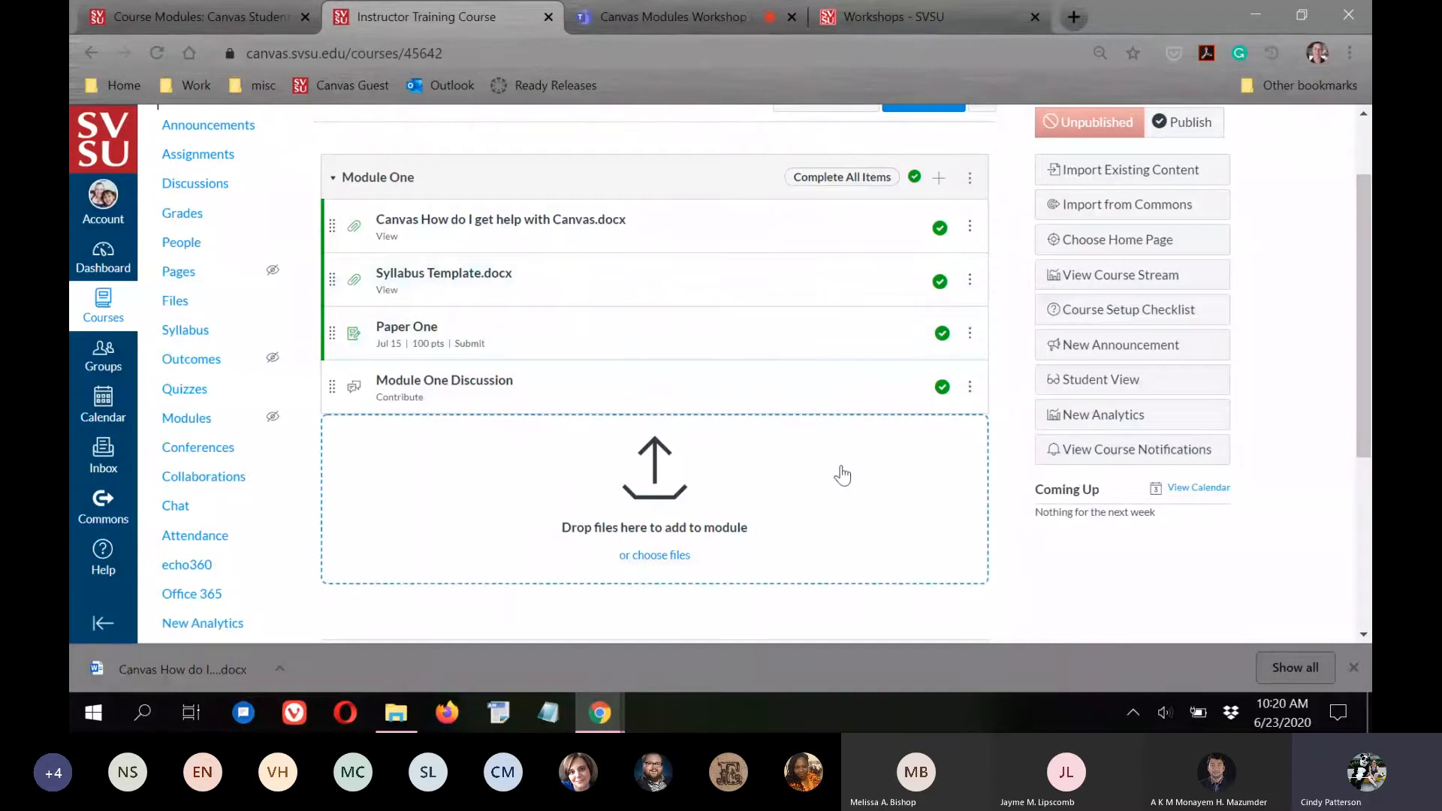
{"action": "scroll", "coordinate": [934, 509], "scroll_direction": "down", "scroll_amount": 4}
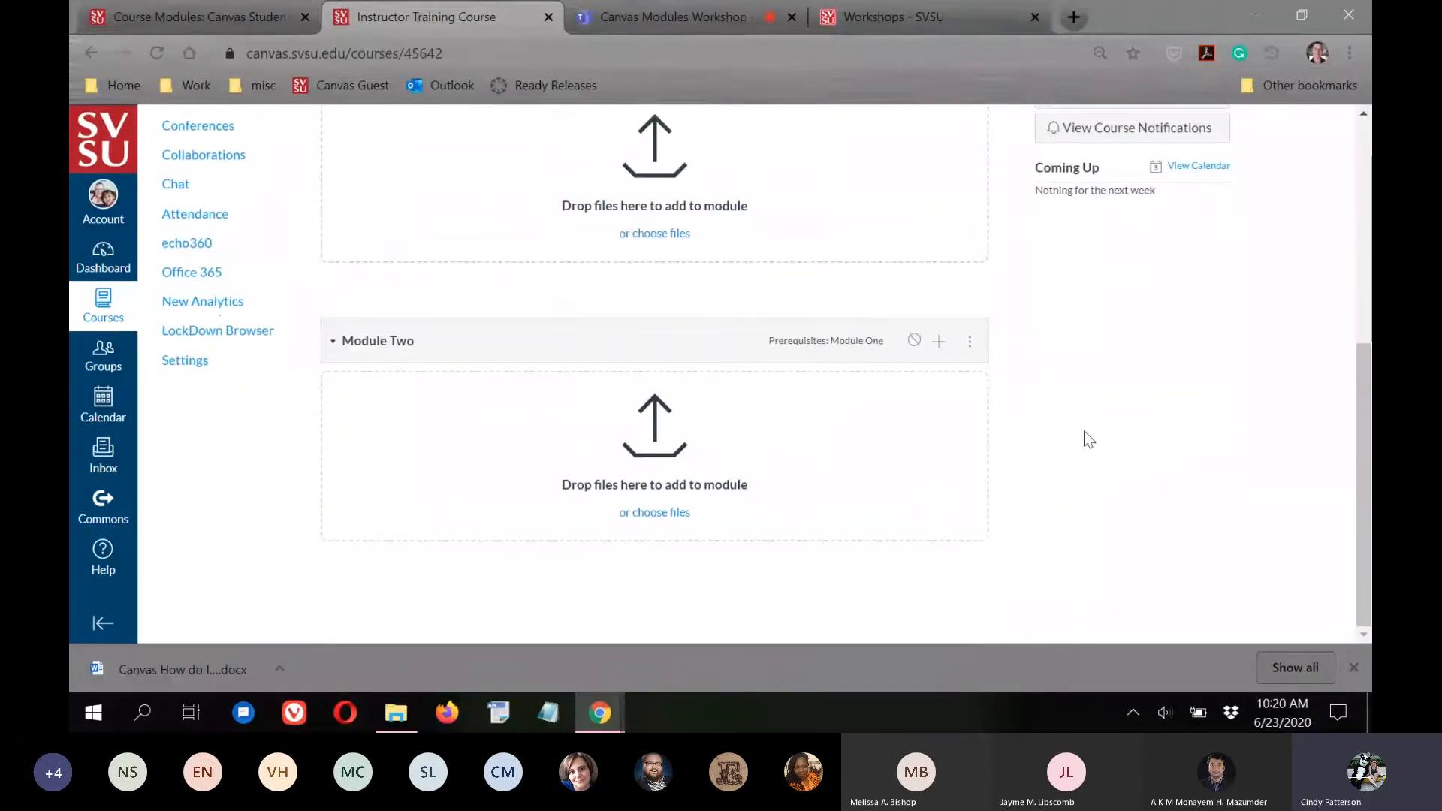
{"action": "scroll", "coordinate": [1006, 423], "scroll_direction": "up", "scroll_amount": 5}
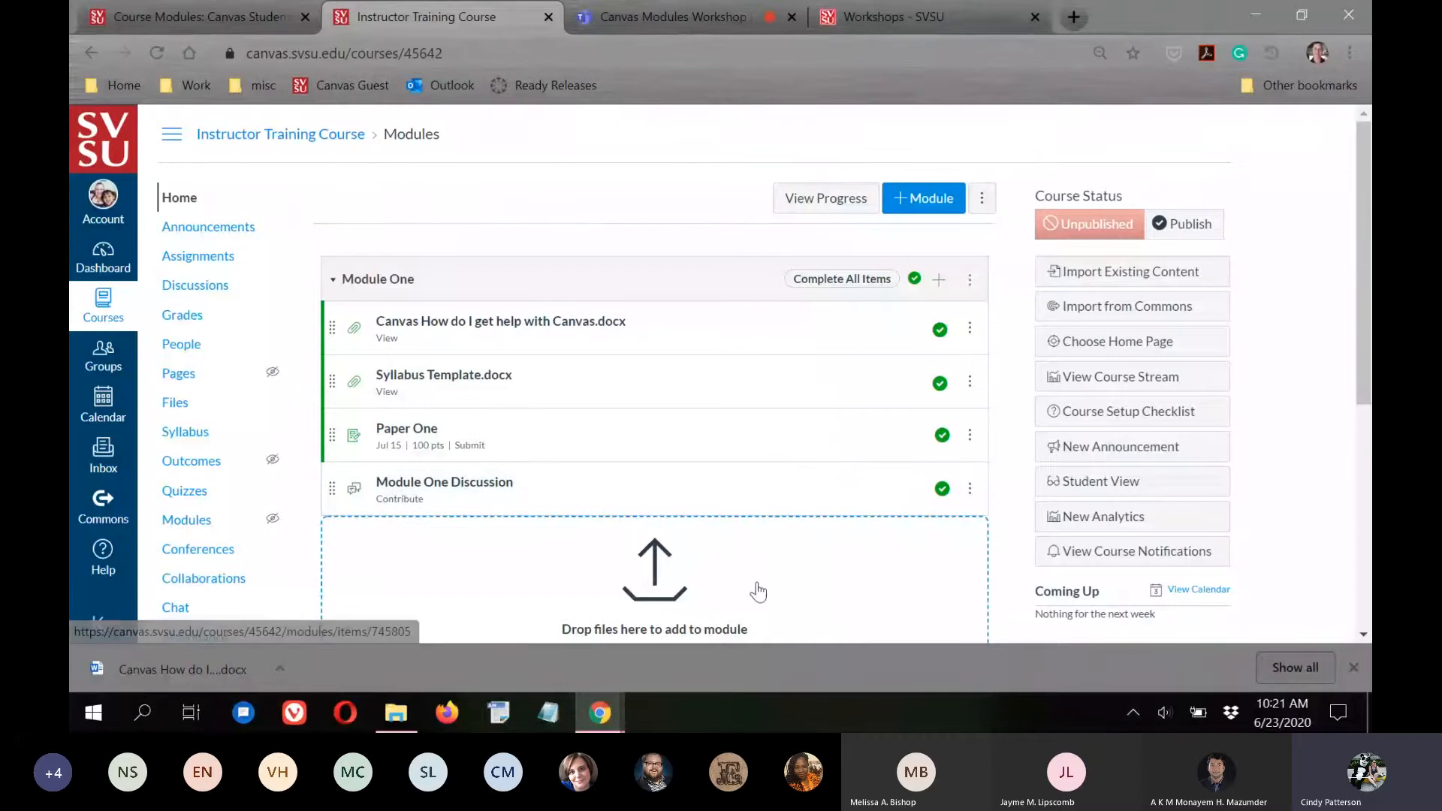
{"action": "left_click", "coordinate": [970, 282]}
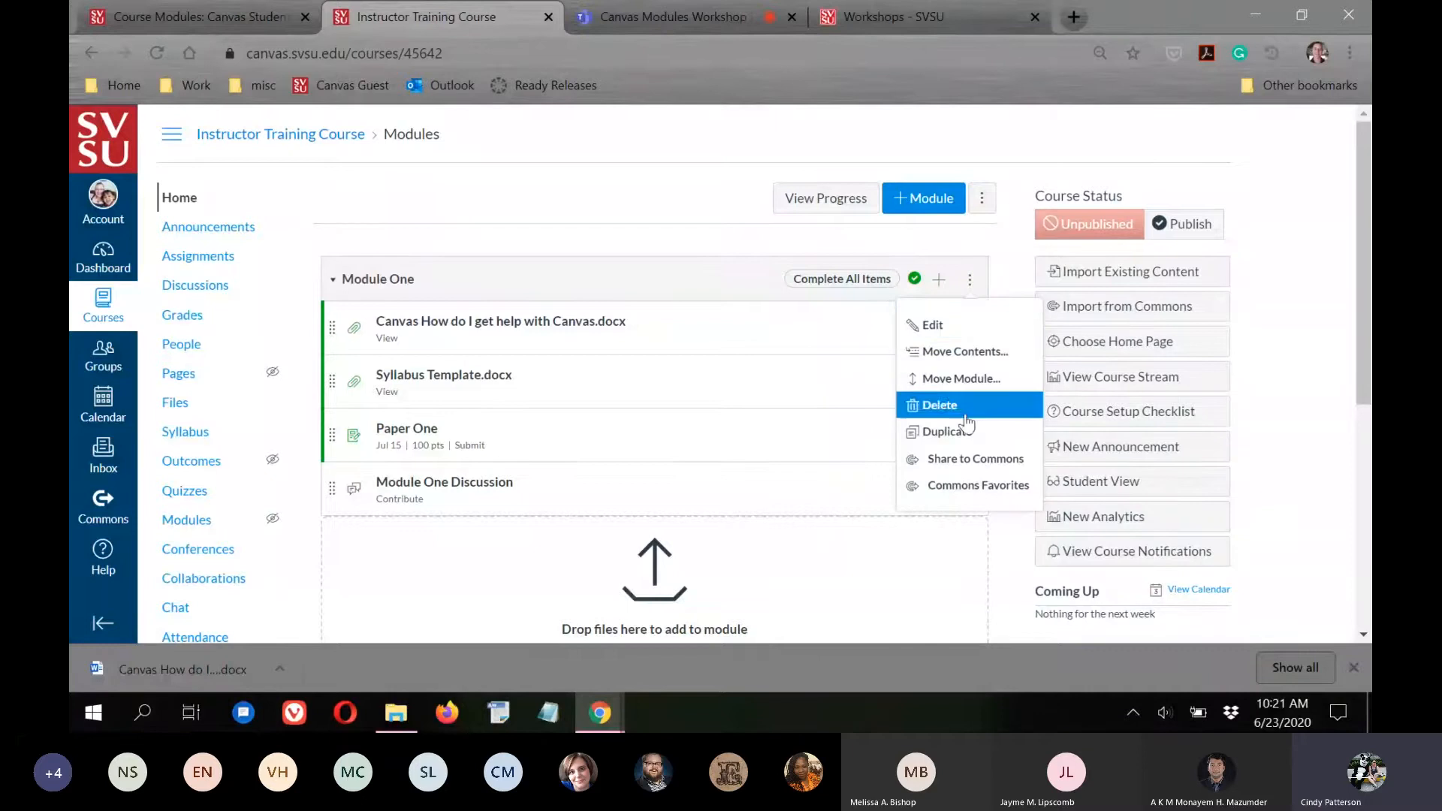
{"action": "left_click", "coordinate": [947, 433]}
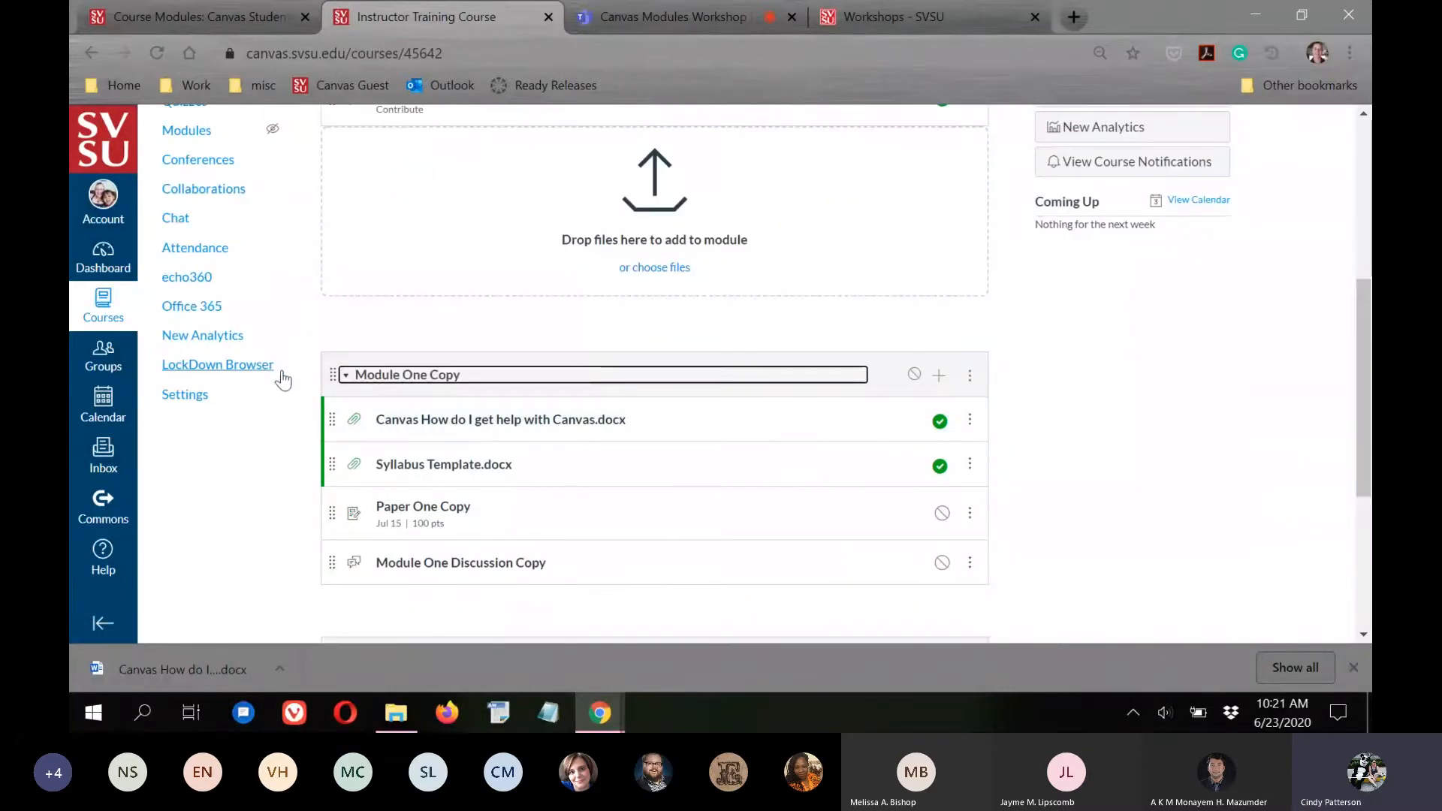
{"action": "left_click", "coordinate": [1132, 476]}
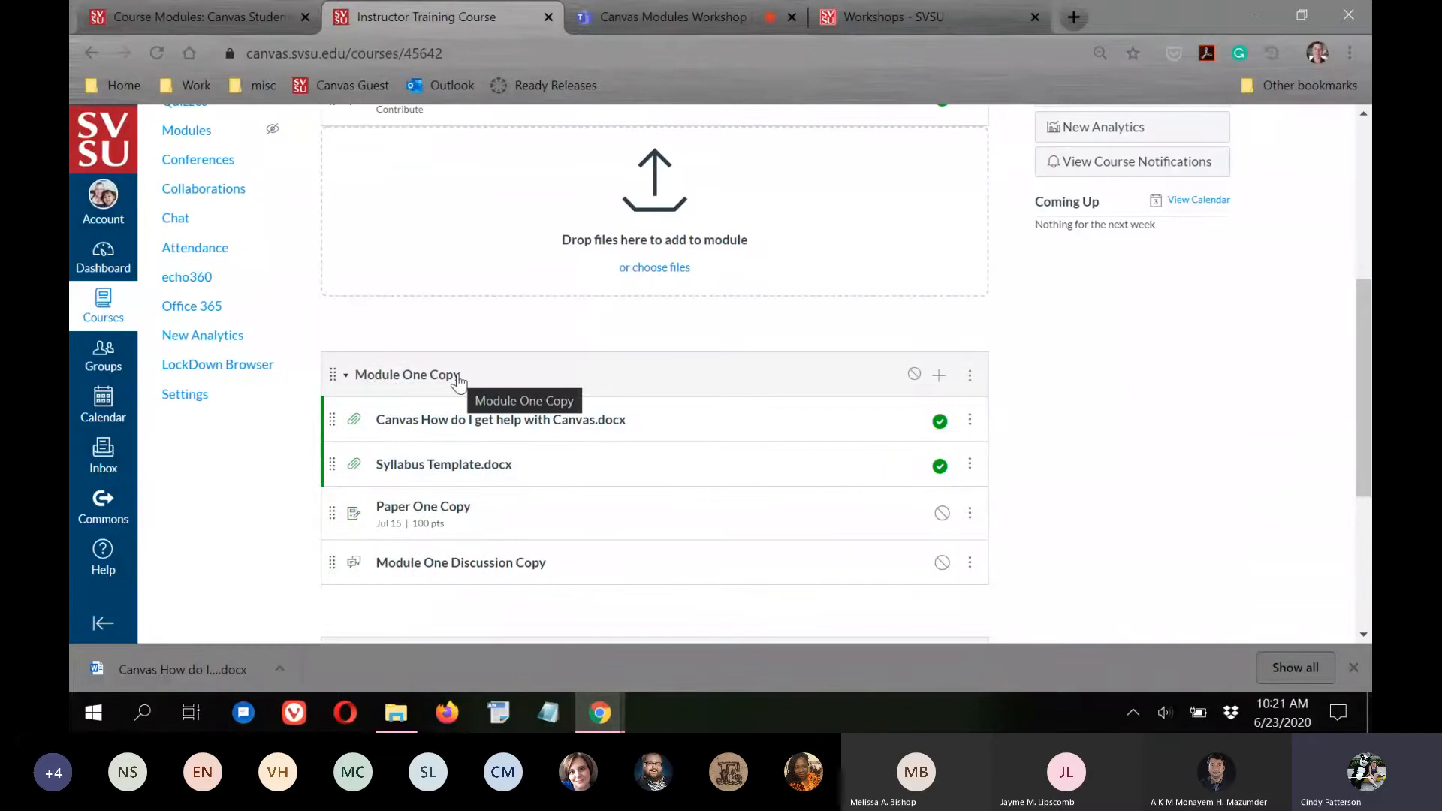
Rename the copy of Module One as Module Three and save its settings.
{"action": "left_click", "coordinate": [968, 379]}
{"action": "left_click", "coordinate": [930, 423]}
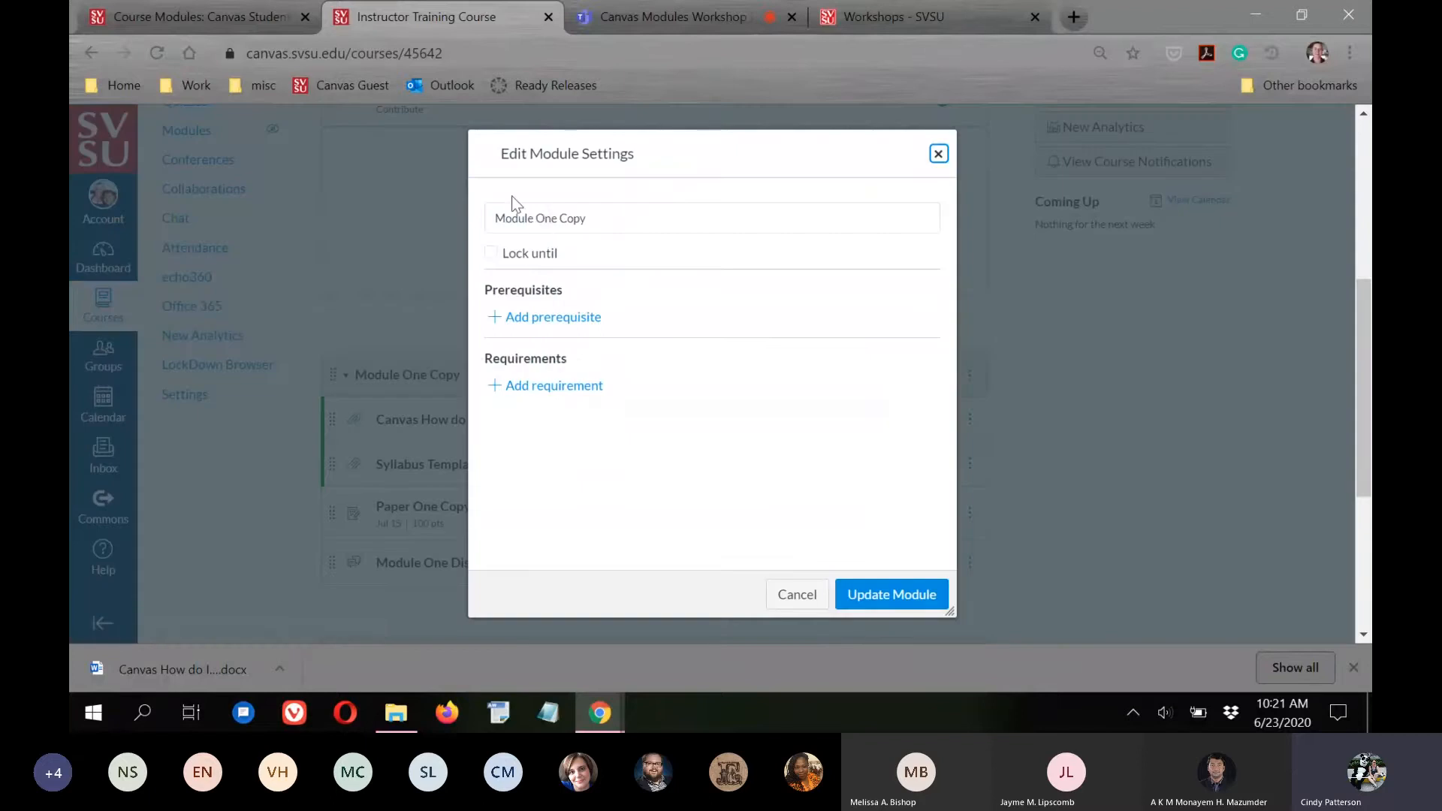
{"action": "left_click_drag", "start_coordinate": [536, 219], "coordinate": [696, 224]}
{"action": "type", "text": "Three"}
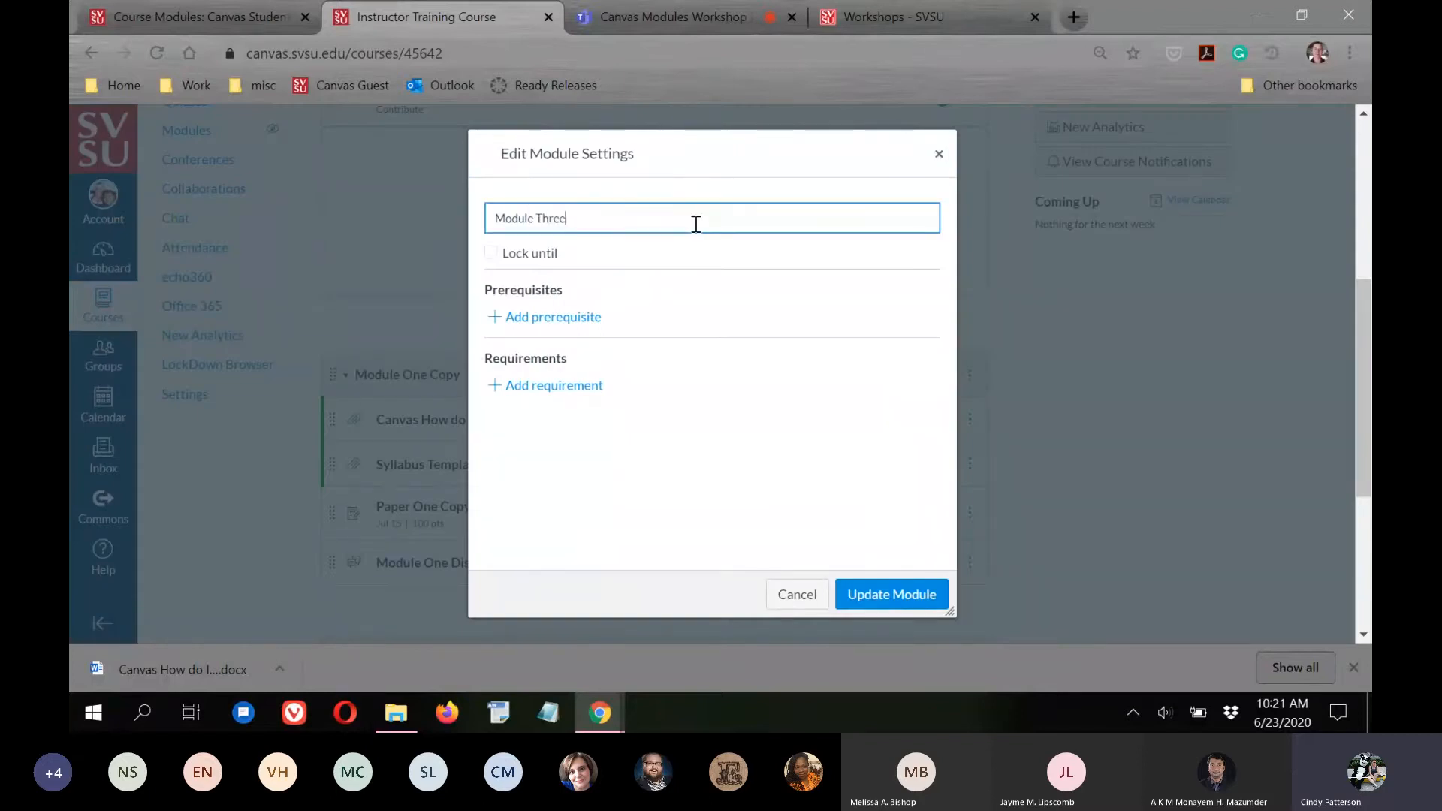
{"action": "left_click", "coordinate": [898, 595]}
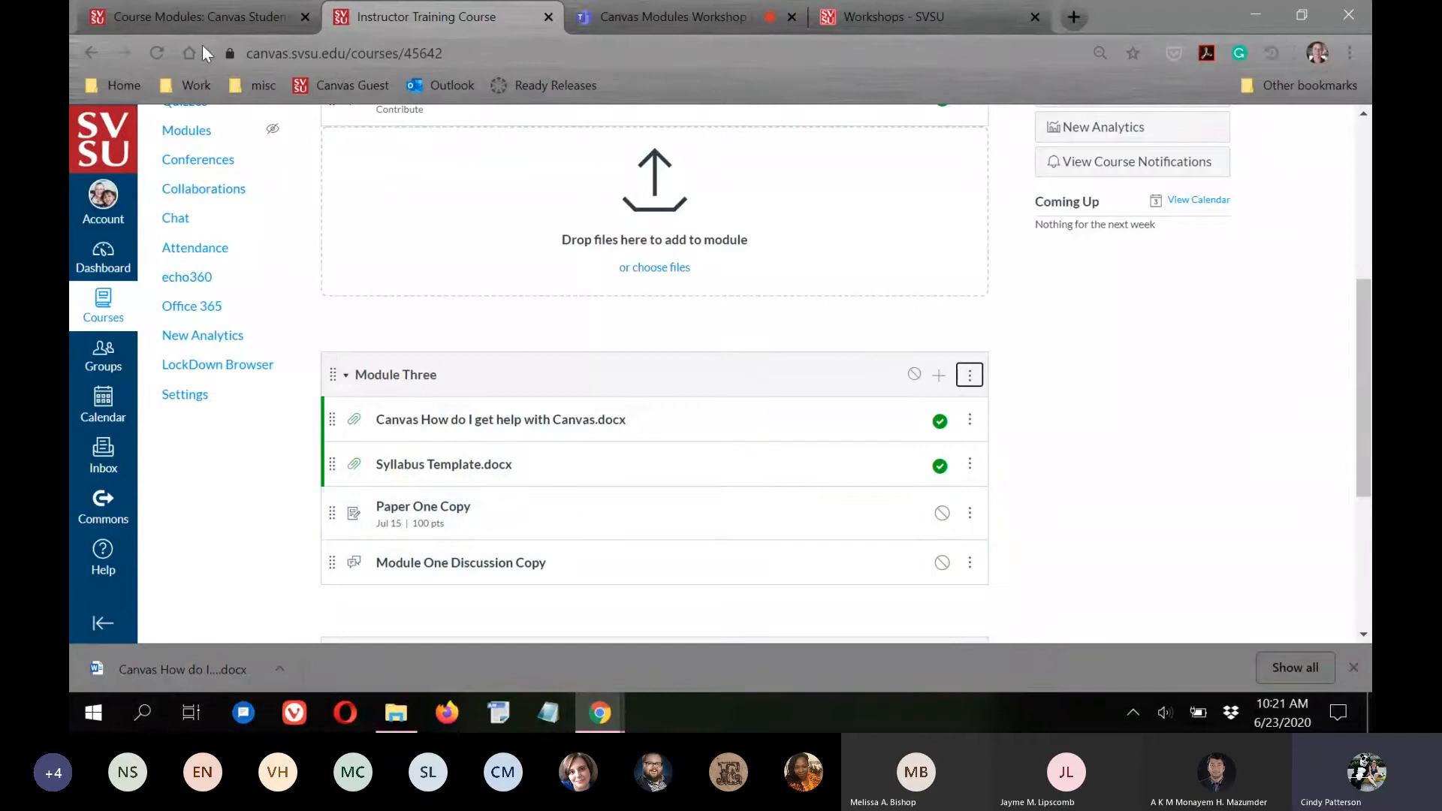
Compare the Week 1 module layout in the Canvas Student Training Course with the modules and module options in the Instructor Training Course.
{"action": "left_click", "coordinate": [200, 12]}
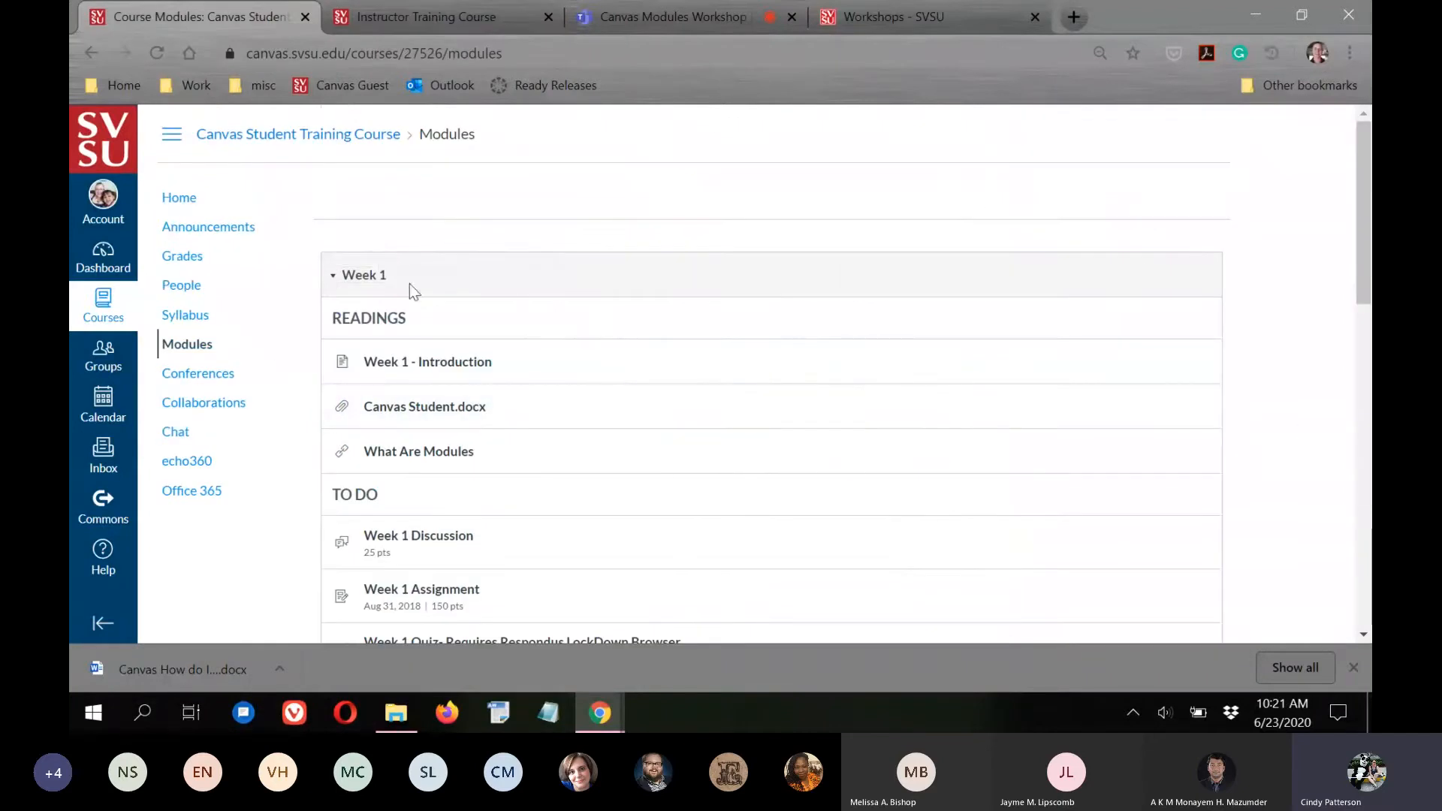
{"action": "scroll", "coordinate": [1022, 456], "scroll_direction": "down", "scroll_amount": 3}
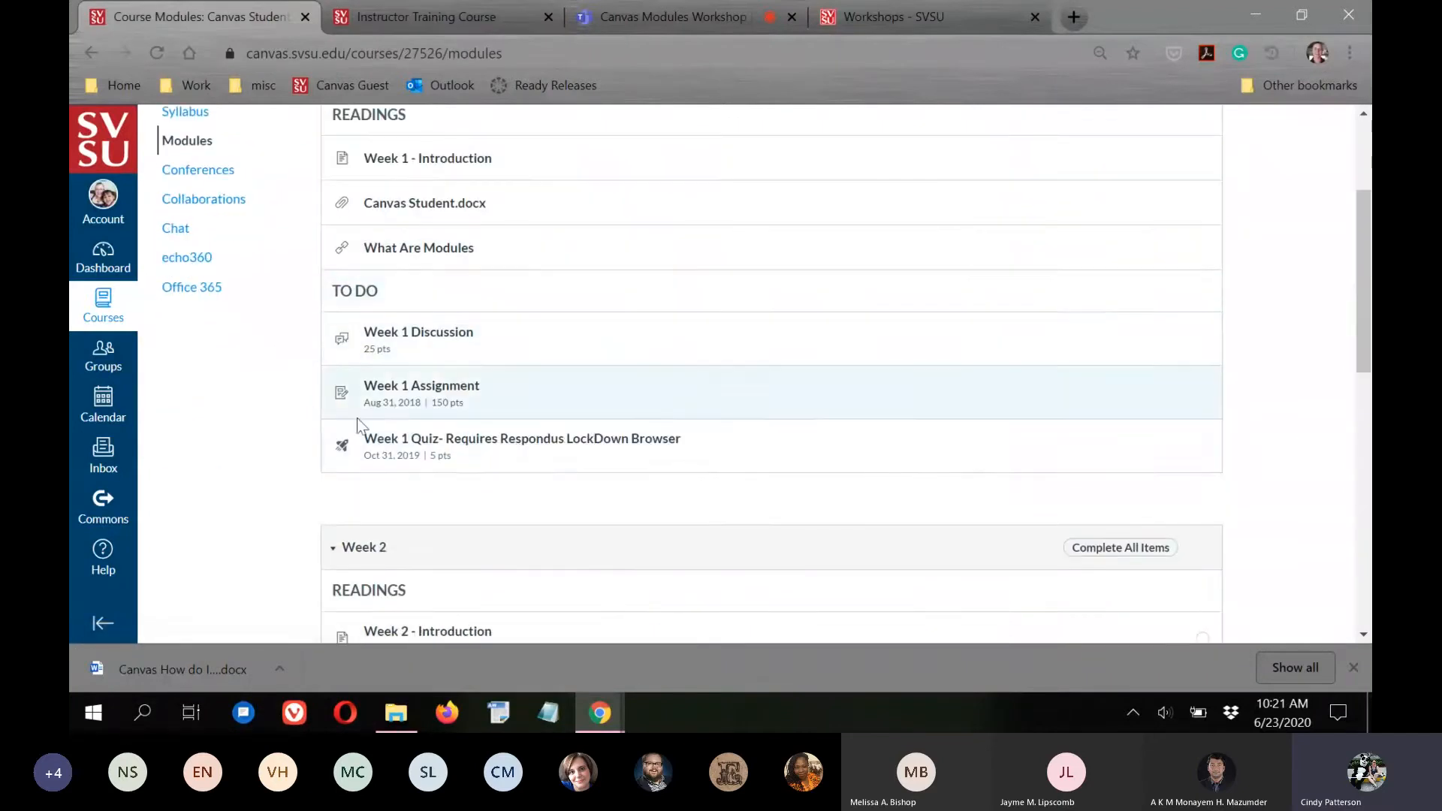
{"action": "scroll", "coordinate": [784, 441], "scroll_direction": "up", "scroll_amount": 2}
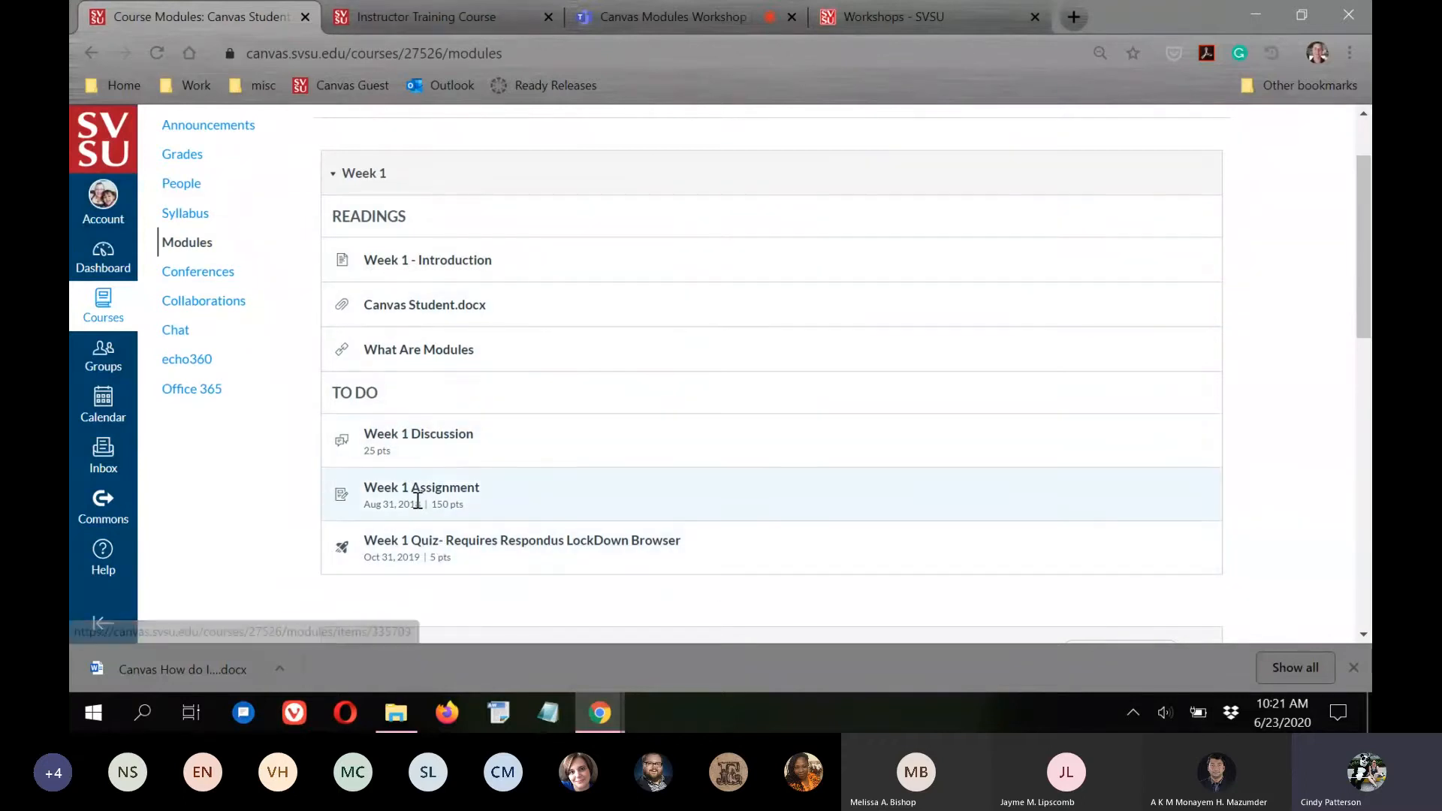
{"action": "left_click", "coordinate": [398, 15]}
{"action": "scroll", "coordinate": [1246, 452], "scroll_direction": "up", "scroll_amount": 5}
{"action": "scroll", "coordinate": [1250, 447], "scroll_direction": "down", "scroll_amount": 5}
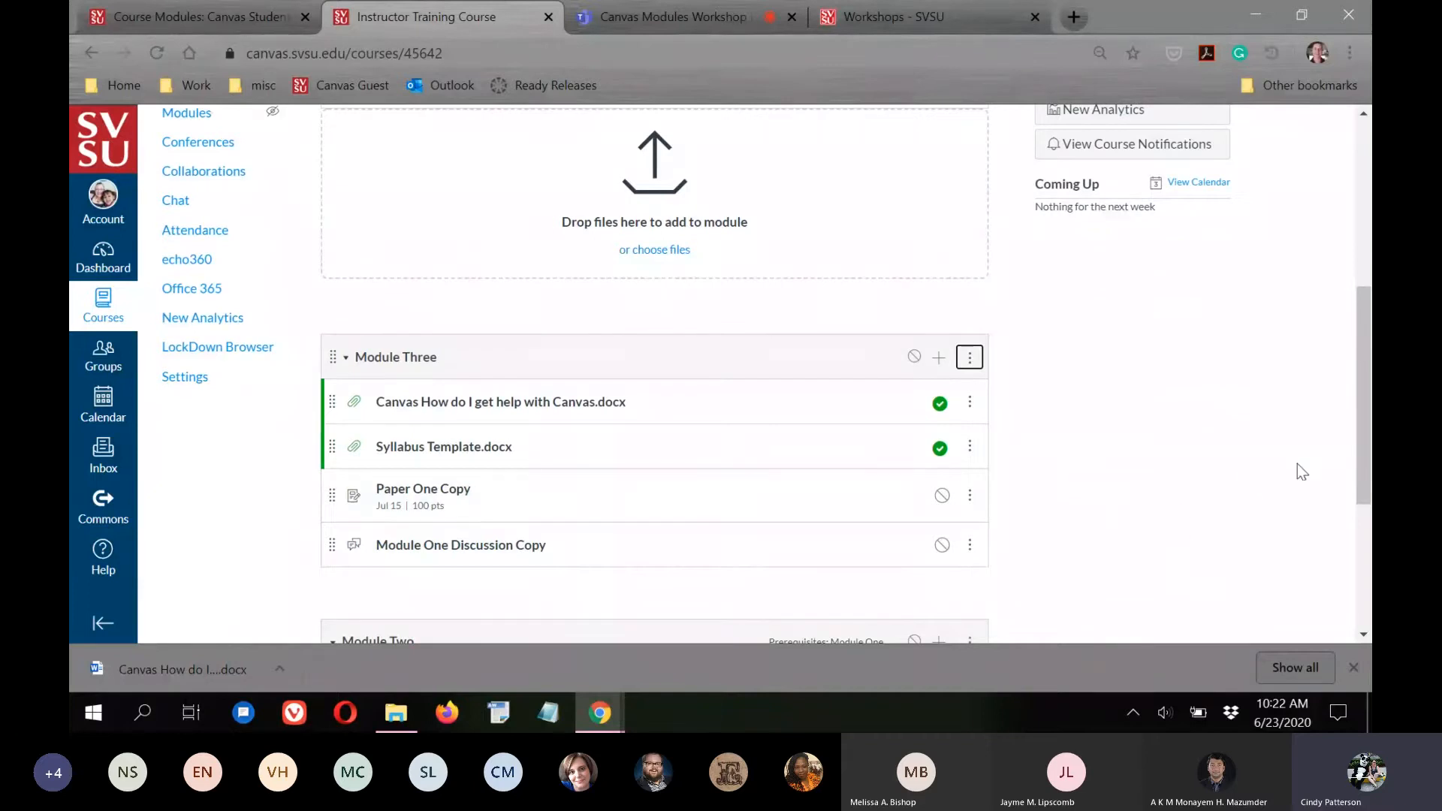
{"action": "scroll", "coordinate": [1176, 504], "scroll_direction": "up", "scroll_amount": 4}
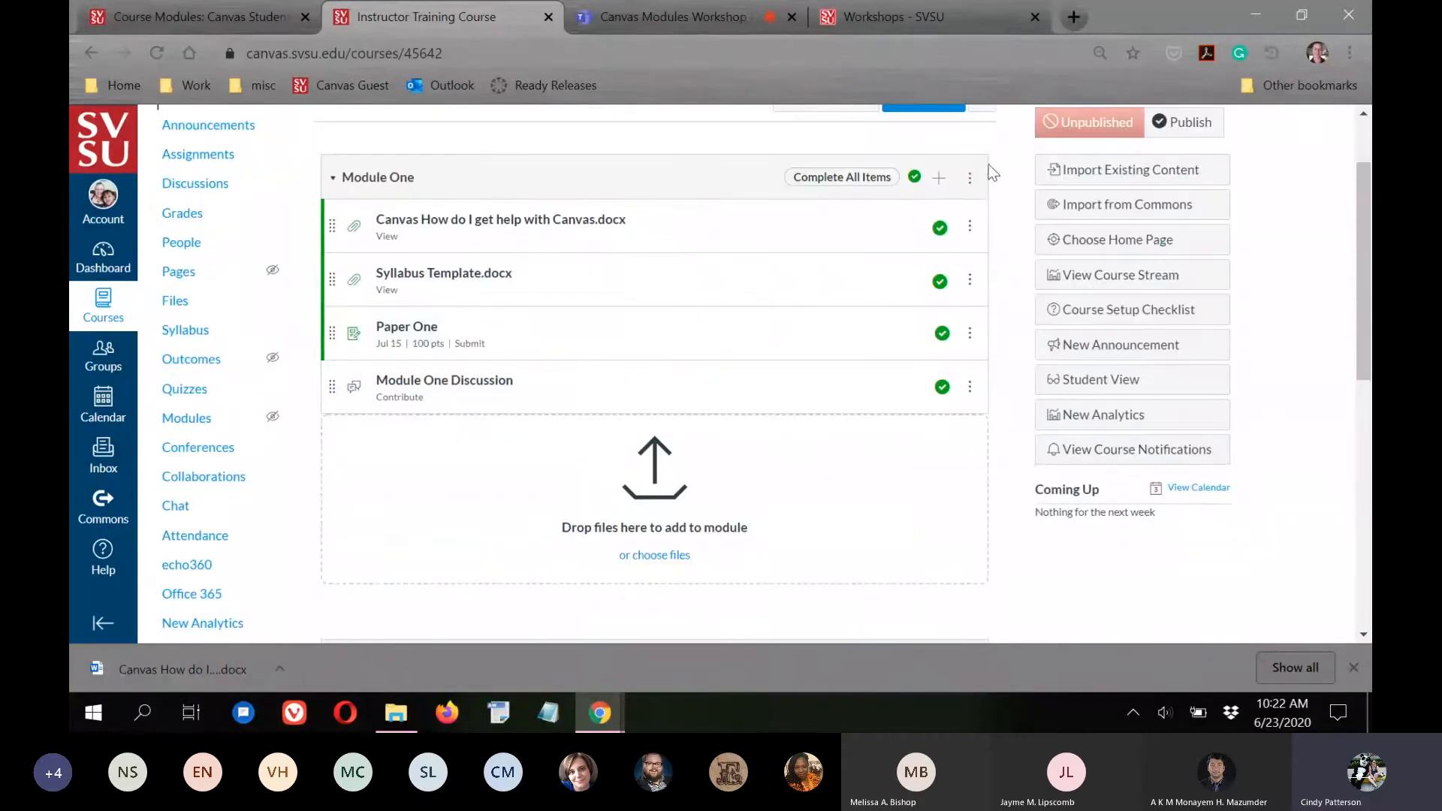
{"action": "left_click", "coordinate": [969, 178]}
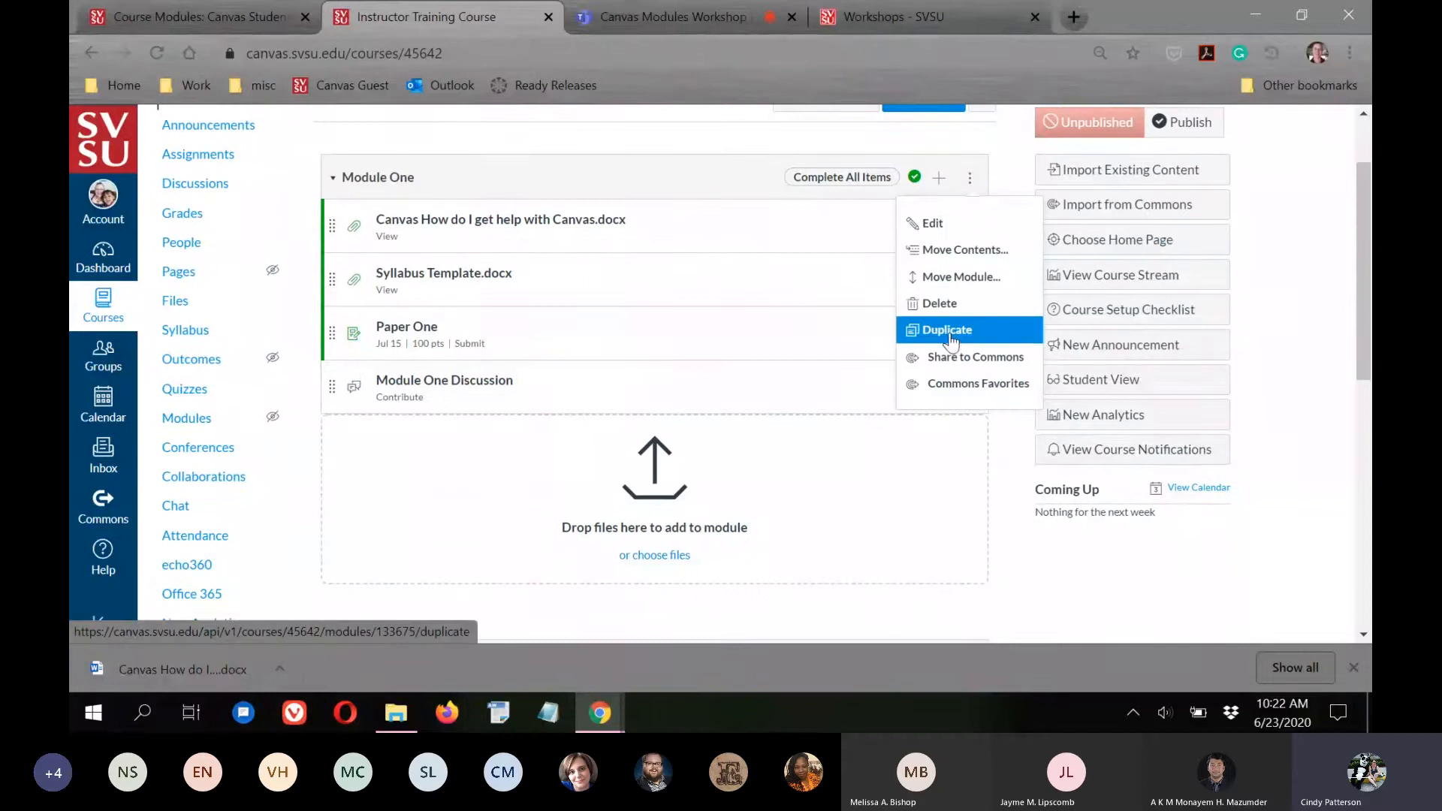
{"action": "left_click", "coordinate": [1106, 584]}
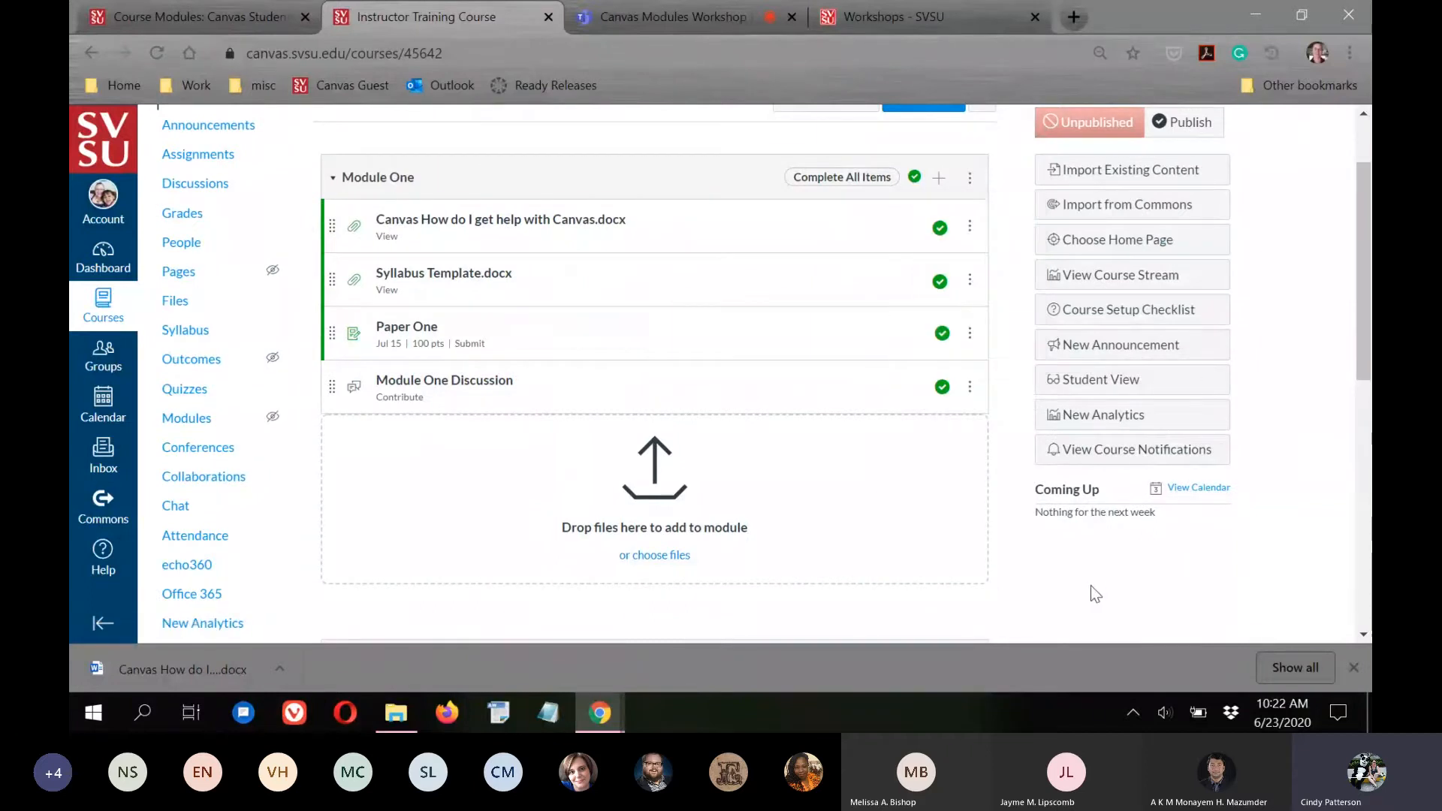
Move Syllabus Template.docx above Canvas How do I get help with Canvas.docx in Module One.
{"action": "scroll", "coordinate": [646, 515], "scroll_direction": "up", "scroll_amount": 2}
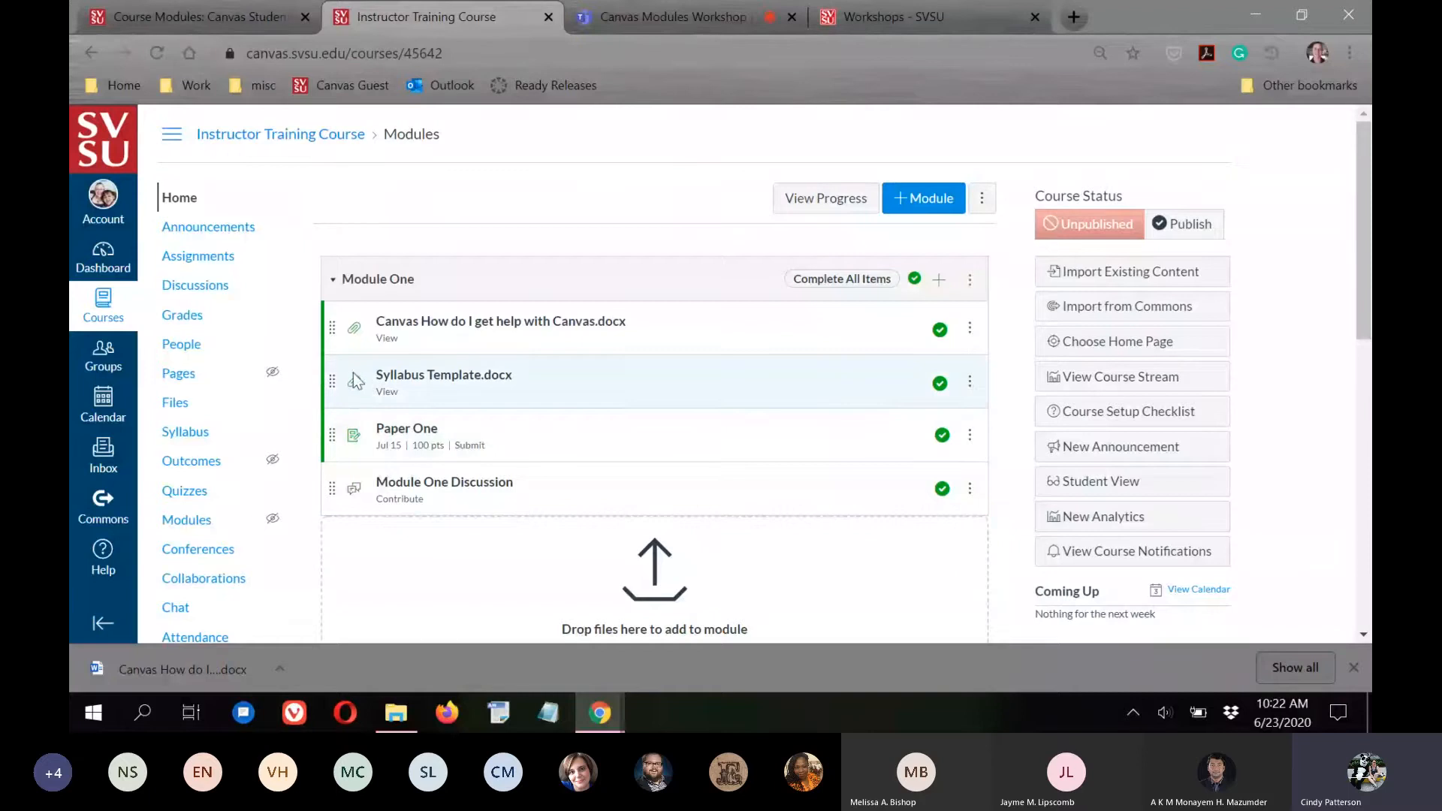
{"action": "left_click_drag", "start_coordinate": [332, 383], "coordinate": [336, 329]}
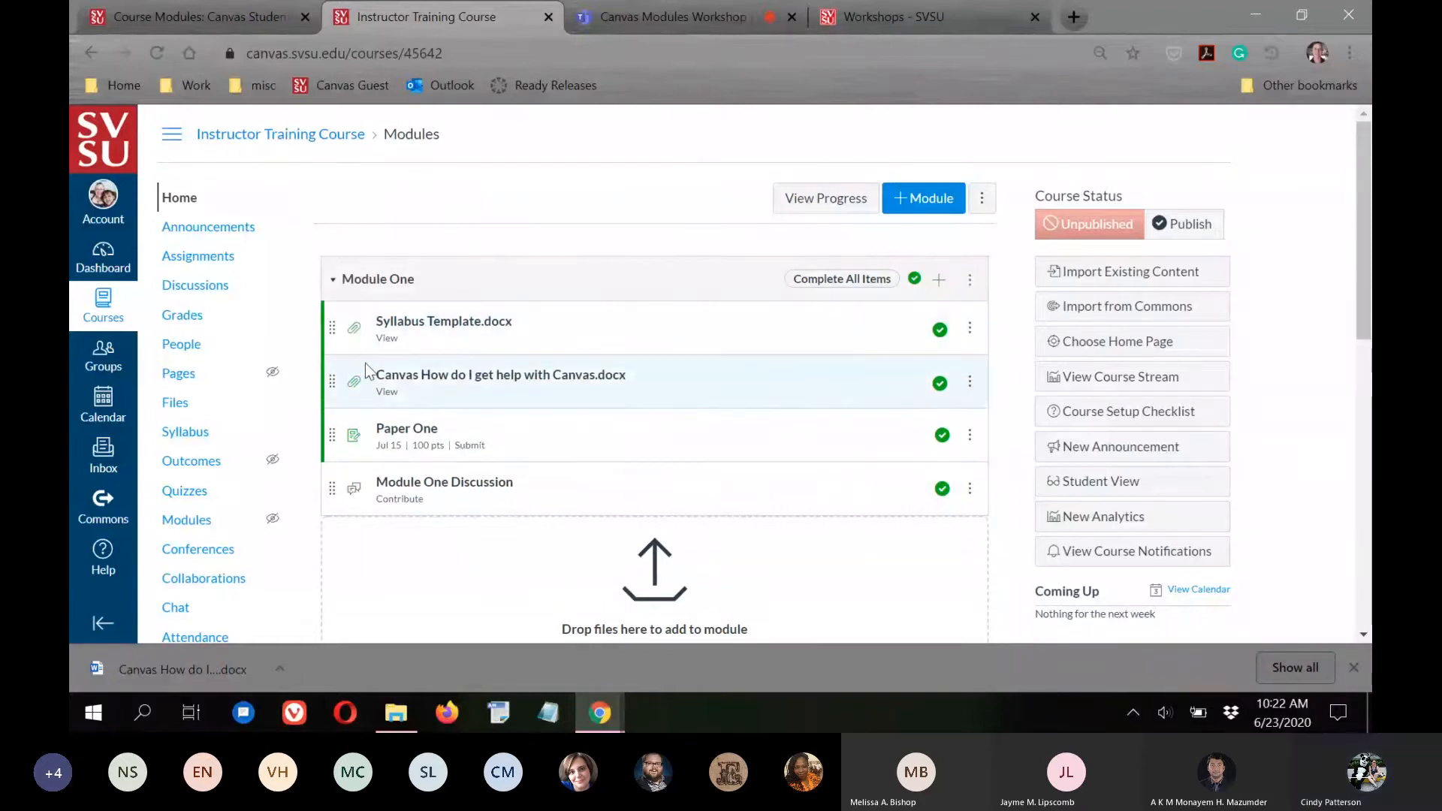
Move Module Three above Module One in the course's module order.
{"action": "scroll", "coordinate": [881, 422], "scroll_direction": "down", "scroll_amount": 7}
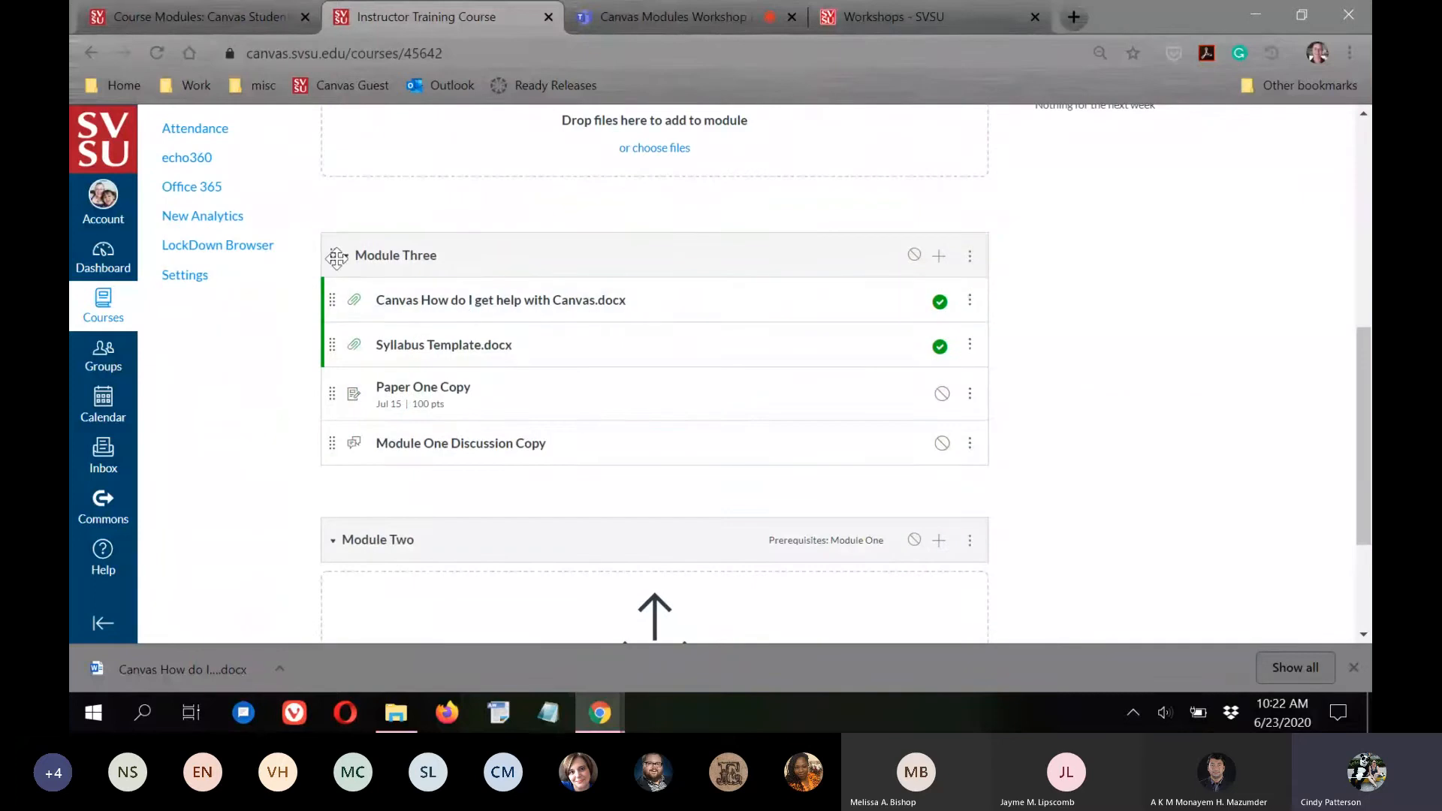
{"action": "scroll", "coordinate": [1081, 373], "scroll_direction": "up", "scroll_amount": 1}
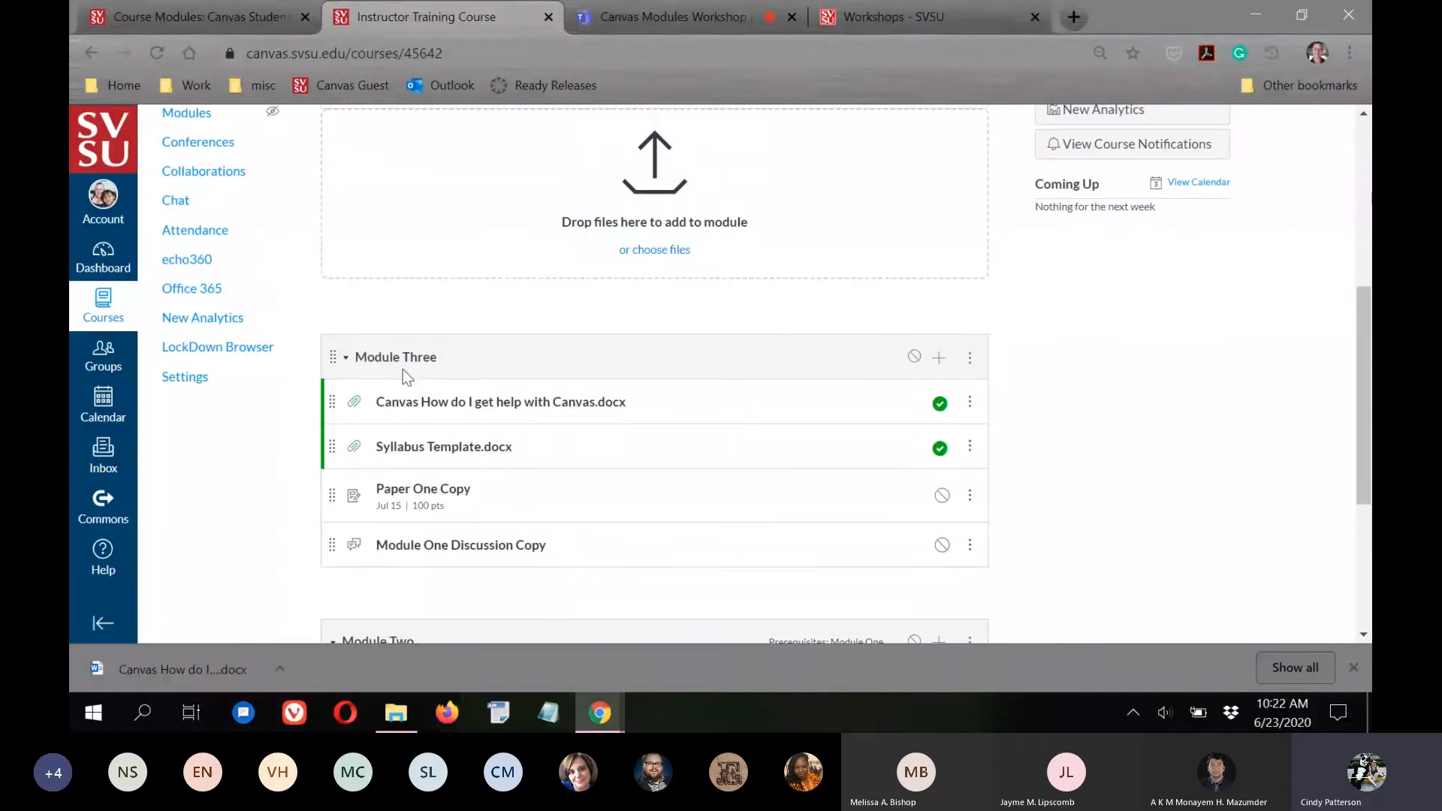
{"action": "left_click_drag", "start_coordinate": [332, 359], "coordinate": [347, 271]}
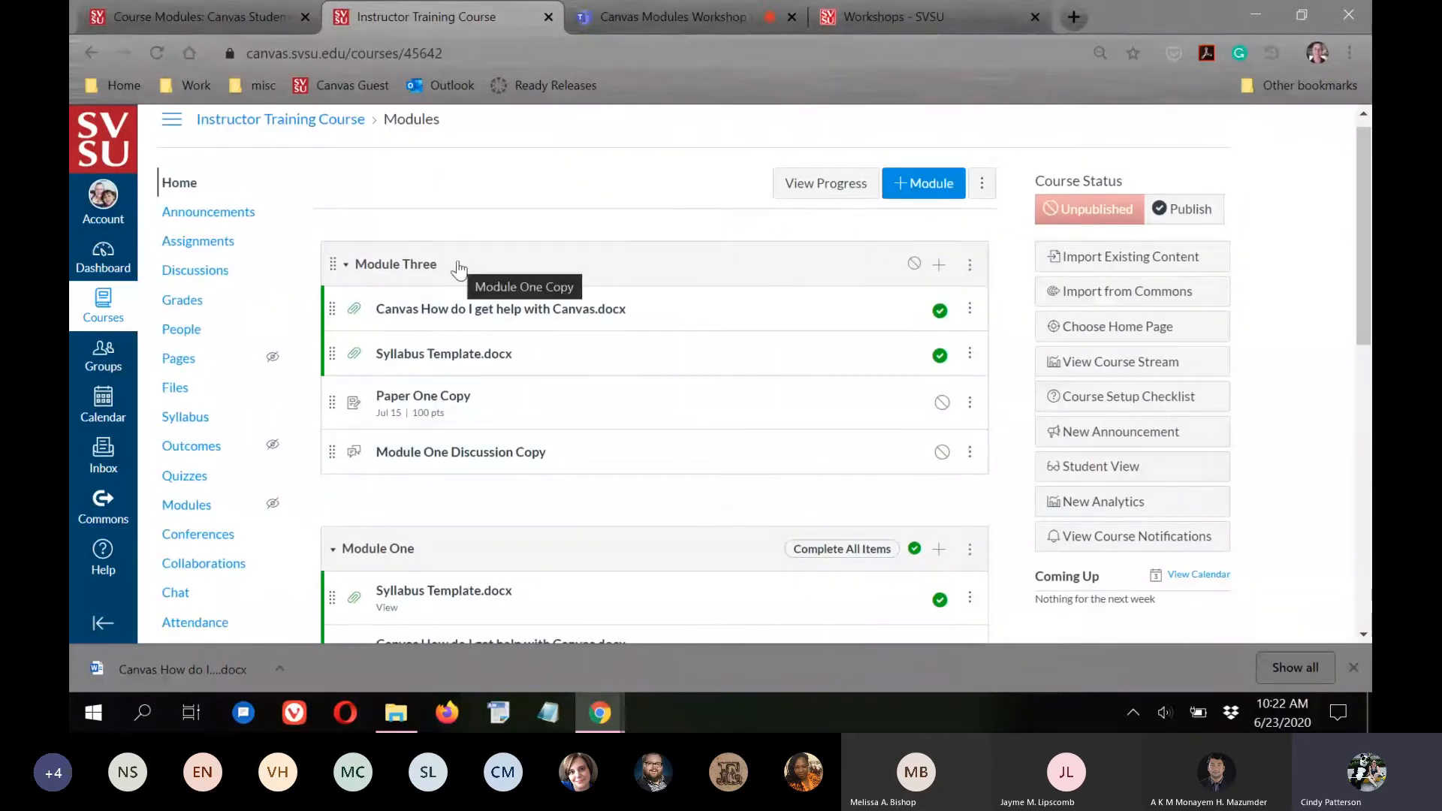
Try to move Module Three back below Module One and check the module order.
{"action": "left_click_drag", "start_coordinate": [333, 264], "coordinate": [364, 575]}
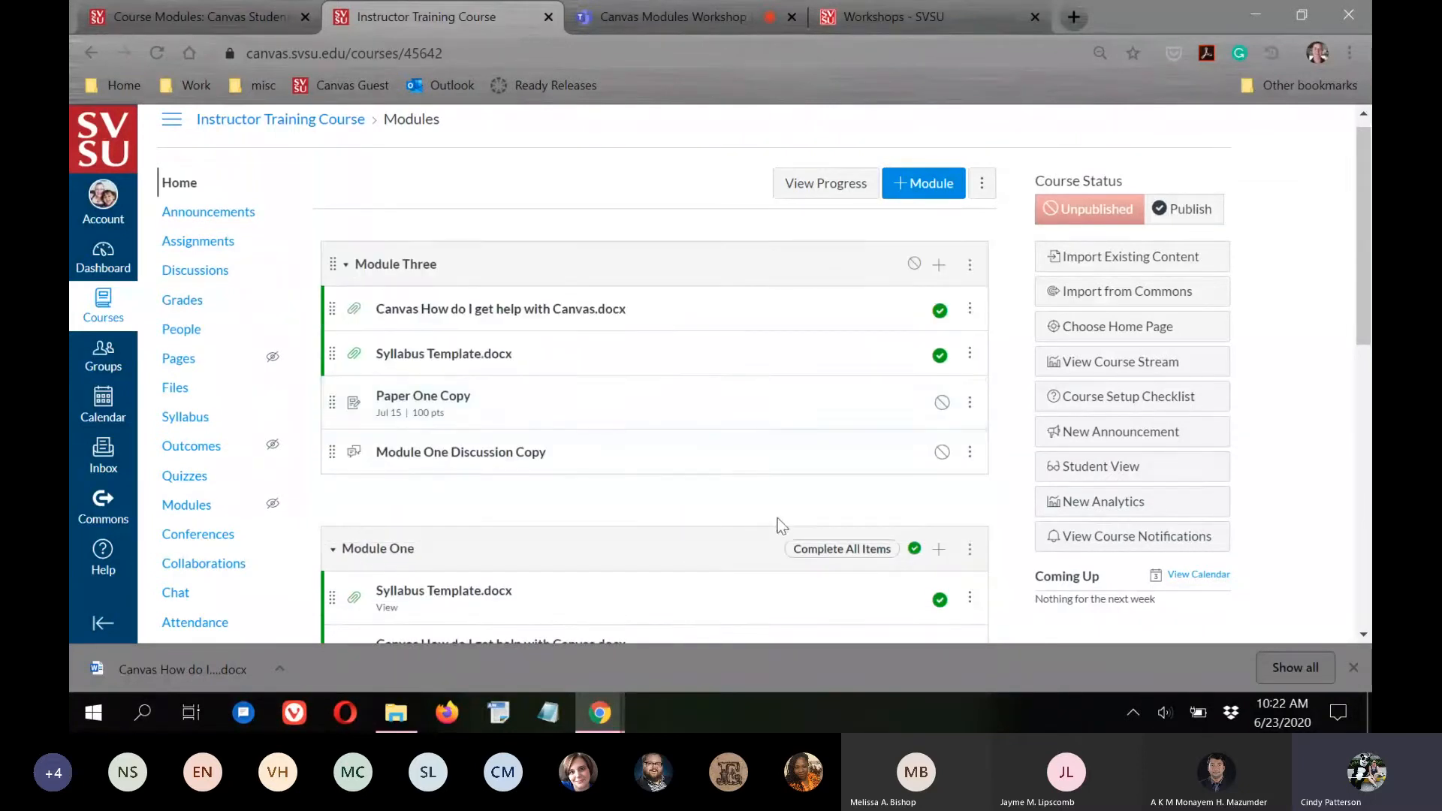
{"action": "scroll", "coordinate": [777, 523], "scroll_direction": "down", "scroll_amount": 4}
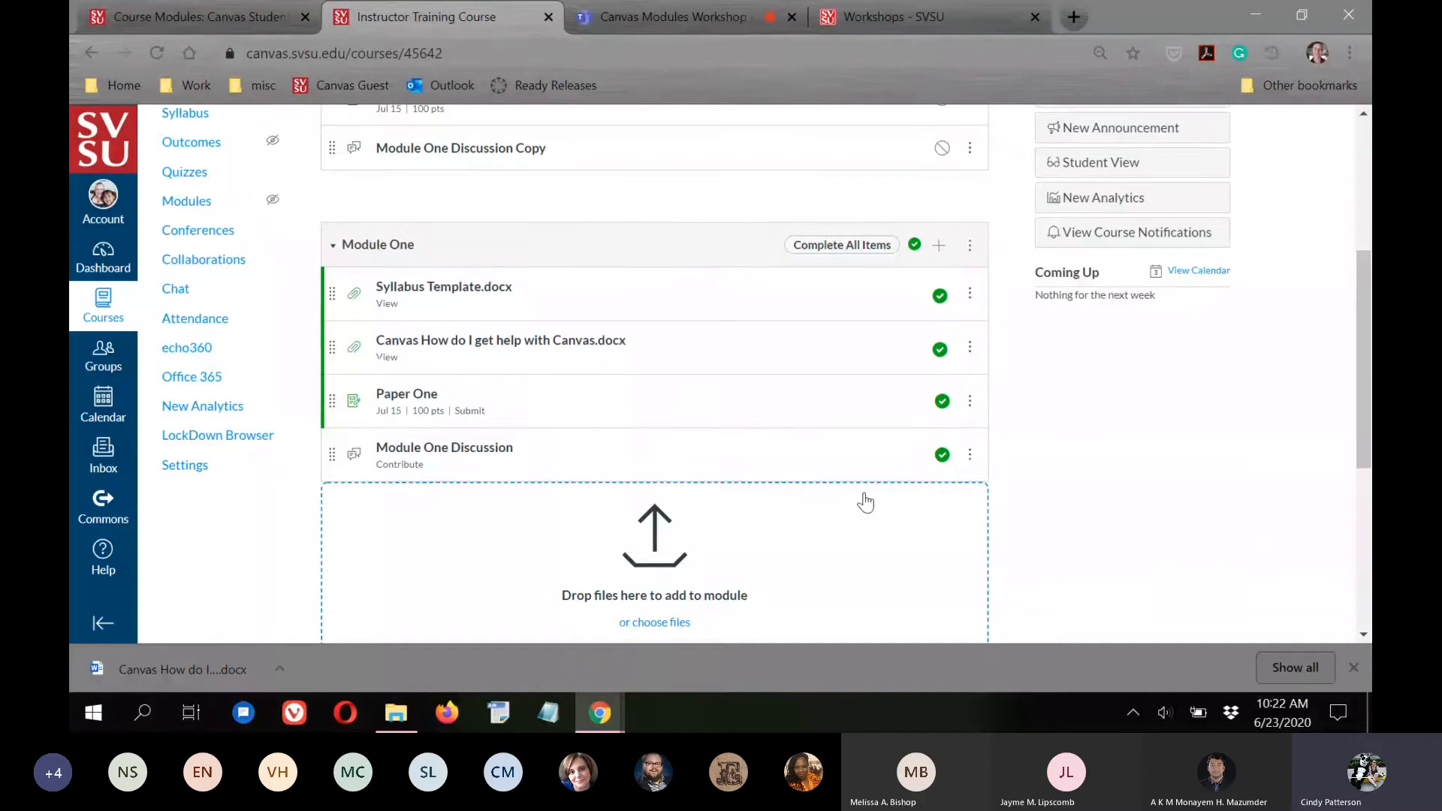
{"action": "scroll", "coordinate": [862, 498], "scroll_direction": "up", "scroll_amount": 5}
{"action": "scroll", "coordinate": [844, 460], "scroll_direction": "down", "scroll_amount": 5}
{"action": "scroll", "coordinate": [802, 433], "scroll_direction": "down", "scroll_amount": 3}
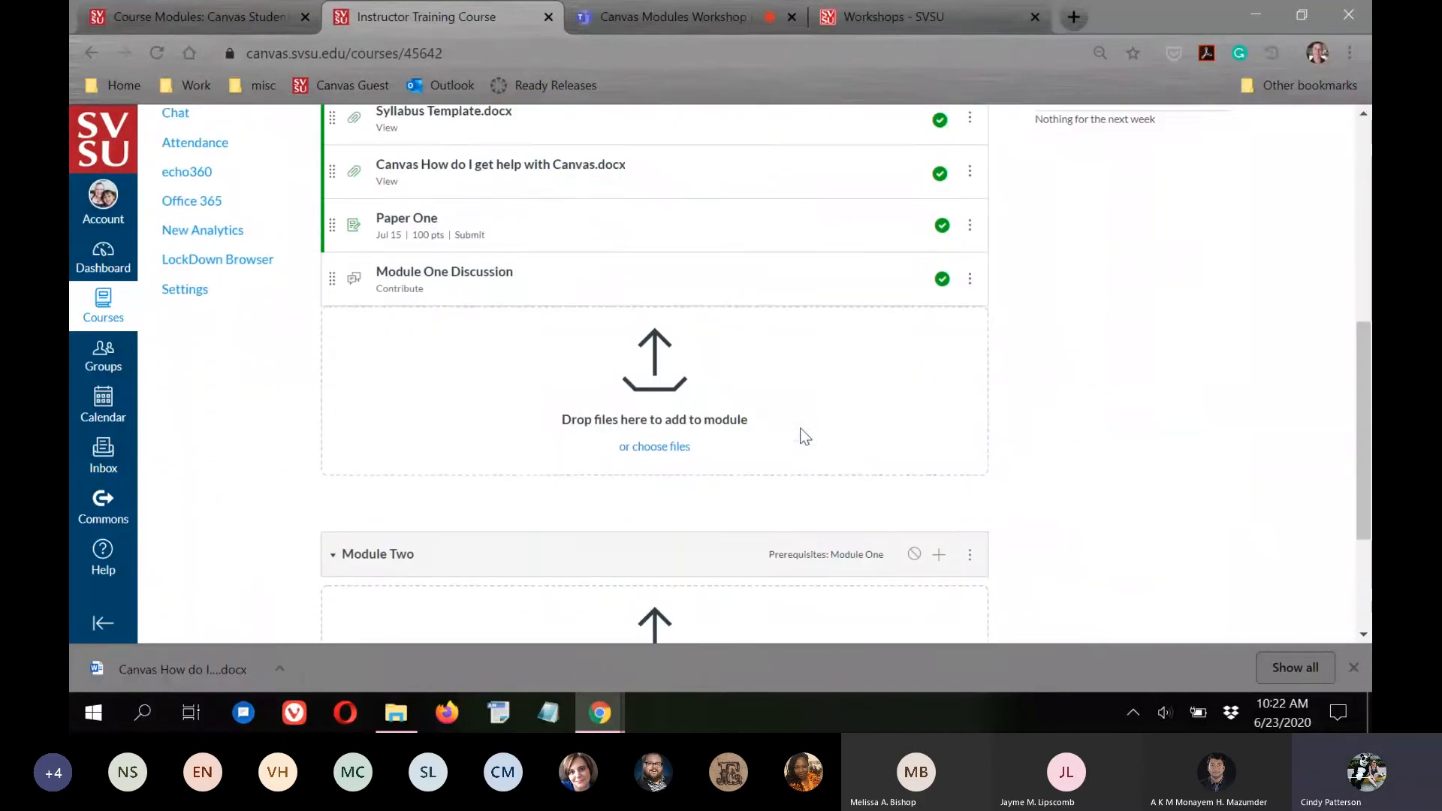
{"action": "scroll", "coordinate": [879, 405], "scroll_direction": "up", "scroll_amount": 4}
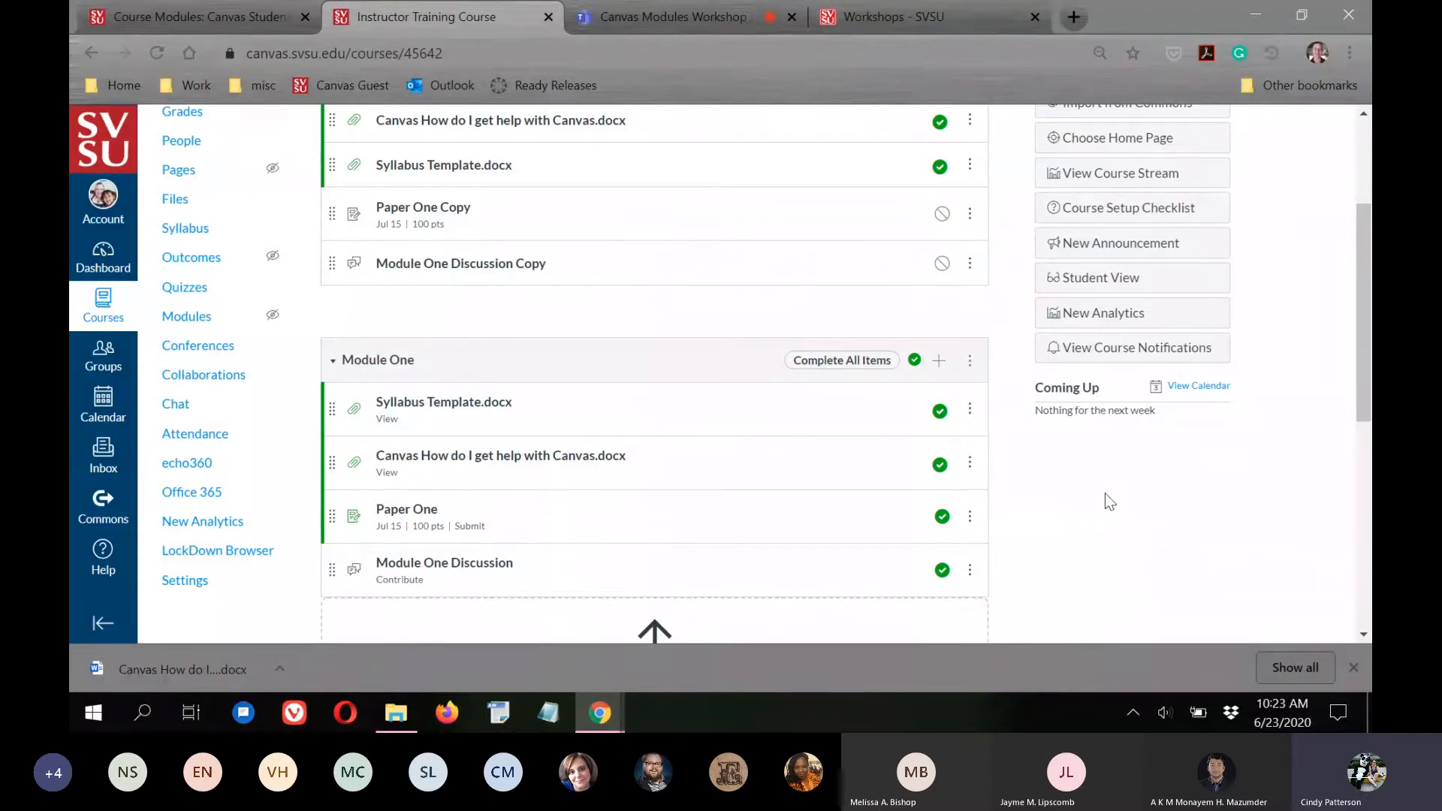
{"action": "scroll", "coordinate": [1168, 520], "scroll_direction": "down", "scroll_amount": 2}
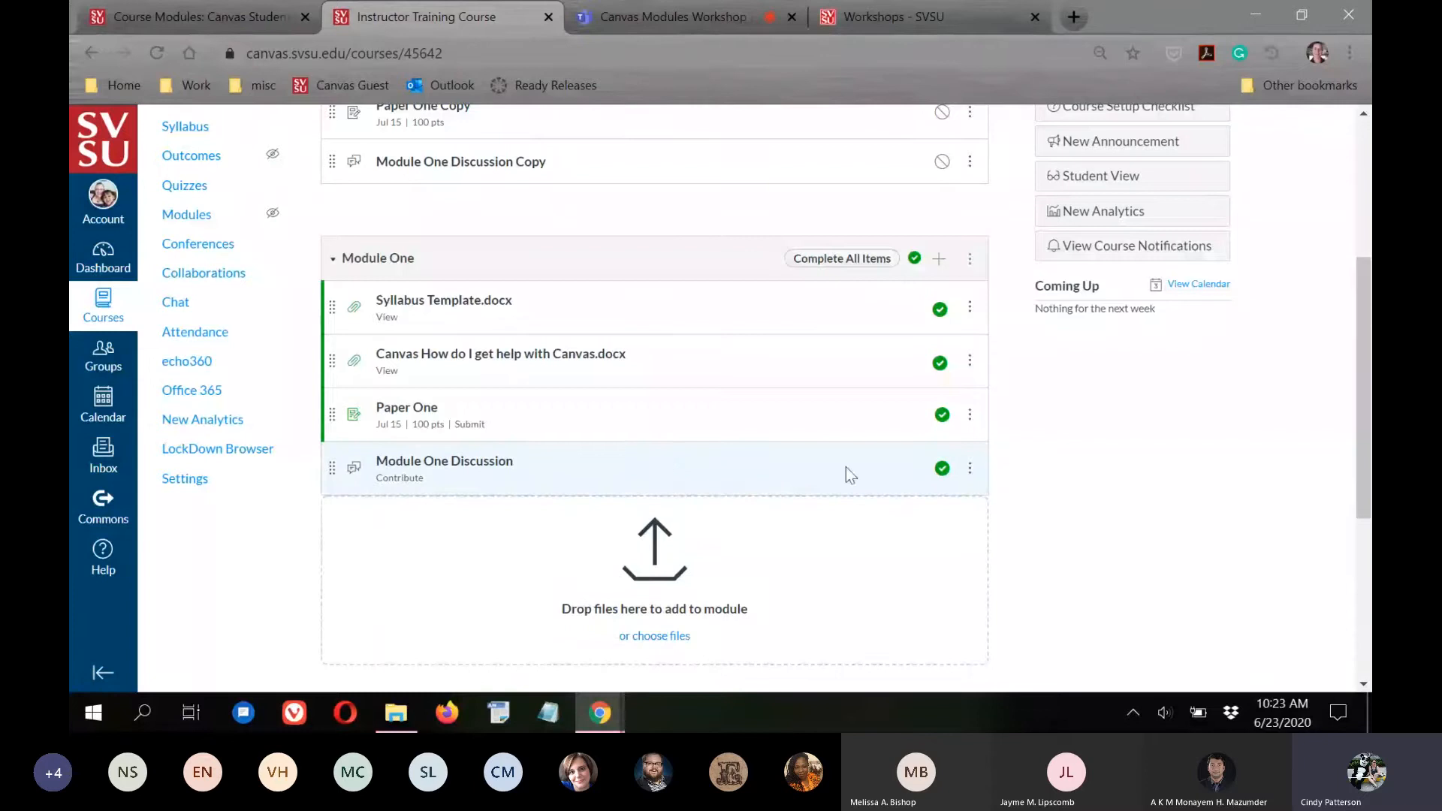
{"action": "scroll", "coordinate": [1101, 504], "scroll_direction": "up", "scroll_amount": 1}
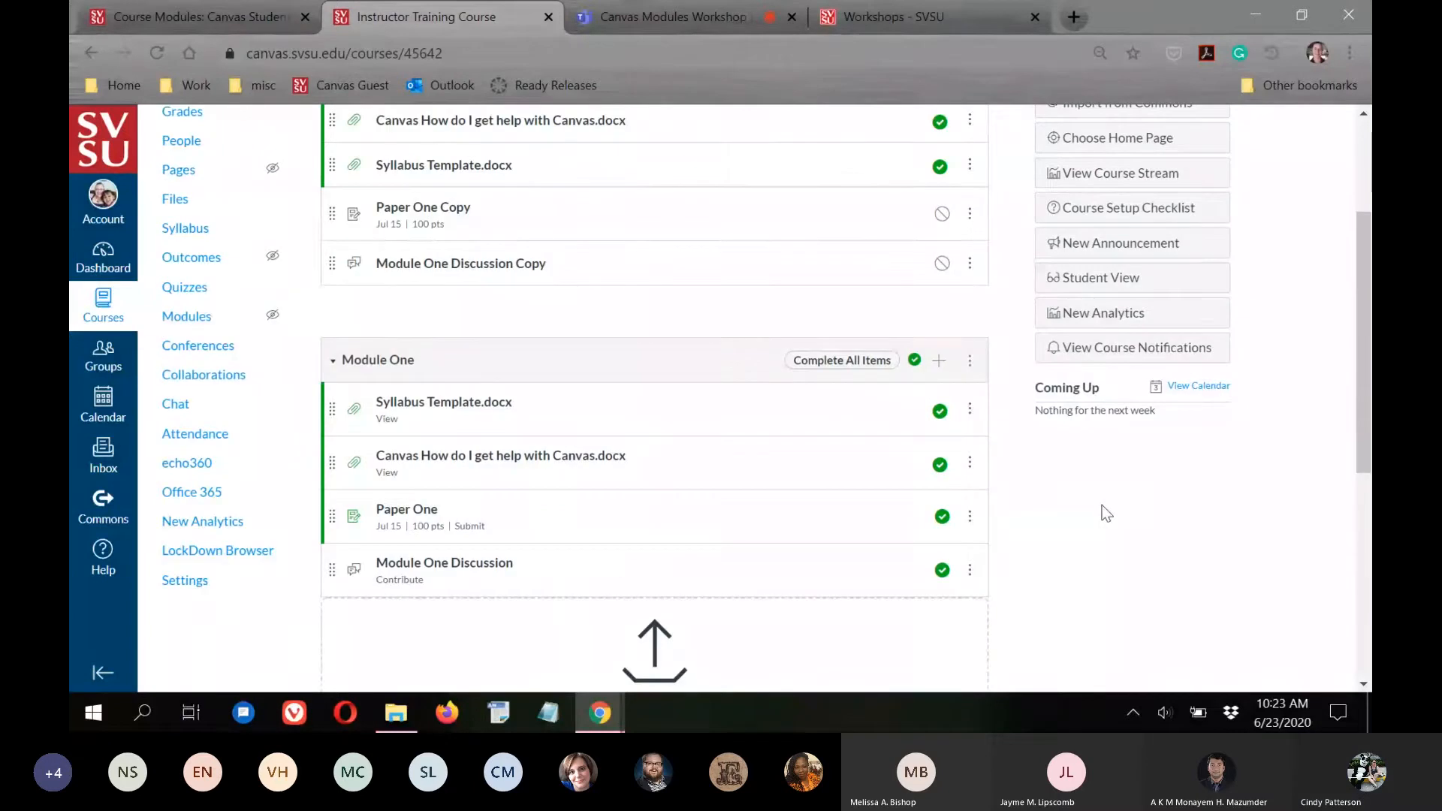
{"action": "scroll", "coordinate": [1104, 511], "scroll_direction": "up", "scroll_amount": 2}
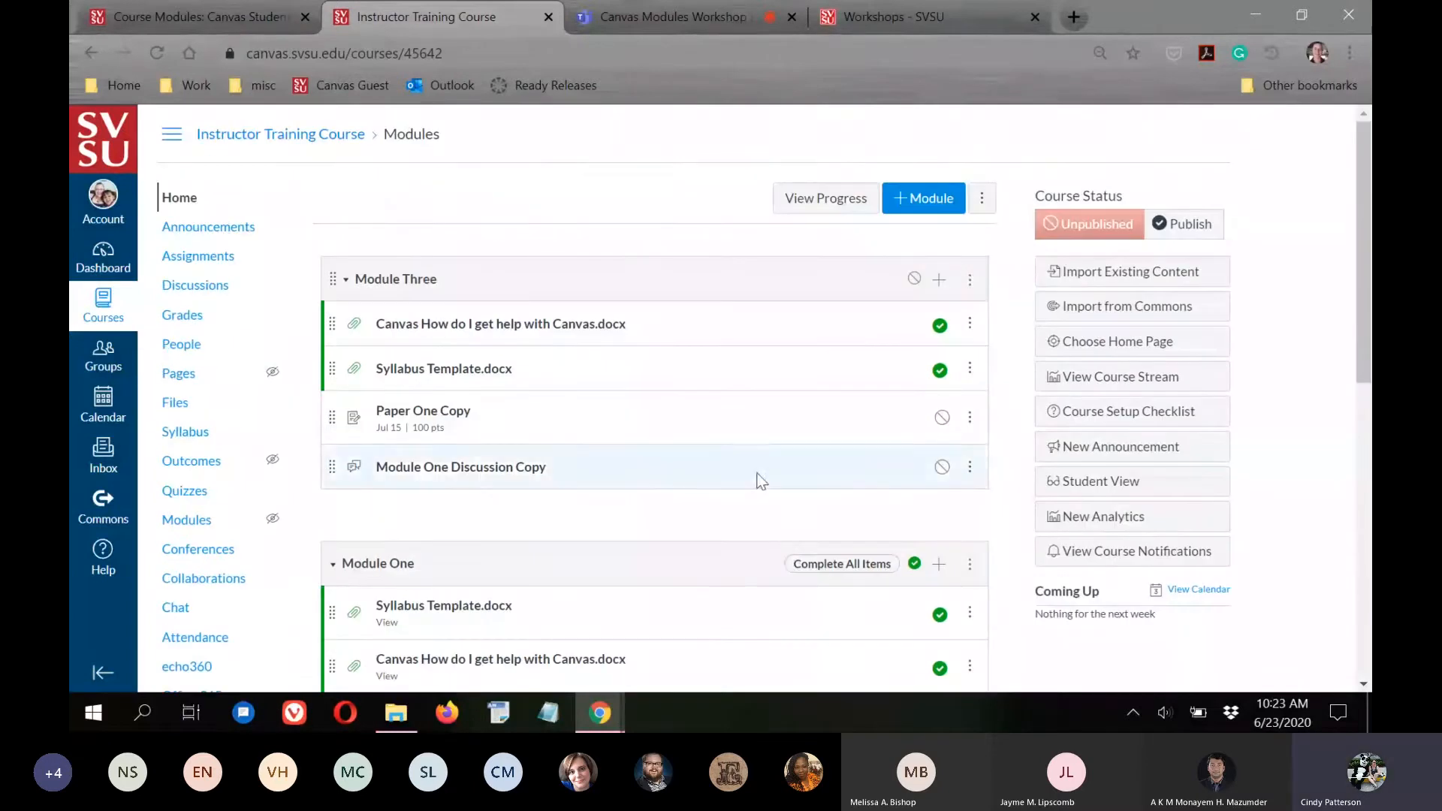
Switch to Firefox and open the Canvas login page at canvas.svsu.edu/login/canvas.
{"action": "left_click", "coordinate": [446, 714]}
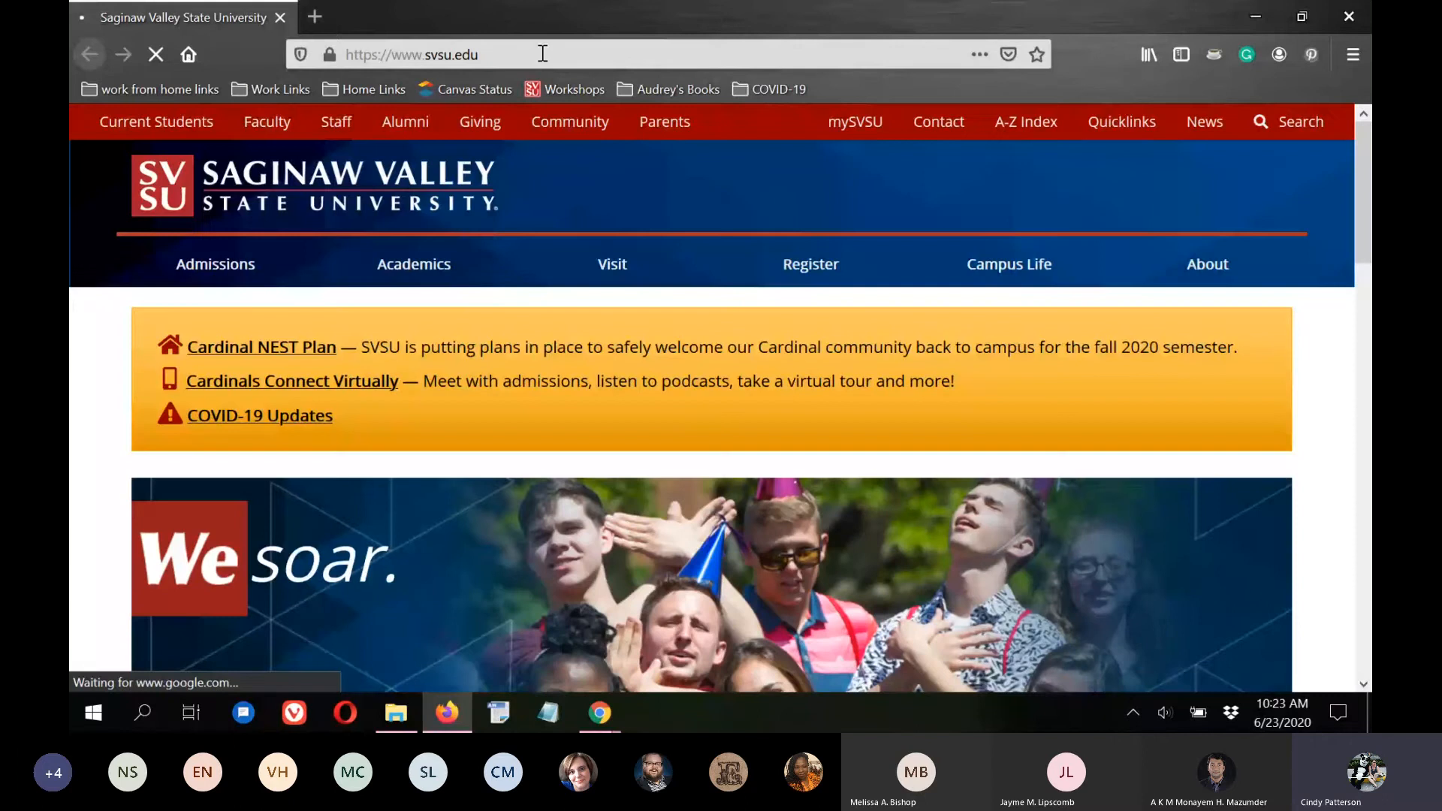
{"action": "left_click", "coordinate": [541, 51]}
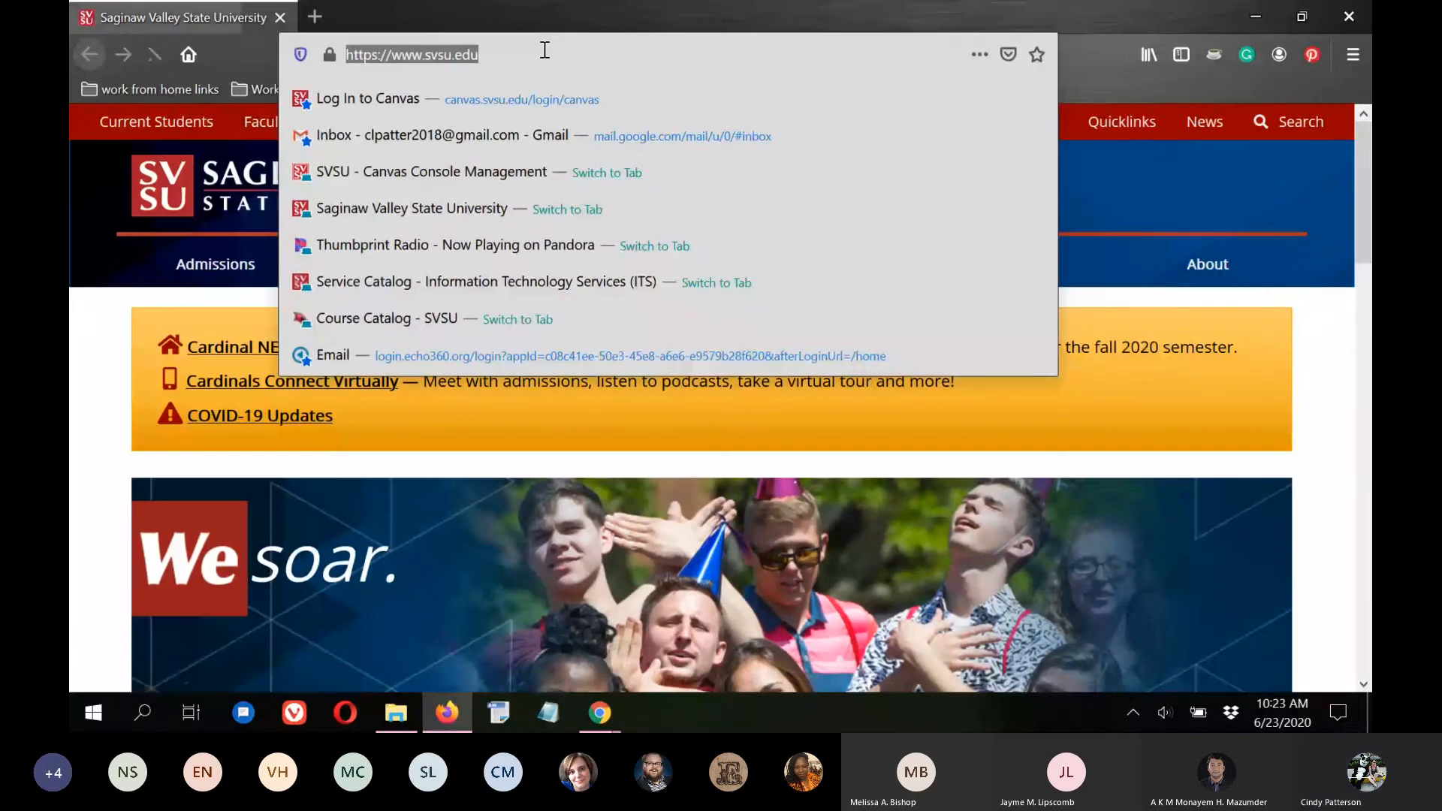
{"action": "type", "text": "canvas.svs"}
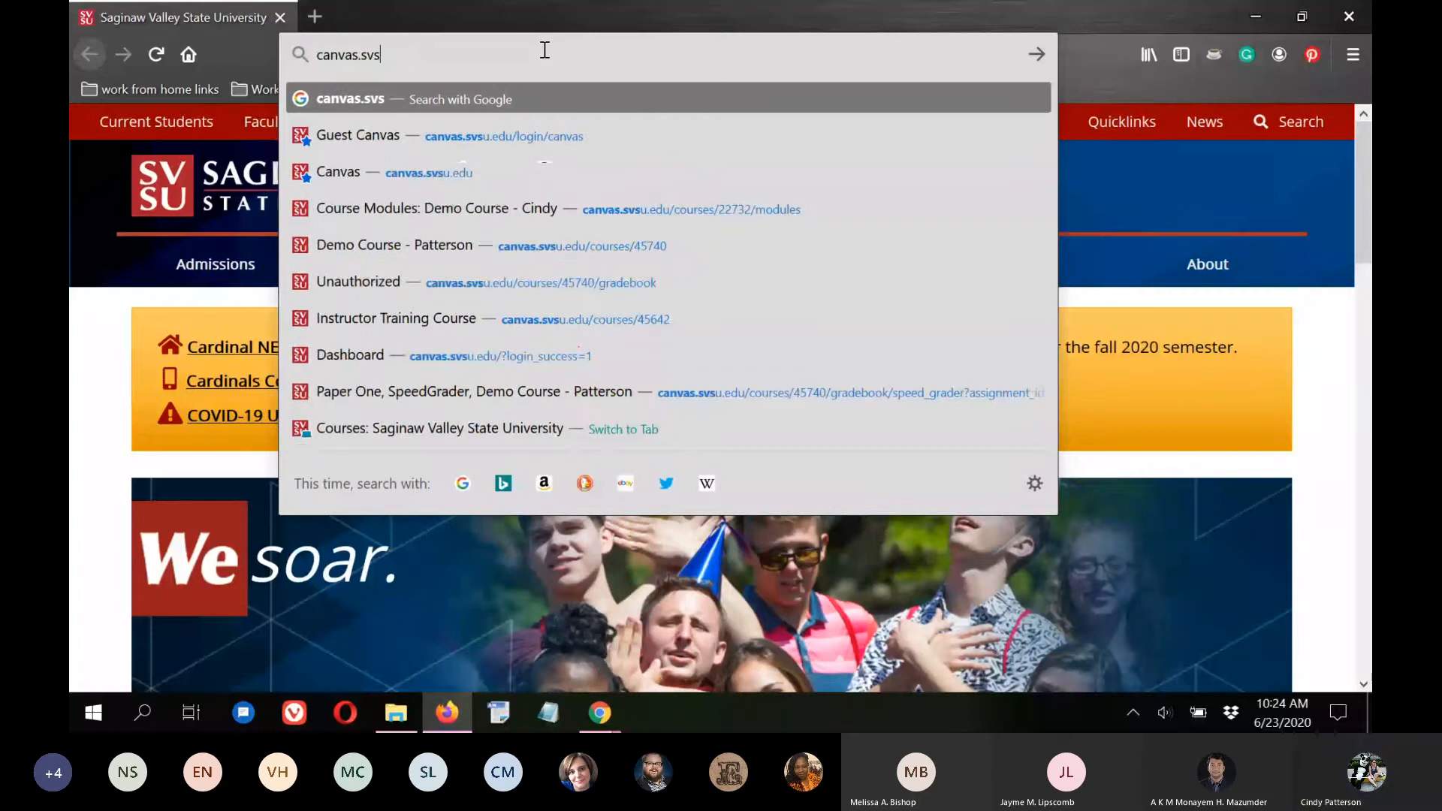
{"action": "type", "text": "u.edu/"}
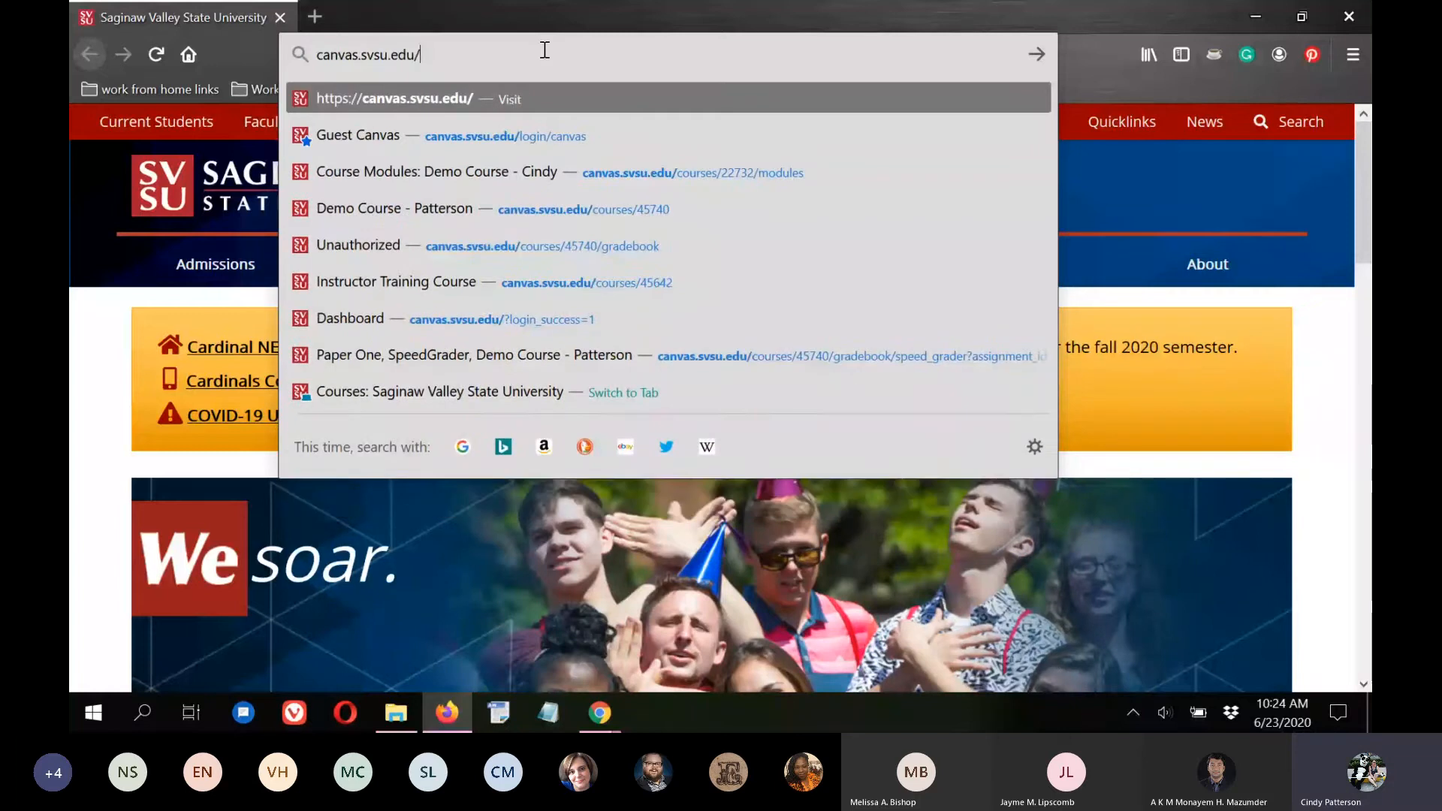
{"action": "type", "text": "login/canvas"}
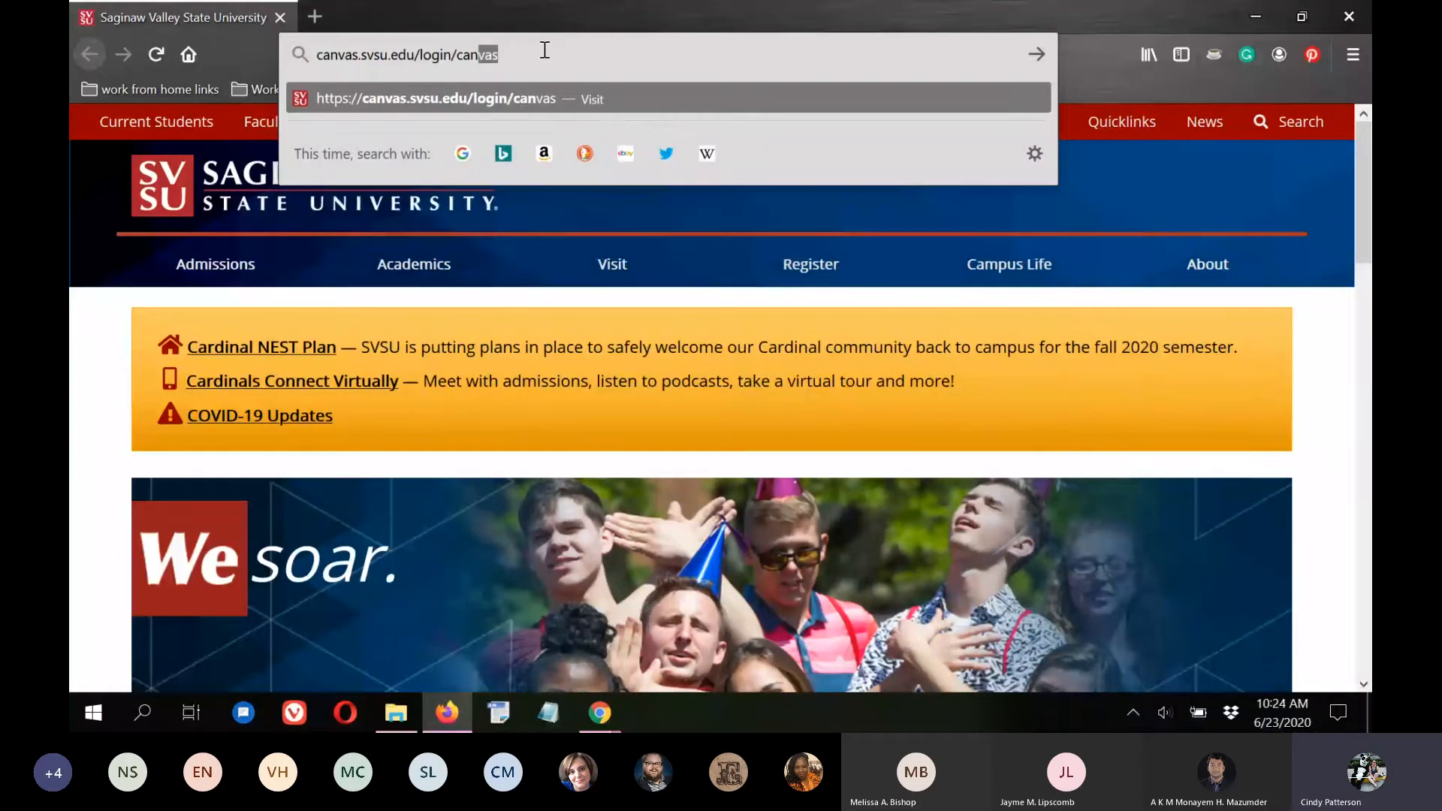
{"action": "key", "text": "Return"}
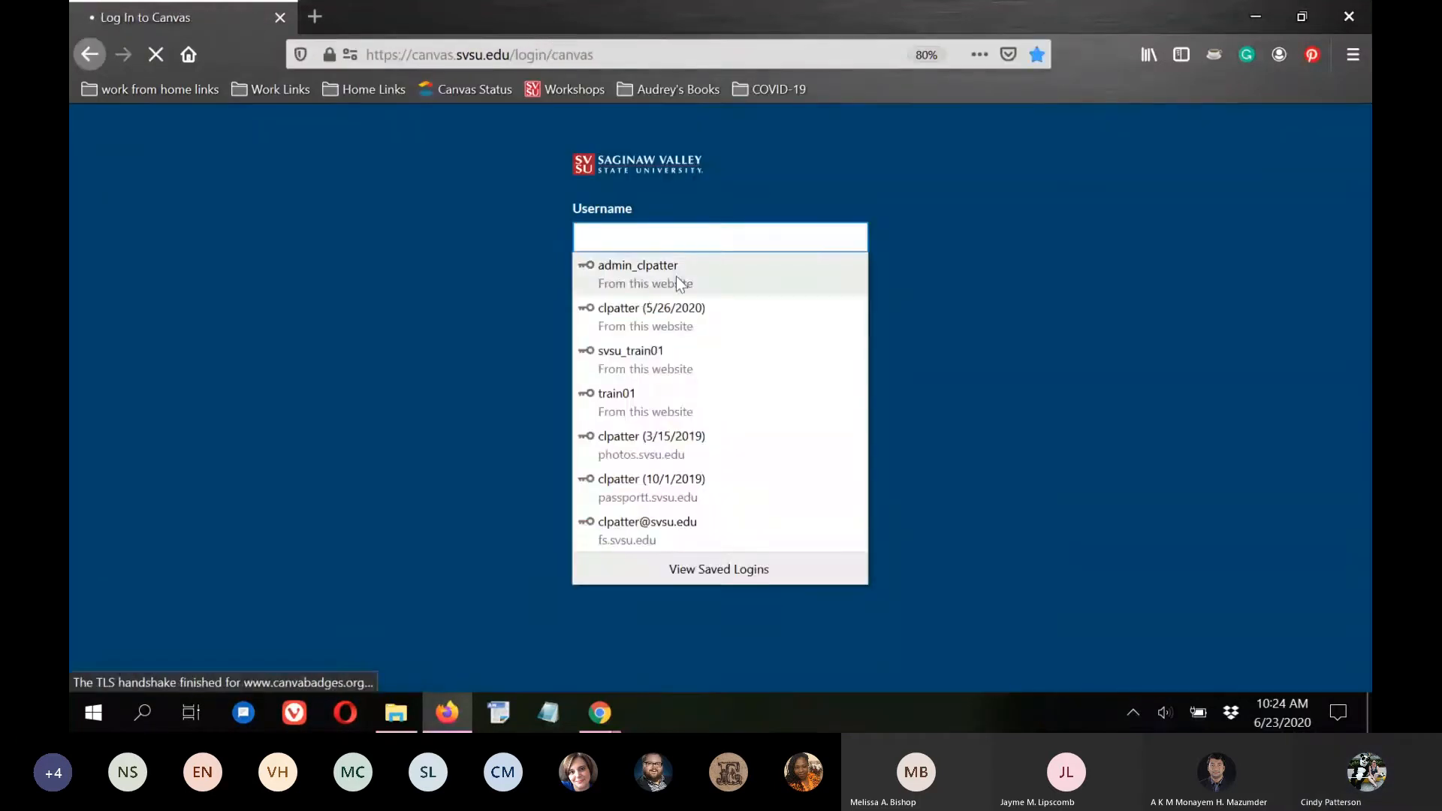
Log in with the saved admin username and password, and open the Canvas Student Training Course from the dashboard.
{"action": "left_click", "coordinate": [675, 278]}
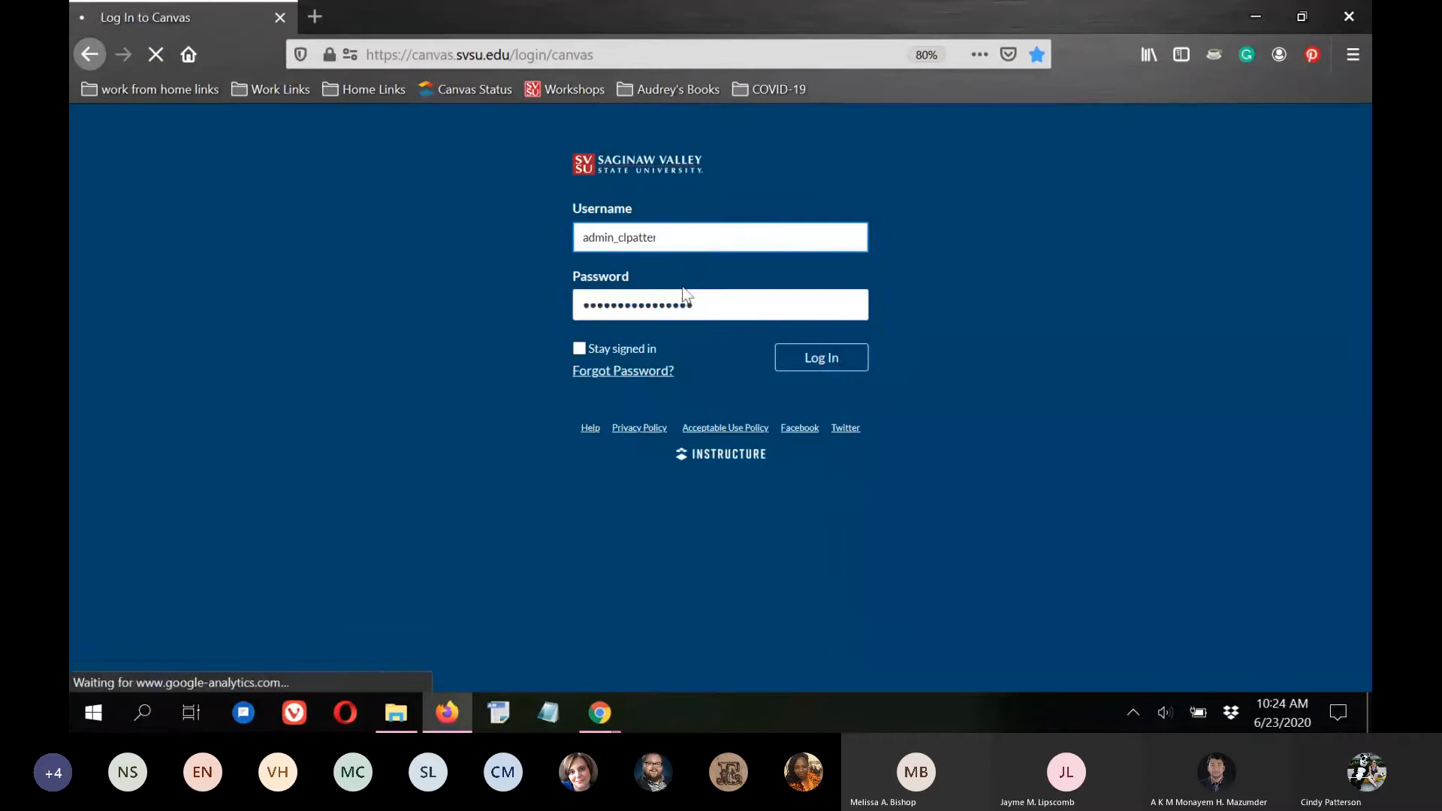
{"action": "left_click", "coordinate": [825, 347]}
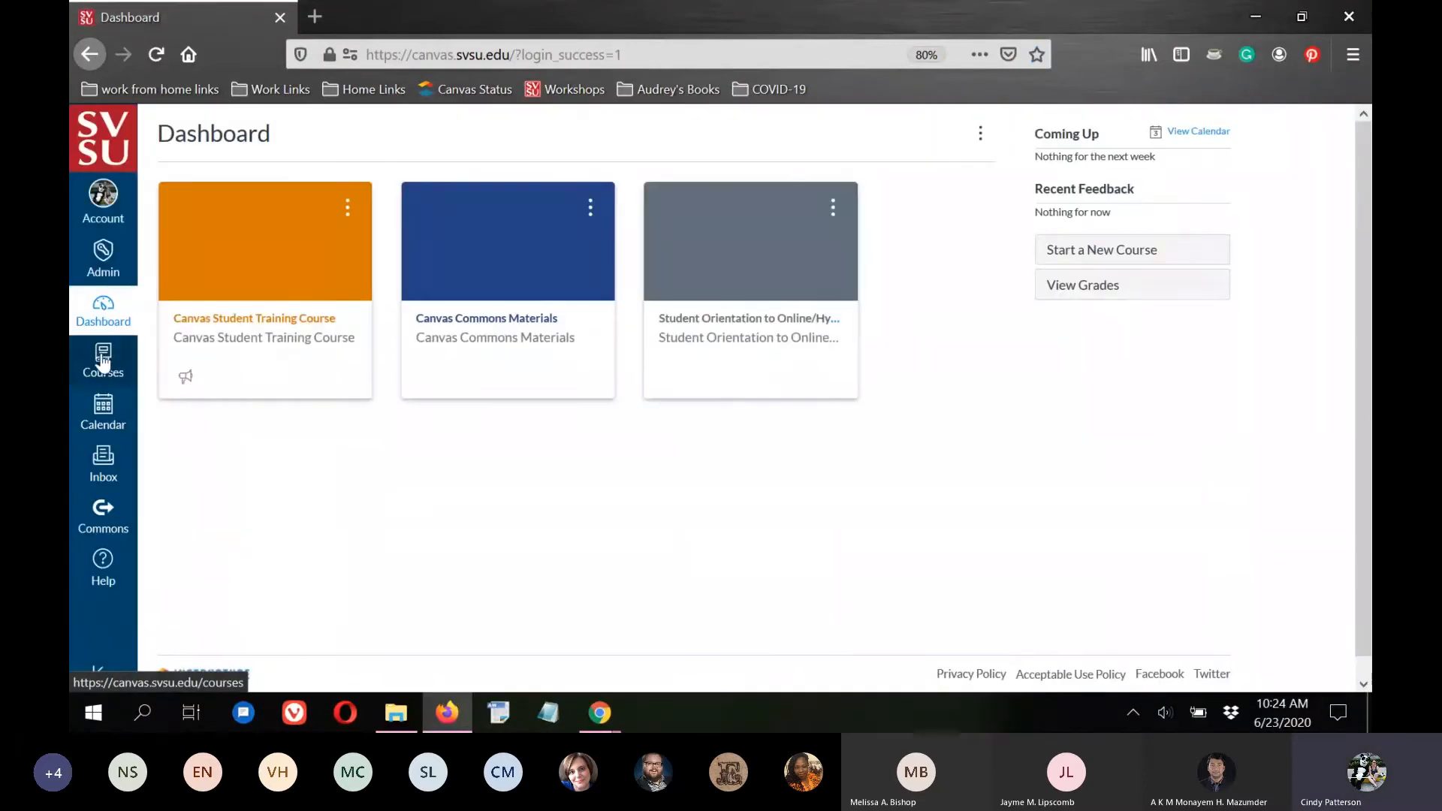
{"action": "left_click", "coordinate": [242, 319]}
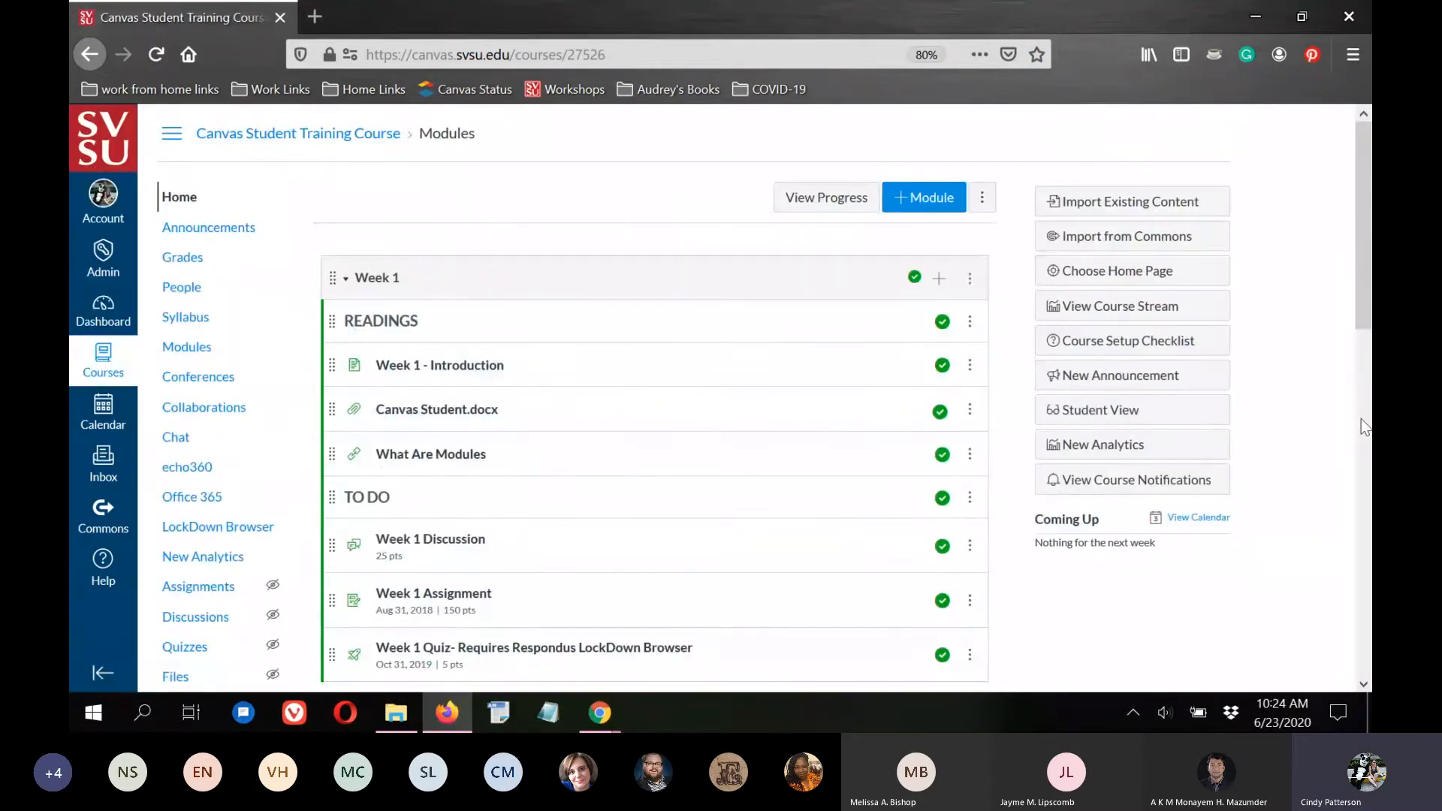
Review the instructor view of the Week 1, Week 2 and Week 3 modules, including their items, requirements and prerequisites.
{"action": "scroll", "coordinate": [429, 249], "scroll_direction": "down", "scroll_amount": 2}
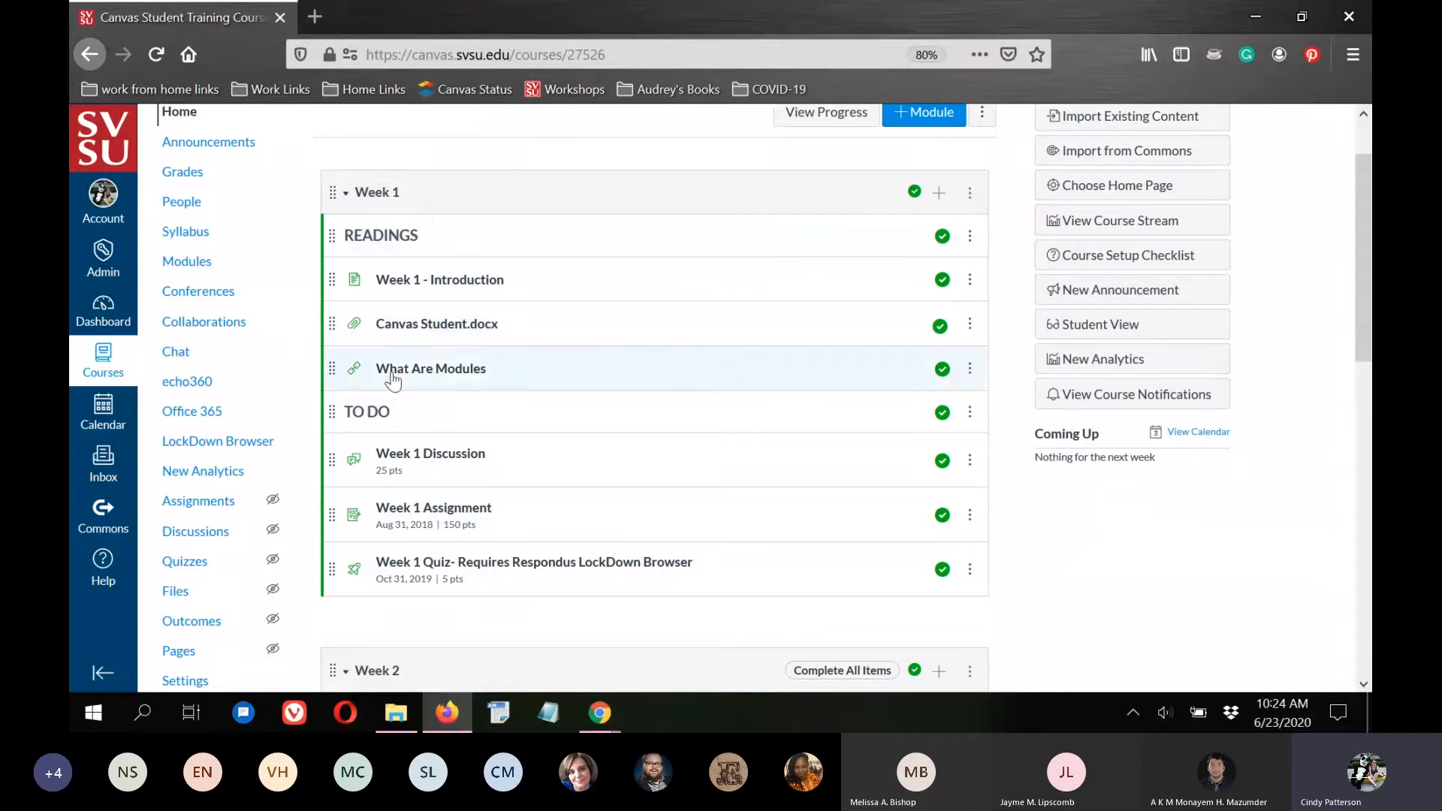
{"action": "scroll", "coordinate": [961, 539], "scroll_direction": "down", "scroll_amount": 1}
{"action": "scroll", "coordinate": [962, 539], "scroll_direction": "down", "scroll_amount": 5}
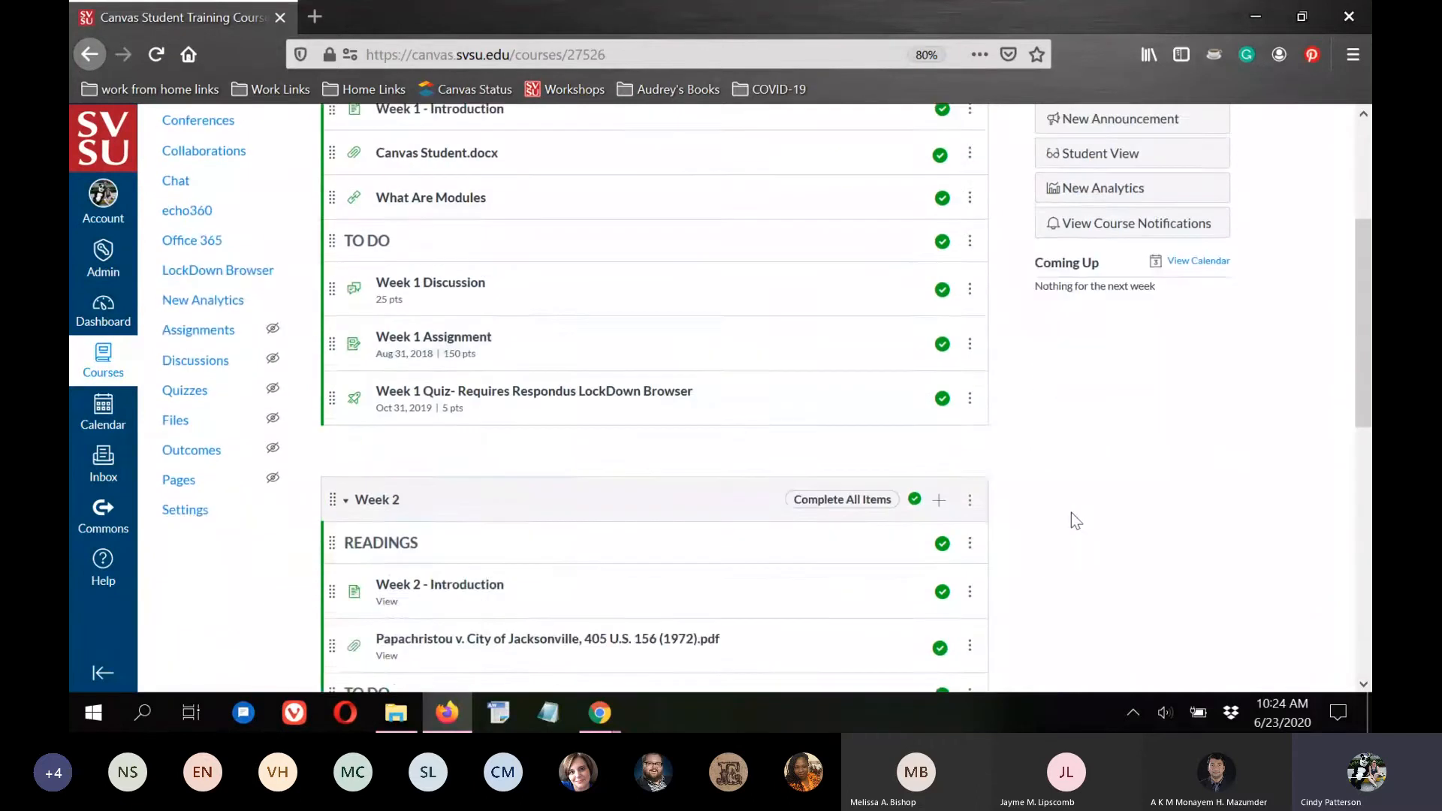
{"action": "scroll", "coordinate": [1044, 351], "scroll_direction": "down", "scroll_amount": 4}
{"action": "scroll", "coordinate": [1040, 352], "scroll_direction": "up", "scroll_amount": 4}
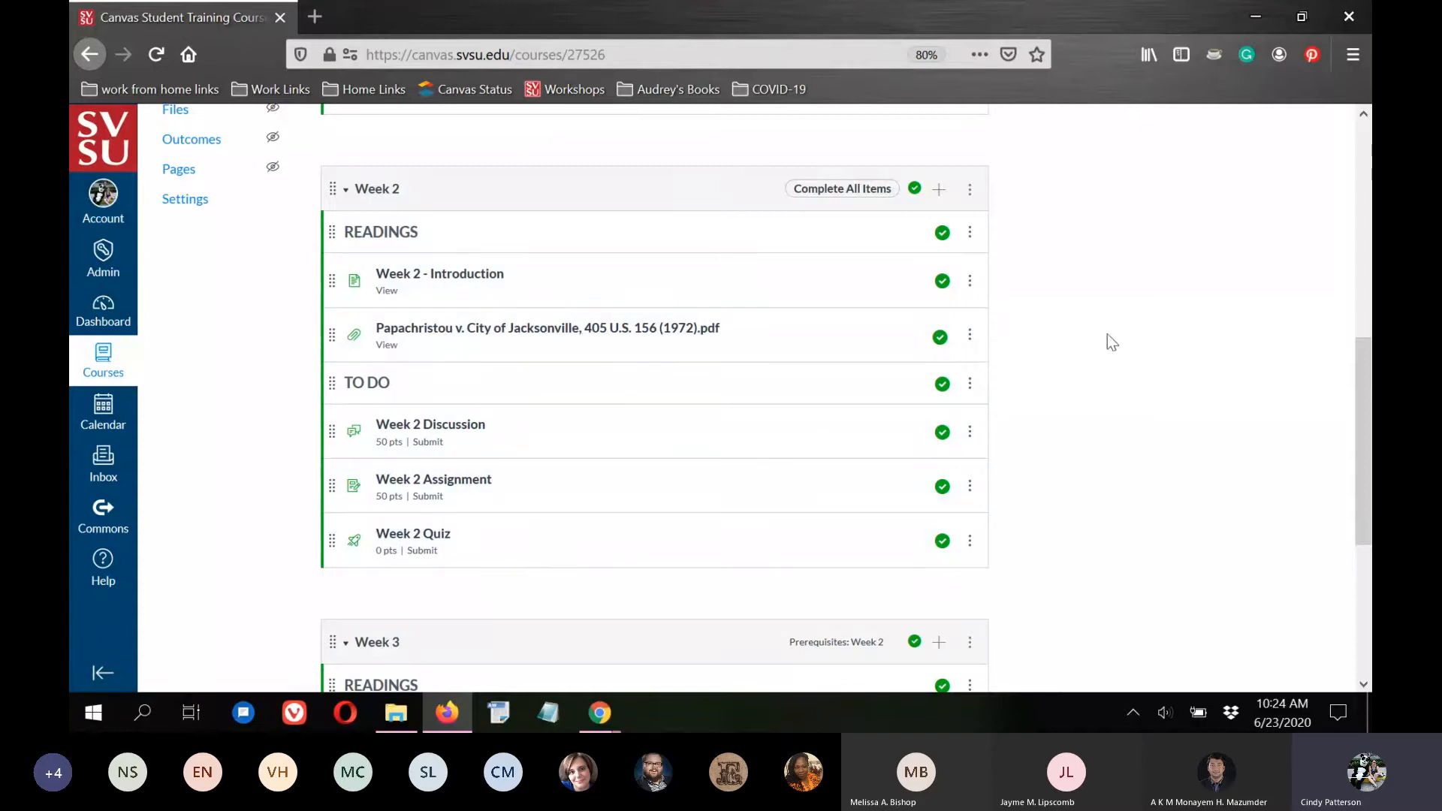
{"action": "scroll", "coordinate": [1111, 311], "scroll_direction": "down", "scroll_amount": 2}
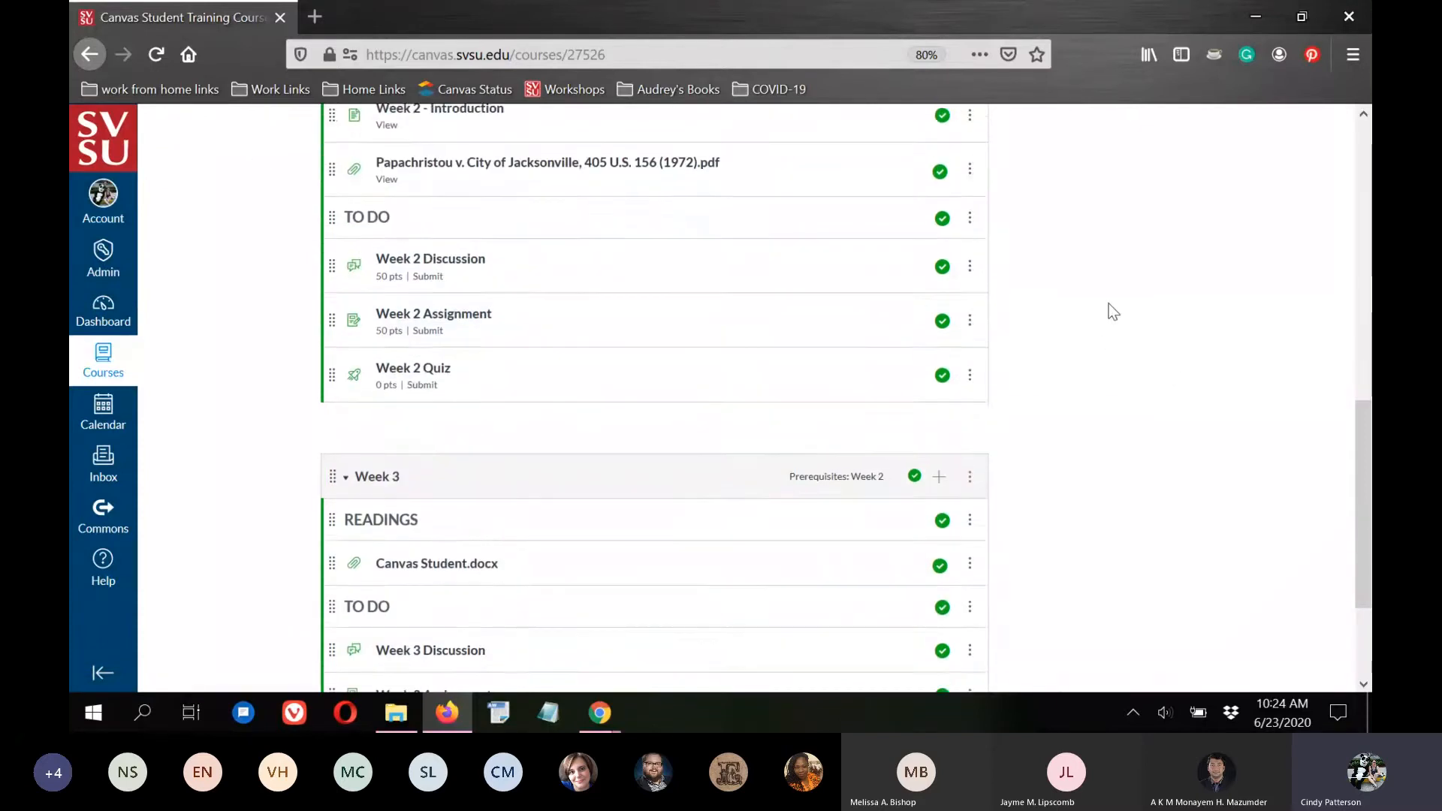
{"action": "scroll", "coordinate": [1100, 305], "scroll_direction": "down", "scroll_amount": 2}
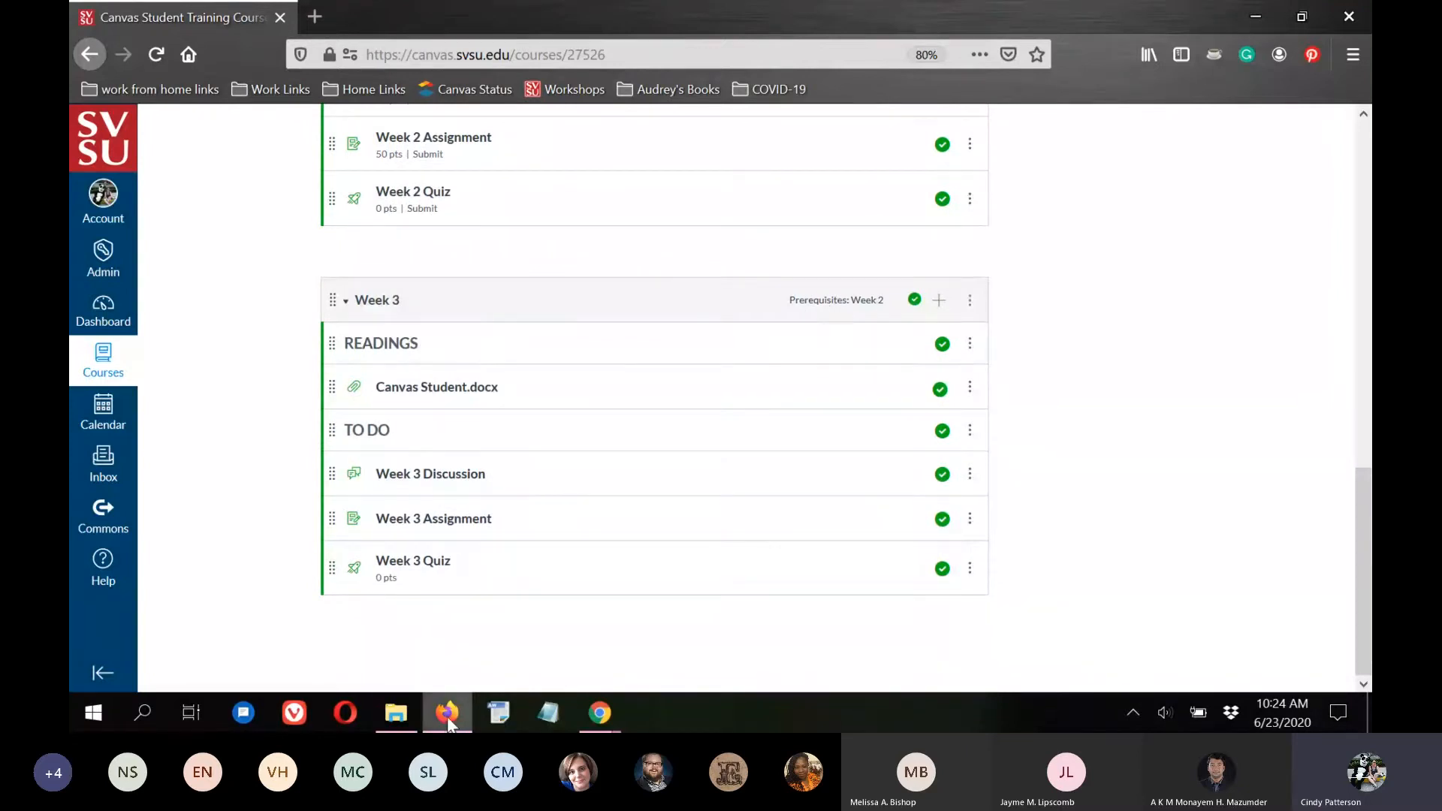
Switch to Chrome and examine the student view of the Canvas Student Training Course modules, checking item availability in Weeks 1 to 3.
{"action": "mouse_move", "coordinate": [600, 714]}
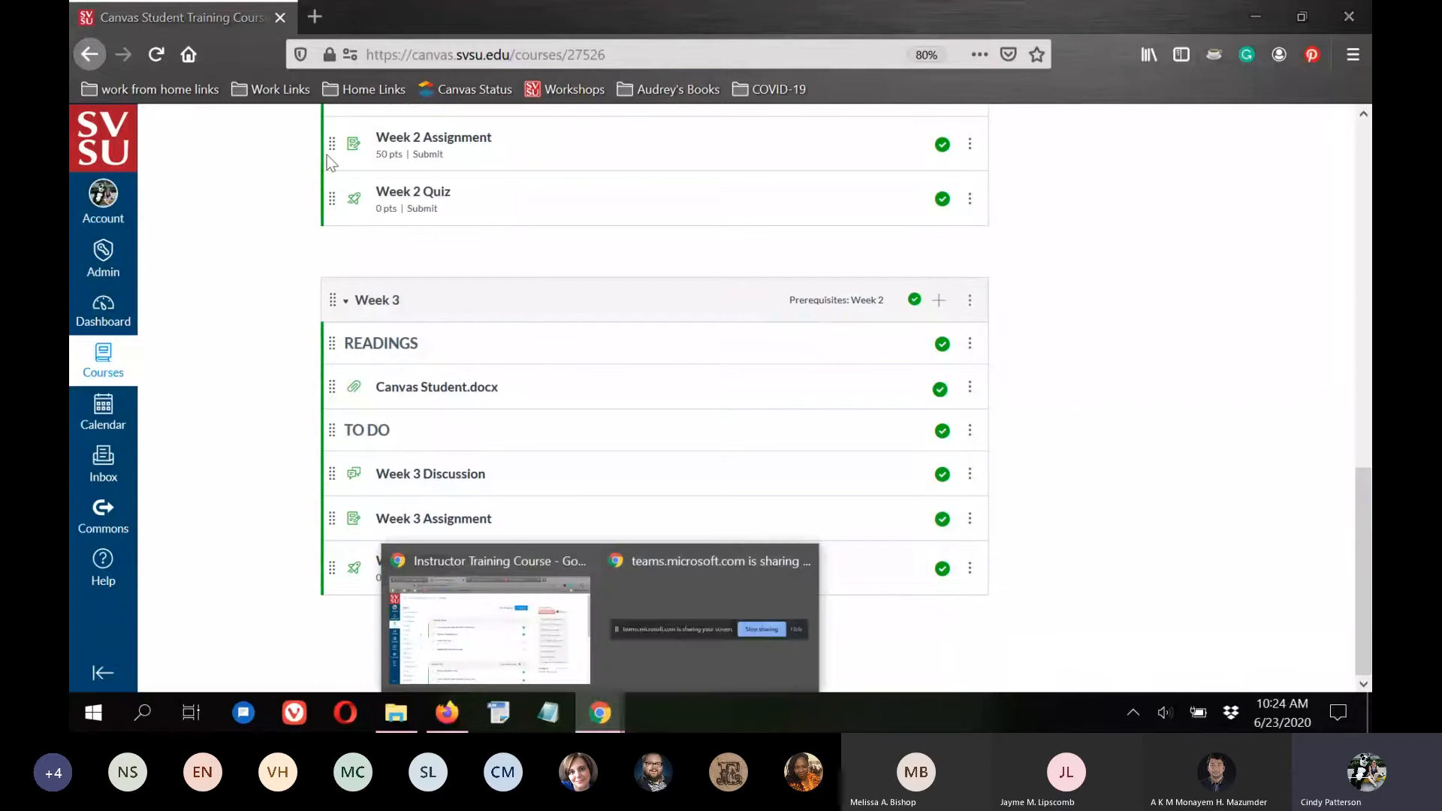
{"action": "left_click", "coordinate": [468, 575]}
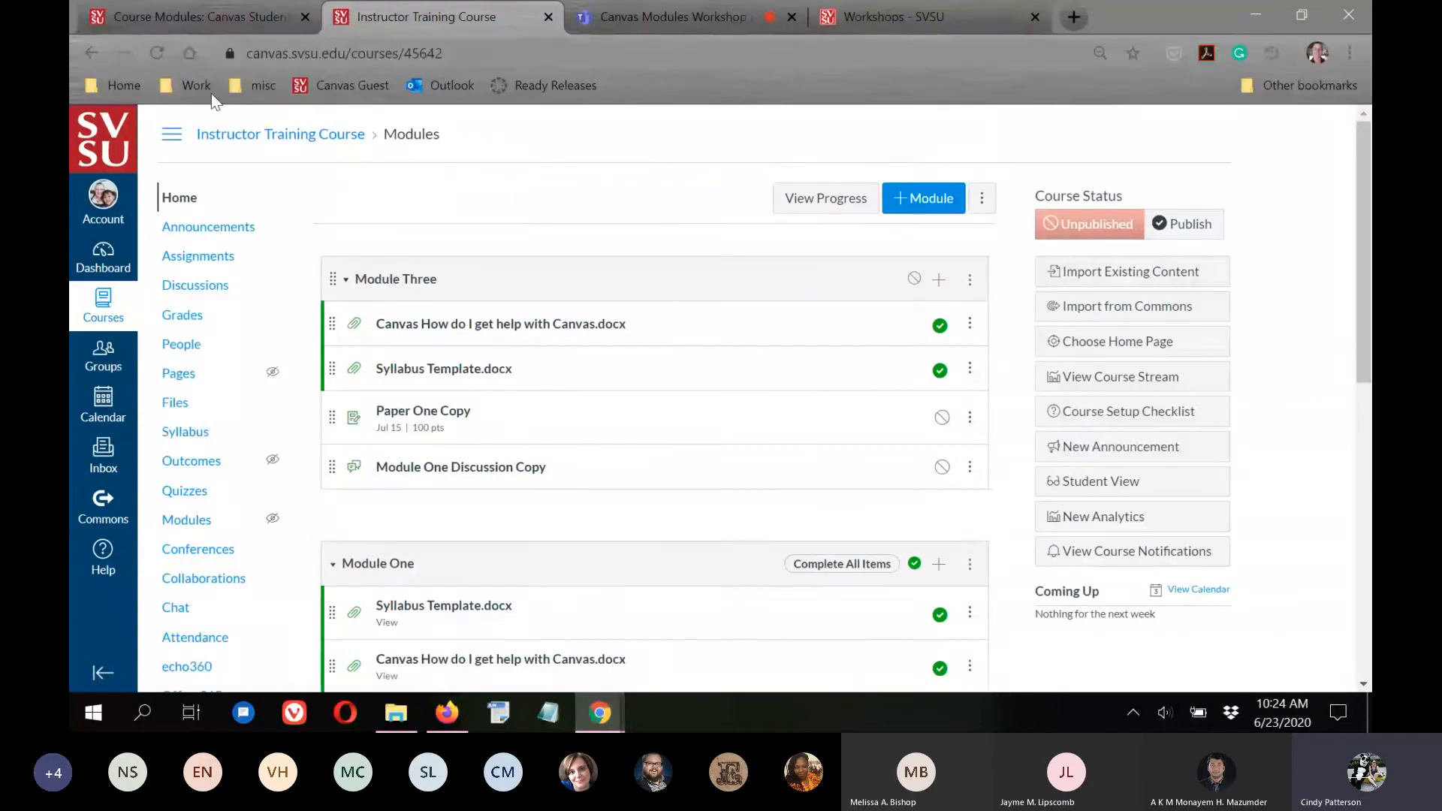
{"action": "left_click", "coordinate": [188, 20]}
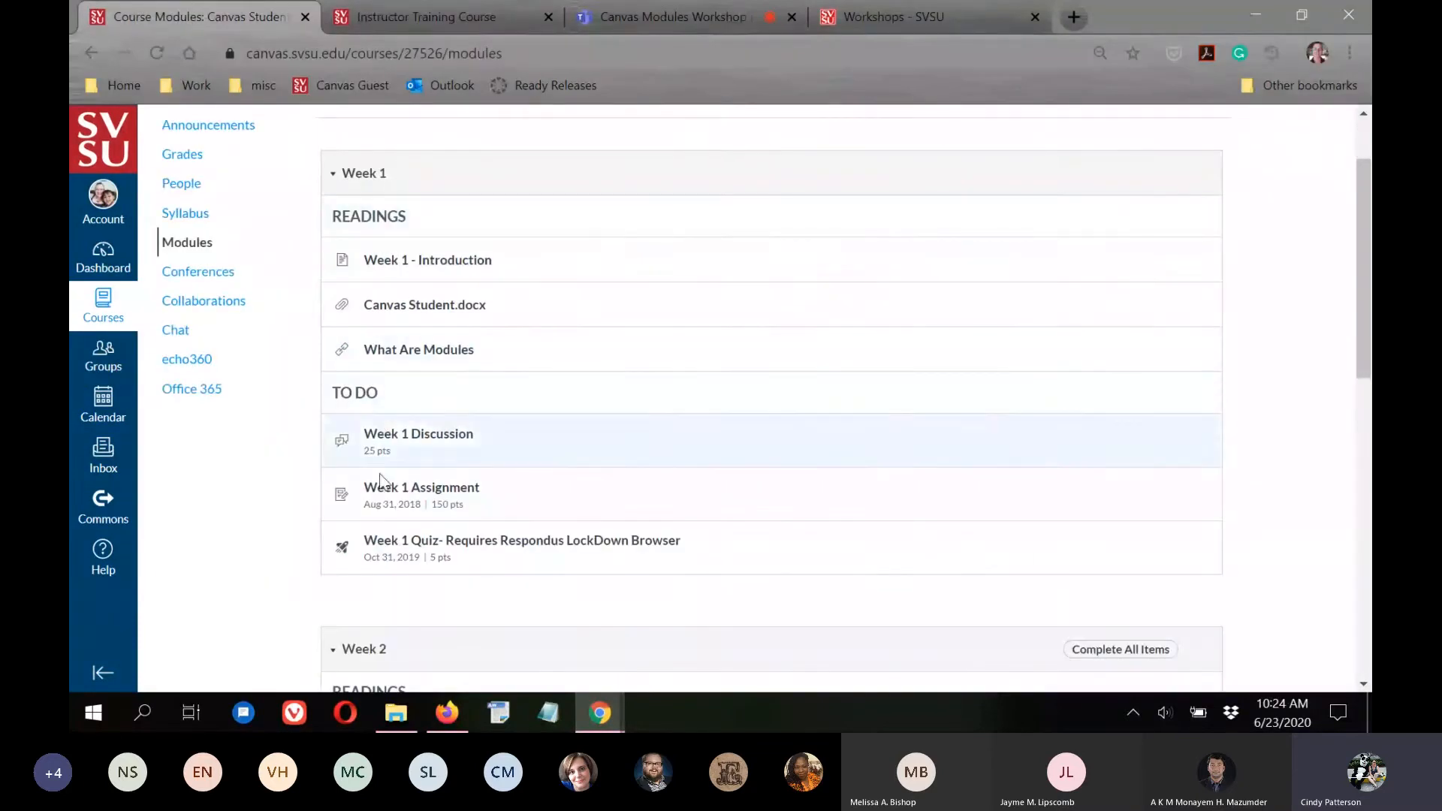
{"action": "scroll", "coordinate": [825, 223], "scroll_direction": "down", "scroll_amount": 4}
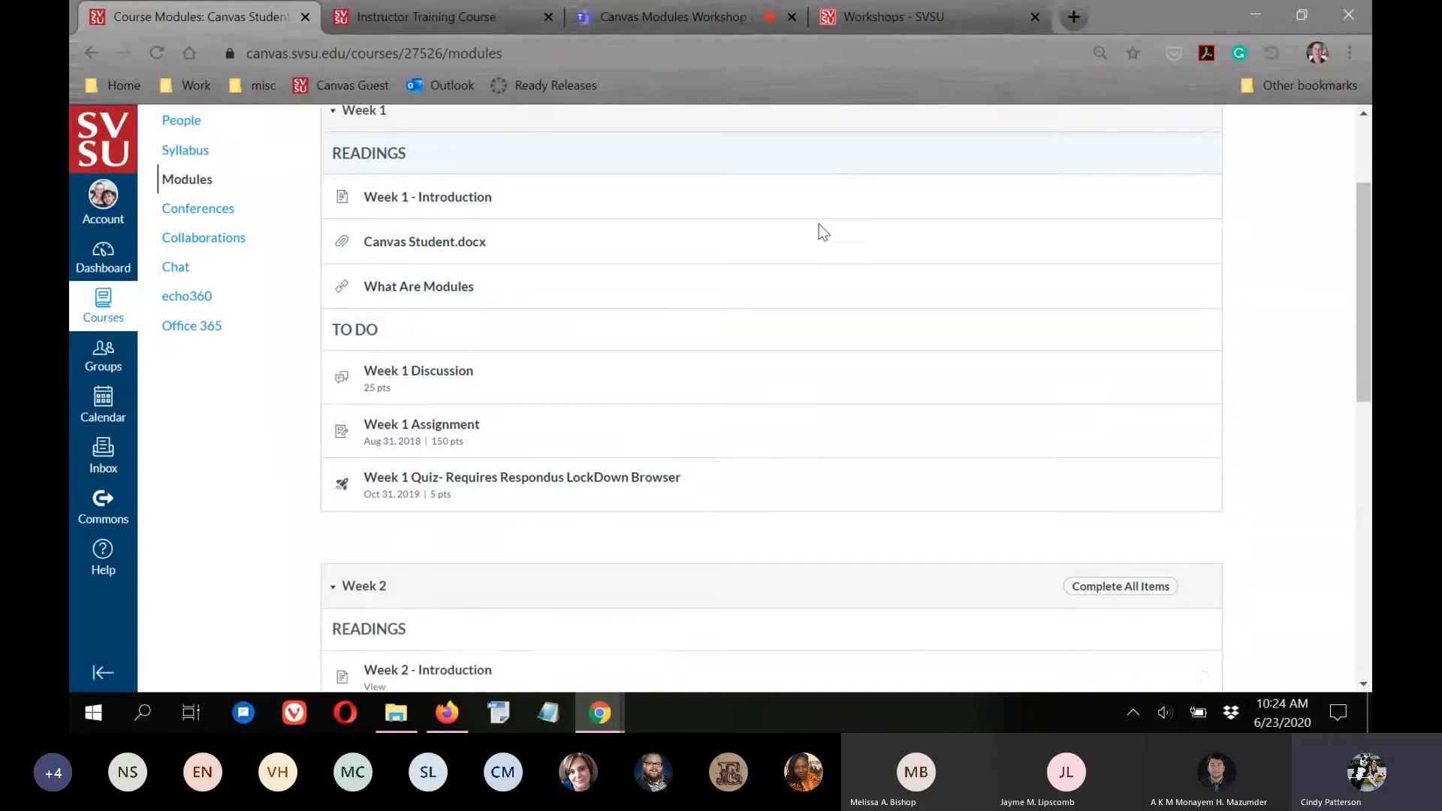
{"action": "scroll", "coordinate": [816, 225], "scroll_direction": "down", "scroll_amount": 3}
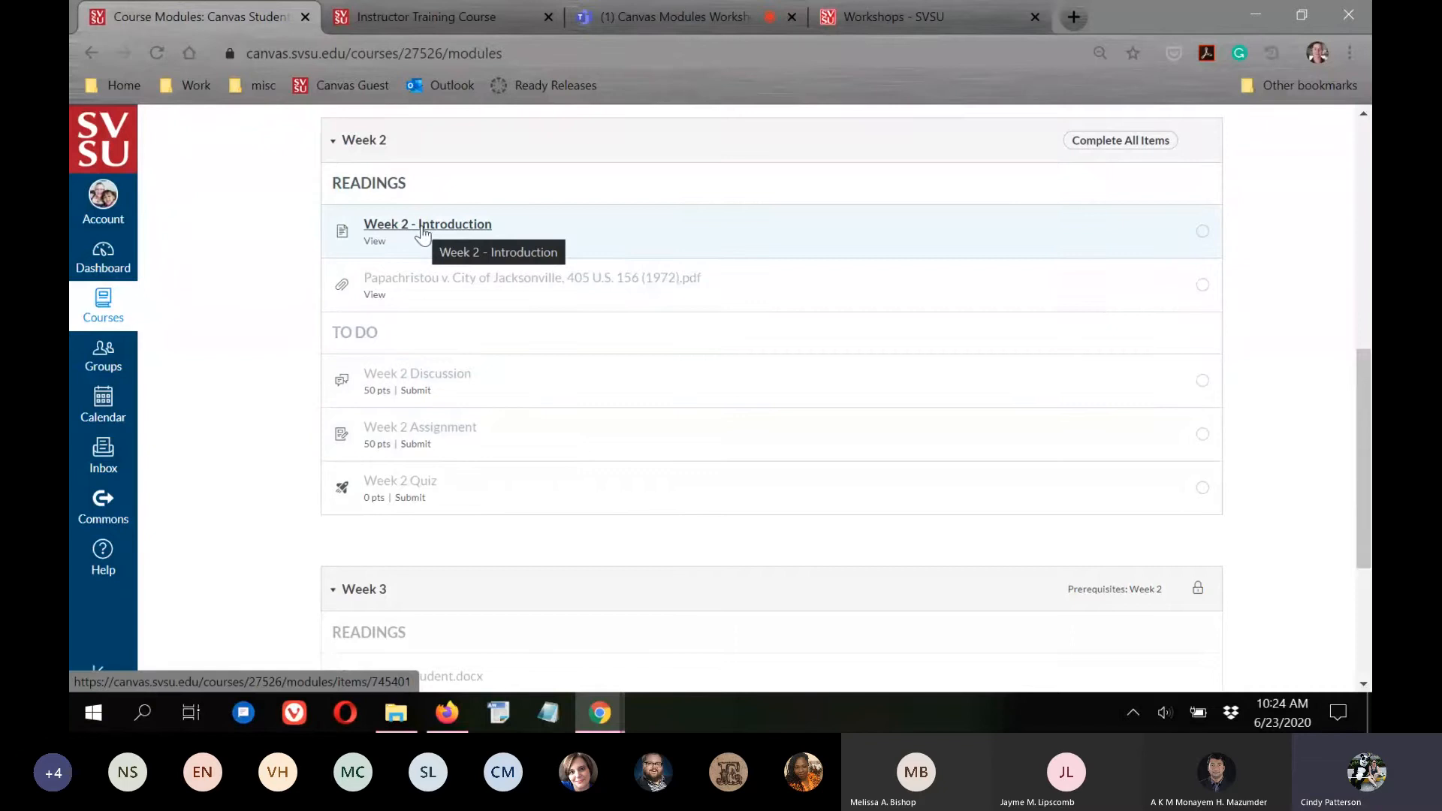
{"action": "left_click_drag", "start_coordinate": [1351, 353], "coordinate": [1351, 460]}
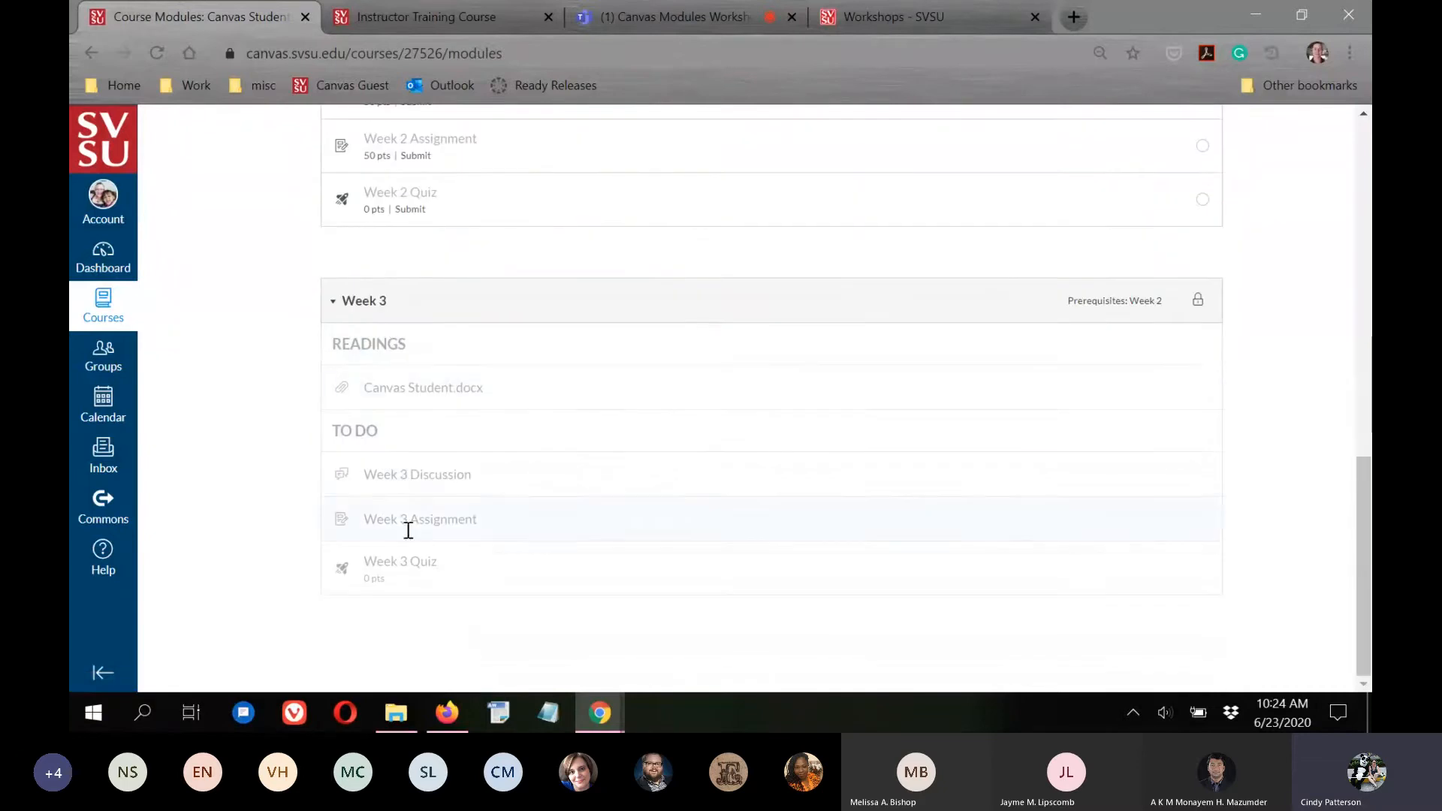
{"action": "scroll", "coordinate": [1274, 306], "scroll_direction": "up", "scroll_amount": 4}
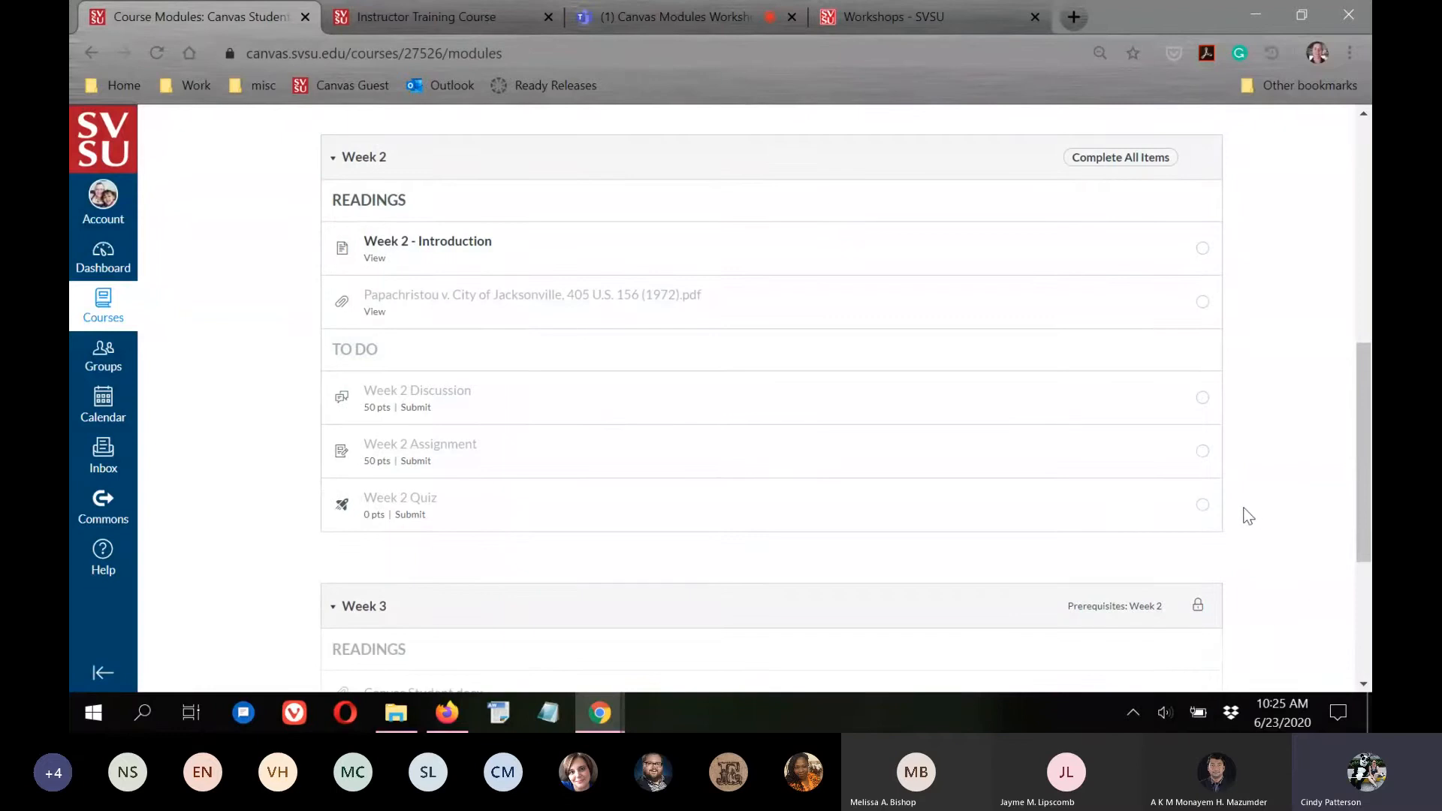
{"action": "scroll", "coordinate": [1247, 516], "scroll_direction": "up", "scroll_amount": 8}
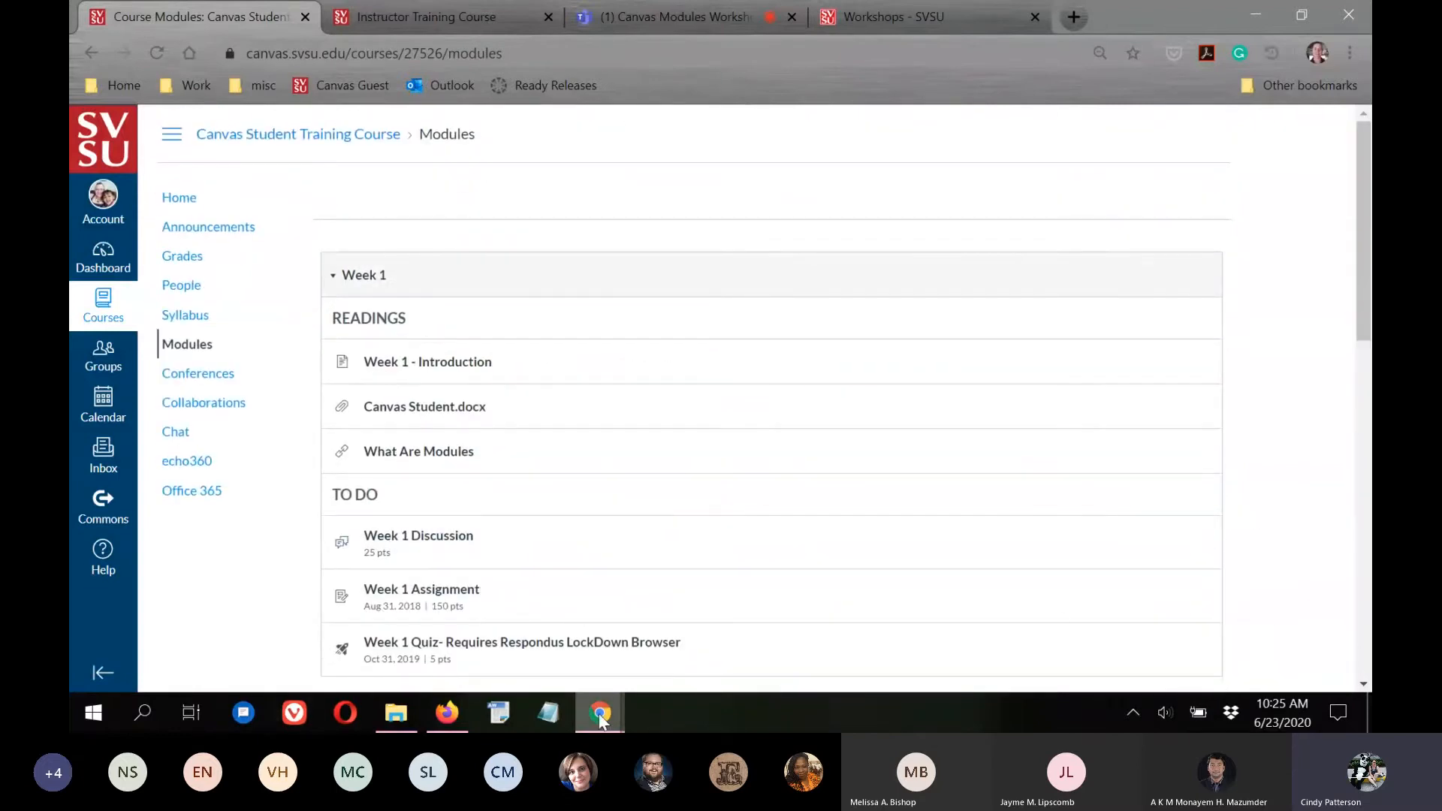
Switch to Firefox and view the students' module progress in the Canvas Student Training Course, including the third listed student's.
{"action": "left_click", "coordinate": [447, 712]}
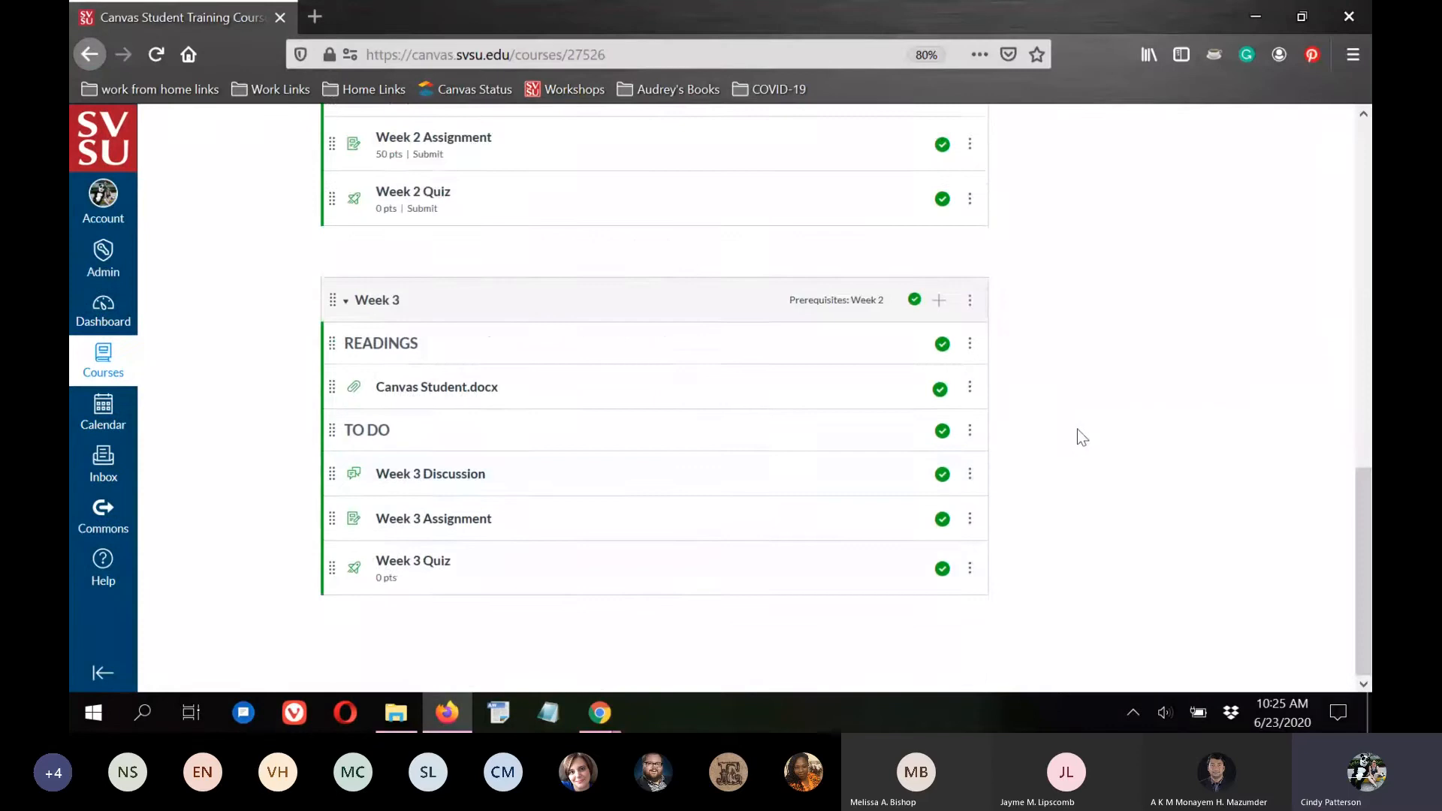
{"action": "scroll", "coordinate": [1061, 439], "scroll_direction": "up", "scroll_amount": 10}
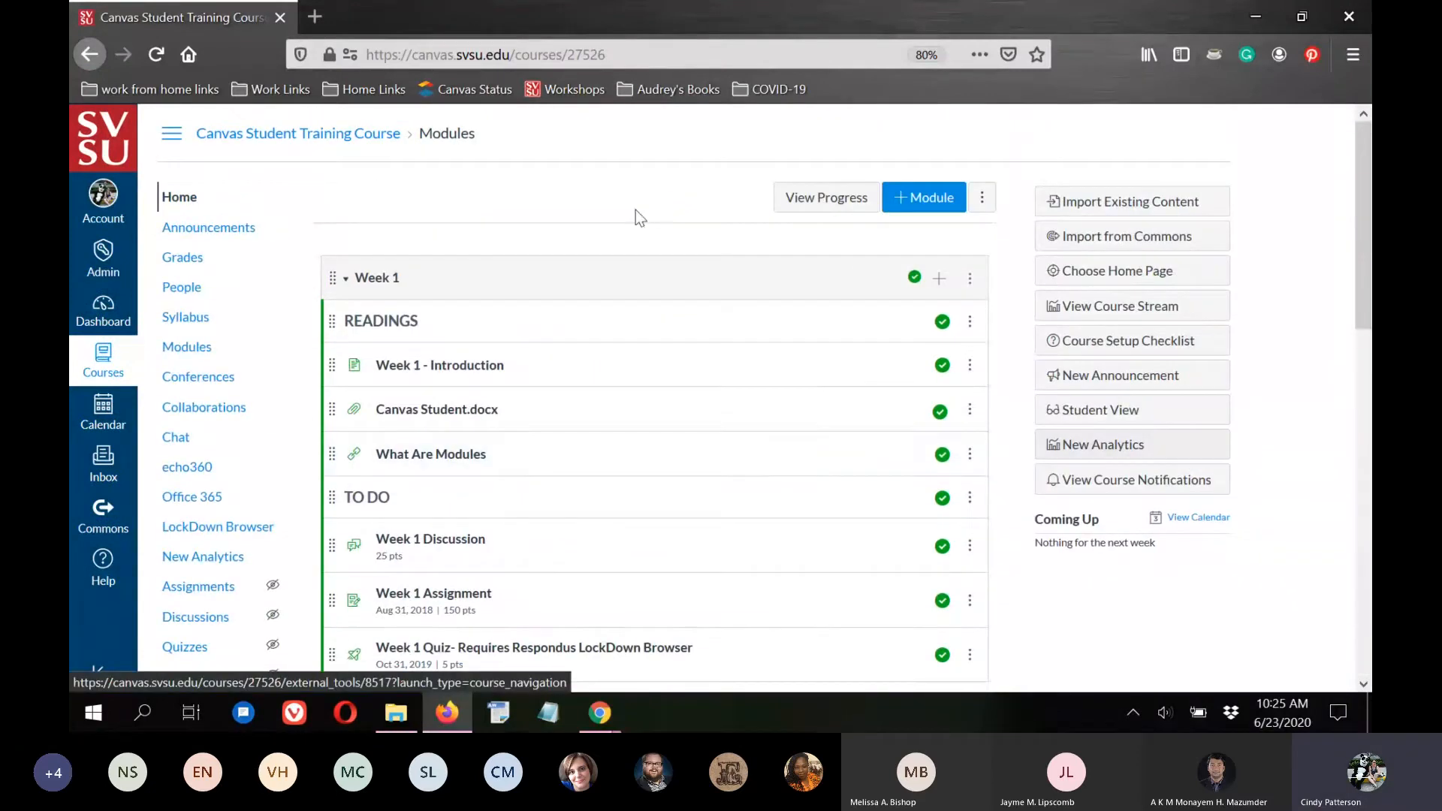
{"action": "left_click", "coordinate": [818, 202]}
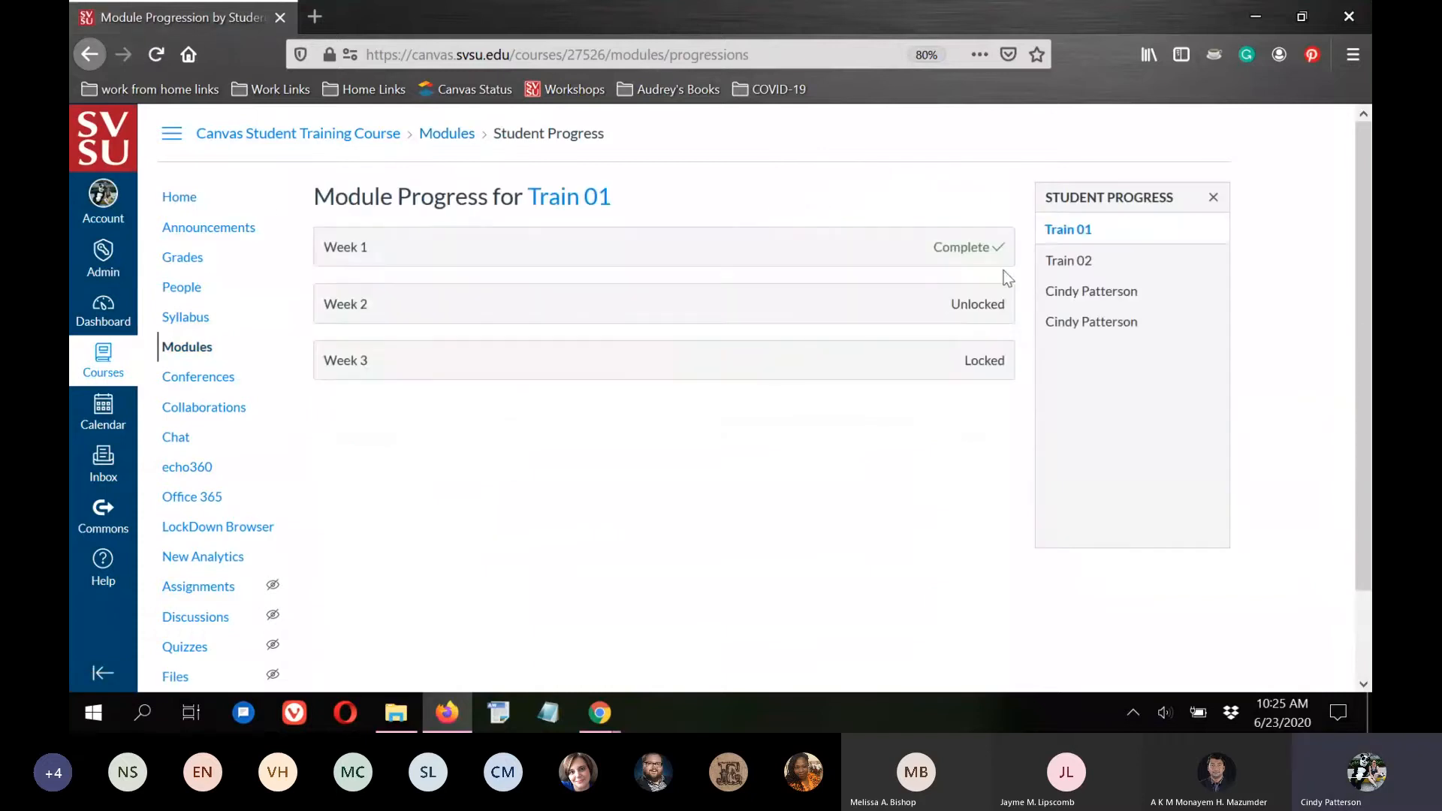
{"action": "left_click", "coordinate": [1069, 299]}
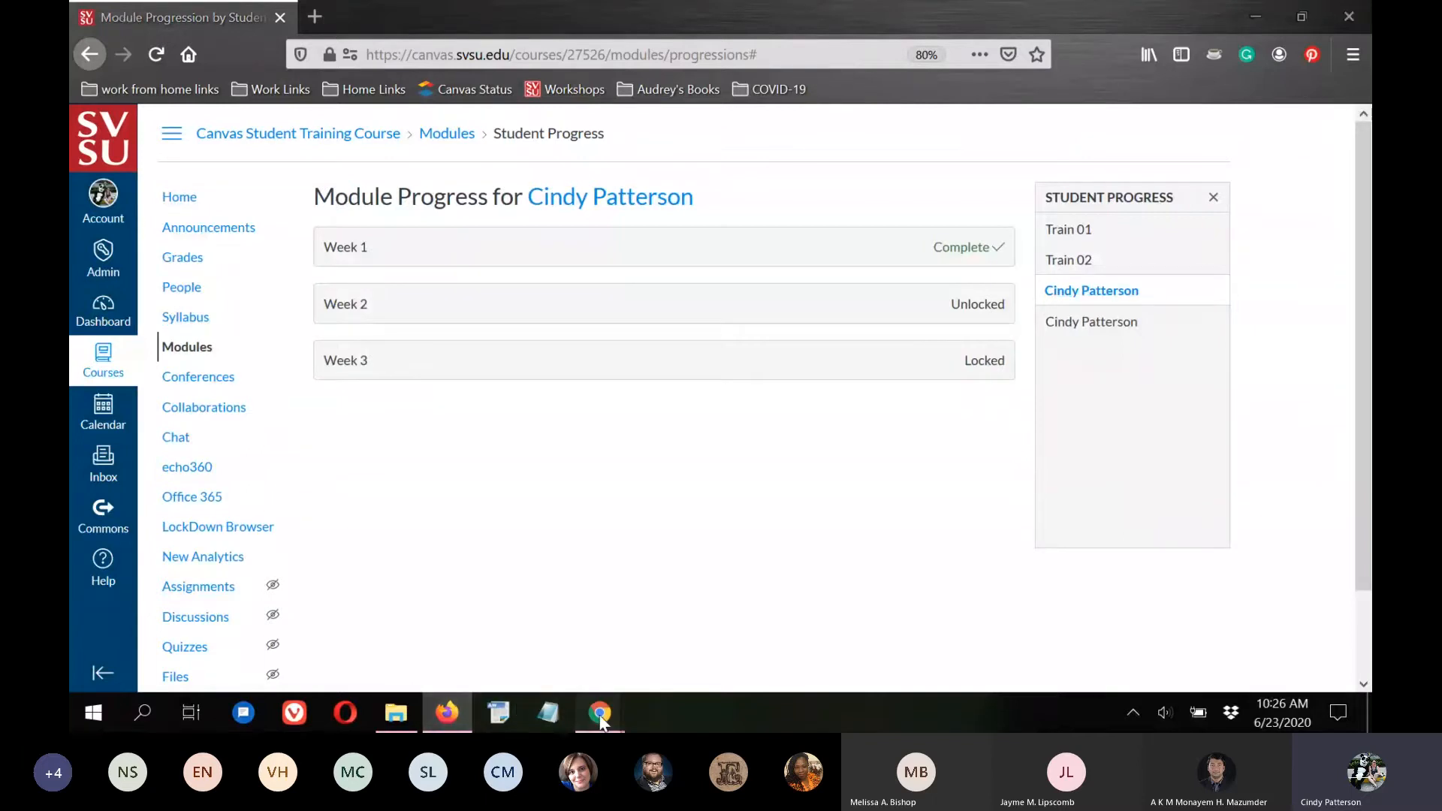
Switch to Chrome and, as the student, view the Week 2 - Introduction page and advance to the Papachristou v. City of Jacksonville PDF.
{"action": "mouse_move", "coordinate": [599, 713]}
{"action": "left_click", "coordinate": [484, 555]}
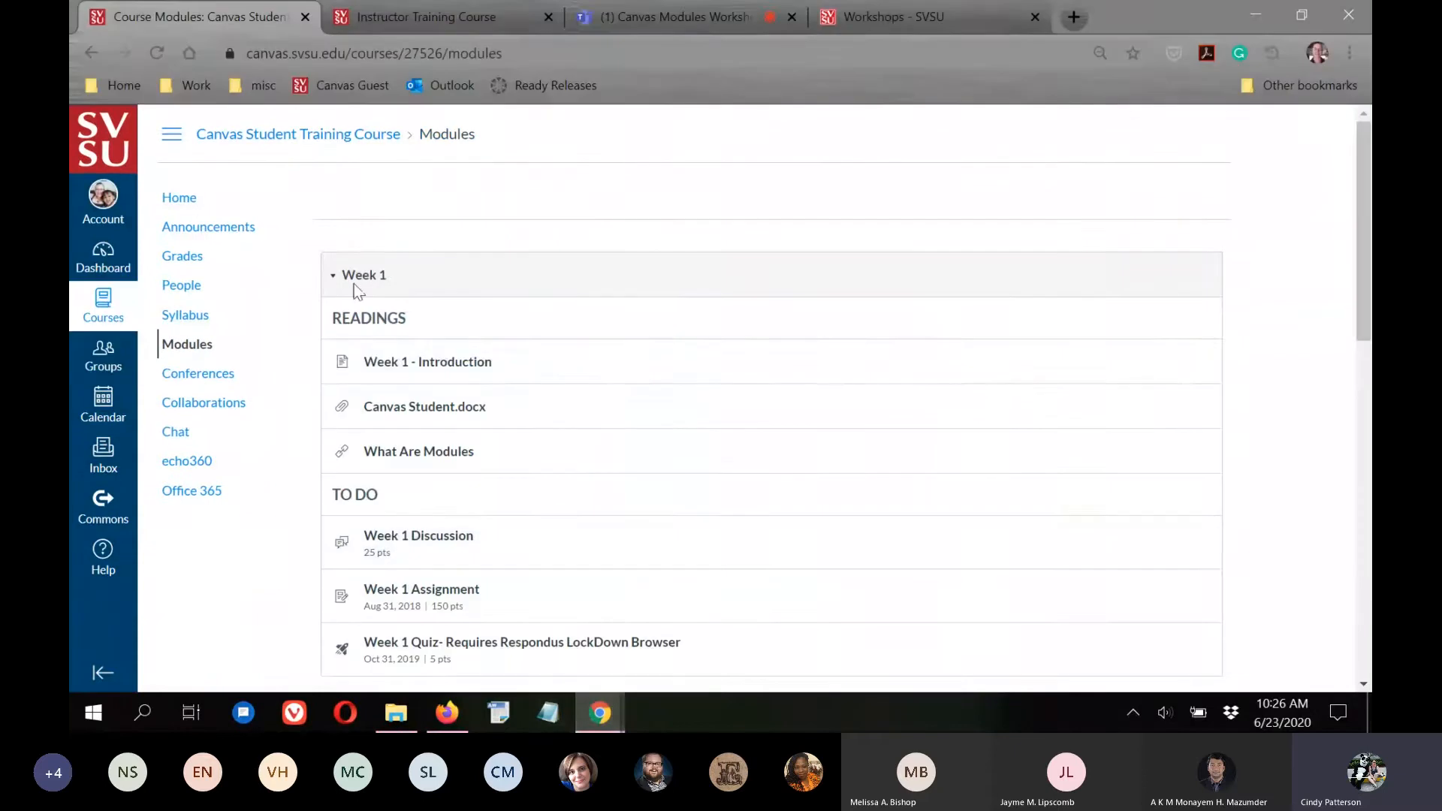
{"action": "scroll", "coordinate": [853, 400], "scroll_direction": "down", "scroll_amount": 8}
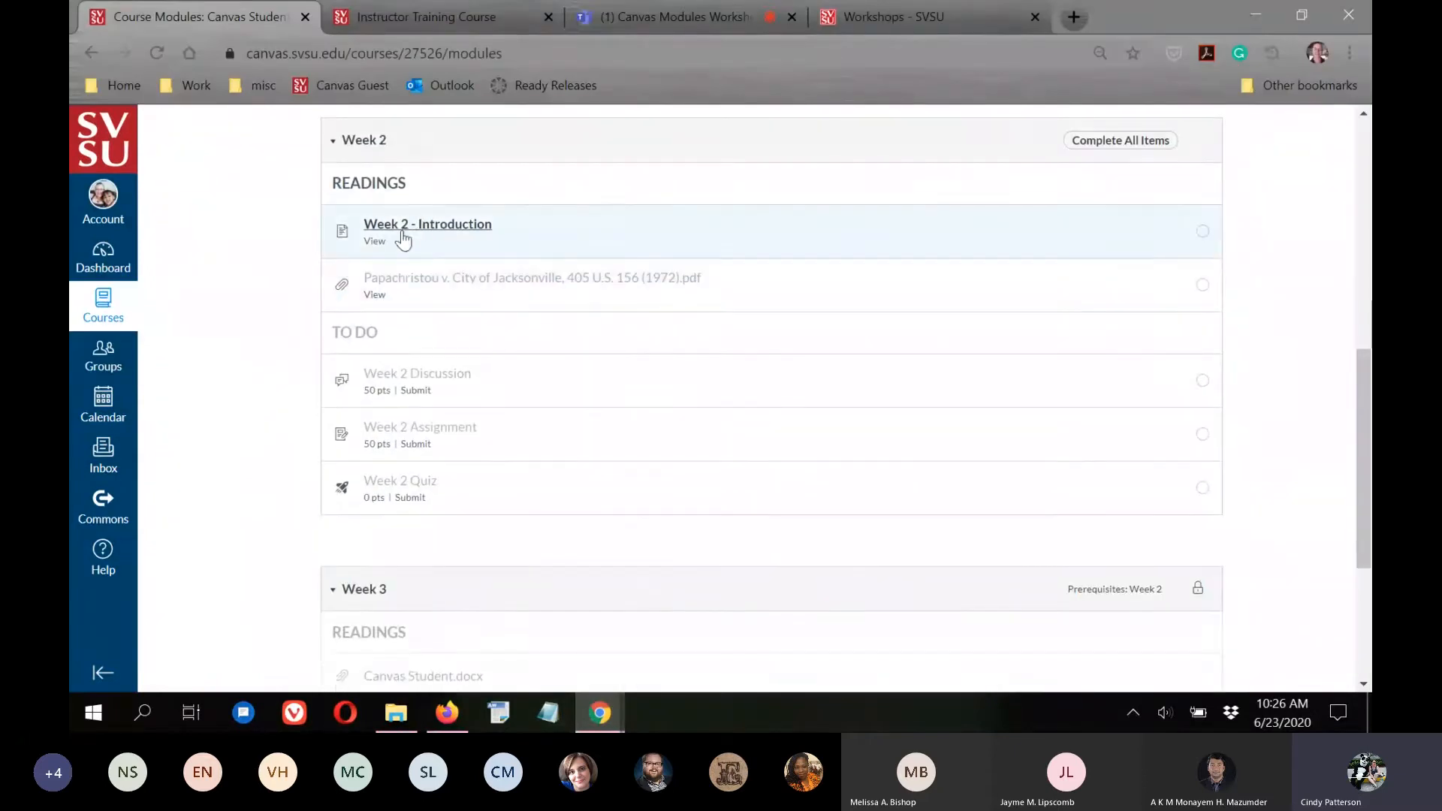
{"action": "left_click", "coordinate": [423, 230]}
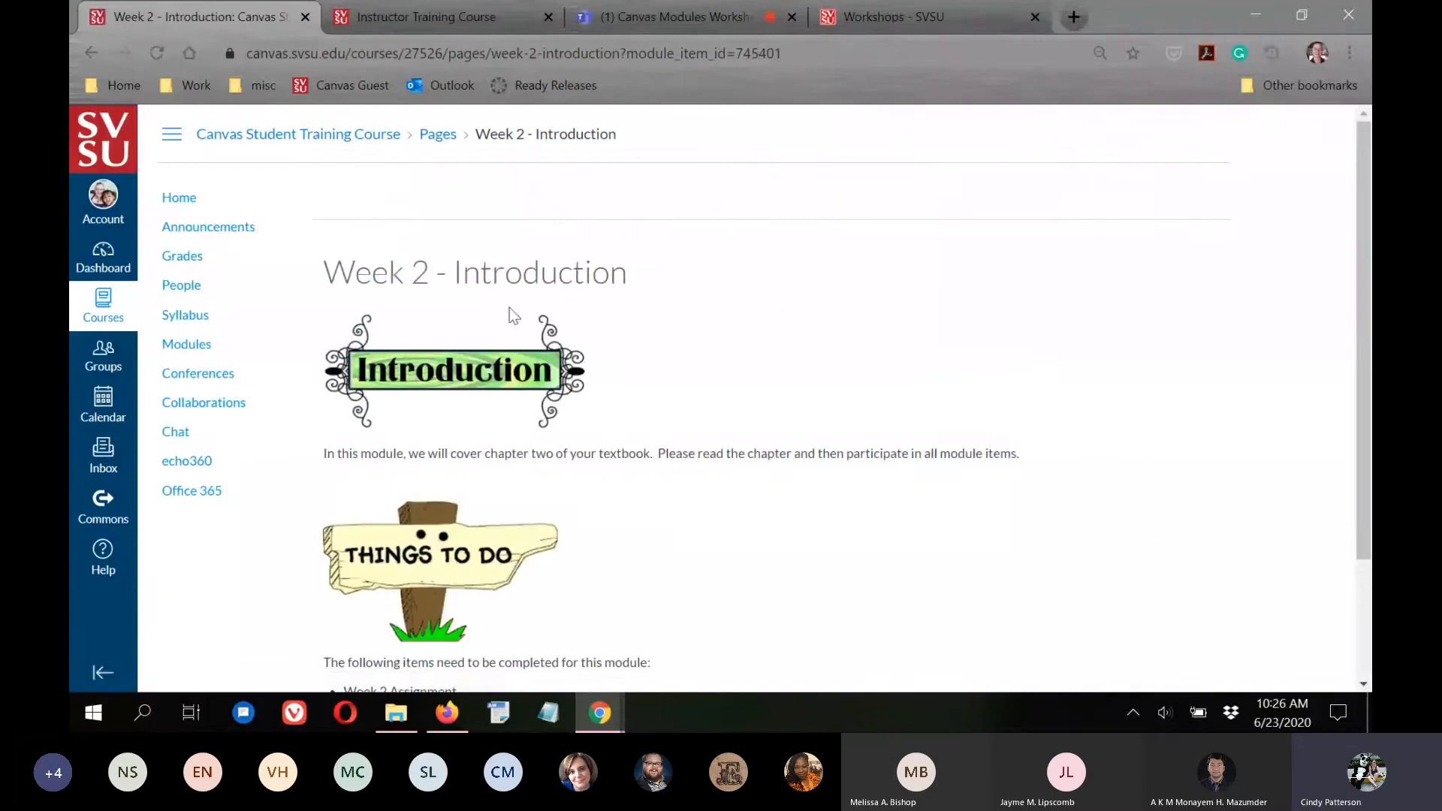
{"action": "scroll", "coordinate": [526, 311], "scroll_direction": "down", "scroll_amount": 2}
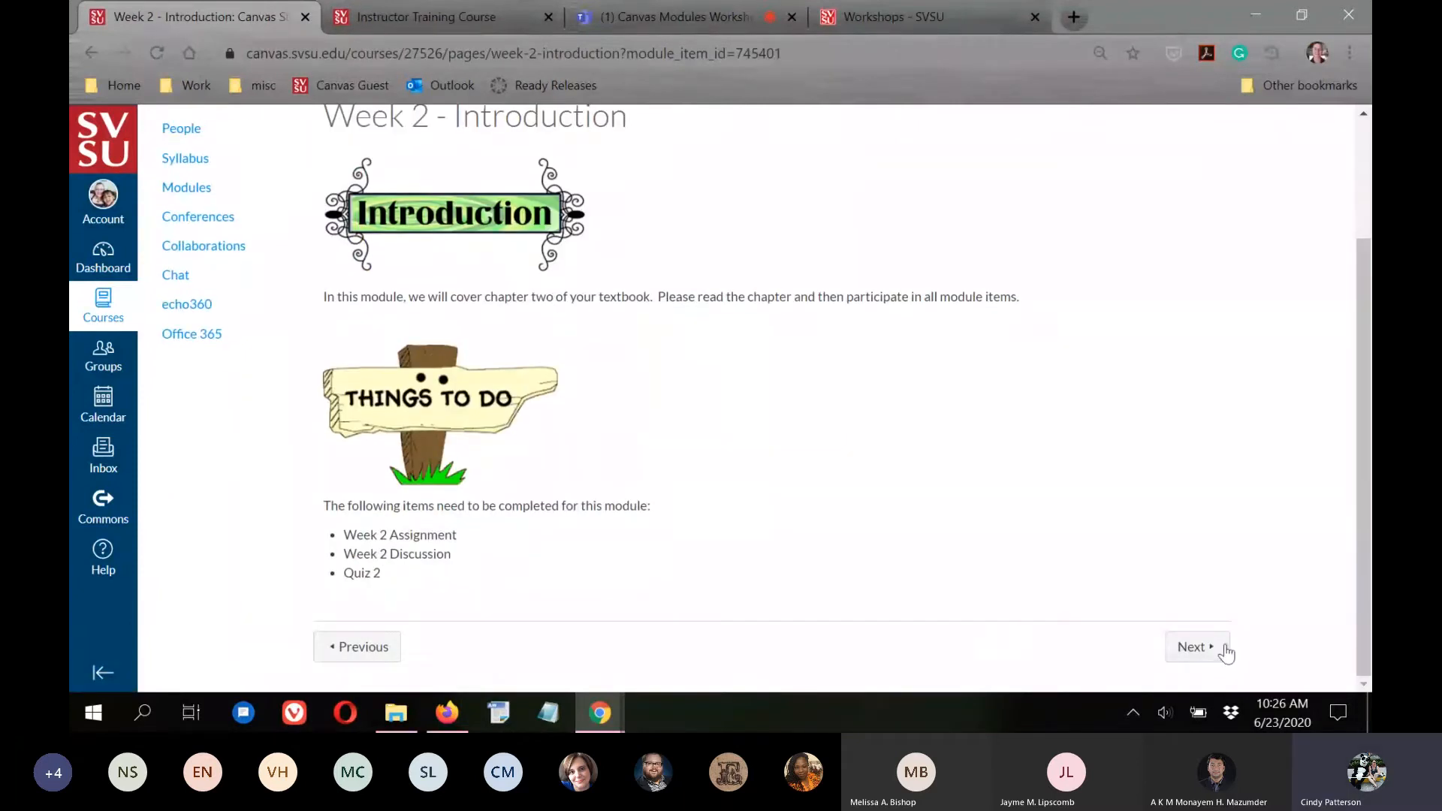
{"action": "left_click", "coordinate": [1194, 647]}
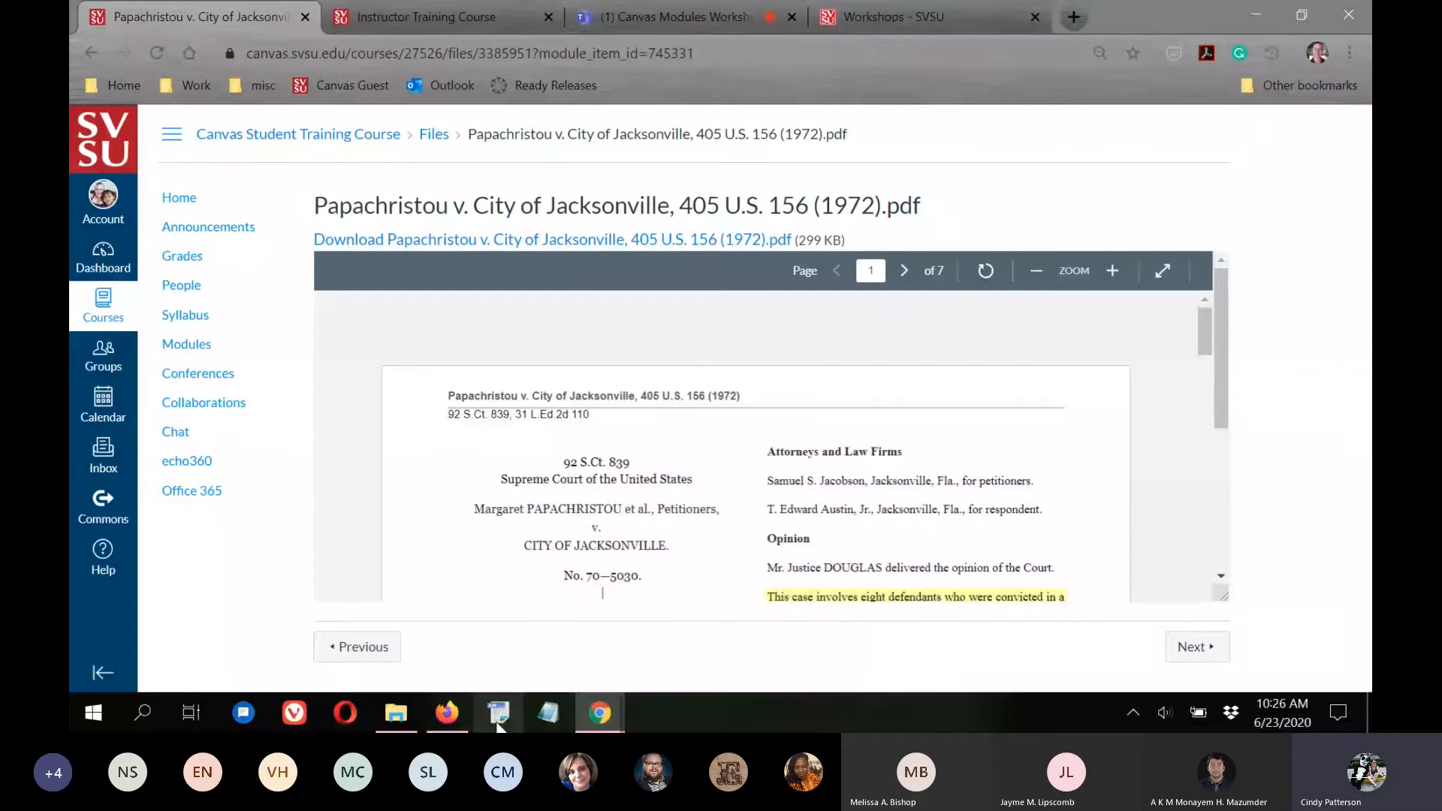
Switch to Firefox and reload the module progress page of the Canvas Student Training Course to check student completion.
{"action": "mouse_move", "coordinate": [450, 717]}
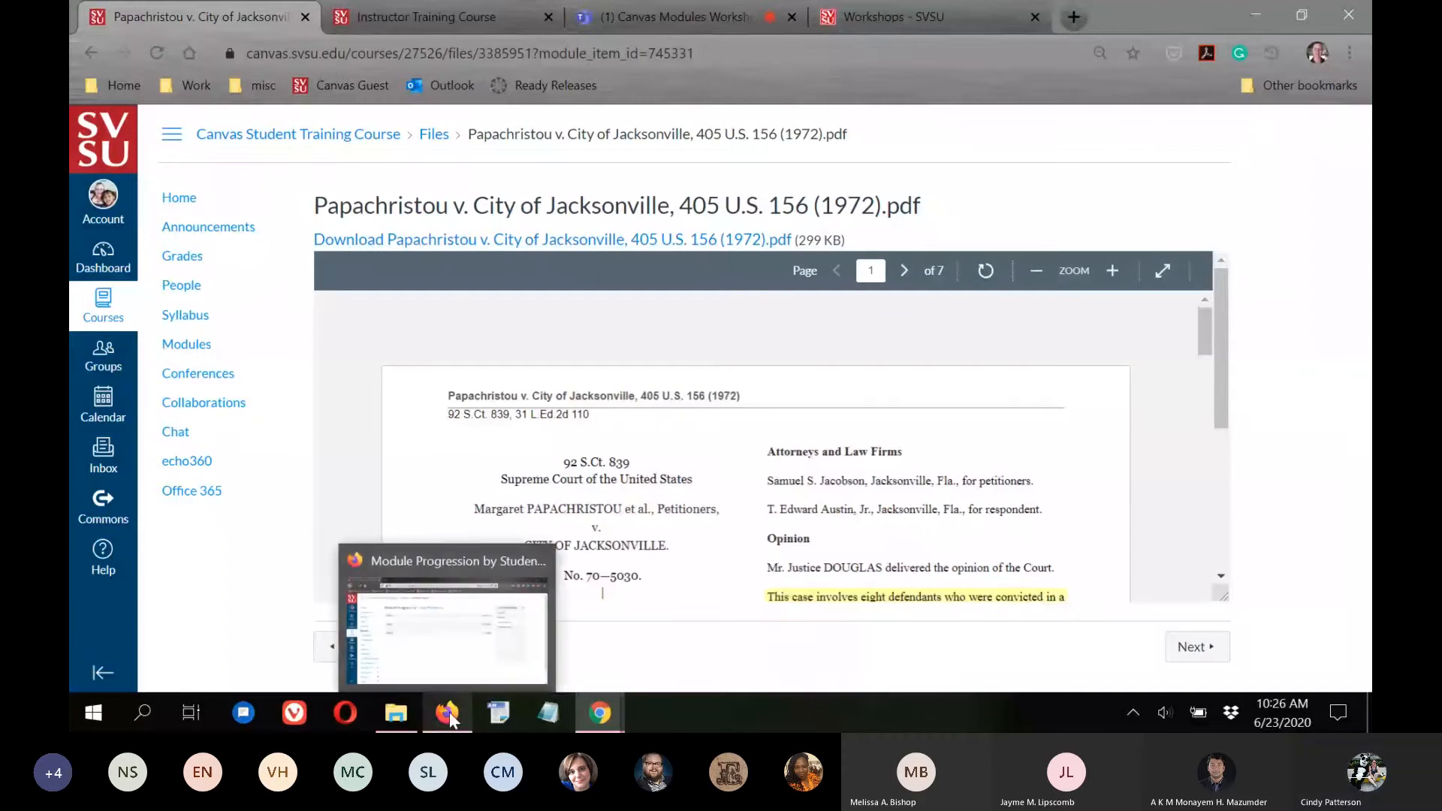
{"action": "left_click", "coordinate": [450, 717]}
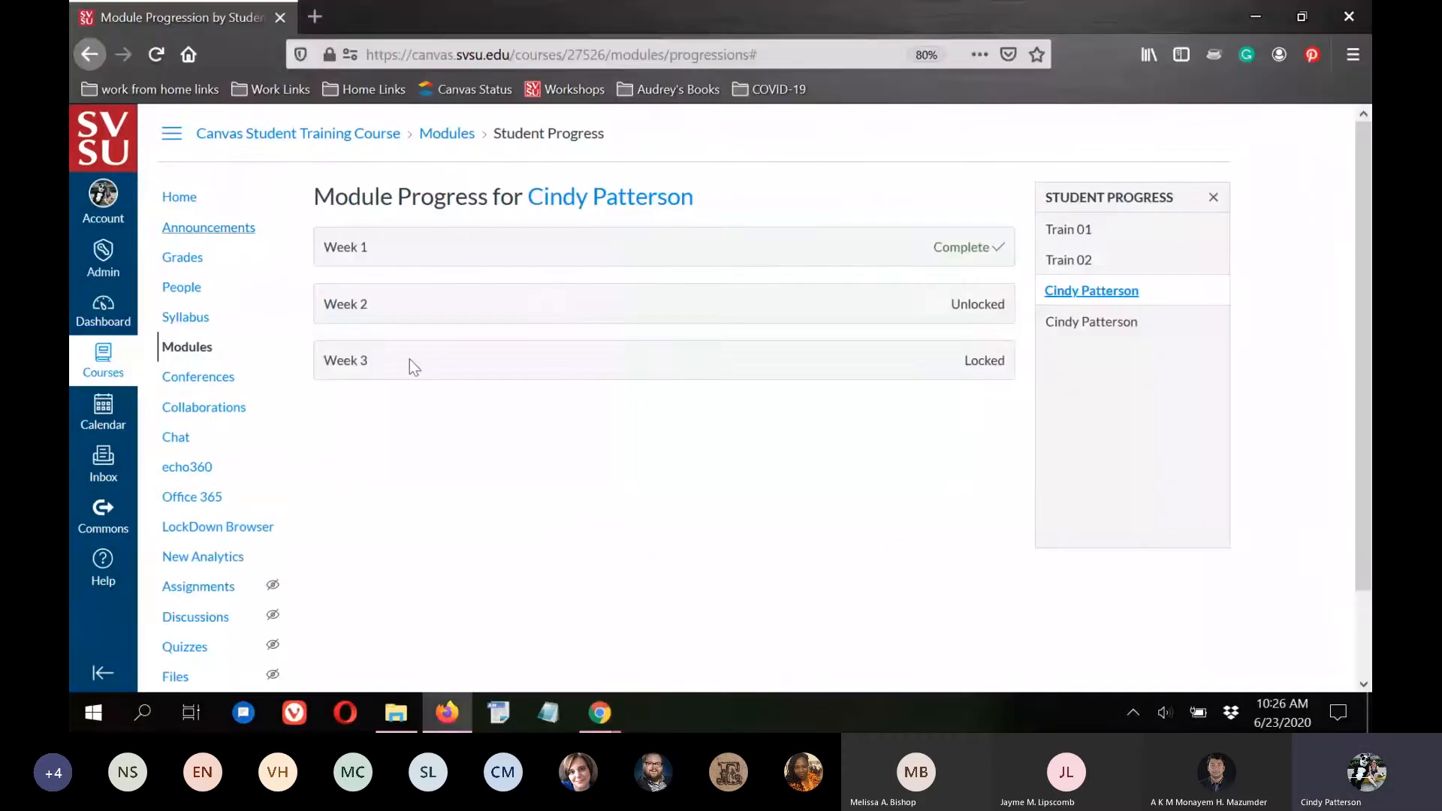
{"action": "left_click", "coordinate": [161, 55]}
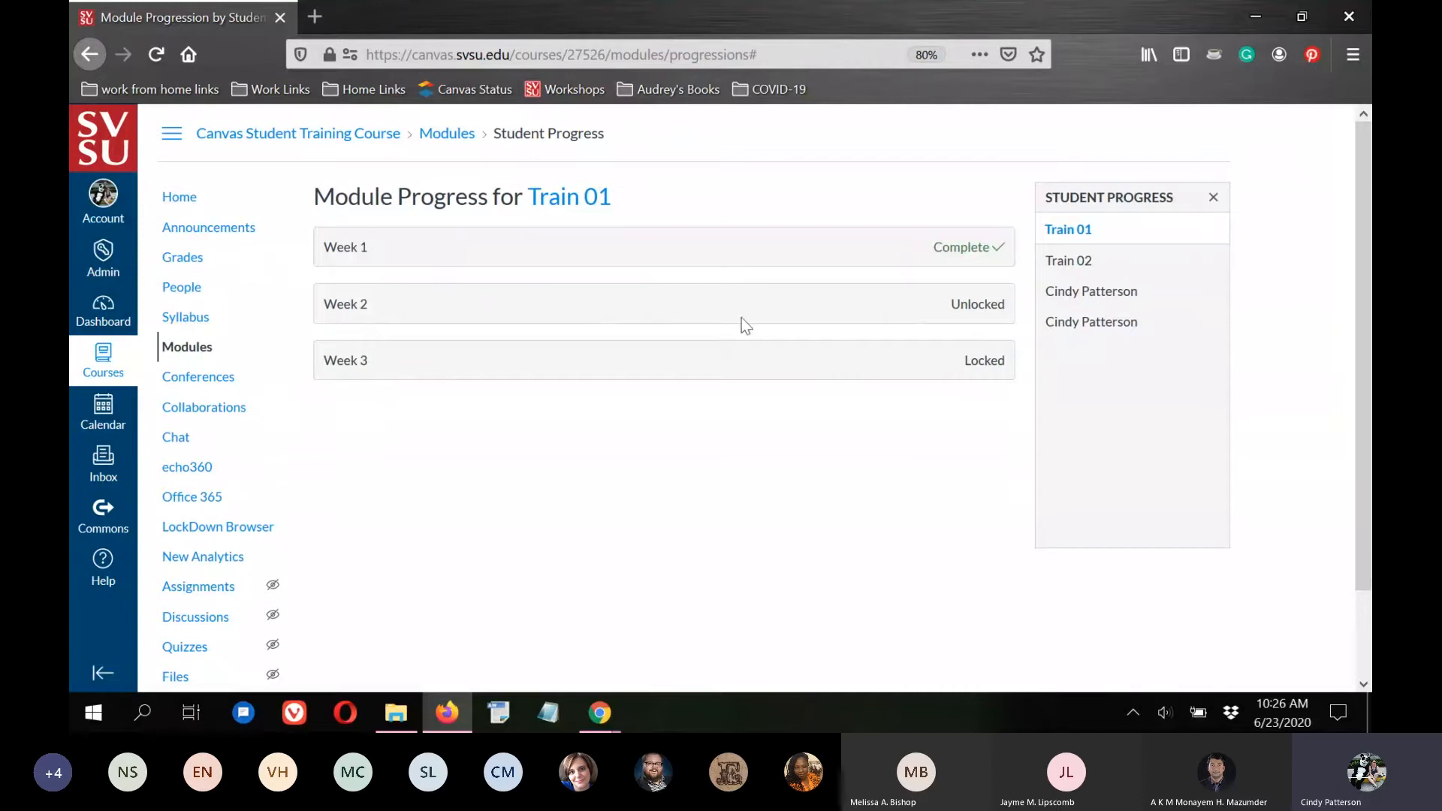
{"action": "left_click", "coordinate": [166, 56]}
Switch to Chrome and look over the contents of Module Three and Module One in the Instructor Training Course.
{"action": "left_click", "coordinate": [593, 715]}
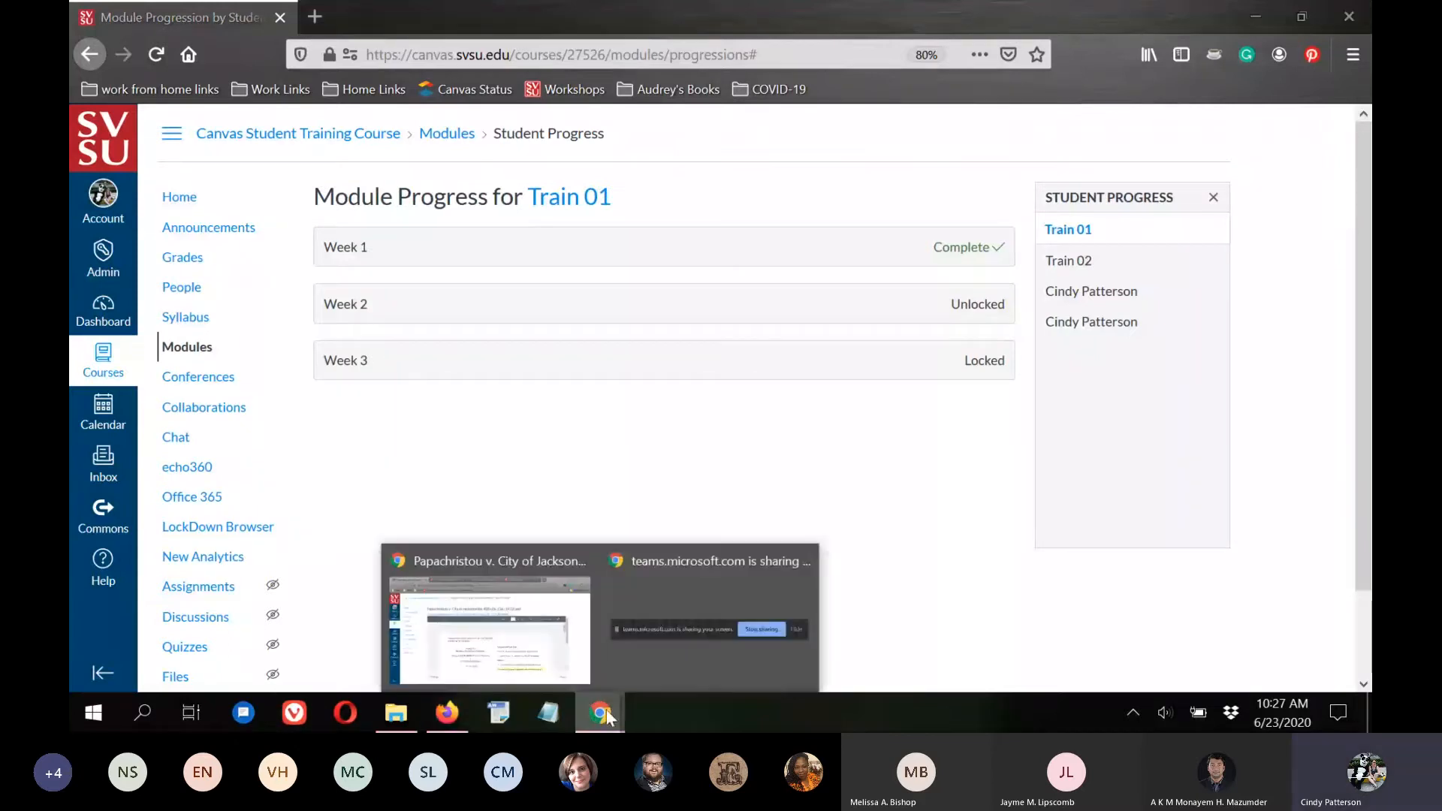
{"action": "left_click", "coordinate": [526, 627]}
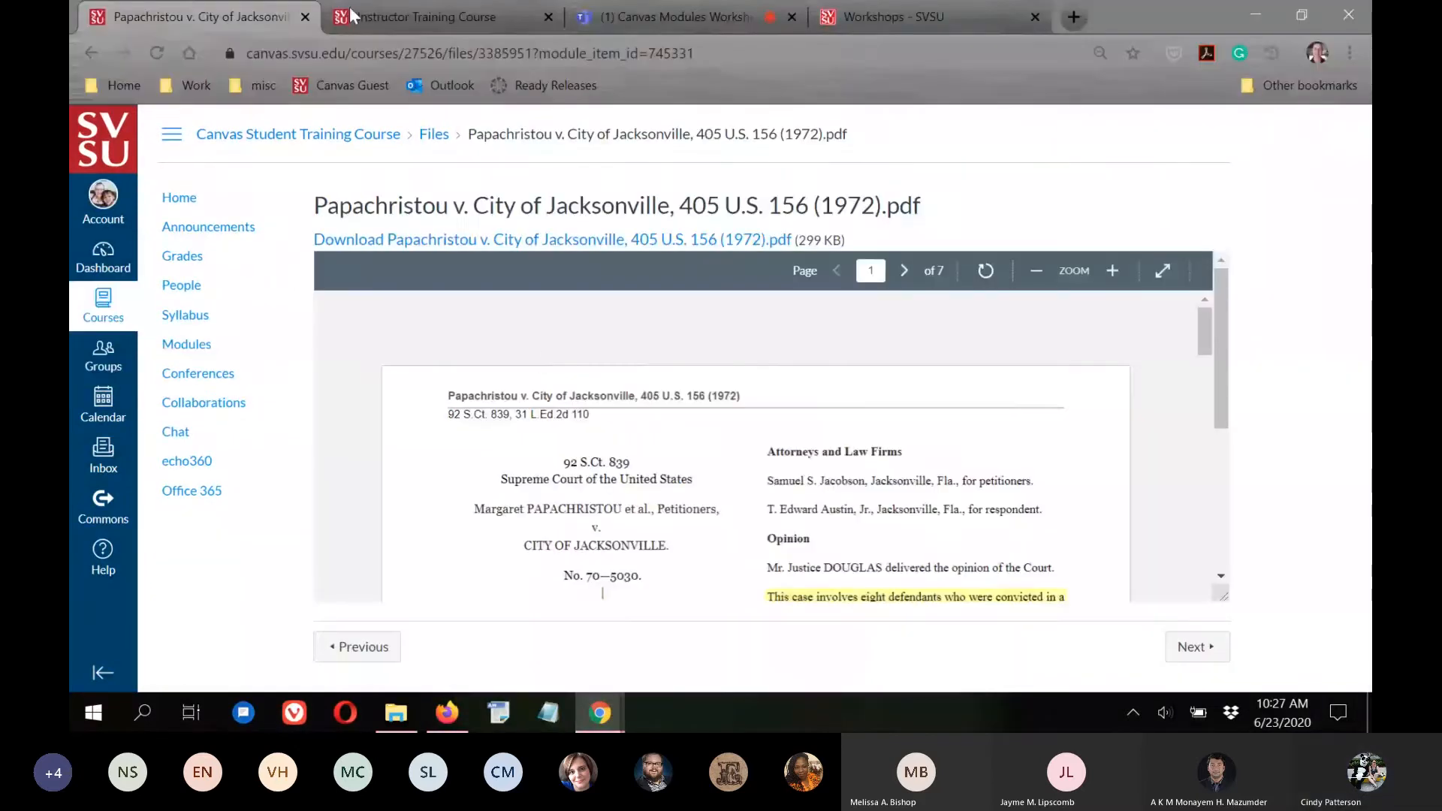
{"action": "left_click", "coordinate": [420, 17]}
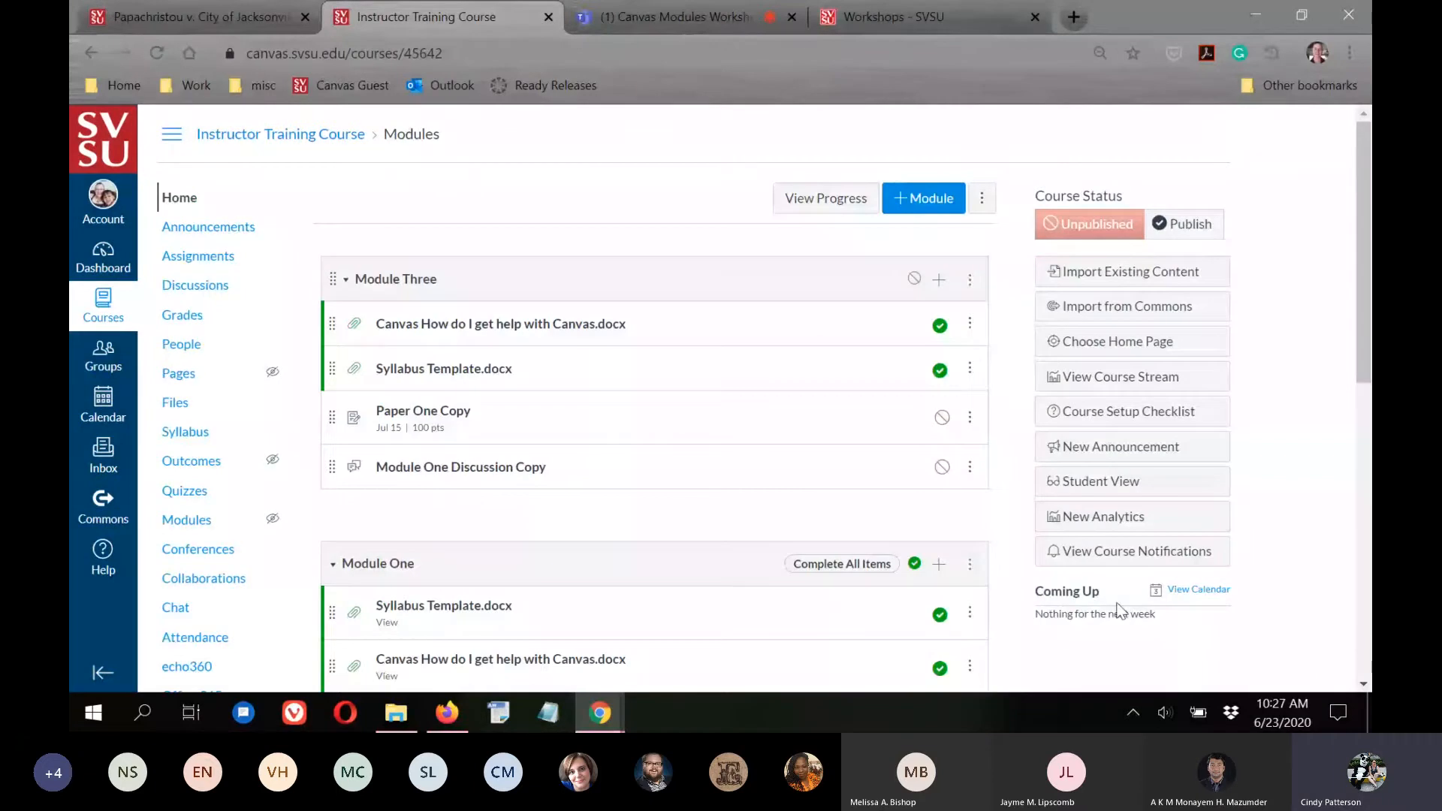
{"action": "scroll", "coordinate": [710, 509], "scroll_direction": "down", "scroll_amount": 3}
{"action": "scroll", "coordinate": [710, 509], "scroll_direction": "up", "scroll_amount": 2}
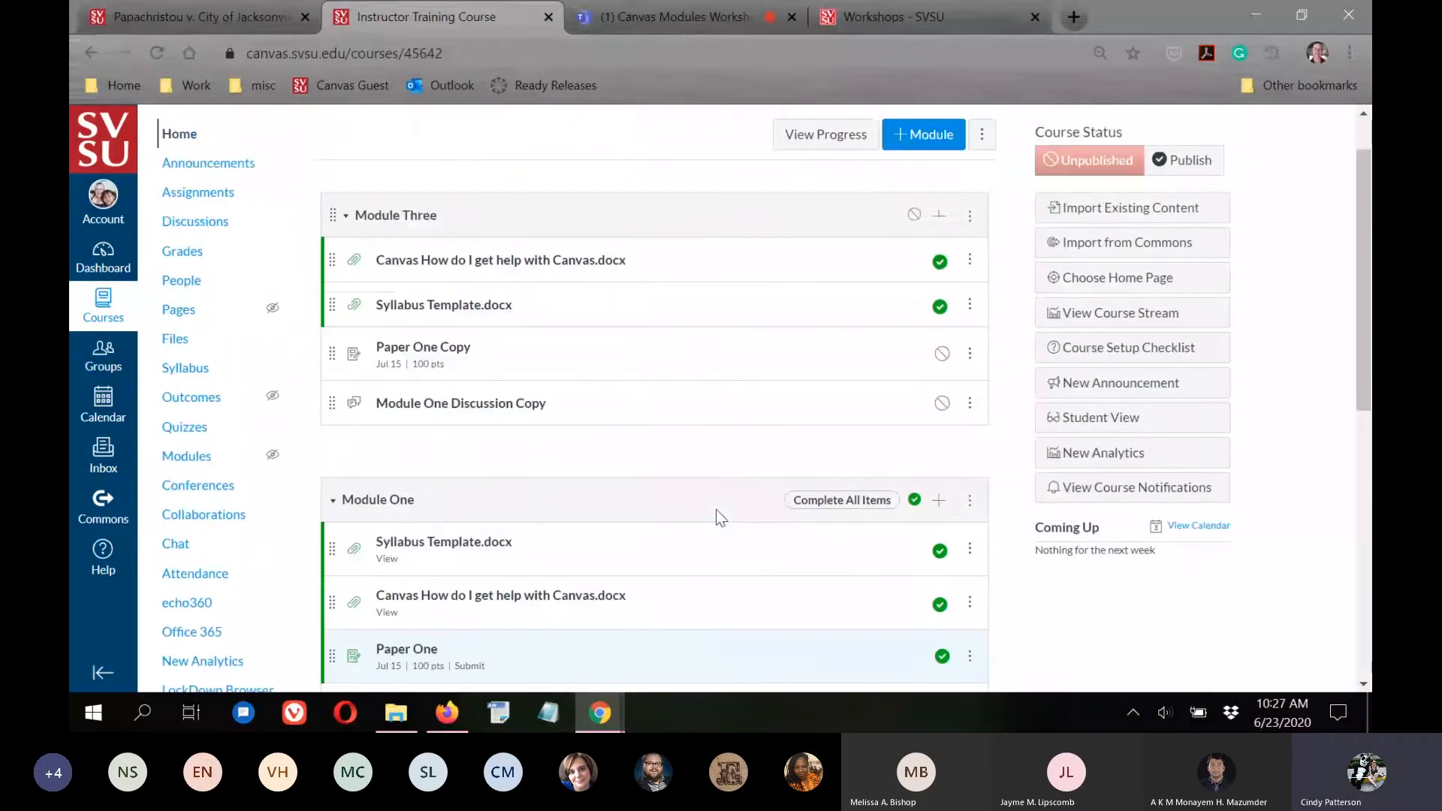
{"action": "scroll", "coordinate": [714, 510], "scroll_direction": "down", "scroll_amount": 10}
{"action": "scroll", "coordinate": [1179, 524], "scroll_direction": "up", "scroll_amount": 8}
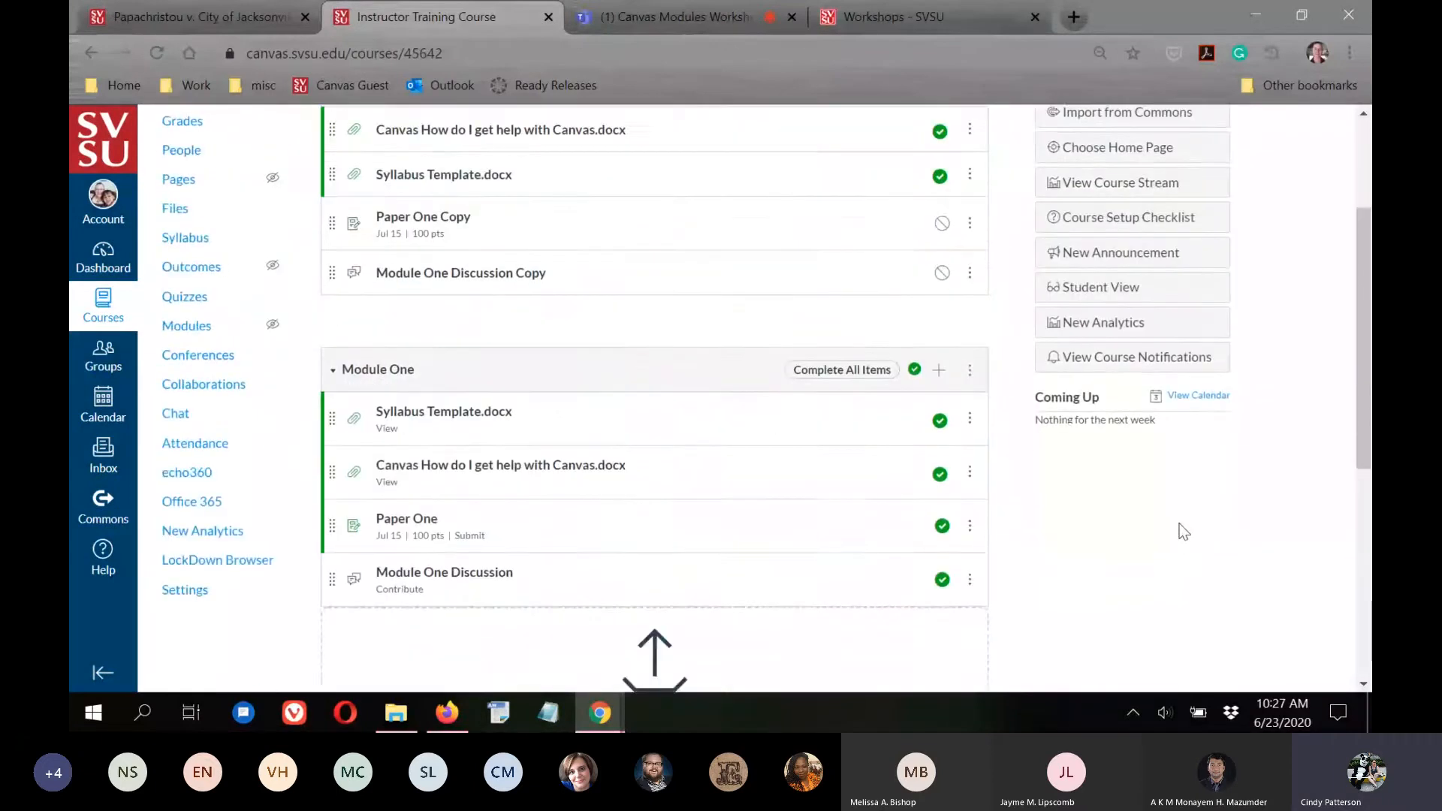
{"action": "scroll", "coordinate": [854, 440], "scroll_direction": "up", "scroll_amount": 2}
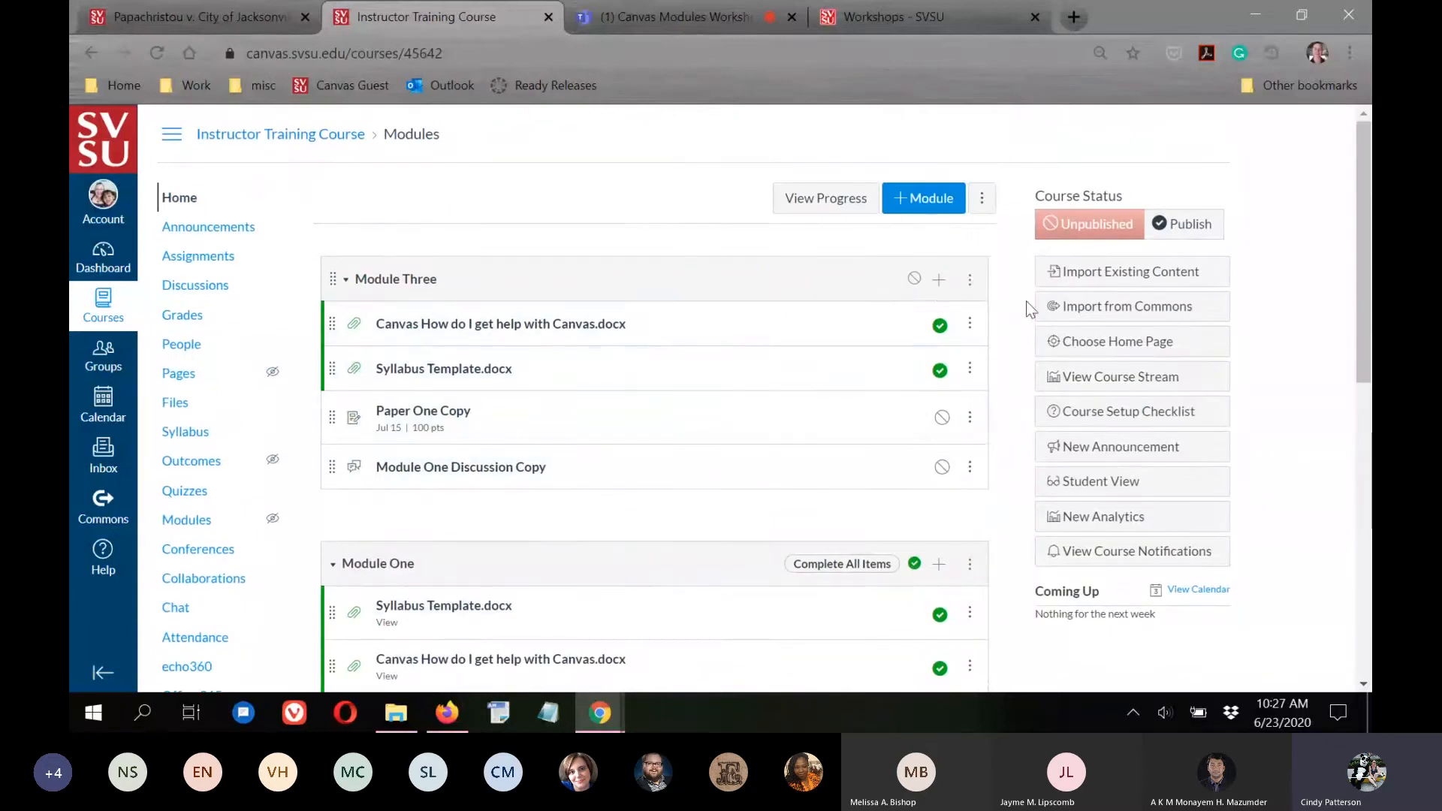
Start a new External URL item for Module Three with the address svsu.edu.
{"action": "left_click", "coordinate": [938, 284]}
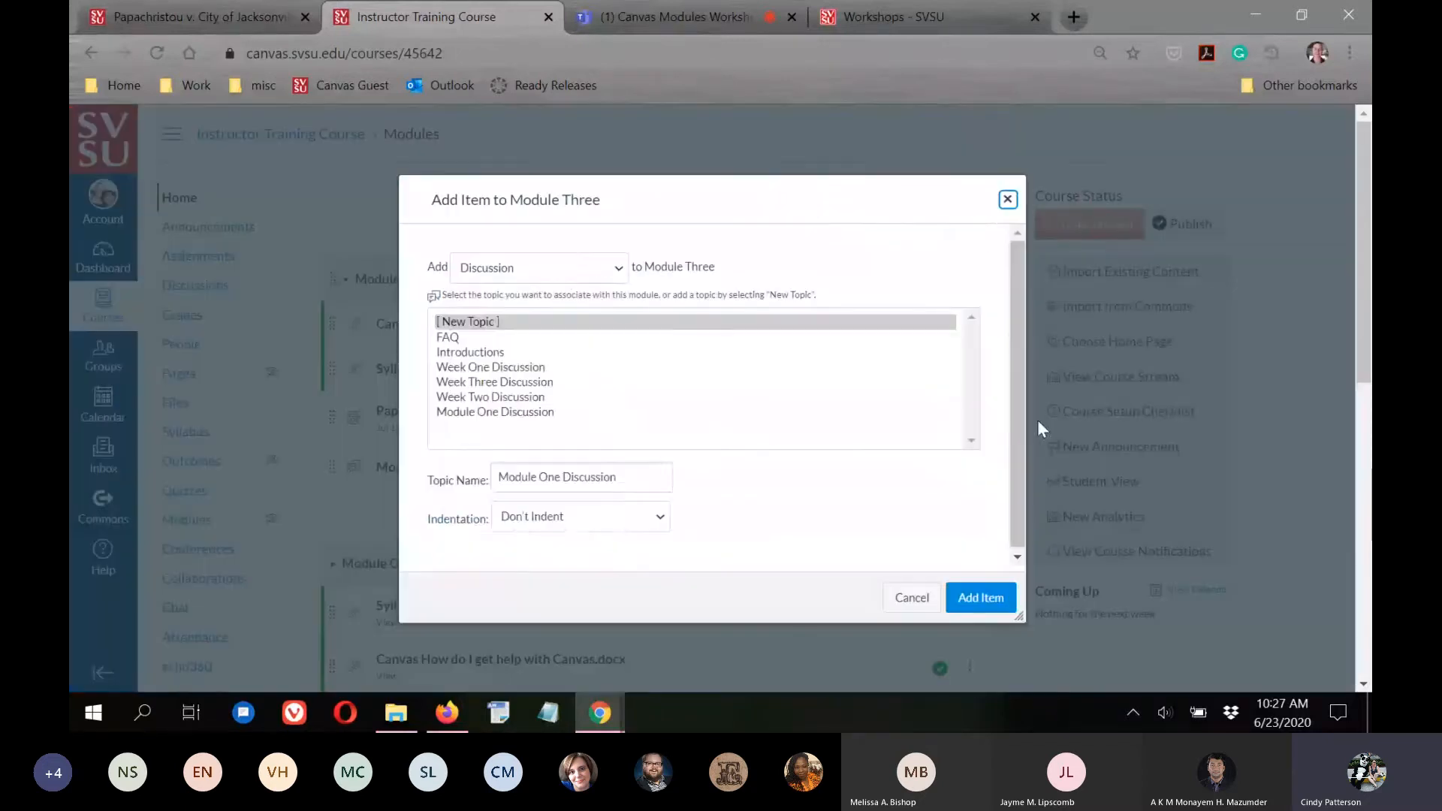
{"action": "left_click", "coordinate": [619, 269]}
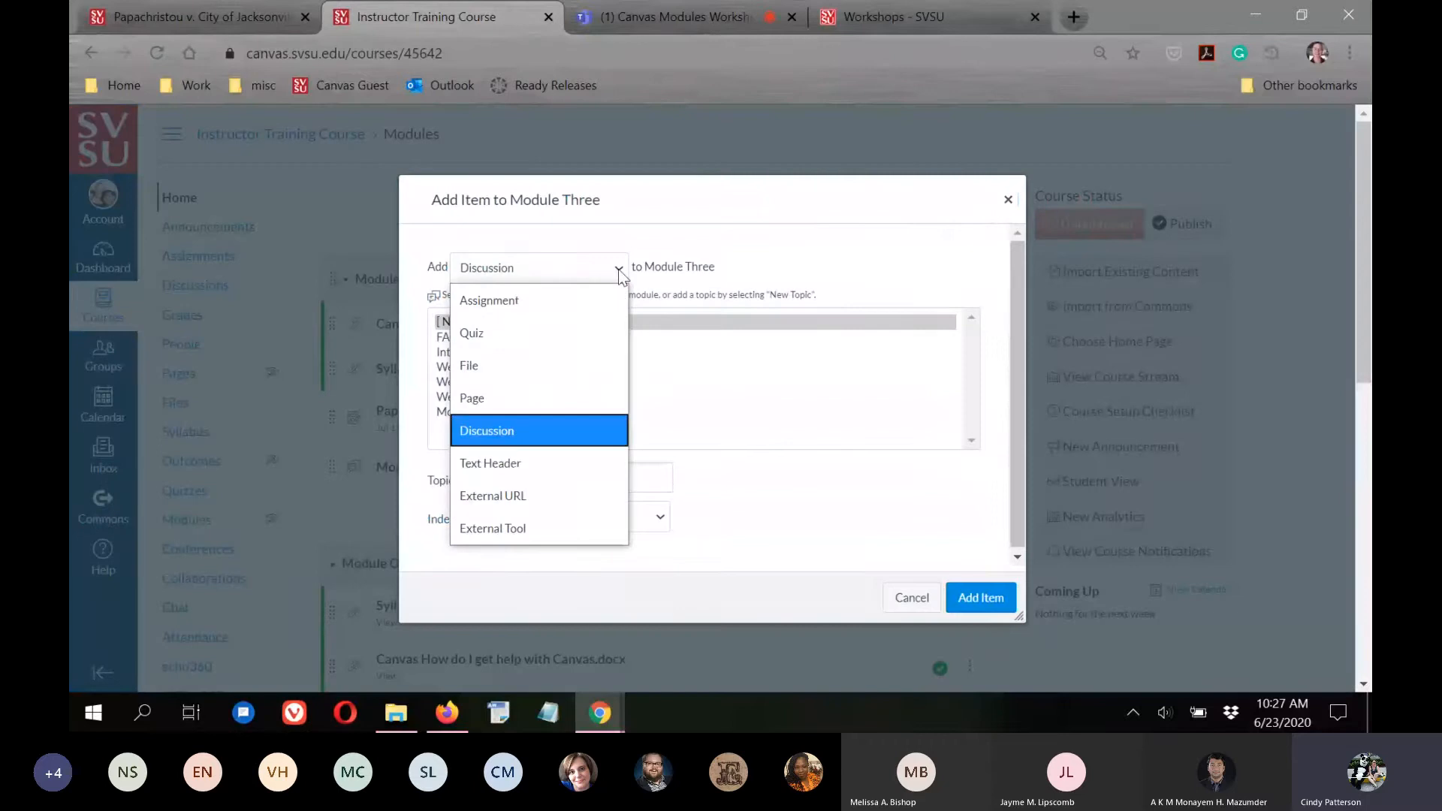
{"action": "left_click", "coordinate": [518, 496]}
{"action": "left_click", "coordinate": [517, 321]}
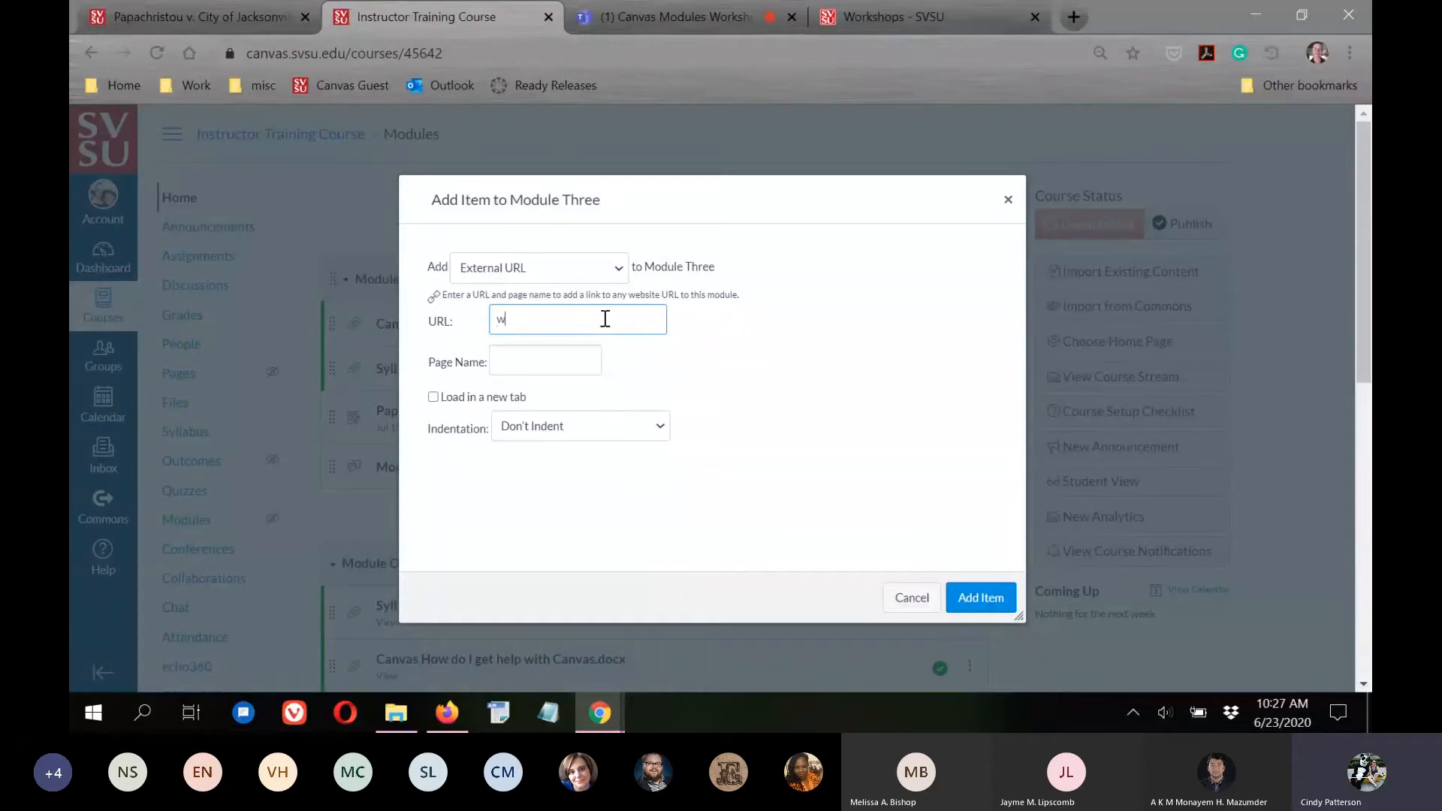
{"action": "key", "text": "BackSpace"}
{"action": "key", "text": "BackSpace"}
{"action": "type", "text": "htt"}
{"action": "key", "text": "BackSpace"}
{"action": "type", "text": "svsu.edu"}
Set the external link's page name to SVSU and add the item to Module Three.
{"action": "left_click", "coordinate": [540, 364]}
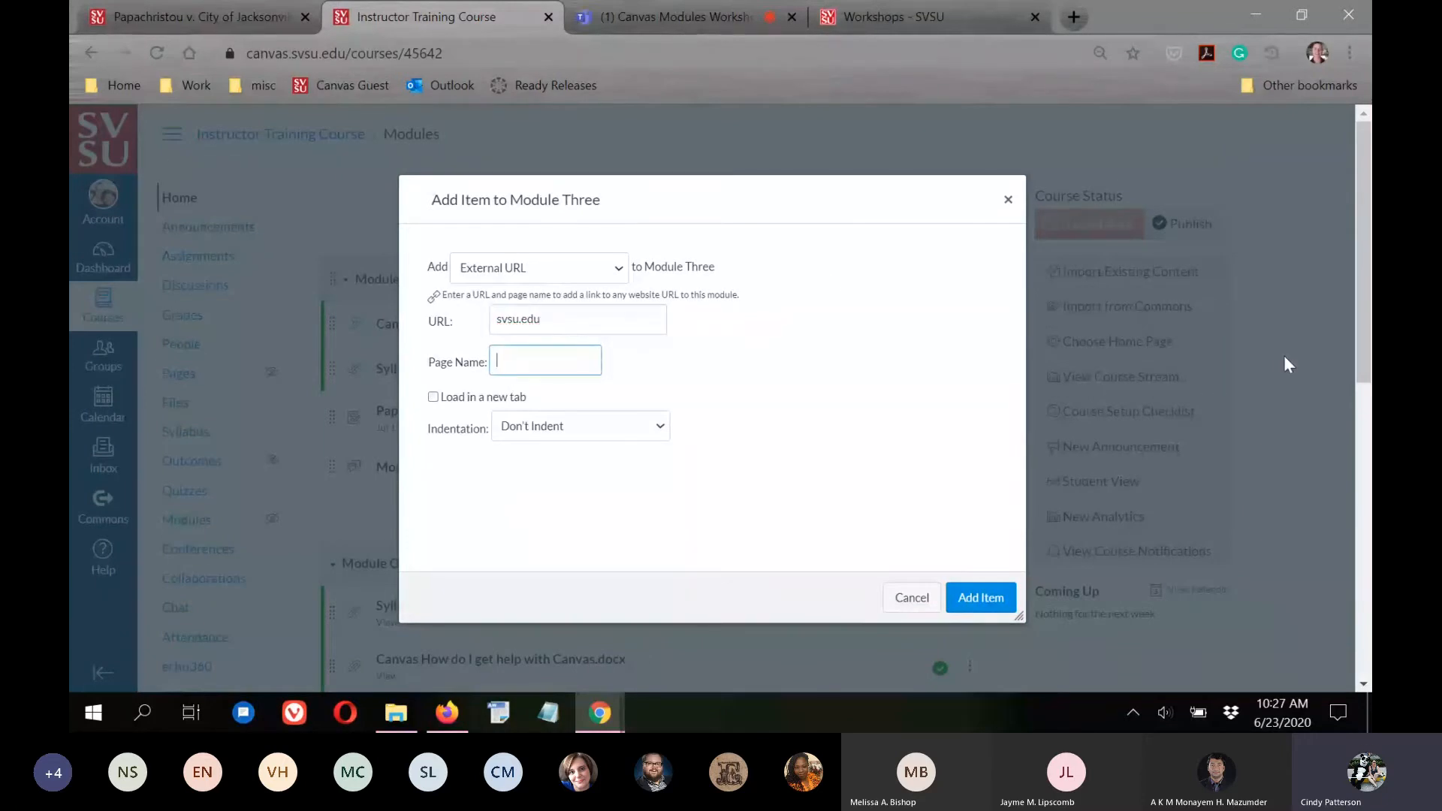
{"action": "left_click", "coordinate": [559, 316]}
{"action": "left_click", "coordinate": [519, 362]}
{"action": "type", "text": "SVSU"}
{"action": "left_click", "coordinate": [981, 598]}
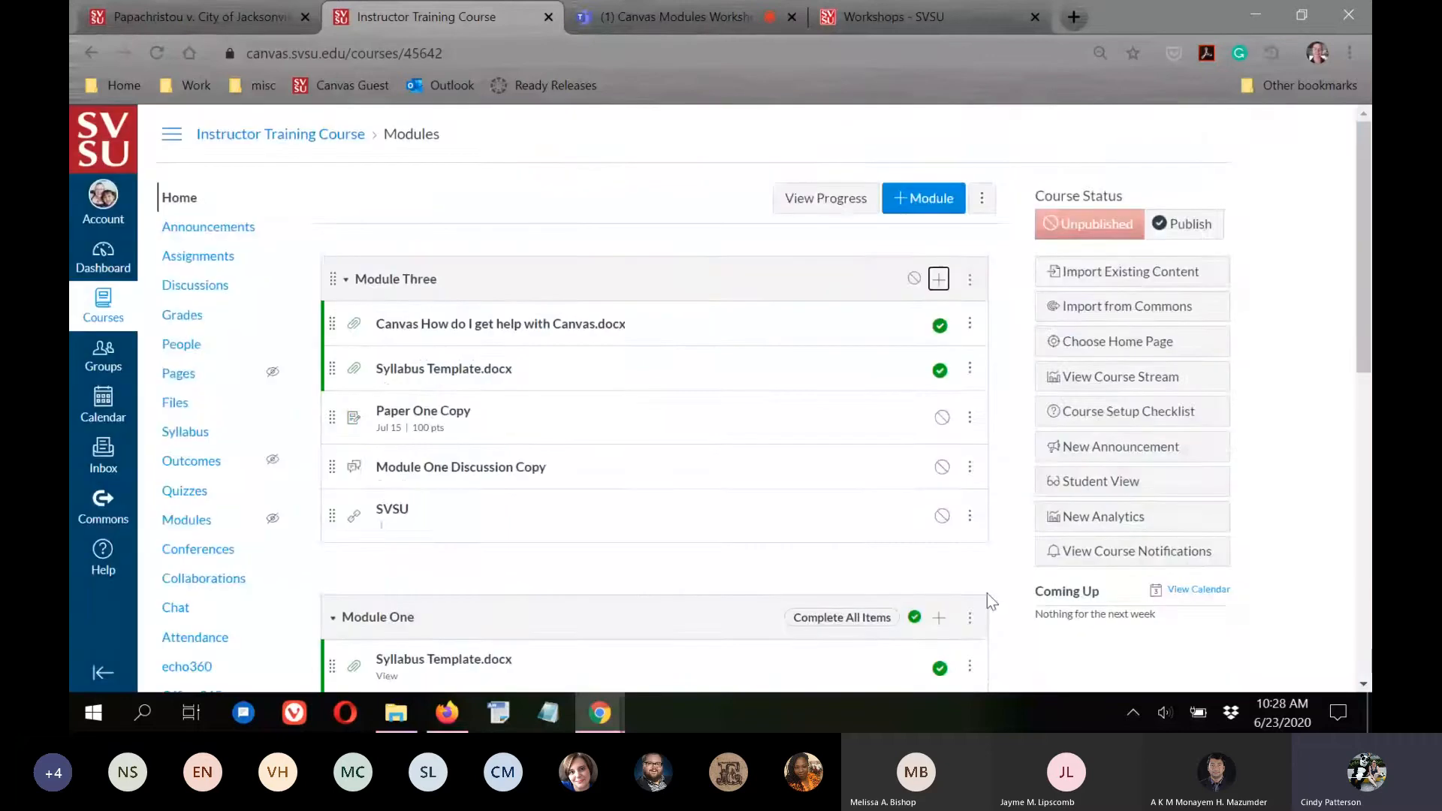
{"action": "scroll", "coordinate": [987, 594], "scroll_direction": "down", "scroll_amount": 4}
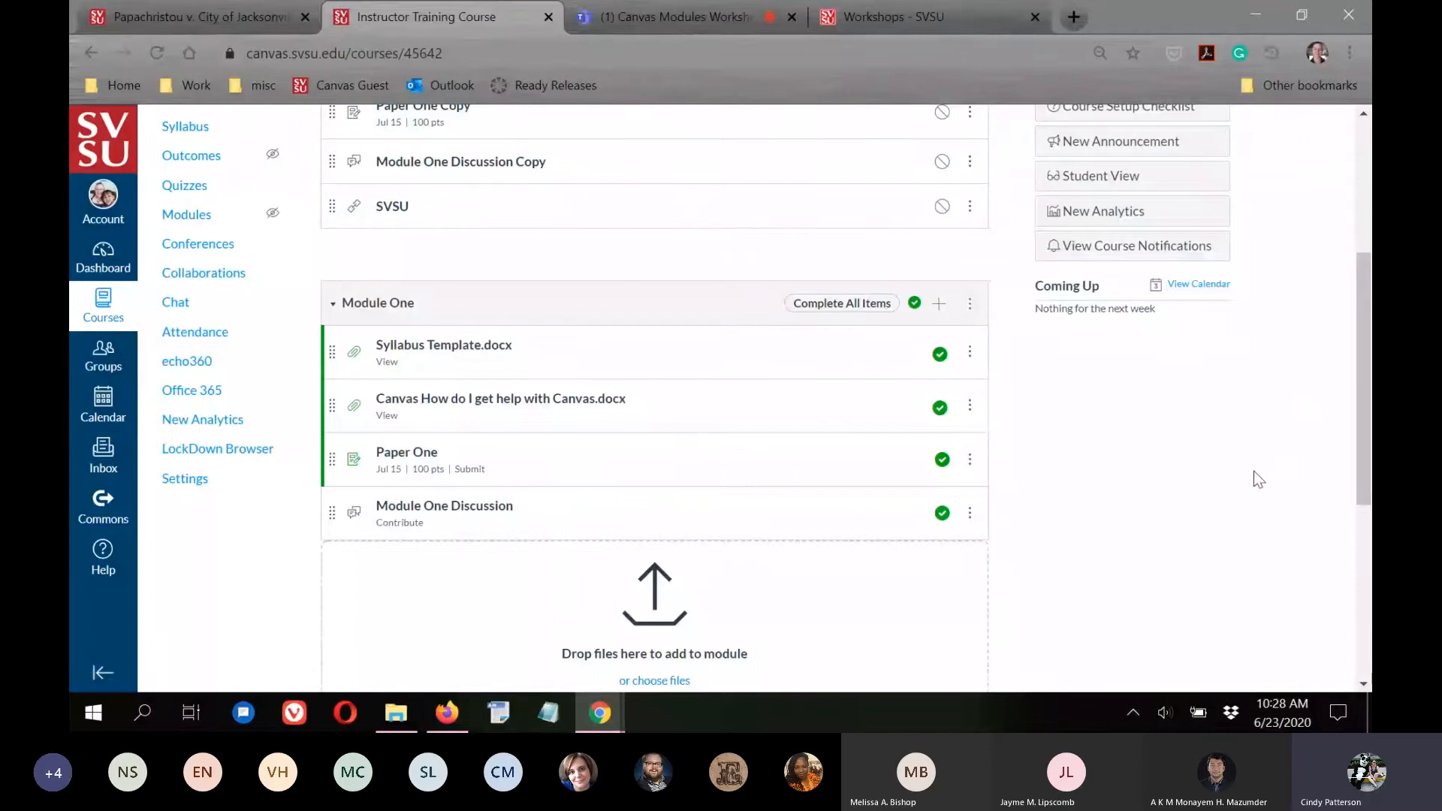
{"action": "scroll", "coordinate": [1254, 477], "scroll_direction": "up", "scroll_amount": 3}
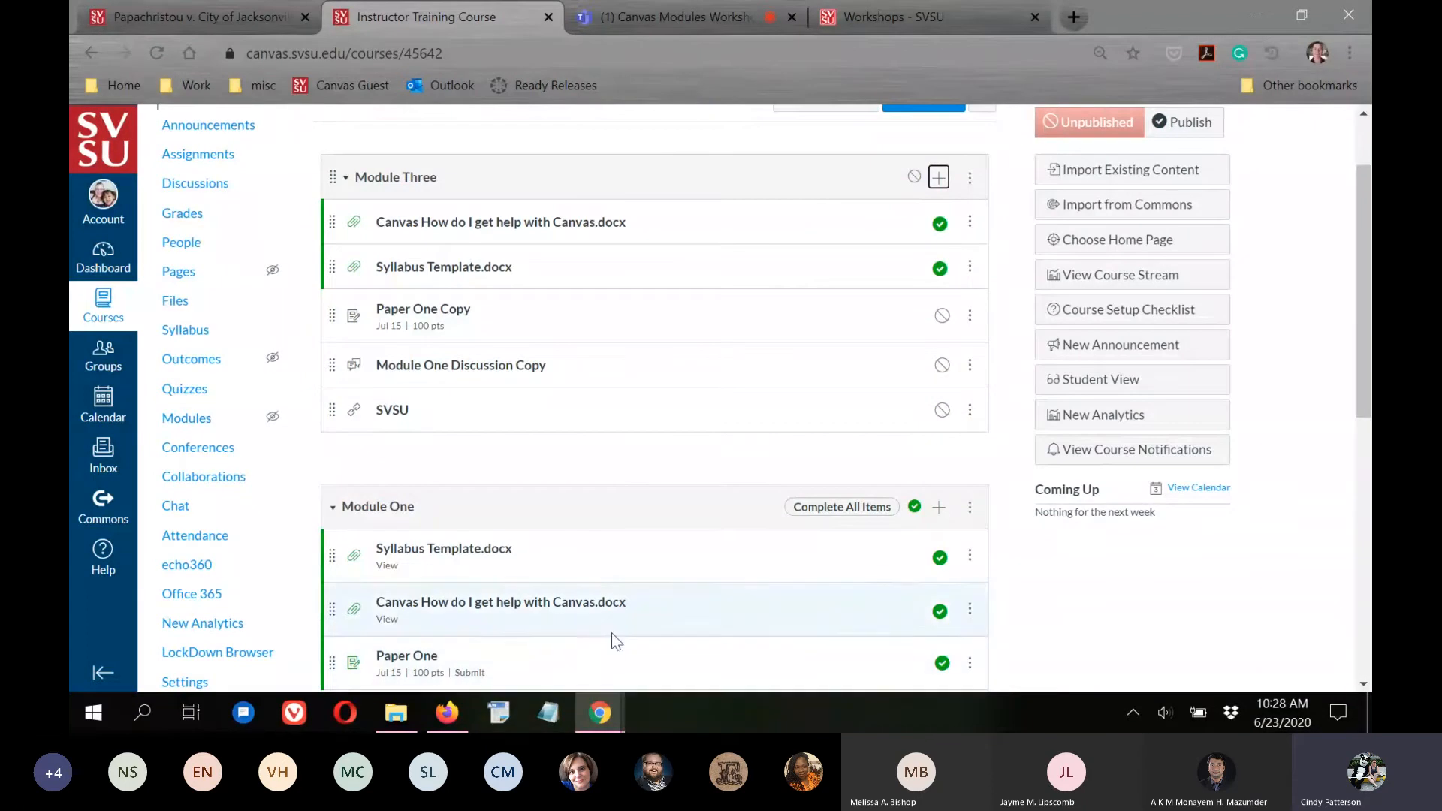
{"action": "scroll", "coordinate": [969, 668], "scroll_direction": "up", "scroll_amount": 2}
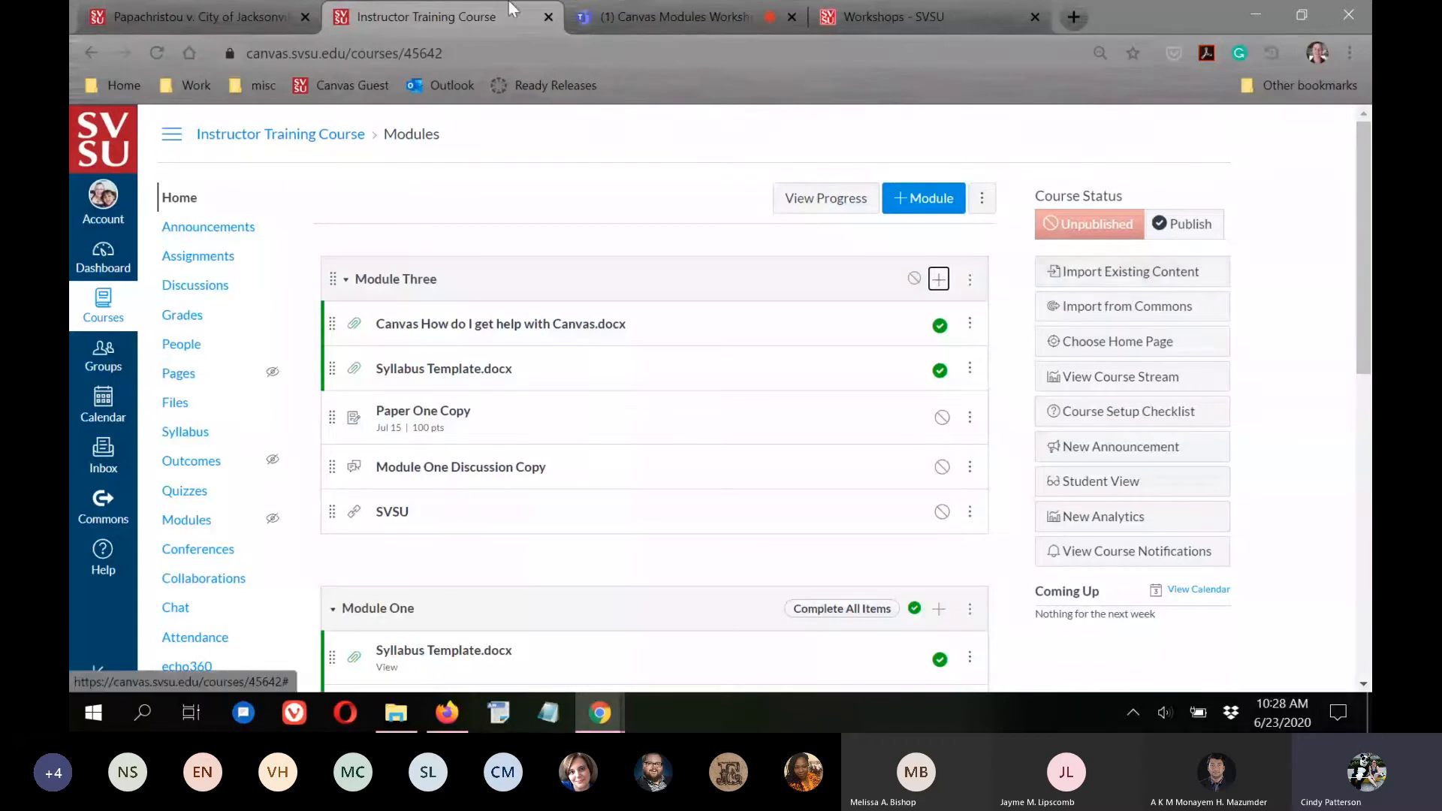
Switch to the Microsoft Teams meeting, admit the person waiting in the lobby, and read the full chat question about assignments in modules.
{"action": "left_click", "coordinate": [651, 10]}
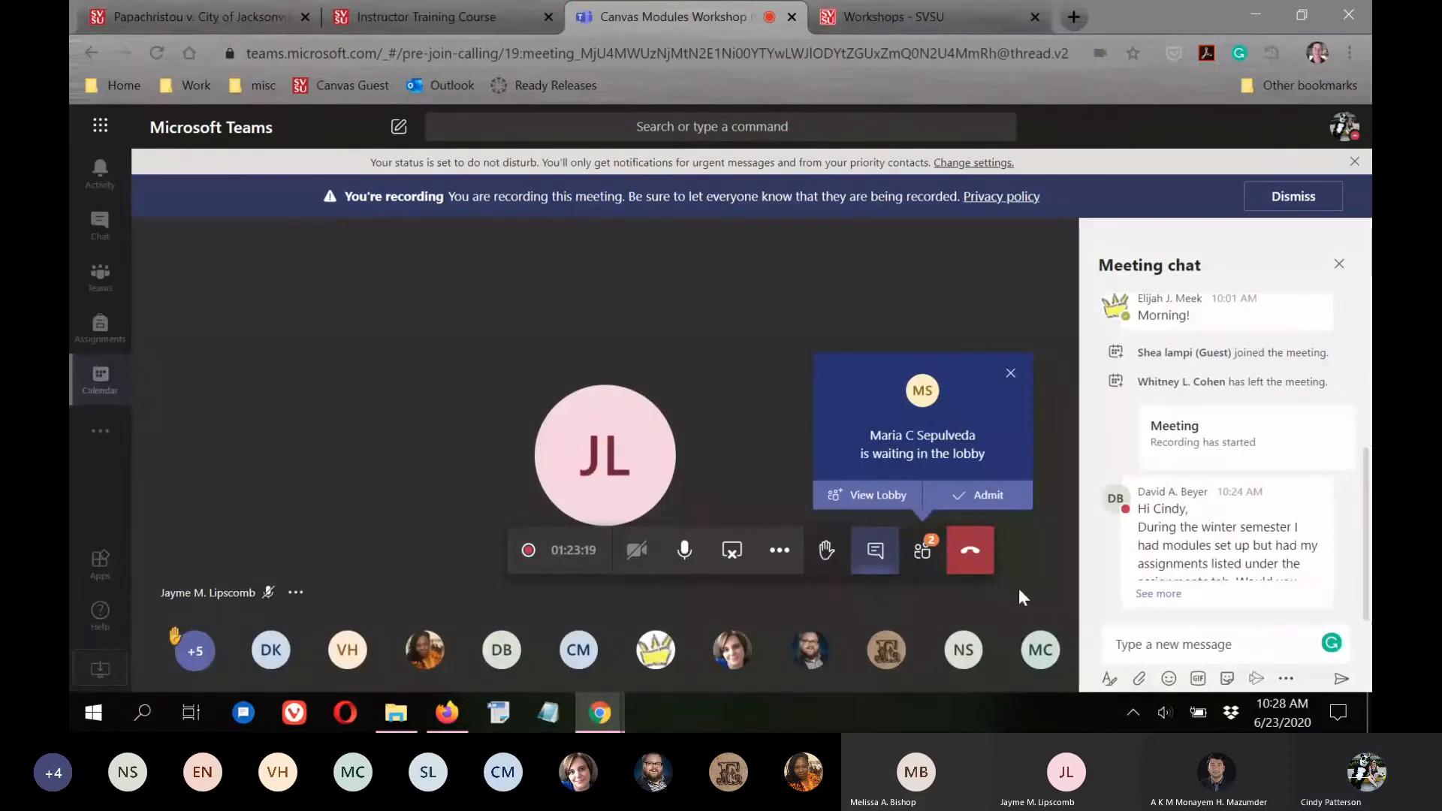
{"action": "left_click", "coordinate": [1006, 496]}
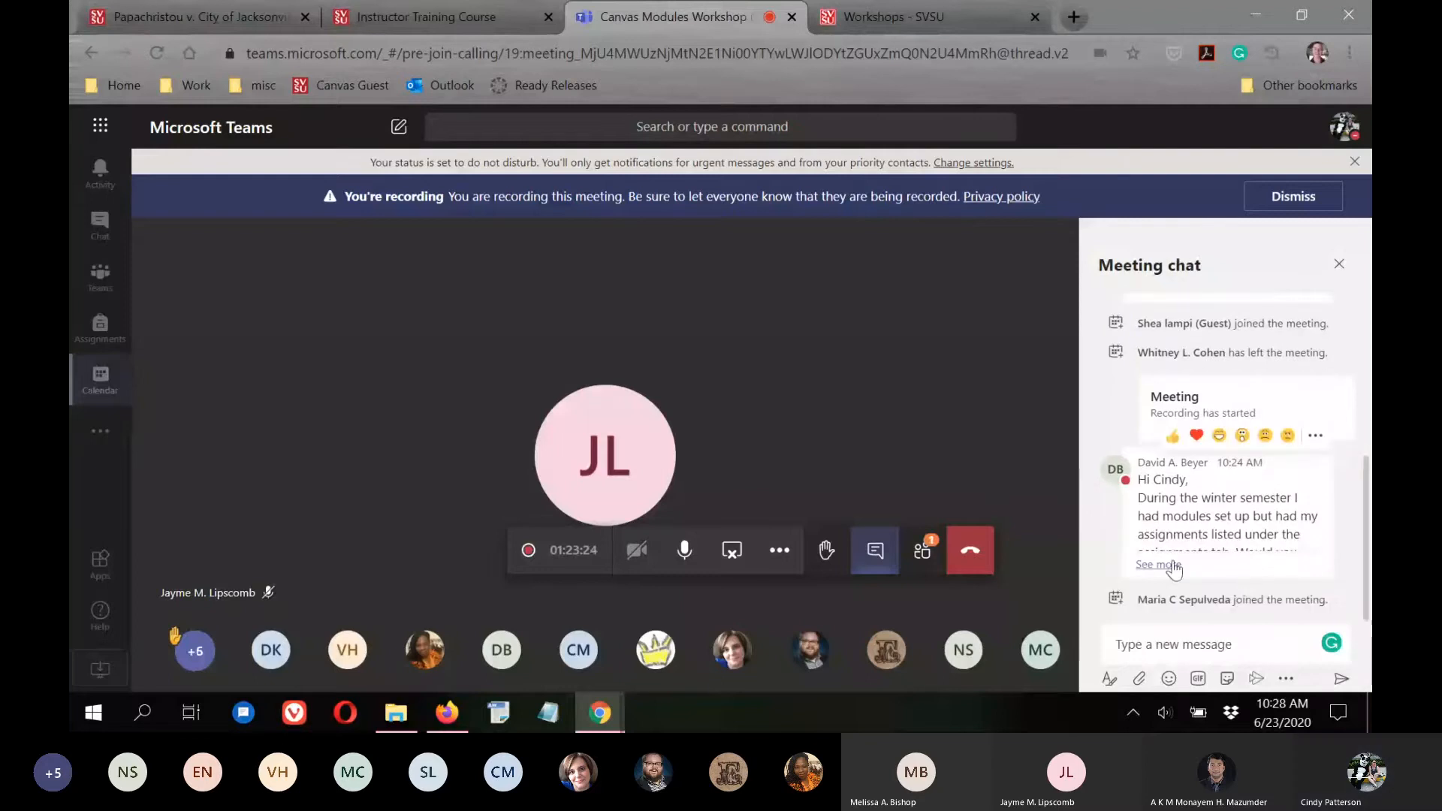
{"action": "left_click", "coordinate": [1156, 565]}
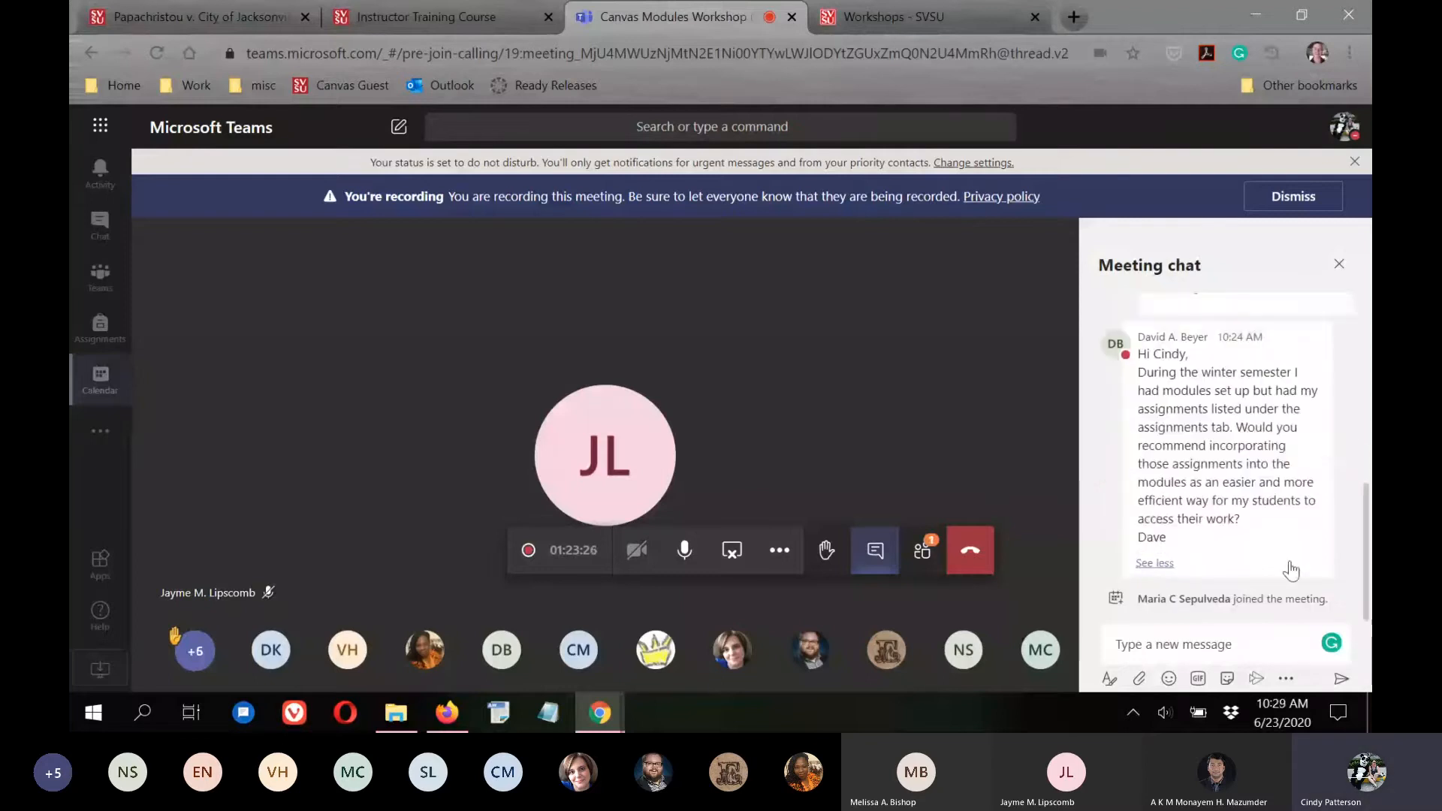
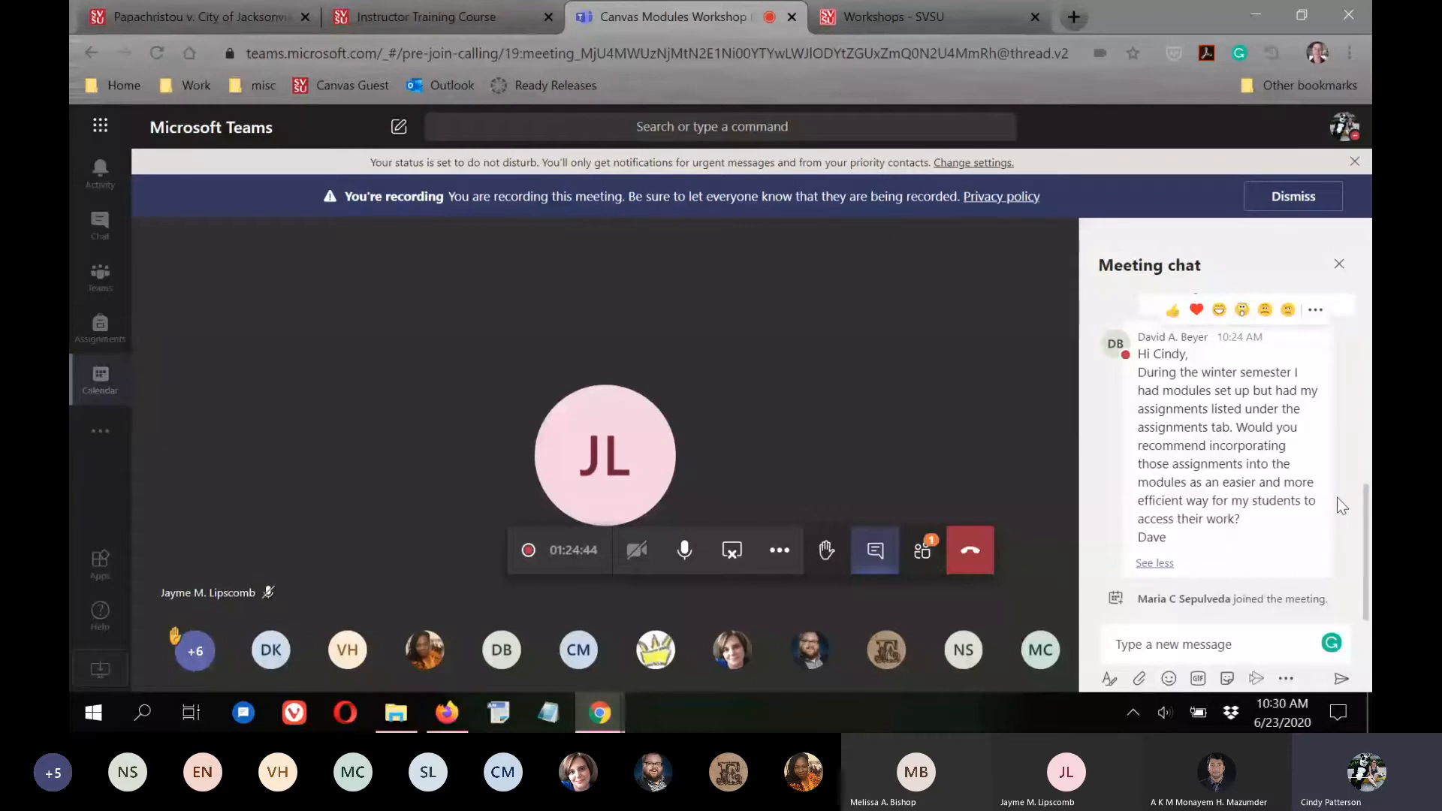
{"action": "scroll", "coordinate": [1337, 497], "scroll_direction": "up", "scroll_amount": 1}
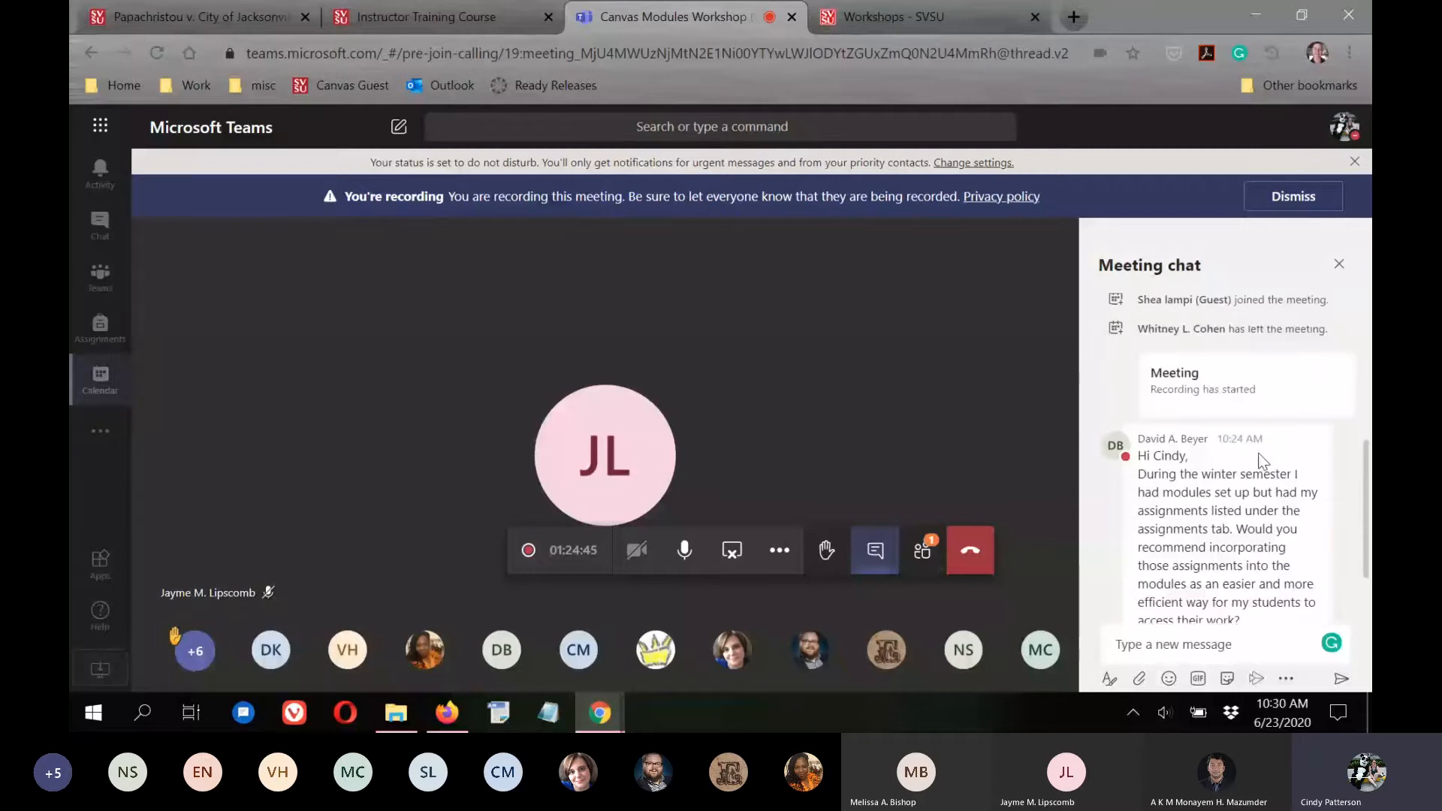
{"action": "scroll", "coordinate": [1293, 560], "scroll_direction": "down", "scroll_amount": 1}
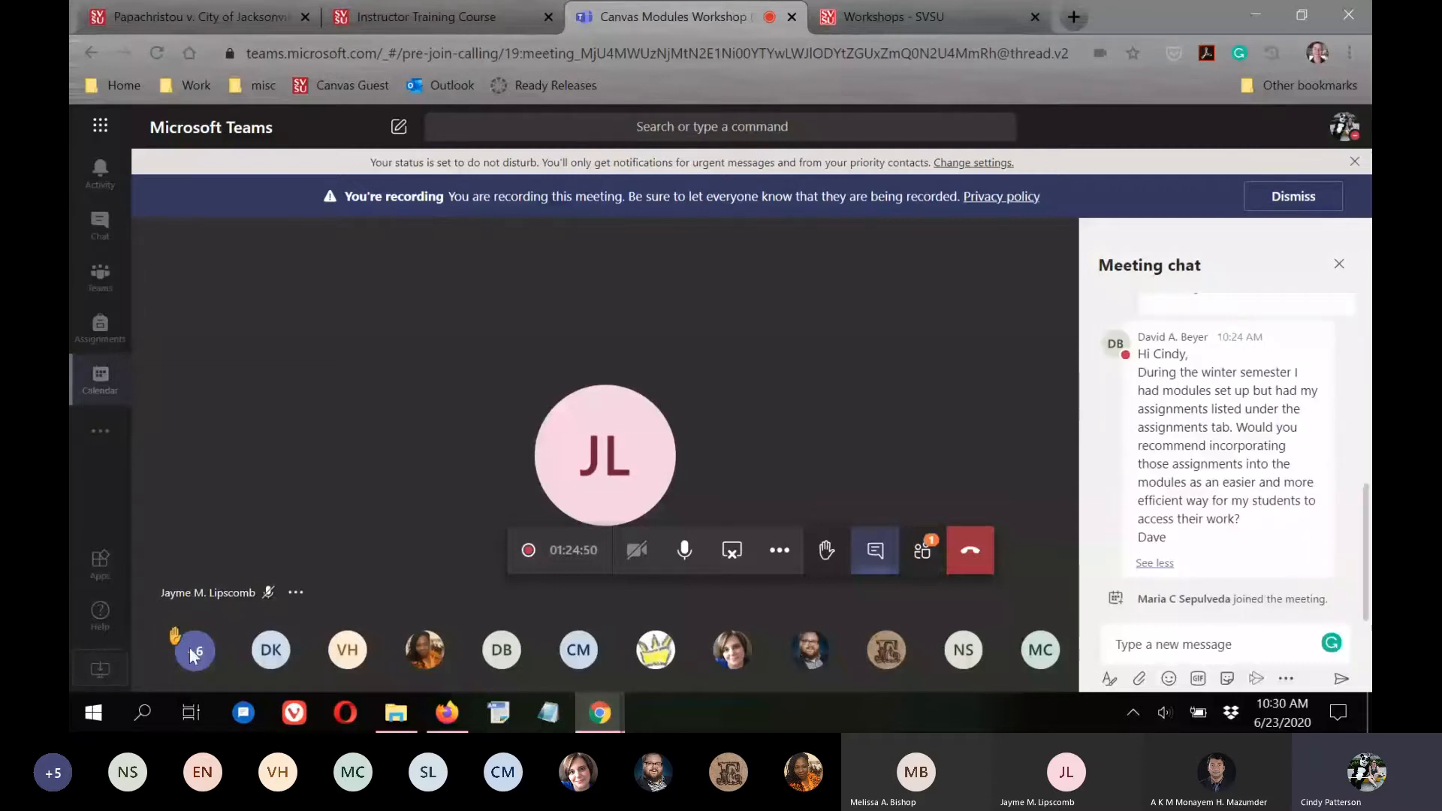
Check the meeting's participant list for the raised hand and return to the meeting chat.
{"action": "left_click", "coordinate": [922, 549]}
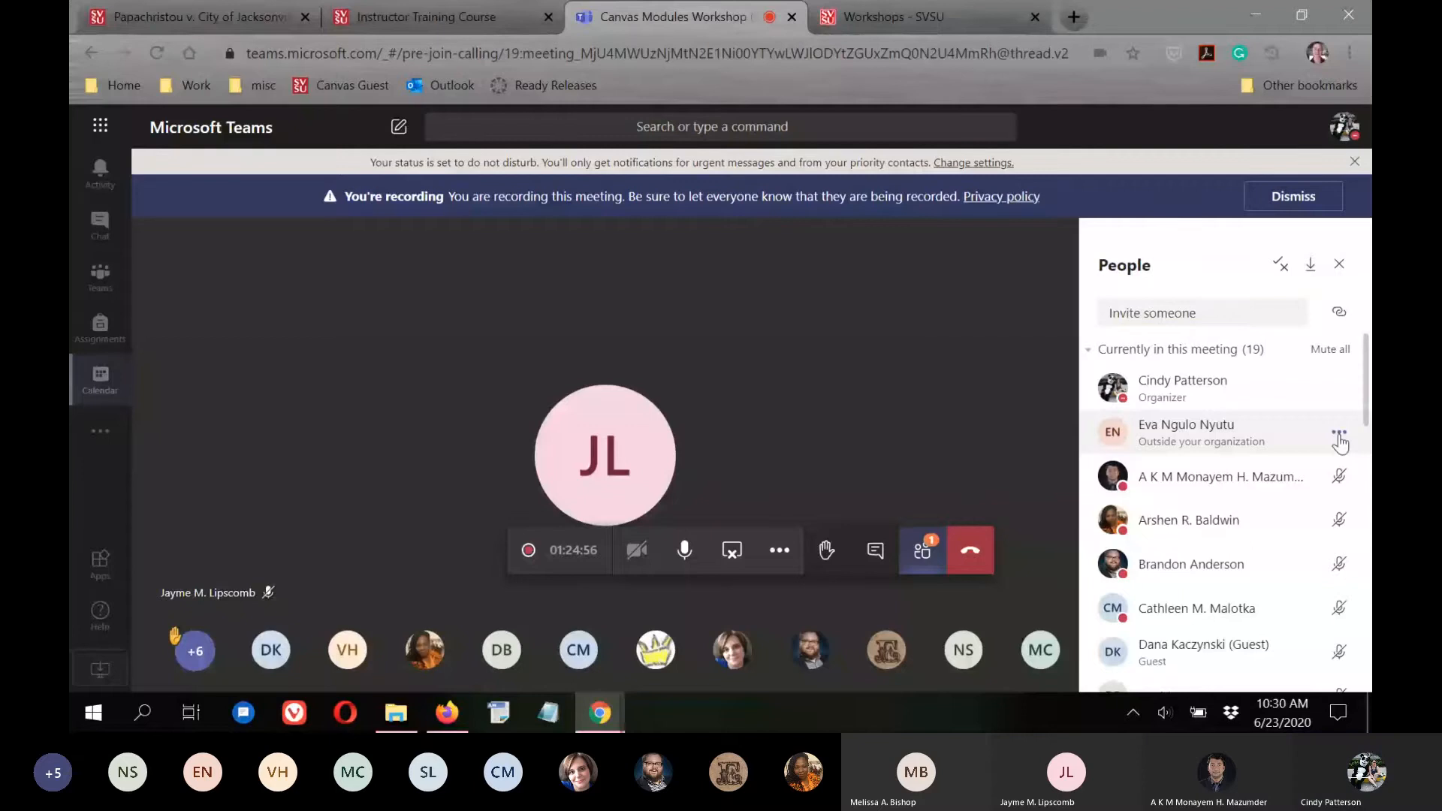
{"action": "left_click", "coordinate": [923, 551]}
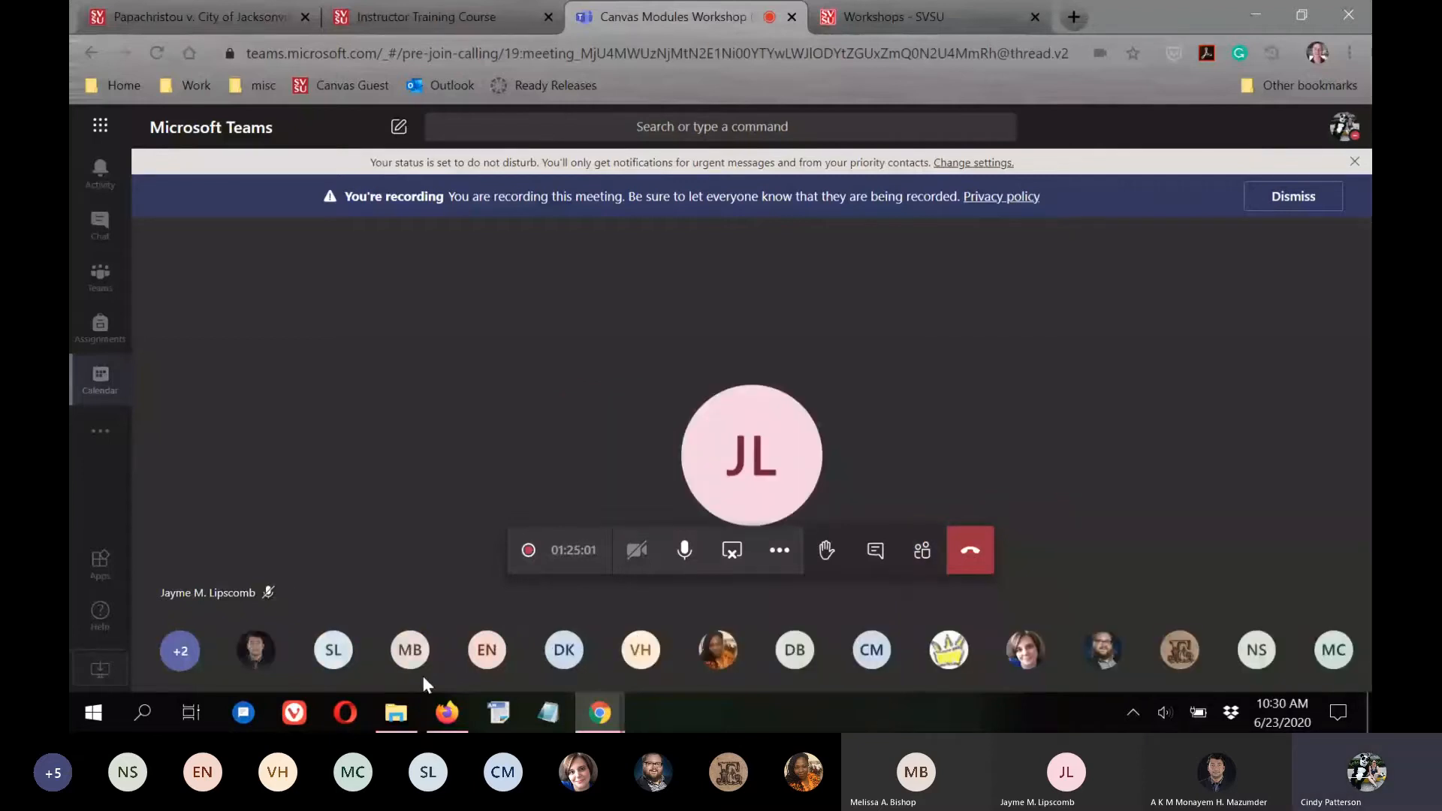
{"action": "left_click", "coordinate": [874, 550]}
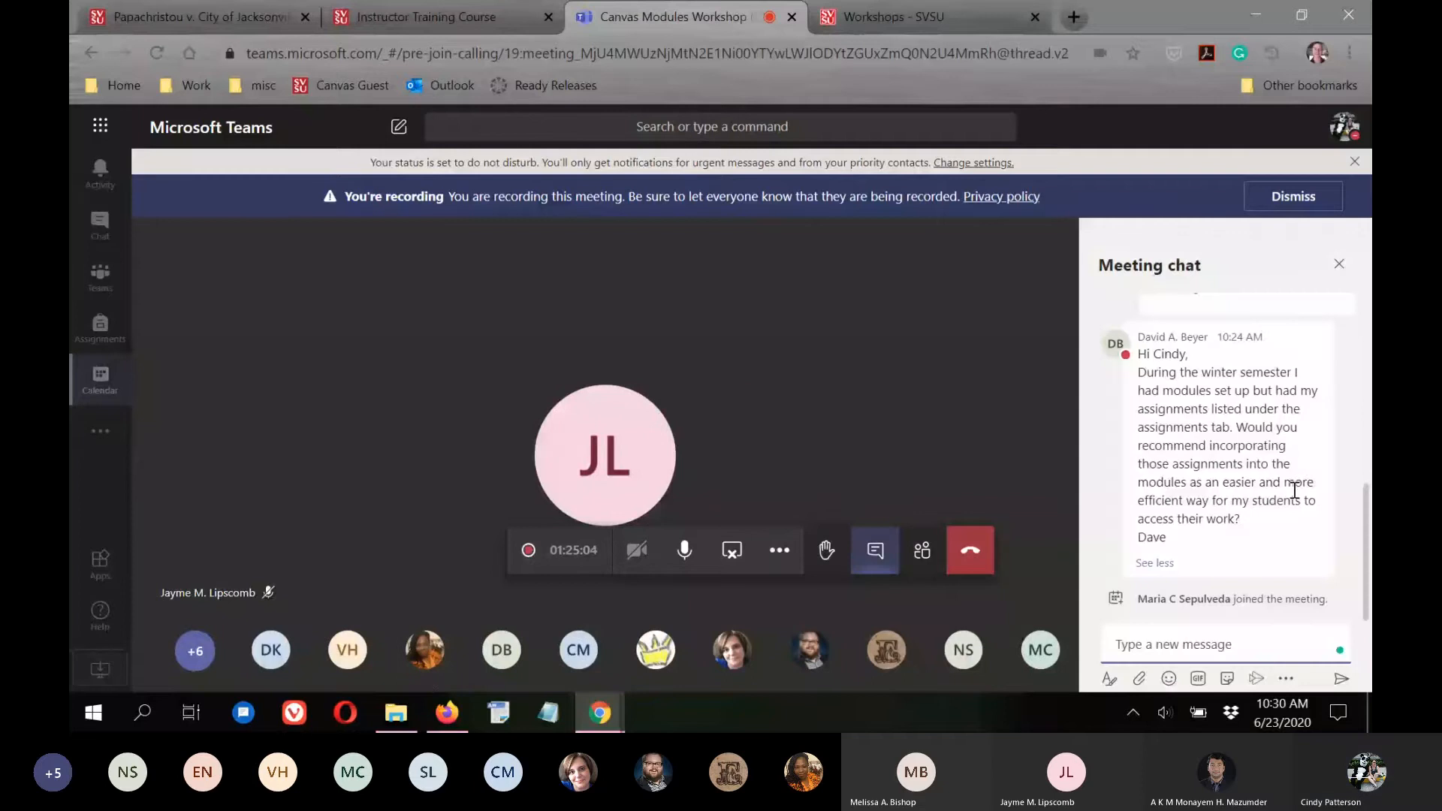
{"action": "mouse_move", "coordinate": [1276, 493]}
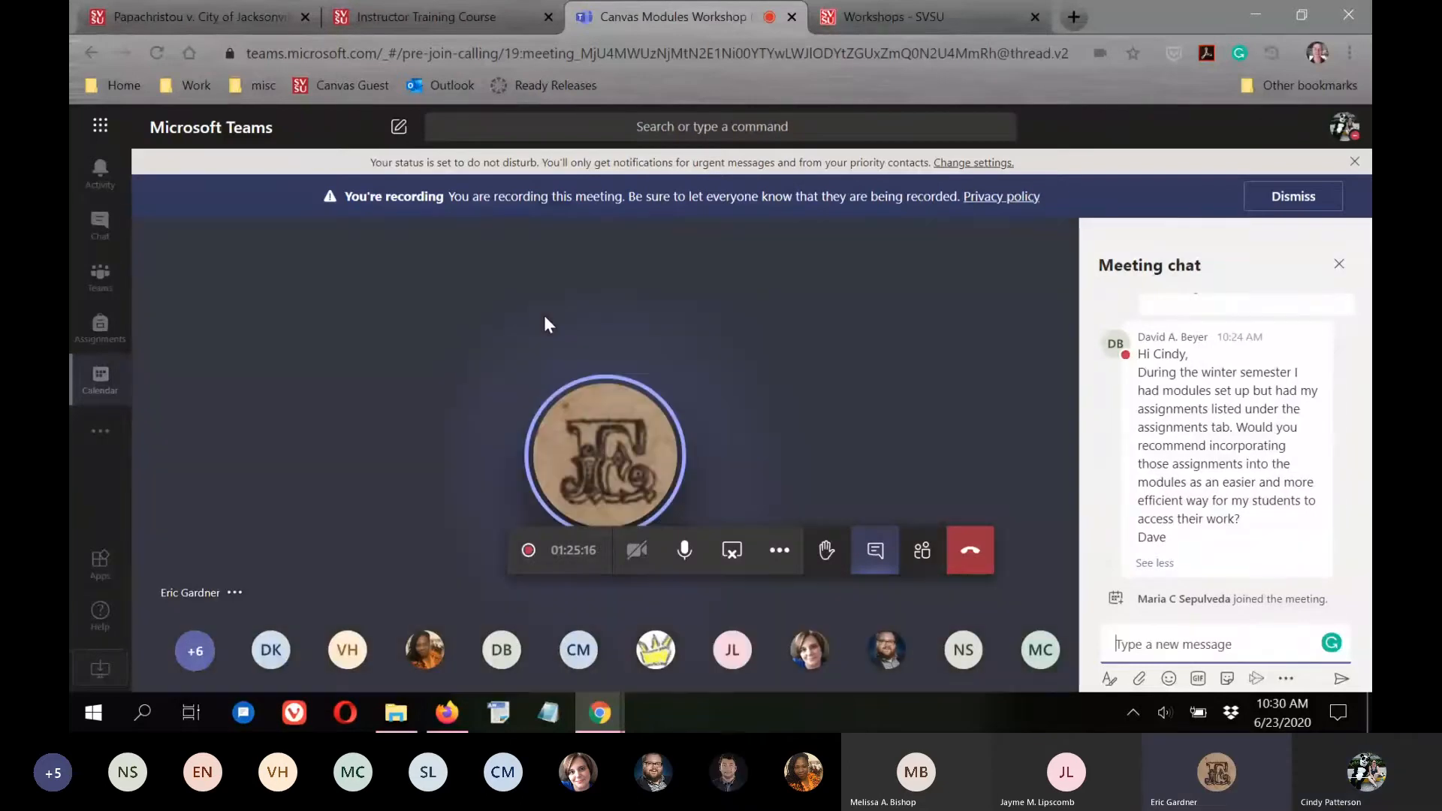
{"action": "mouse_move", "coordinate": [587, 424]}
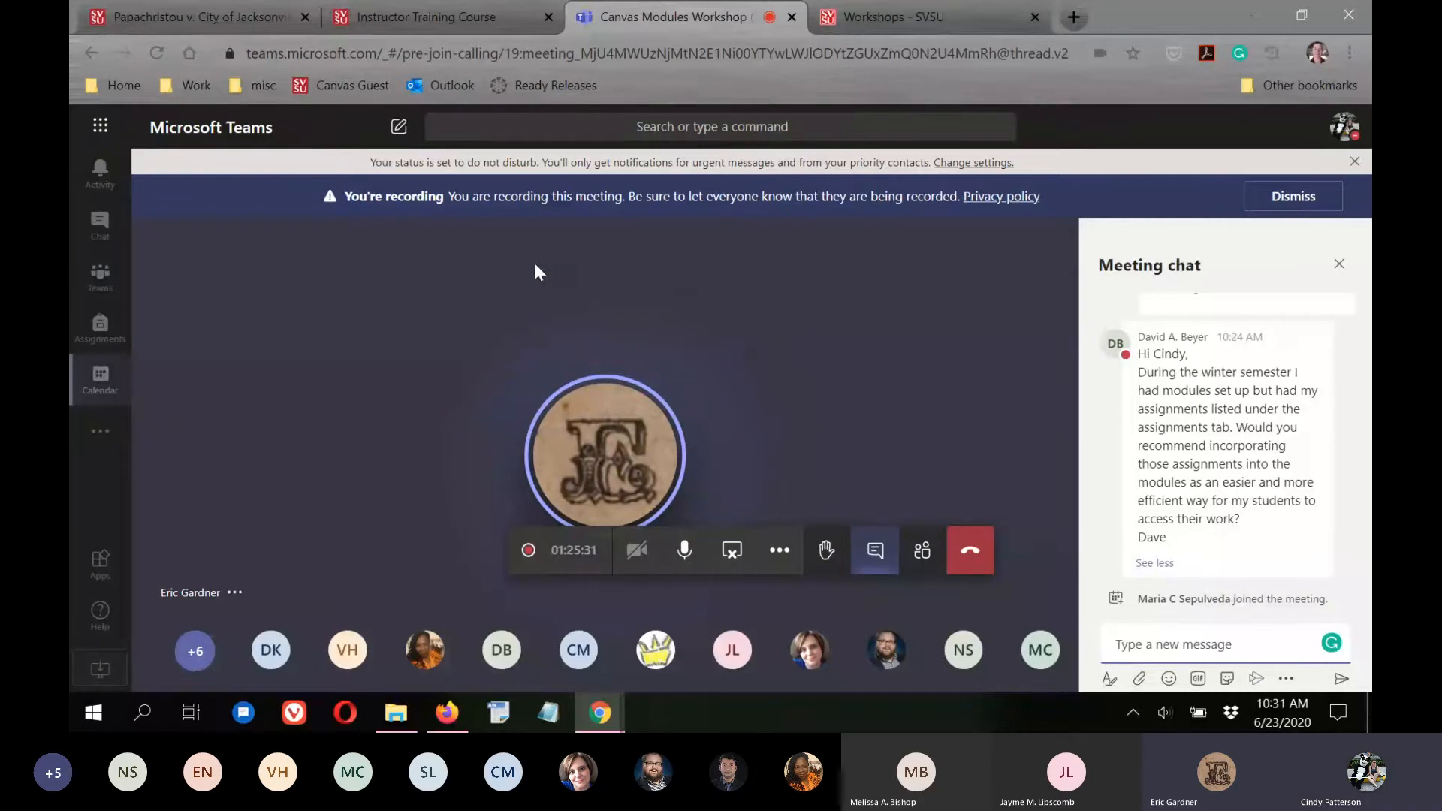
Return to the student's Canvas Student Training Course home page and review the items and requirements in the Week 1 to Week 3 modules.
{"action": "left_click", "coordinate": [191, 10]}
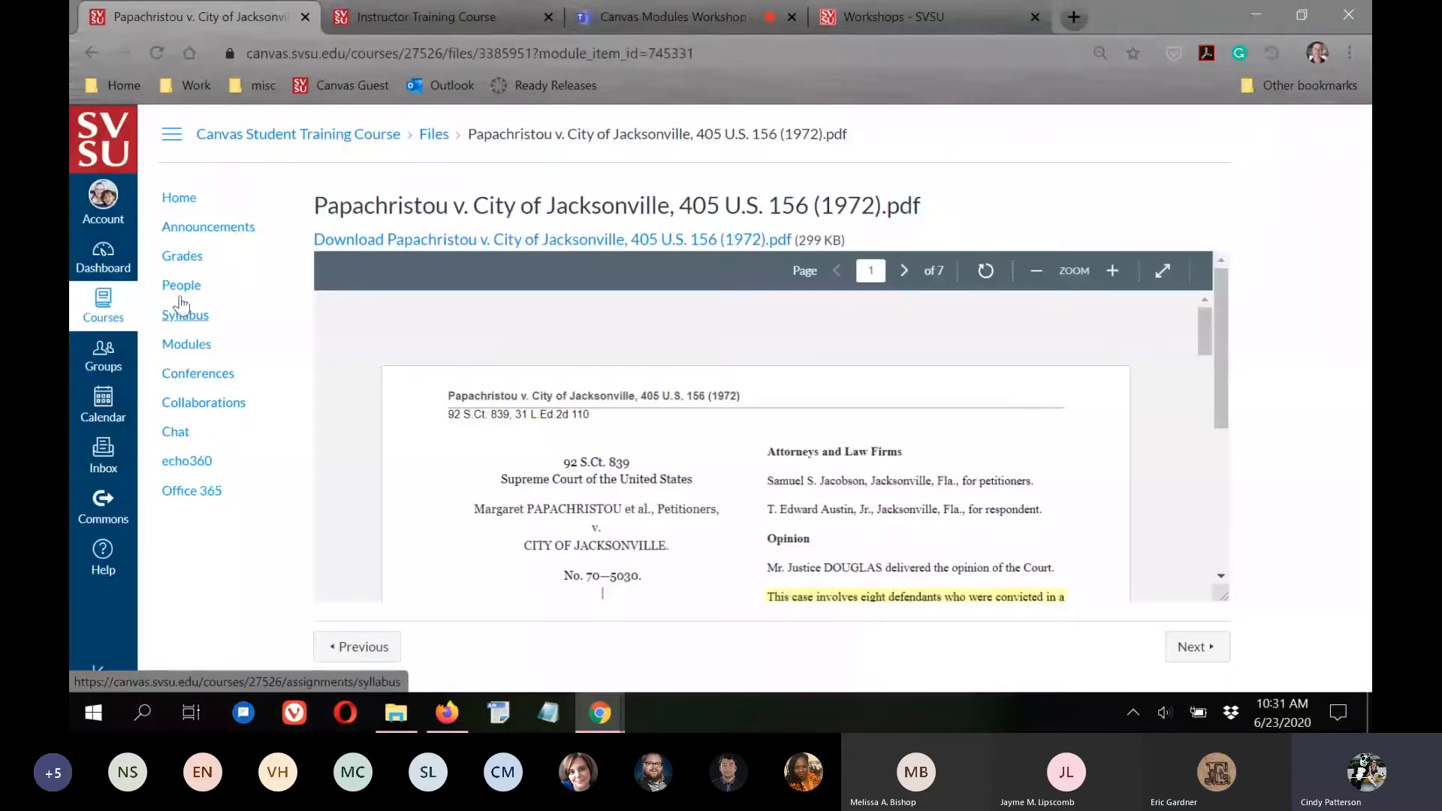
{"action": "left_click", "coordinate": [179, 197]}
{"action": "scroll", "coordinate": [1119, 480], "scroll_direction": "down", "scroll_amount": 6}
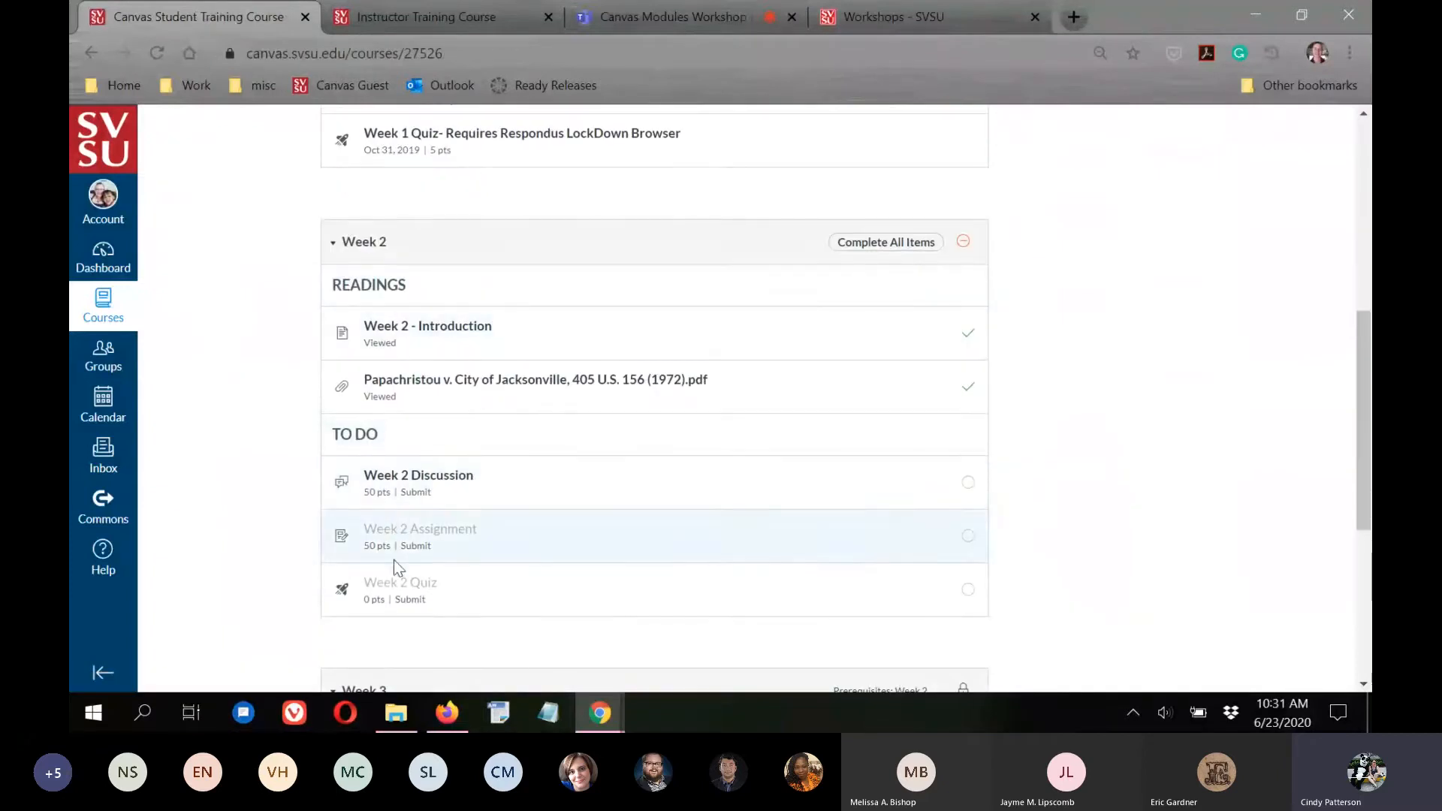
{"action": "scroll", "coordinate": [1084, 452], "scroll_direction": "down", "scroll_amount": 5}
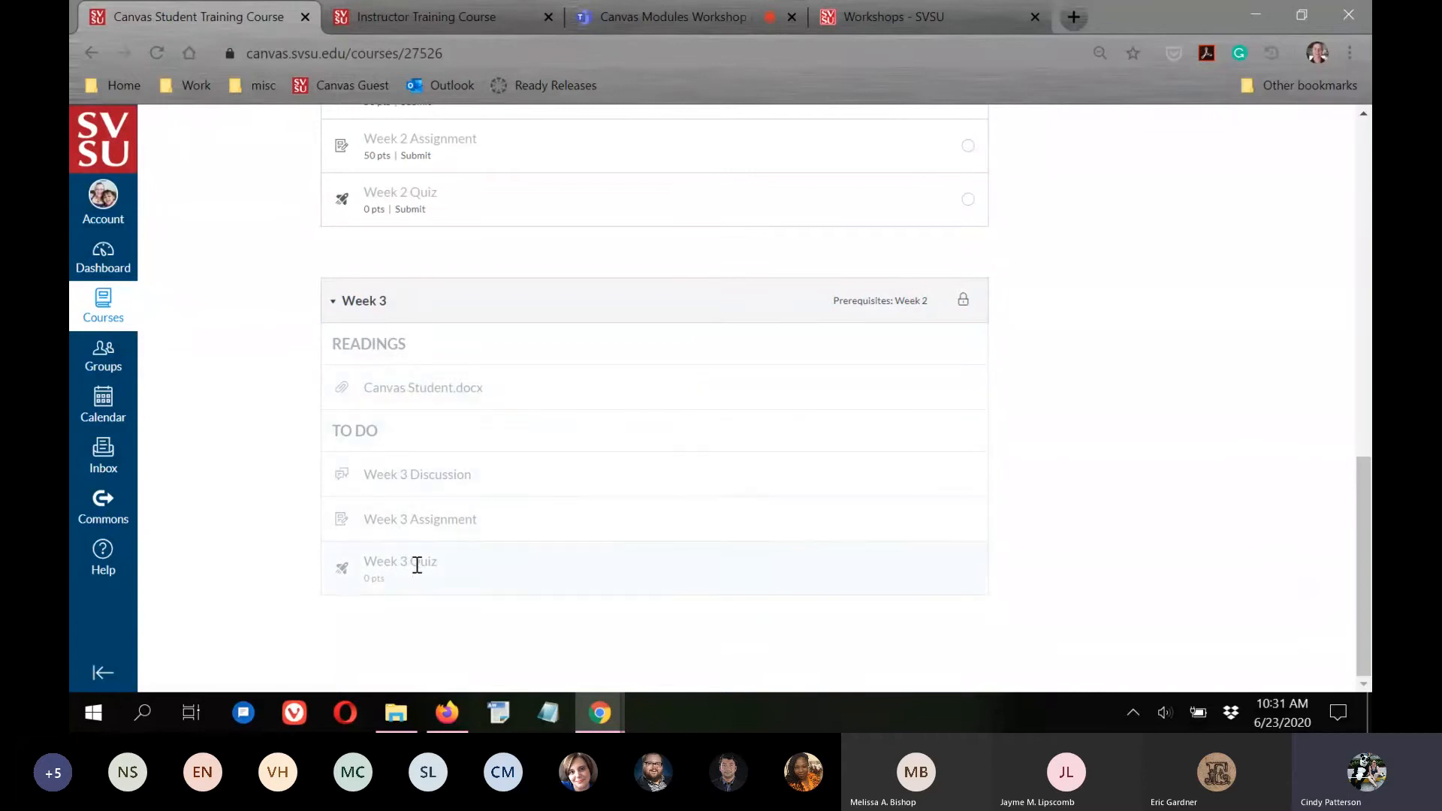
{"action": "scroll", "coordinate": [1140, 395], "scroll_direction": "up", "scroll_amount": 15}
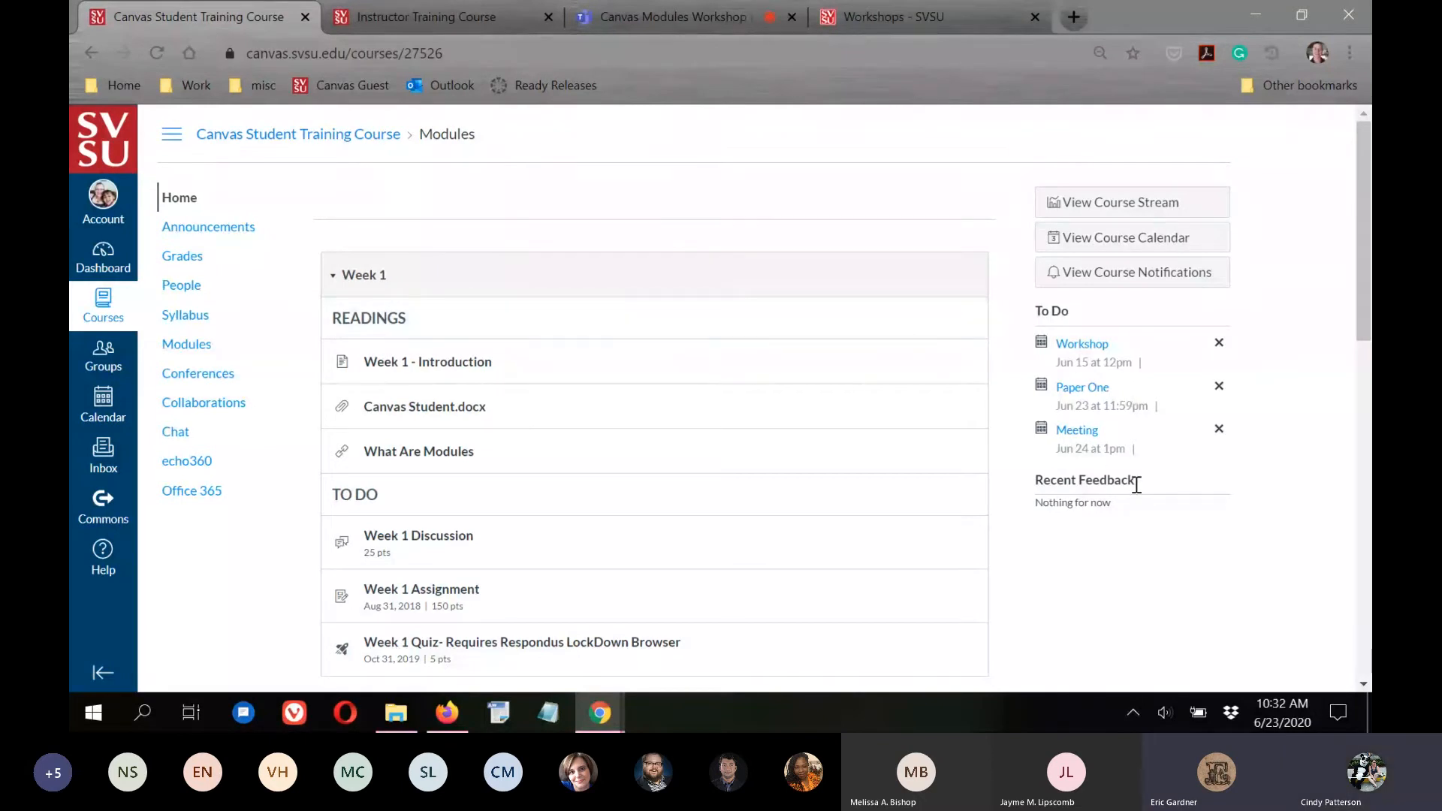
{"action": "scroll", "coordinate": [787, 535], "scroll_direction": "down", "scroll_amount": 3}
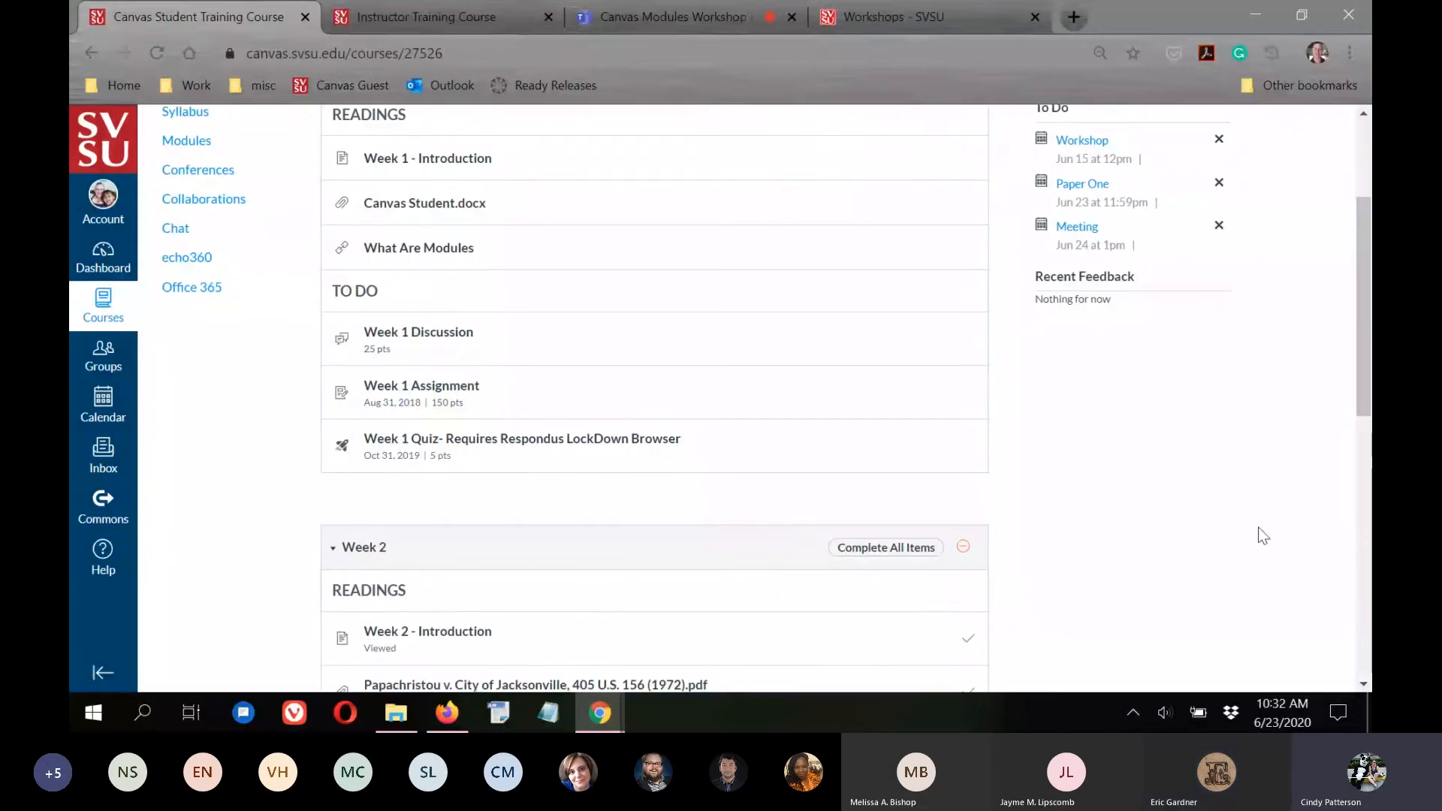
{"action": "scroll", "coordinate": [1254, 525], "scroll_direction": "down", "scroll_amount": 7}
{"action": "scroll", "coordinate": [1254, 525], "scroll_direction": "up", "scroll_amount": 3}
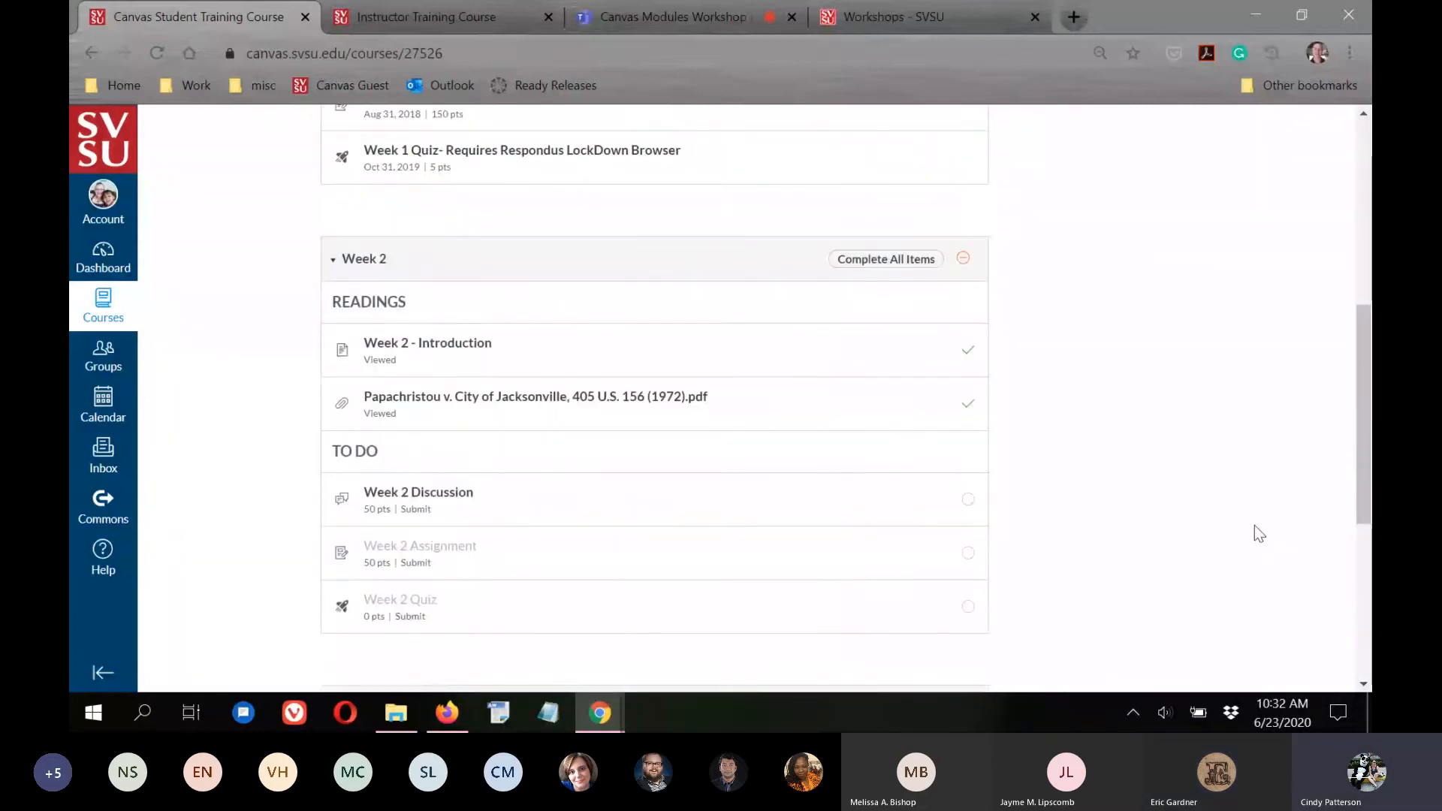
{"action": "scroll", "coordinate": [1259, 528], "scroll_direction": "up", "scroll_amount": 6}
{"action": "scroll", "coordinate": [1261, 529], "scroll_direction": "down", "scroll_amount": 3}
{"action": "scroll", "coordinate": [1264, 529], "scroll_direction": "up", "scroll_amount": 3}
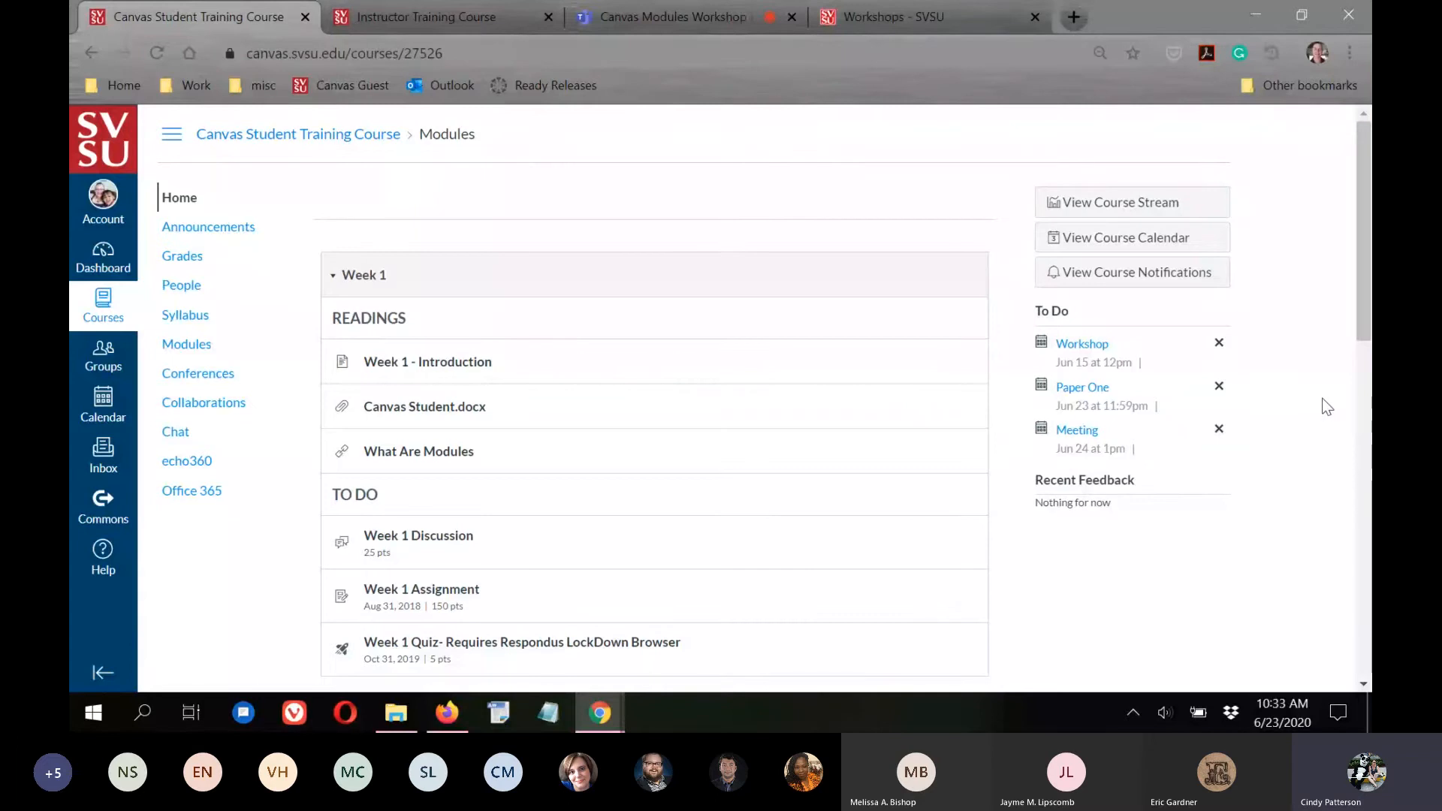
Switch to the Instructor Training Course and review the items listed in Module Three and Module One.
{"action": "left_click", "coordinate": [421, 22]}
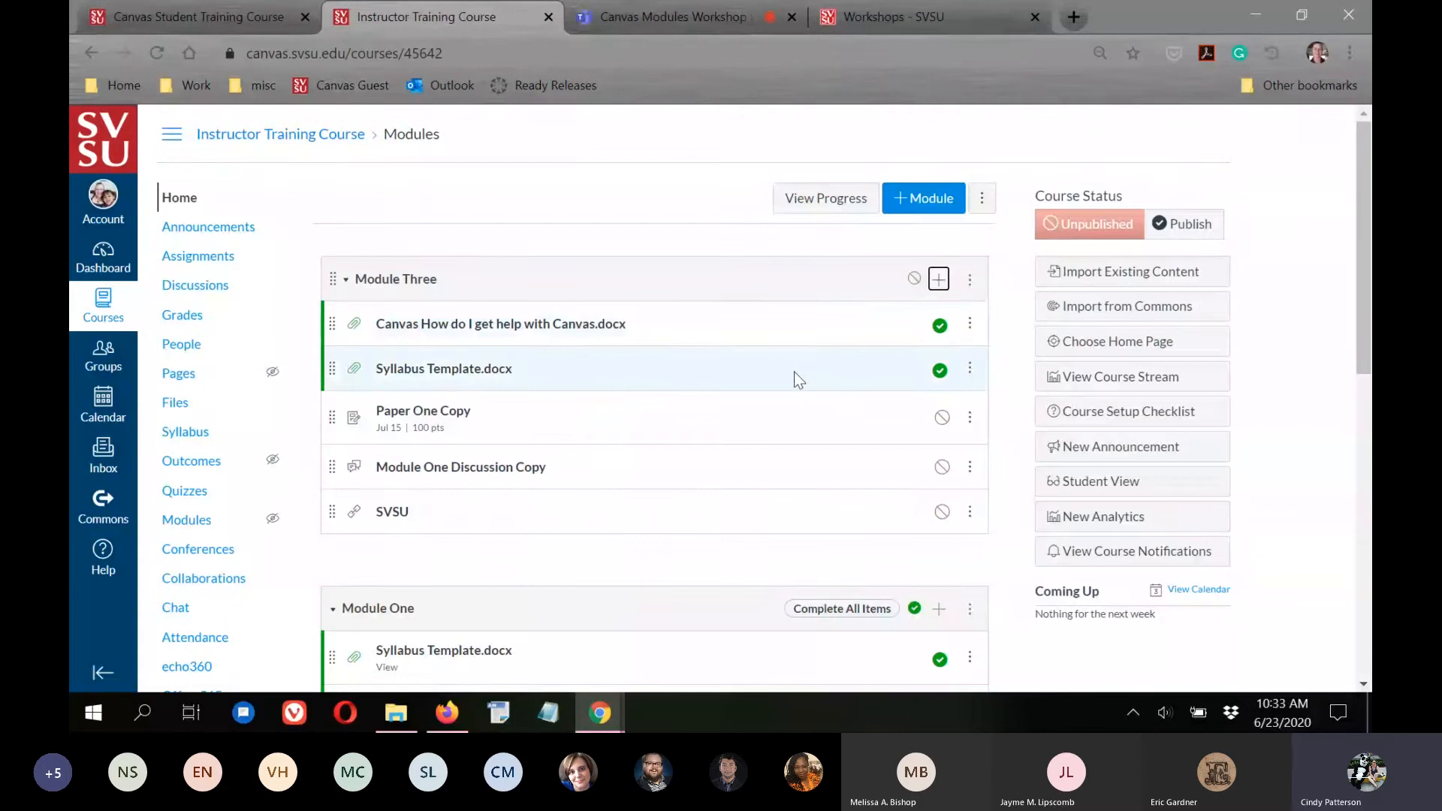
{"action": "scroll", "coordinate": [795, 372], "scroll_direction": "down", "scroll_amount": 1}
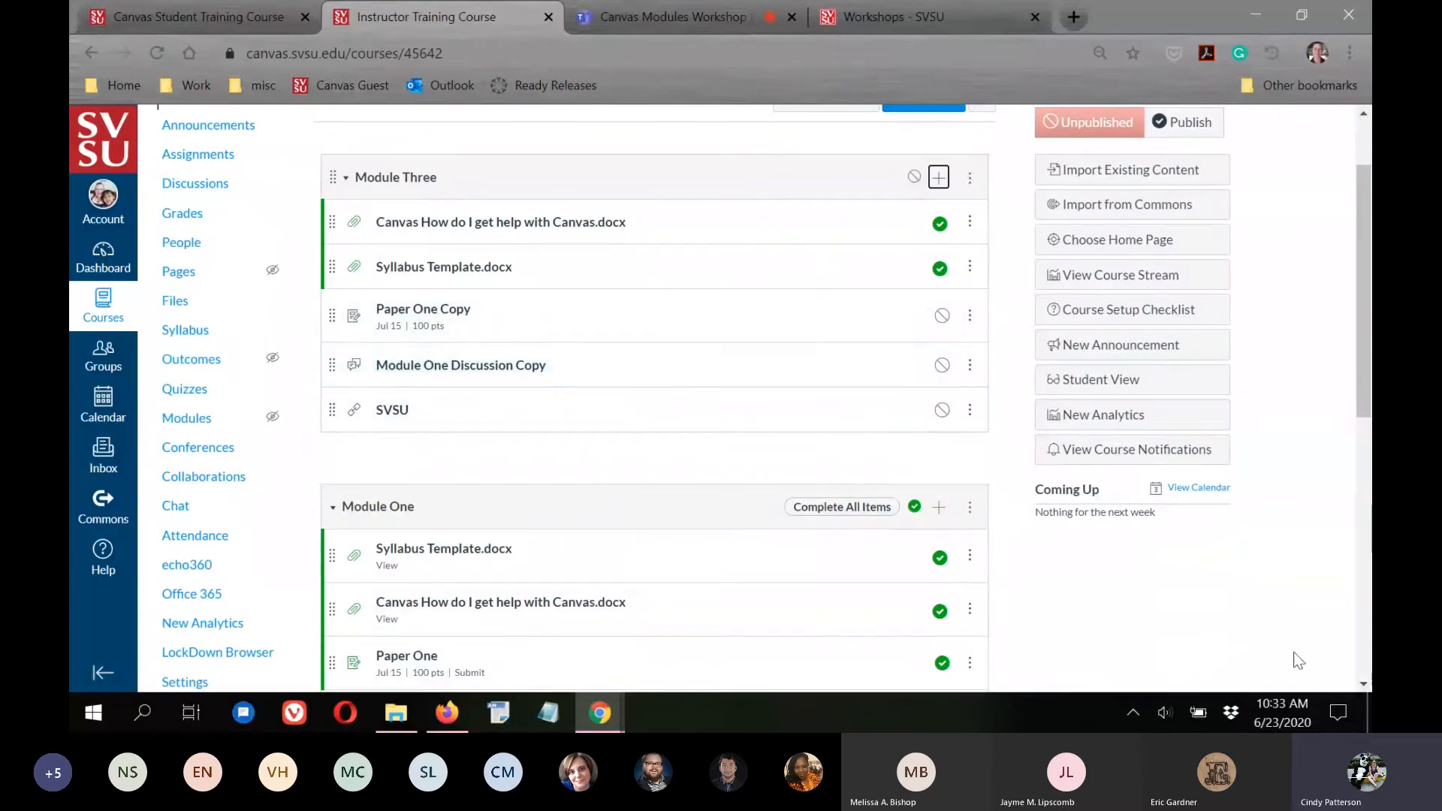
{"action": "scroll", "coordinate": [669, 342], "scroll_direction": "up", "scroll_amount": 1}
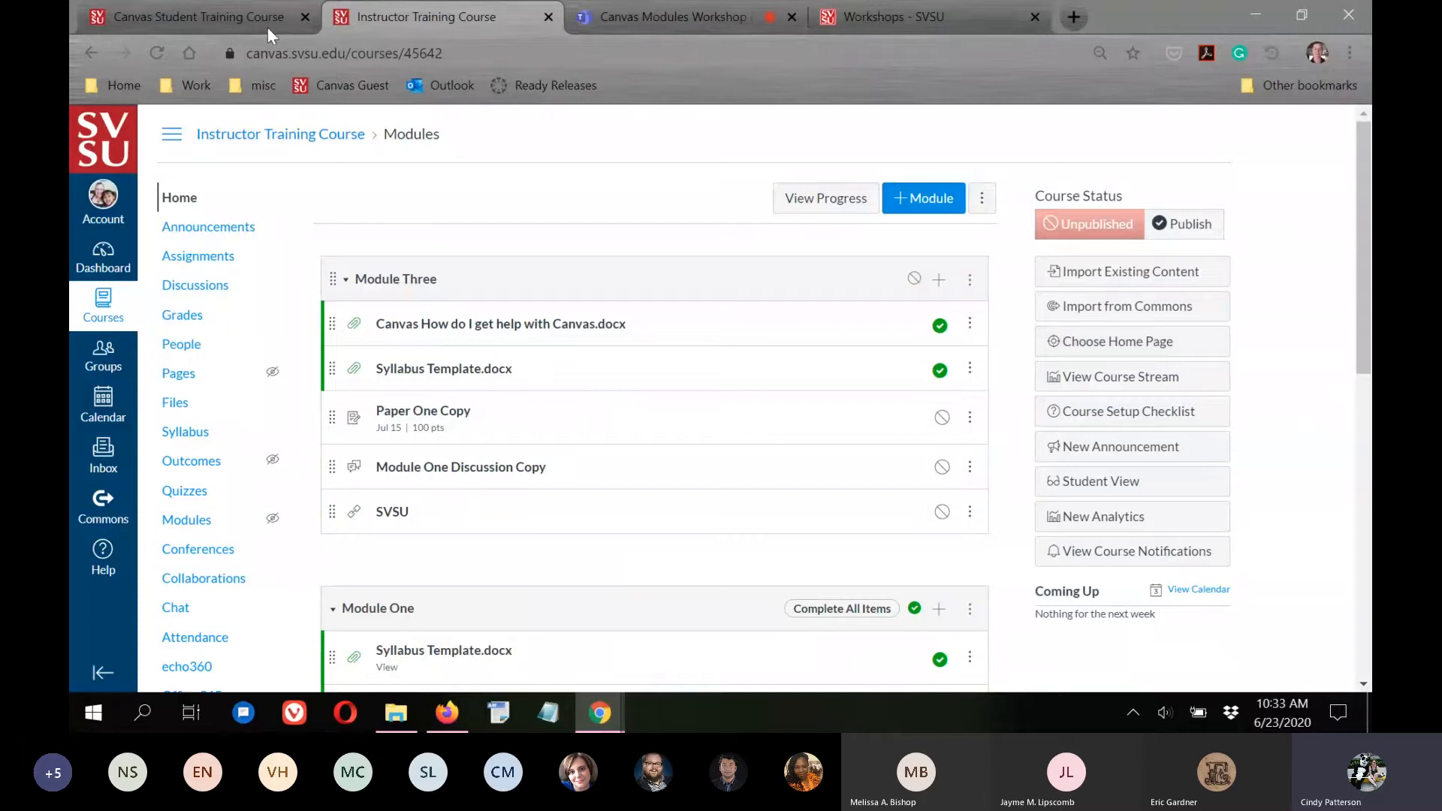
Return to the Canvas Student Training Course and compare the Week 1 module with the Week 2 module's requirements and item completion status.
{"action": "left_click", "coordinate": [187, 12]}
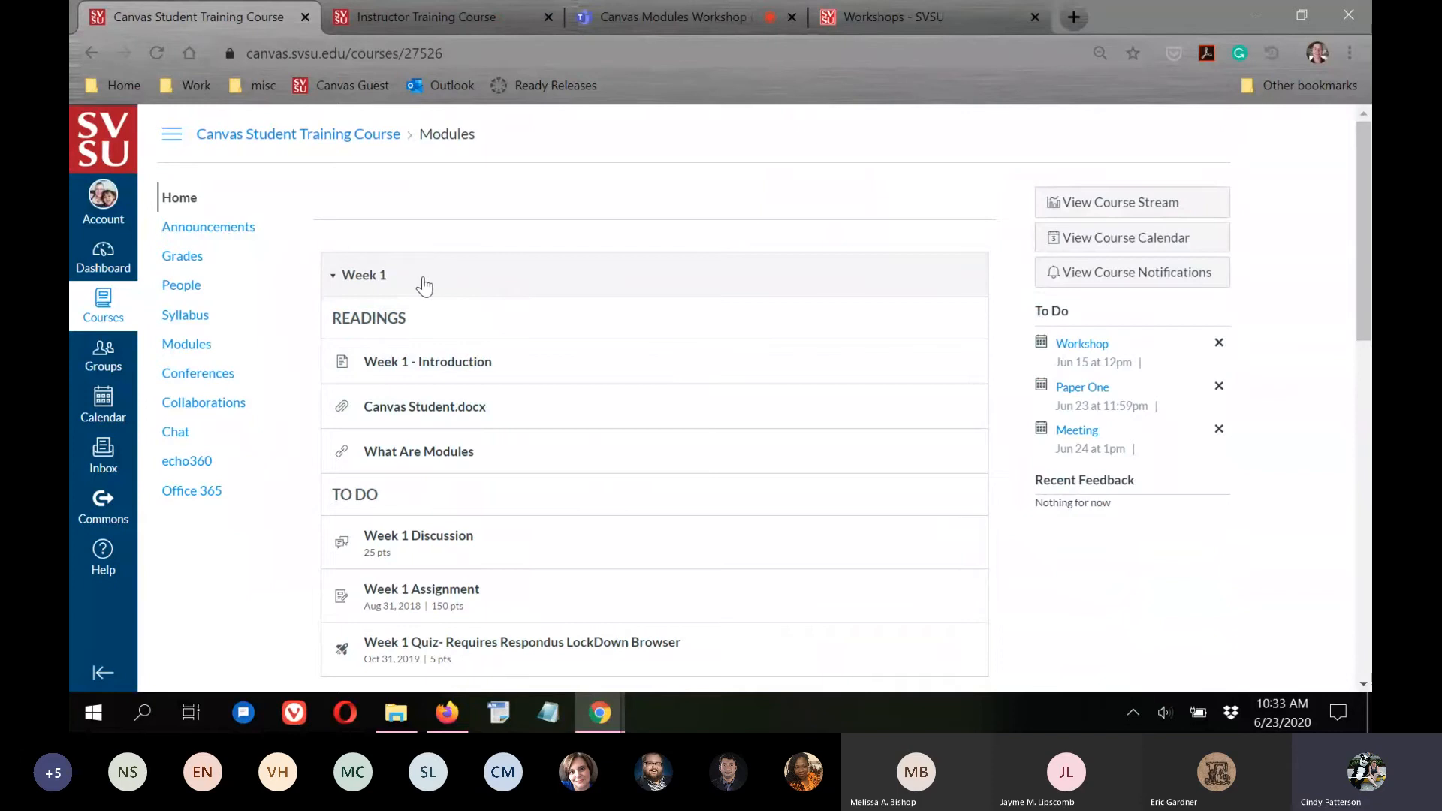
{"action": "scroll", "coordinate": [823, 402], "scroll_direction": "down", "scroll_amount": 5}
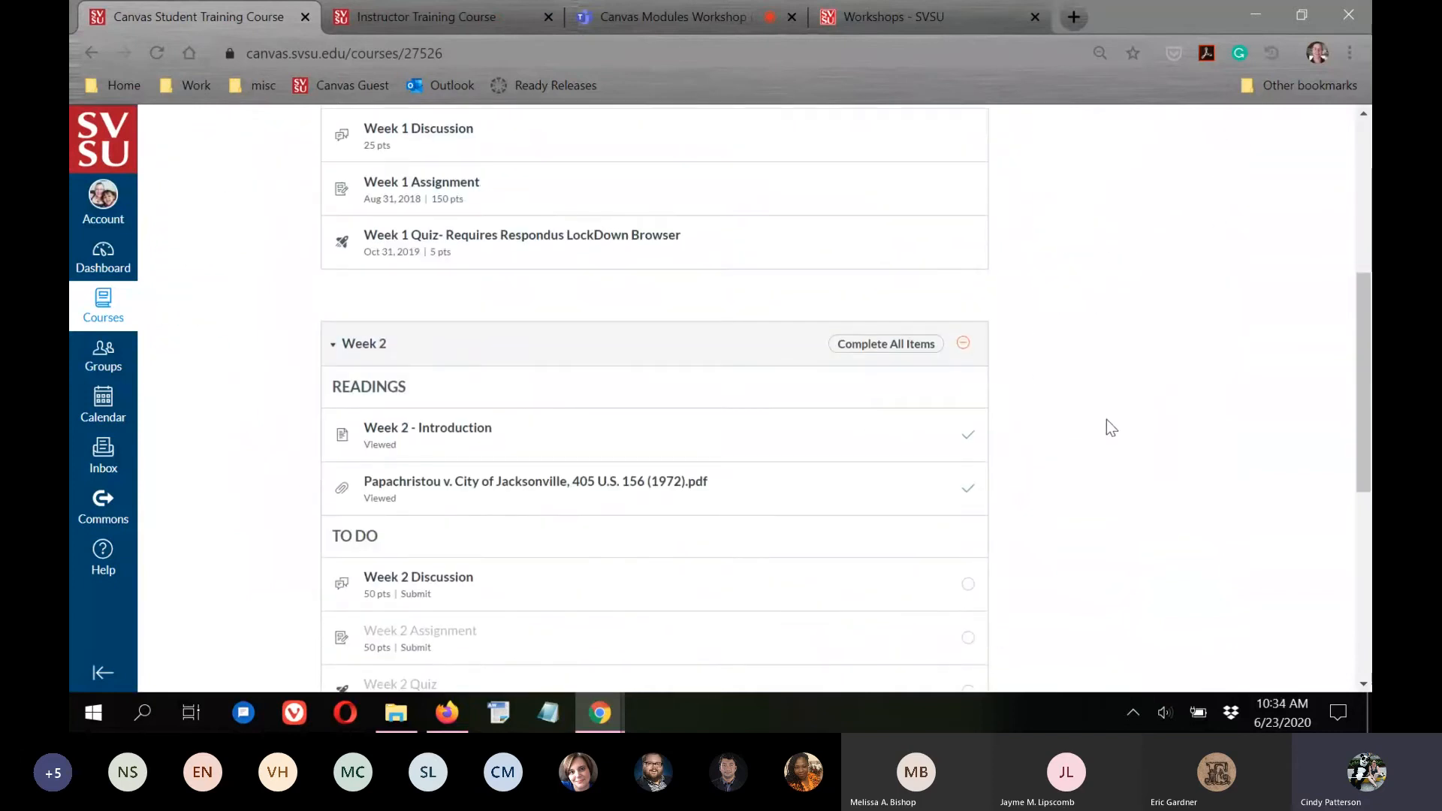
{"action": "scroll", "coordinate": [1107, 424], "scroll_direction": "up", "scroll_amount": 5}
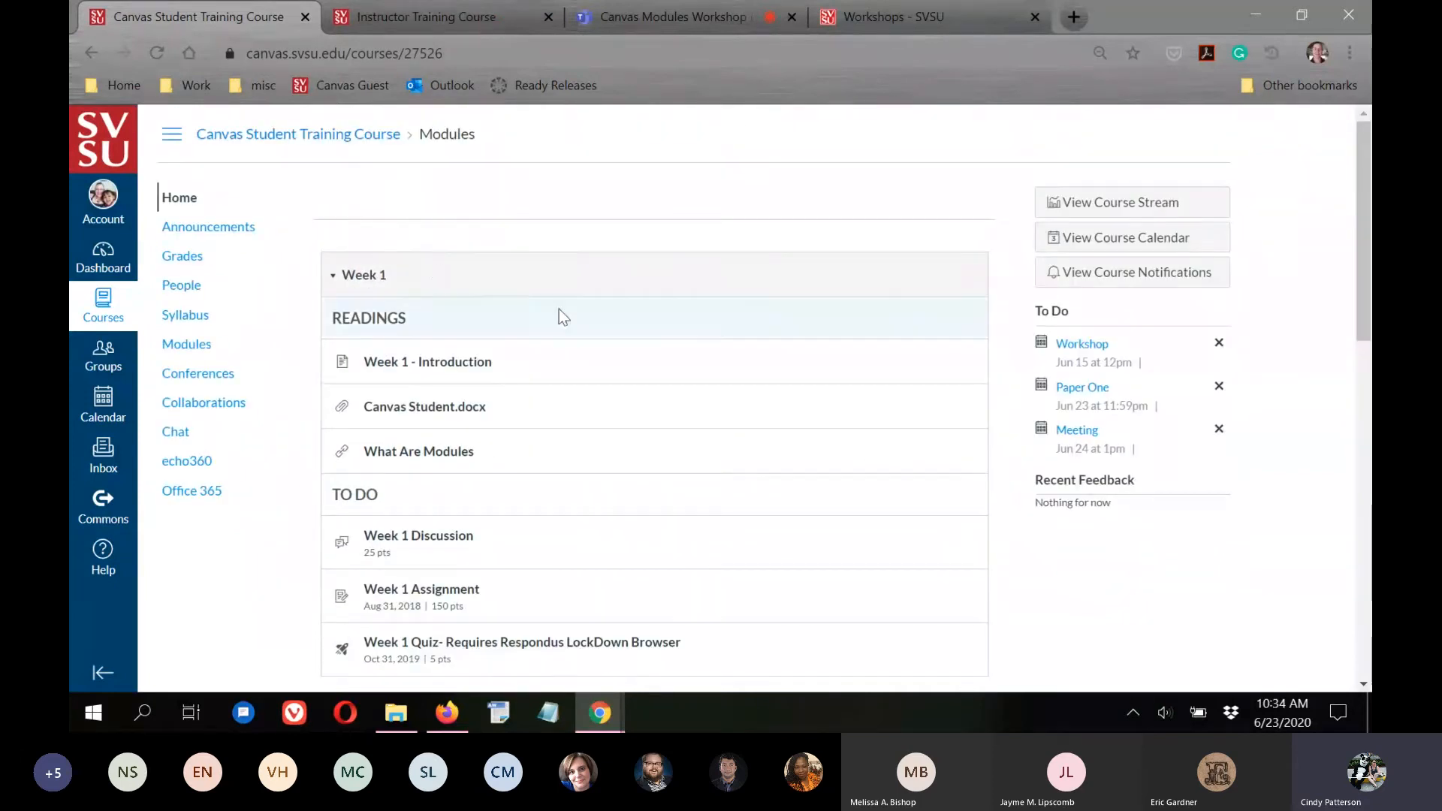
{"action": "scroll", "coordinate": [453, 298], "scroll_direction": "down", "scroll_amount": 4}
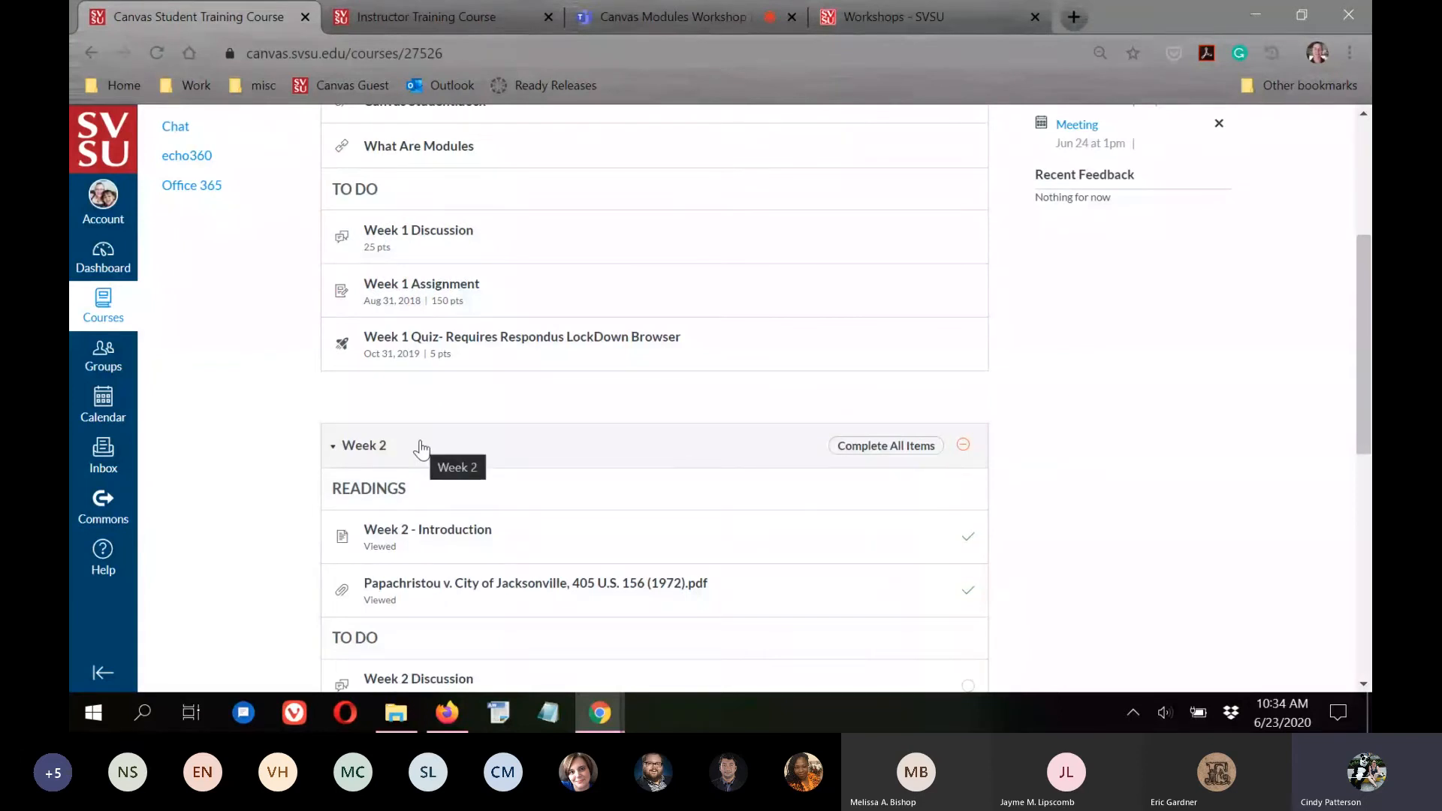
{"action": "scroll", "coordinate": [1147, 545], "scroll_direction": "down", "scroll_amount": 4}
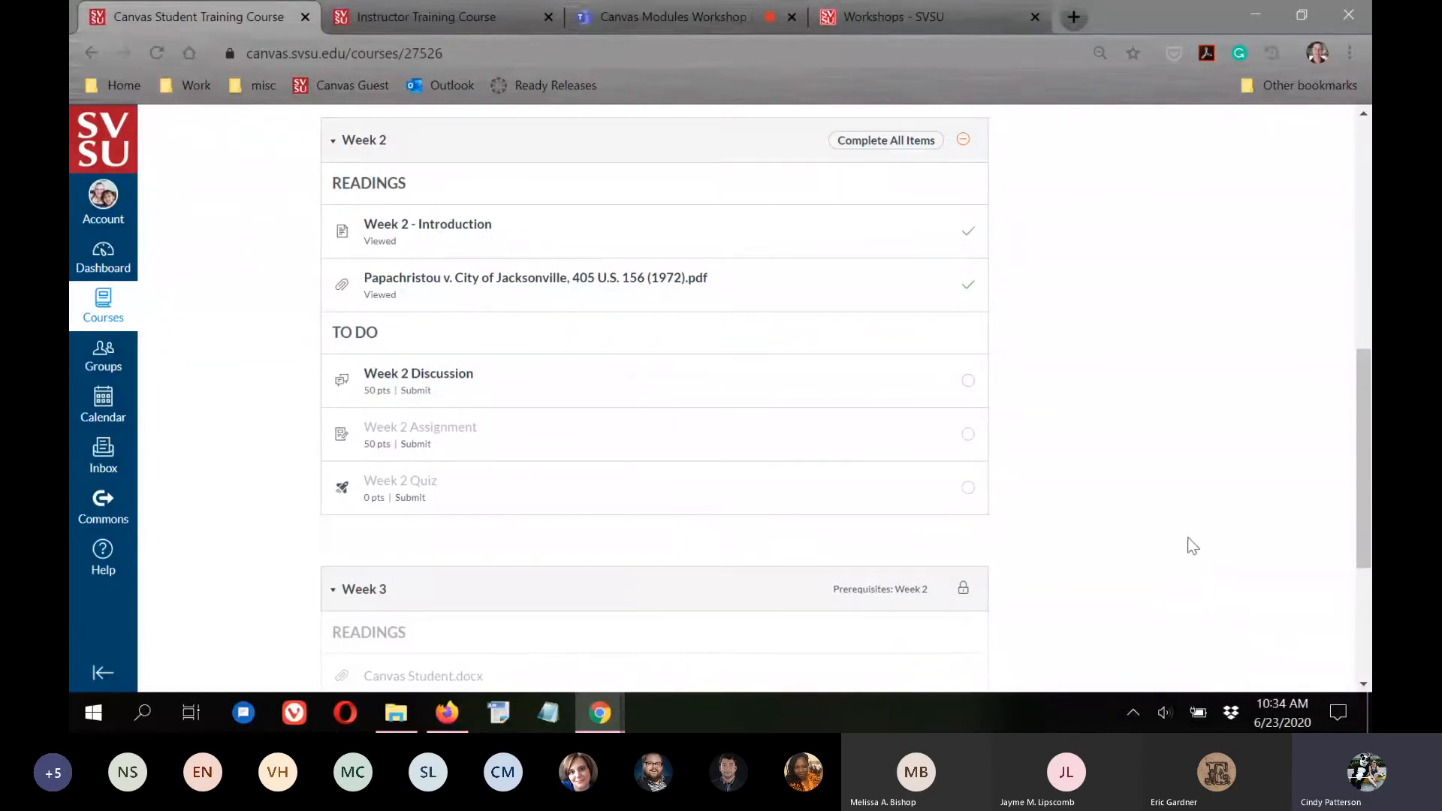
{"action": "left_click_drag", "start_coordinate": [1365, 461], "coordinate": [1365, 229]}
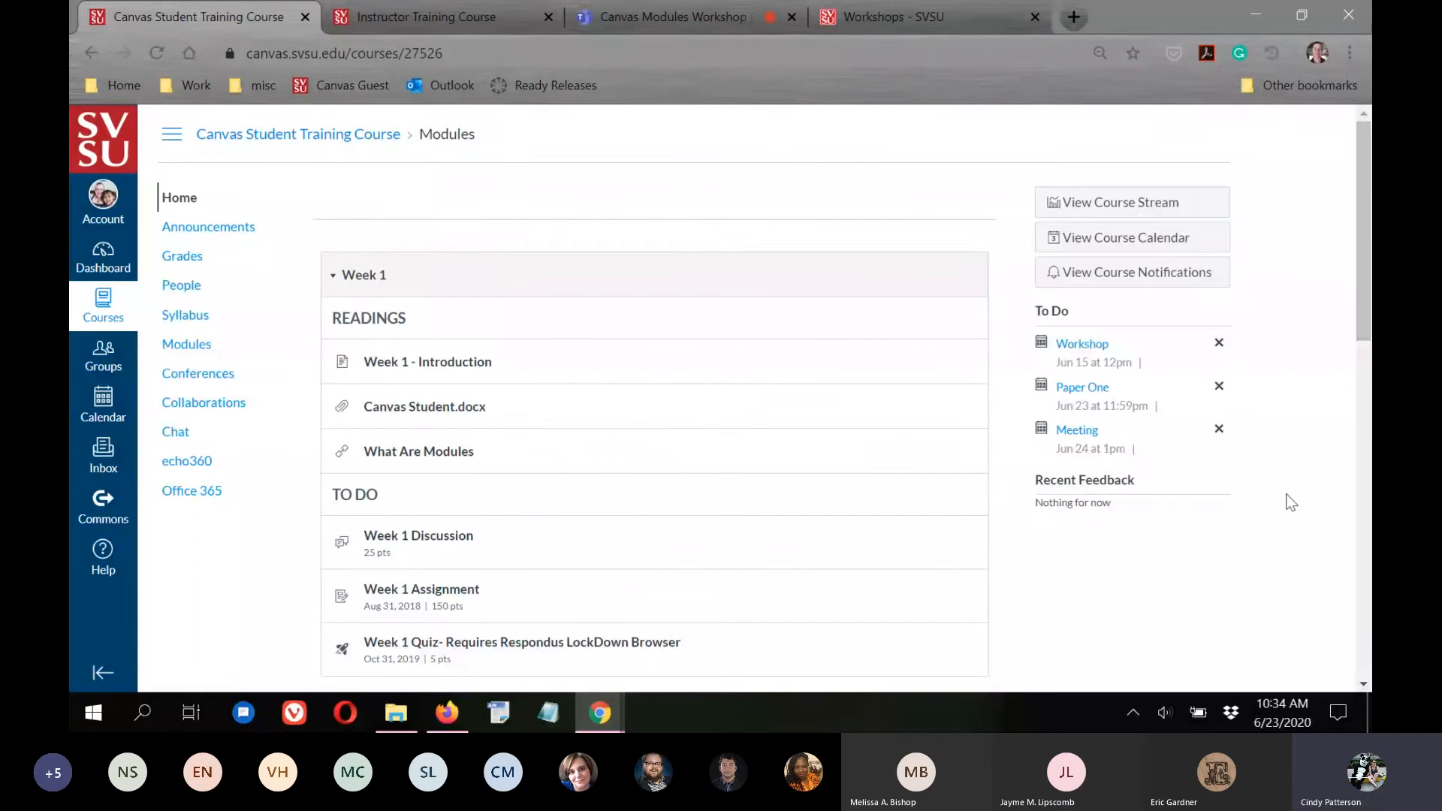
{"action": "scroll", "coordinate": [1269, 518], "scroll_direction": "down", "scroll_amount": 1}
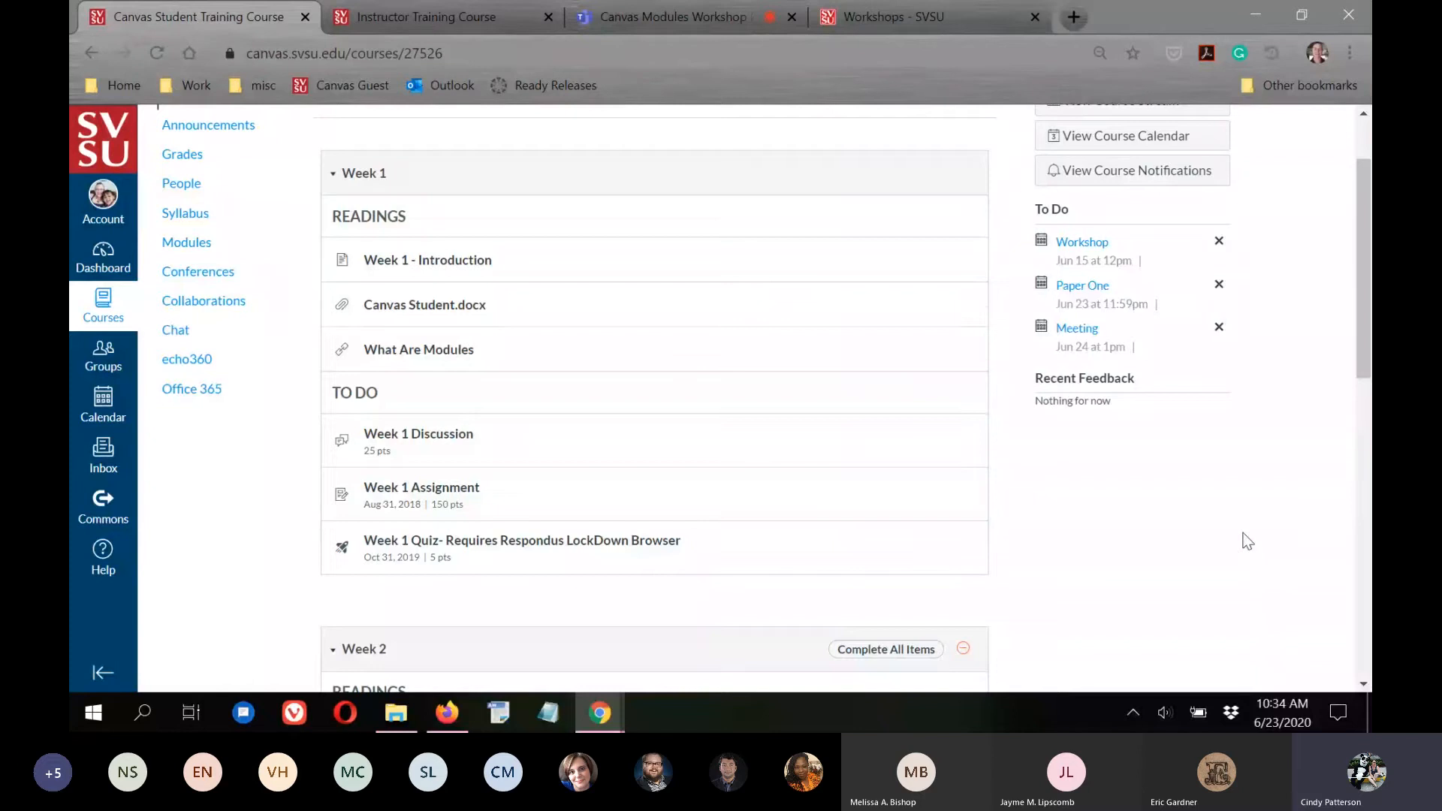
{"action": "scroll", "coordinate": [841, 420], "scroll_direction": "down", "scroll_amount": 5}
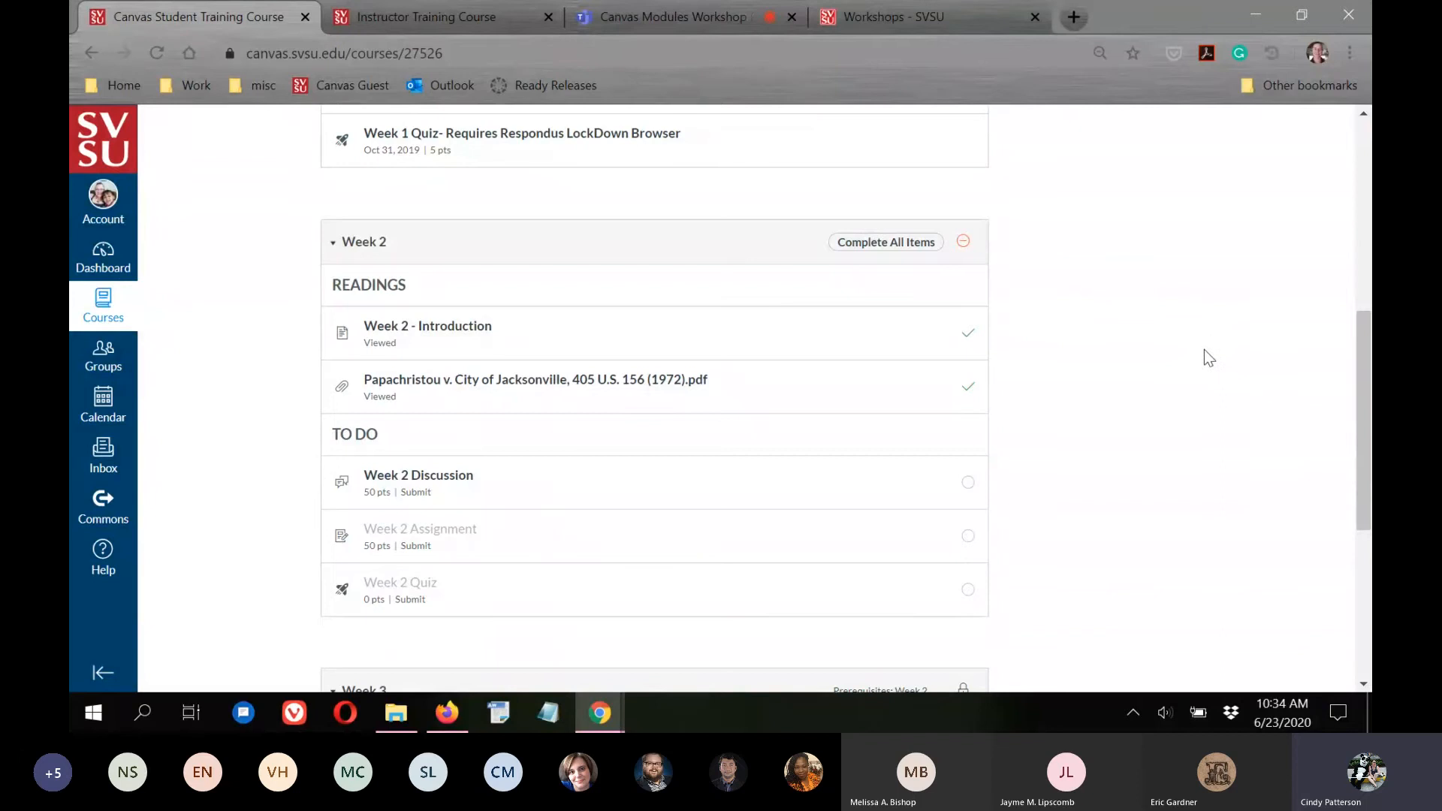
{"action": "scroll", "coordinate": [1204, 349], "scroll_direction": "up", "scroll_amount": 7}
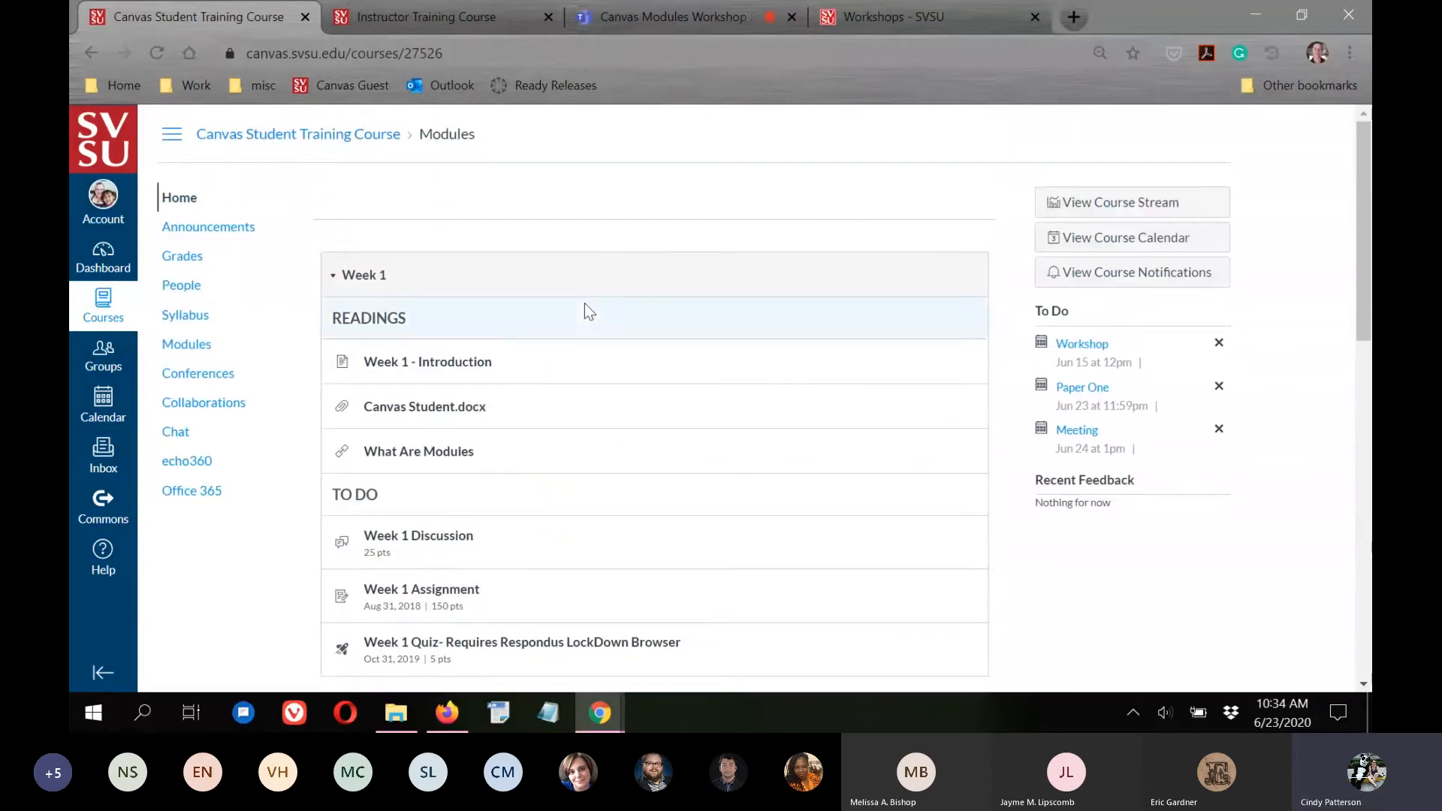
{"action": "scroll", "coordinate": [540, 353], "scroll_direction": "down", "scroll_amount": 4}
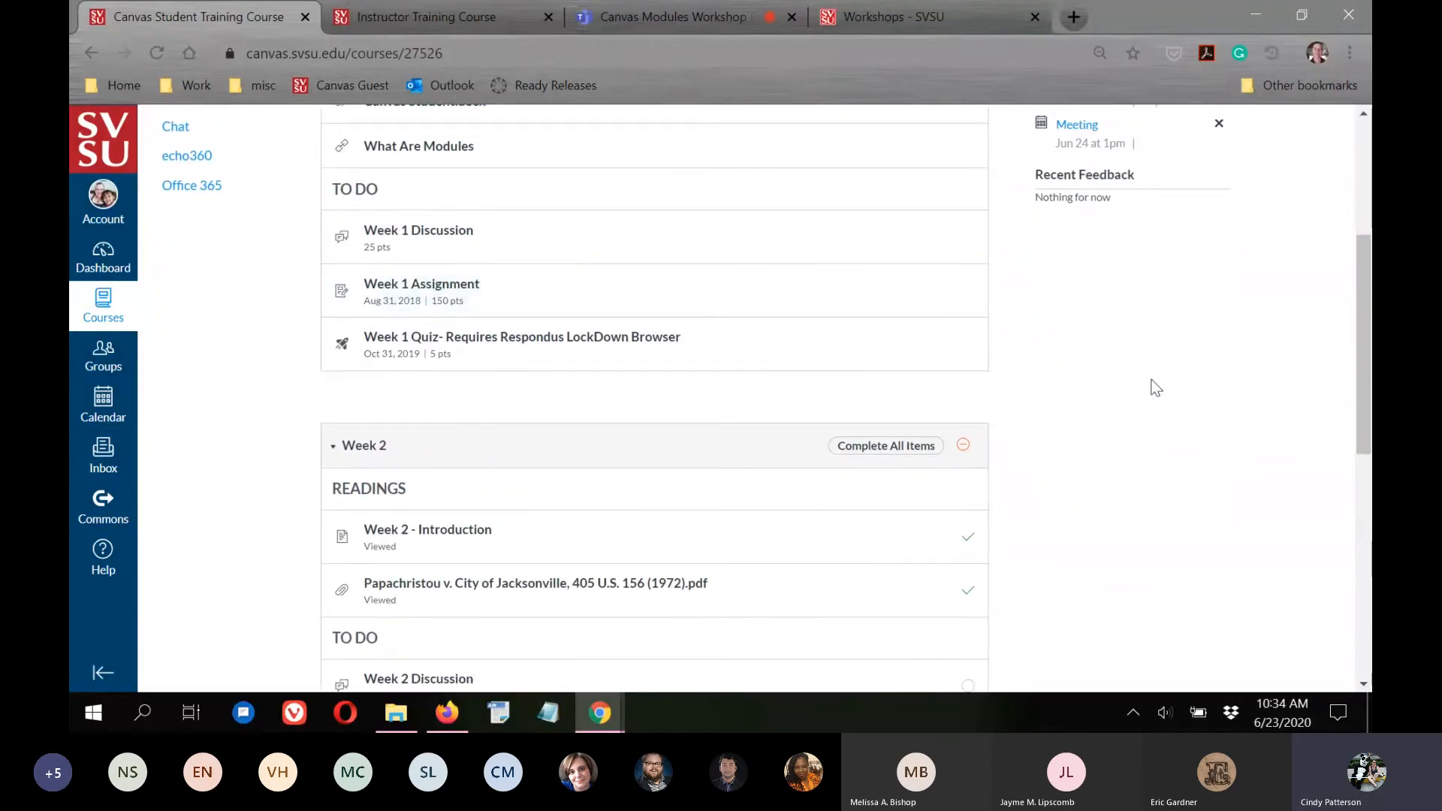
{"action": "scroll", "coordinate": [750, 428], "scroll_direction": "down", "scroll_amount": 3}
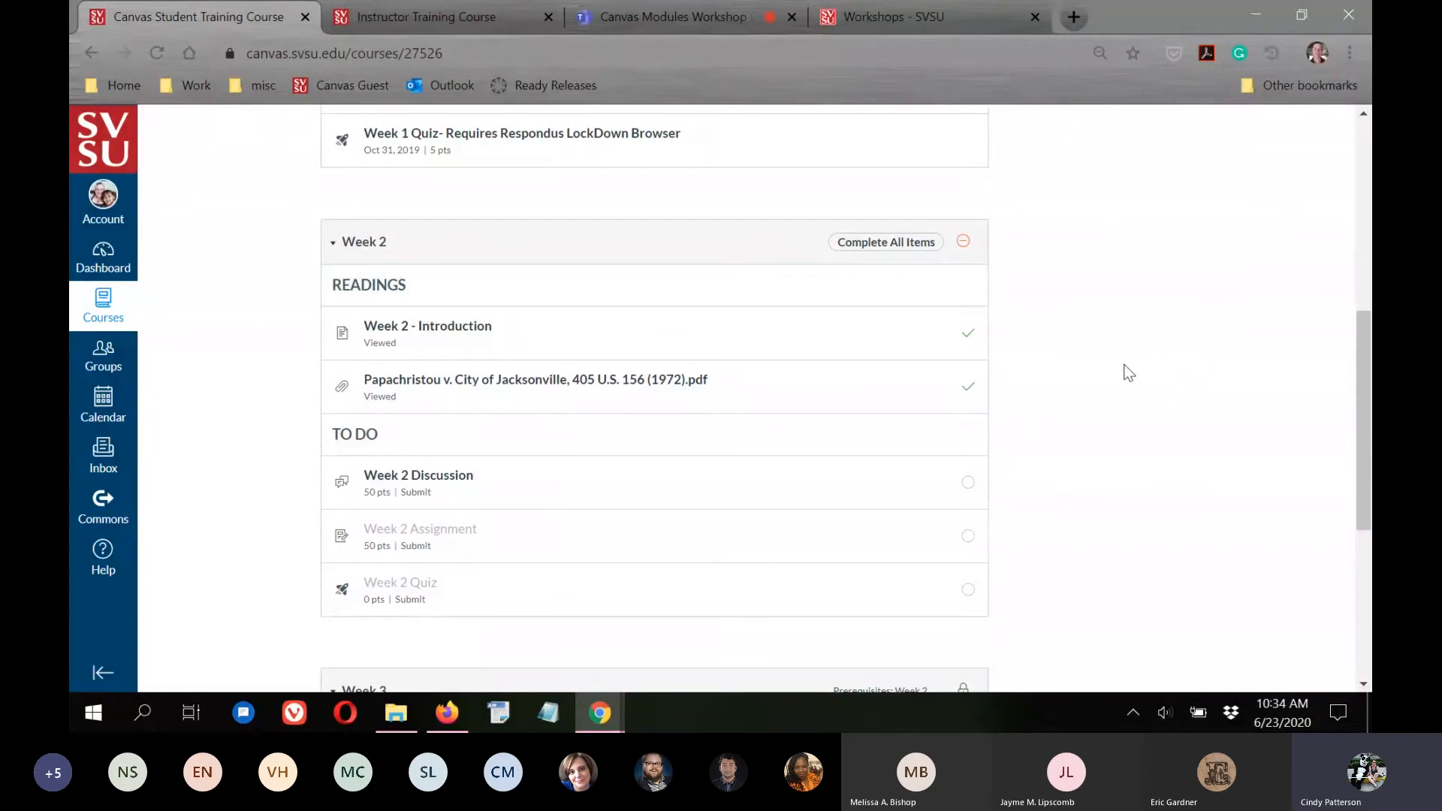
{"action": "scroll", "coordinate": [1078, 363], "scroll_direction": "up", "scroll_amount": 7}
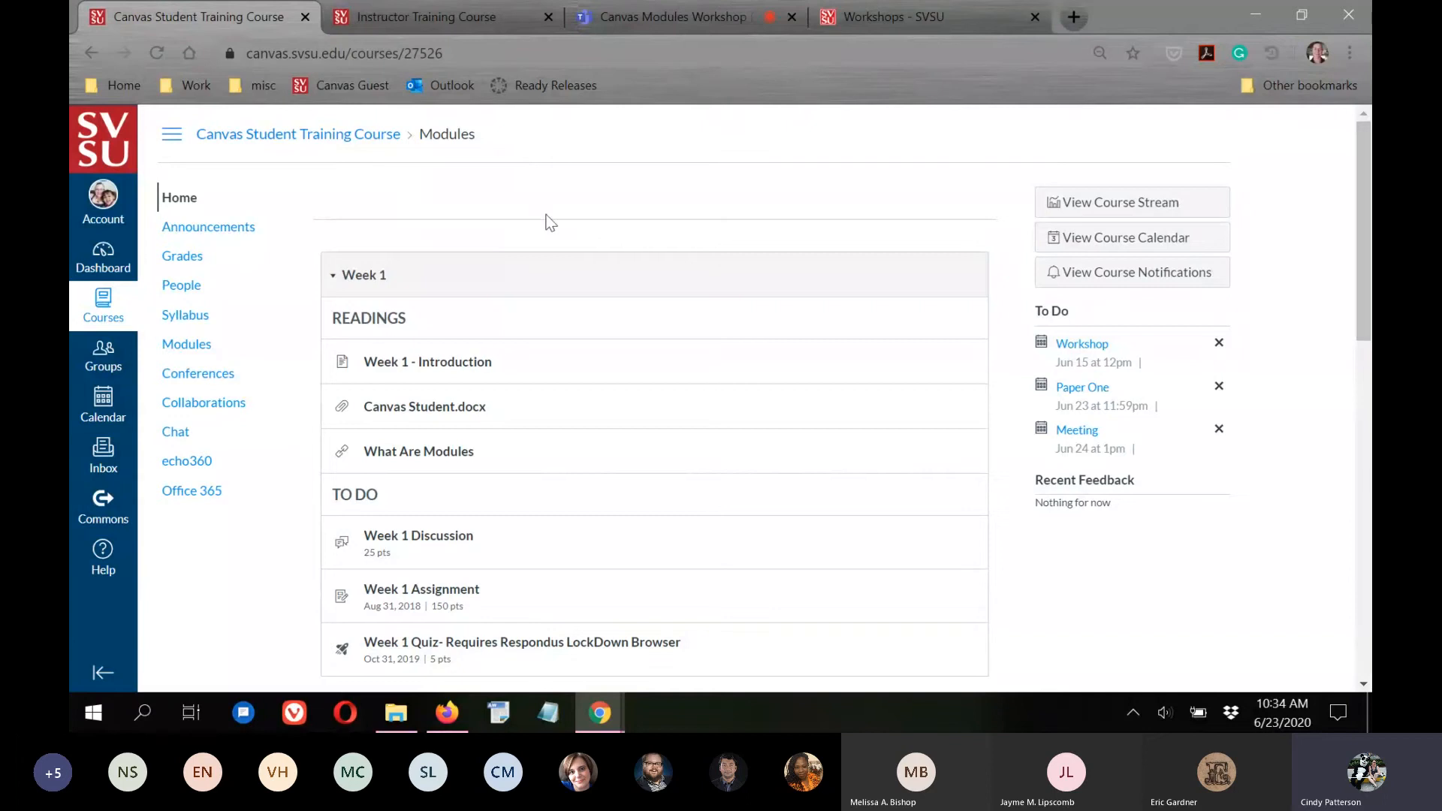
Examine the Week 3 module's prerequisite and items alongside the Week 1 and Week 2 modules in the student course.
{"action": "scroll", "coordinate": [545, 223], "scroll_direction": "down", "scroll_amount": 3}
{"action": "scroll", "coordinate": [544, 219], "scroll_direction": "down", "scroll_amount": 6}
{"action": "scroll", "coordinate": [1043, 454], "scroll_direction": "down", "scroll_amount": 4}
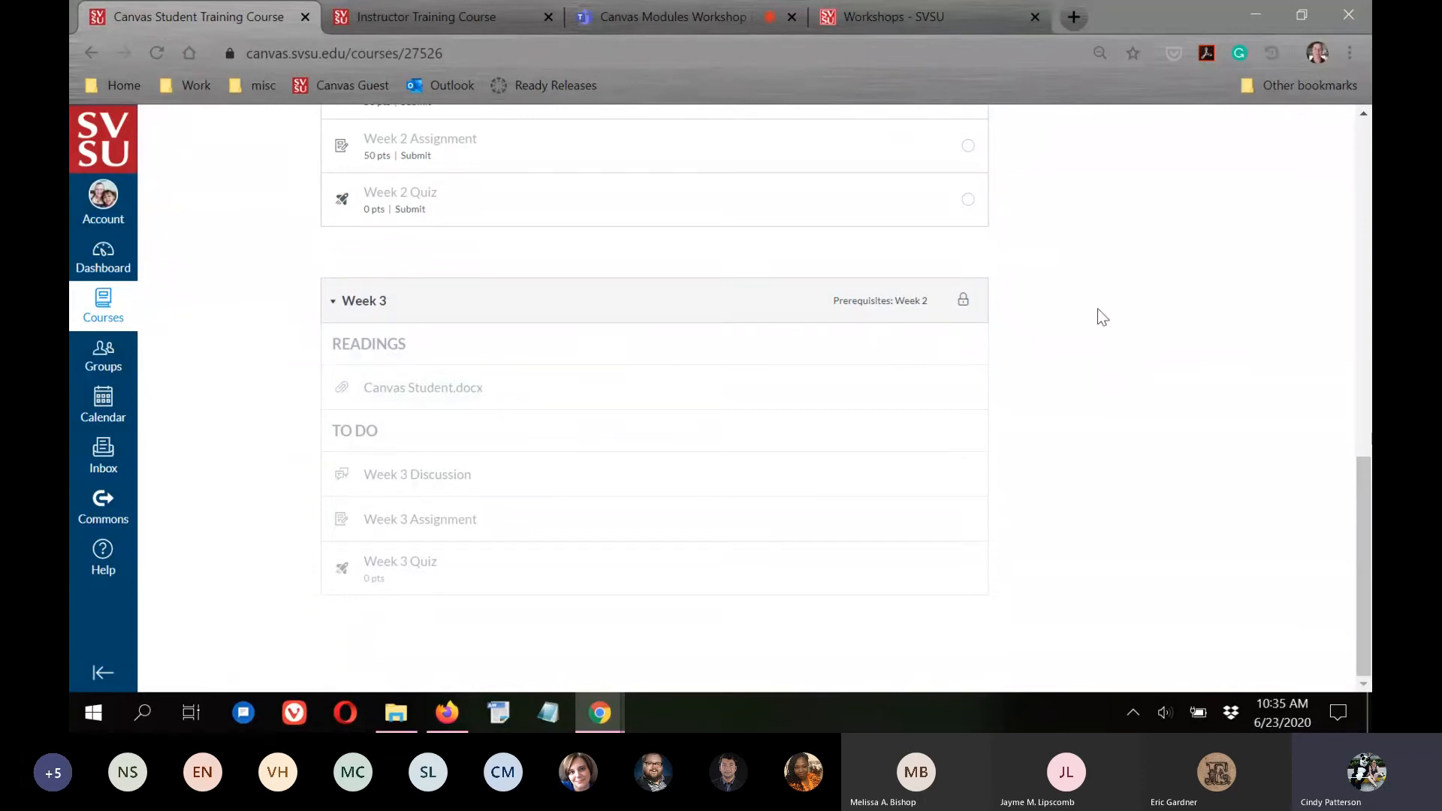
{"action": "scroll", "coordinate": [1105, 384], "scroll_direction": "up", "scroll_amount": 8}
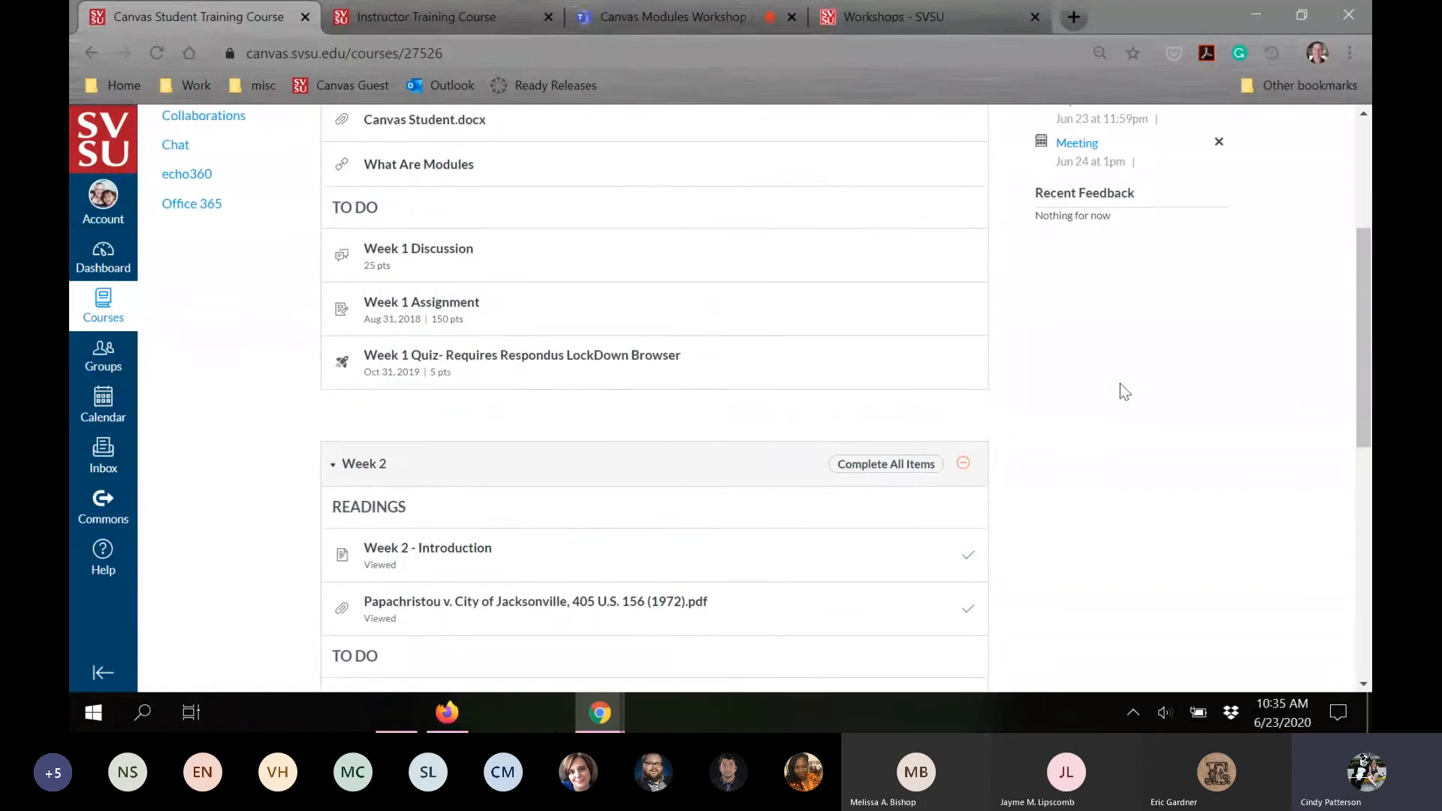
{"action": "scroll", "coordinate": [1119, 390], "scroll_direction": "up", "scroll_amount": 4}
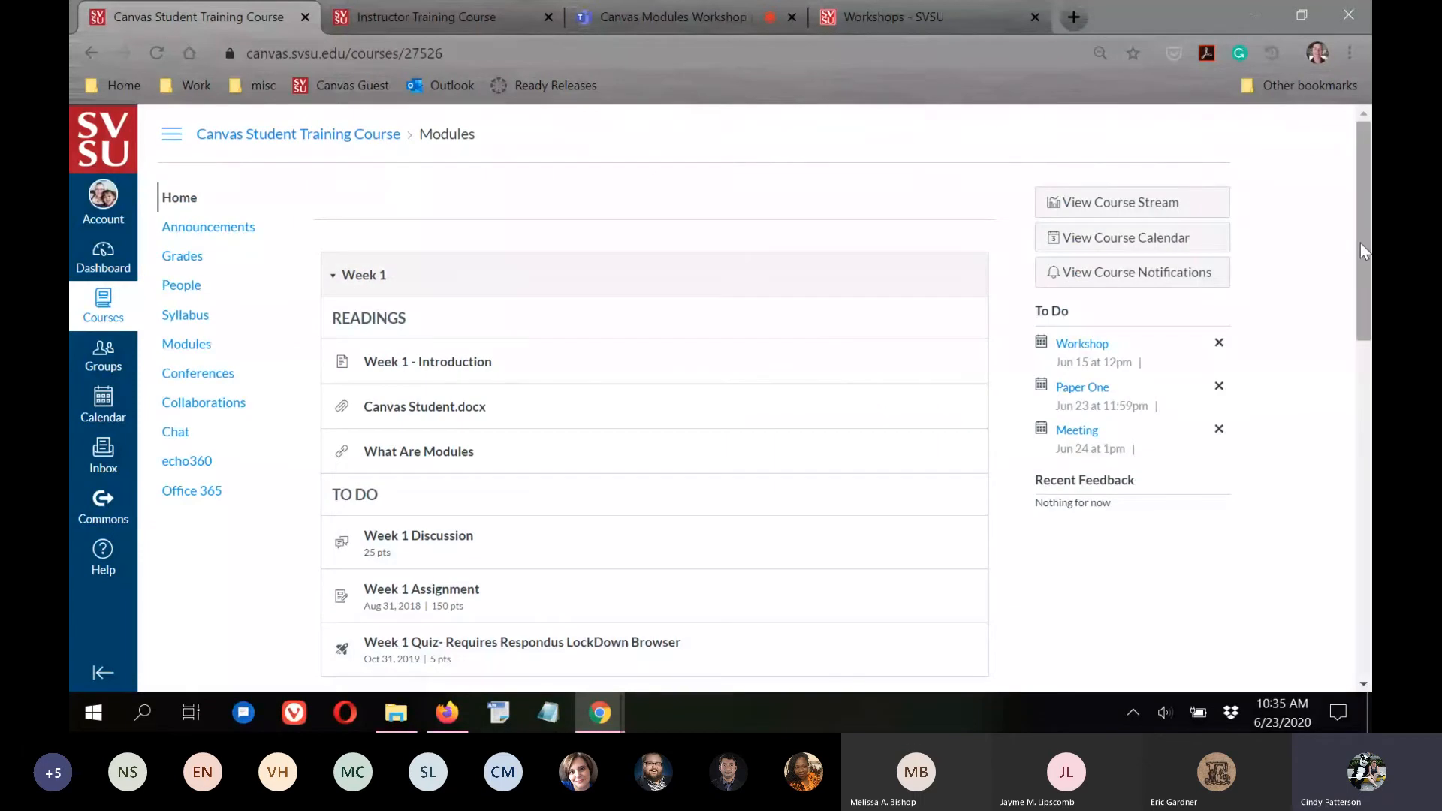
{"action": "scroll", "coordinate": [1359, 242], "scroll_direction": "down", "scroll_amount": 8}
{"action": "scroll", "coordinate": [492, 292], "scroll_direction": "down", "scroll_amount": 4}
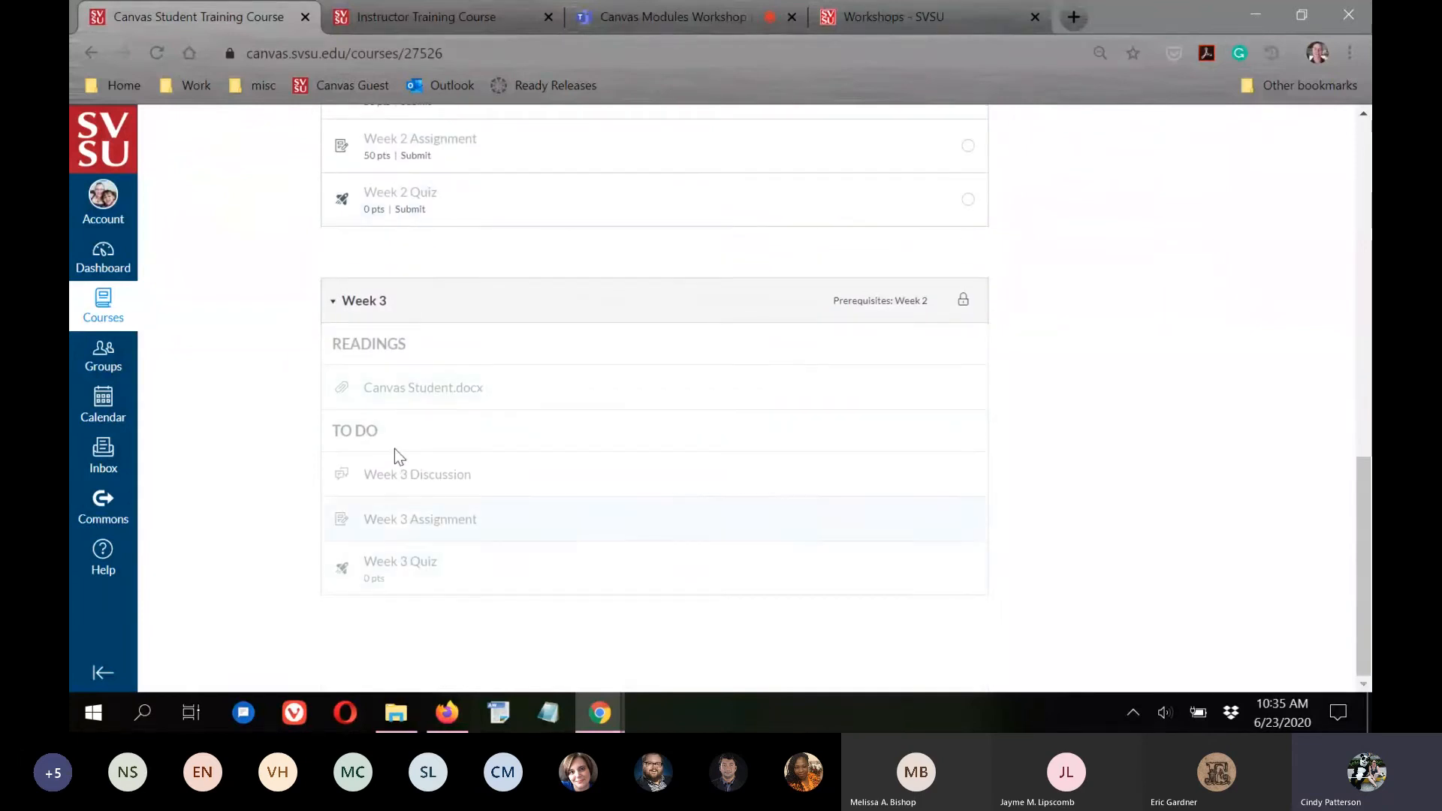
{"action": "scroll", "coordinate": [1294, 340], "scroll_direction": "up", "scroll_amount": 5}
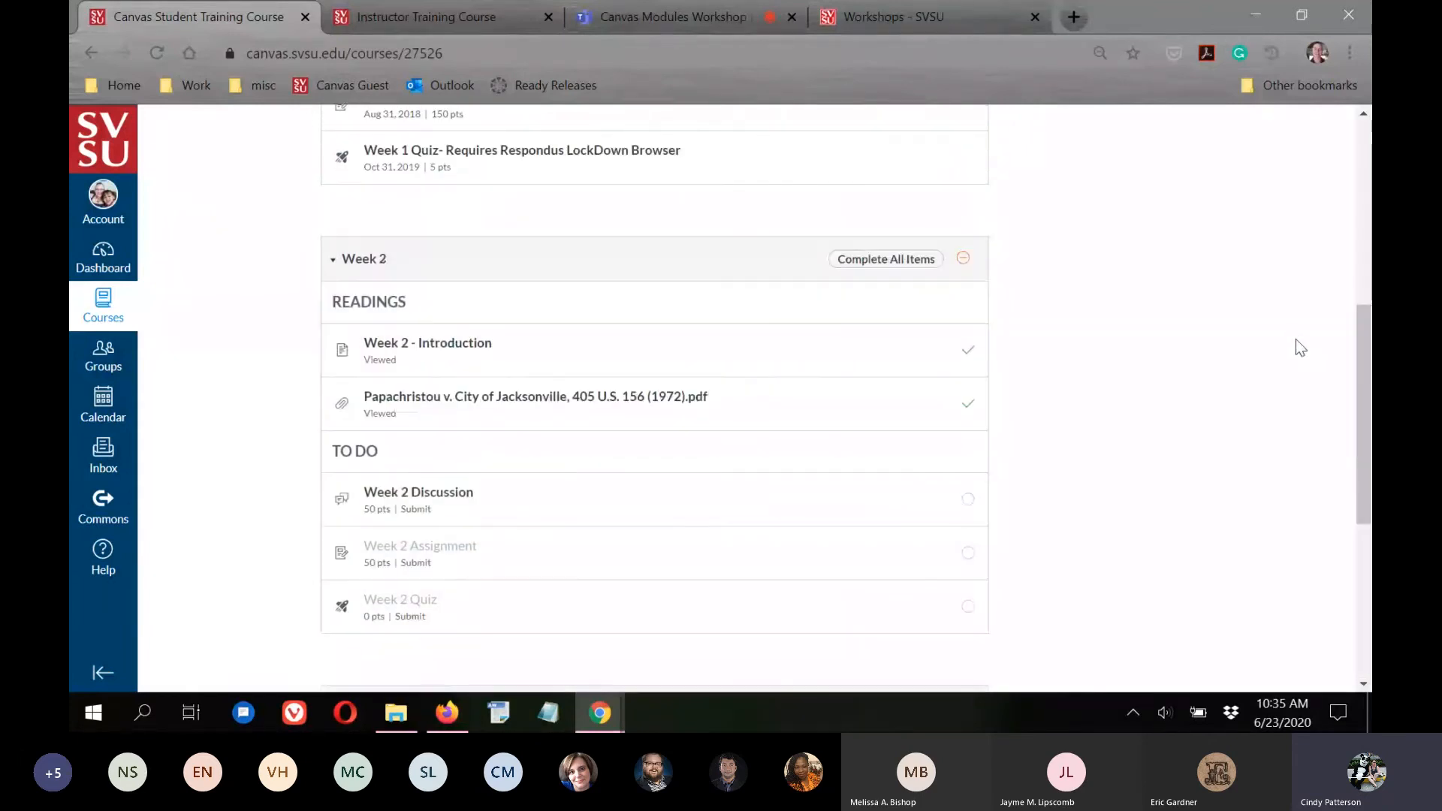
{"action": "scroll", "coordinate": [1295, 331], "scroll_direction": "up", "scroll_amount": 5}
In the Instructor Training Course, publish Paper One Copy, Module One Discussion Copy, the SVSU link and Module Three itself.
{"action": "left_click", "coordinate": [417, 16]}
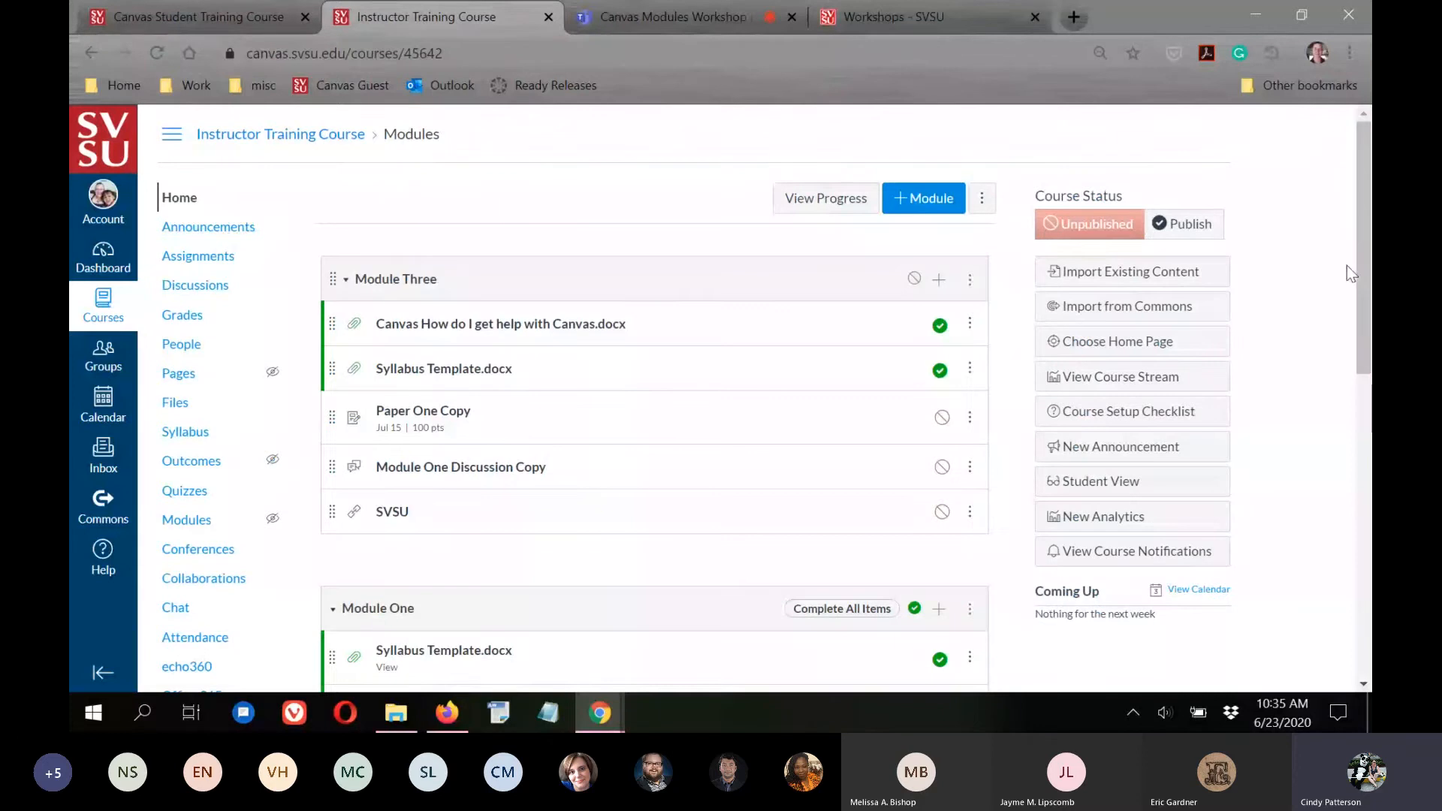
{"action": "scroll", "coordinate": [1322, 255], "scroll_direction": "down", "scroll_amount": 2}
{"action": "scroll", "coordinate": [1316, 252], "scroll_direction": "down", "scroll_amount": 6}
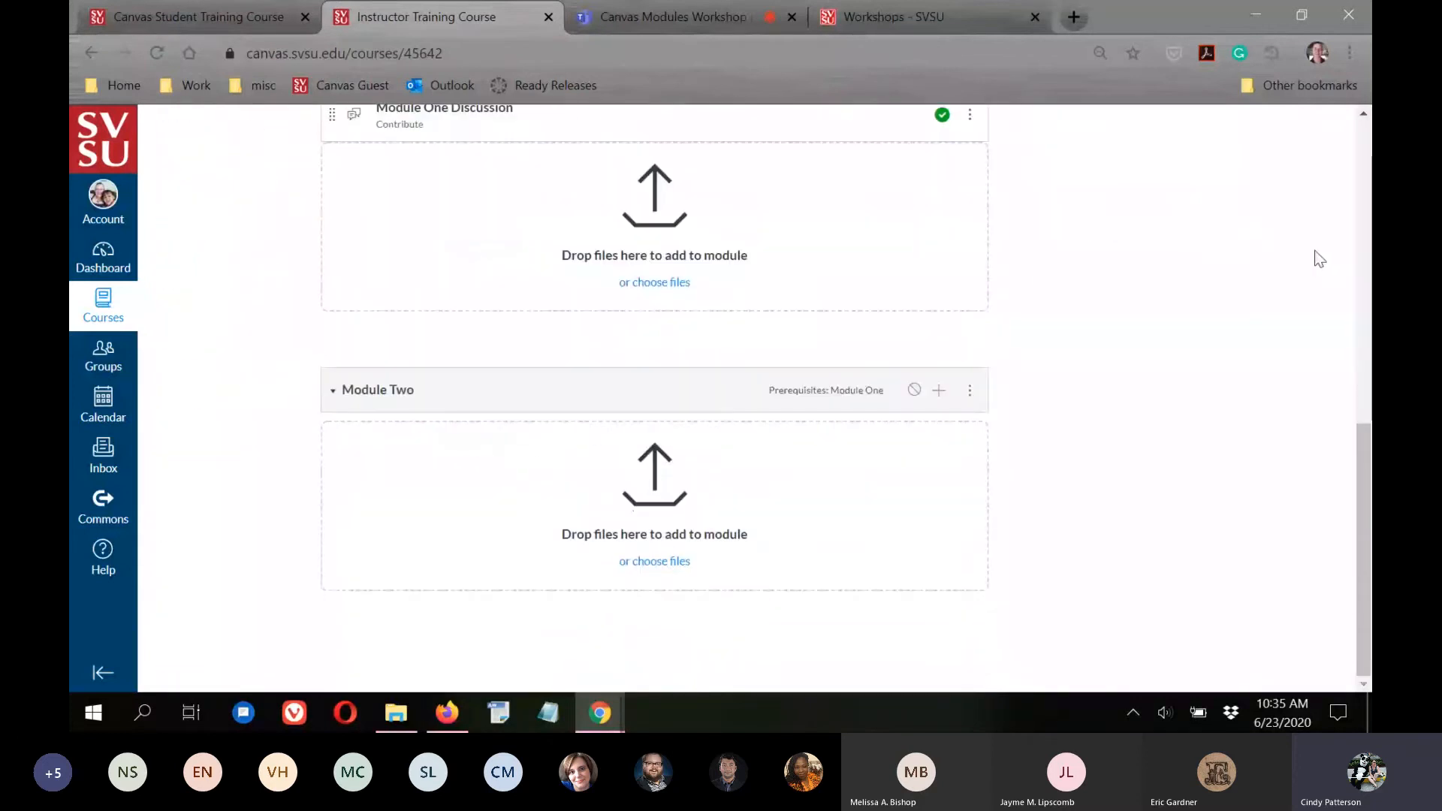
{"action": "scroll", "coordinate": [1126, 271], "scroll_direction": "up", "scroll_amount": 9}
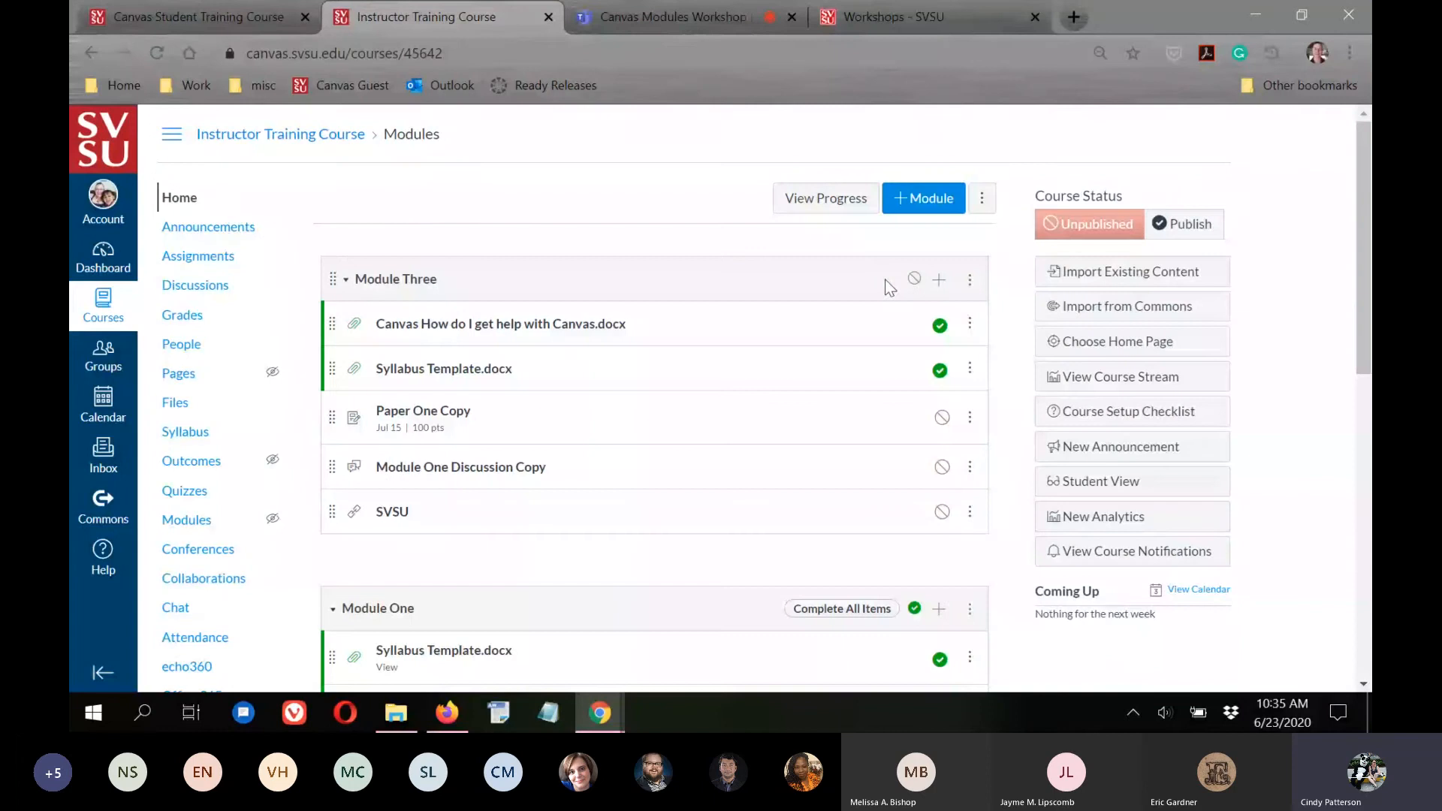
{"action": "left_click", "coordinate": [942, 417]}
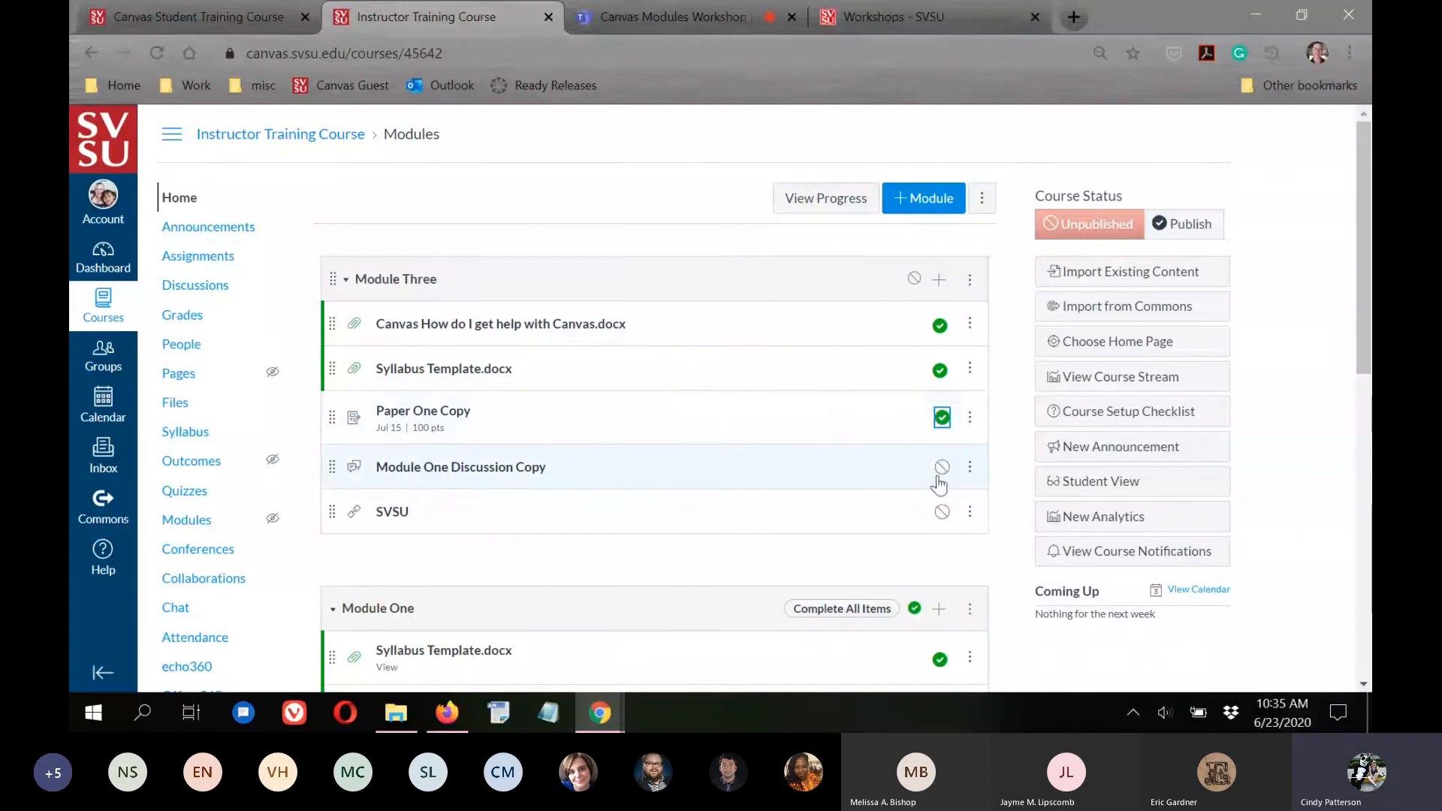
{"action": "left_click", "coordinate": [941, 466]}
{"action": "left_click", "coordinate": [942, 511]}
{"action": "left_click", "coordinate": [913, 278]}
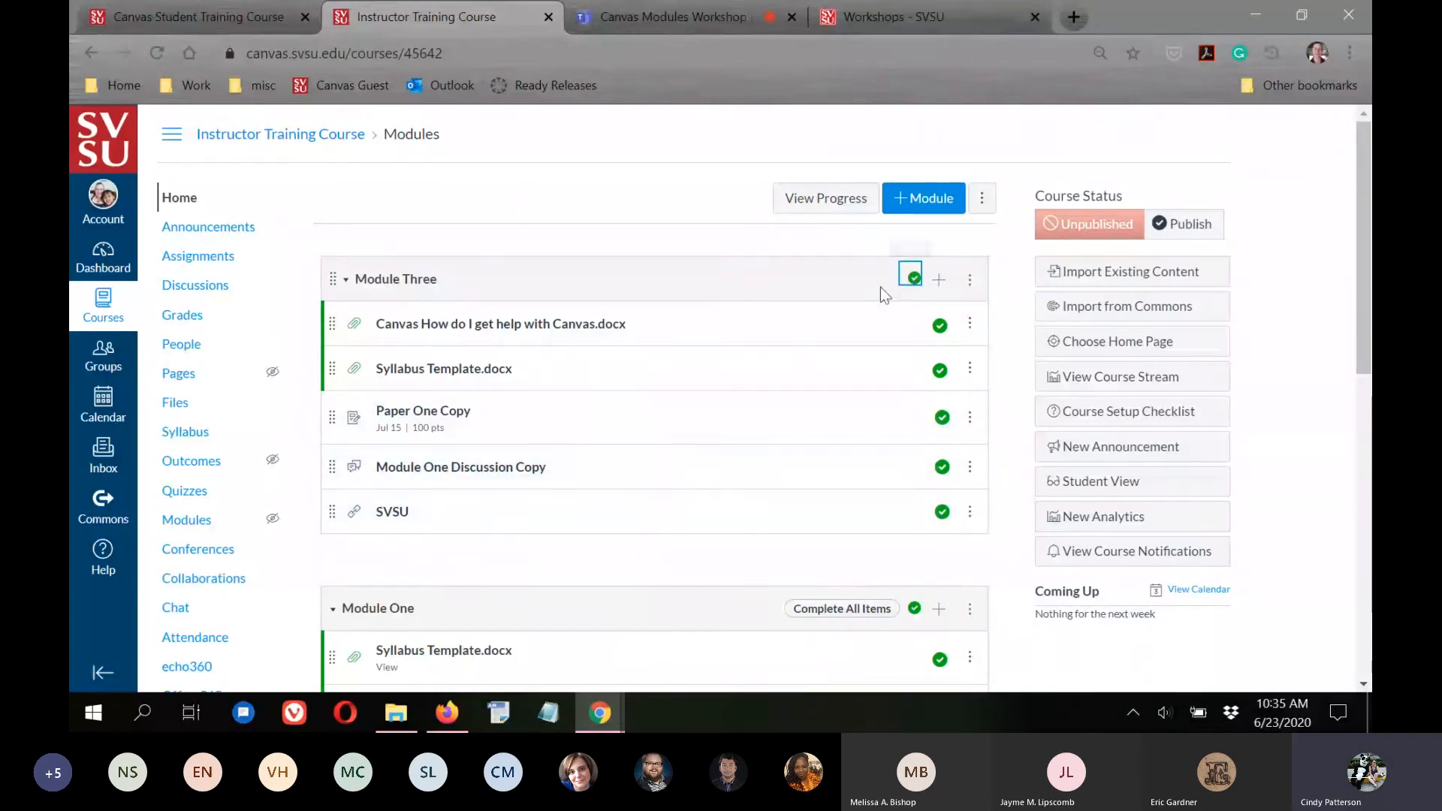
Lock Module Three until Jun 27, 2020, save the module settings and reload the course page.
{"action": "left_click", "coordinate": [969, 281]}
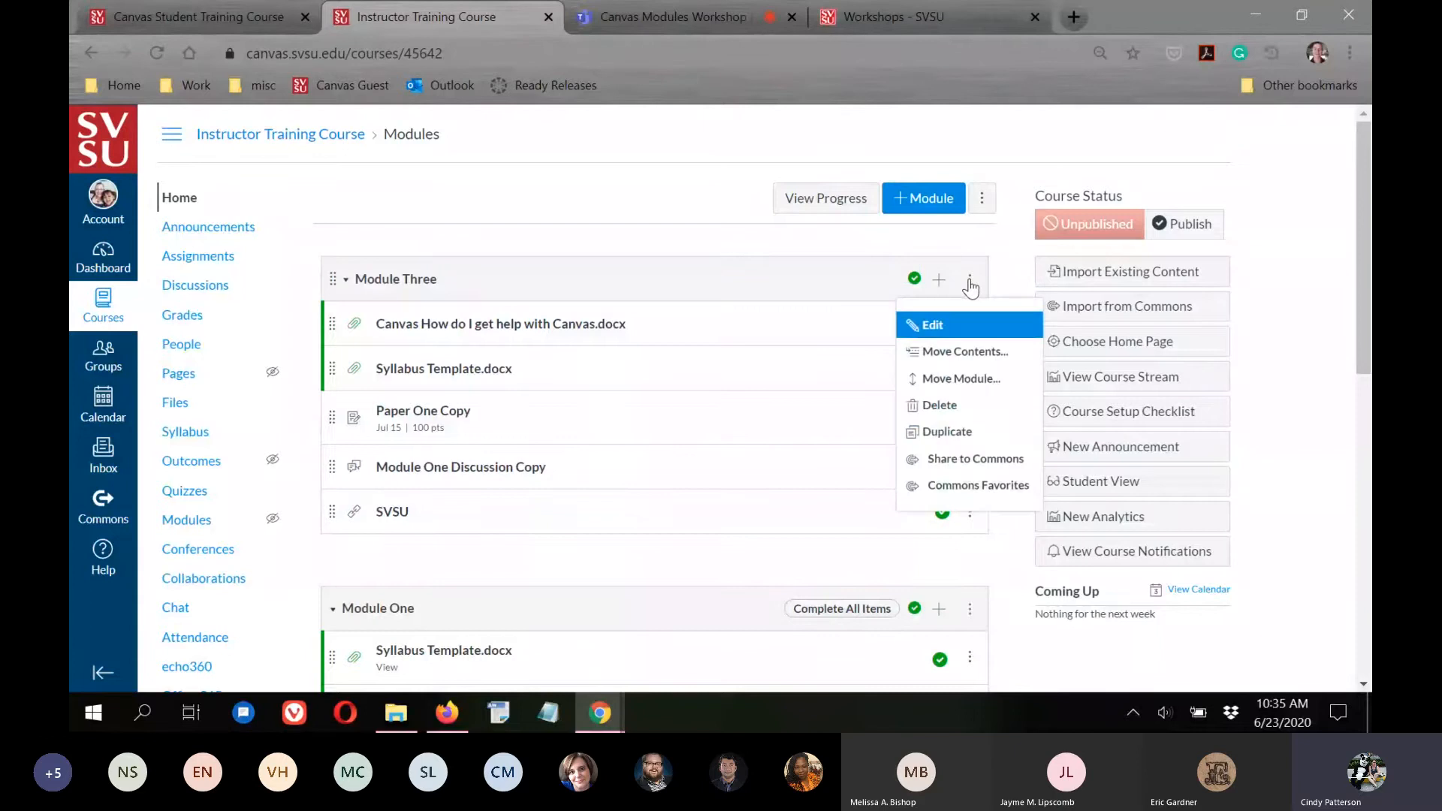
{"action": "left_click", "coordinate": [934, 326]}
{"action": "left_click", "coordinate": [492, 277]}
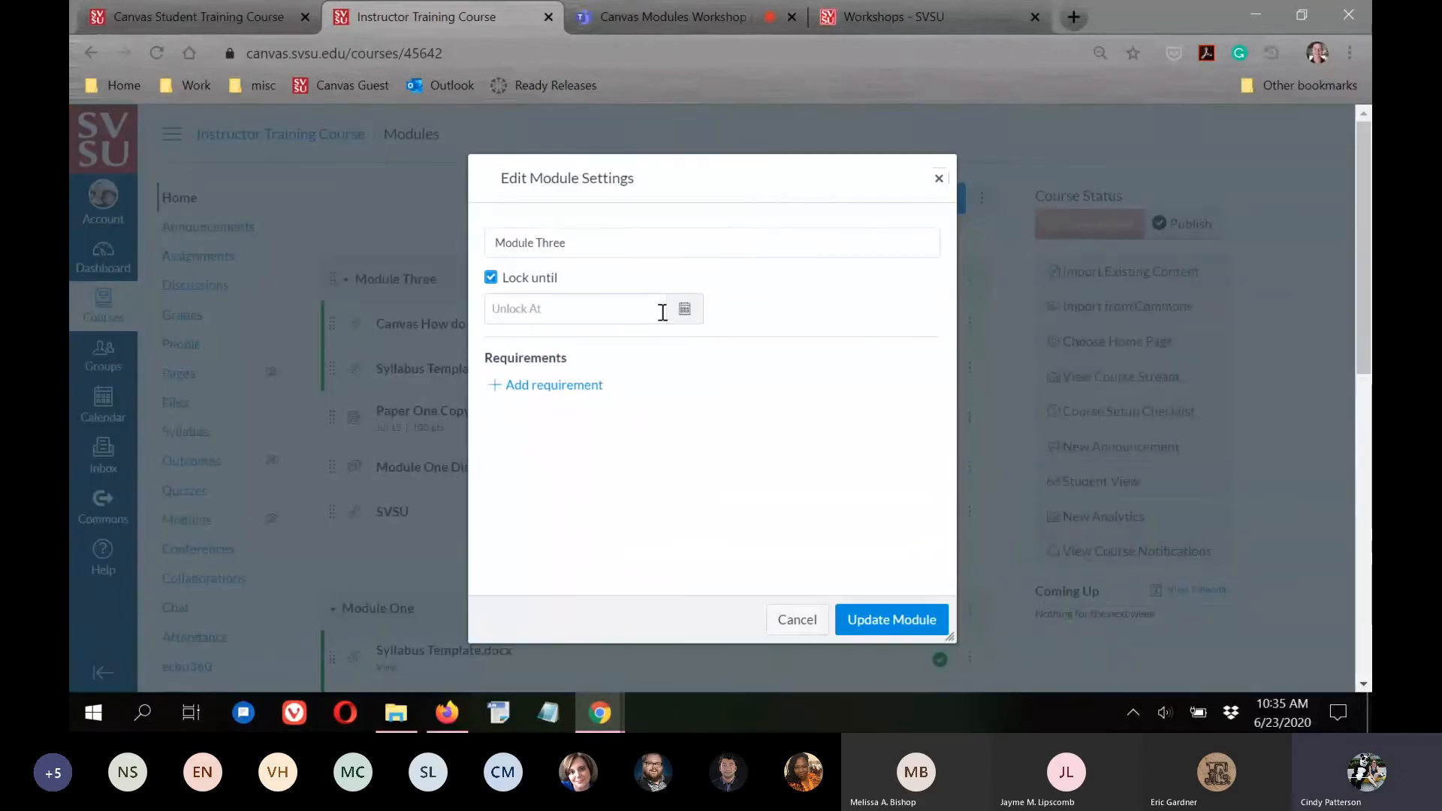
{"action": "left_click", "coordinate": [683, 320]}
{"action": "left_click", "coordinate": [664, 454]}
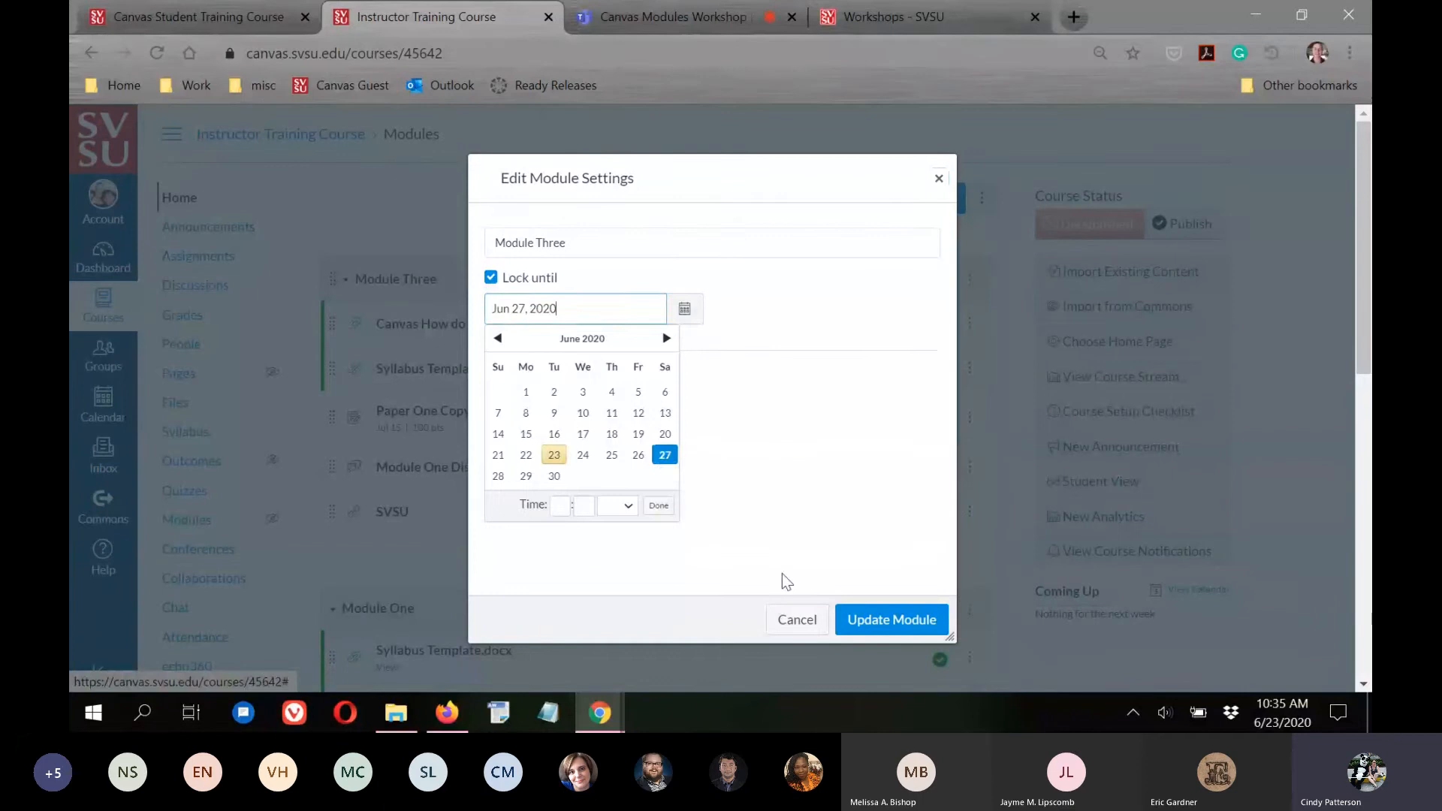
{"action": "left_click", "coordinate": [892, 620]}
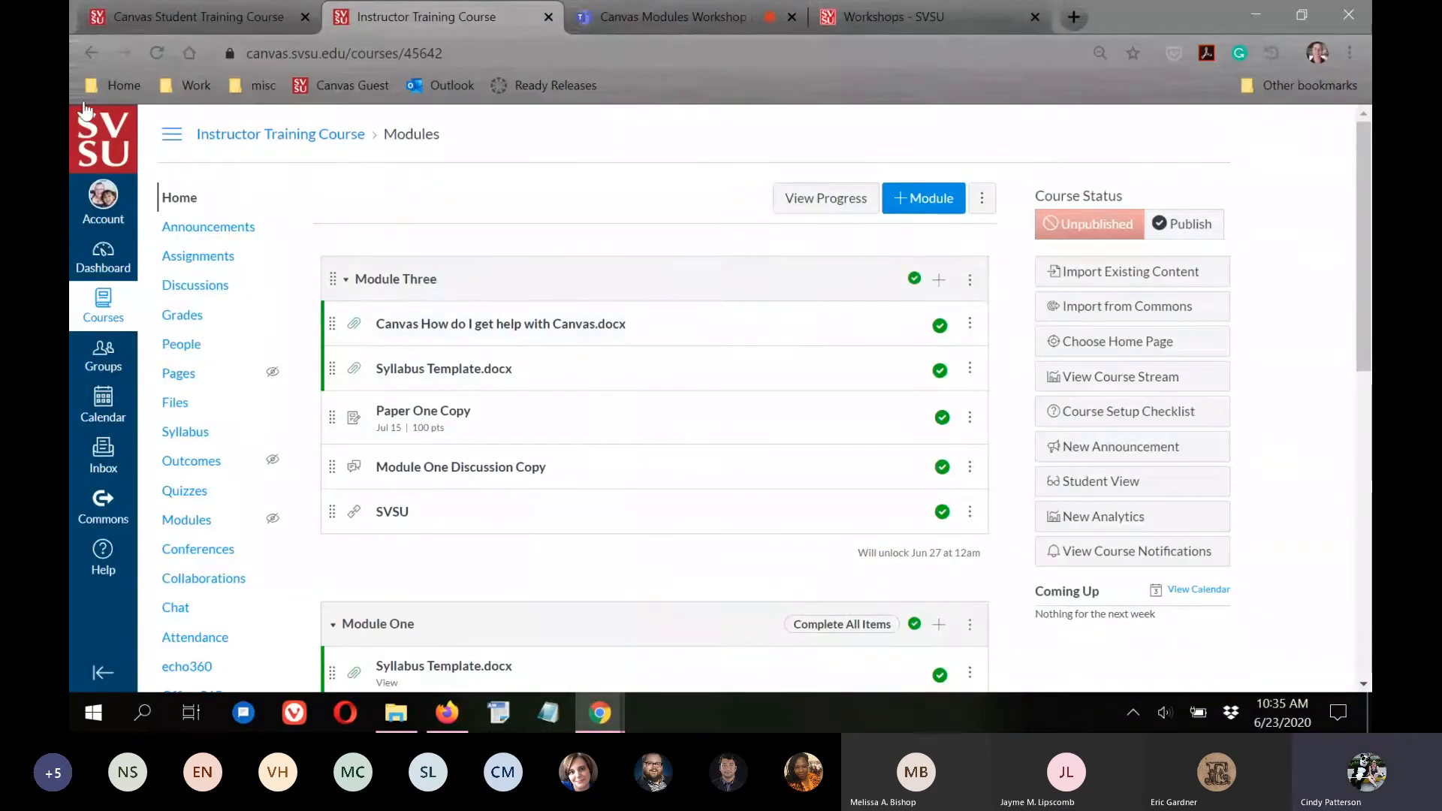
{"action": "left_click", "coordinate": [160, 47]}
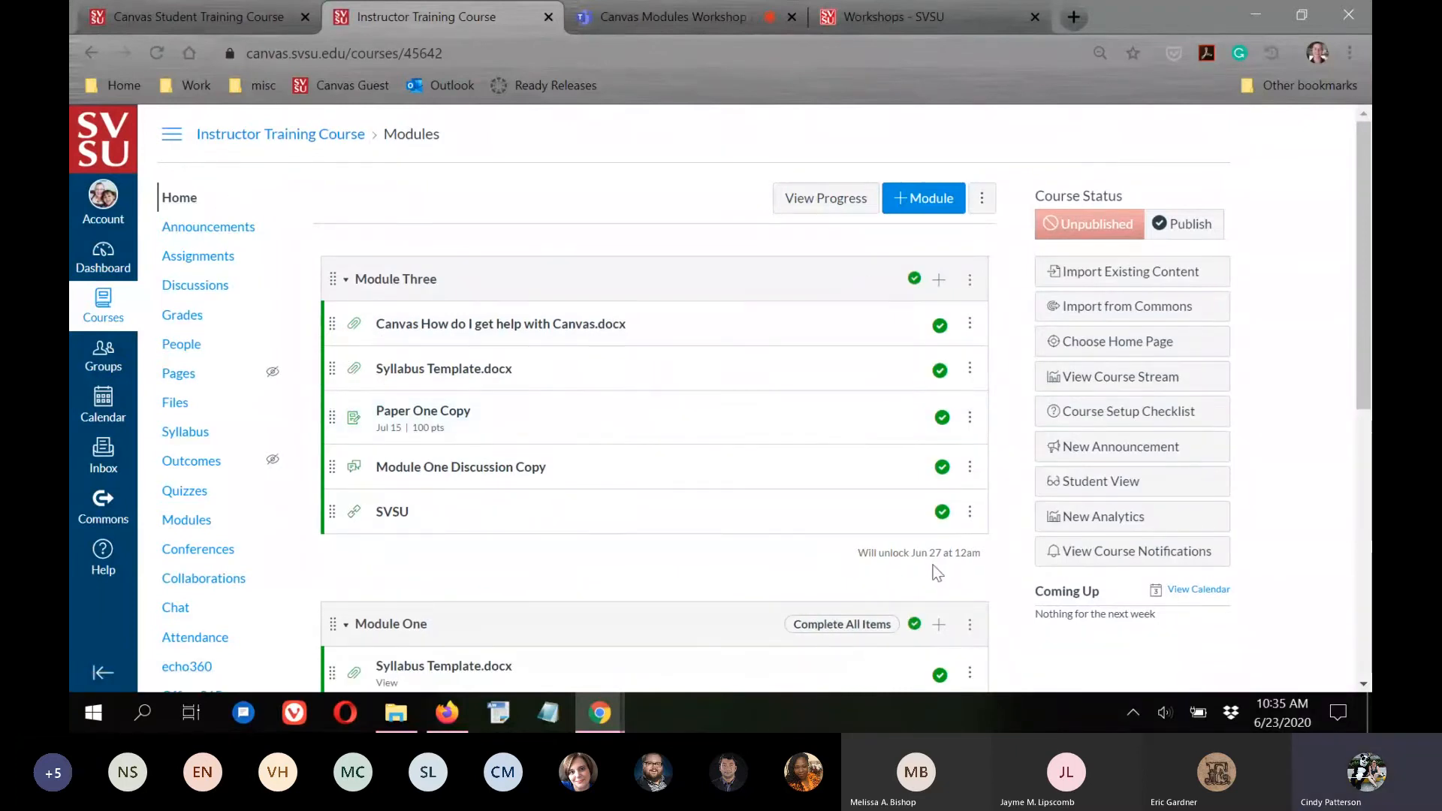
Open the Instructor Training Course in Student View and check how Module Three and Module One appear to students.
{"action": "left_click", "coordinate": [1106, 485]}
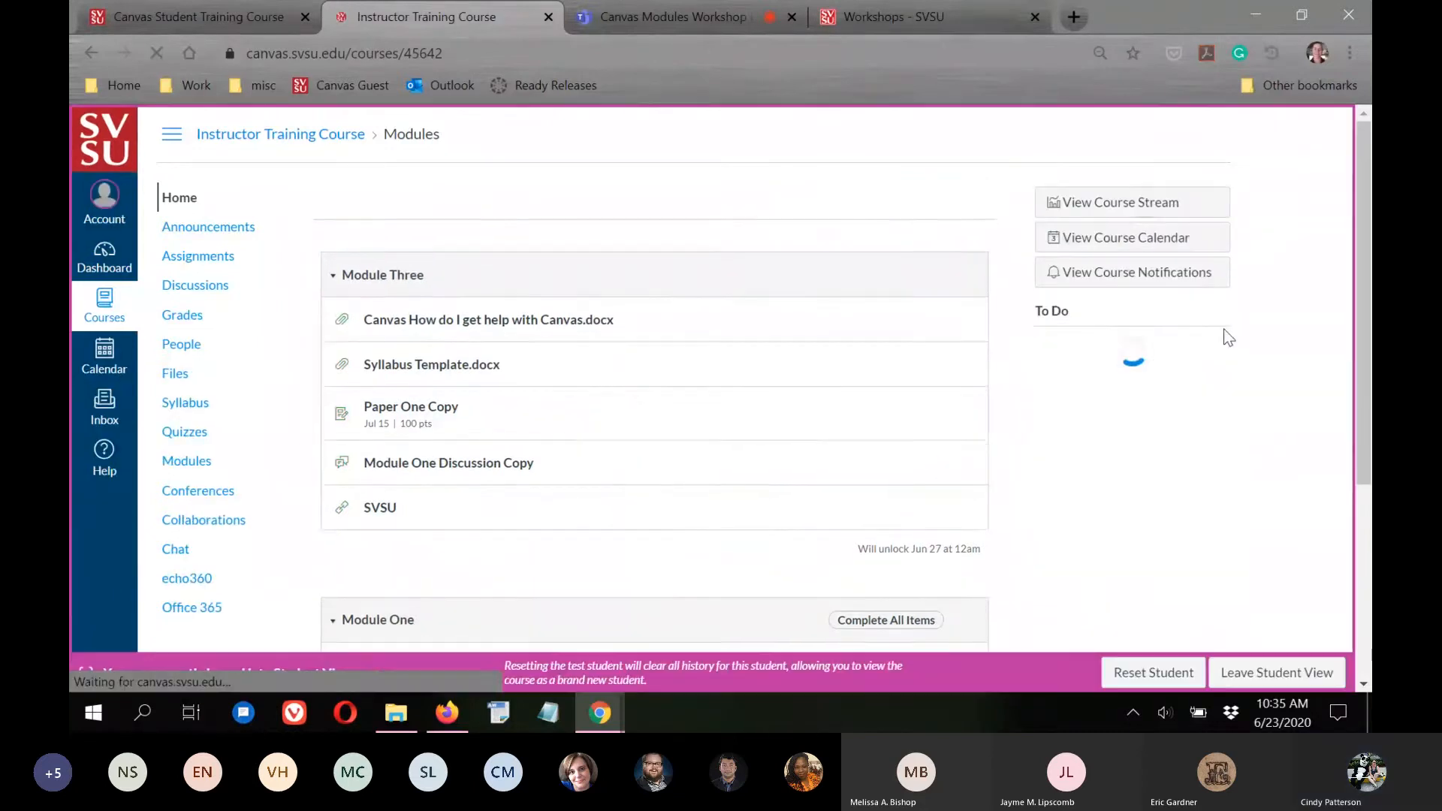
{"action": "scroll", "coordinate": [345, 291], "scroll_direction": "down", "scroll_amount": 4}
{"action": "scroll", "coordinate": [655, 375], "scroll_direction": "up", "scroll_amount": 4}
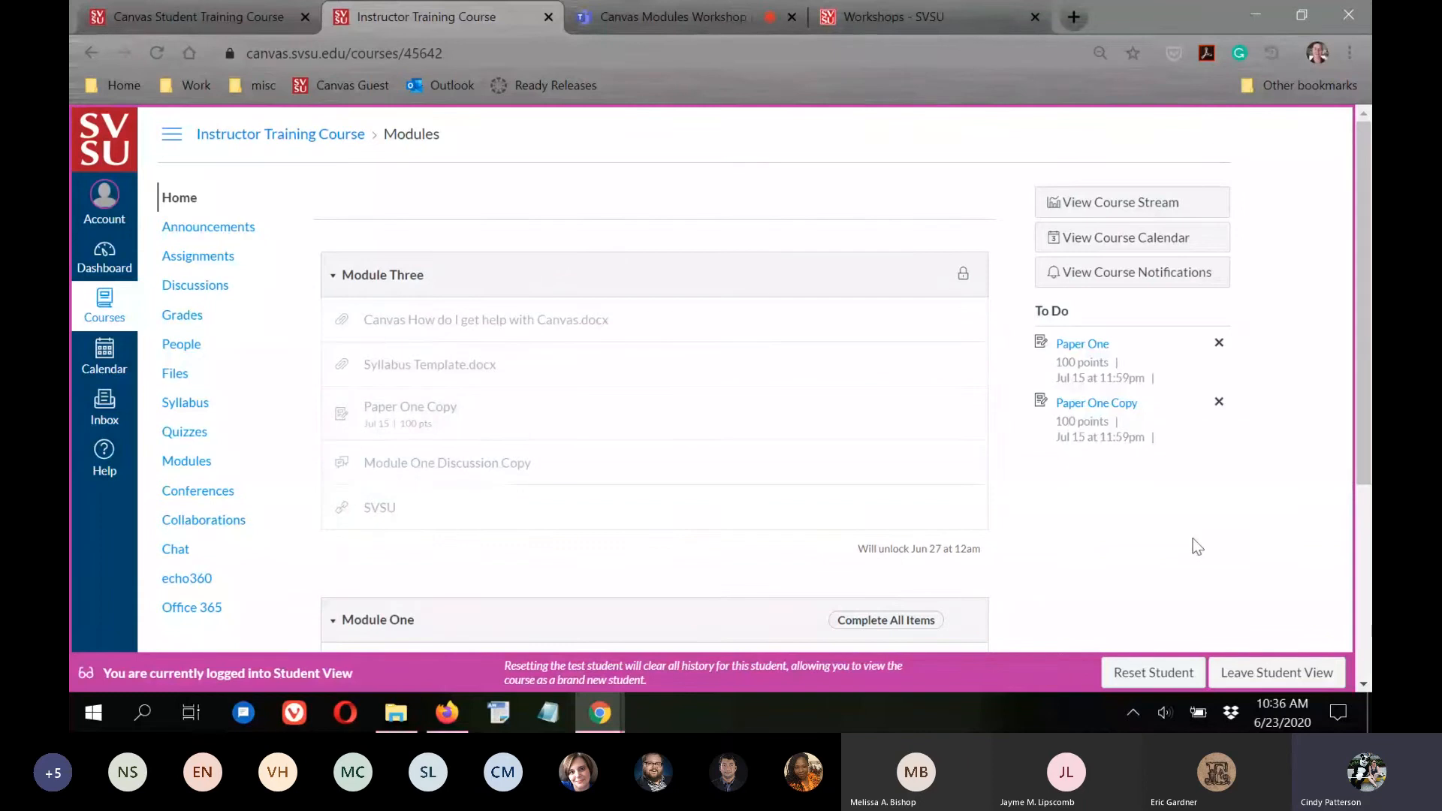
Reset the test student and review the Module One items and their requirements in Student View.
{"action": "left_click", "coordinate": [1113, 675]}
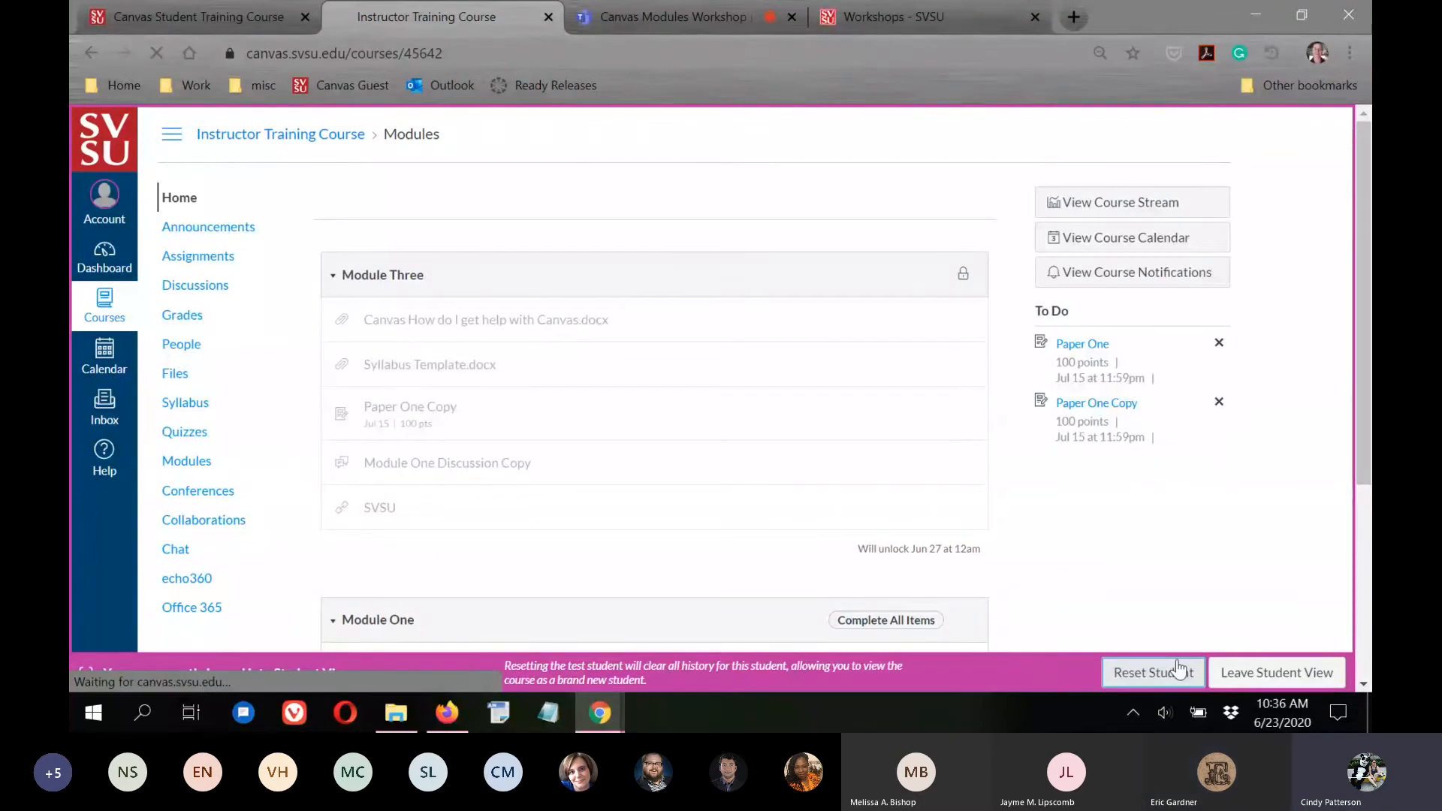
{"action": "scroll", "coordinate": [760, 522], "scroll_direction": "down", "scroll_amount": 4}
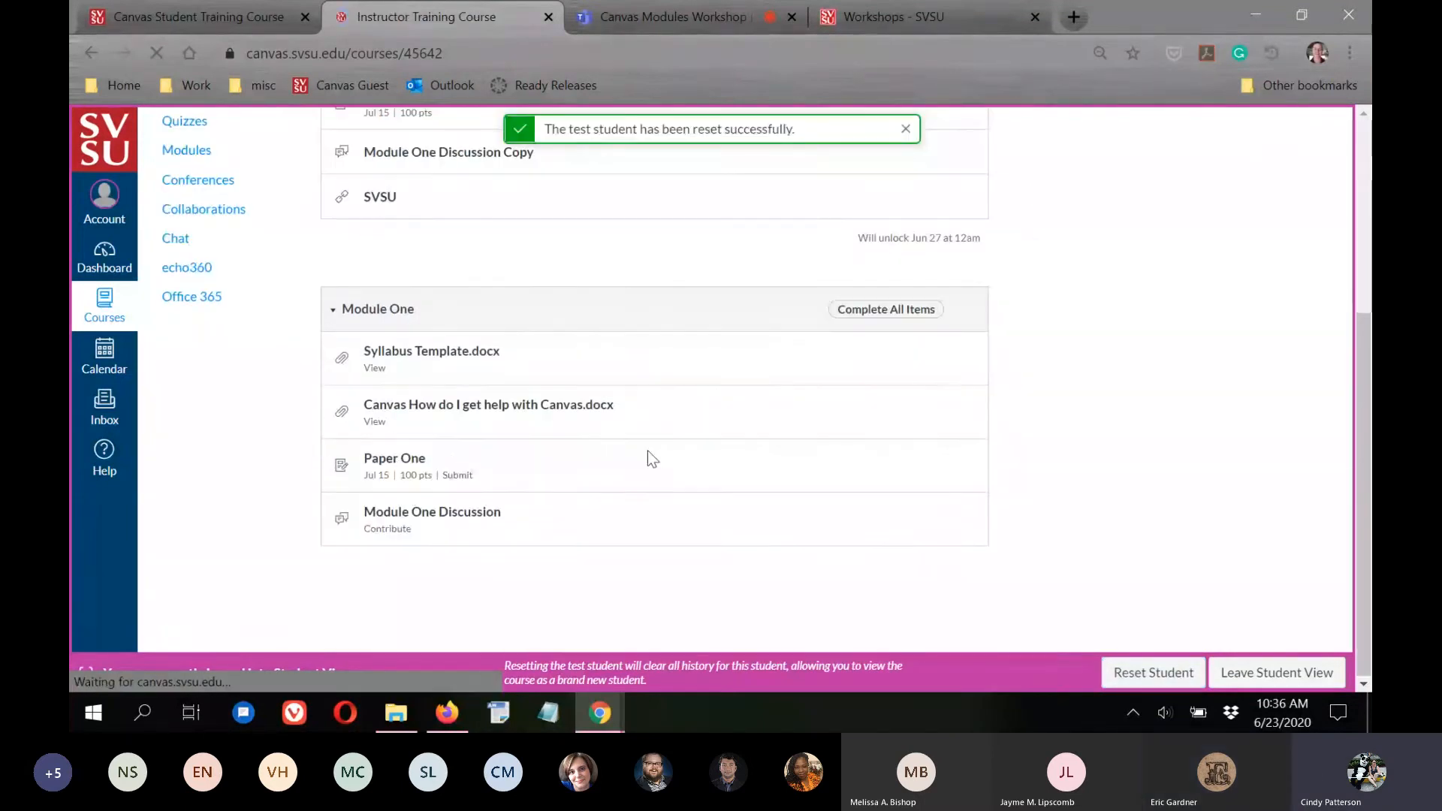
{"action": "scroll", "coordinate": [1241, 557], "scroll_direction": "up", "scroll_amount": 1}
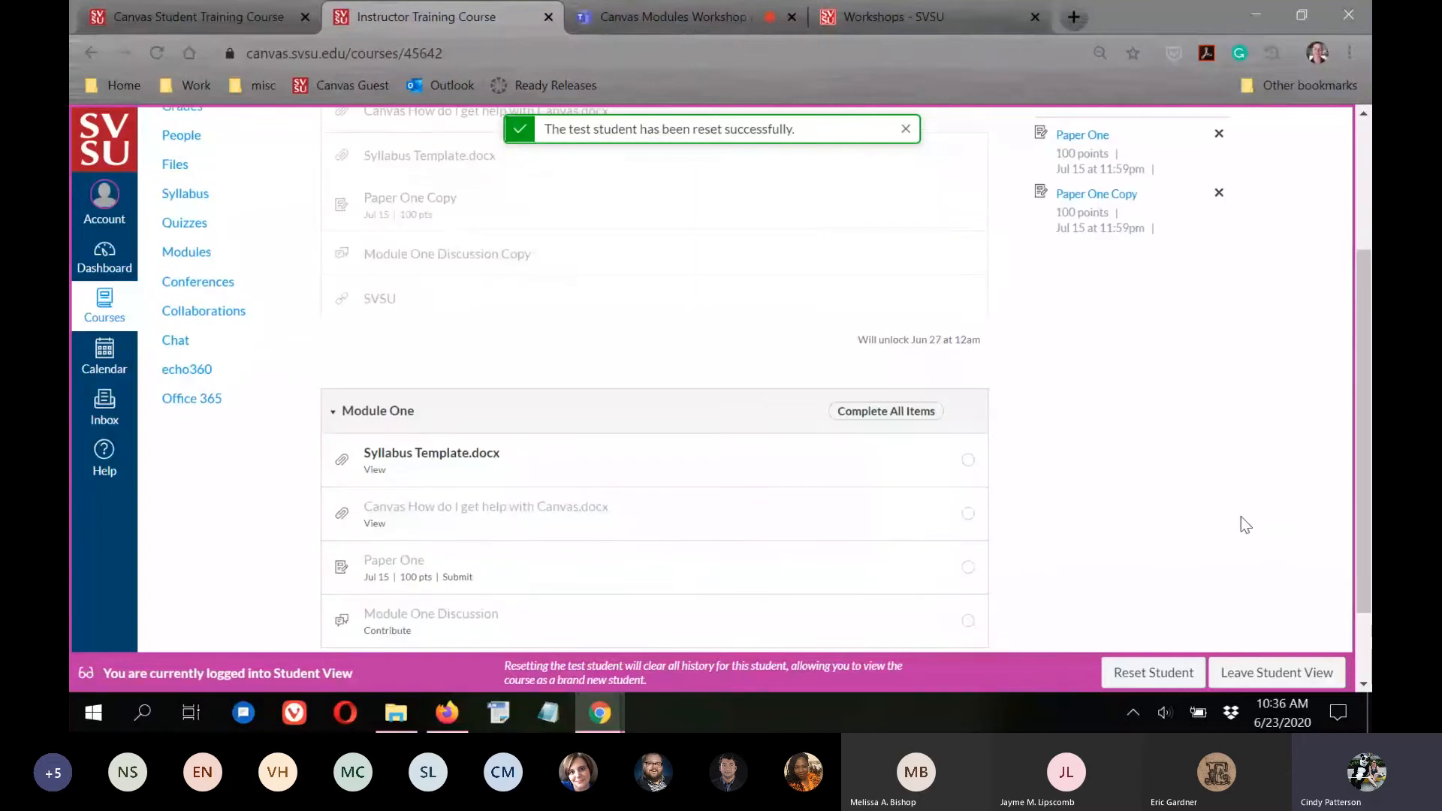
Review the Module One items in Student View, reset the test student again and check the Teams meeting chat.
{"action": "scroll", "coordinate": [1239, 518], "scroll_direction": "down", "scroll_amount": 1}
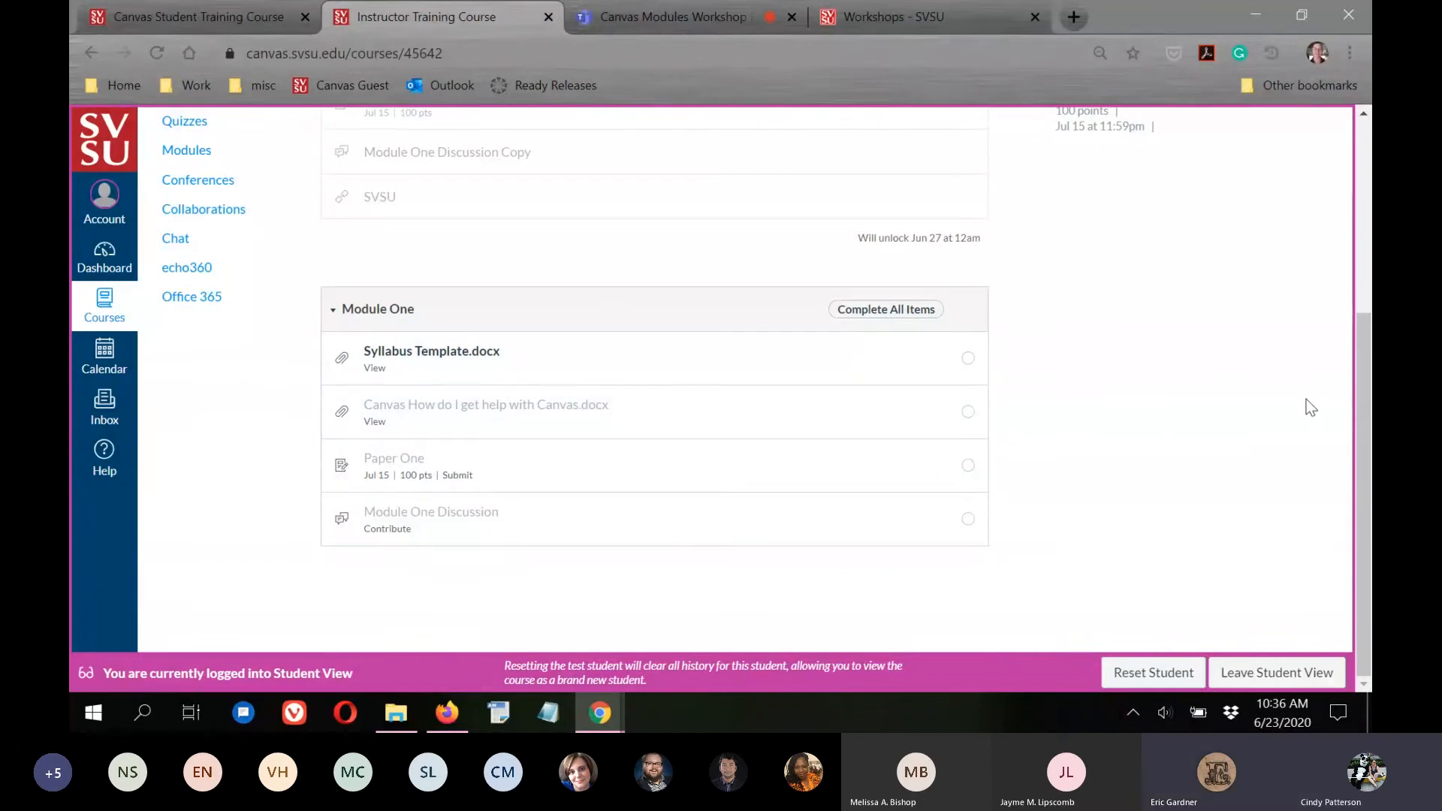
{"action": "scroll", "coordinate": [1297, 428], "scroll_direction": "up", "scroll_amount": 1}
{"action": "left_click", "coordinate": [1149, 673]}
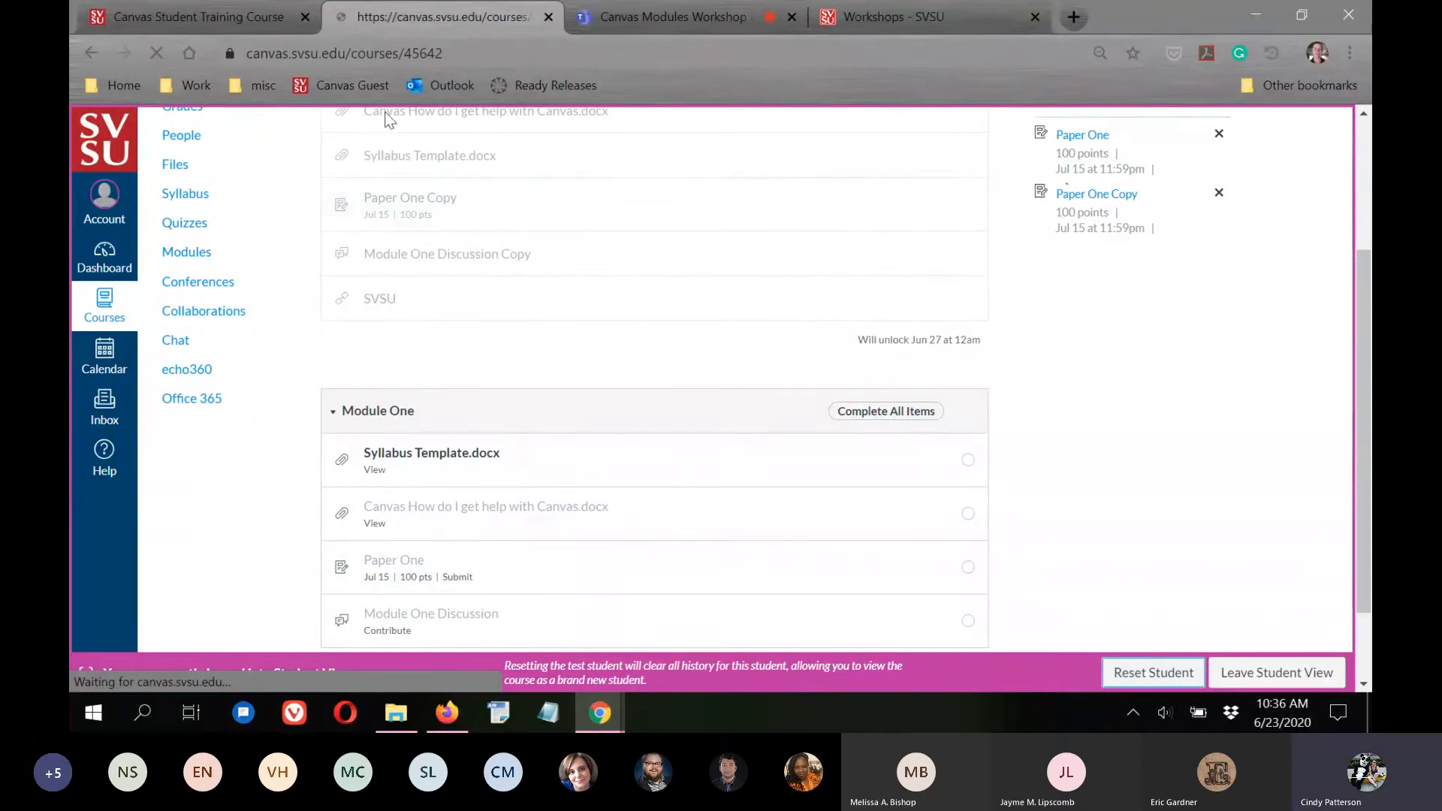
{"action": "left_click", "coordinate": [677, 15]}
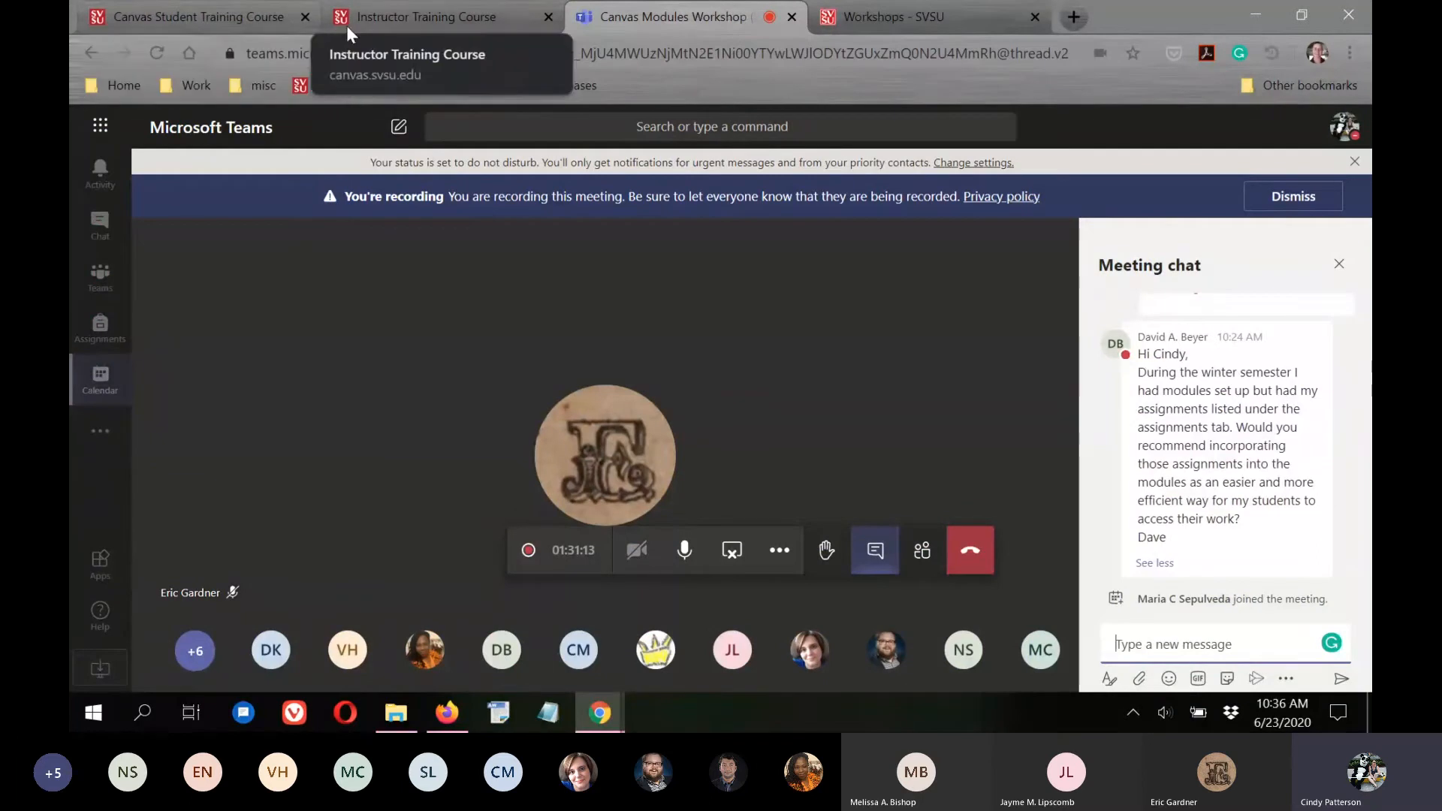
In the Canvas Student Training Course, open the Week 1 - Introduction page, leave Student View and read through the page's contents.
{"action": "left_click", "coordinate": [168, 6]}
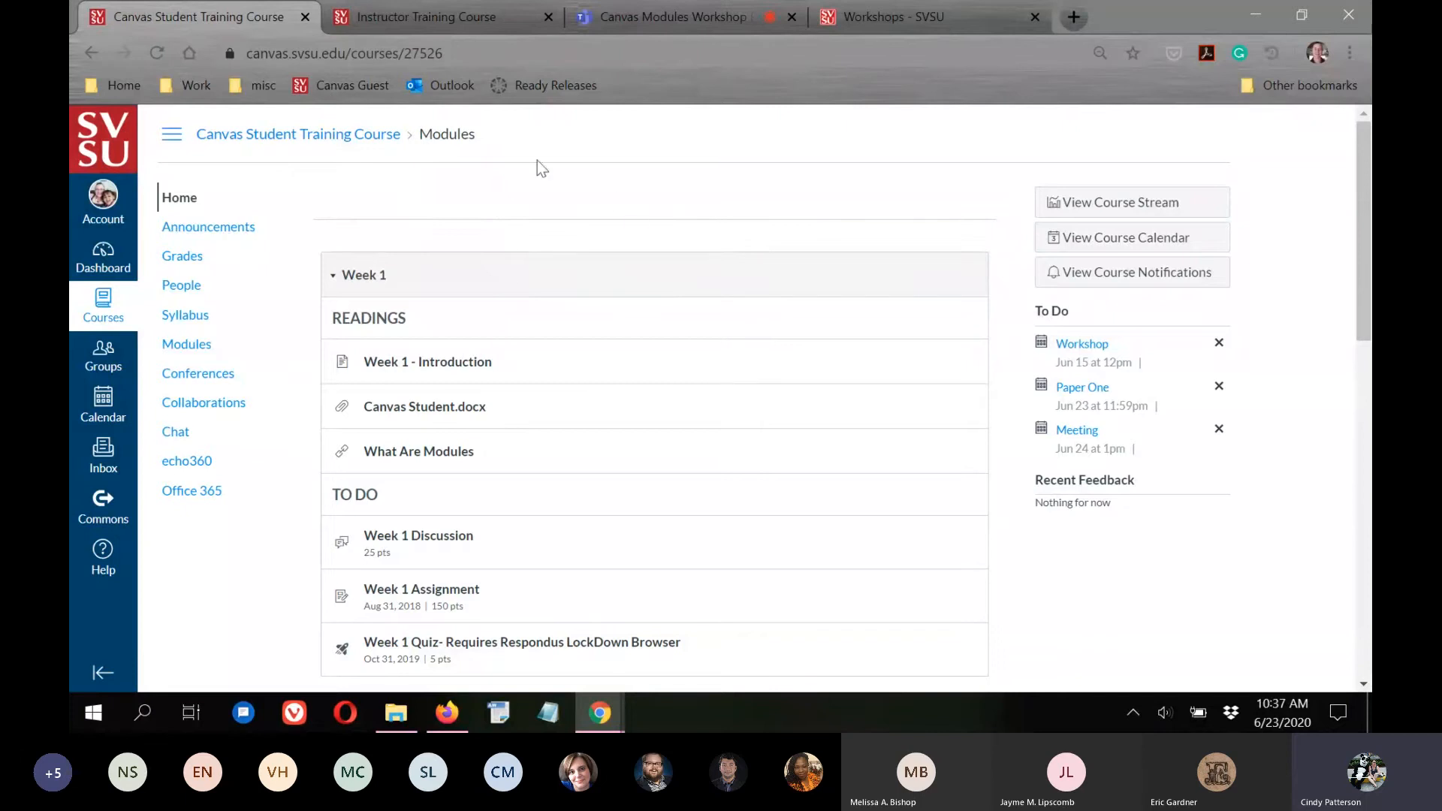
{"action": "left_click", "coordinate": [386, 365]}
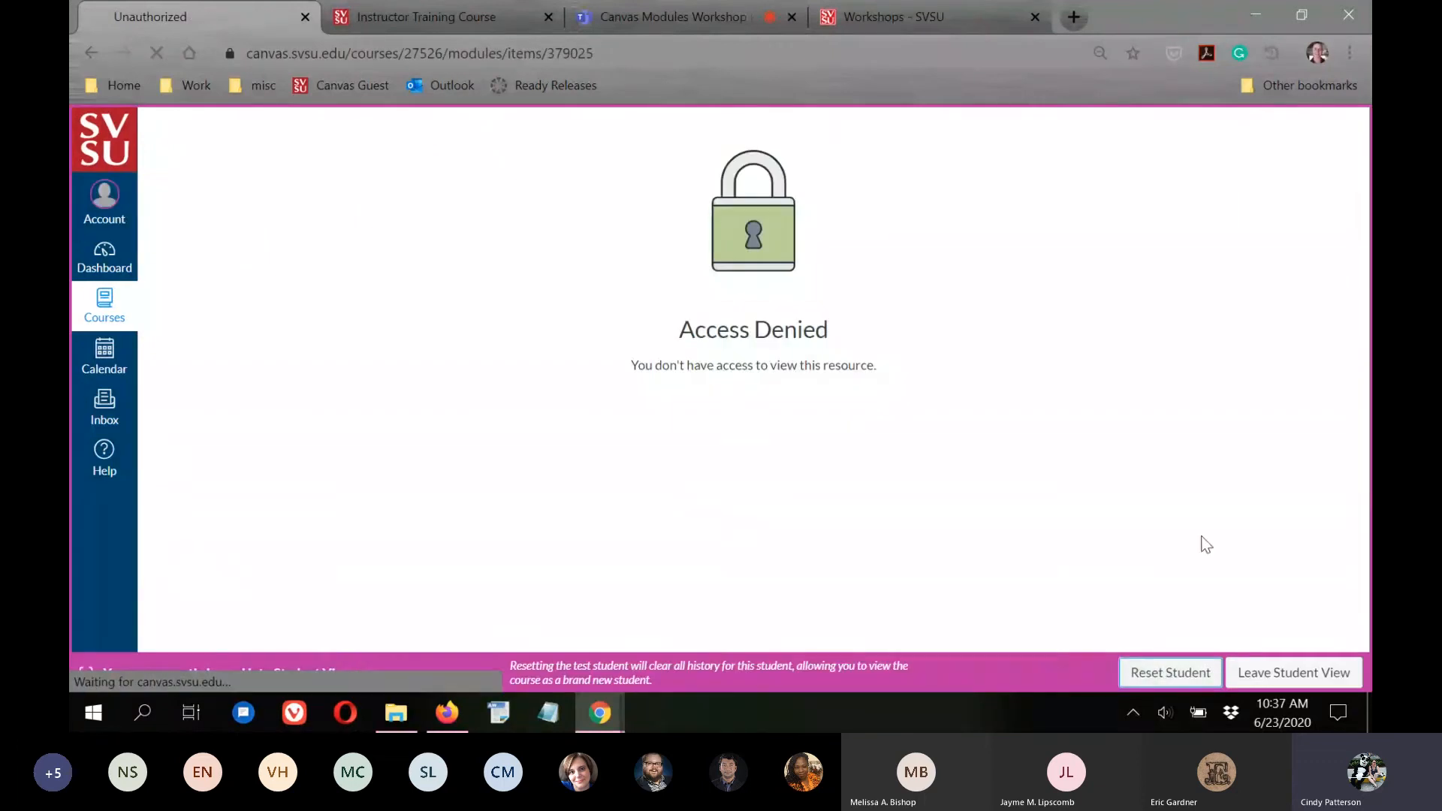
{"action": "left_click", "coordinate": [1268, 673]}
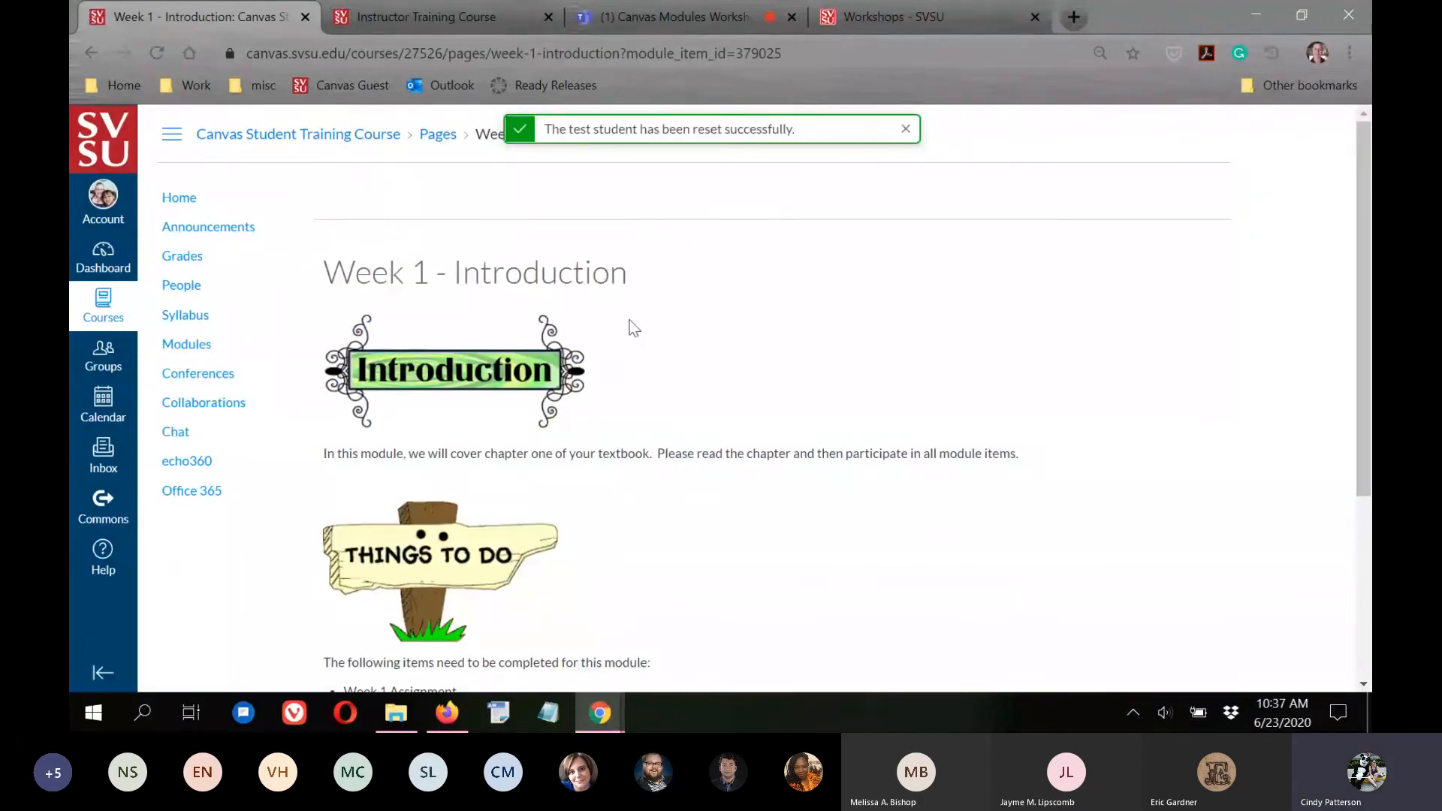
{"action": "scroll", "coordinate": [665, 443], "scroll_direction": "down", "scroll_amount": 3}
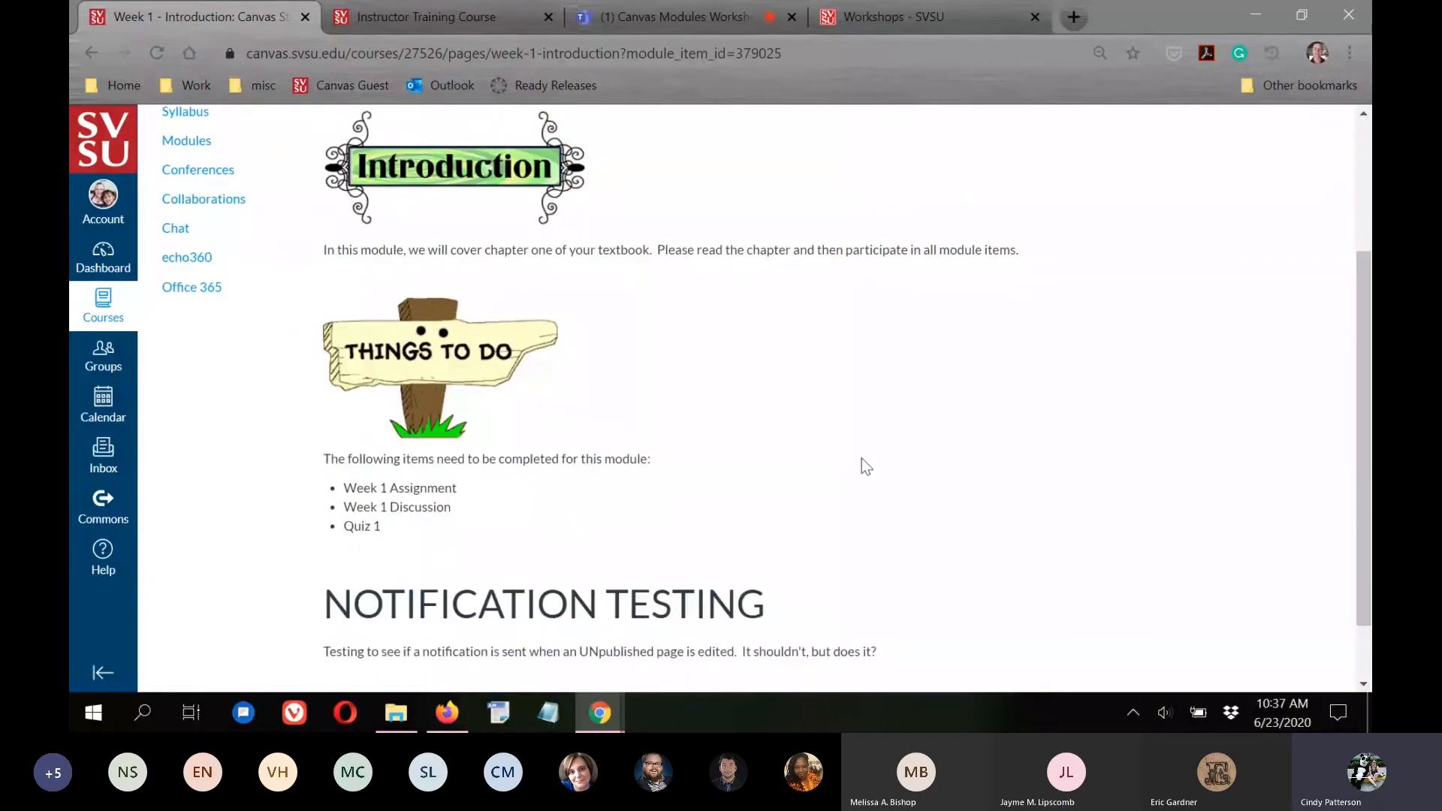
{"action": "scroll", "coordinate": [814, 393], "scroll_direction": "down", "scroll_amount": 1}
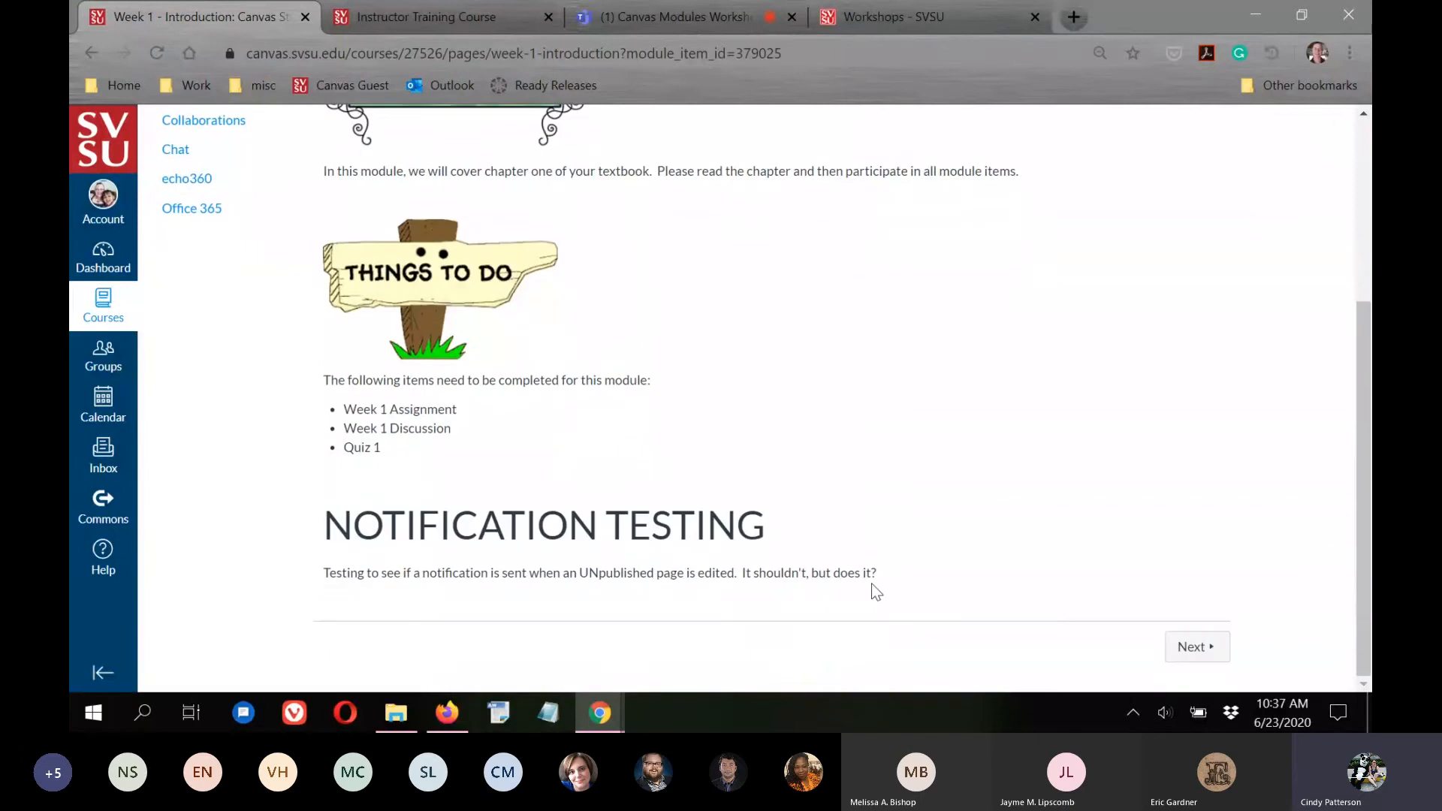
{"action": "scroll", "coordinate": [868, 502], "scroll_direction": "up", "scroll_amount": 4}
{"action": "scroll", "coordinate": [869, 500], "scroll_direction": "down", "scroll_amount": 4}
{"action": "scroll", "coordinate": [1001, 377], "scroll_direction": "up", "scroll_amount": 4}
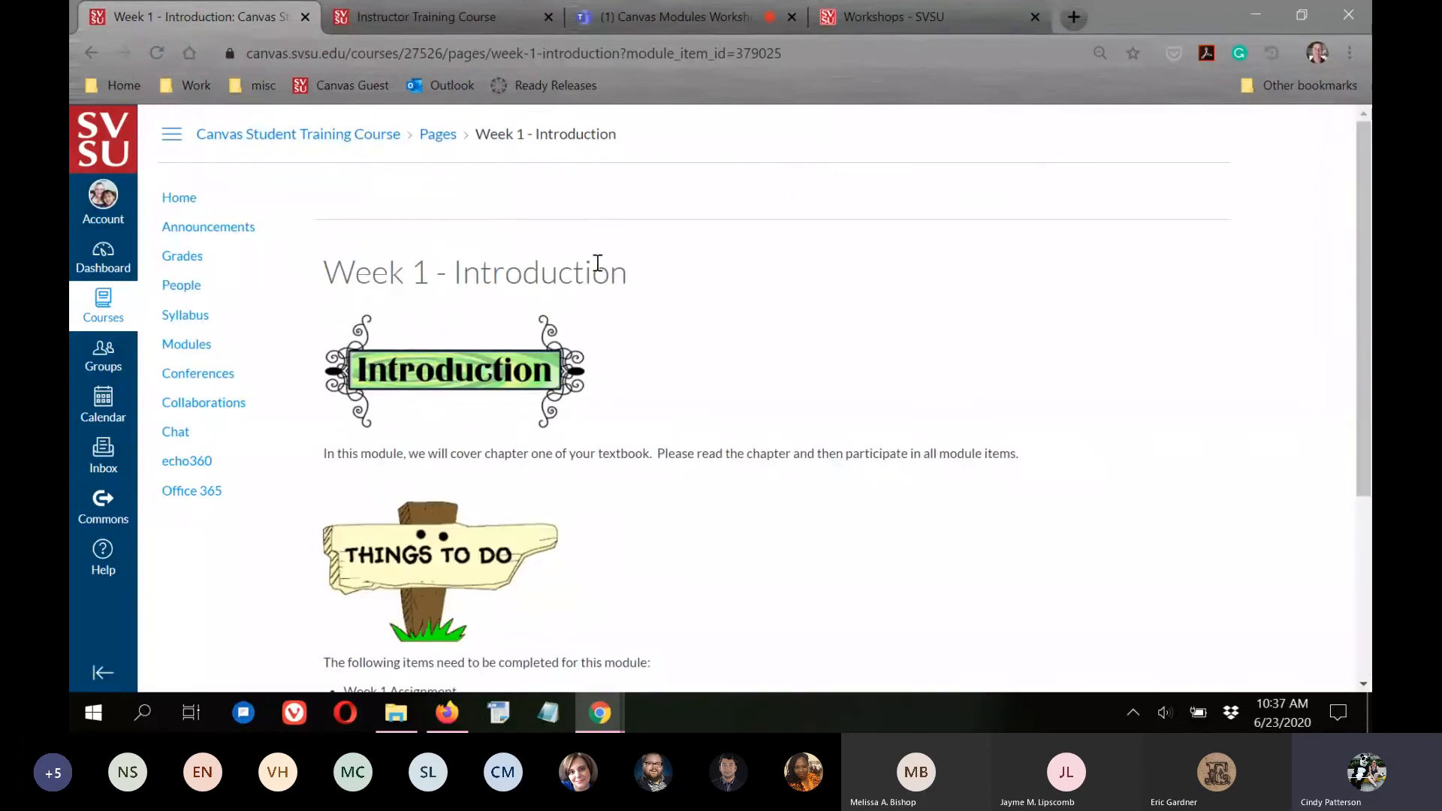
Return to the Instructor Training Course, leave Student View and look over Module Three and Module One.
{"action": "key", "text": "ctrl+Tab"}
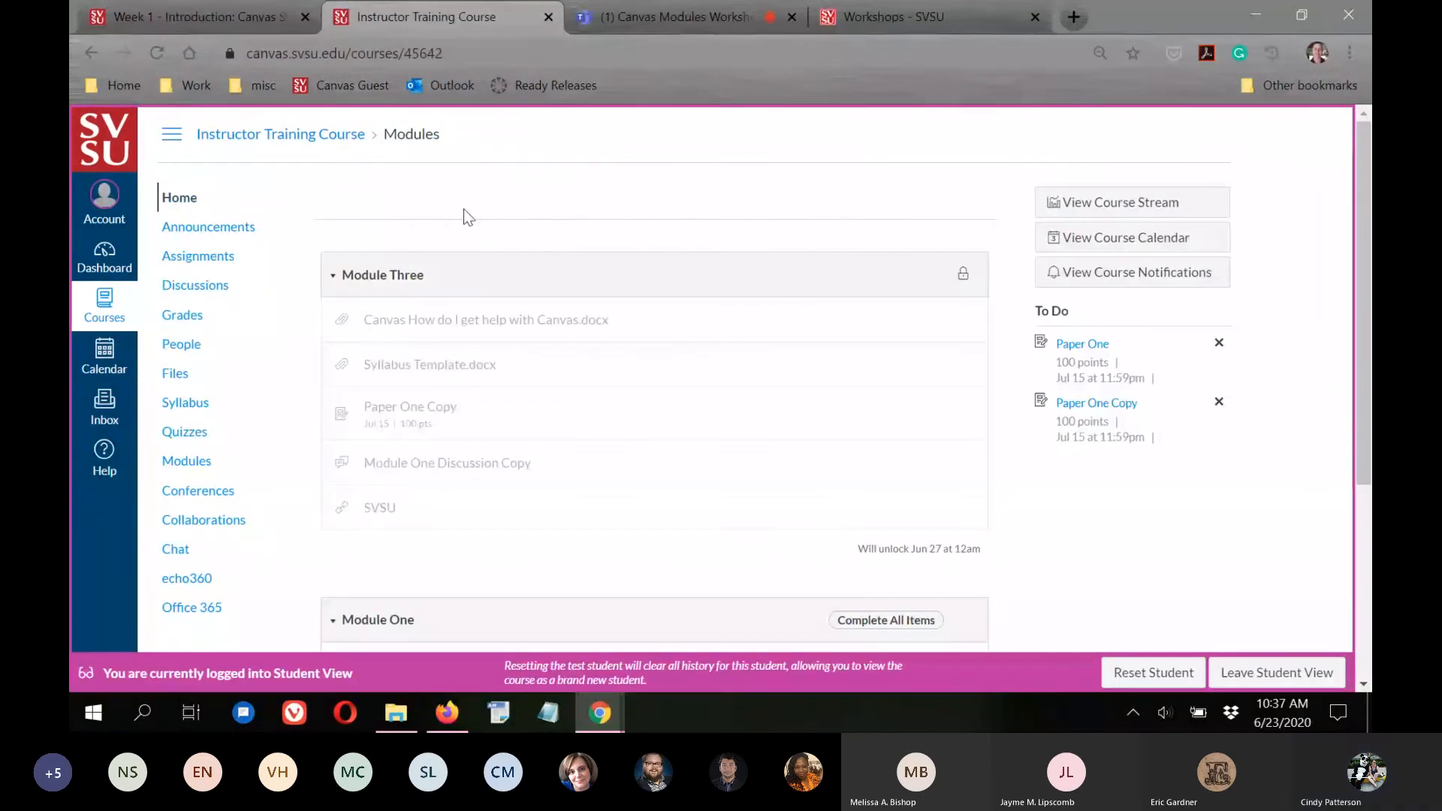
{"action": "scroll", "coordinate": [566, 251], "scroll_direction": "down", "scroll_amount": 2}
{"action": "scroll", "coordinate": [566, 251], "scroll_direction": "up", "scroll_amount": 2}
{"action": "left_click", "coordinate": [1319, 671]}
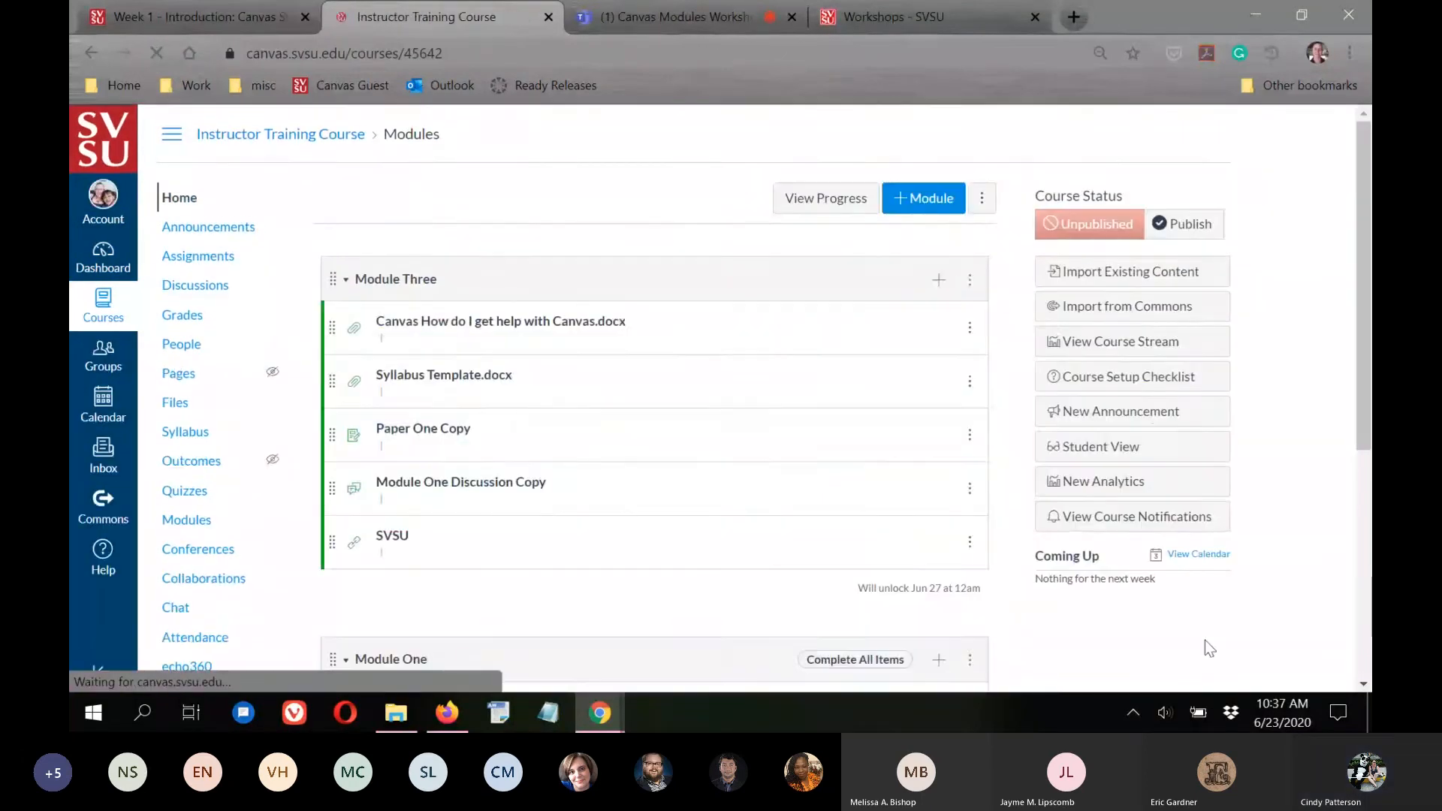
{"action": "scroll", "coordinate": [353, 233], "scroll_direction": "down", "scroll_amount": 7}
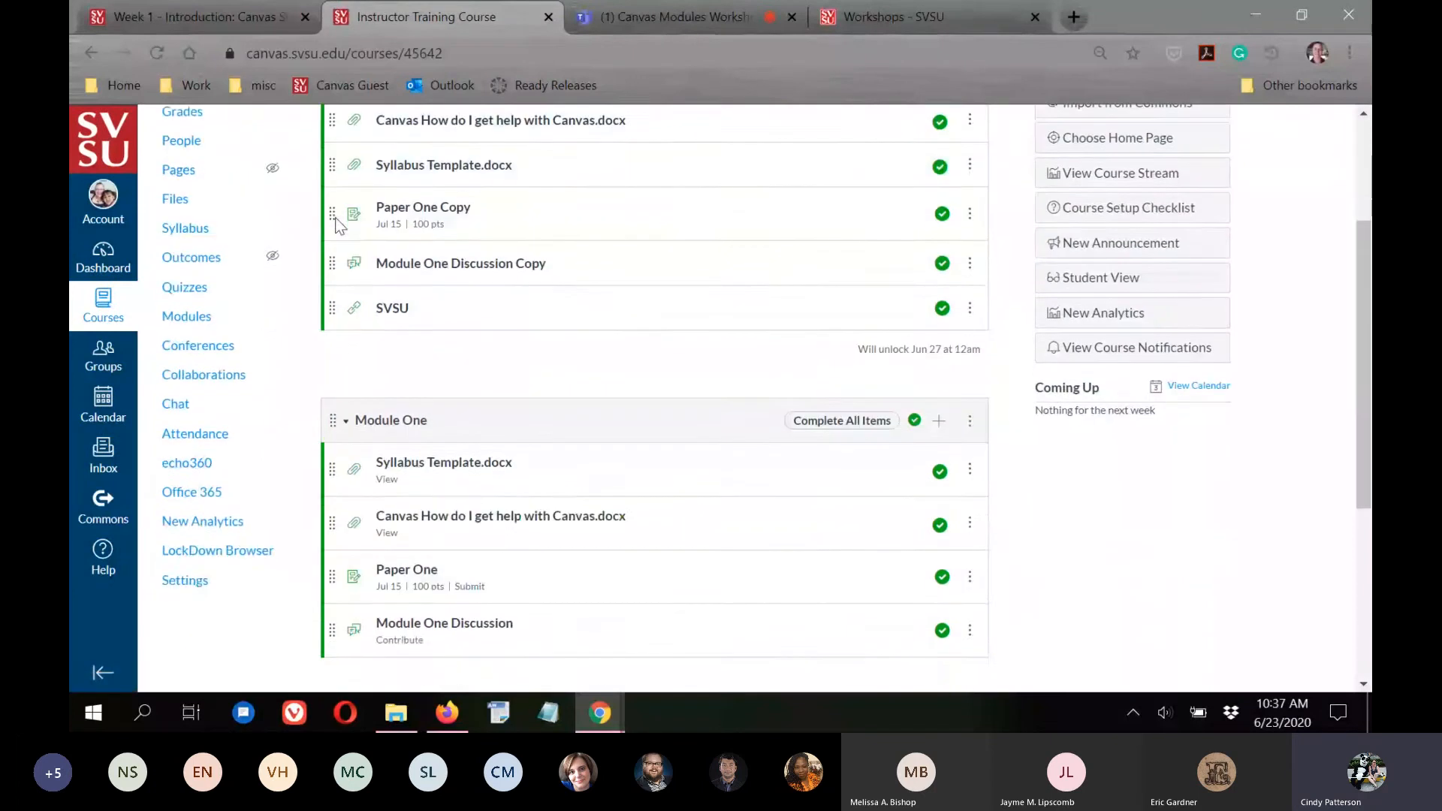
{"action": "scroll", "coordinate": [506, 361], "scroll_direction": "up", "scroll_amount": 4}
{"action": "scroll", "coordinate": [872, 235], "scroll_direction": "up", "scroll_amount": 3}
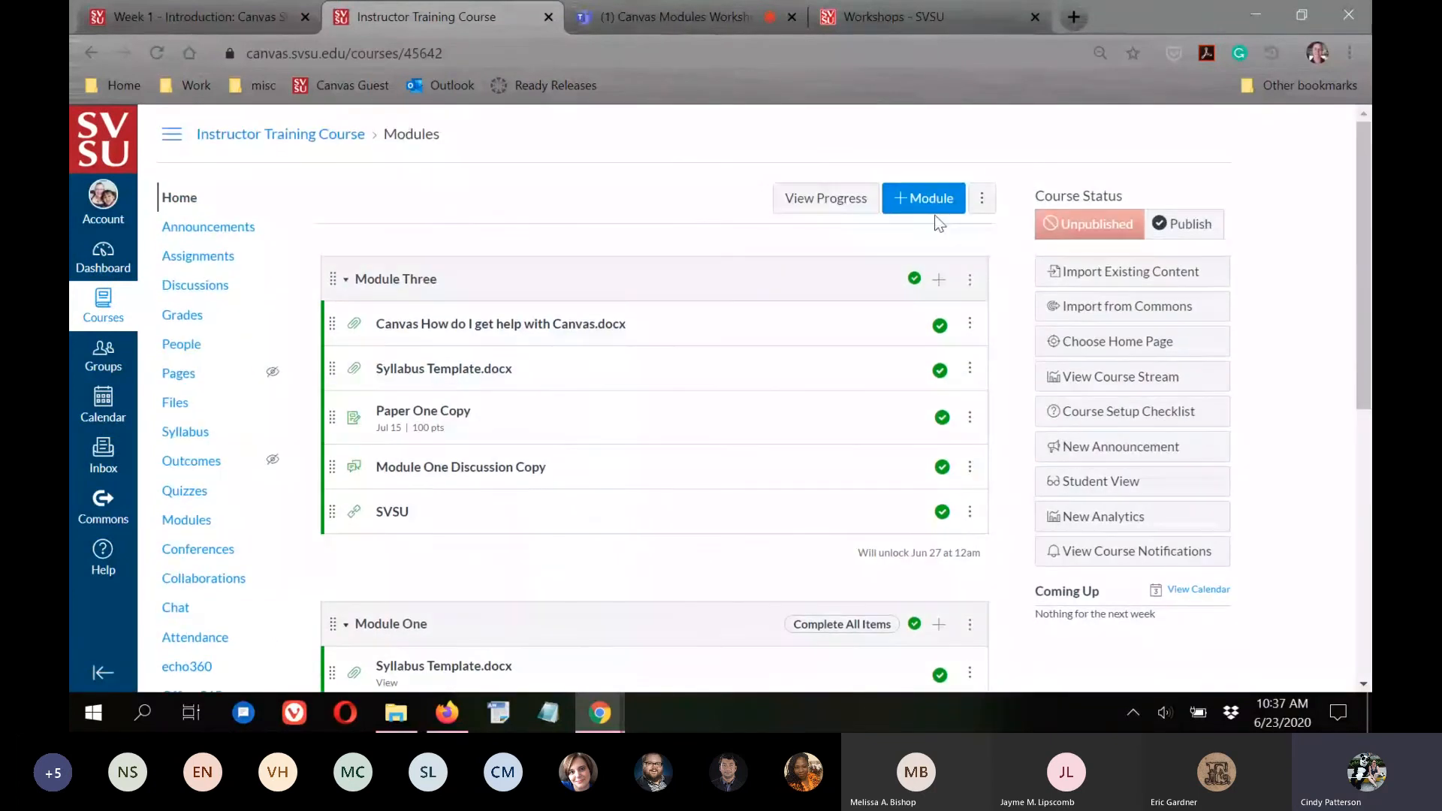
{"action": "left_click", "coordinate": [939, 280]}
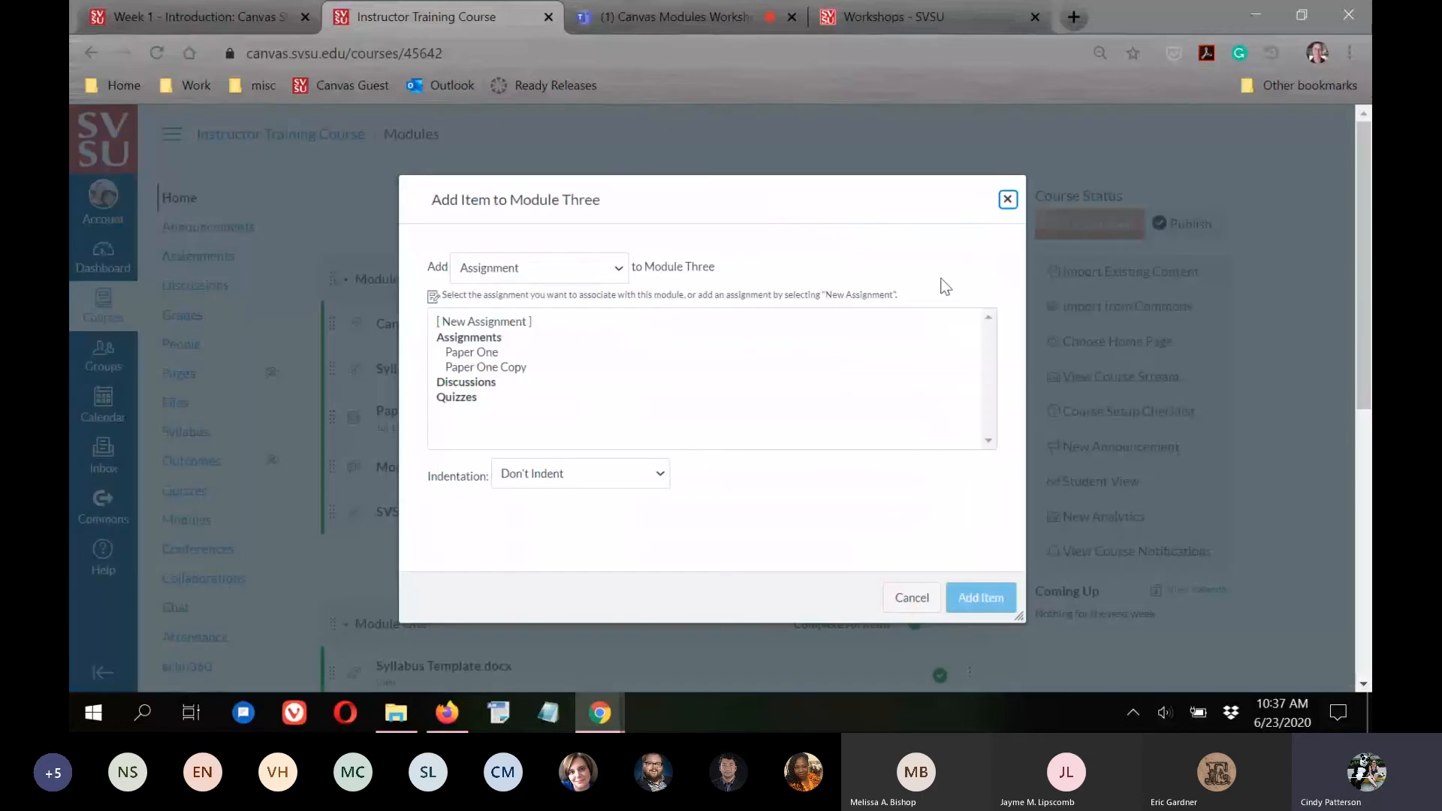
{"action": "left_click", "coordinate": [539, 268]}
{"action": "left_click", "coordinate": [485, 395]}
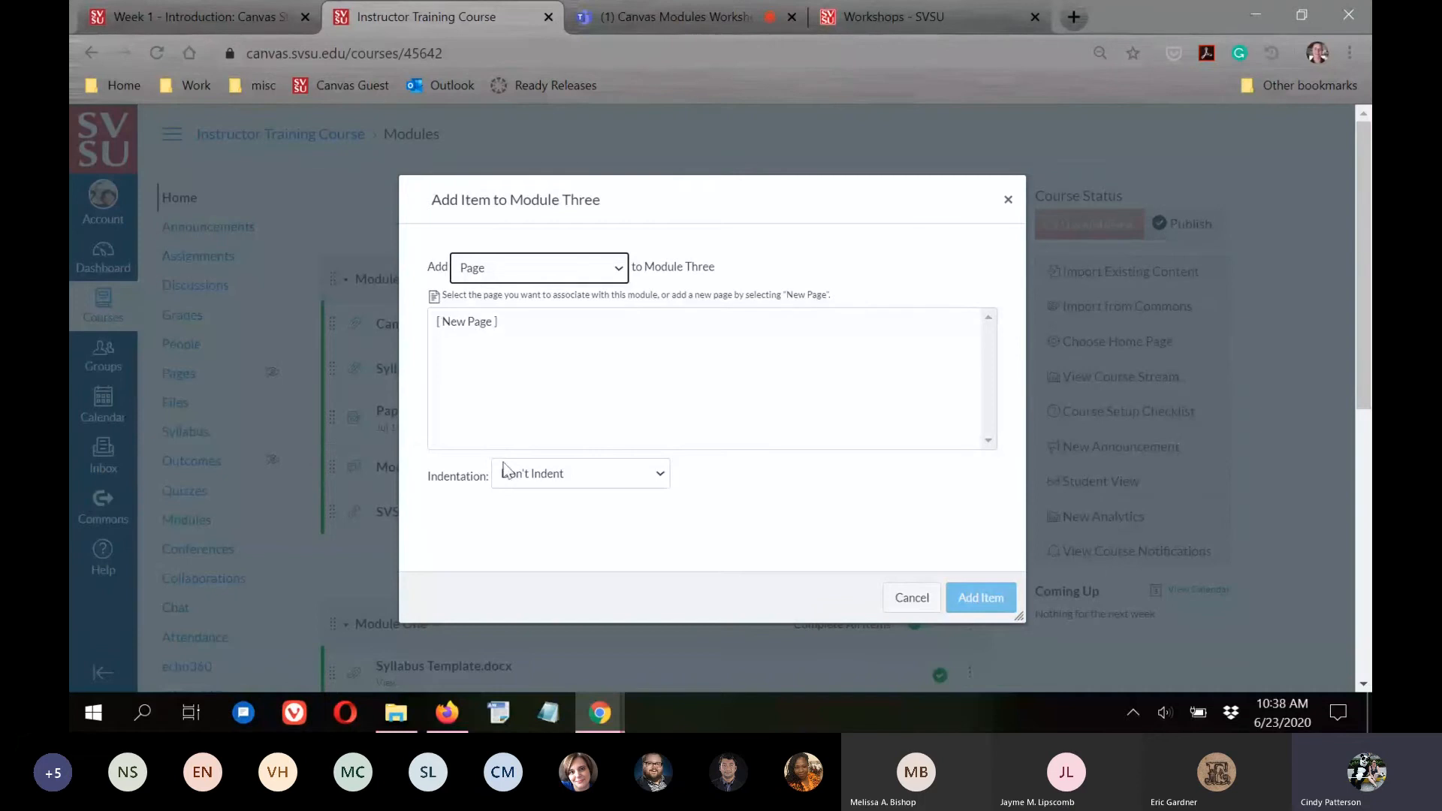
{"action": "left_click", "coordinate": [905, 601]}
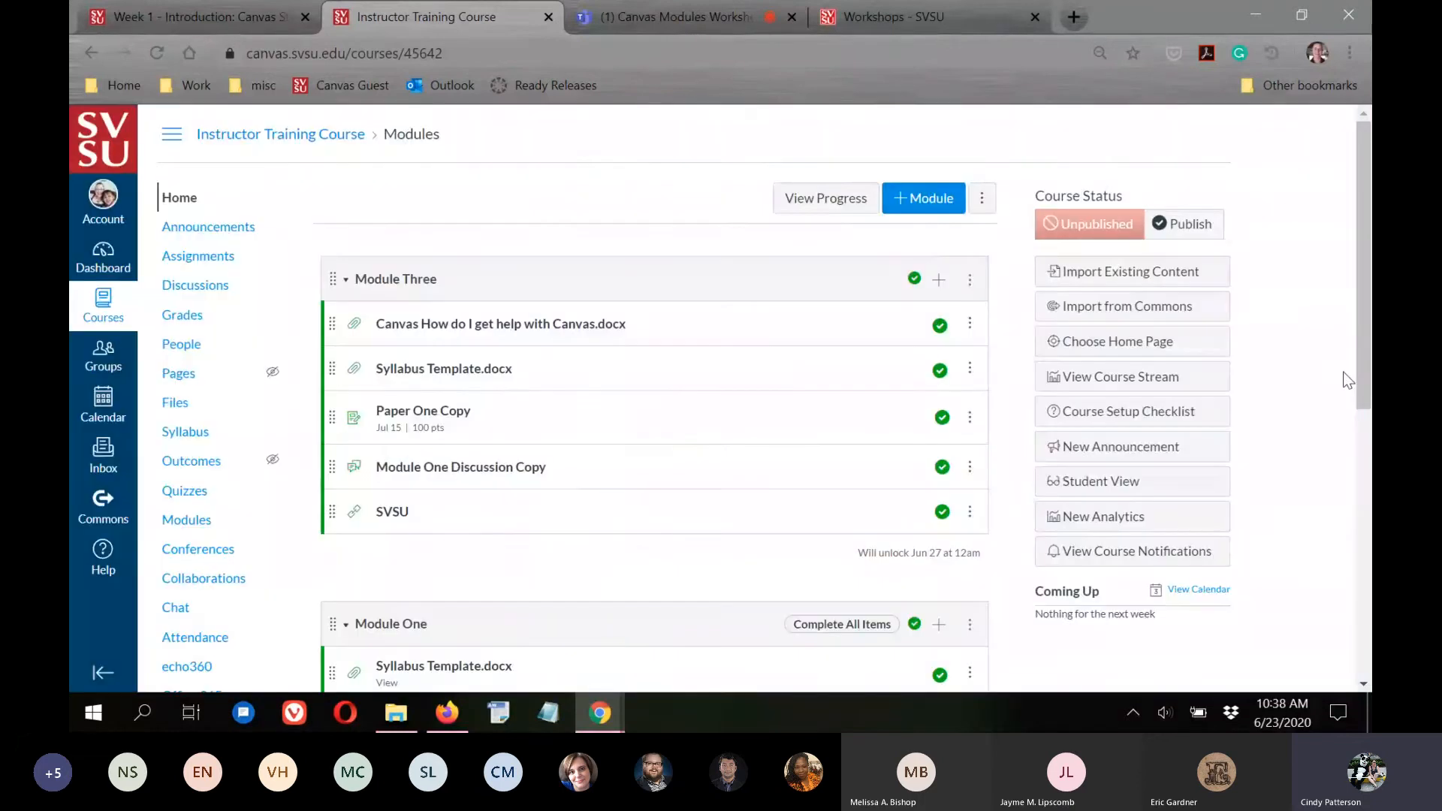
Start a new page in the Instructor Training Course and look over its editing and publishing options.
{"action": "left_click", "coordinate": [188, 382]}
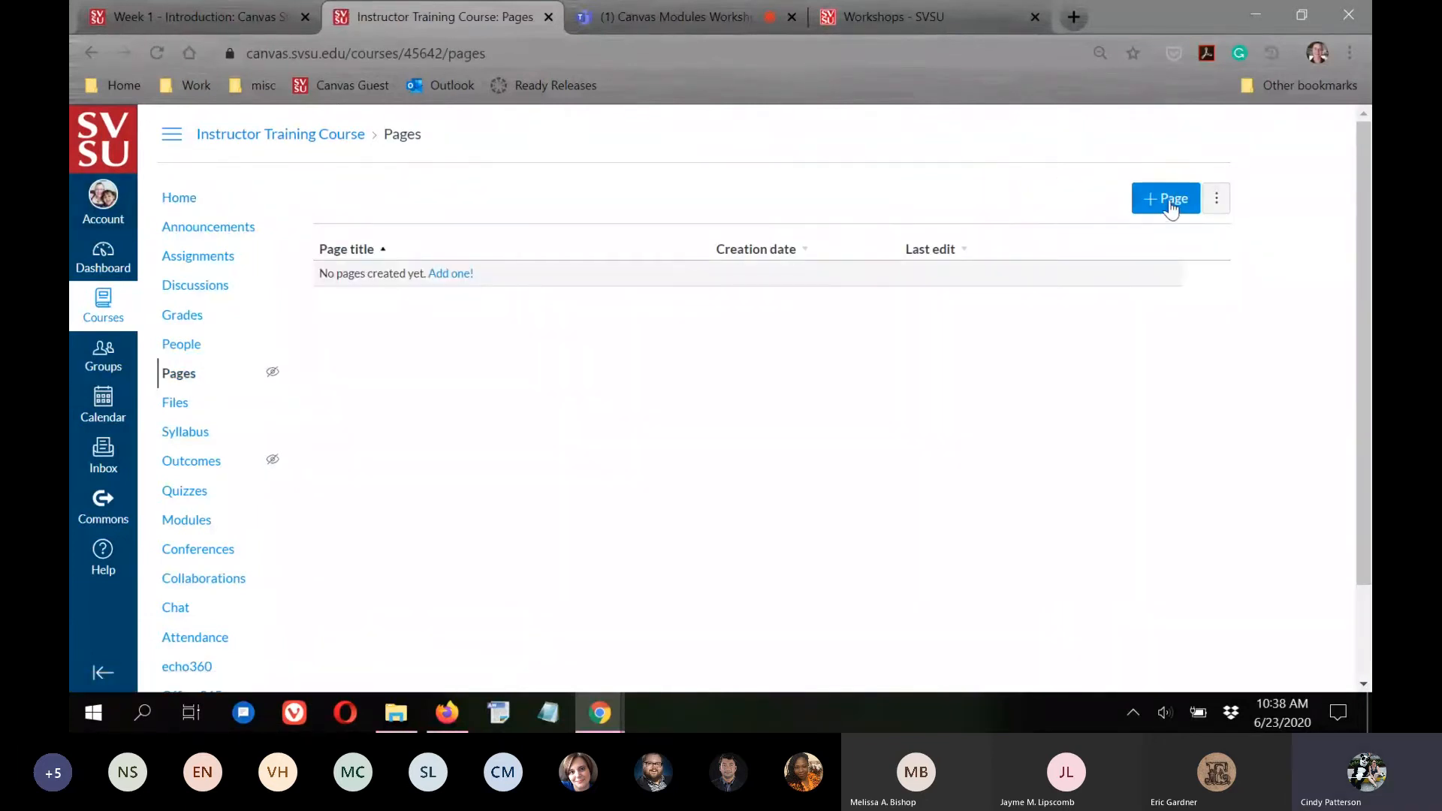
{"action": "left_click", "coordinate": [1166, 199]}
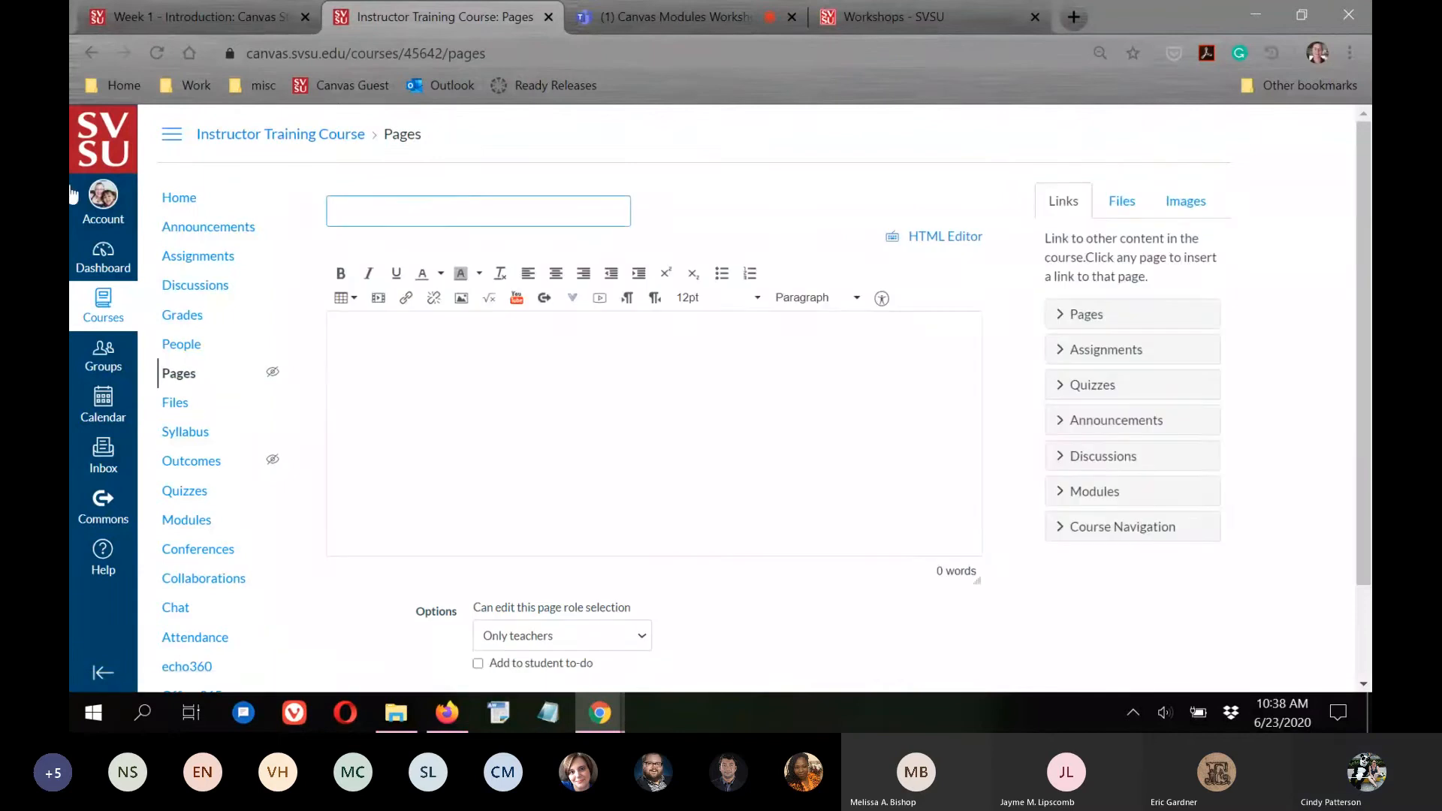
{"action": "scroll", "coordinate": [619, 469], "scroll_direction": "down", "scroll_amount": 2}
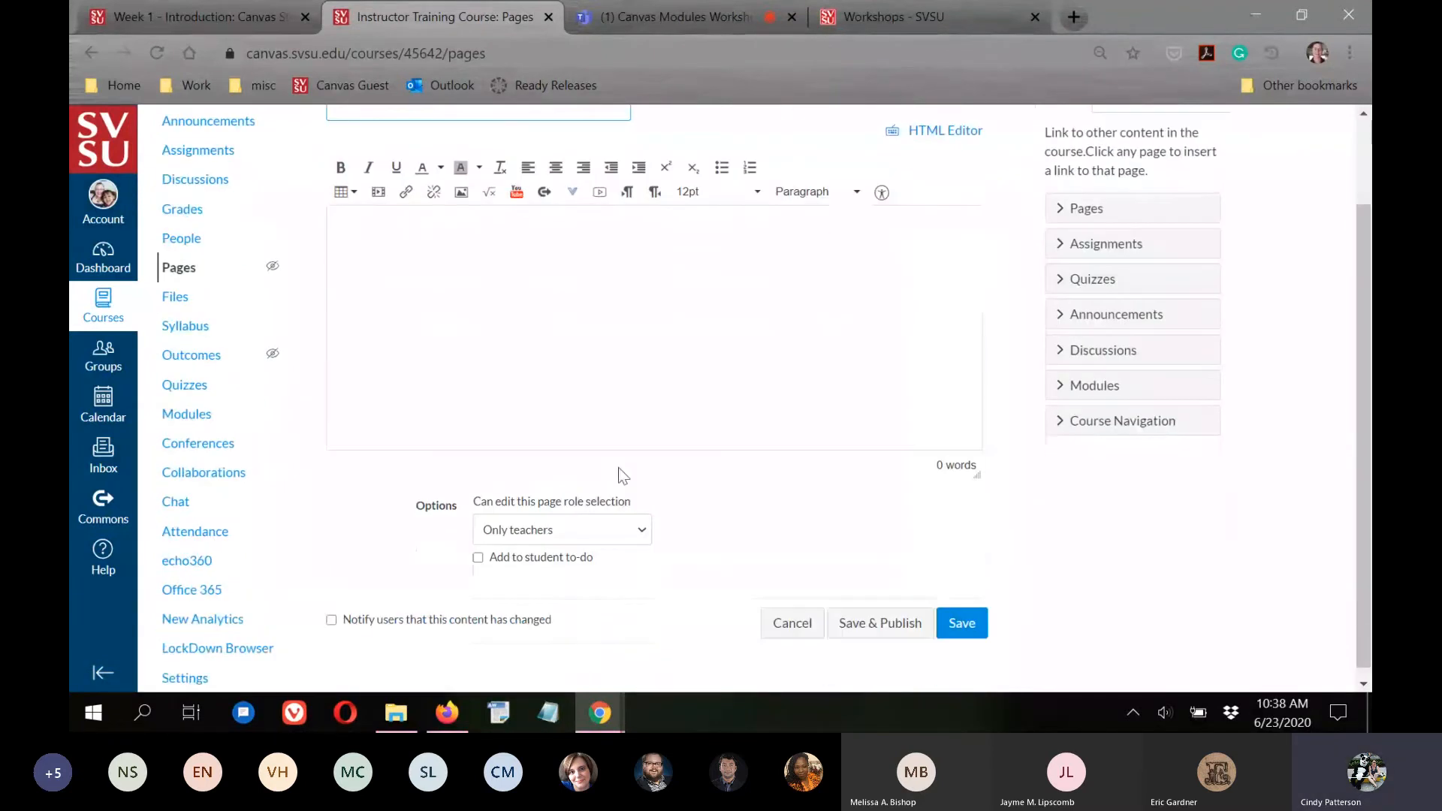
{"action": "scroll", "coordinate": [892, 471], "scroll_direction": "up", "scroll_amount": 2}
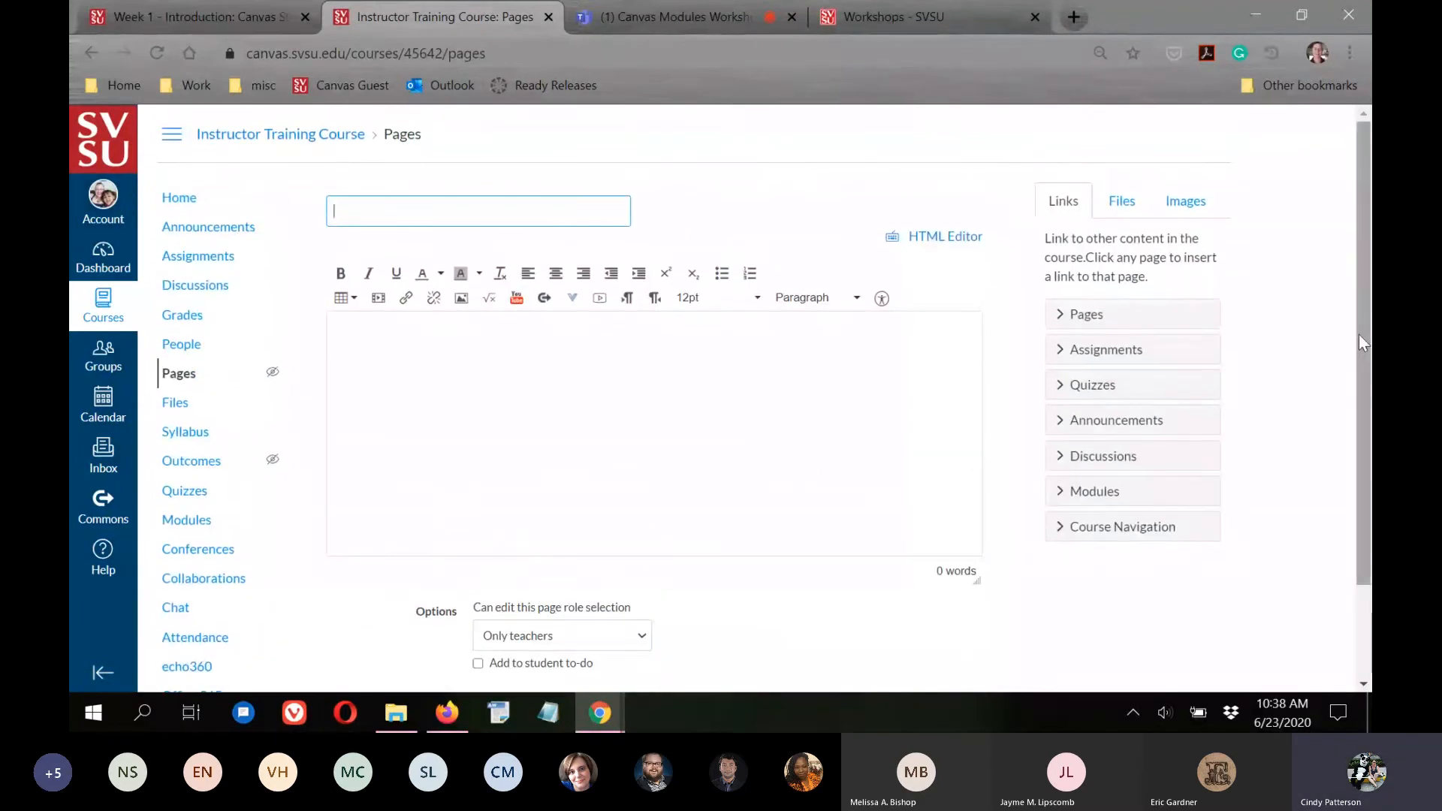
Title the new page "Welcome" and enter "Welcome to my course." as its body text.
{"action": "left_click", "coordinate": [381, 208]}
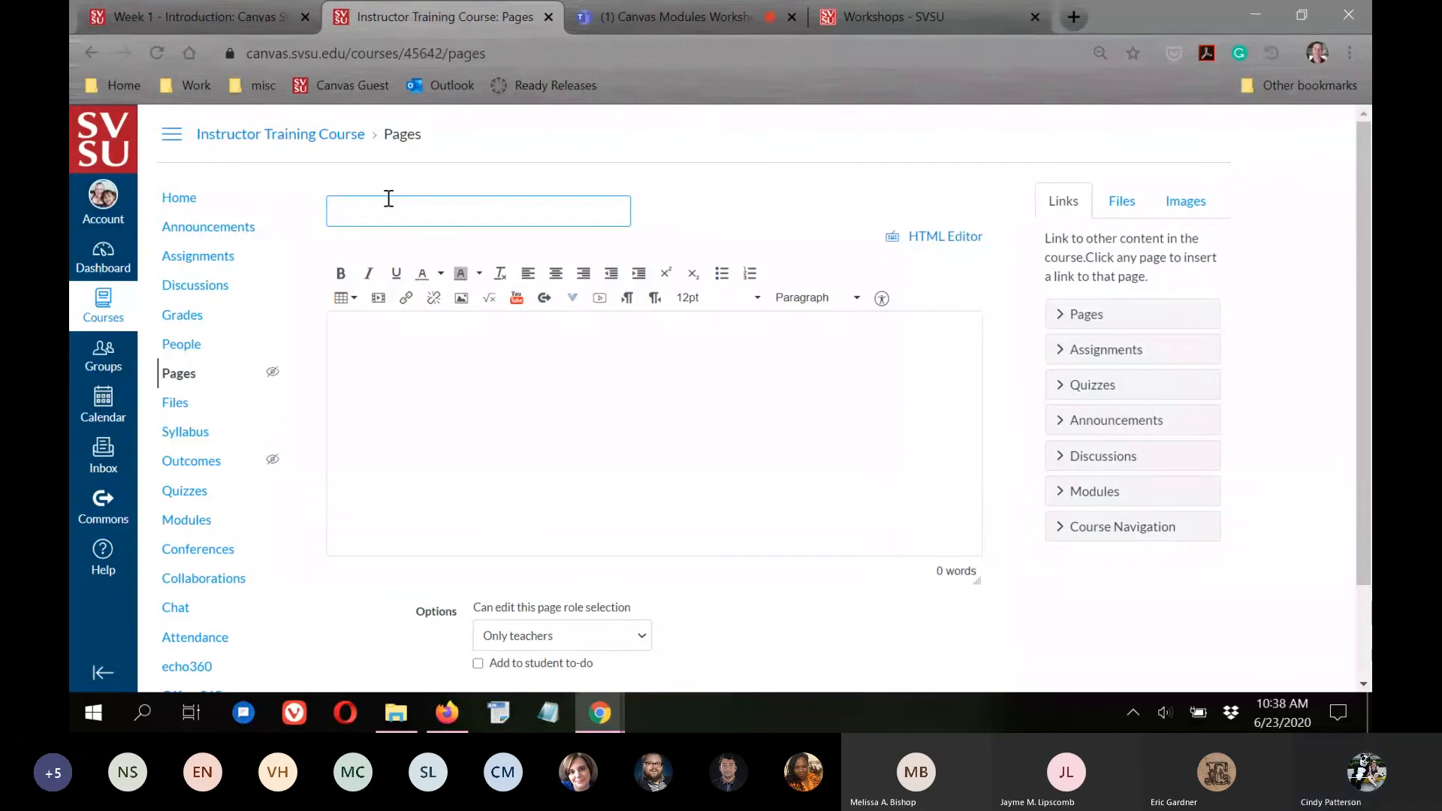
{"action": "type", "text": "Welcome"}
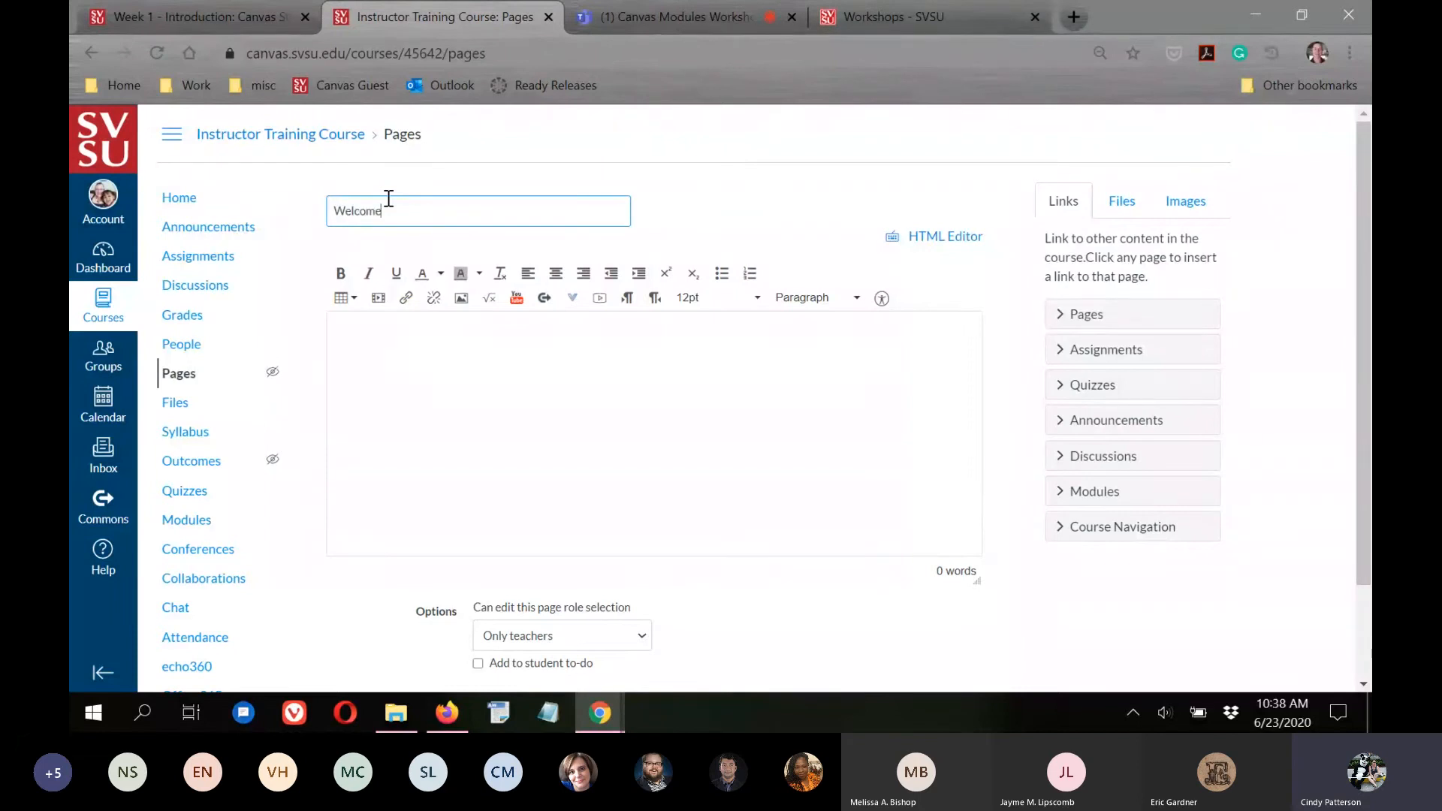
{"action": "left_click", "coordinate": [350, 353]}
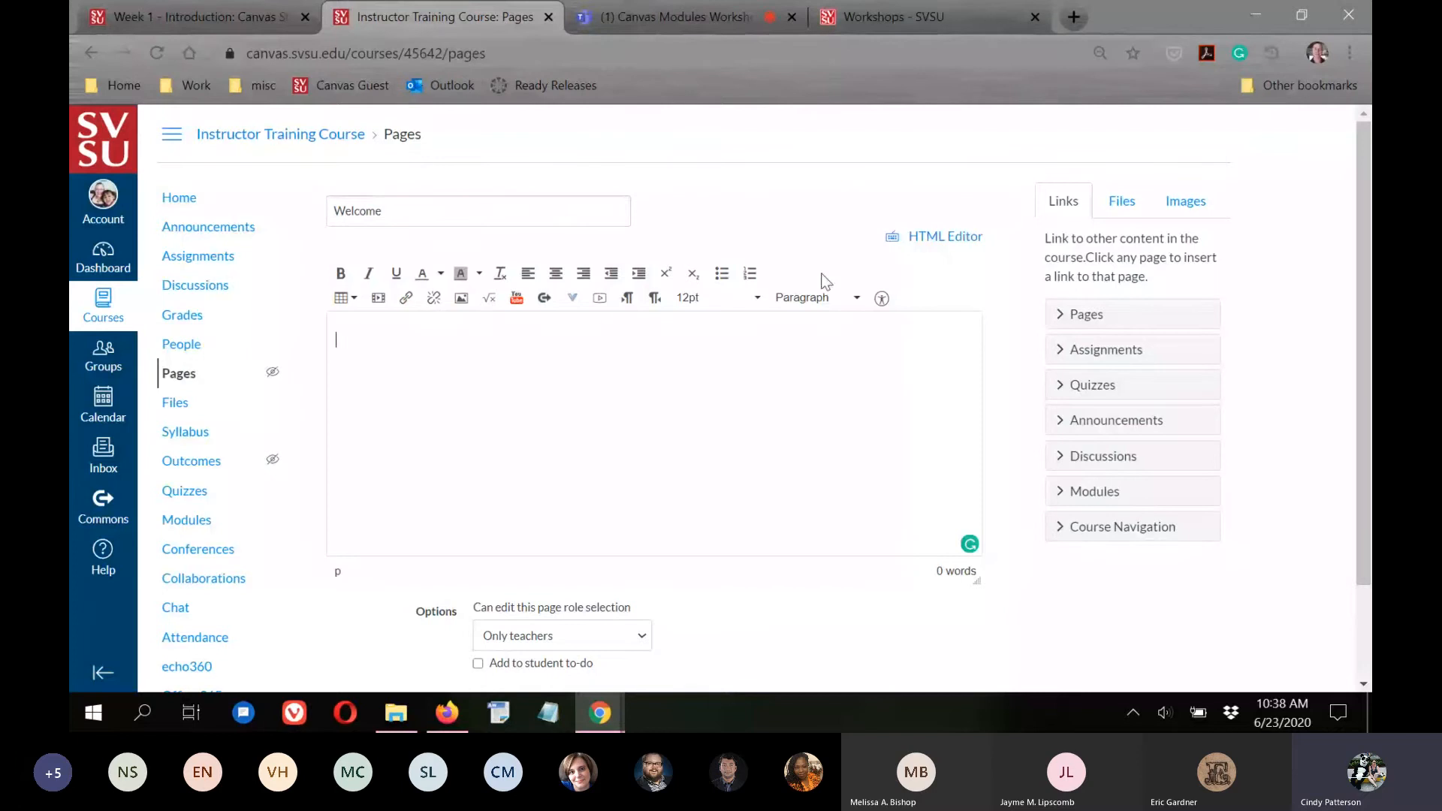
{"action": "type", "text": "Welcome to my course."}
{"action": "key", "text": "Return"}
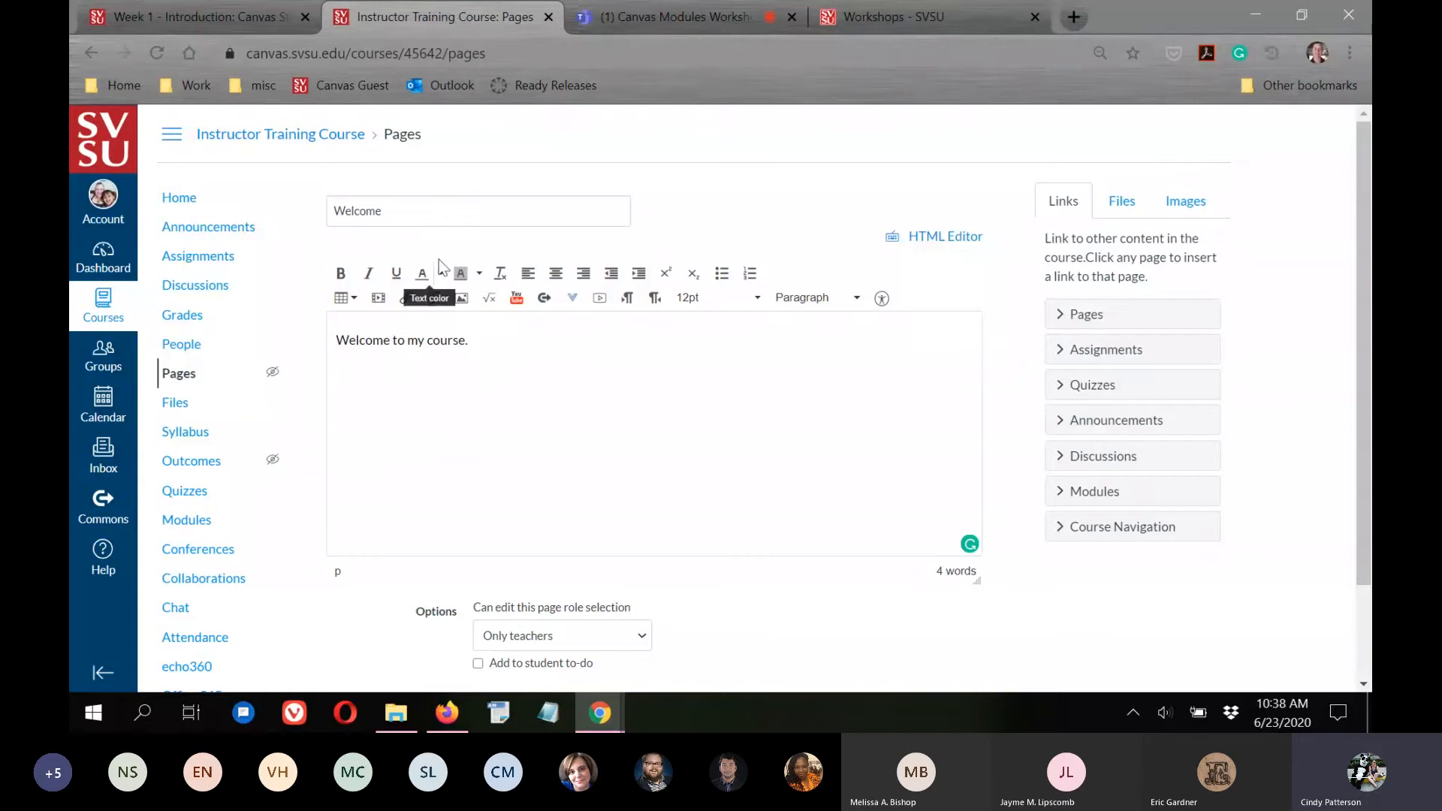
{"action": "double_click", "coordinate": [411, 210]}
{"action": "left_click", "coordinate": [706, 413]}
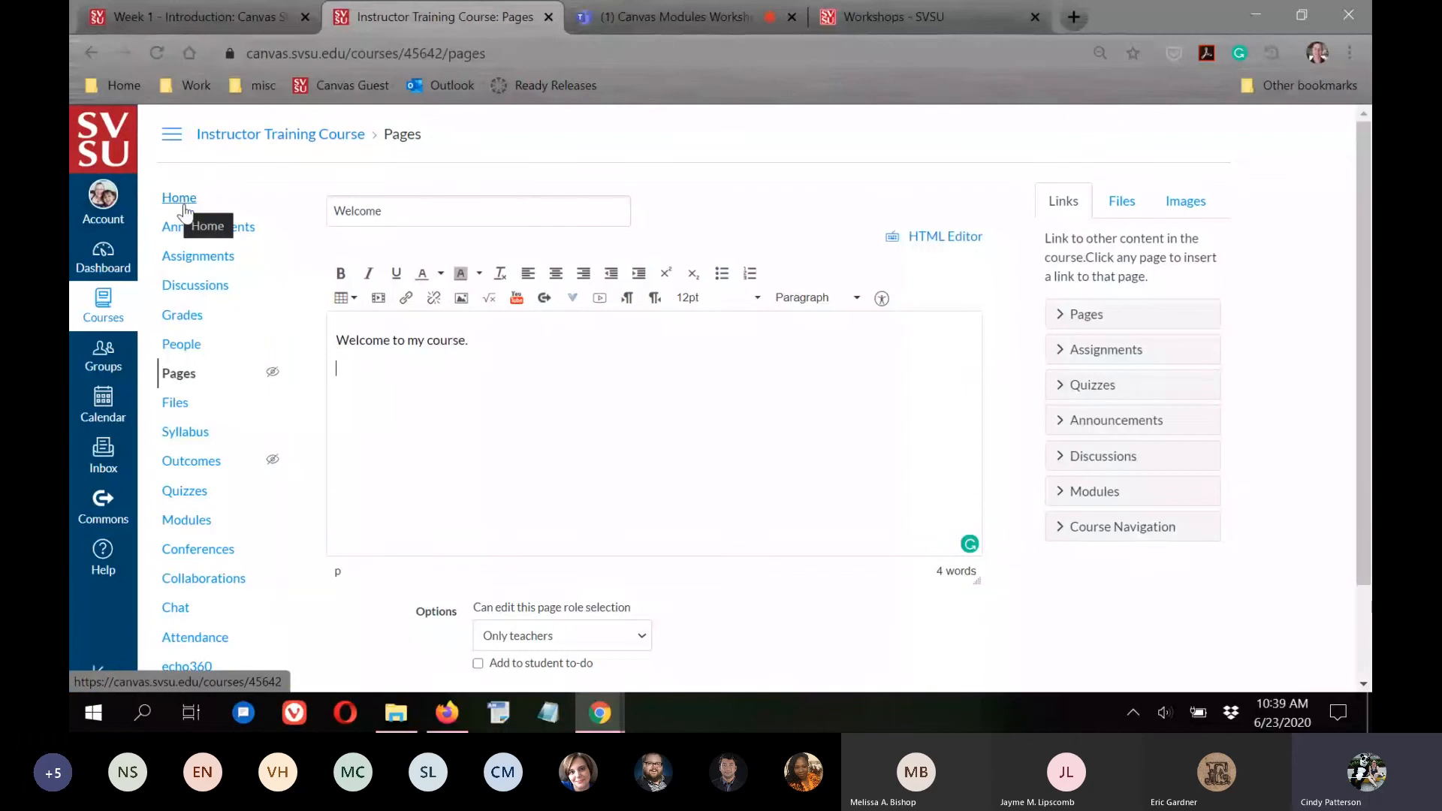
Retitle the page "ENGL 111" and clear the existing body text.
{"action": "double_click", "coordinate": [416, 210]}
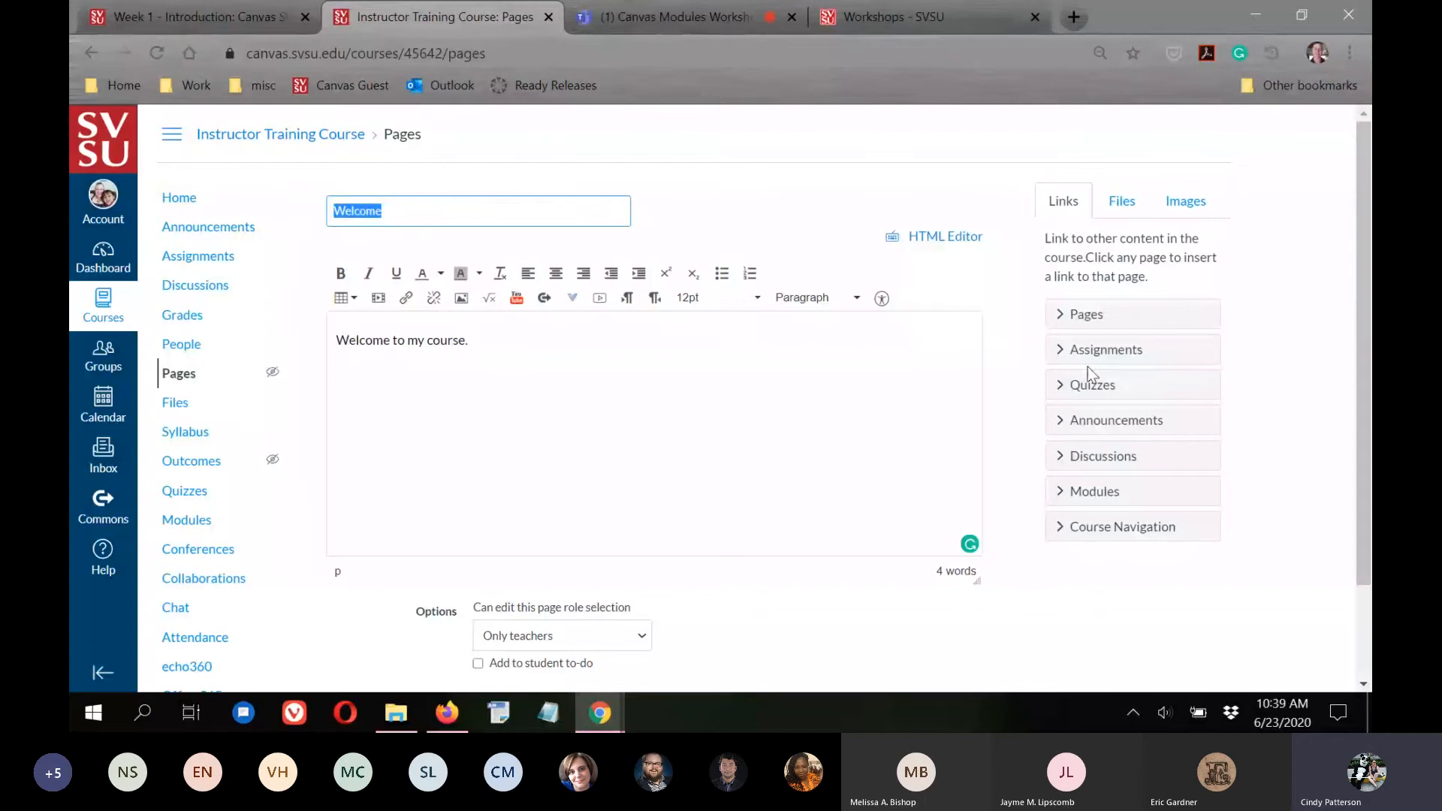
{"action": "type", "text": "ENGL 111"}
{"action": "left_click_drag", "start_coordinate": [495, 353], "coordinate": [340, 336]}
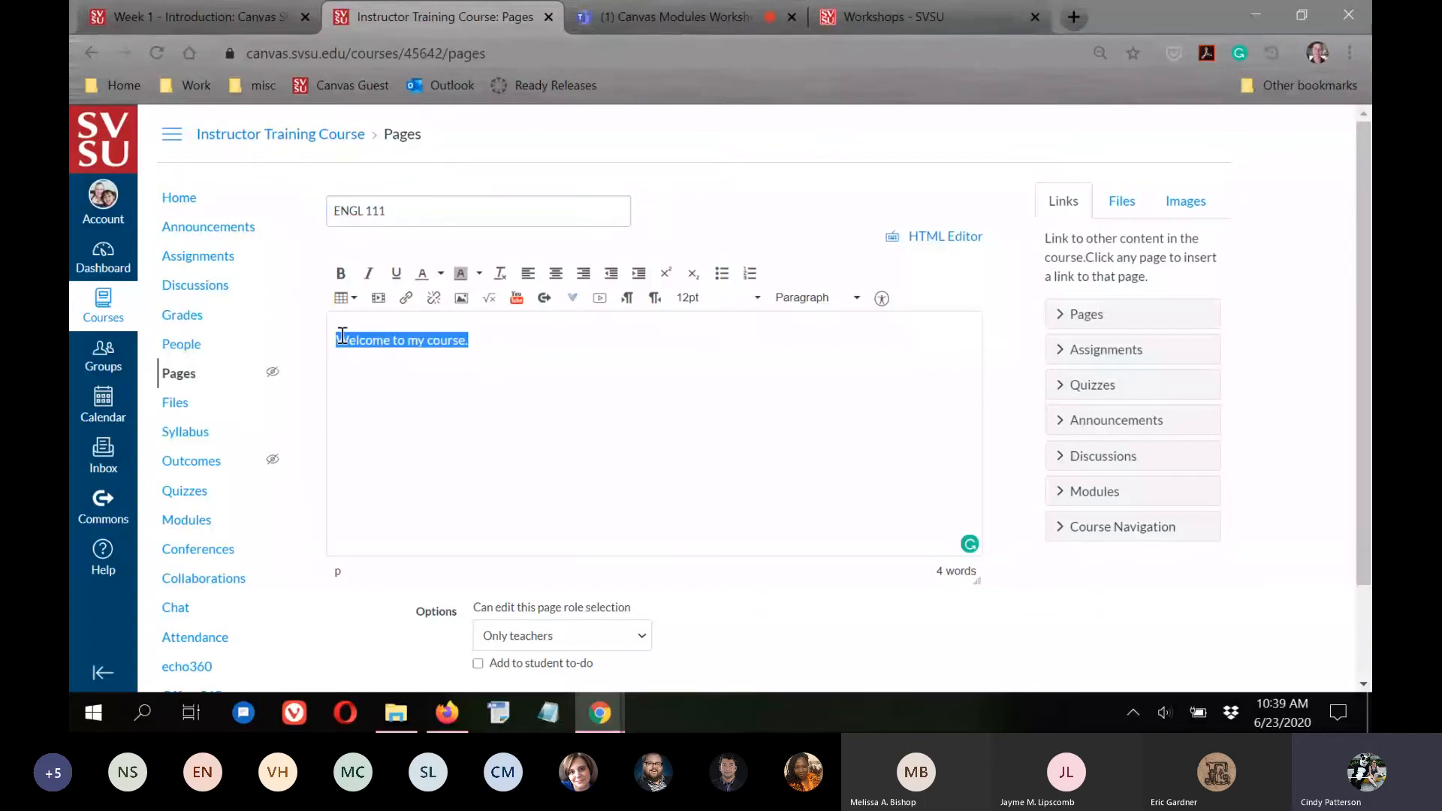
{"action": "key", "text": "BackSpace"}
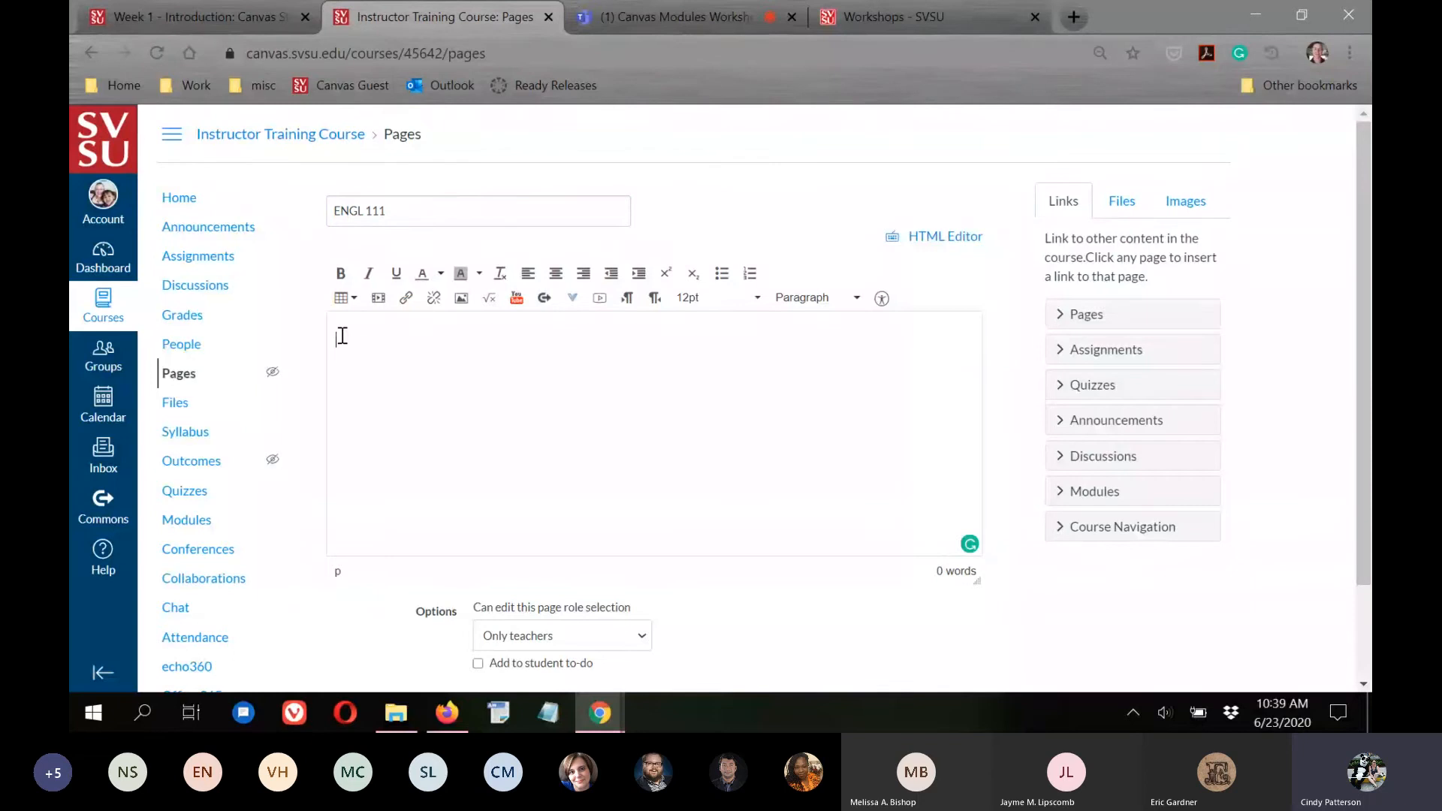
Write a body that welcomes students to ENGL 111 and introduces the instructor by first name, and save and publish the page.
{"action": "type", "text": "Welcome to ENGL 111.  M:y na"}
{"action": "key", "text": "BackSpace"}
{"action": "key", "text": "BackSpace"}
{"action": "key", "text": "BackSpace"}
{"action": "key", "text": "BackSpace"}
{"action": "type", "text": "y name is C"}
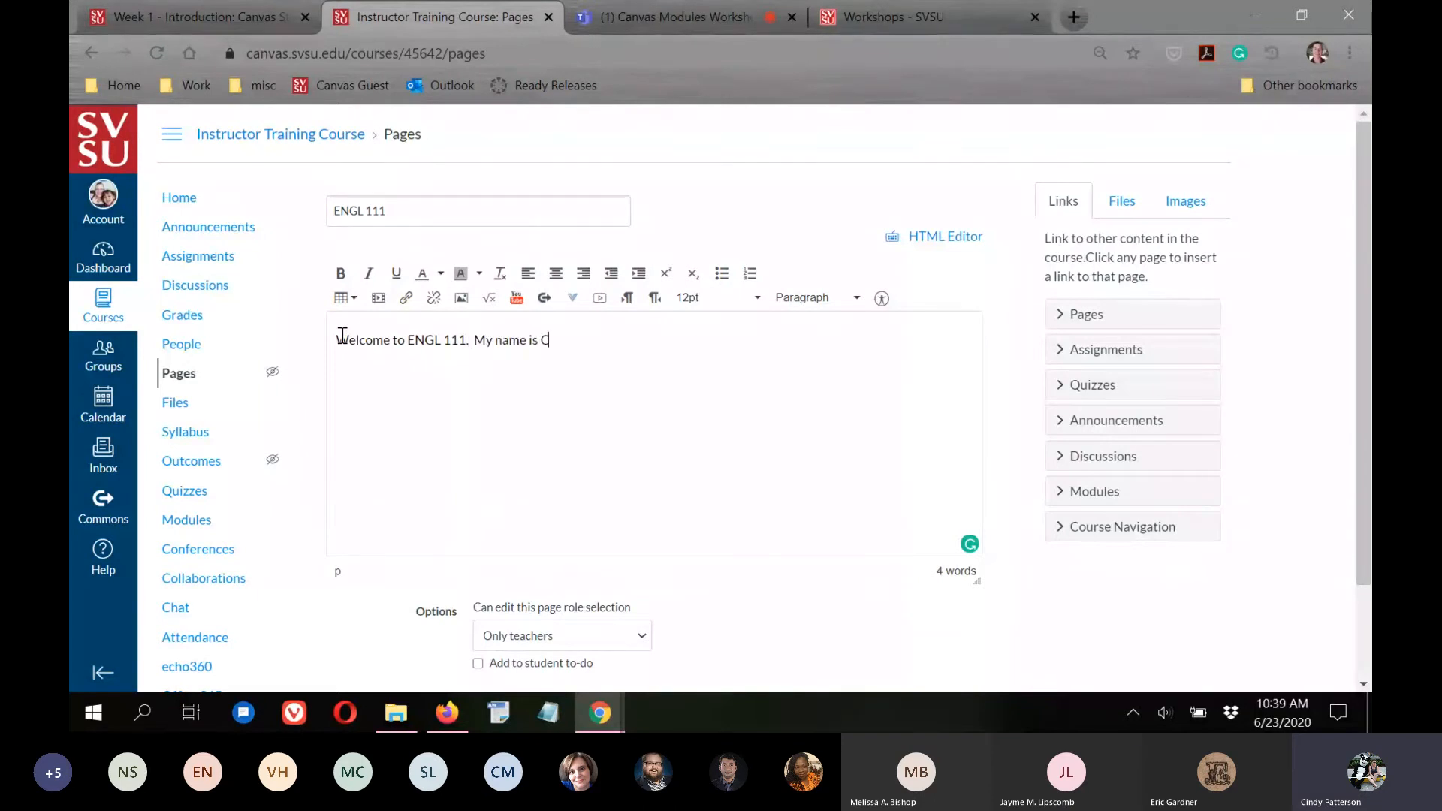
{"action": "type", "text": "indy and I'm y9uo"}
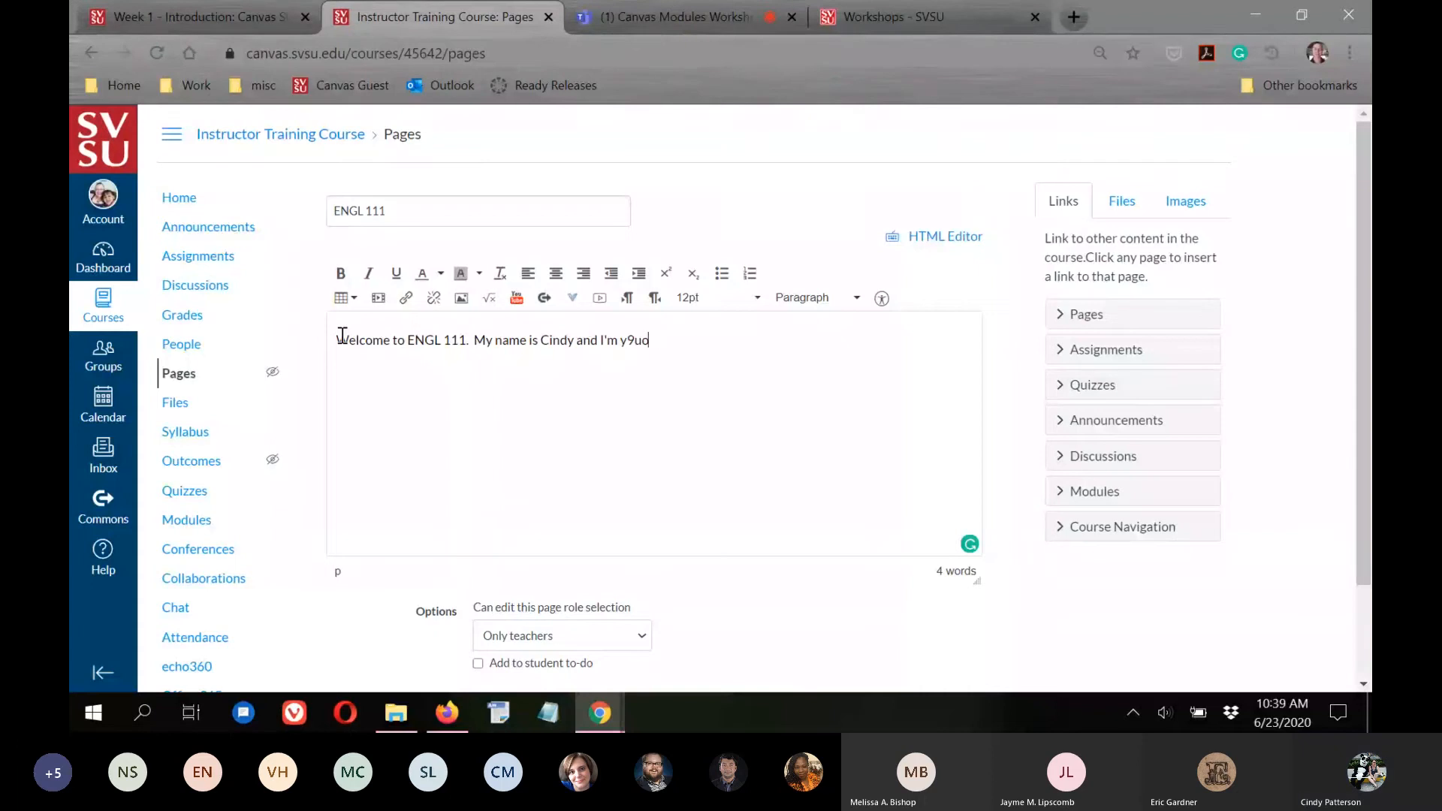
{"action": "key", "text": "BackSpace"}
{"action": "key", "text": "BackSpace"}
{"action": "key", "text": "BackSpace"}
{"action": "type", "text": "our instructor."}
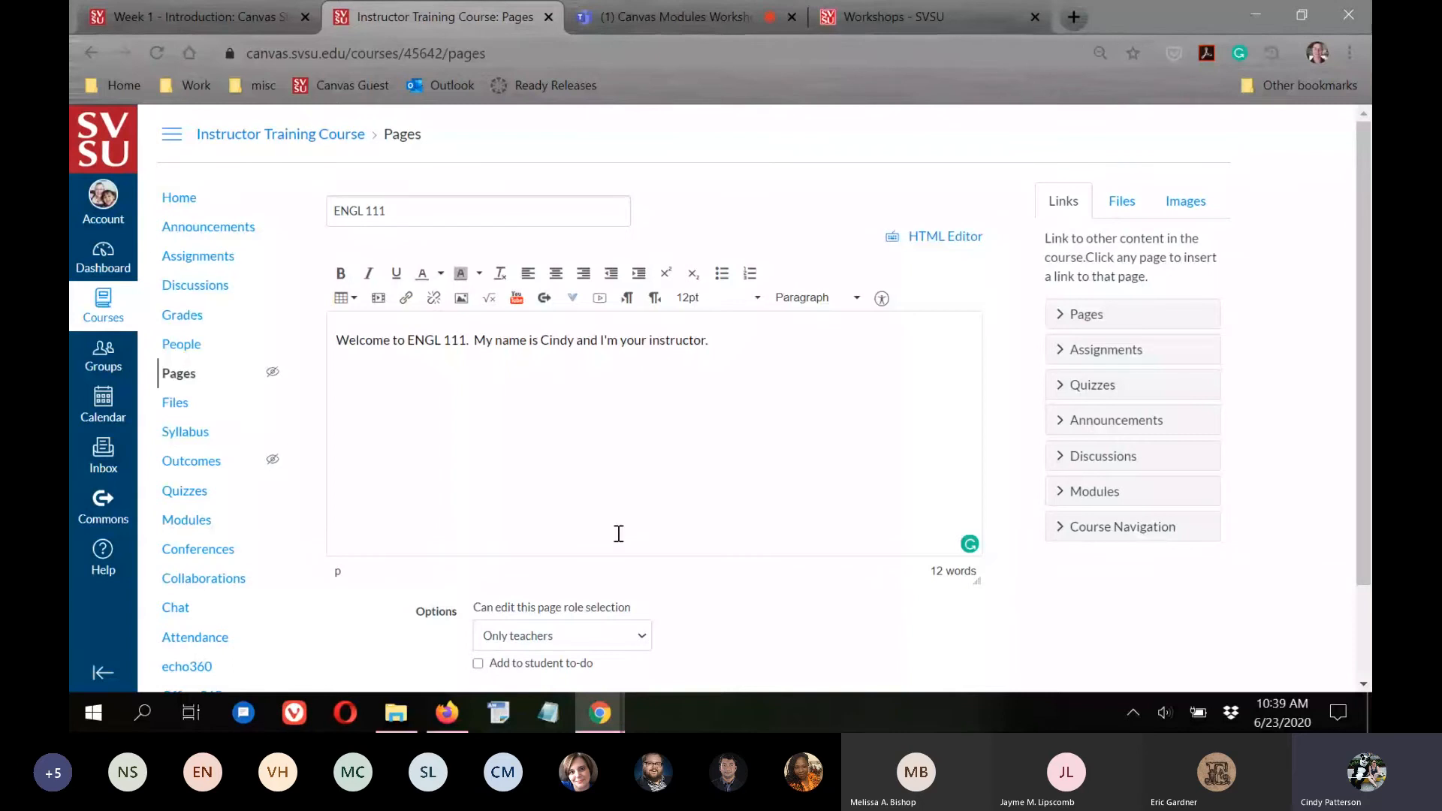
{"action": "key", "text": "Return"}
{"action": "scroll", "coordinate": [1284, 342], "scroll_direction": "down", "scroll_amount": 2}
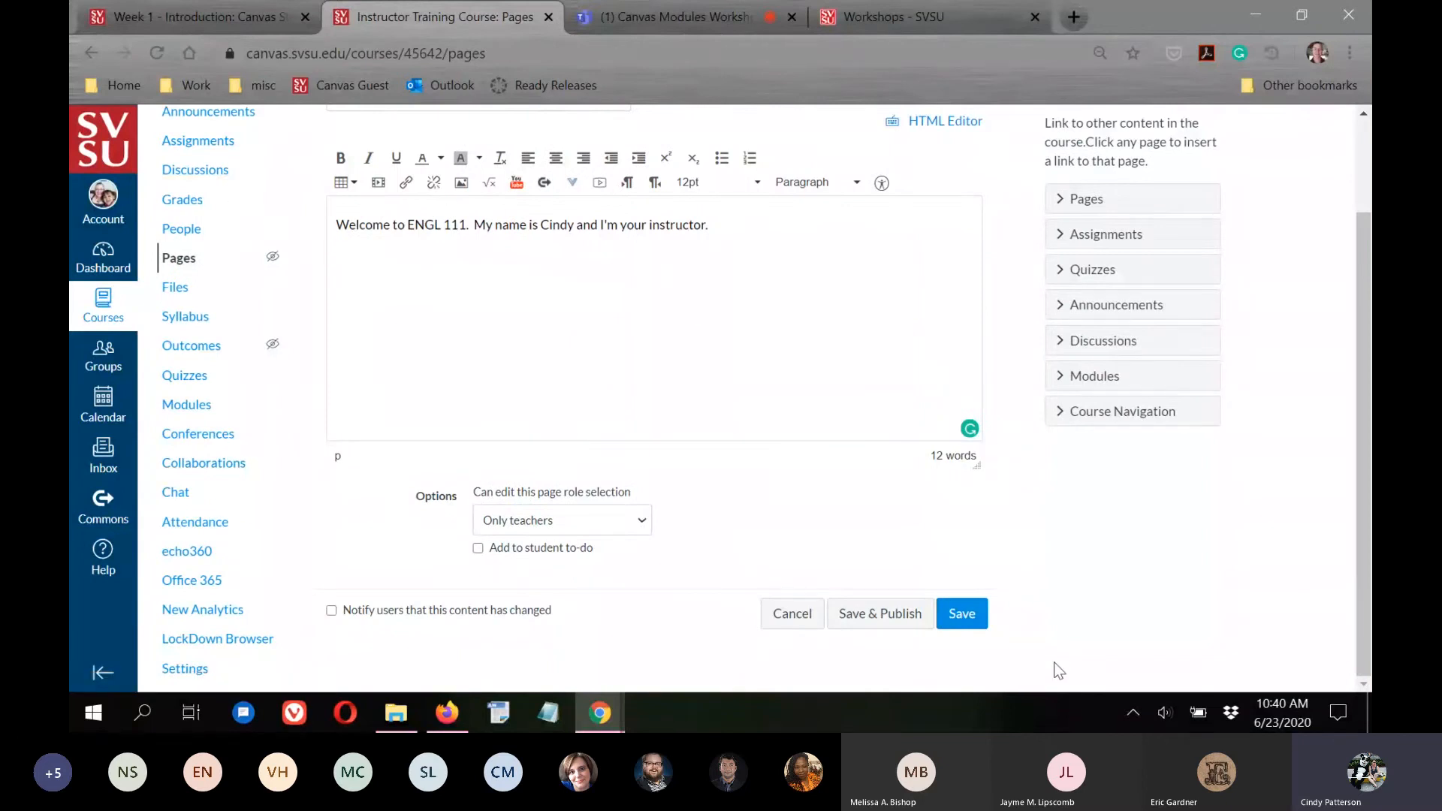
{"action": "left_click", "coordinate": [865, 620]}
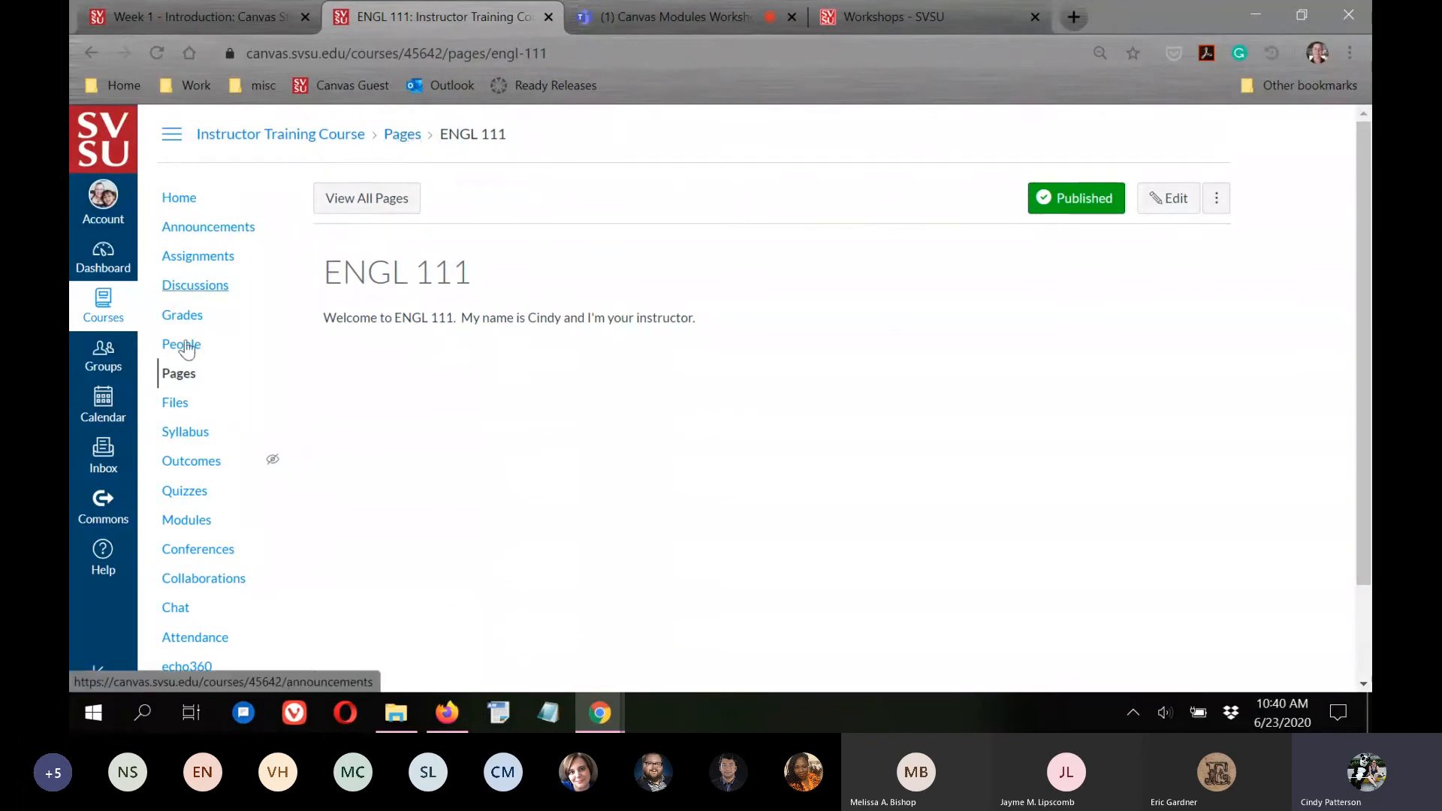
Set the ENGL 111 page as the course's front page from the Pages list.
{"action": "left_click", "coordinate": [188, 381]}
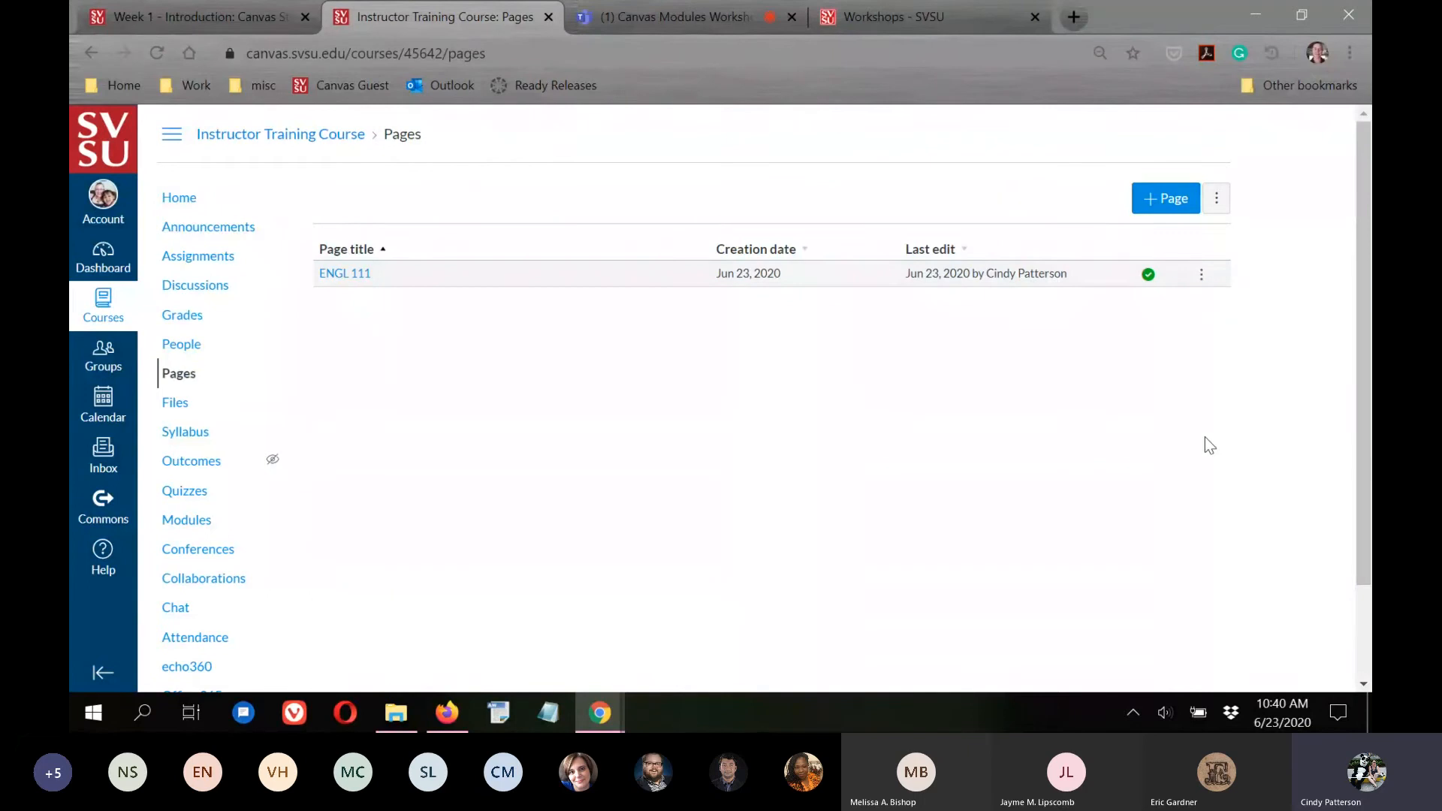
{"action": "left_click", "coordinate": [1202, 278]}
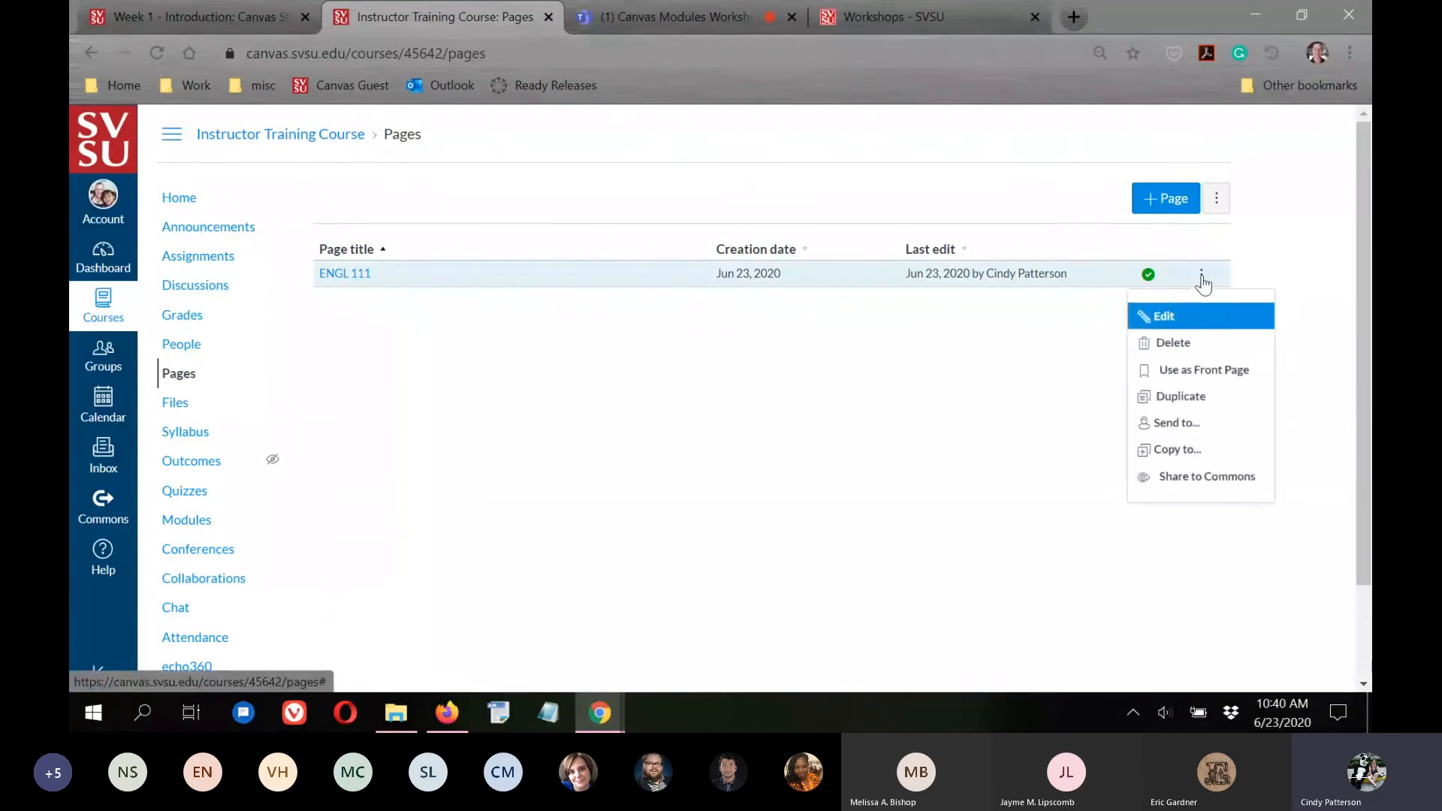
{"action": "left_click", "coordinate": [1185, 373]}
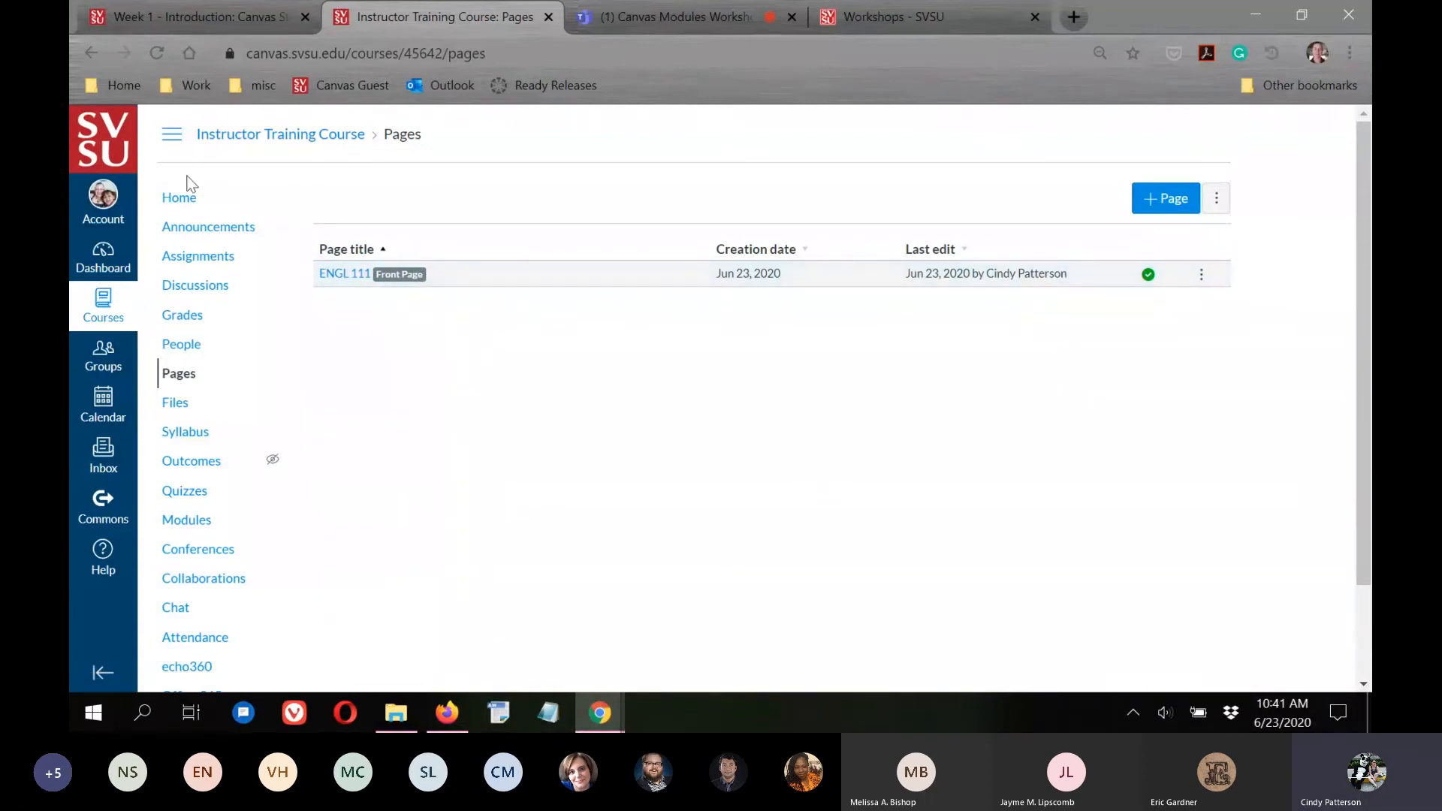
Change the course home page from Course Modules to Pages Front Page and save the choice.
{"action": "left_click", "coordinate": [180, 199]}
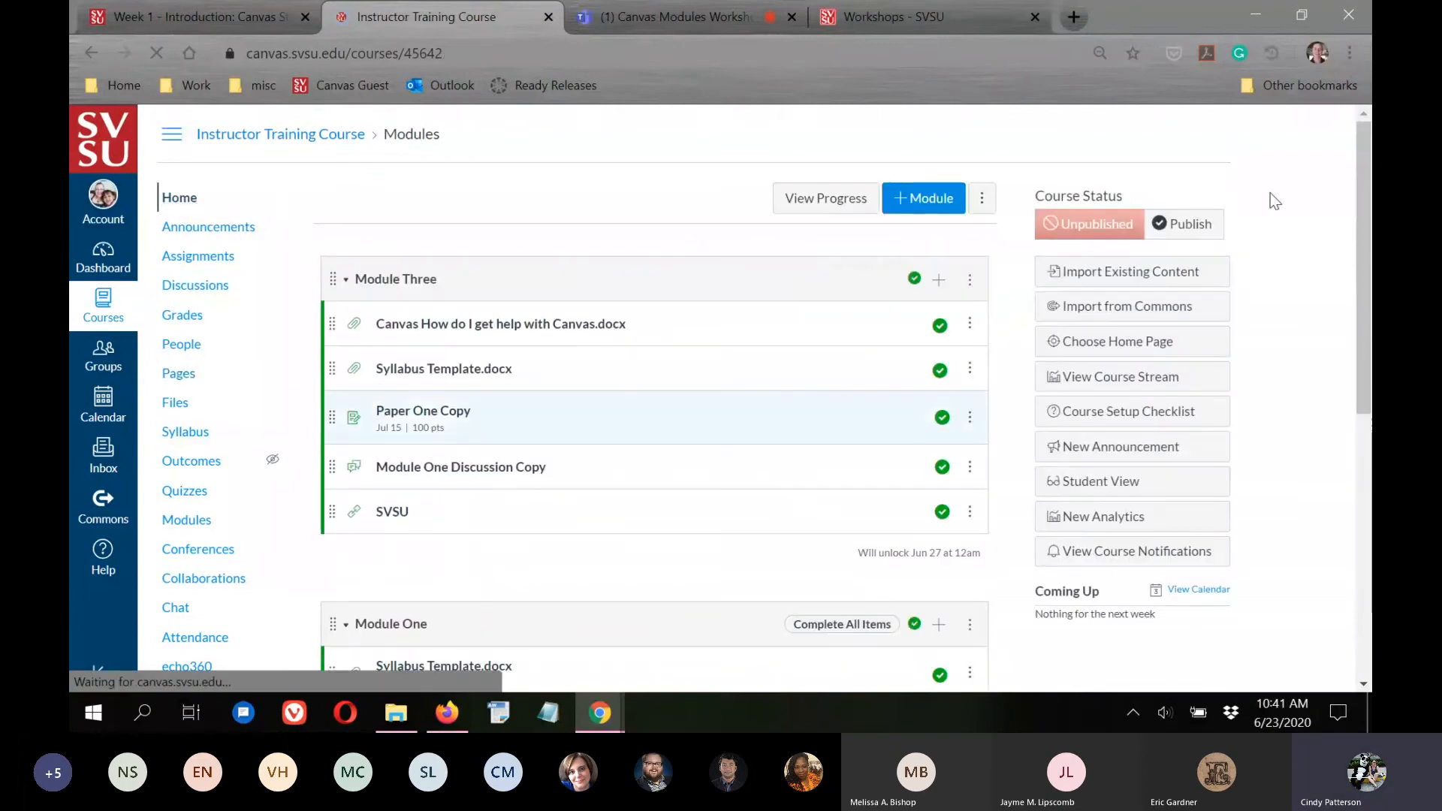
{"action": "scroll", "coordinate": [642, 298], "scroll_direction": "down", "scroll_amount": 4}
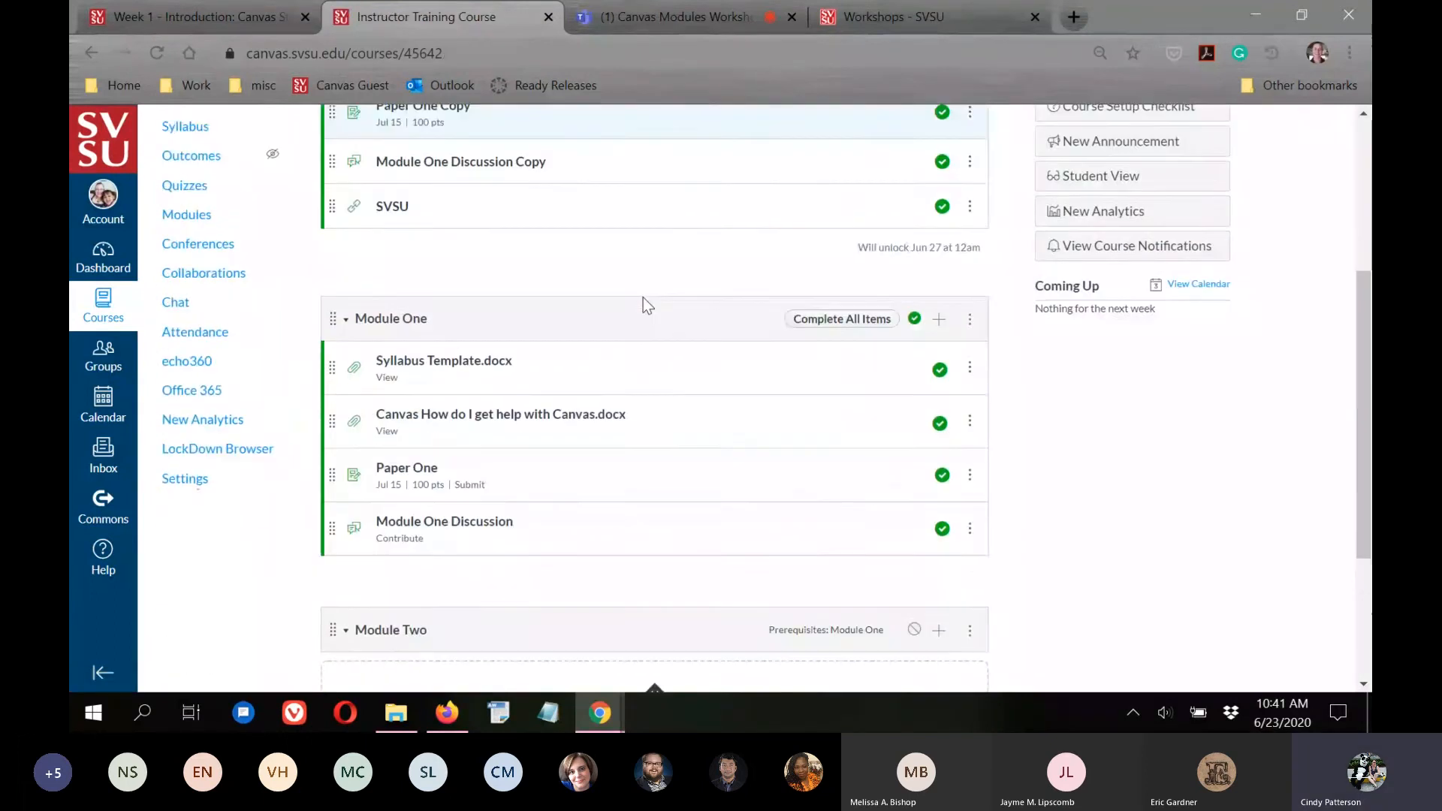
{"action": "scroll", "coordinate": [642, 297], "scroll_direction": "down", "scroll_amount": 4}
{"action": "scroll", "coordinate": [1058, 590], "scroll_direction": "up", "scroll_amount": 10}
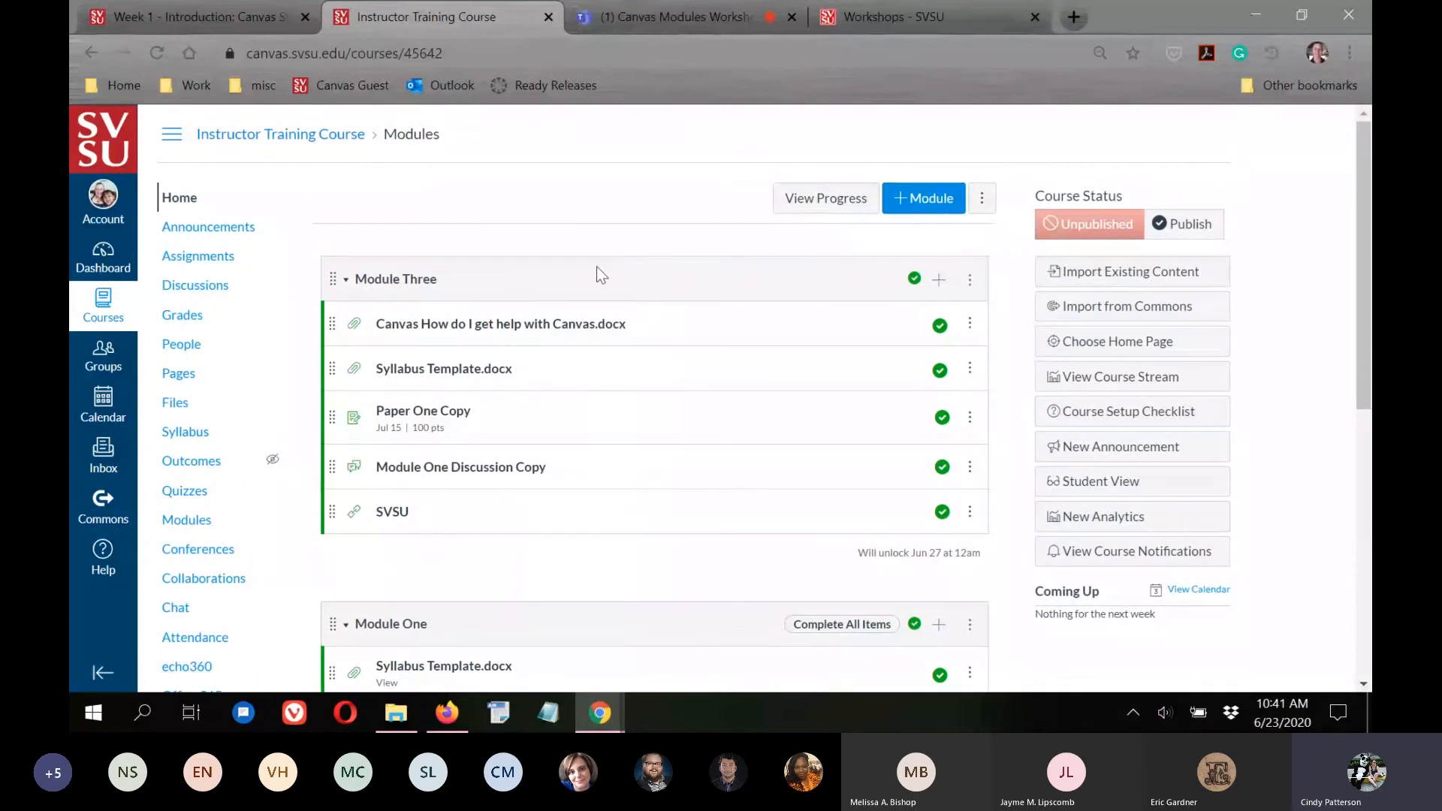
{"action": "scroll", "coordinate": [669, 368], "scroll_direction": "down", "scroll_amount": 6}
{"action": "scroll", "coordinate": [667, 369], "scroll_direction": "up", "scroll_amount": 7}
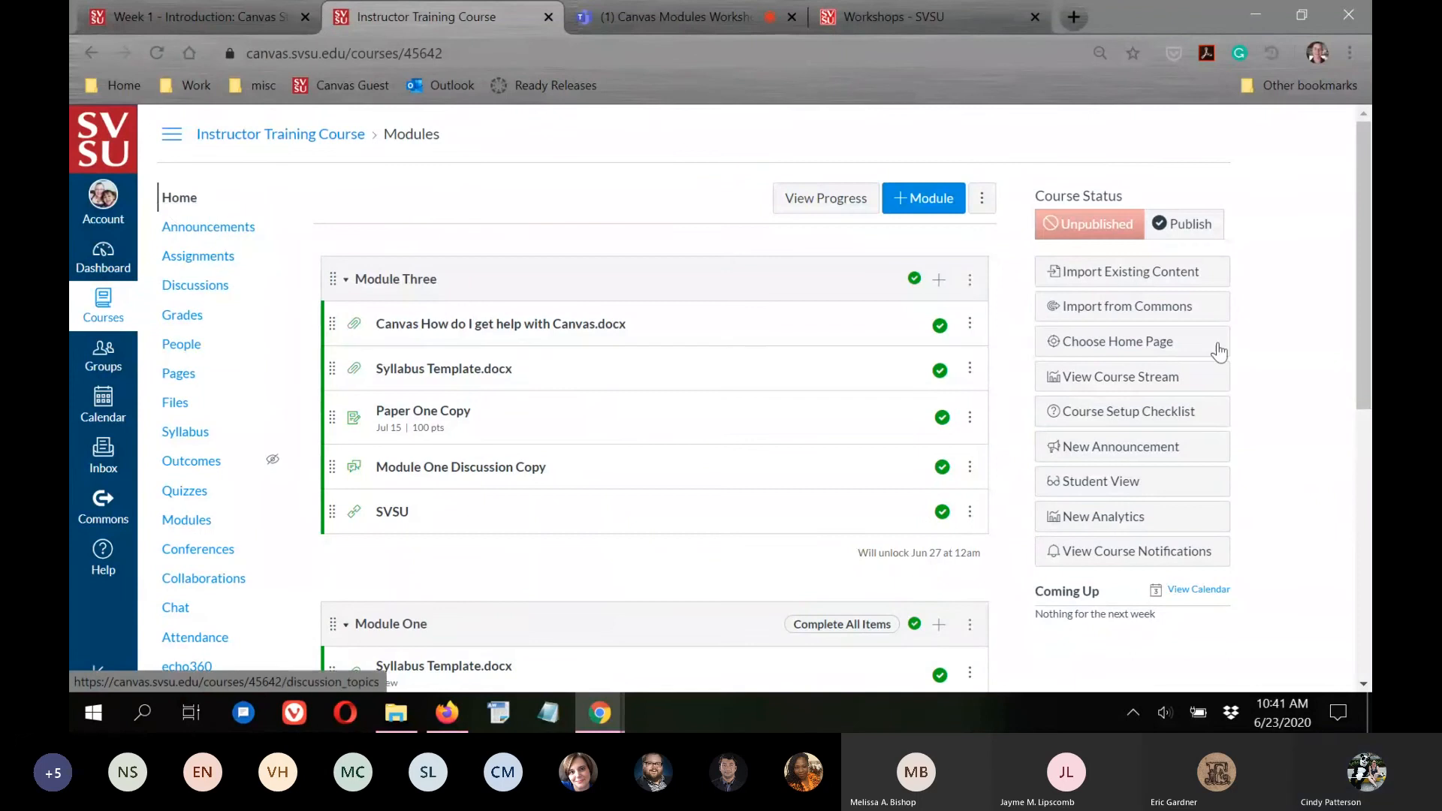
{"action": "left_click", "coordinate": [1101, 346]}
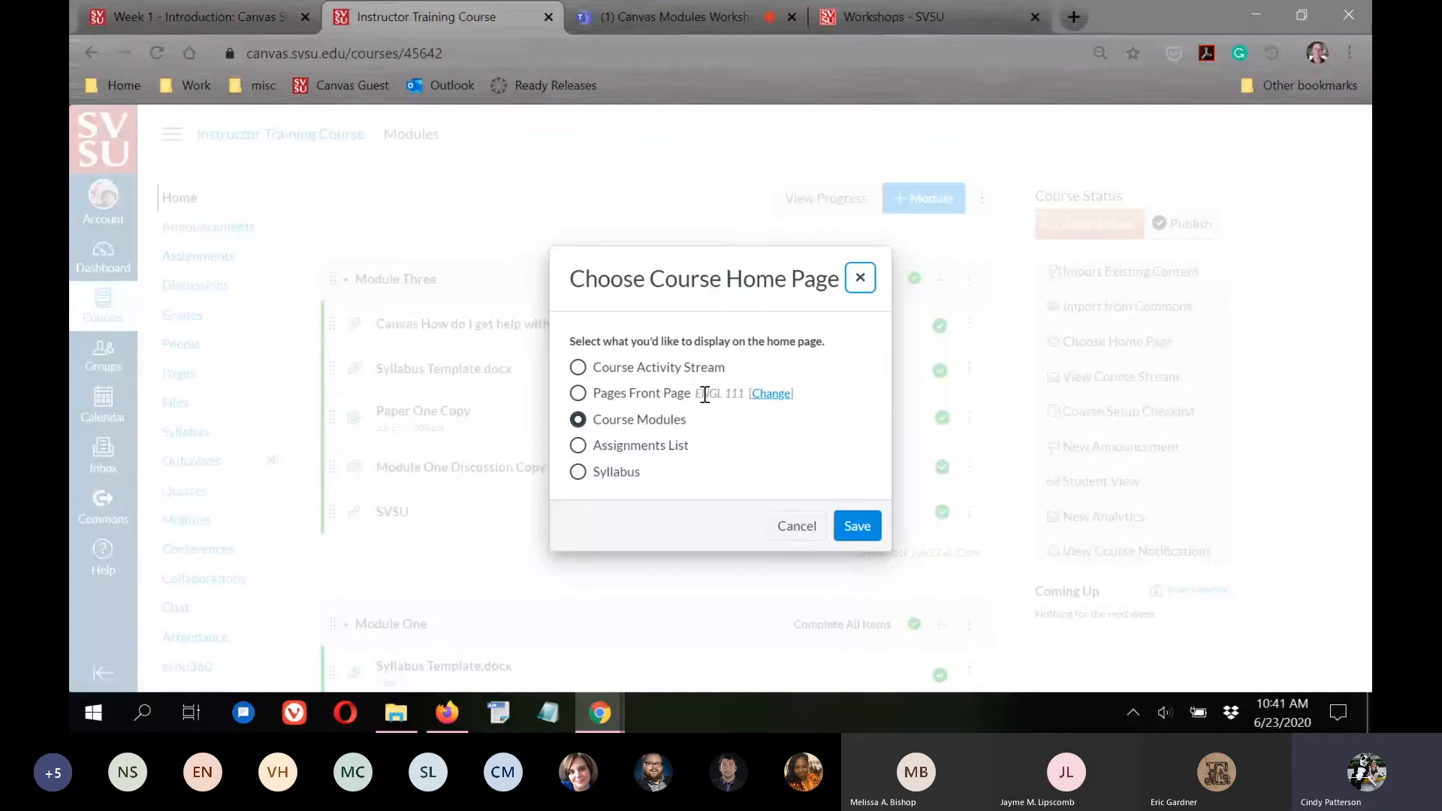
{"action": "left_click", "coordinate": [577, 393]}
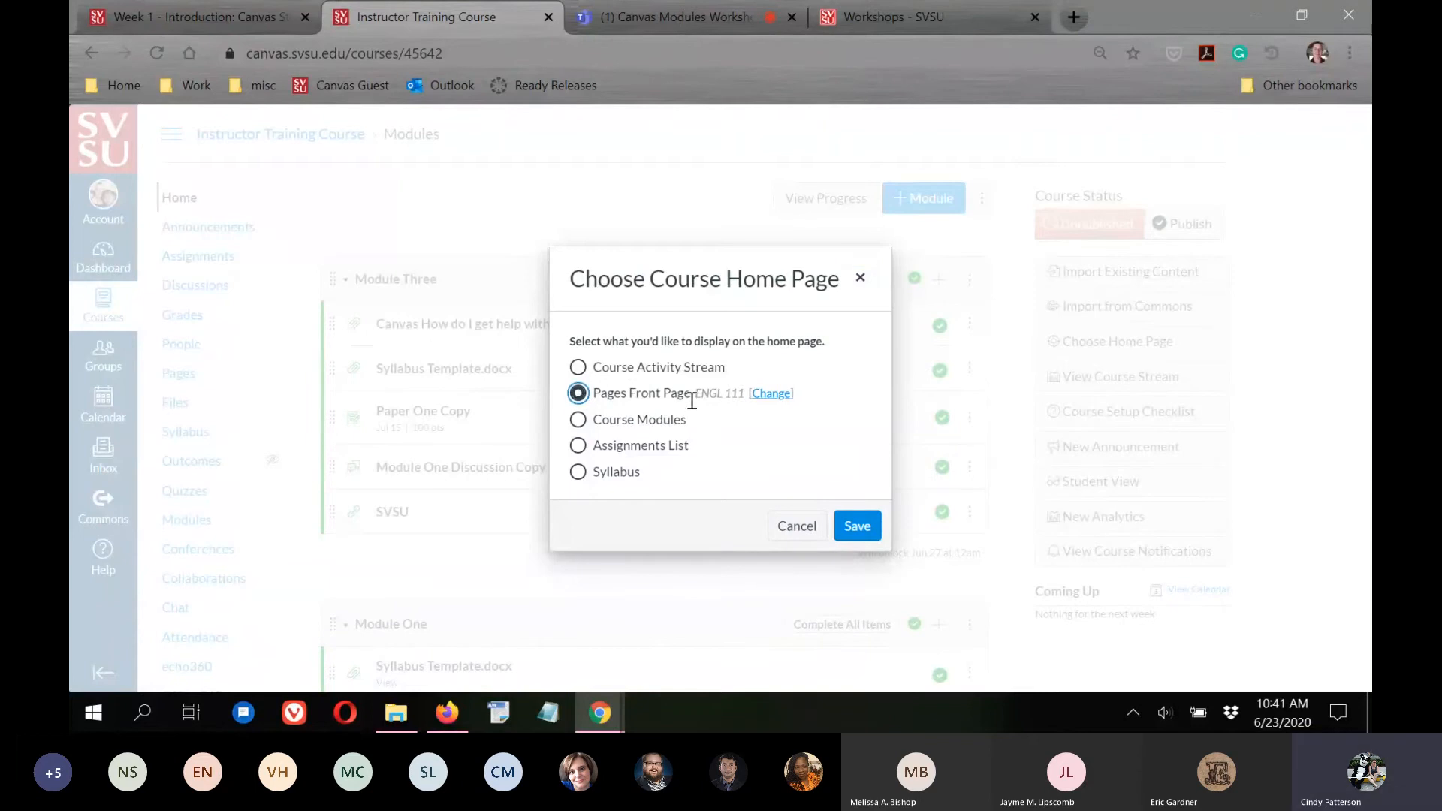
{"action": "left_click", "coordinate": [857, 526]}
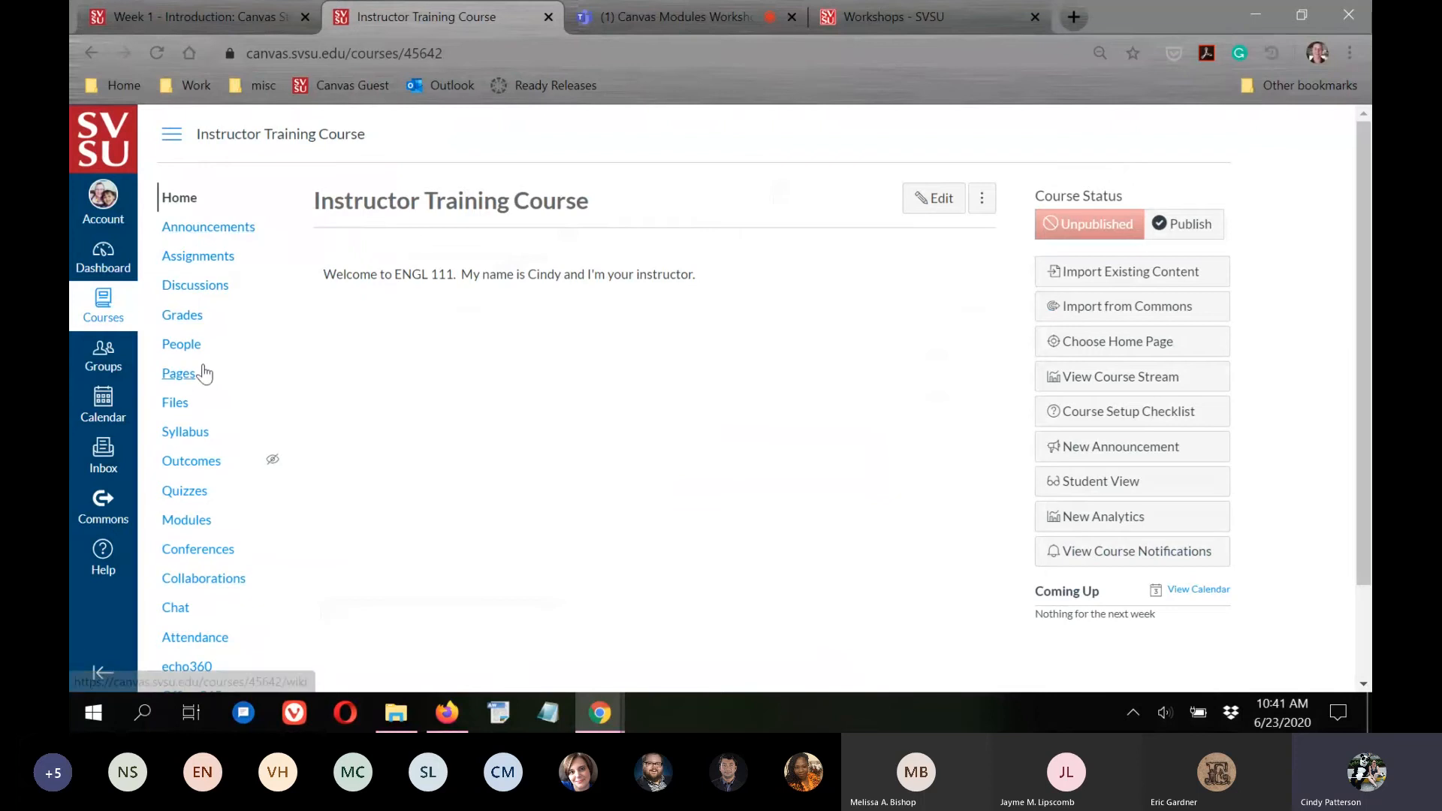
Edit the ENGL 111 page and insert the line "ENGL 111" directly above the welcome sentence.
{"action": "left_click", "coordinate": [180, 373]}
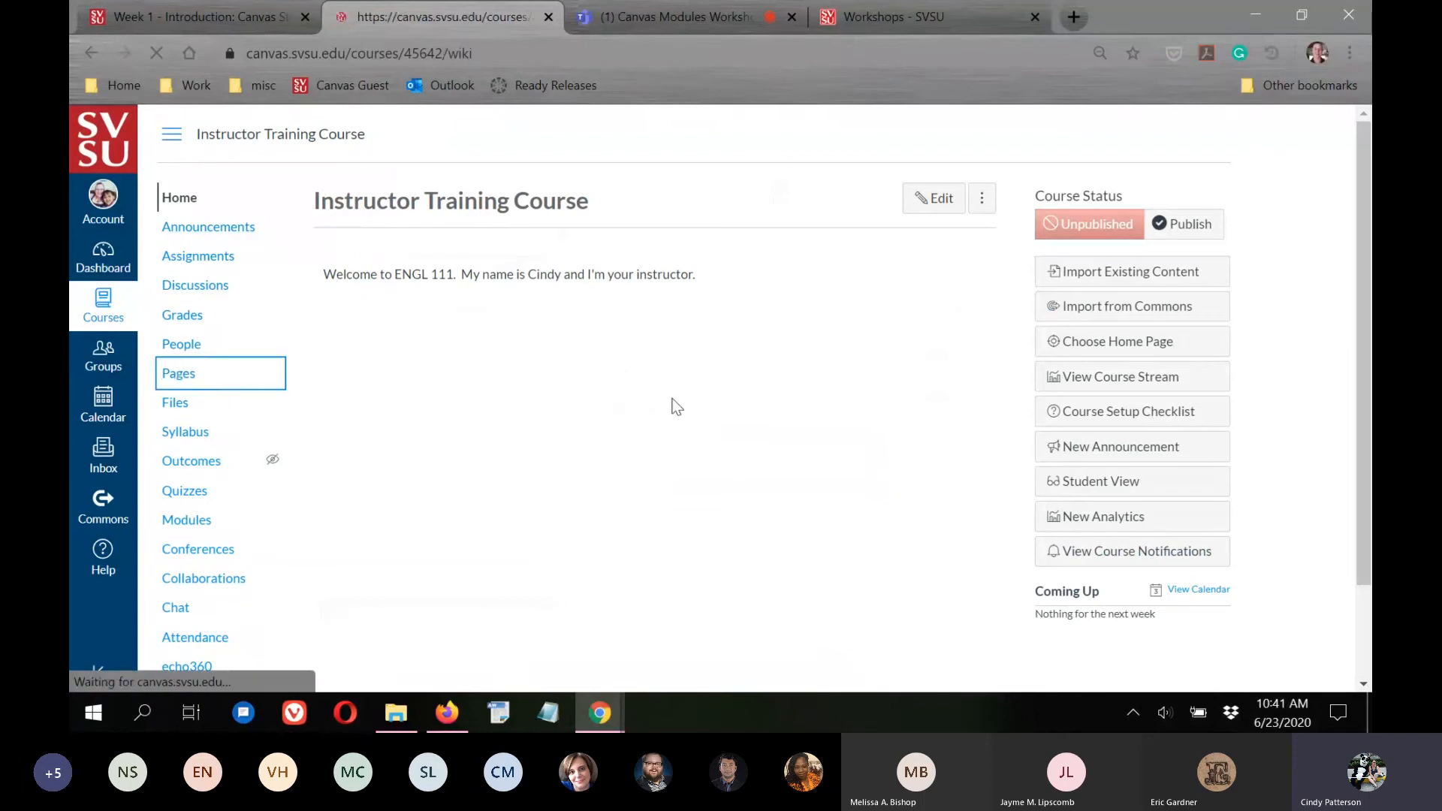
{"action": "left_click_drag", "start_coordinate": [328, 273], "coordinate": [518, 297]}
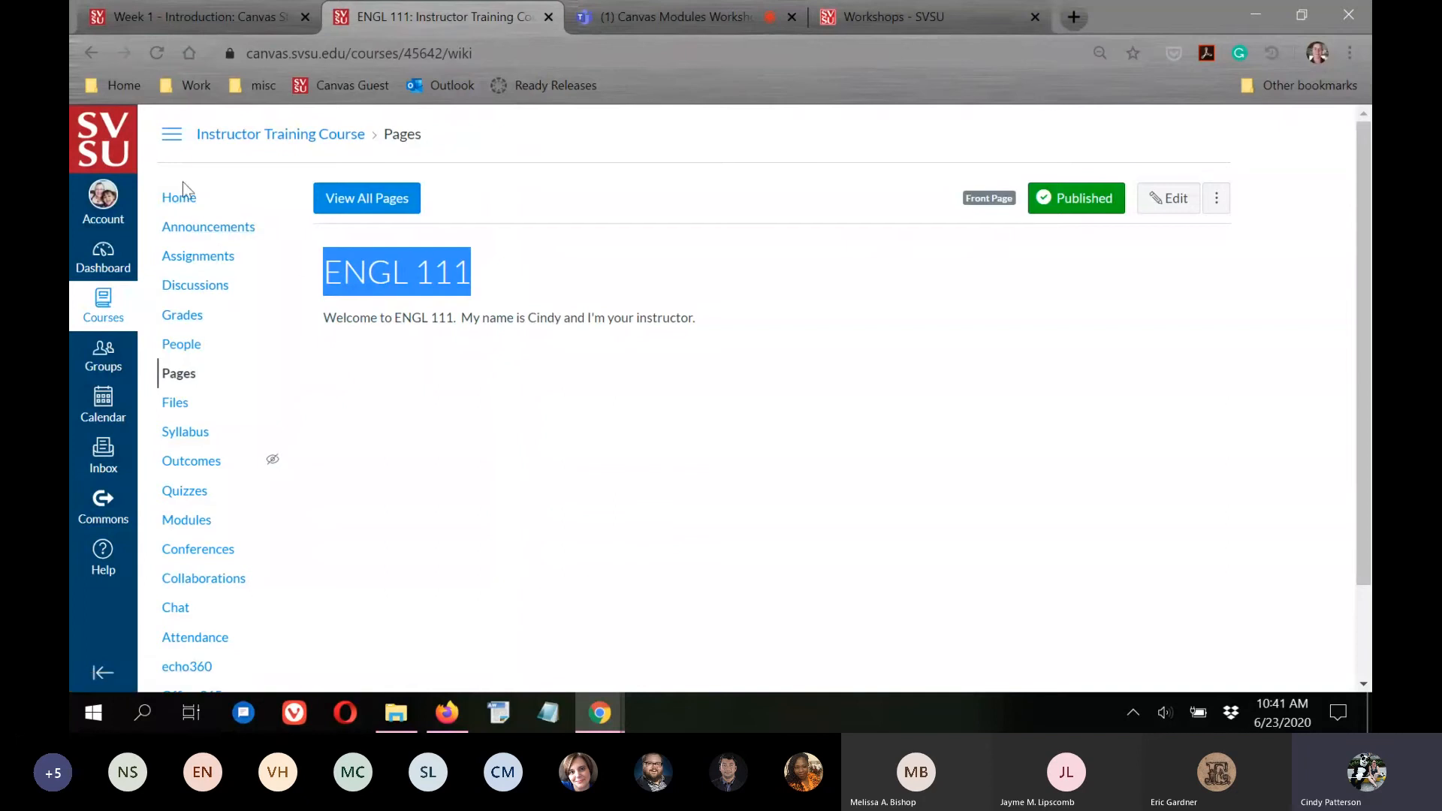
{"action": "left_click", "coordinate": [881, 359]}
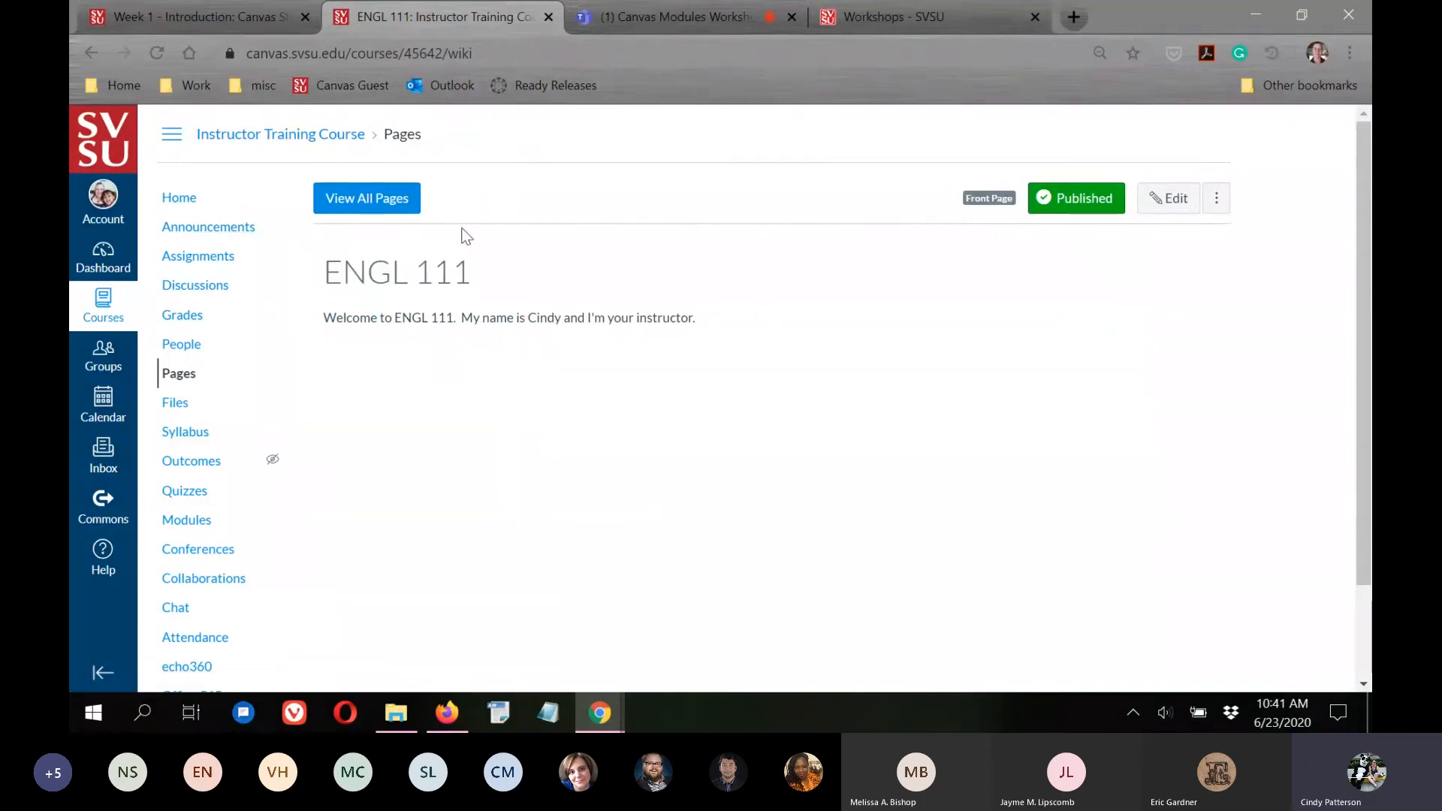
{"action": "left_click", "coordinate": [1166, 198]}
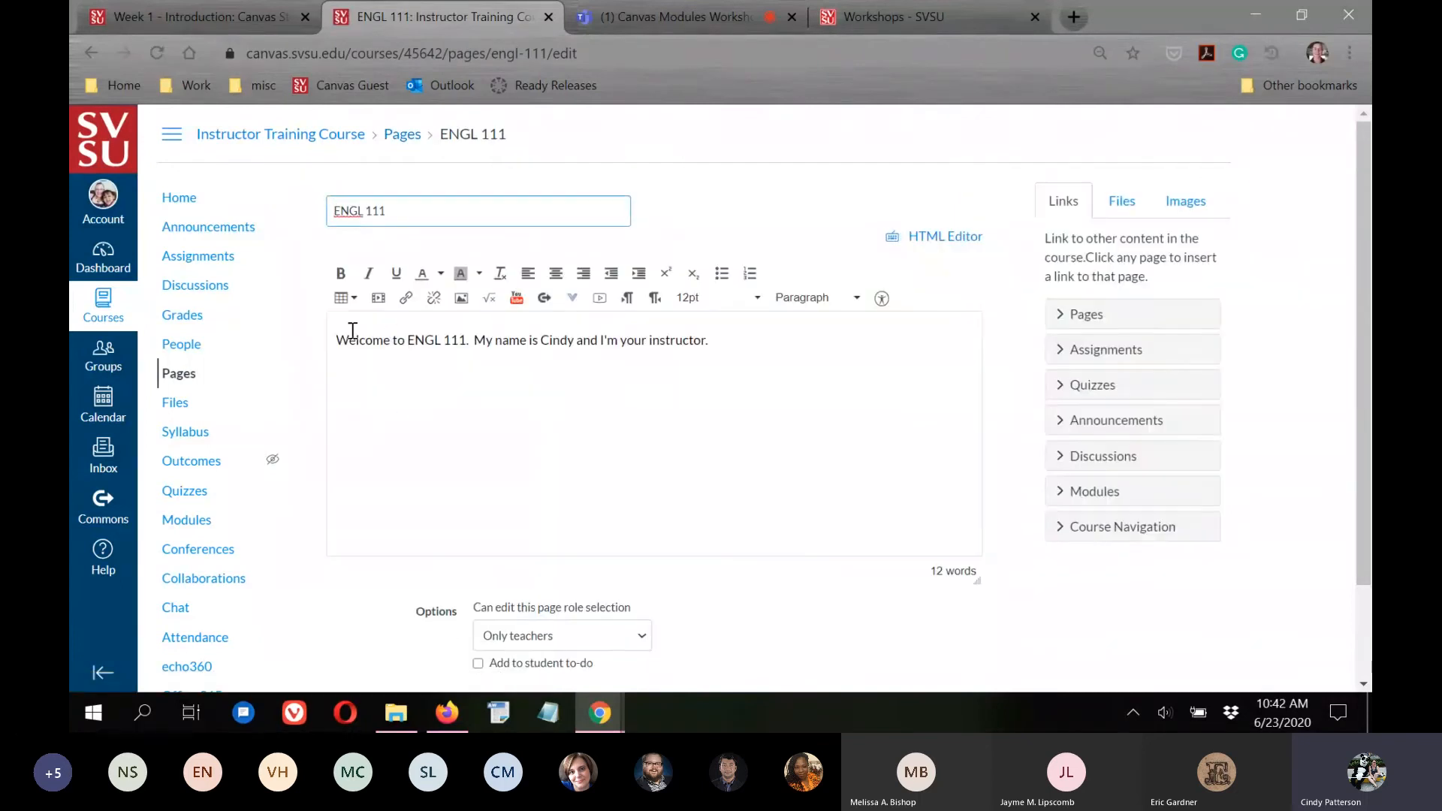
{"action": "left_click", "coordinate": [336, 339]}
{"action": "key", "text": "Return"}
{"action": "key", "text": "Return"}
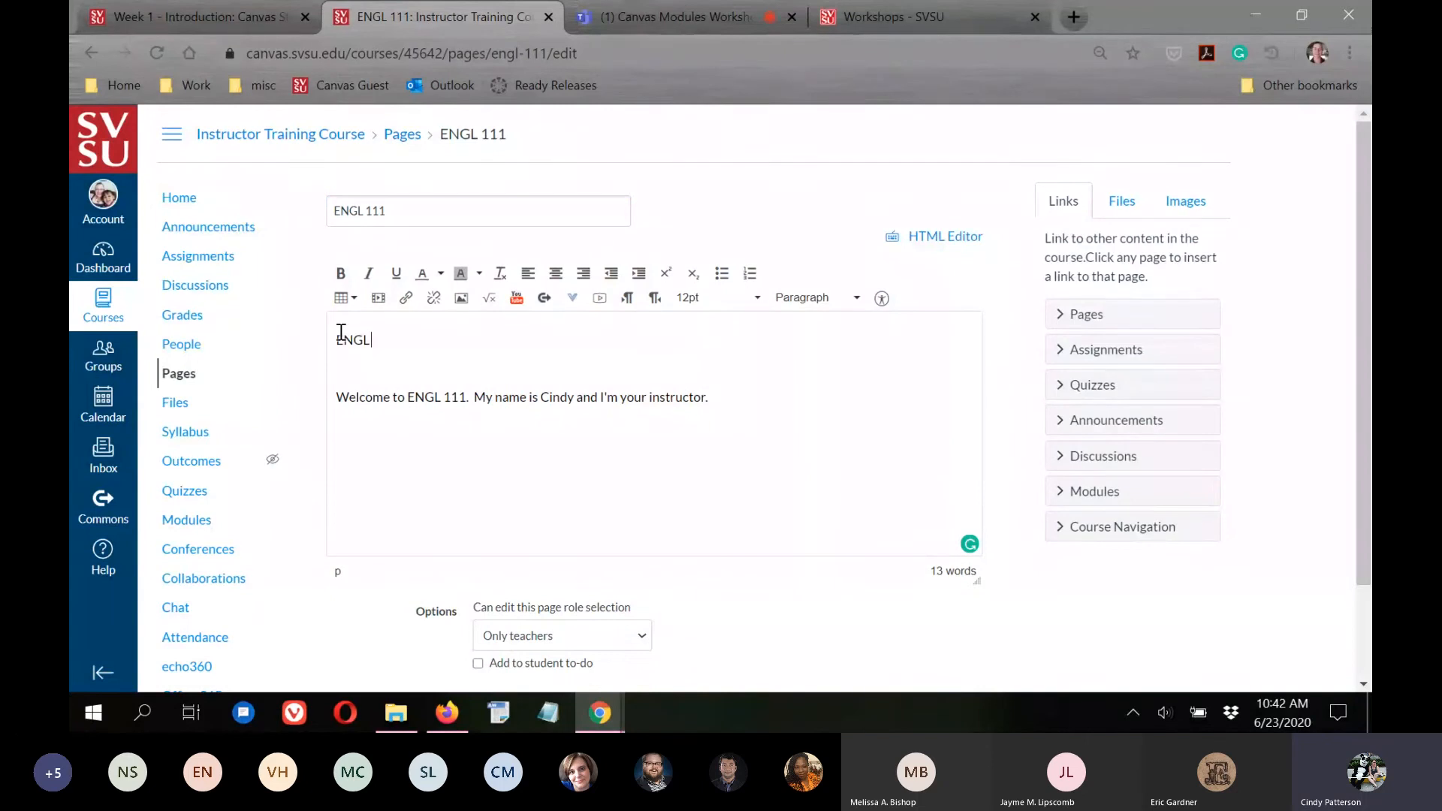
{"action": "key", "text": "Delete"}
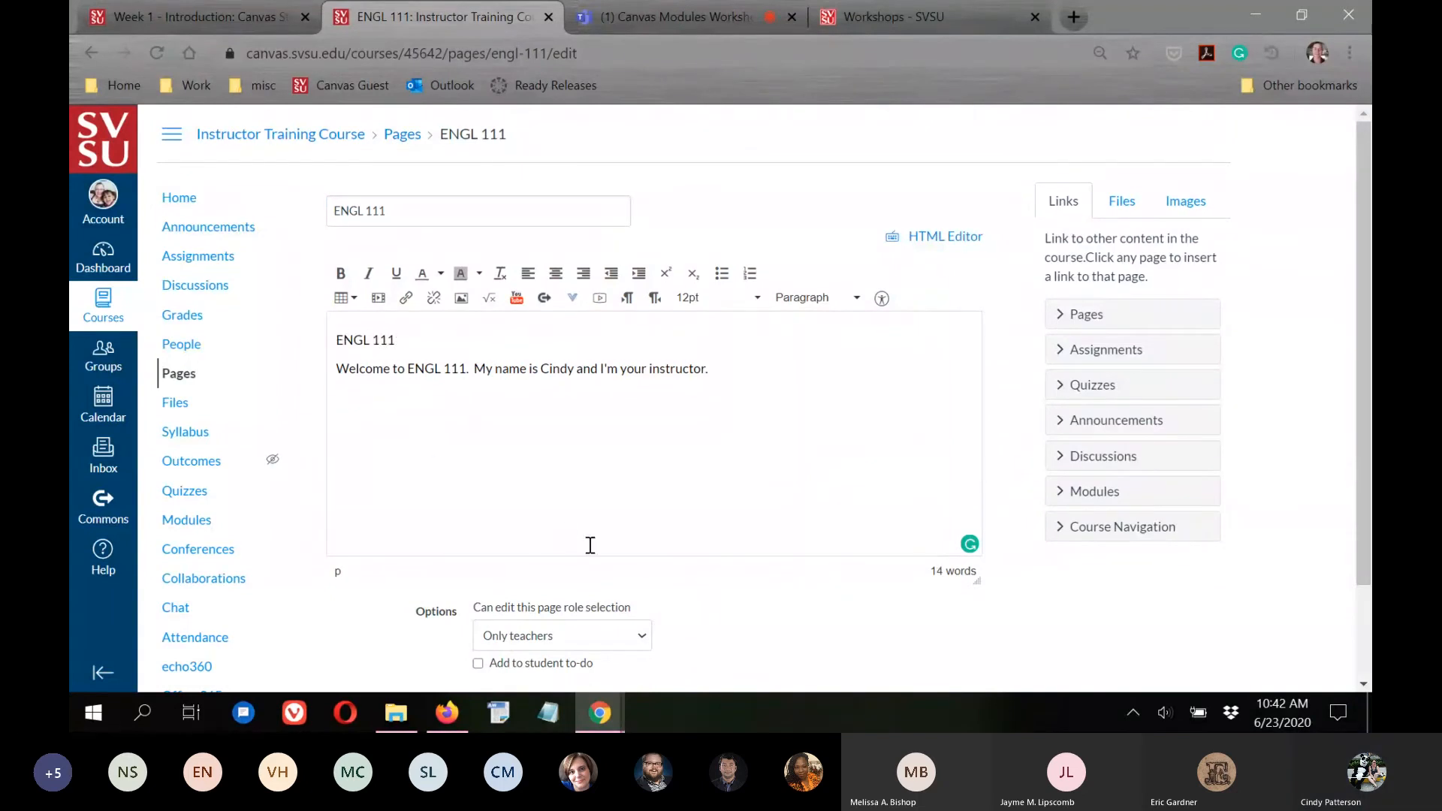
Set the "ENGL 111" line in the page body to 18pt and save the page.
{"action": "left_click_drag", "start_coordinate": [440, 340], "coordinate": [305, 345]}
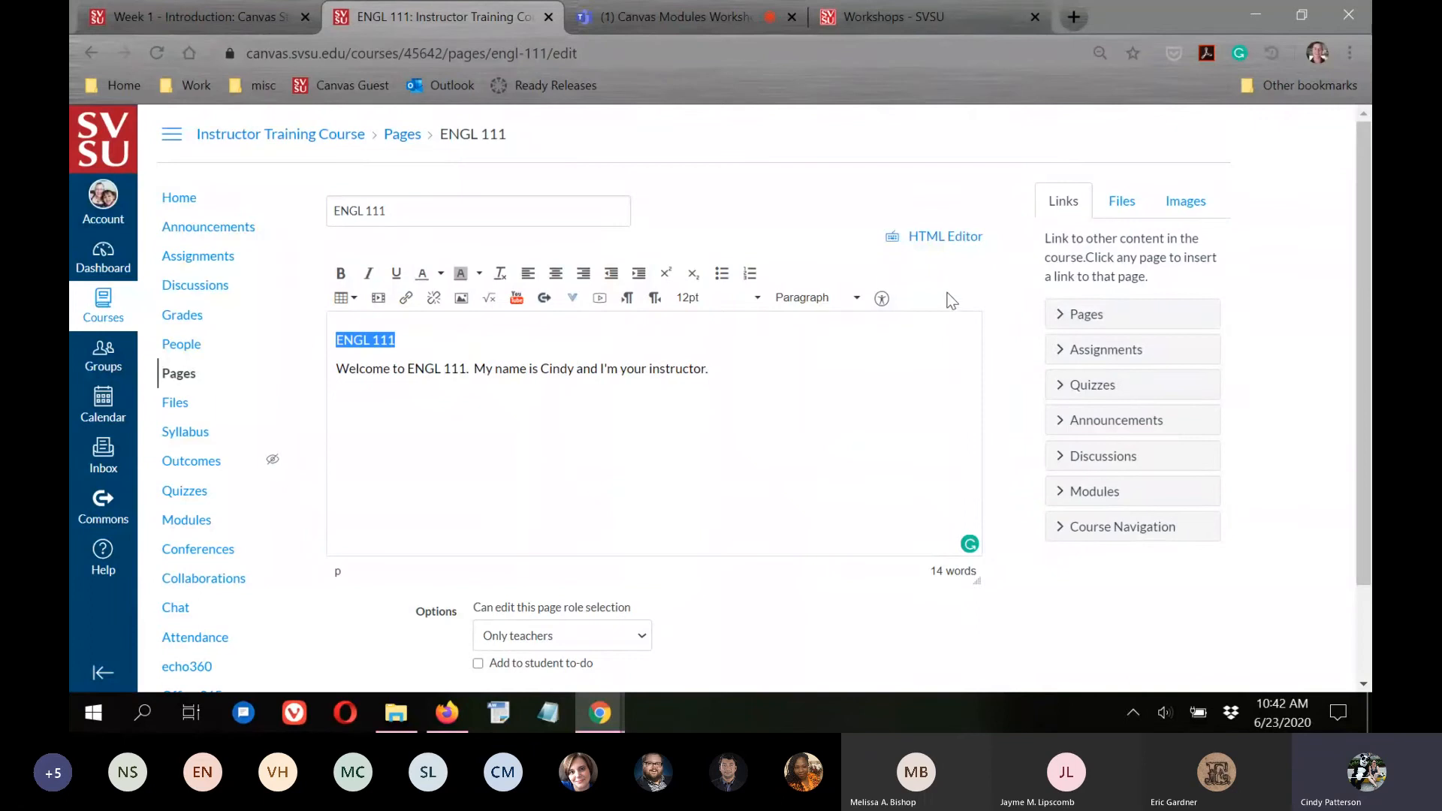
{"action": "left_click", "coordinate": [705, 299]}
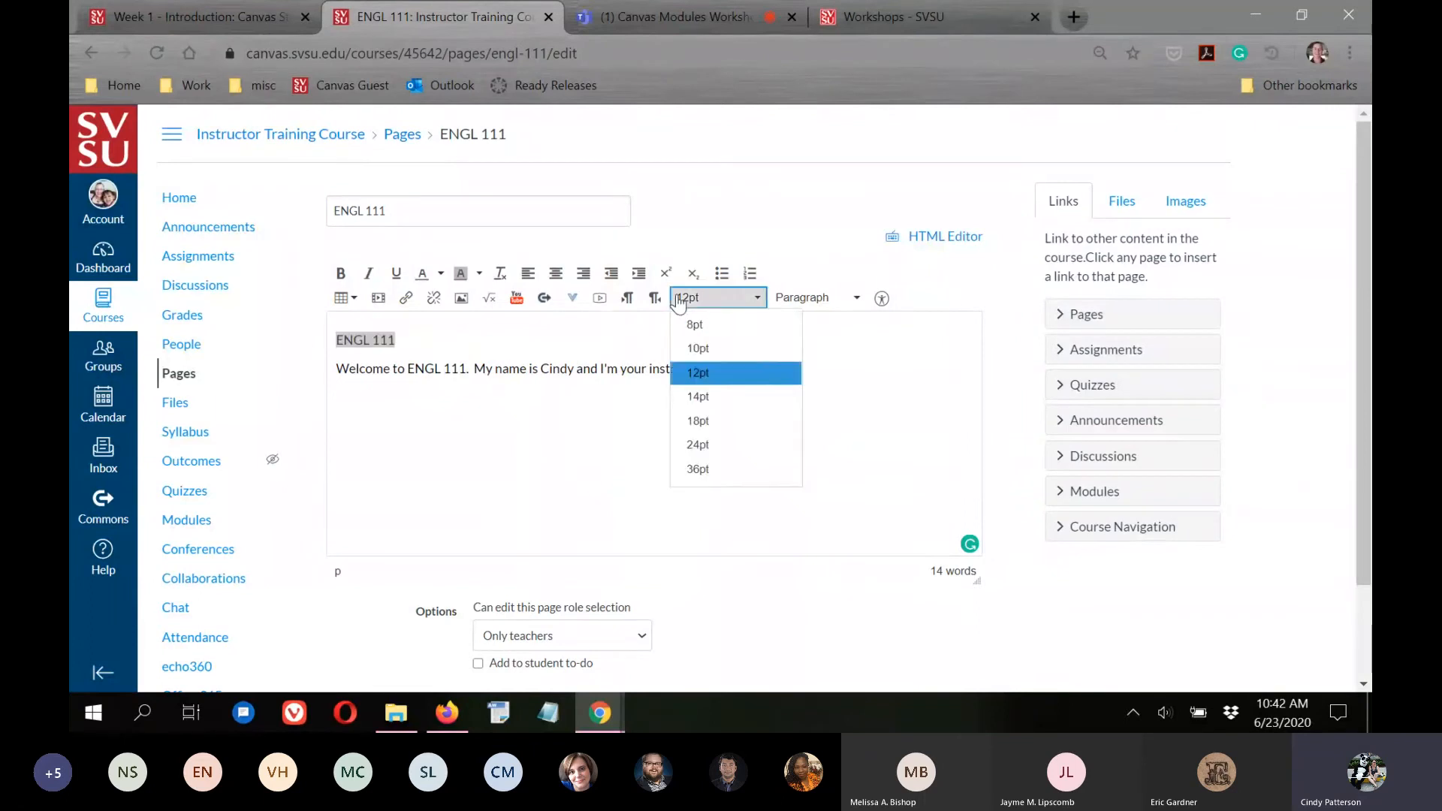
{"action": "left_click", "coordinate": [704, 422]}
{"action": "left_click", "coordinate": [466, 429]}
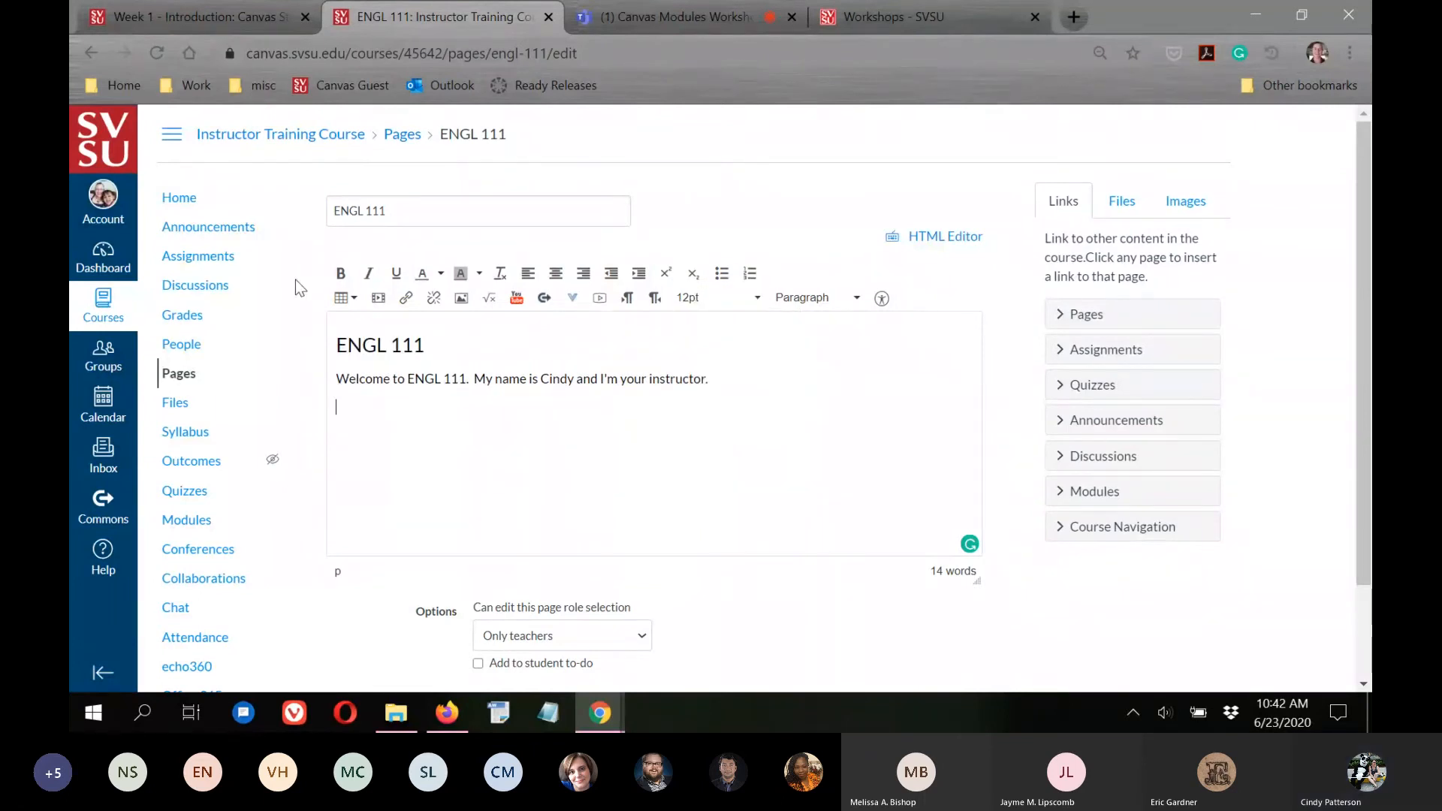
{"action": "scroll", "coordinate": [989, 569], "scroll_direction": "down", "scroll_amount": 2}
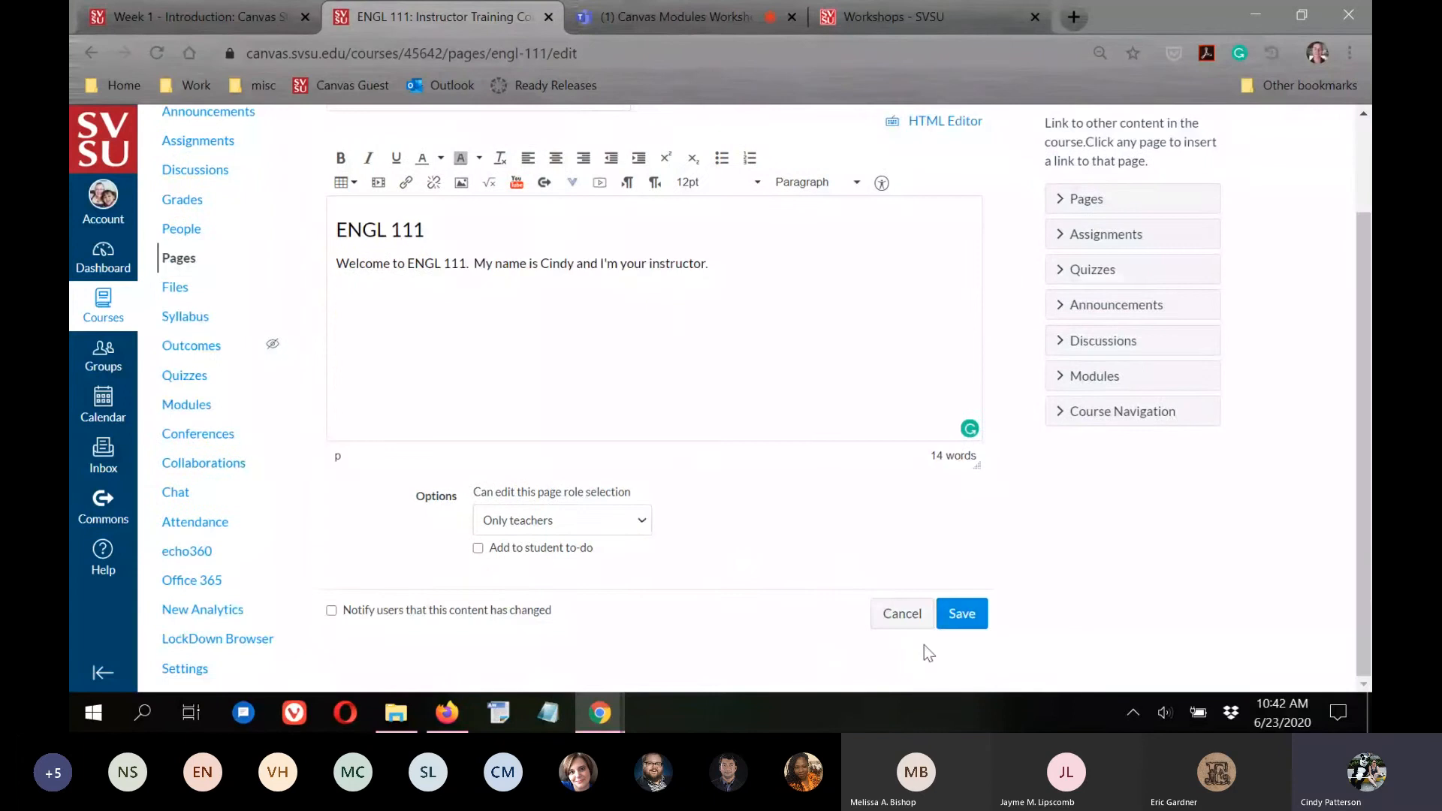
{"action": "left_click", "coordinate": [962, 613]}
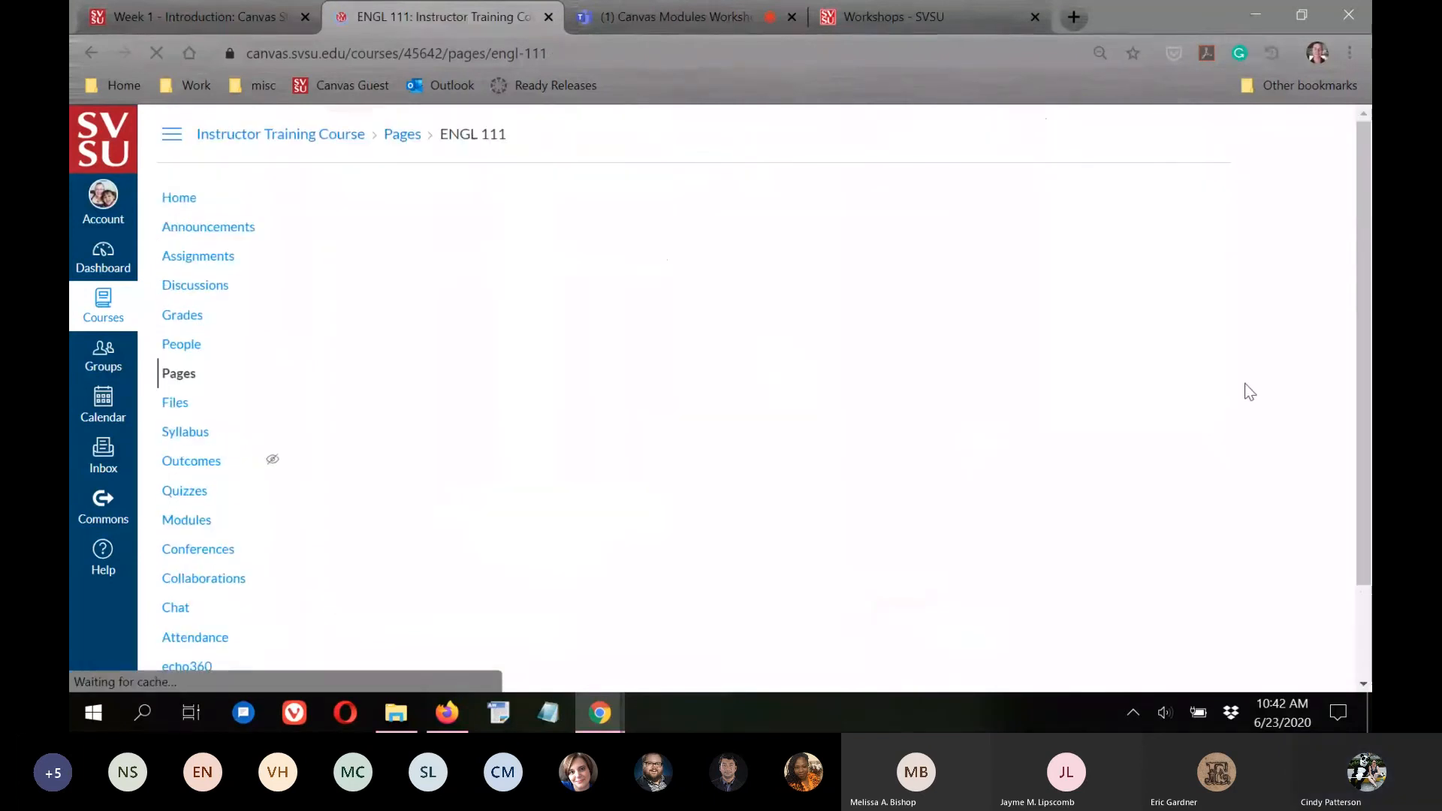
View the course home page and examine the course title shown above the welcome content.
{"action": "left_click", "coordinate": [279, 203]}
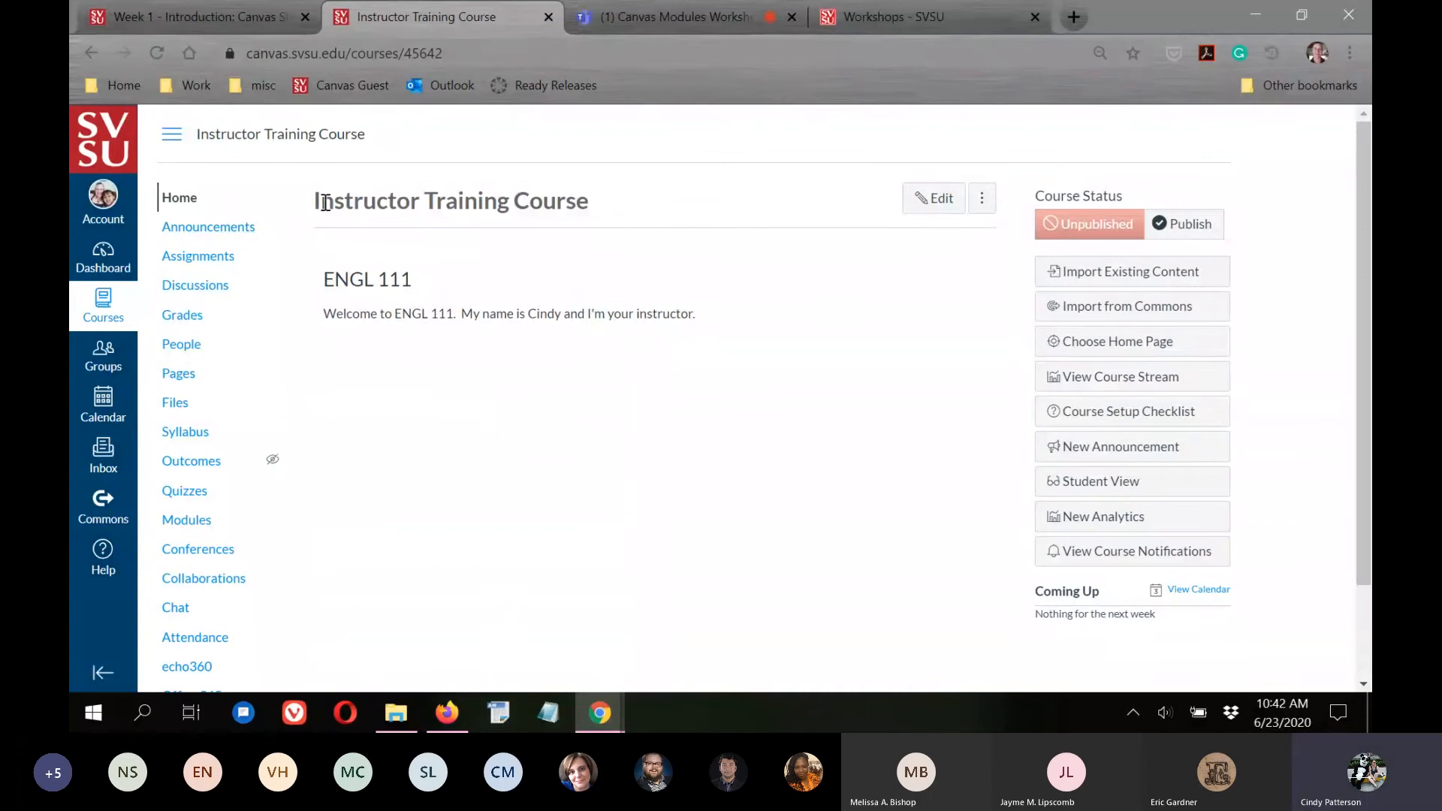
{"action": "left_click_drag", "start_coordinate": [317, 199], "coordinate": [591, 205]}
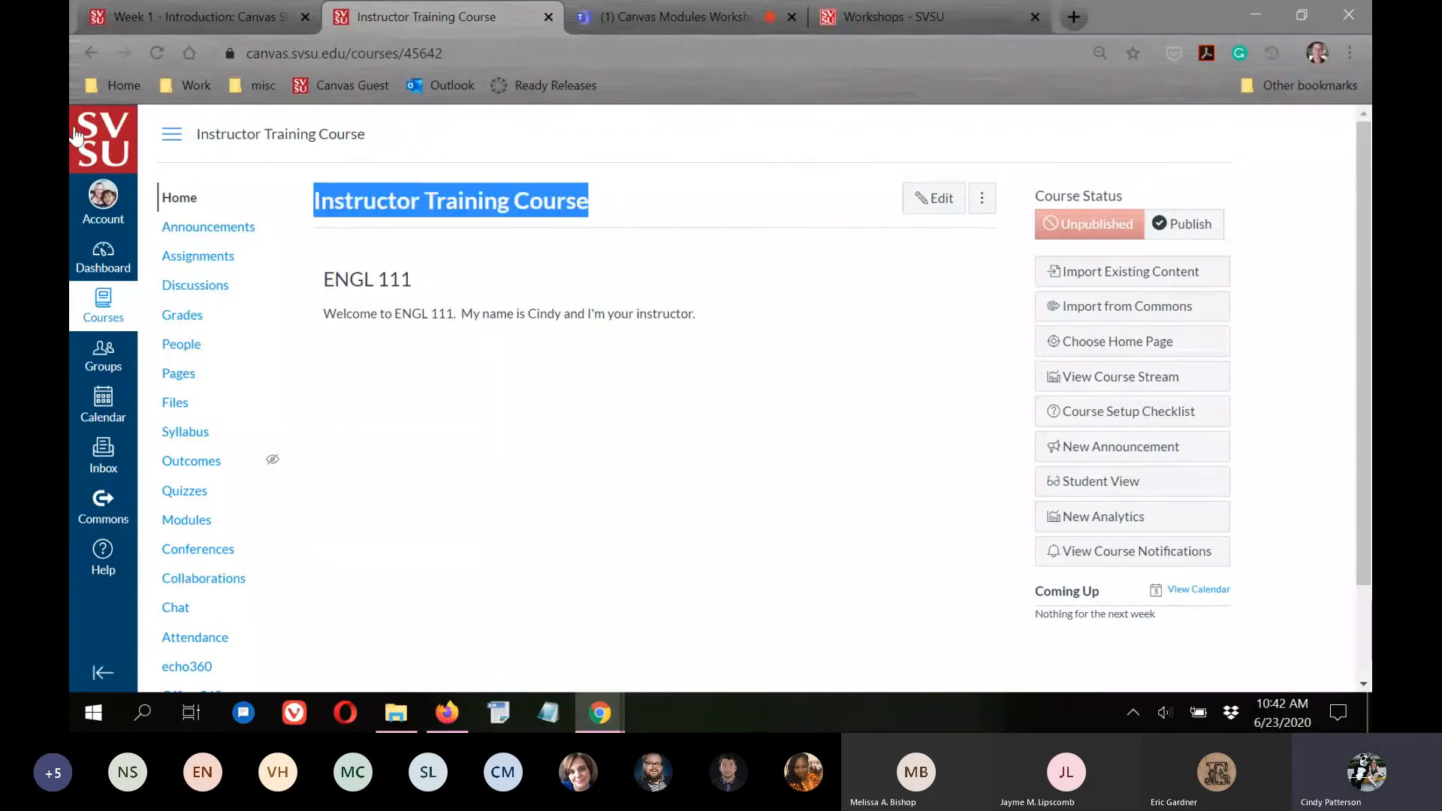
{"action": "left_click", "coordinate": [501, 463]}
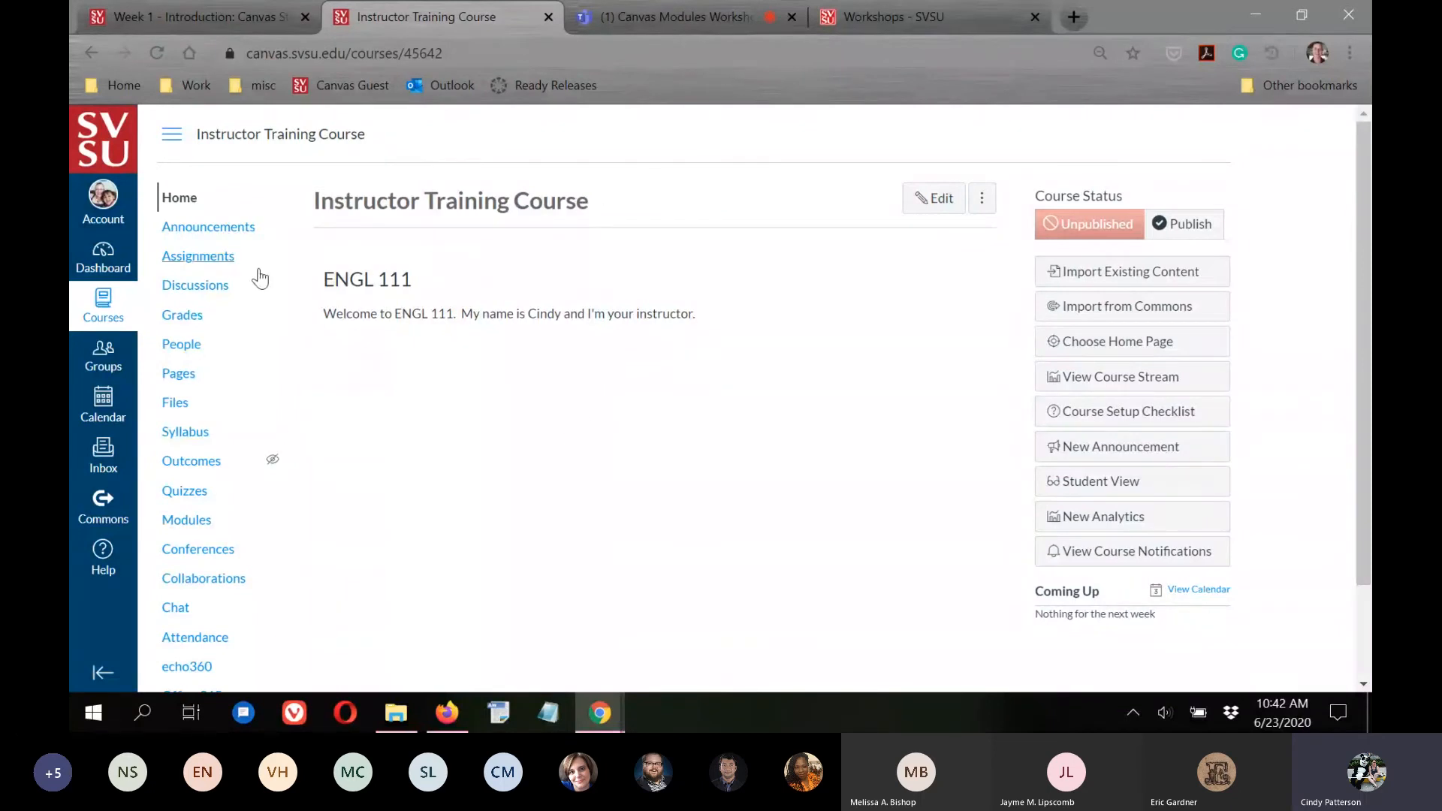
{"action": "left_click_drag", "start_coordinate": [599, 202], "coordinate": [315, 204]}
{"action": "left_click", "coordinate": [487, 379]}
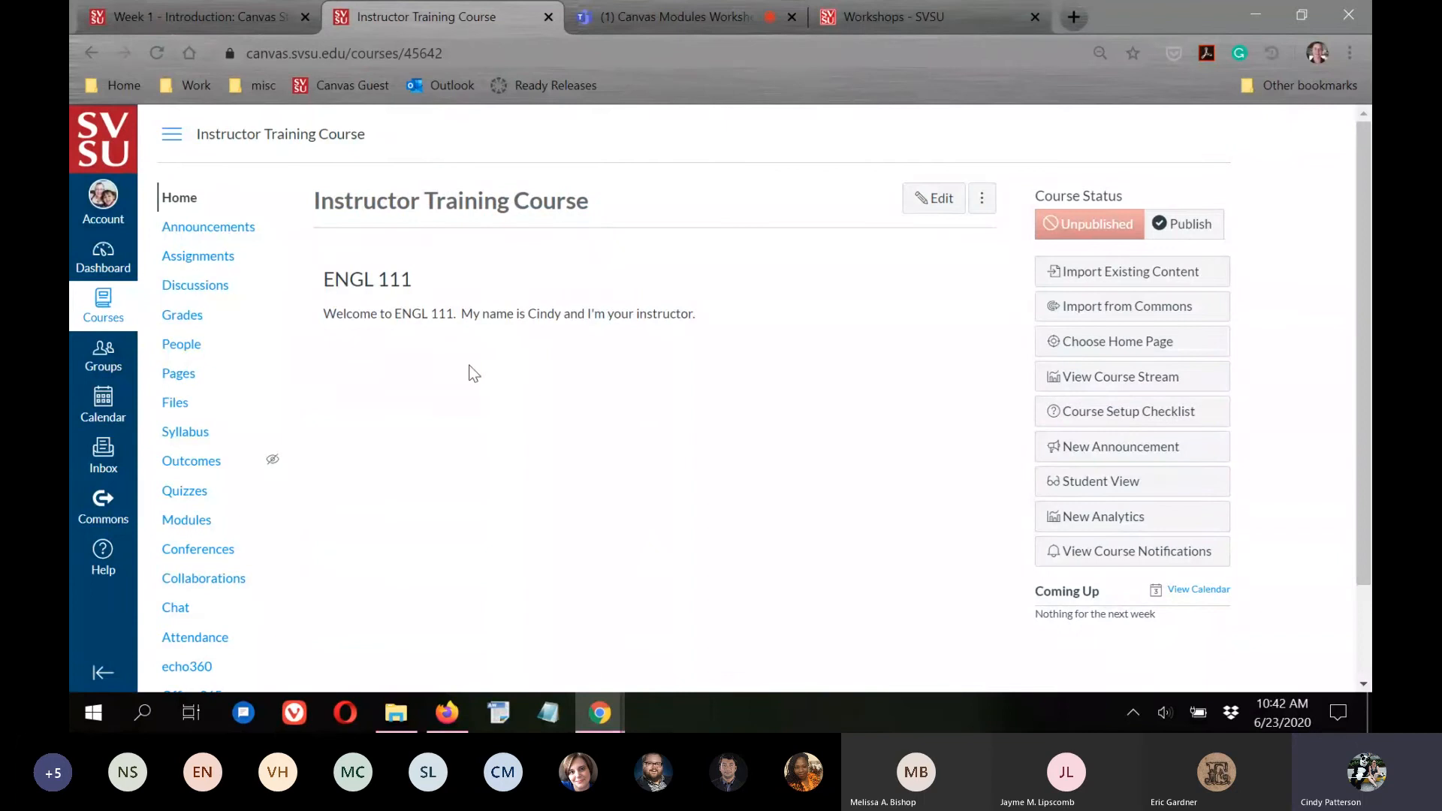
Check the Teams meeting chat, and compare the Week 1 - Introduction page with the Instructor Training Course home page.
{"action": "left_click", "coordinate": [640, 12]}
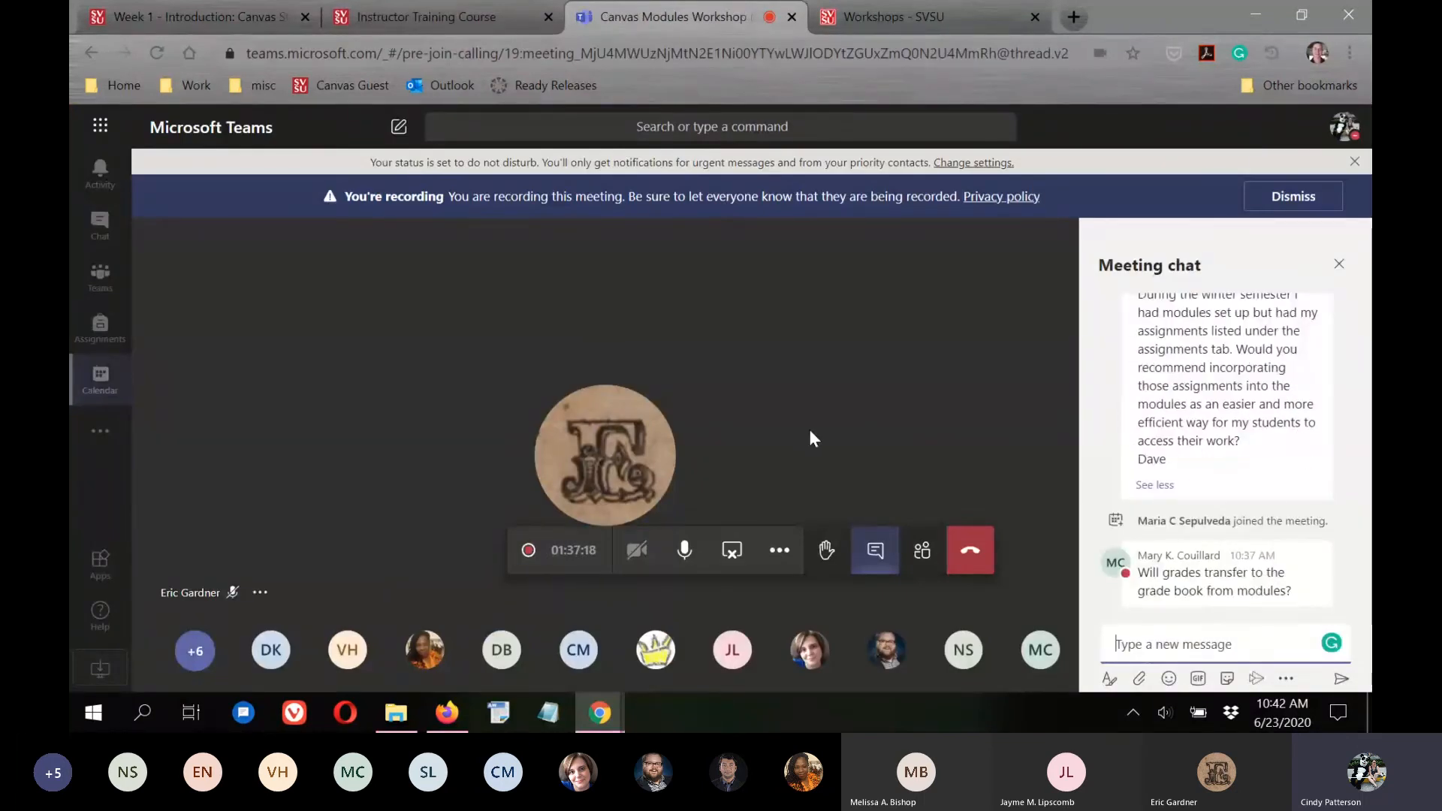
{"action": "left_click", "coordinate": [210, 9]}
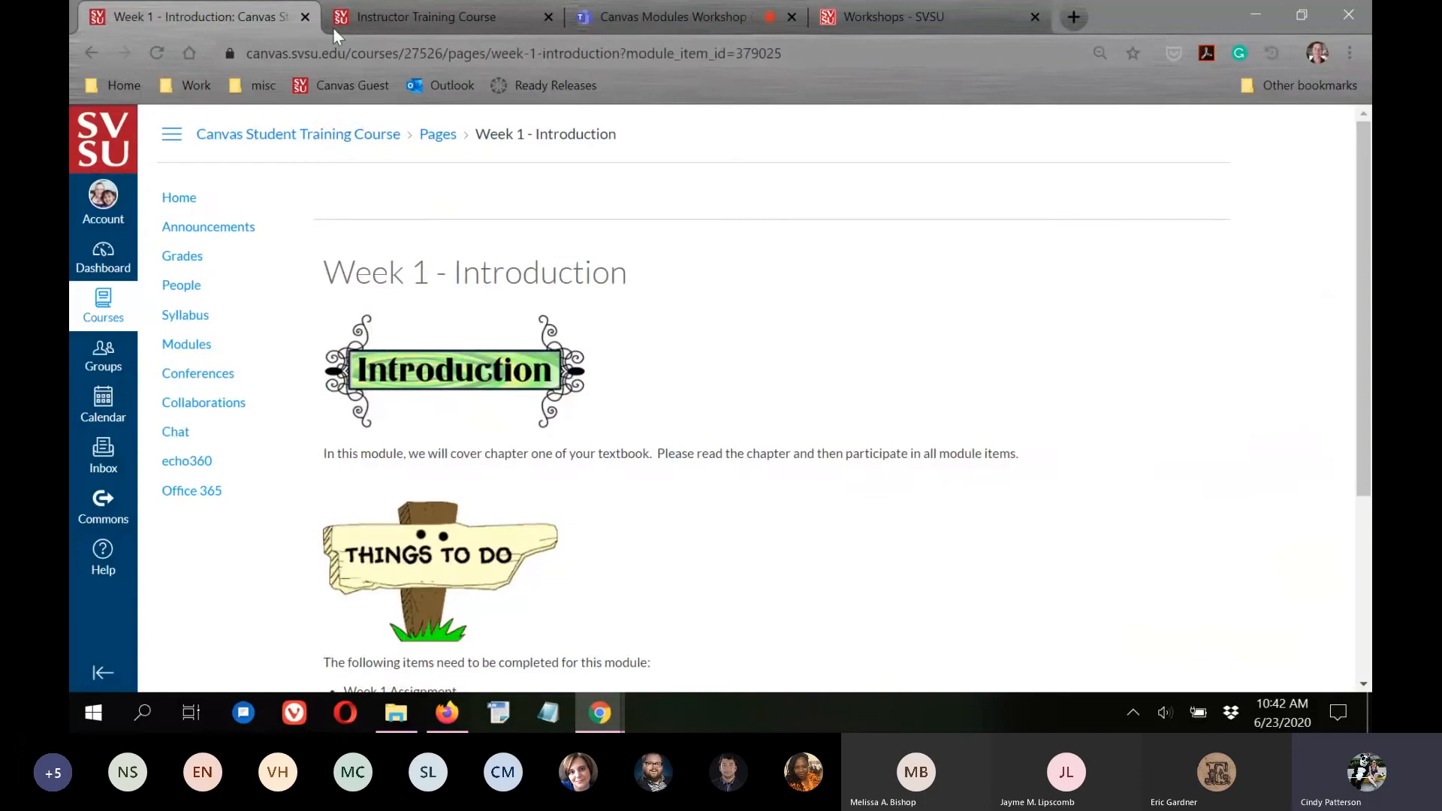
{"action": "left_click", "coordinate": [403, 7]}
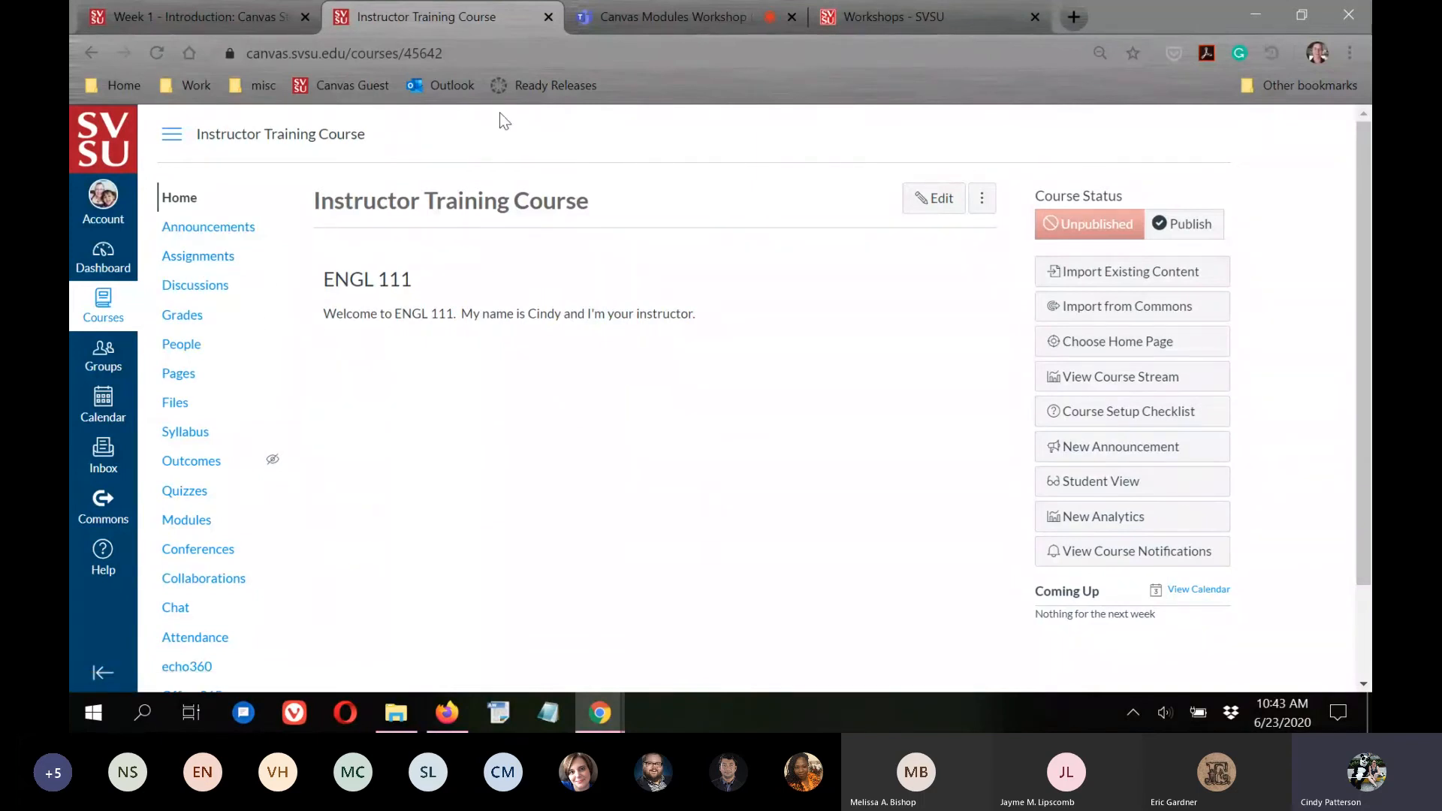
{"action": "left_click", "coordinate": [186, 13]}
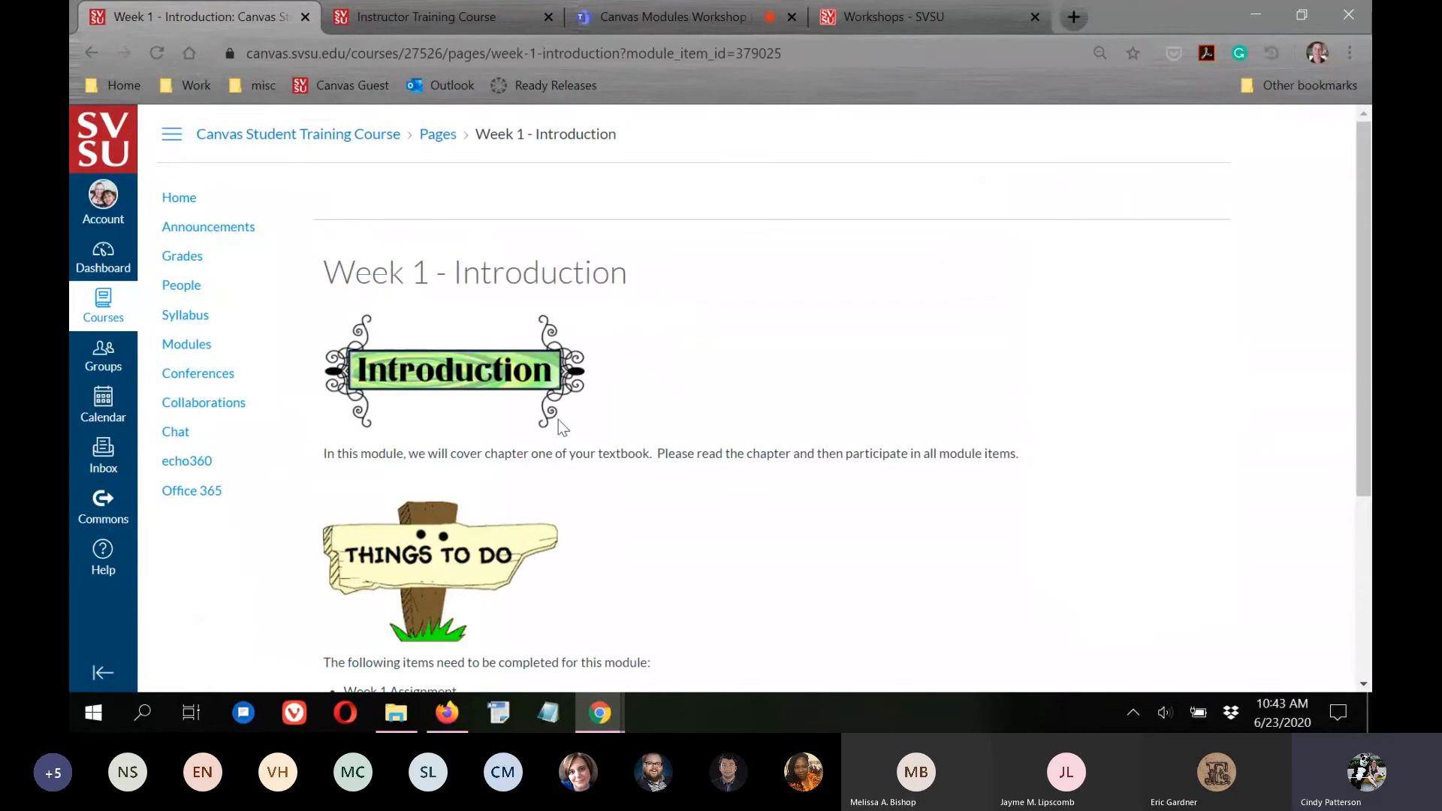
{"action": "left_click", "coordinate": [415, 16]}
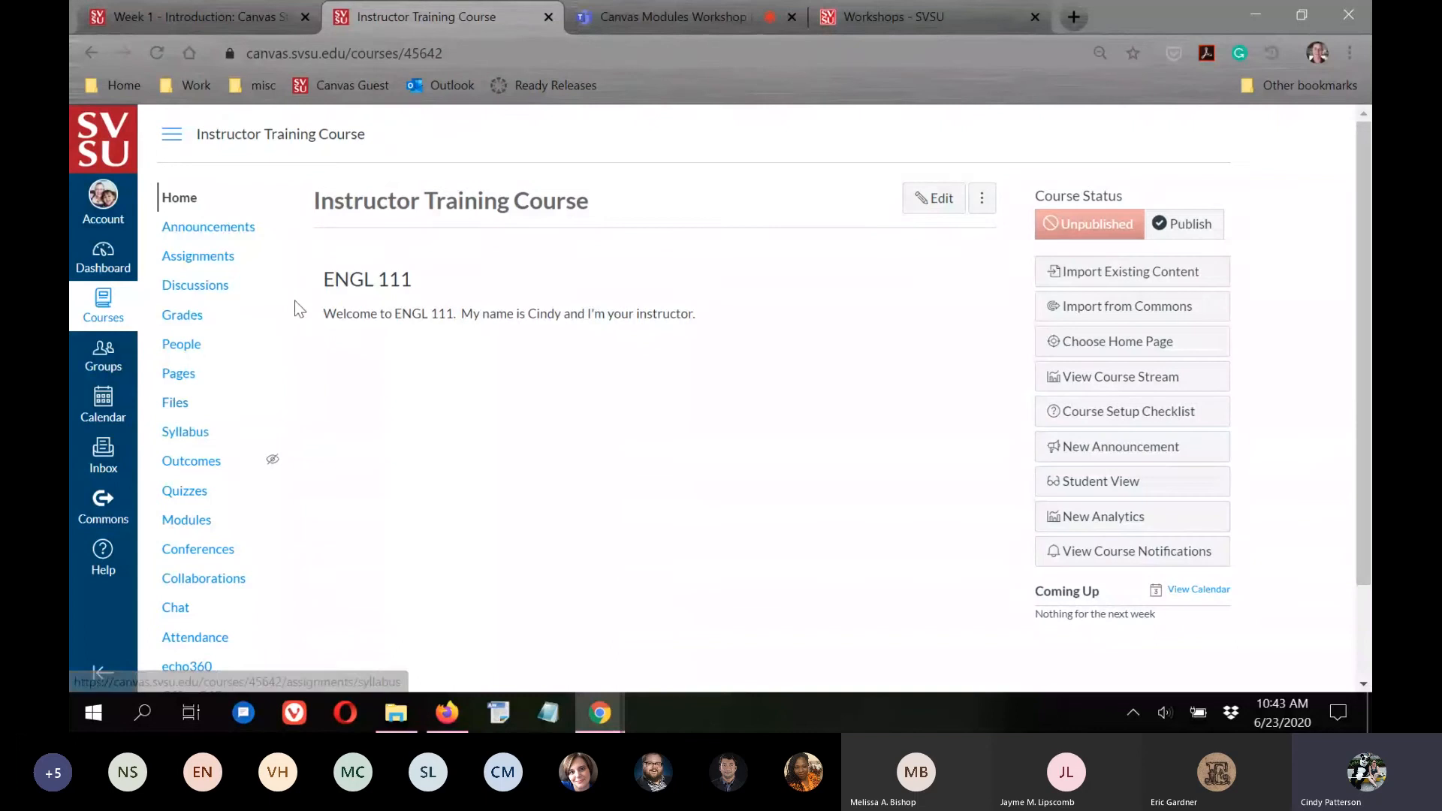
Show the Instructor Training Course modules, check the Teams meeting chat for questions, and return to the modules.
{"action": "left_click", "coordinate": [191, 521]}
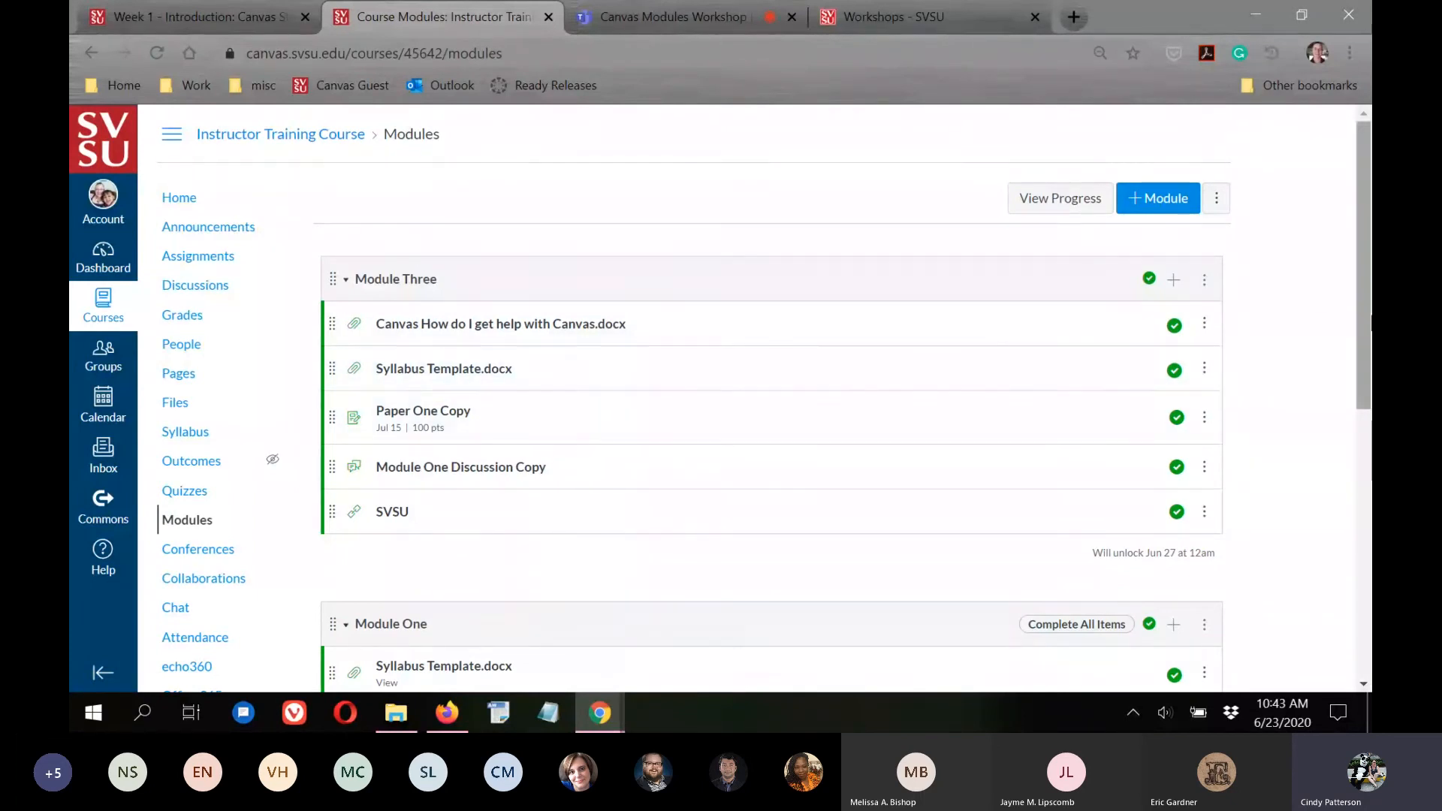
{"action": "left_click", "coordinate": [674, 15]}
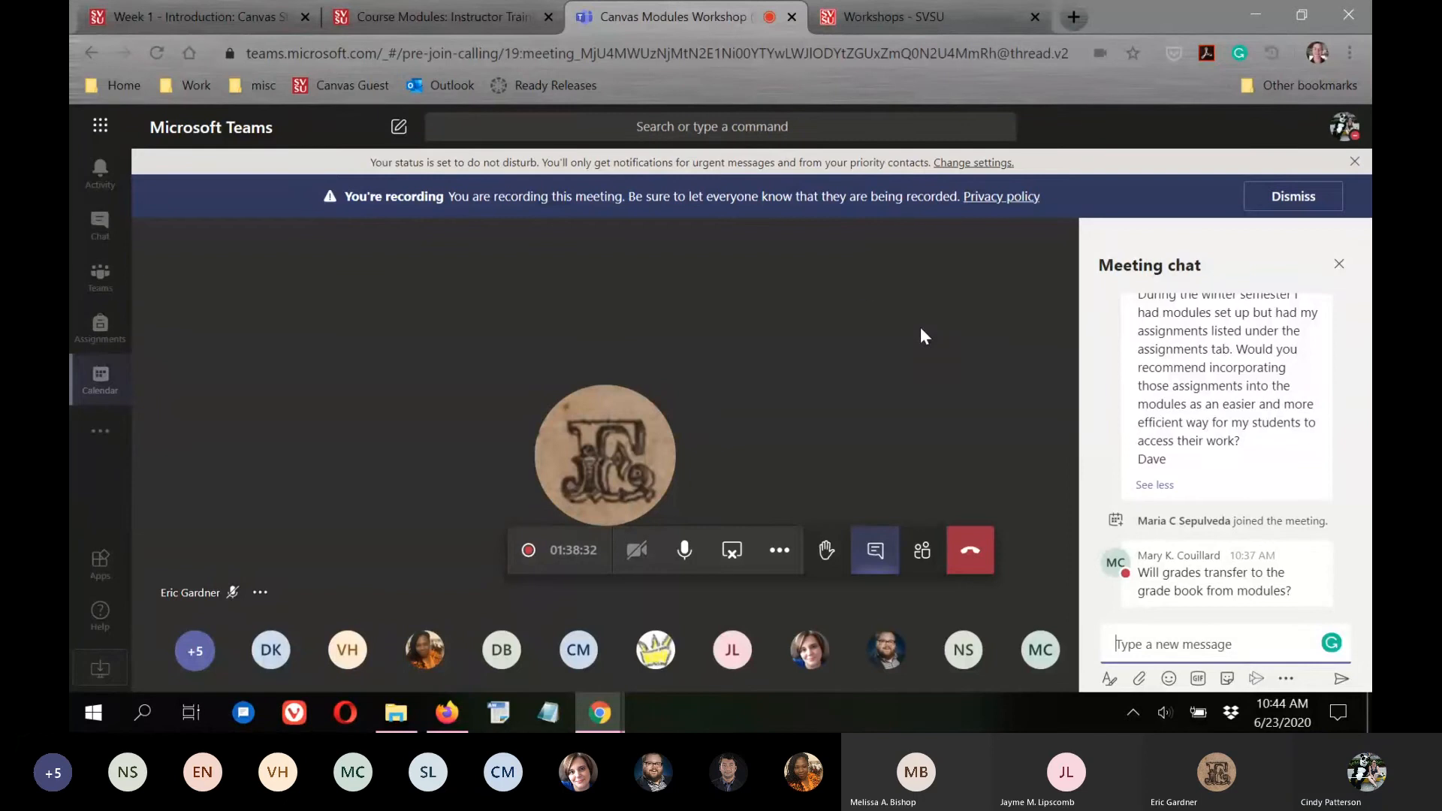
{"action": "left_click", "coordinate": [430, 15]}
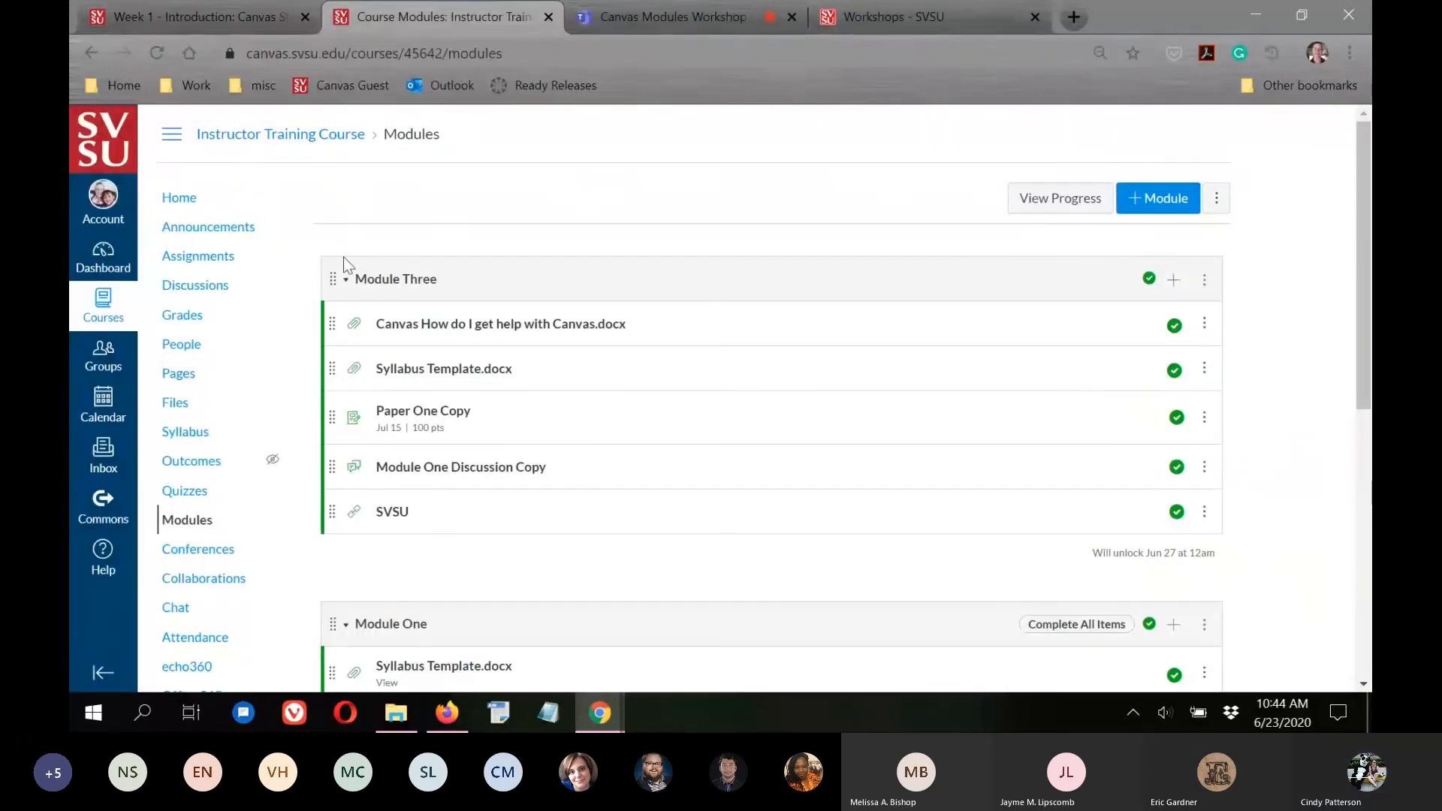
Open the Instructor Training Course settings and expand the additional options at the end of the course details.
{"action": "scroll", "coordinate": [300, 218], "scroll_direction": "down", "scroll_amount": 5}
{"action": "left_click", "coordinate": [169, 385]}
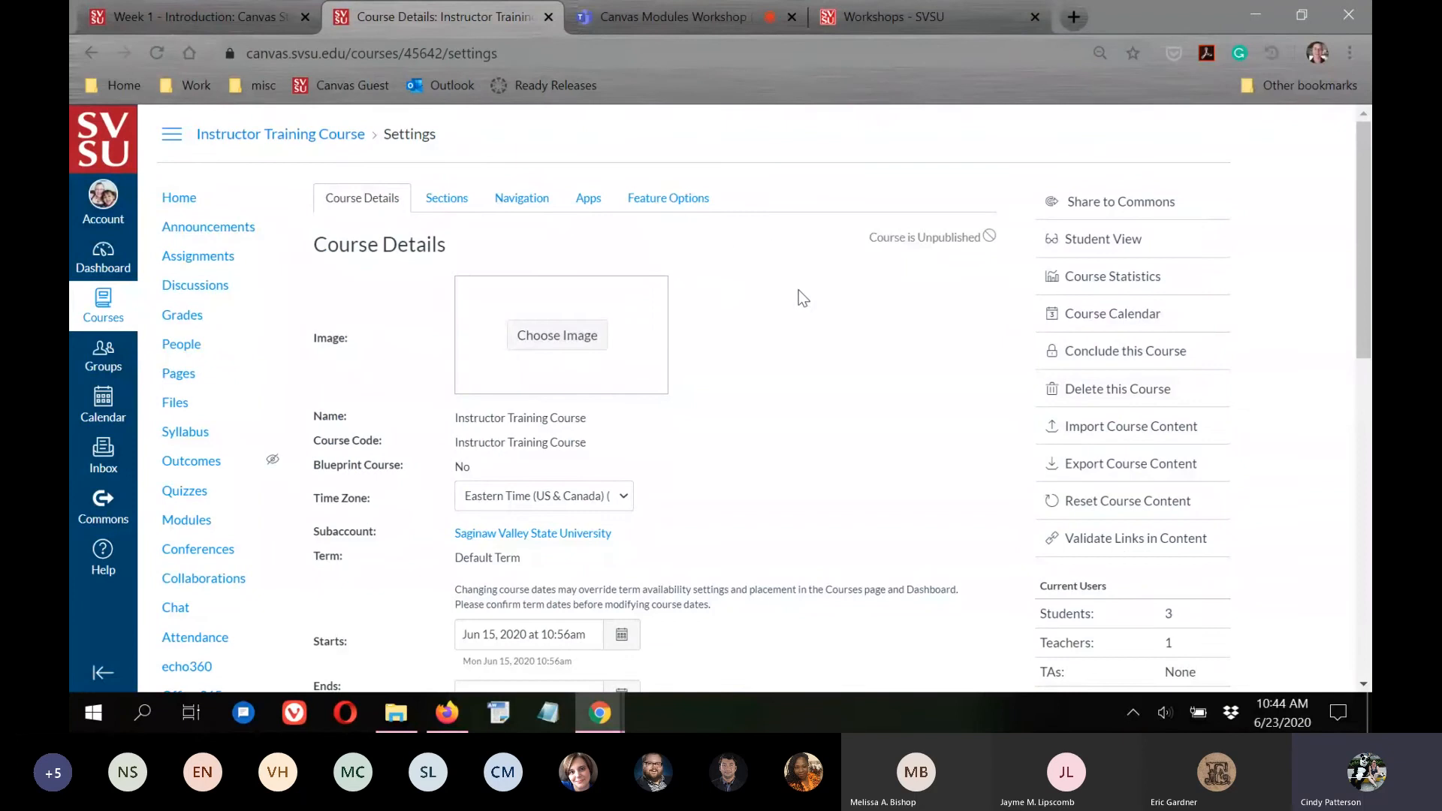
{"action": "scroll", "coordinate": [831, 383], "scroll_direction": "down", "scroll_amount": 1}
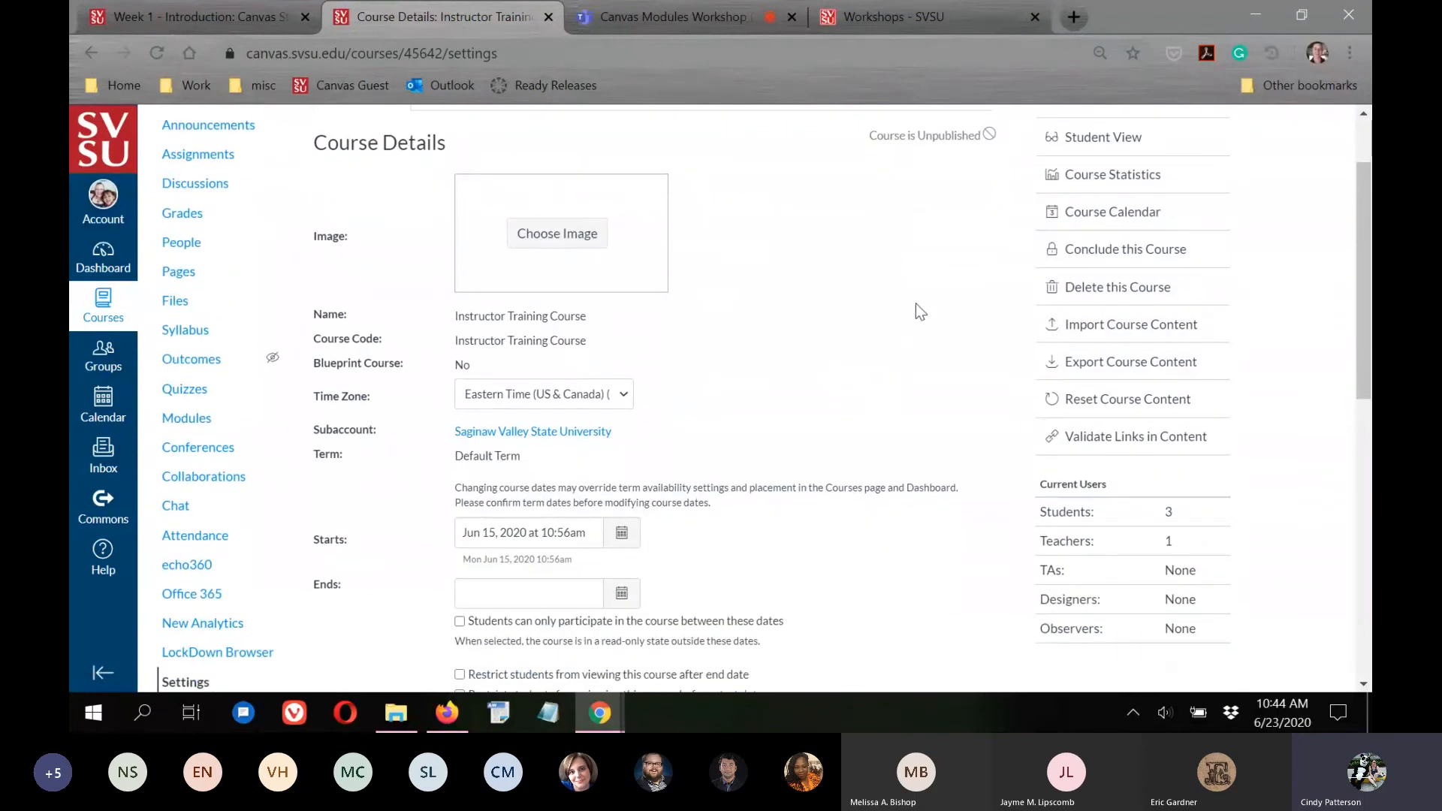
{"action": "scroll", "coordinate": [572, 372], "scroll_direction": "up", "scroll_amount": 1}
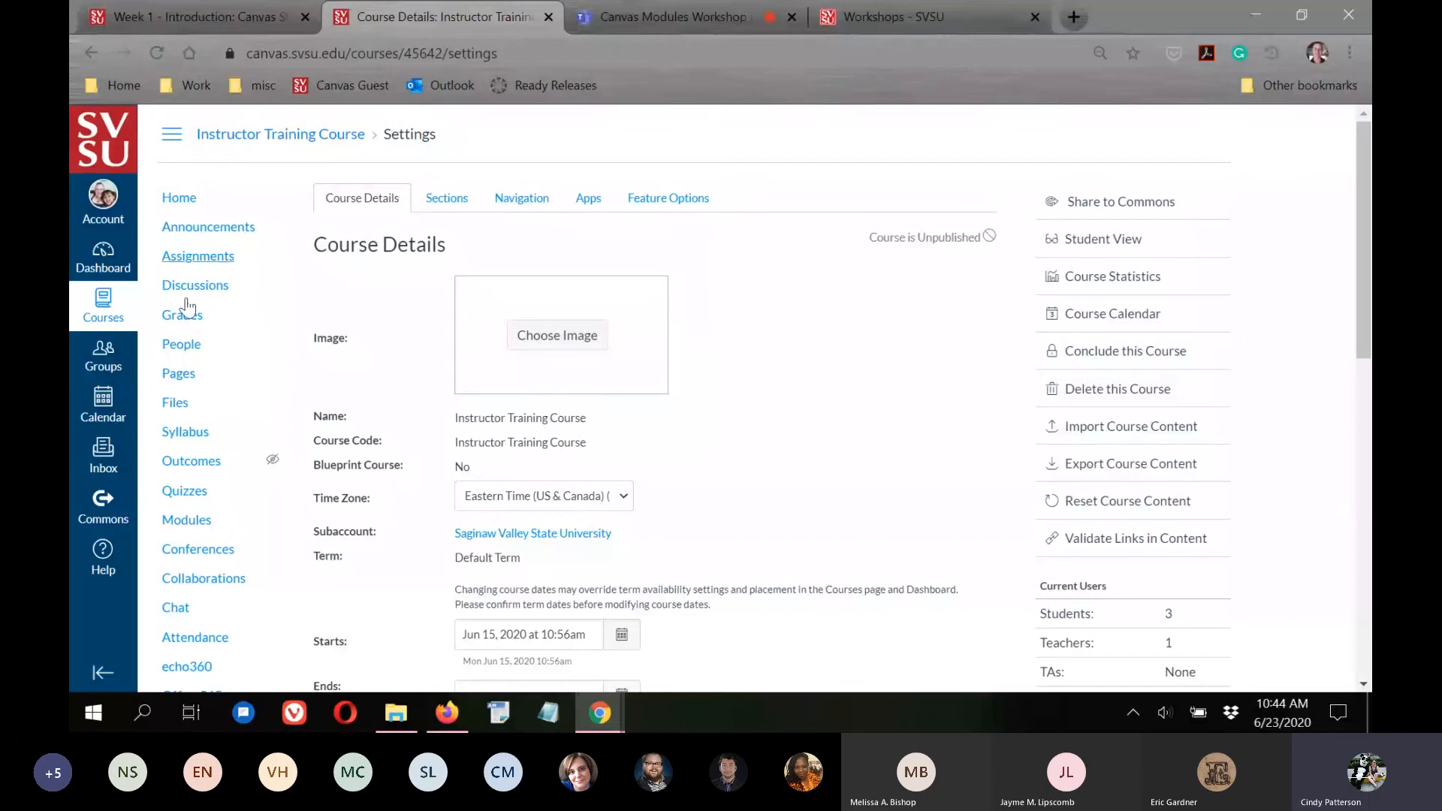
{"action": "scroll", "coordinate": [172, 451], "scroll_direction": "down", "scroll_amount": 7}
{"action": "scroll", "coordinate": [184, 263], "scroll_direction": "up", "scroll_amount": 2}
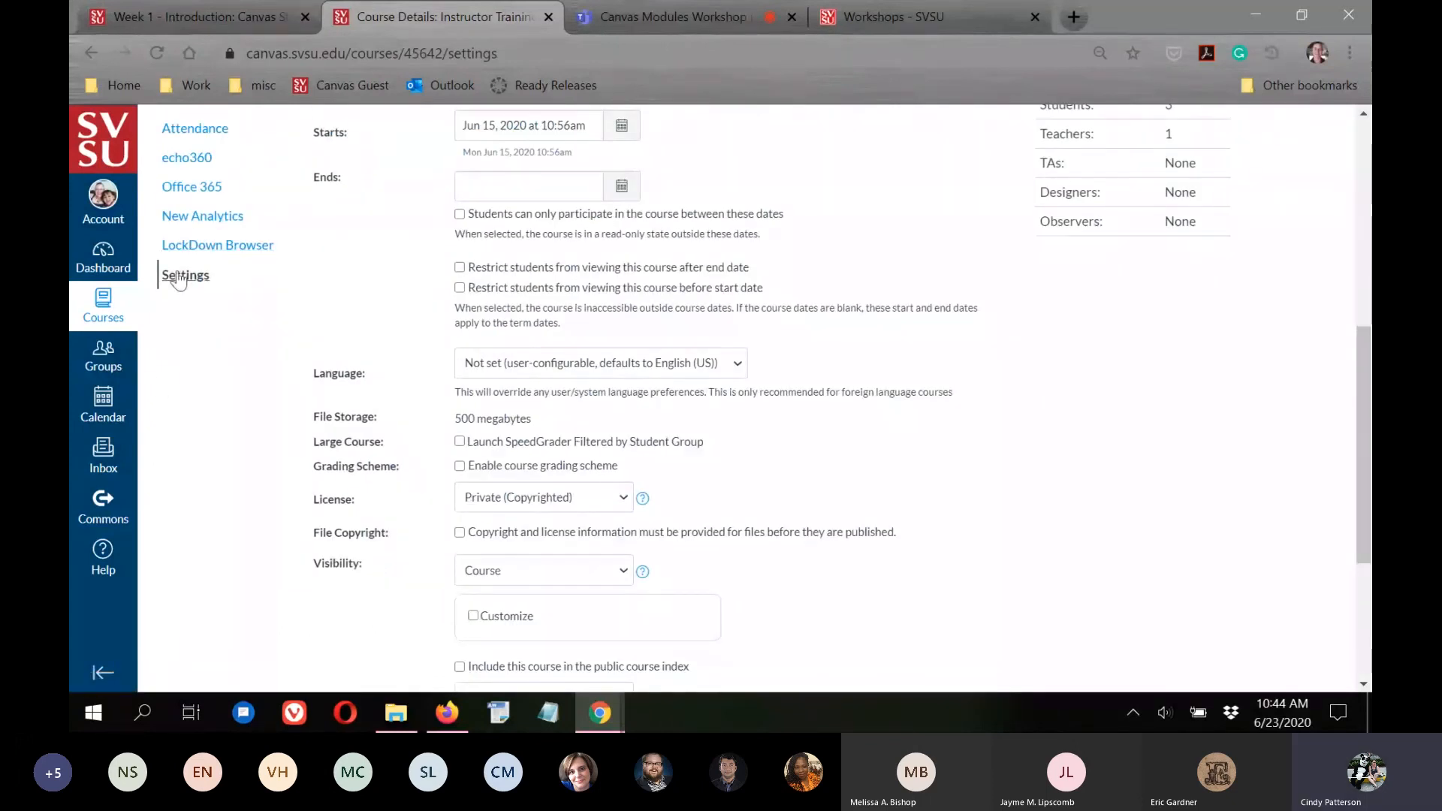
{"action": "scroll", "coordinate": [965, 383], "scroll_direction": "down", "scroll_amount": 1}
{"action": "scroll", "coordinate": [964, 383], "scroll_direction": "down", "scroll_amount": 3}
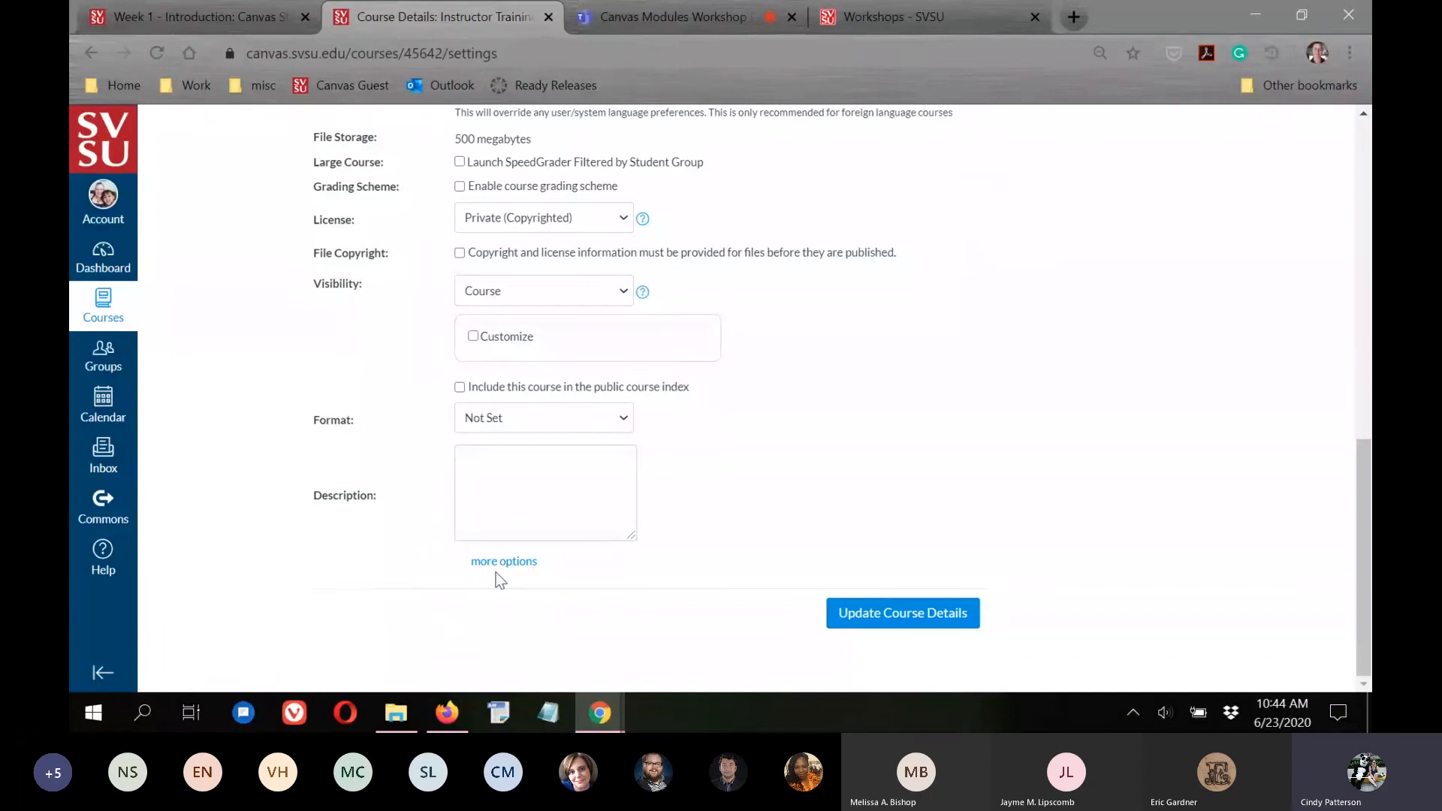
{"action": "left_click", "coordinate": [502, 563]}
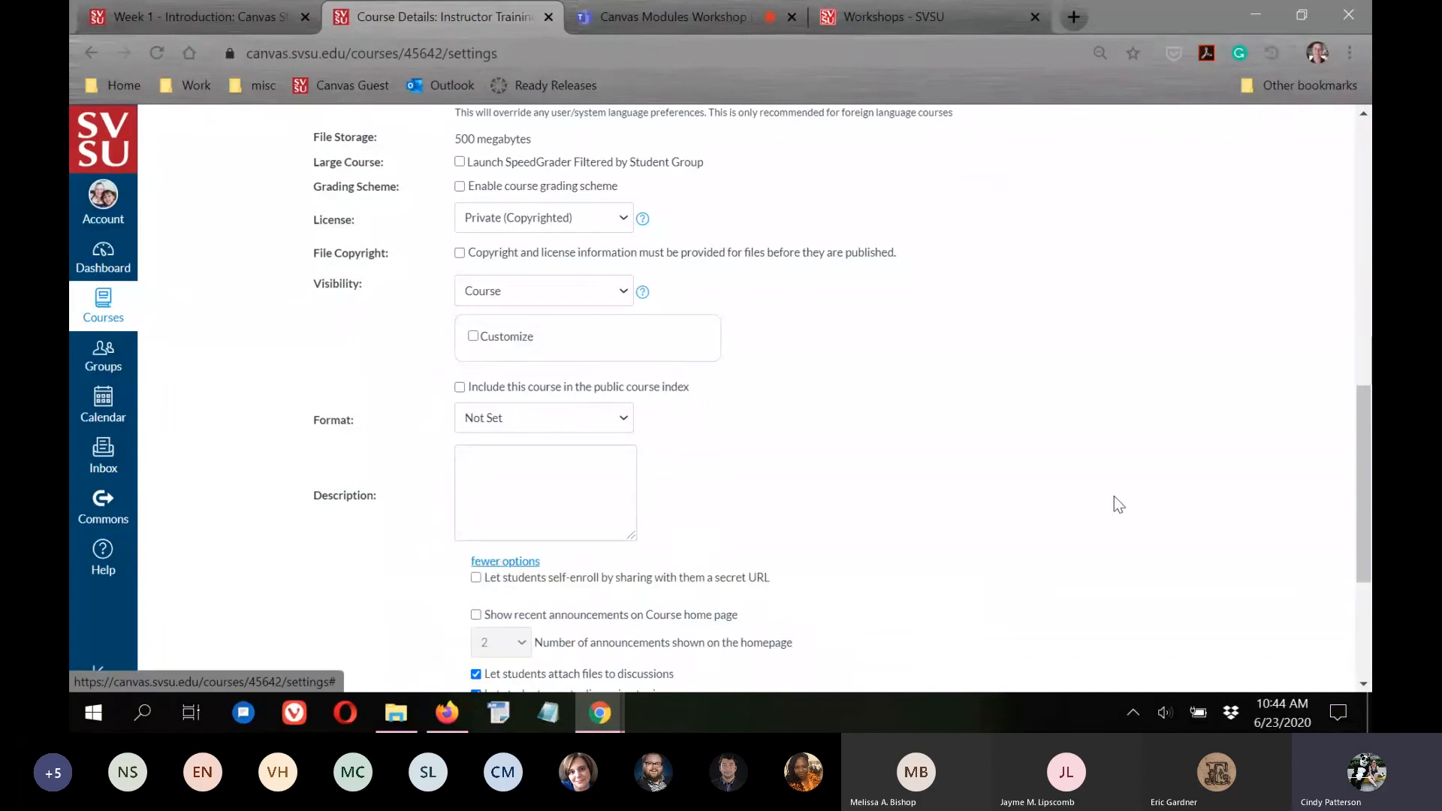
{"action": "scroll", "coordinate": [1096, 499], "scroll_direction": "down", "scroll_amount": 3}
{"action": "scroll", "coordinate": [1092, 503], "scroll_direction": "down", "scroll_amount": 1}
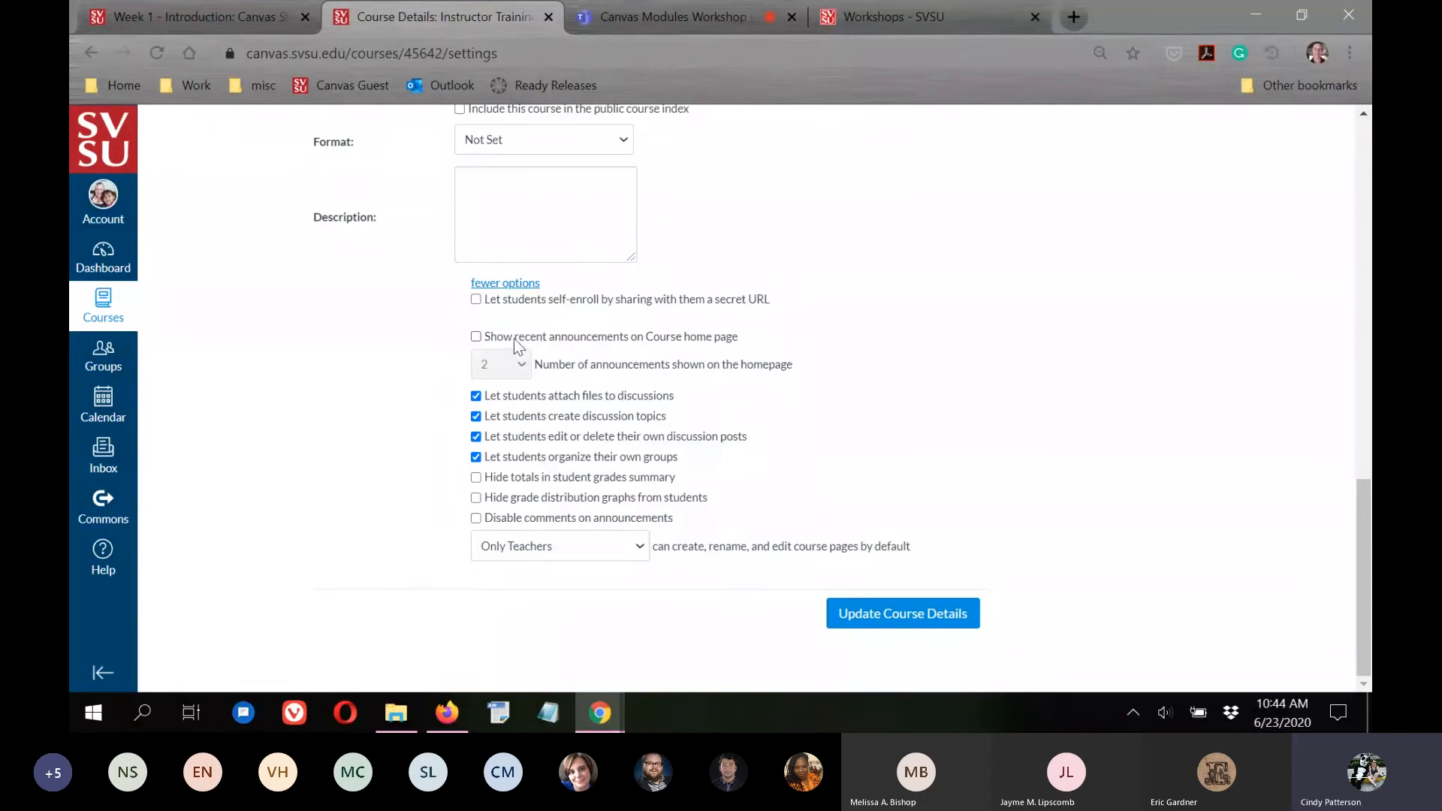
Enable showing recent announcements on the course home page with 2 announcements shown, and update the course details.
{"action": "left_click", "coordinate": [476, 337]}
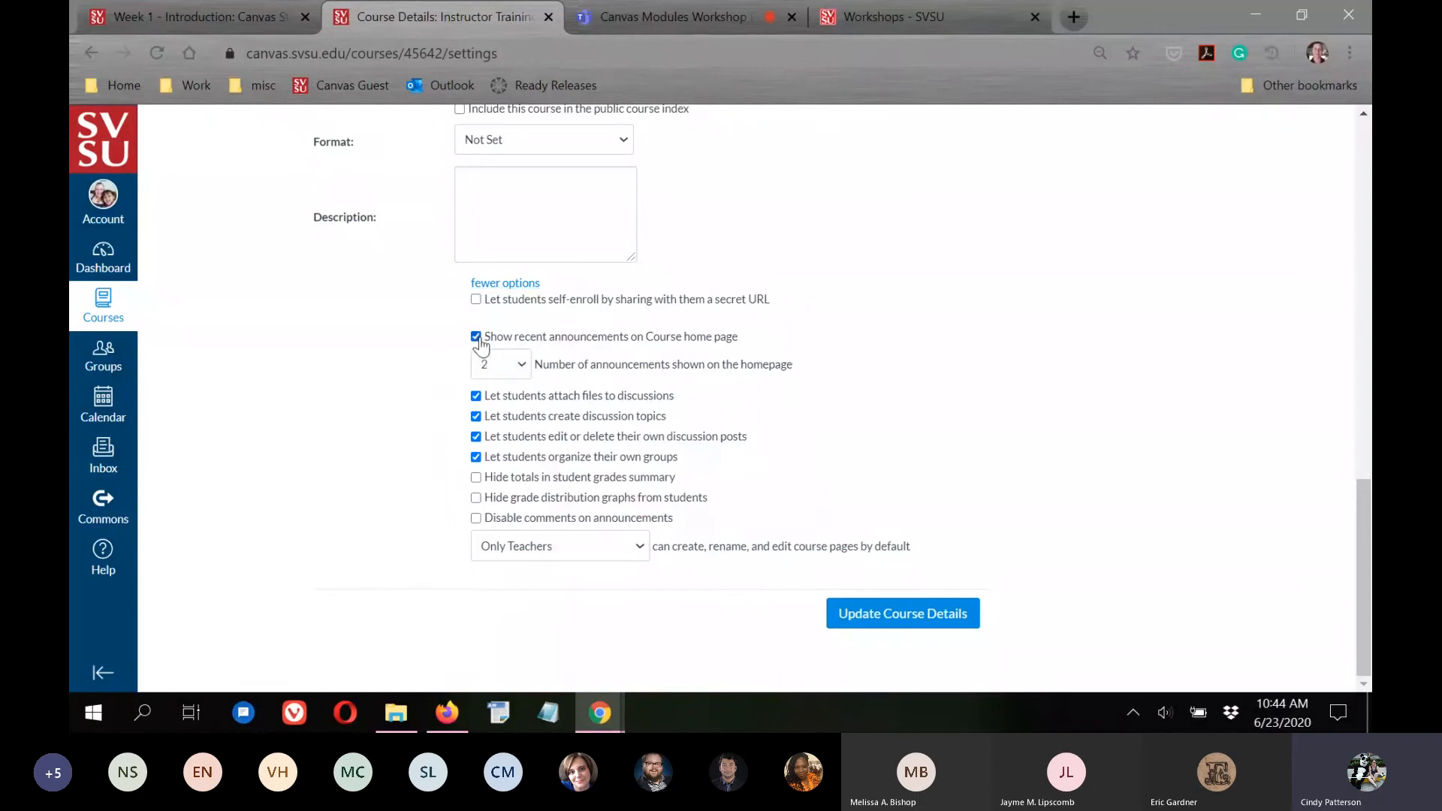
{"action": "left_click", "coordinate": [523, 367]}
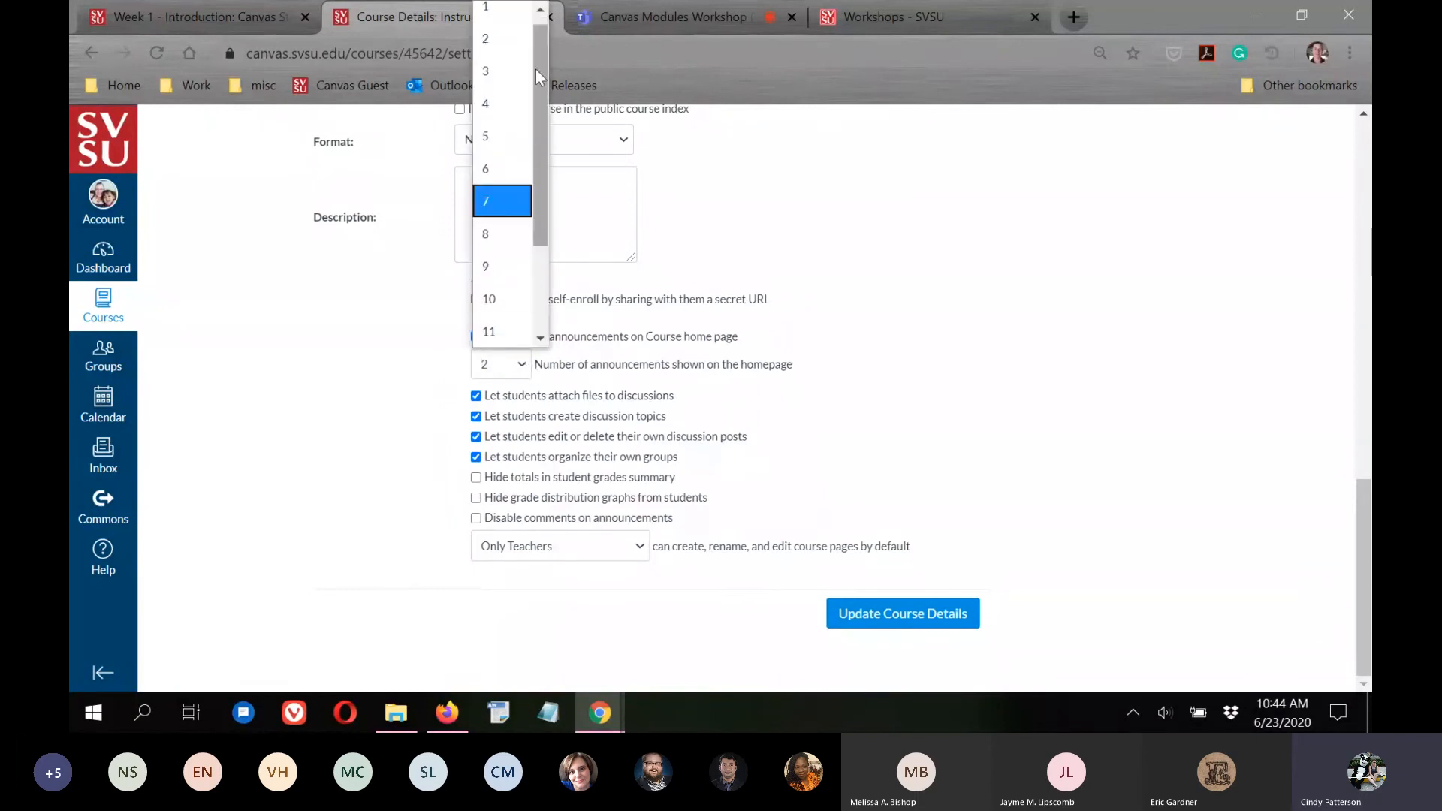
{"action": "left_click", "coordinate": [485, 54]}
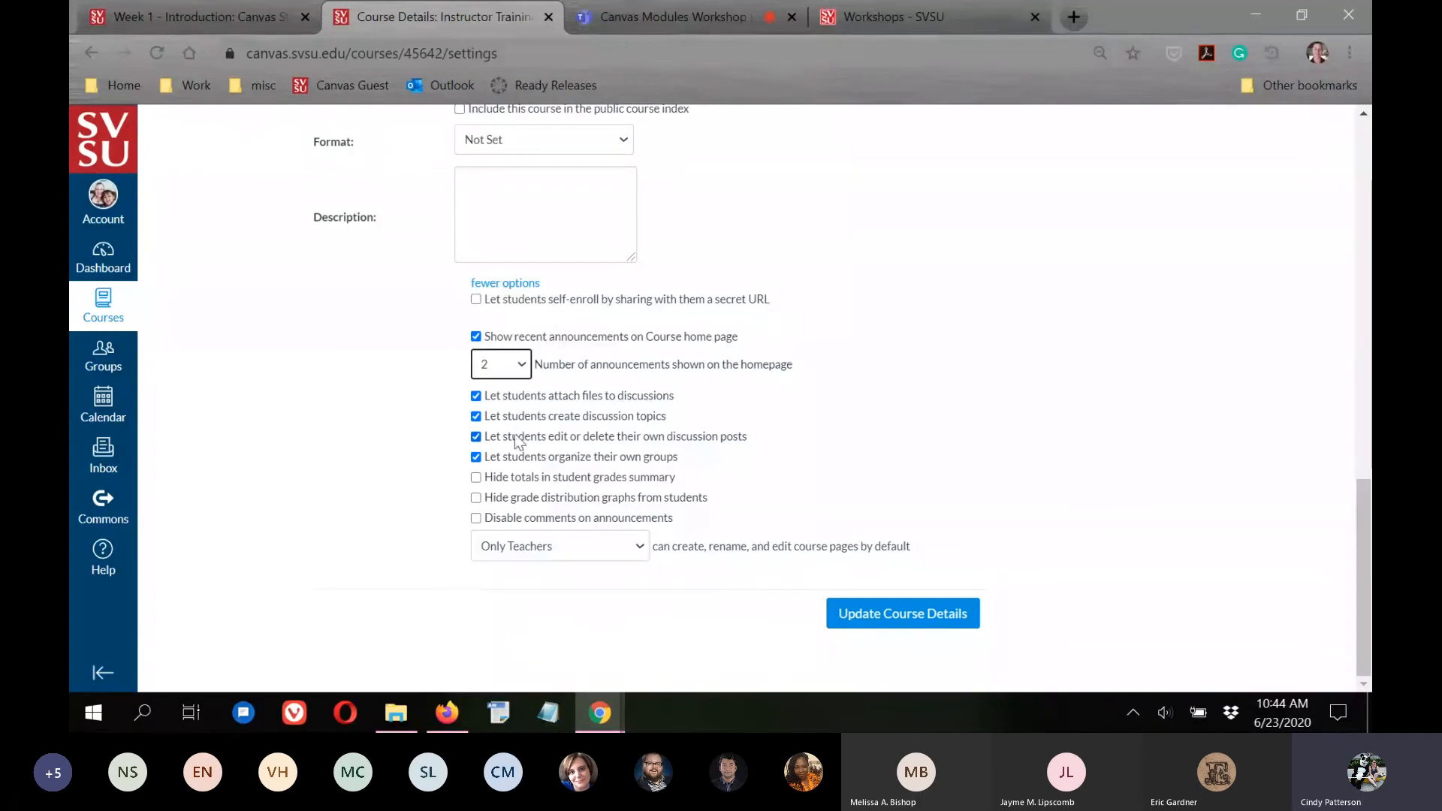
{"action": "left_click", "coordinate": [524, 373]}
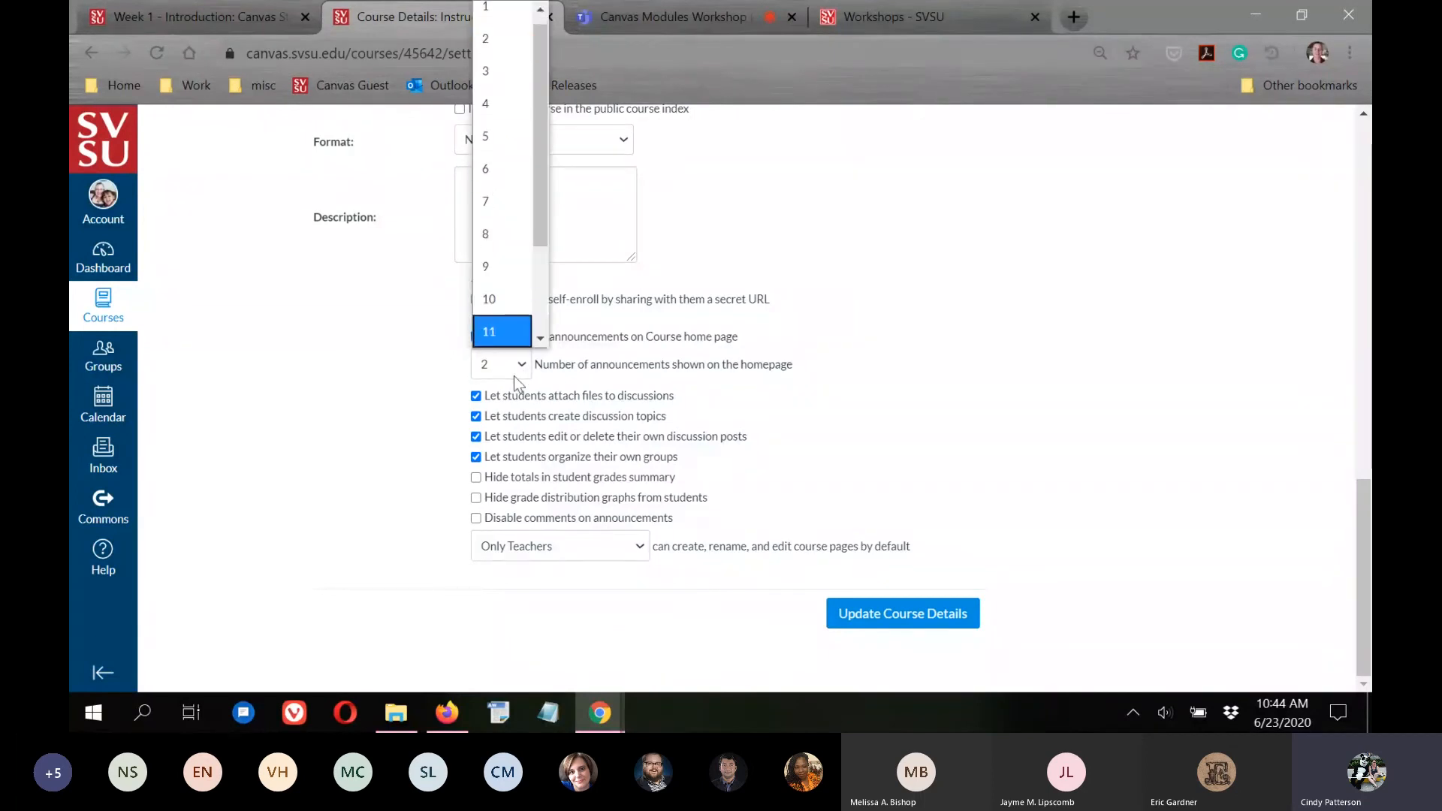
{"action": "left_click", "coordinate": [963, 336]}
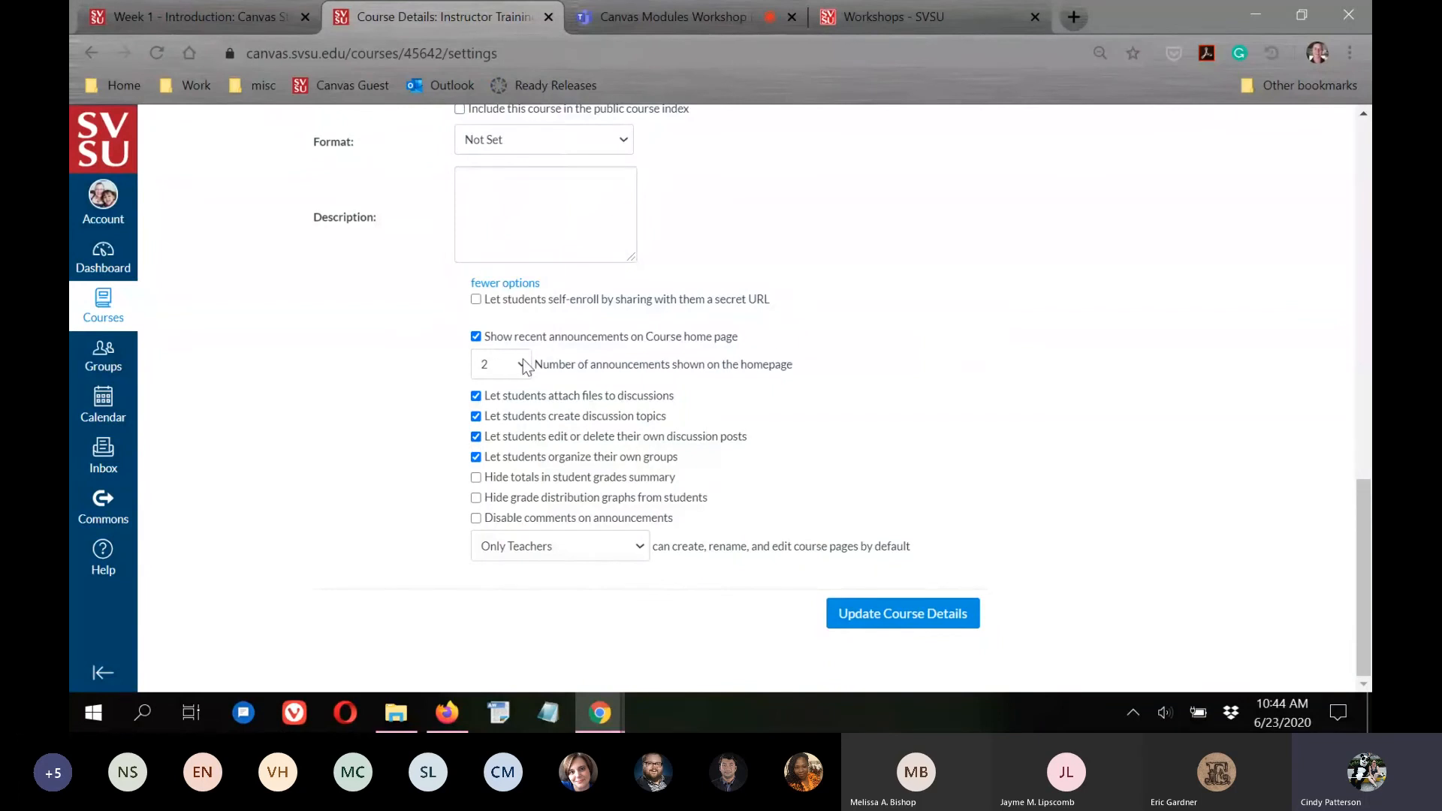
{"action": "left_click", "coordinate": [887, 619]}
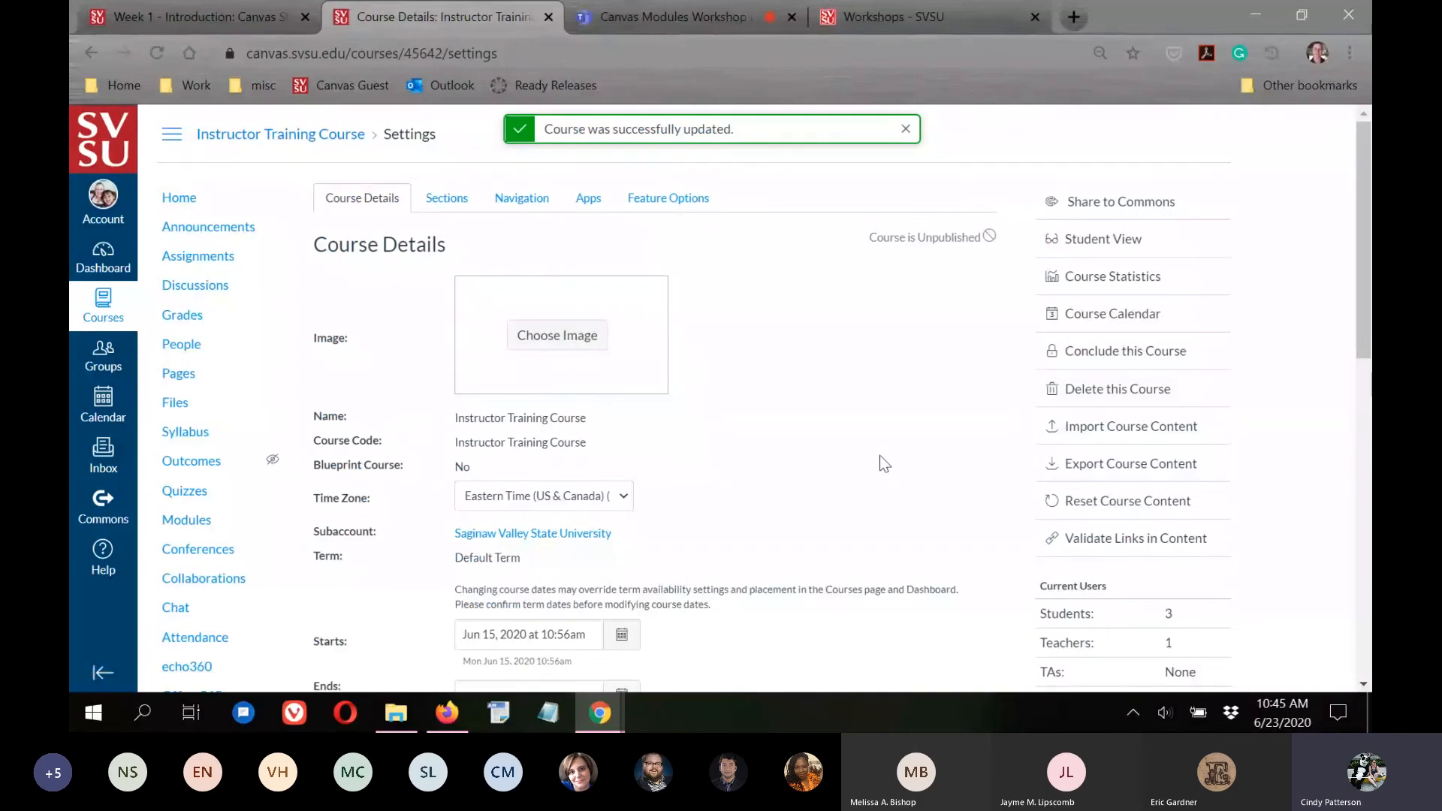
Check the course home page for recent announcements, and open the Welcome announcement from the course's announcements.
{"action": "left_click", "coordinate": [181, 200]}
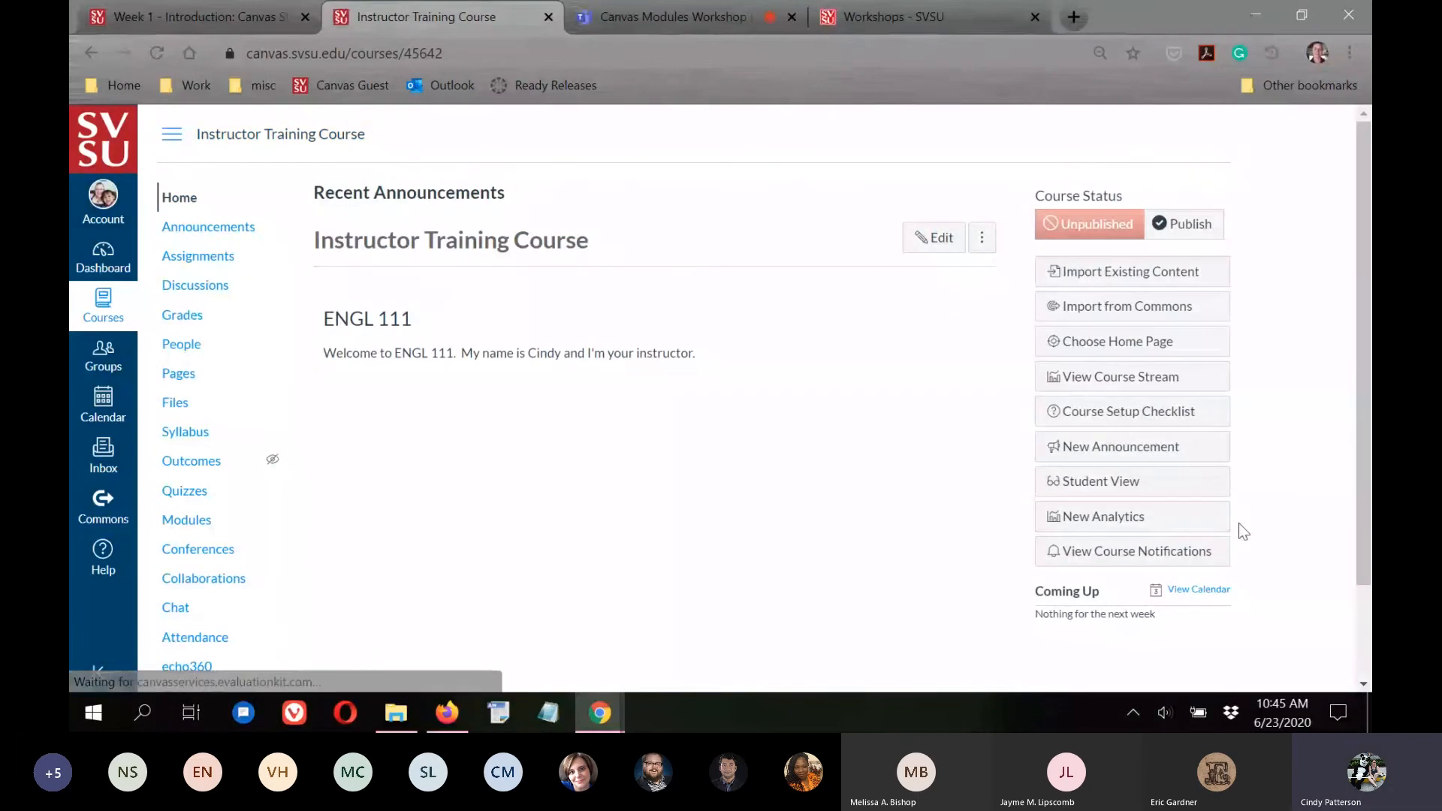
{"action": "left_click", "coordinate": [188, 227]}
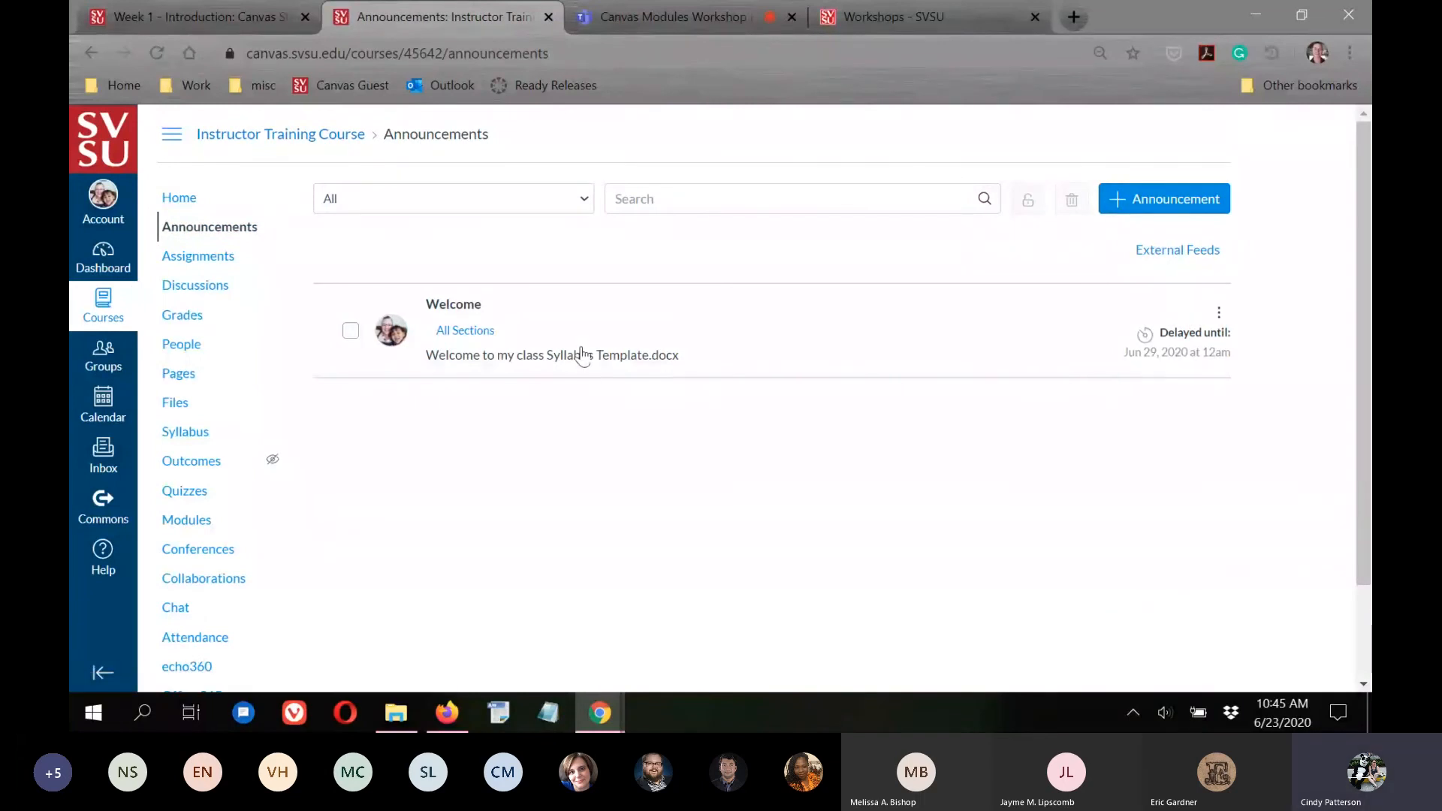
{"action": "left_click", "coordinate": [1223, 317]}
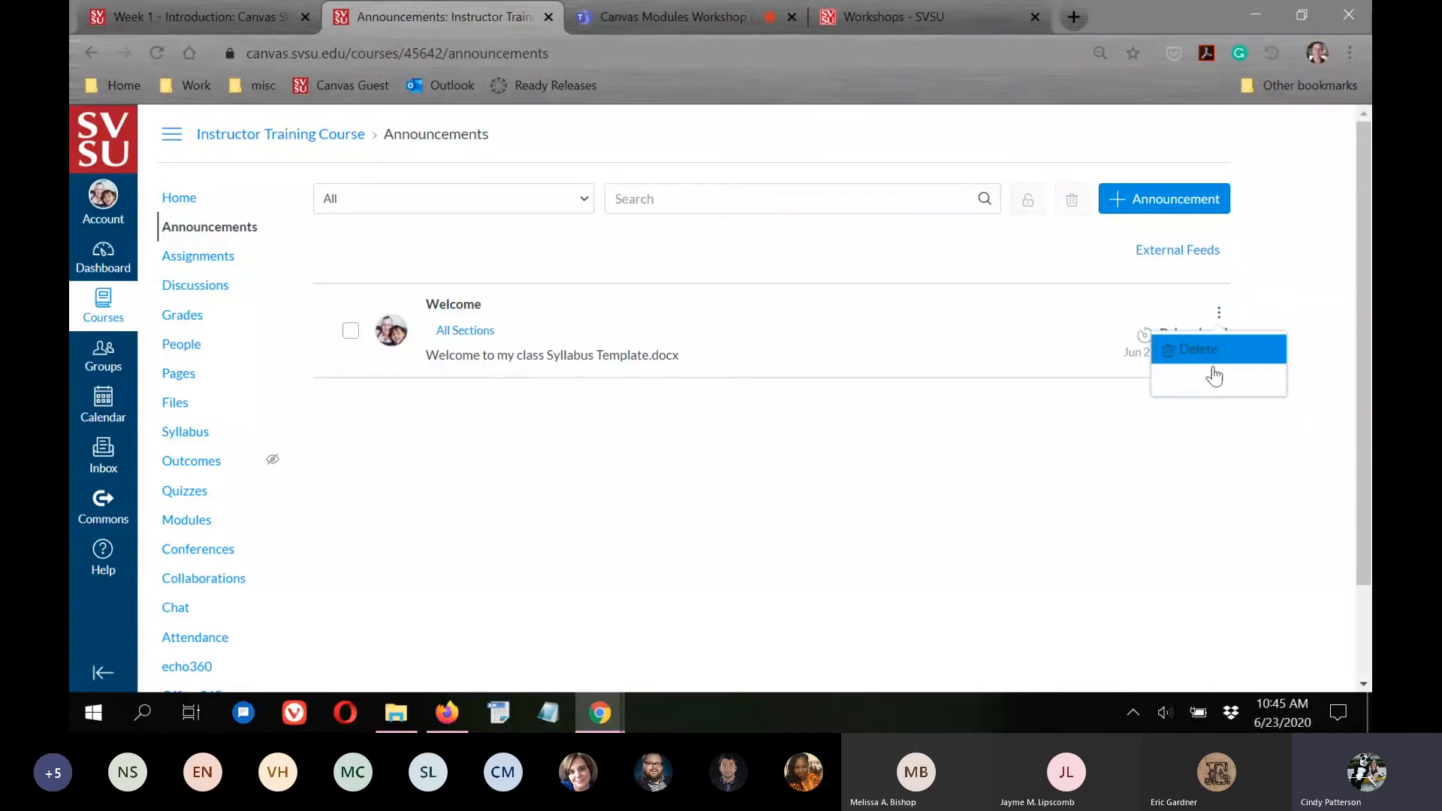
{"action": "left_click", "coordinate": [1094, 428]}
{"action": "left_click", "coordinate": [462, 330]}
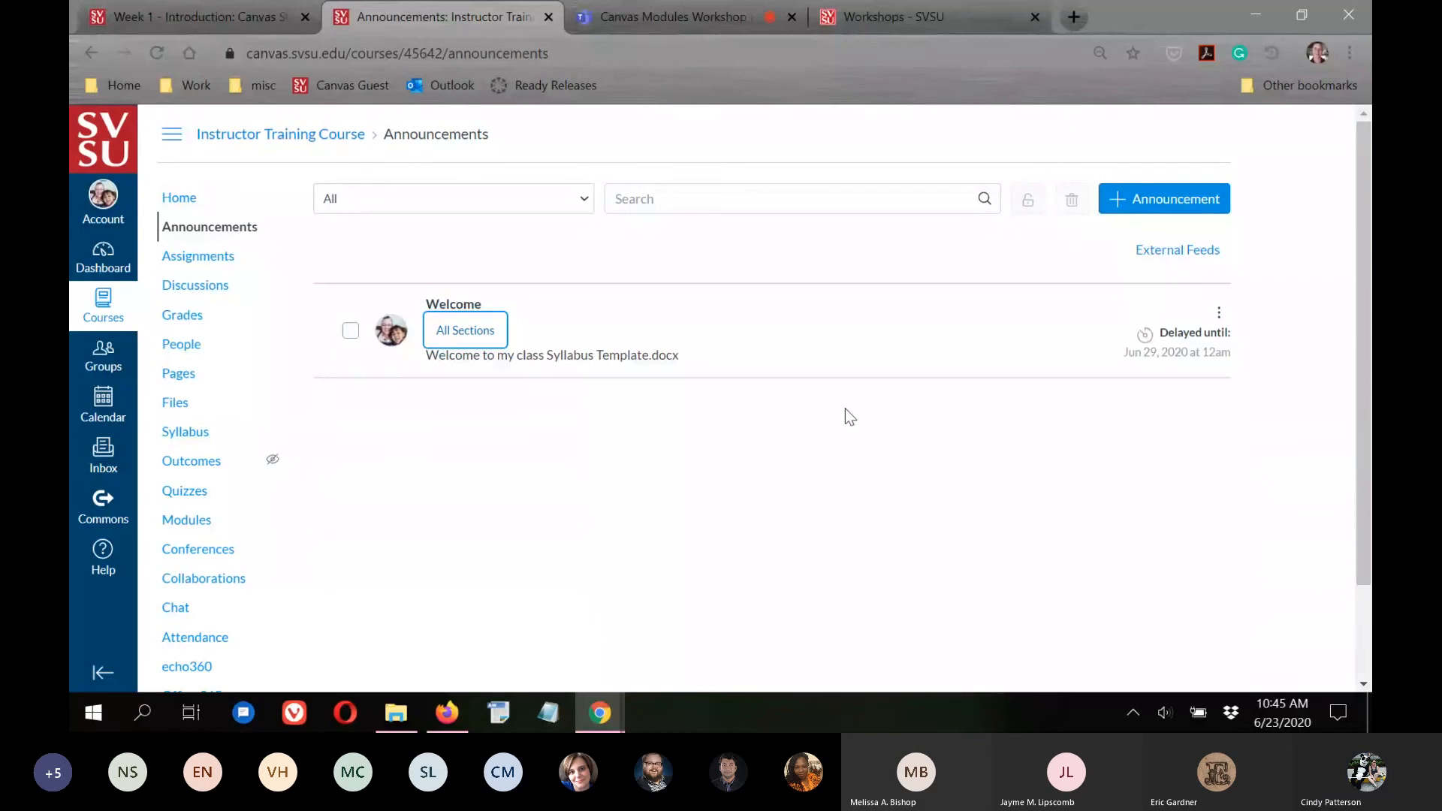
{"action": "left_click", "coordinate": [454, 304]}
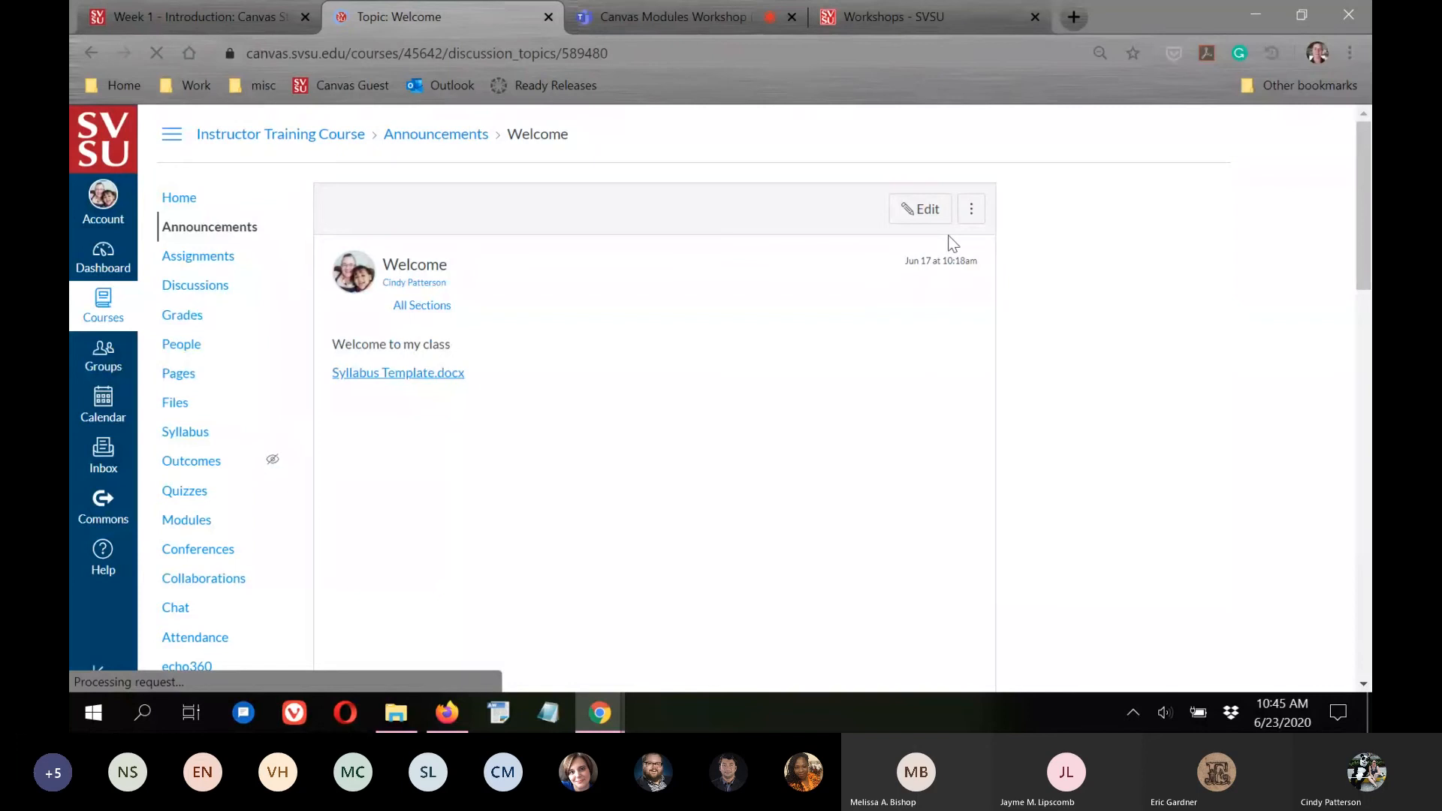
Edit the Welcome announcement to turn off delayed posting, and save it.
{"action": "left_click", "coordinate": [920, 211]}
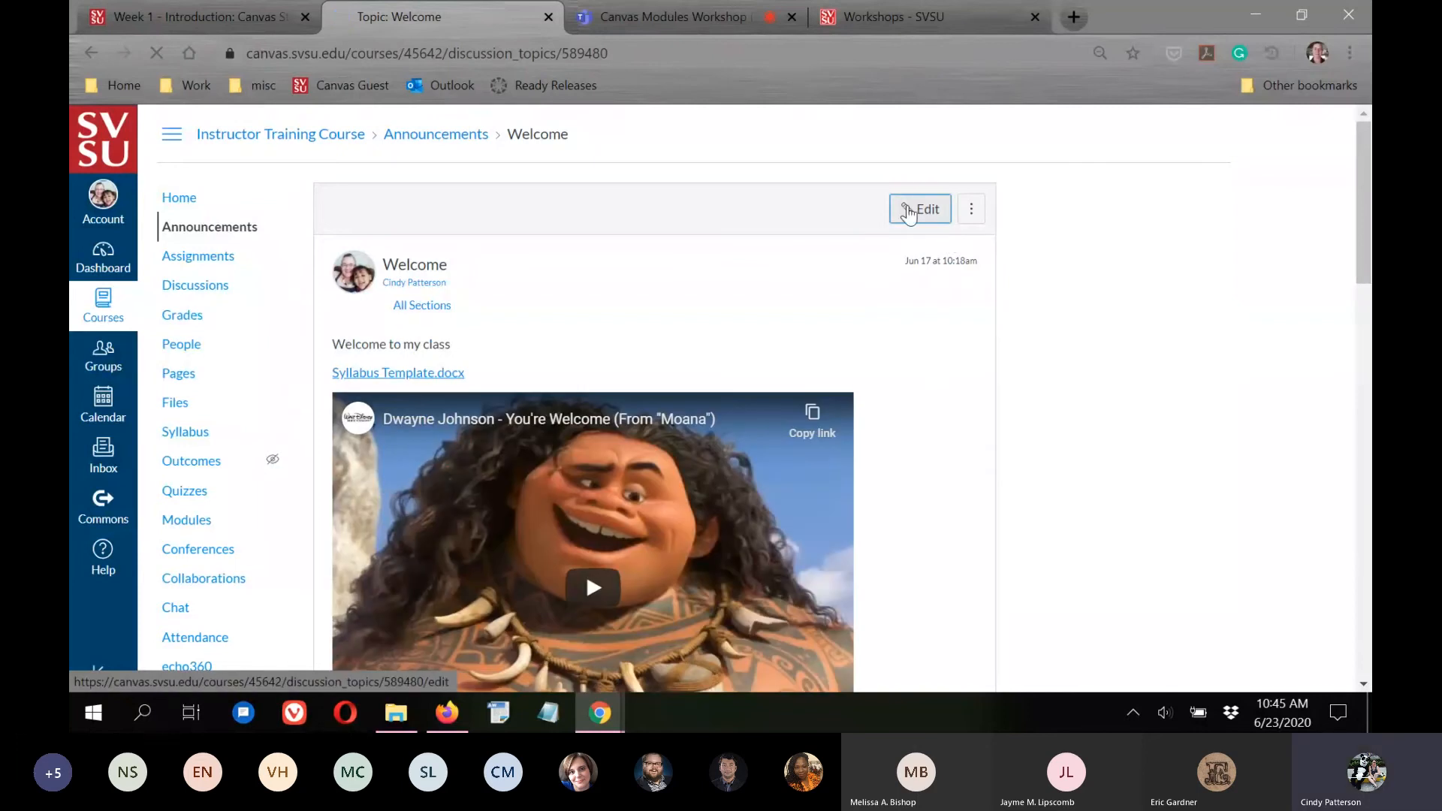
{"action": "scroll", "coordinate": [911, 384], "scroll_direction": "down", "scroll_amount": 5}
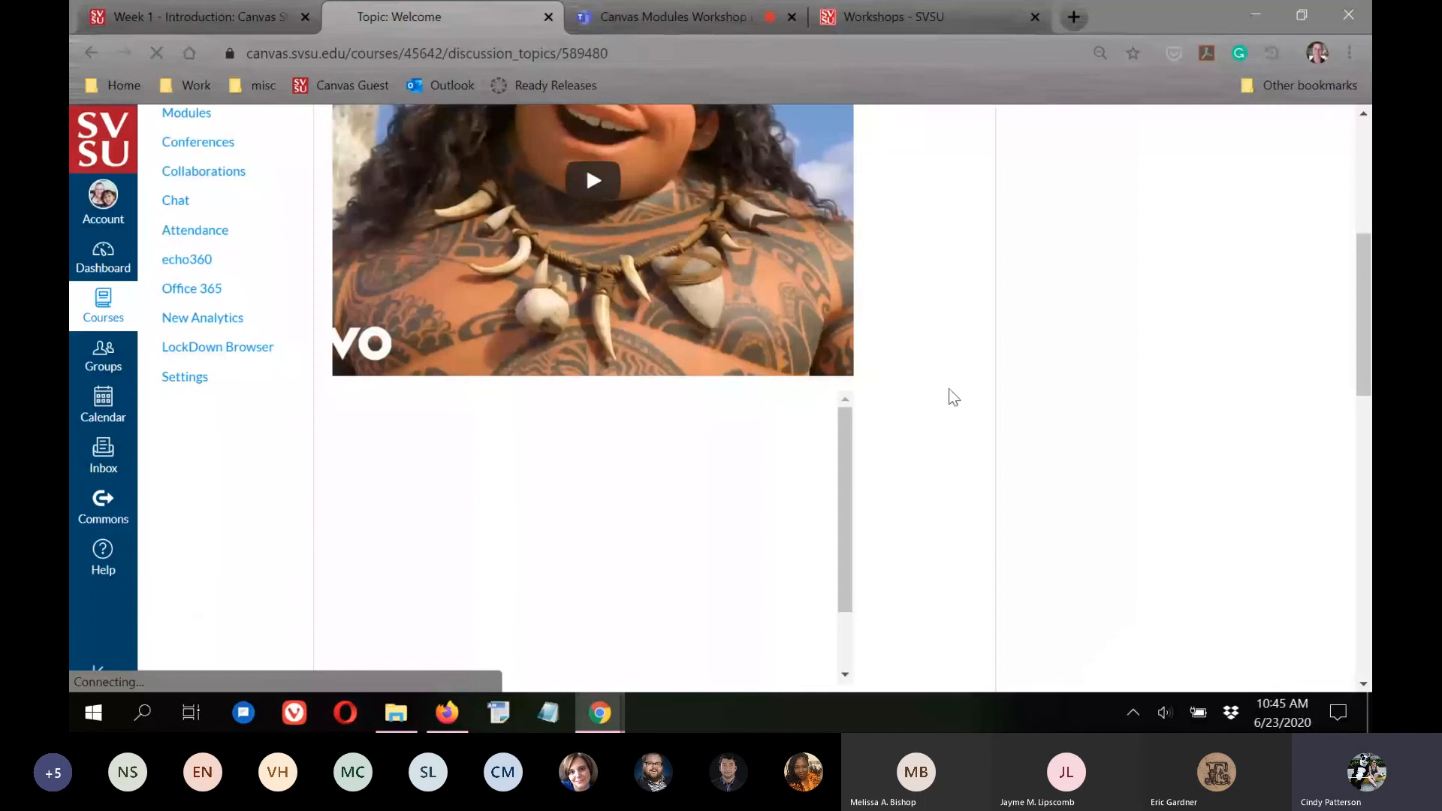
{"action": "scroll", "coordinate": [950, 397], "scroll_direction": "down", "scroll_amount": 5}
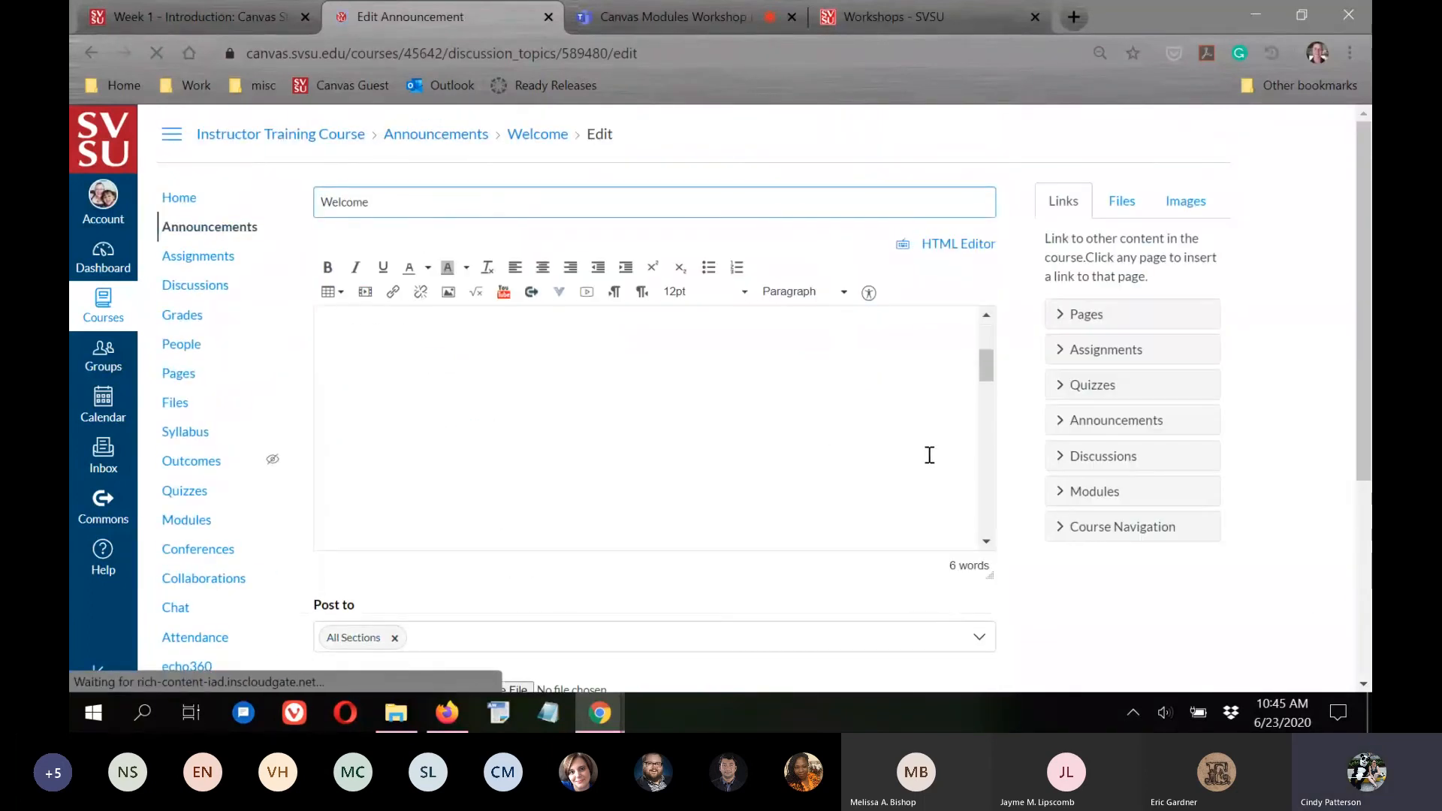
{"action": "scroll", "coordinate": [1037, 435], "scroll_direction": "down", "scroll_amount": 4}
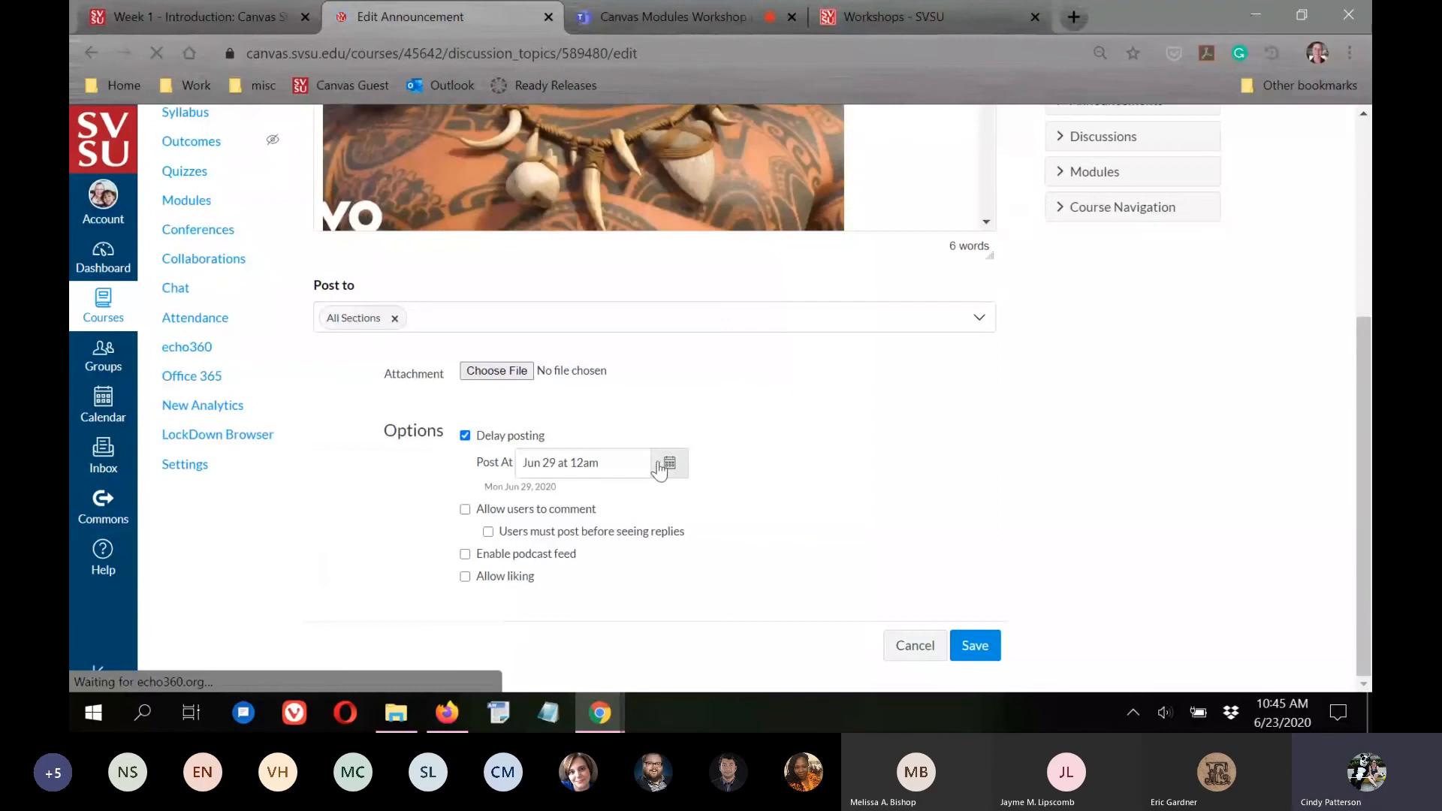
{"action": "left_click", "coordinate": [465, 436]}
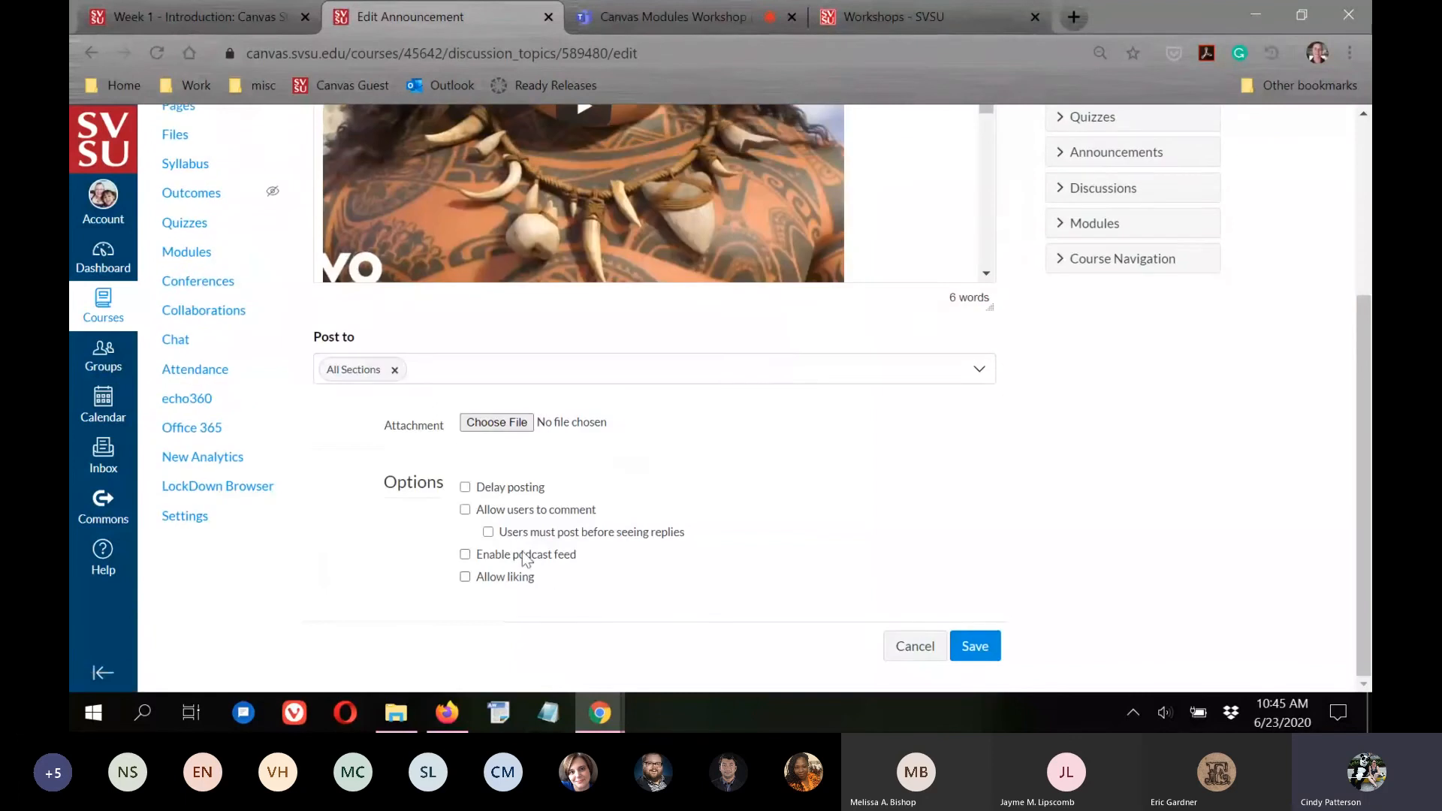
{"action": "left_click", "coordinate": [972, 645]}
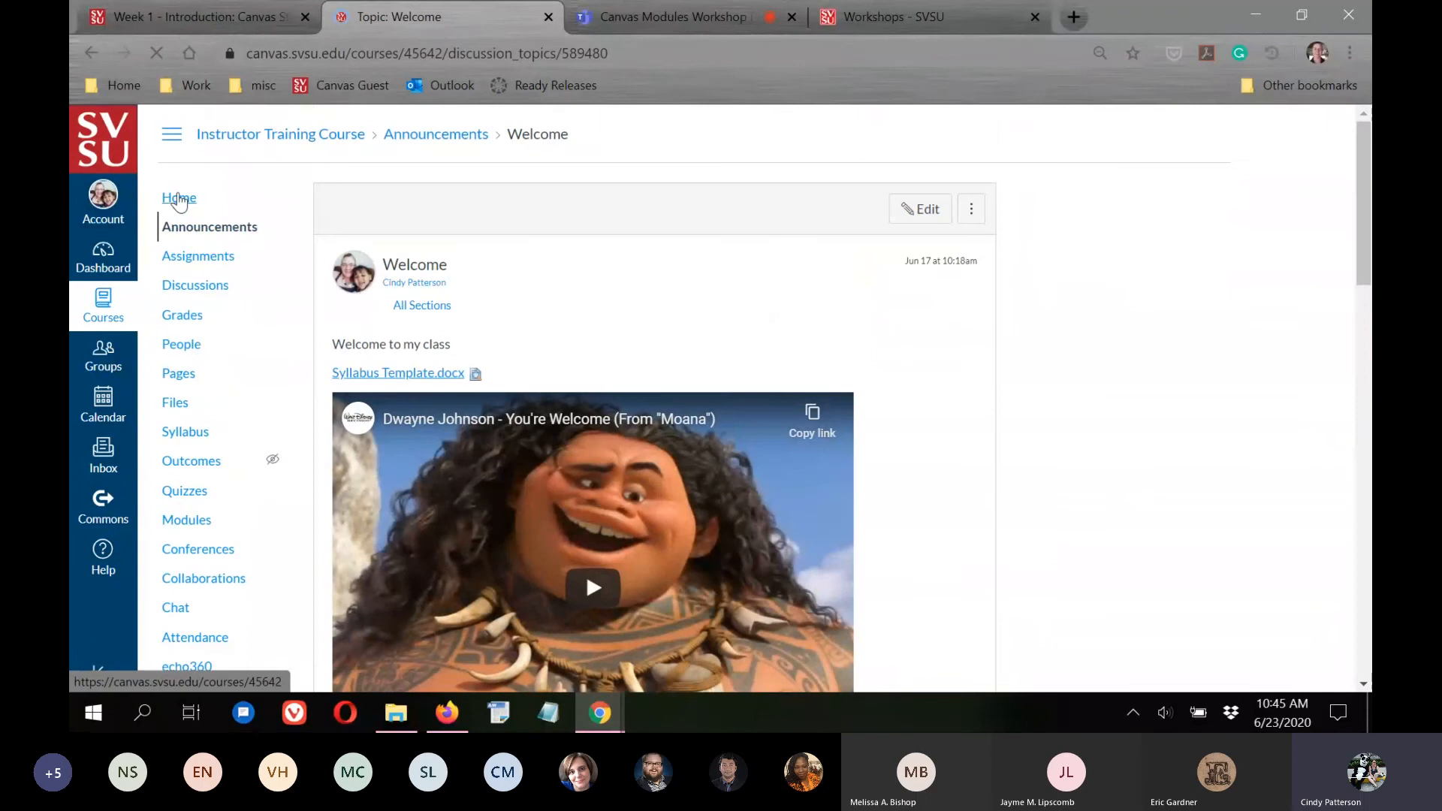
Return to the course home page and set it to display Course Modules.
{"action": "left_click", "coordinate": [177, 198]}
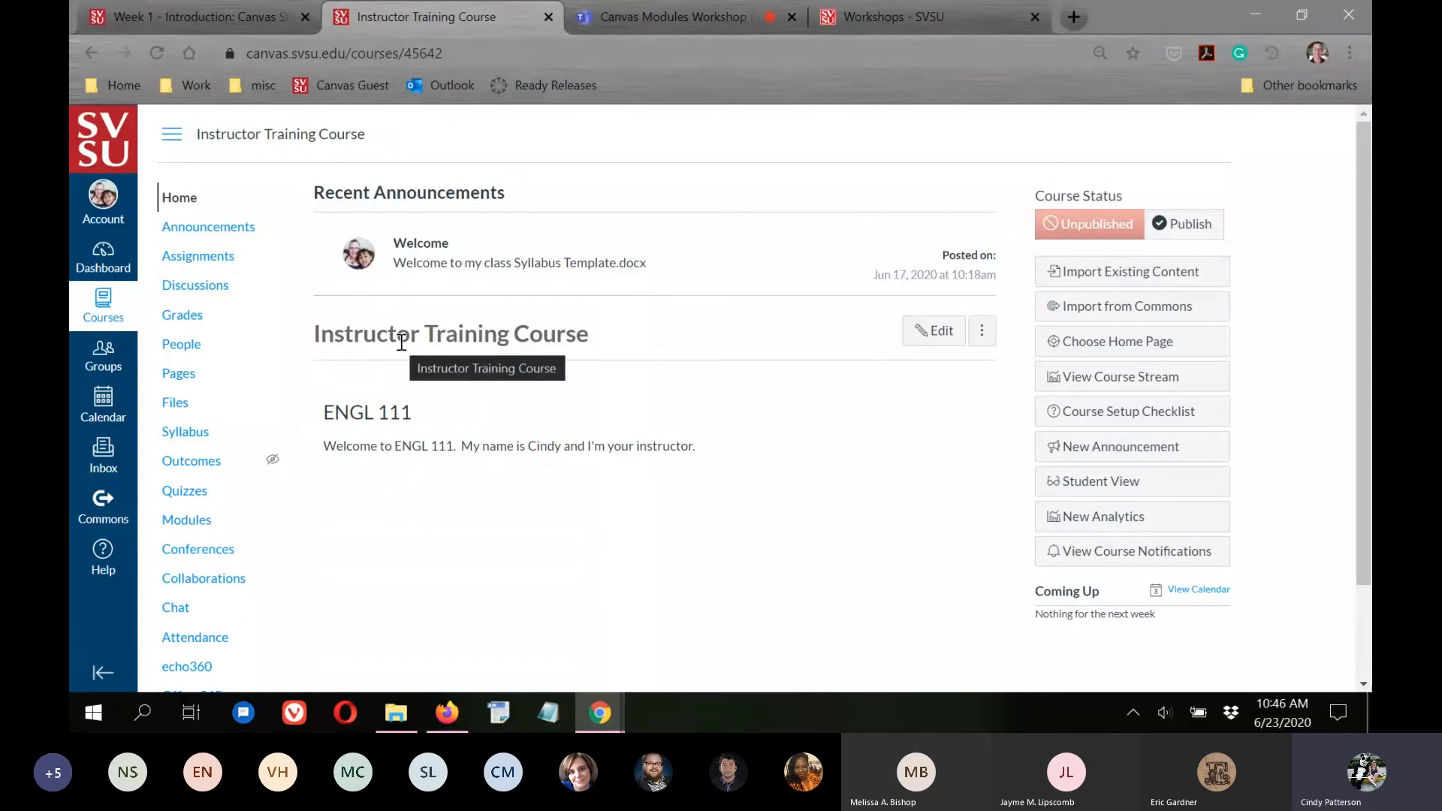
{"action": "left_click", "coordinate": [1135, 343]}
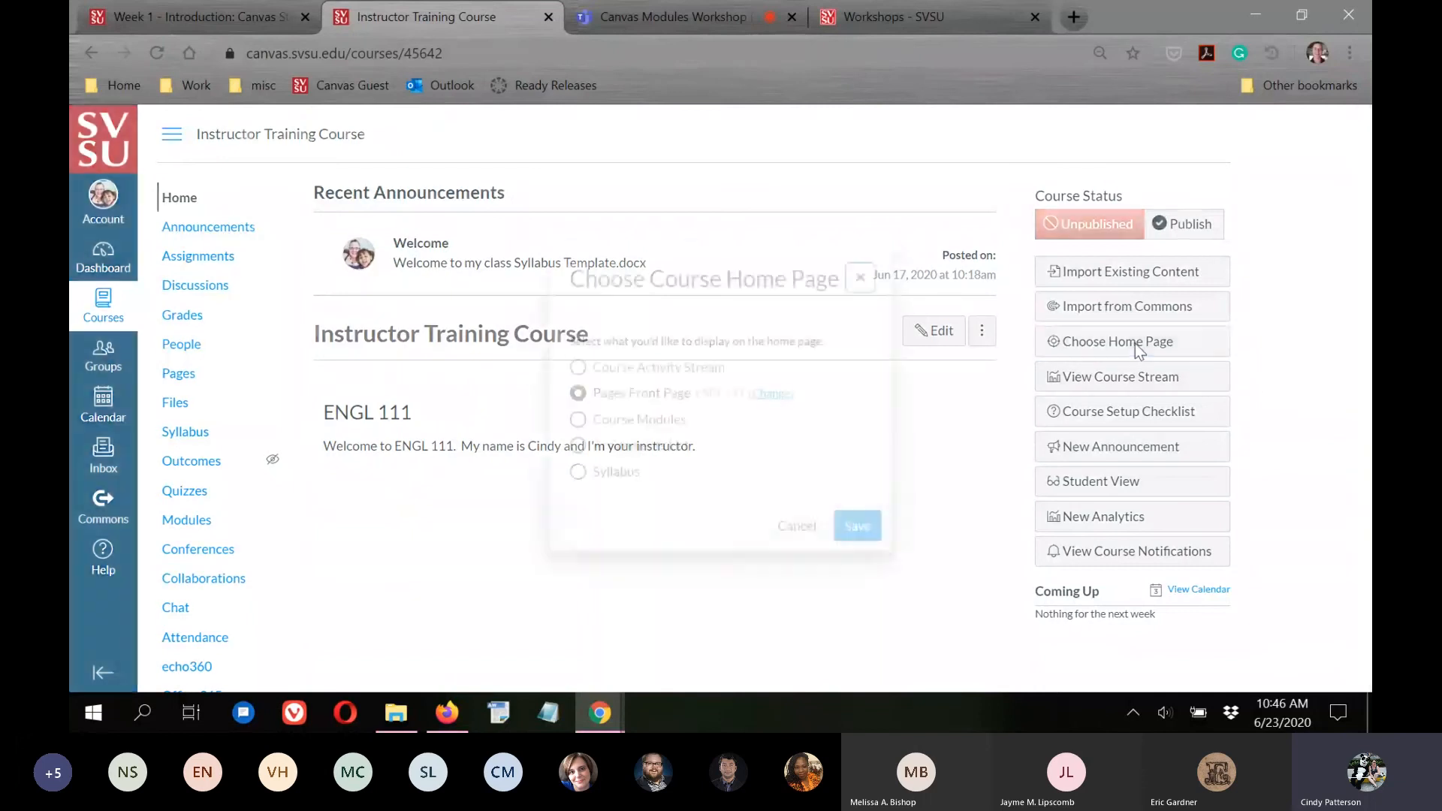
{"action": "left_click", "coordinate": [576, 421]}
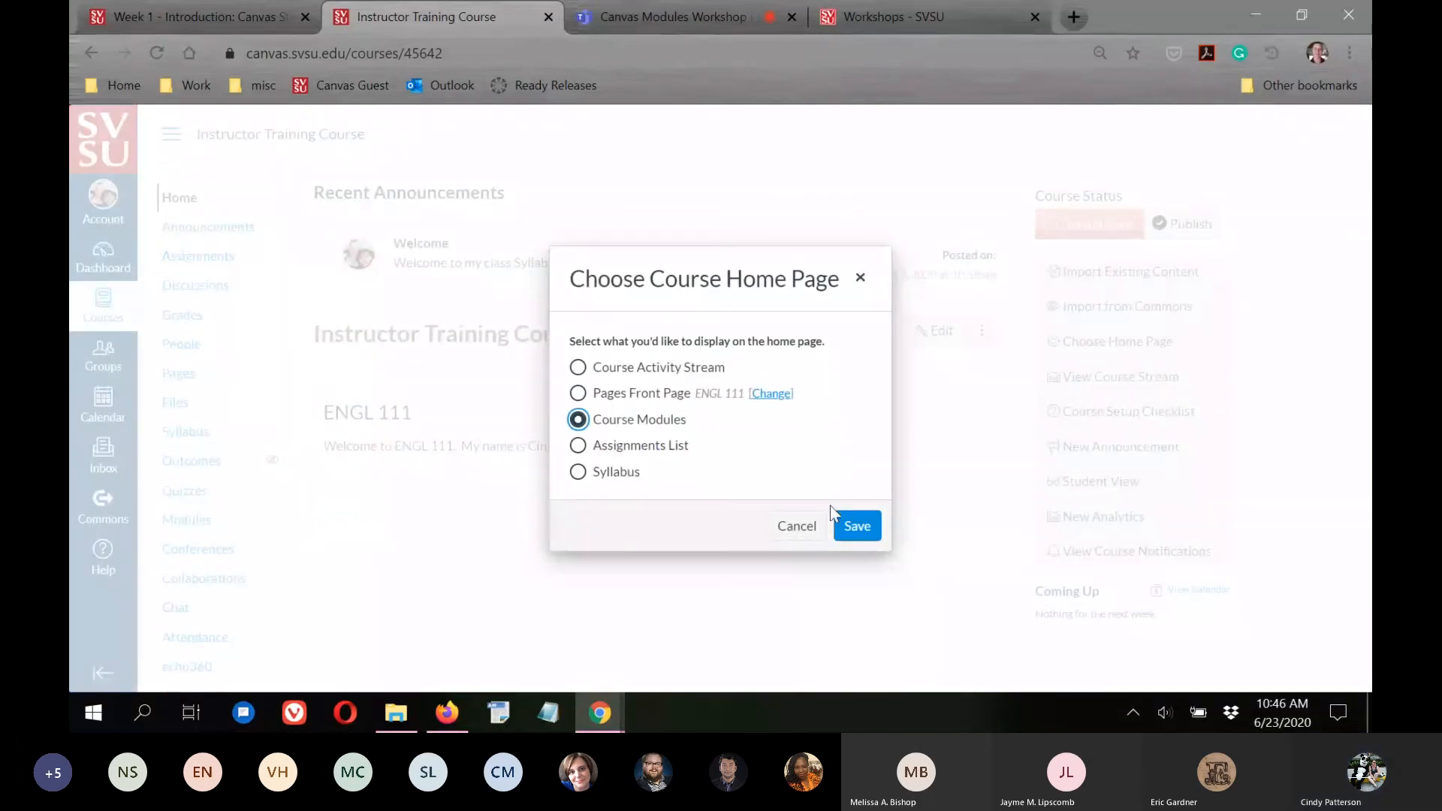
{"action": "left_click", "coordinate": [855, 524]}
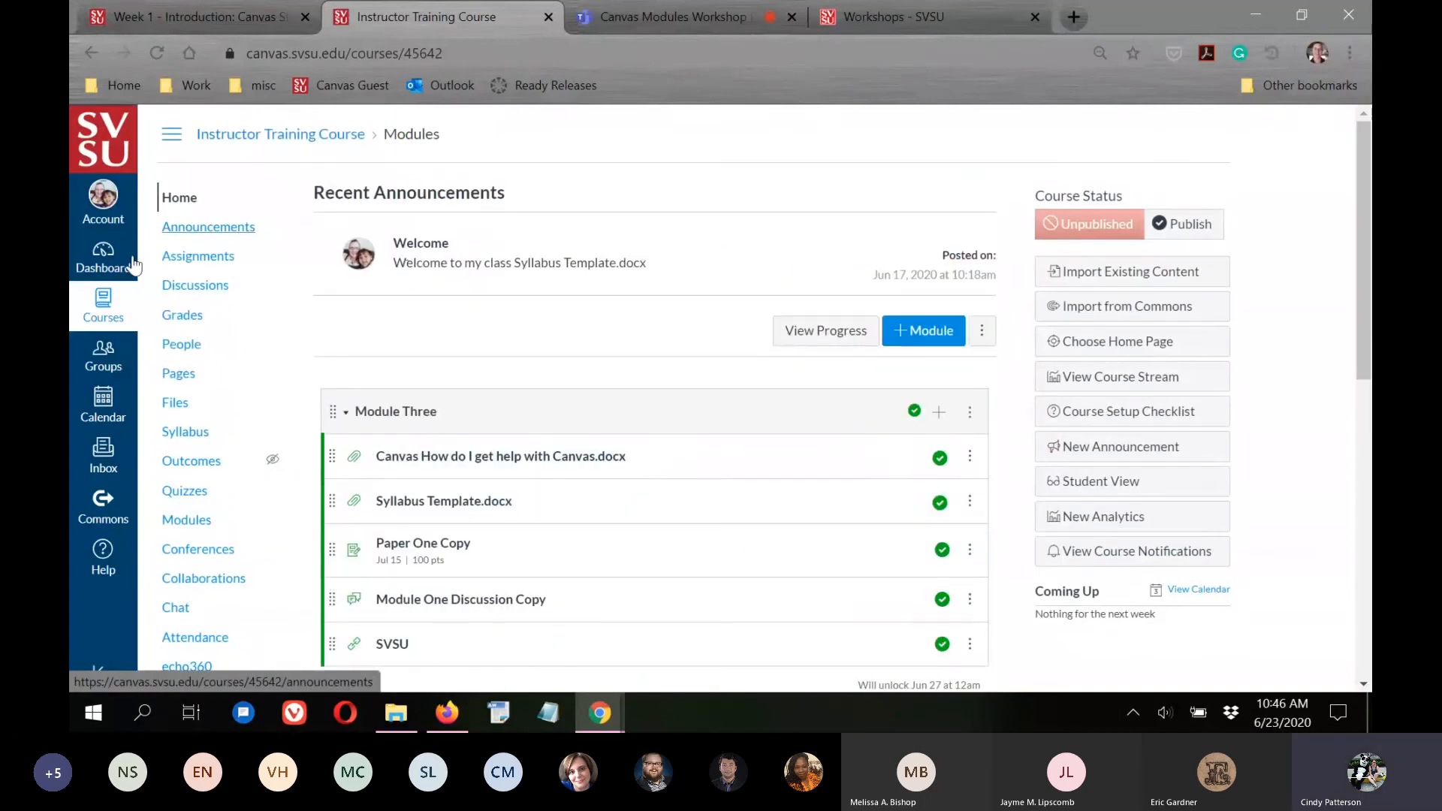
Examine how the recent announcements and the modules are laid out on the course home page.
{"action": "scroll", "coordinate": [545, 418], "scroll_direction": "down", "scroll_amount": 5}
{"action": "scroll", "coordinate": [546, 418], "scroll_direction": "down", "scroll_amount": 3}
{"action": "scroll", "coordinate": [1184, 463], "scroll_direction": "up", "scroll_amount": 6}
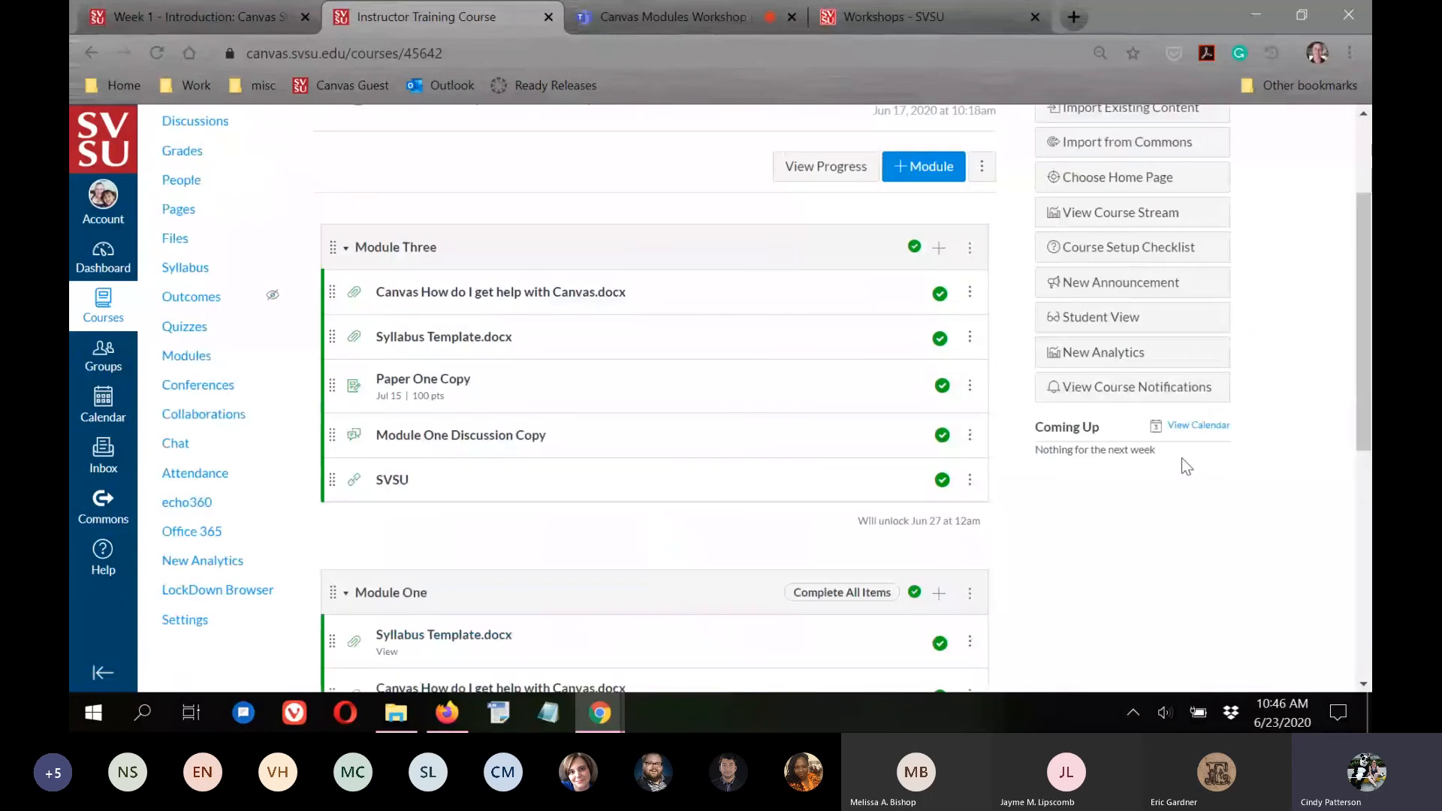
{"action": "scroll", "coordinate": [1182, 458], "scroll_direction": "up", "scroll_amount": 3}
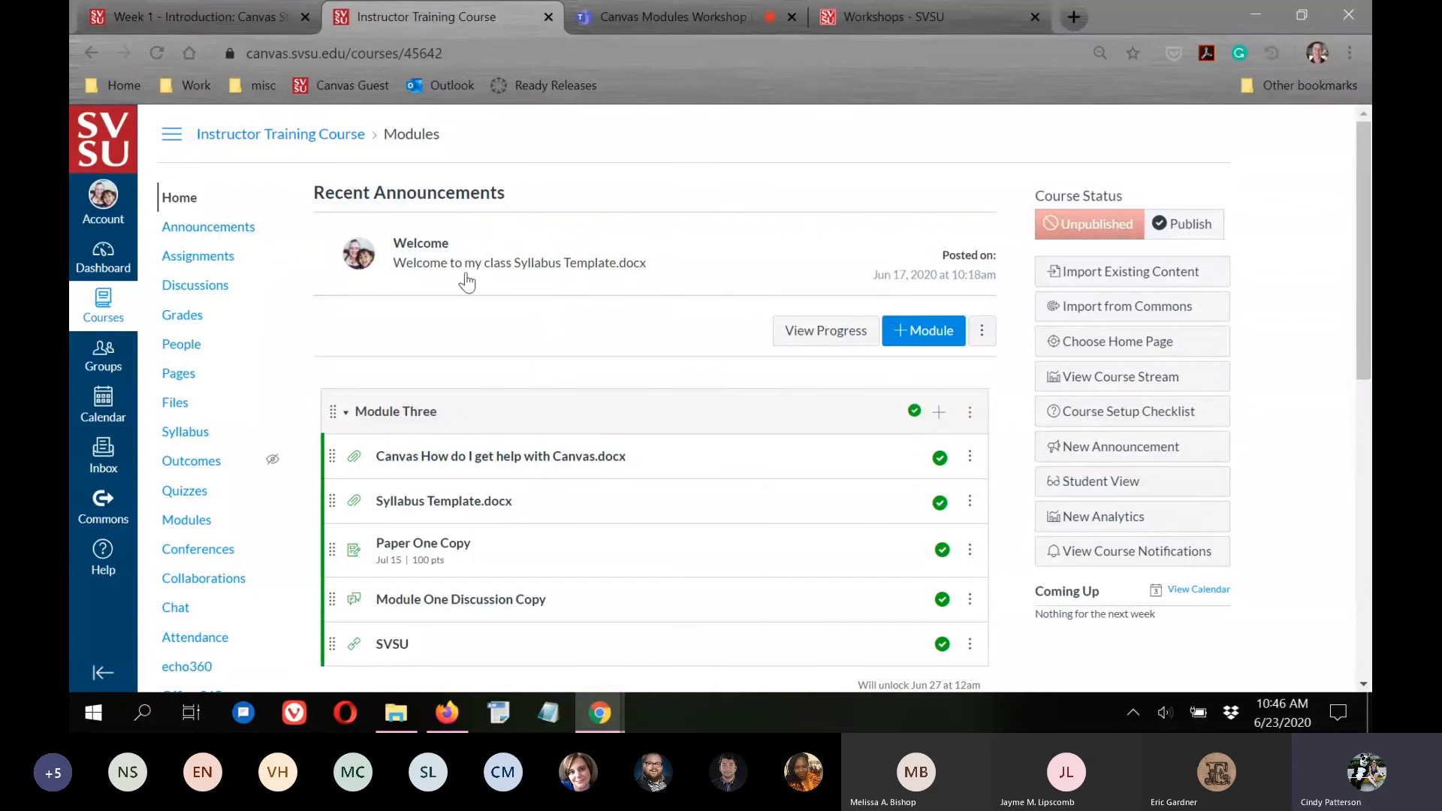
{"action": "scroll", "coordinate": [477, 281], "scroll_direction": "down", "scroll_amount": 10}
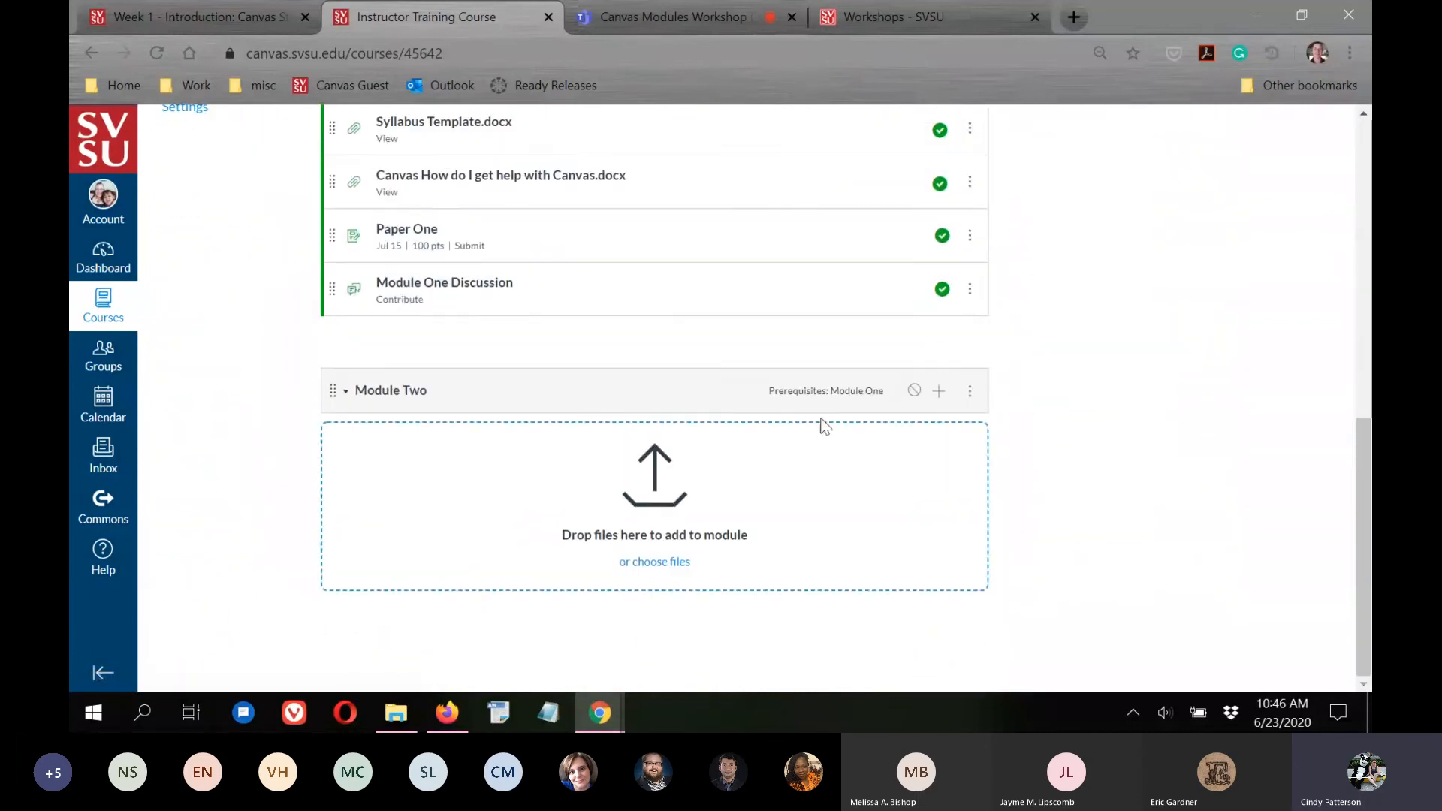
{"action": "scroll", "coordinate": [826, 400], "scroll_direction": "up", "scroll_amount": 10}
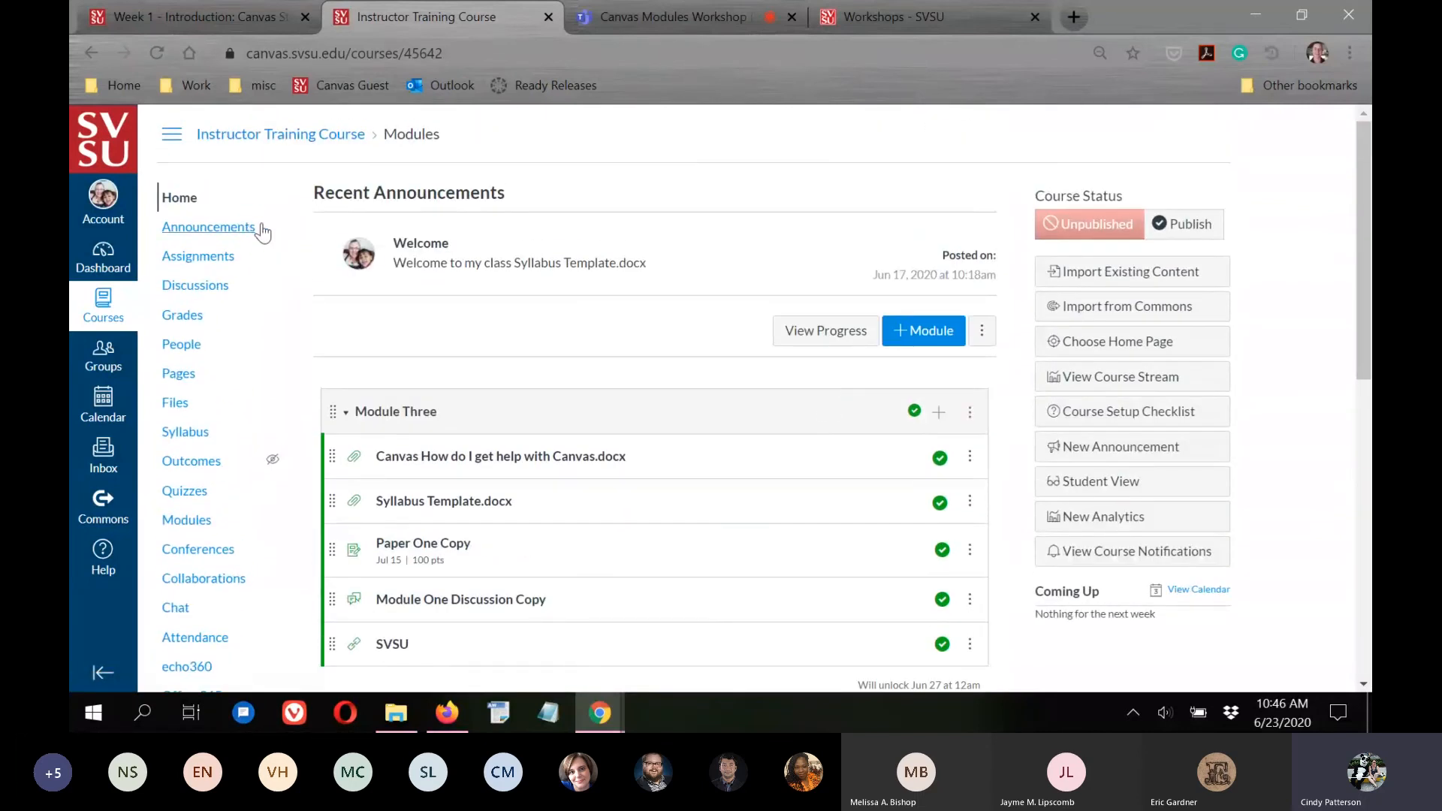
View the Welcome announcement from the home page and return, and check the Teams meeting chat for questions.
{"action": "left_click", "coordinate": [422, 245]}
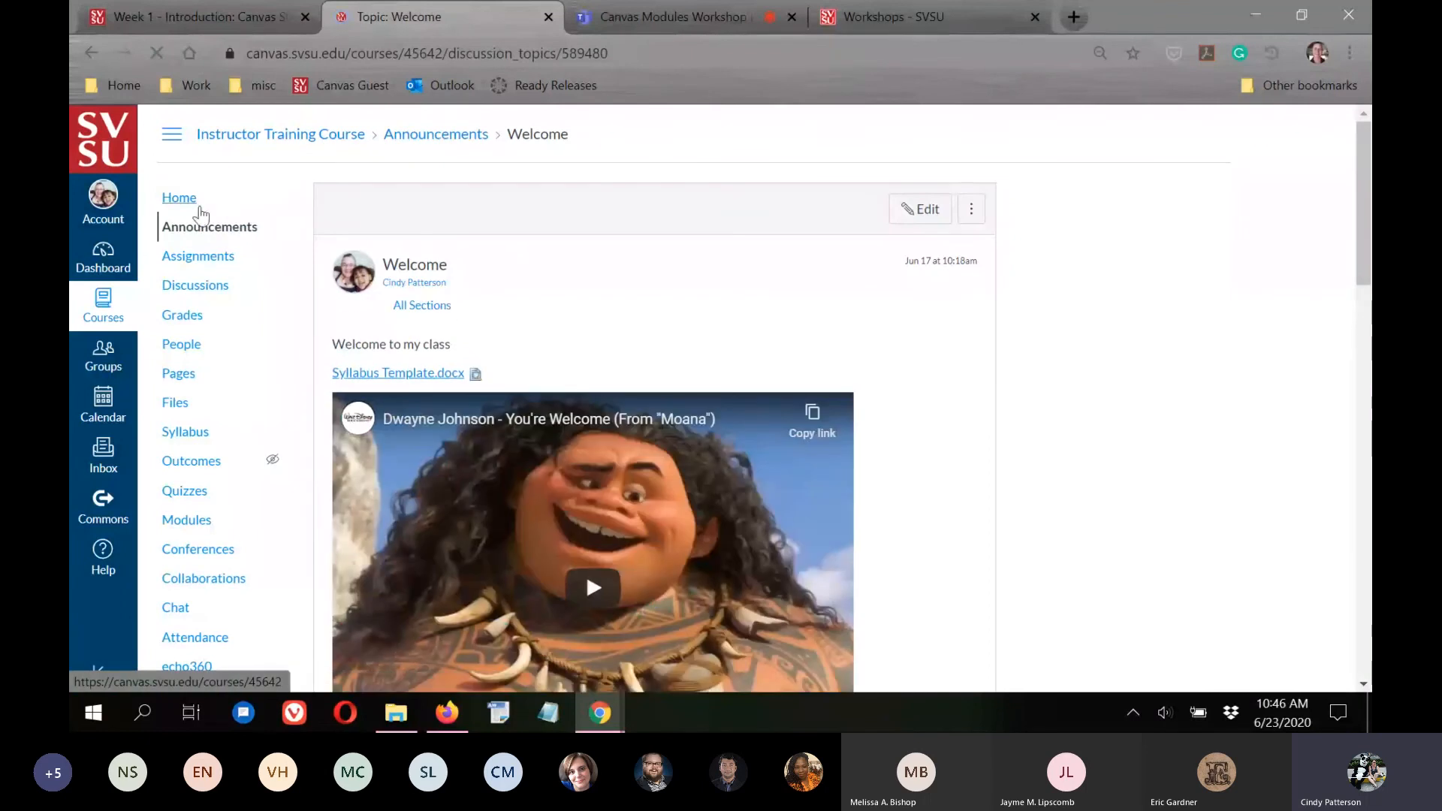
{"action": "left_click", "coordinate": [172, 199]}
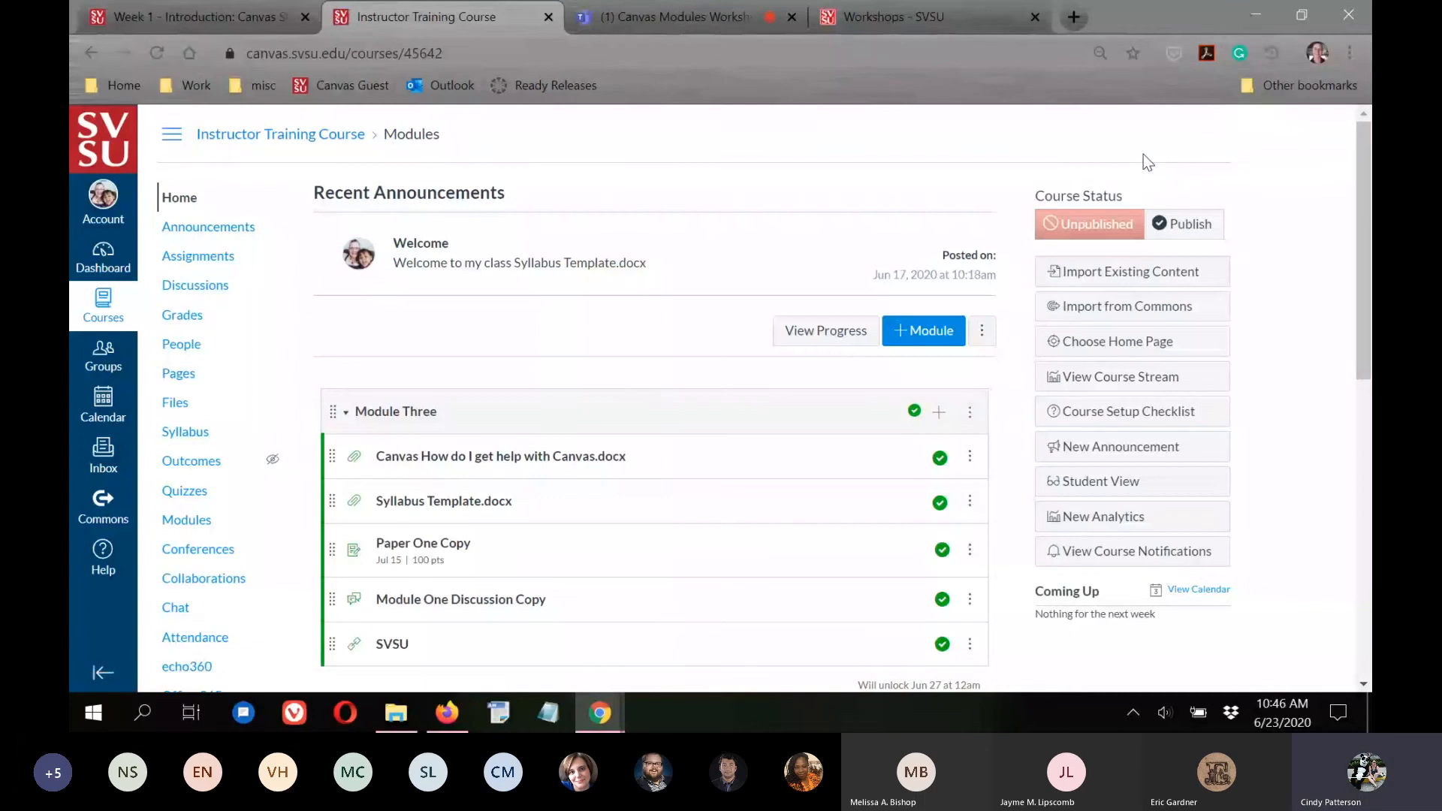
{"action": "left_click", "coordinate": [694, 21]}
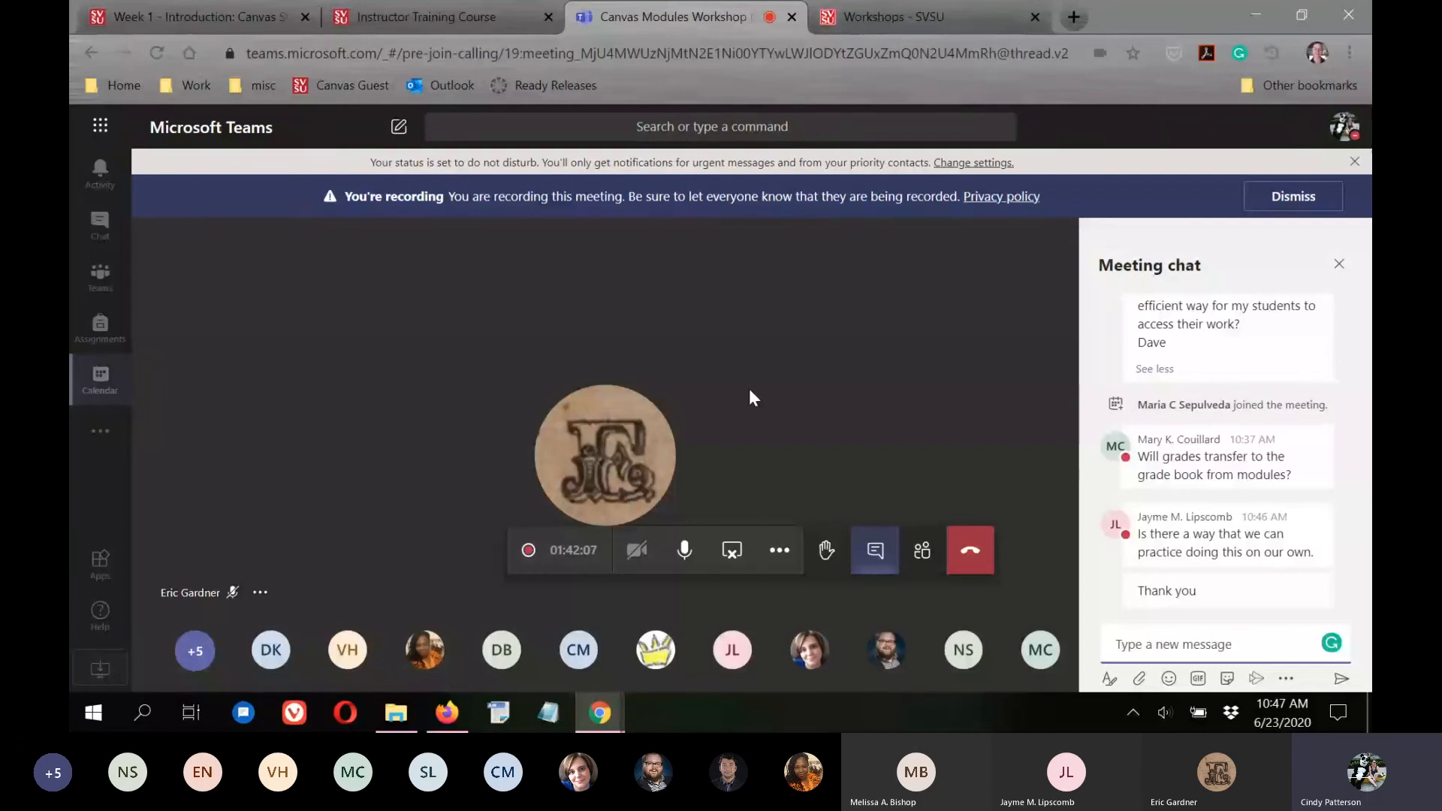
Switch back to the Instructor Training Course in Canvas and delete Module Three from its home page, confirming the deletion.
{"action": "left_click", "coordinate": [526, 9]}
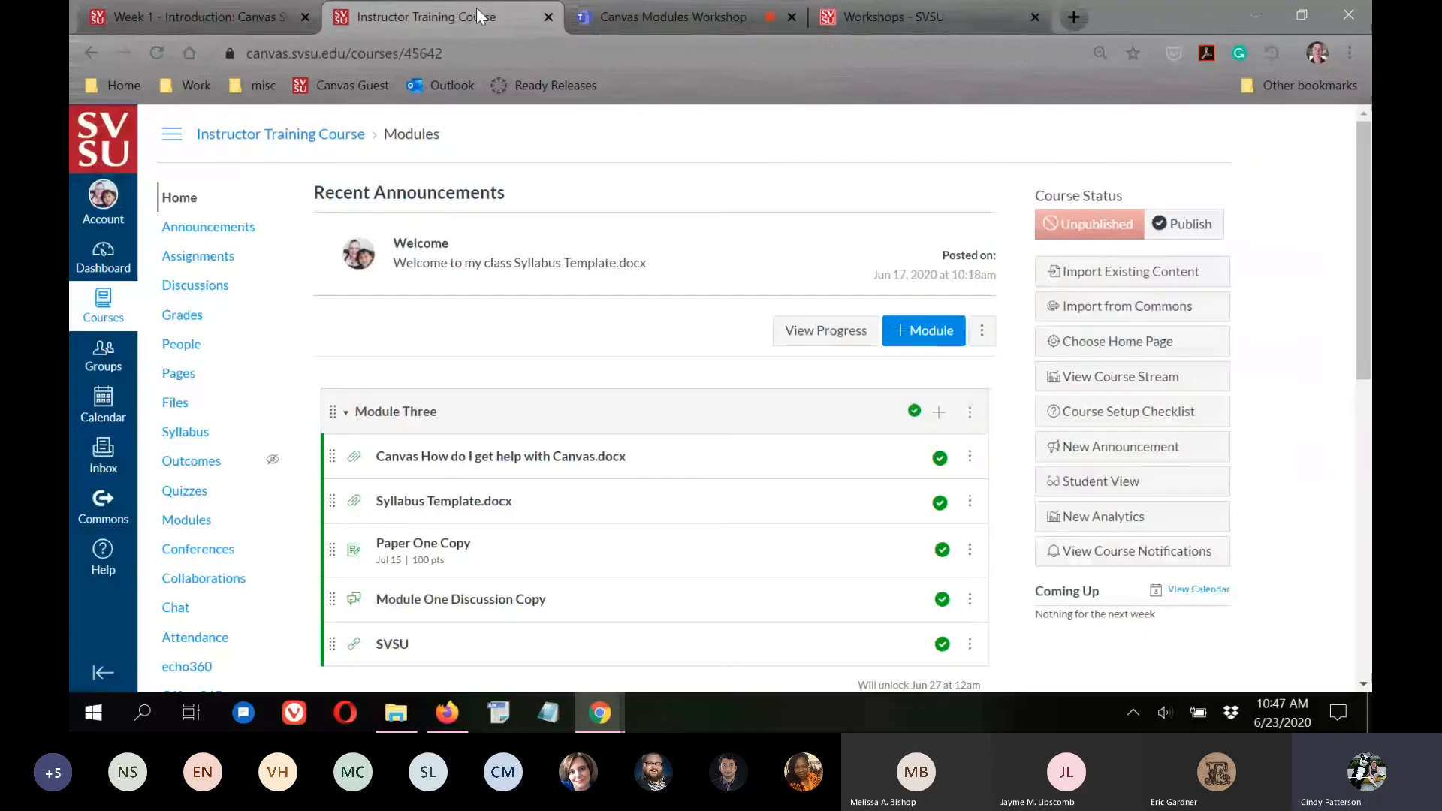
{"action": "left_click", "coordinate": [969, 413]}
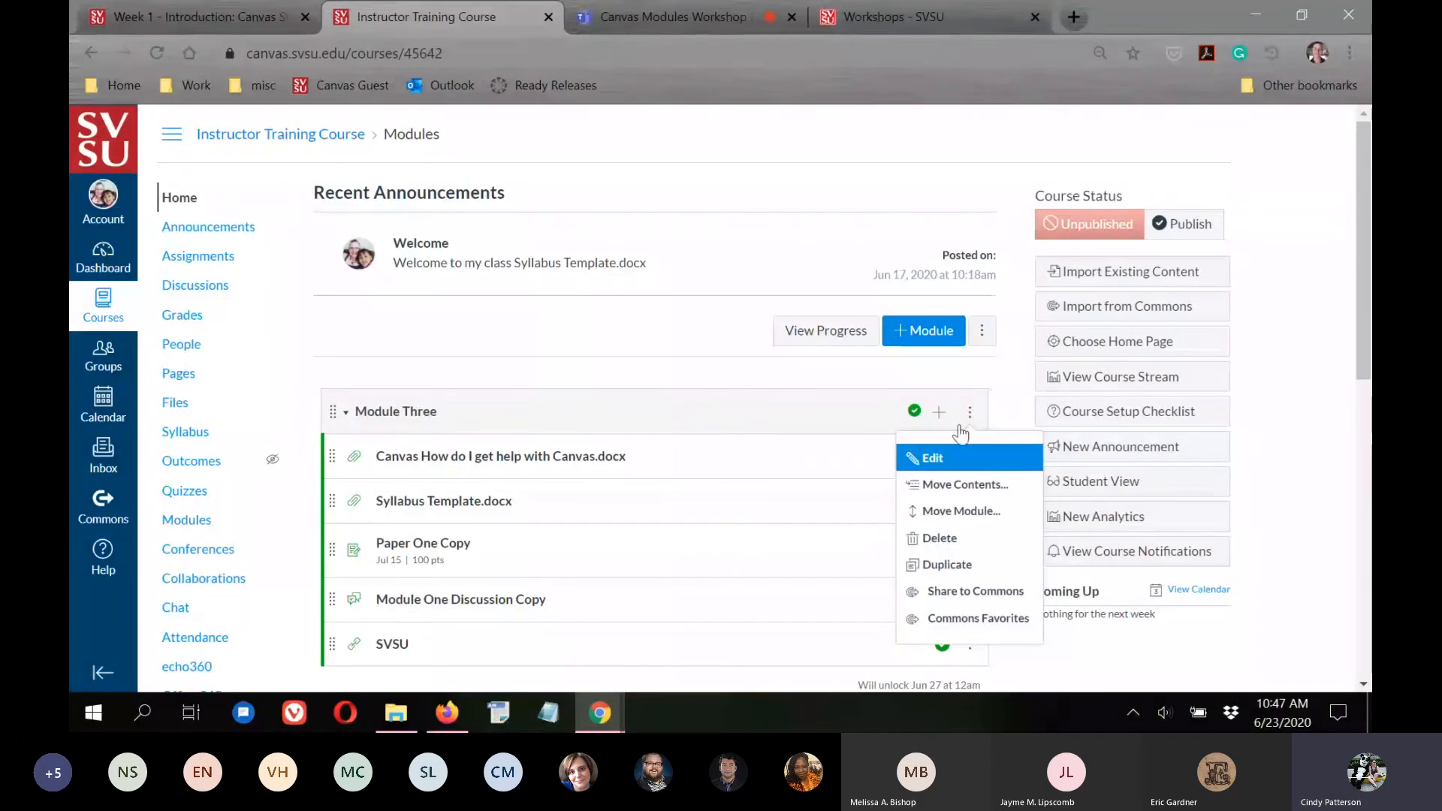
{"action": "scroll", "coordinate": [682, 430], "scroll_direction": "down", "scroll_amount": 3}
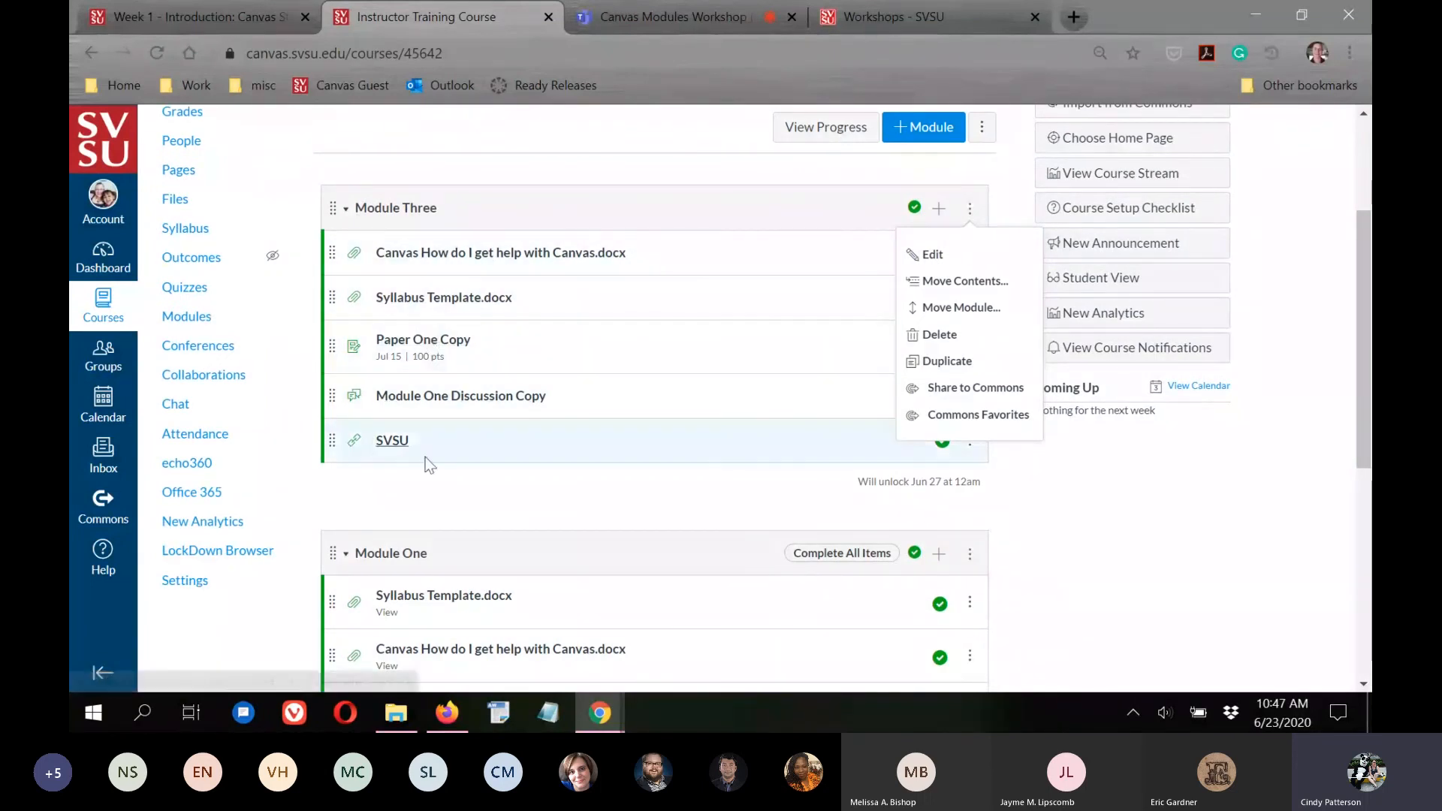
{"action": "left_click", "coordinate": [940, 342]}
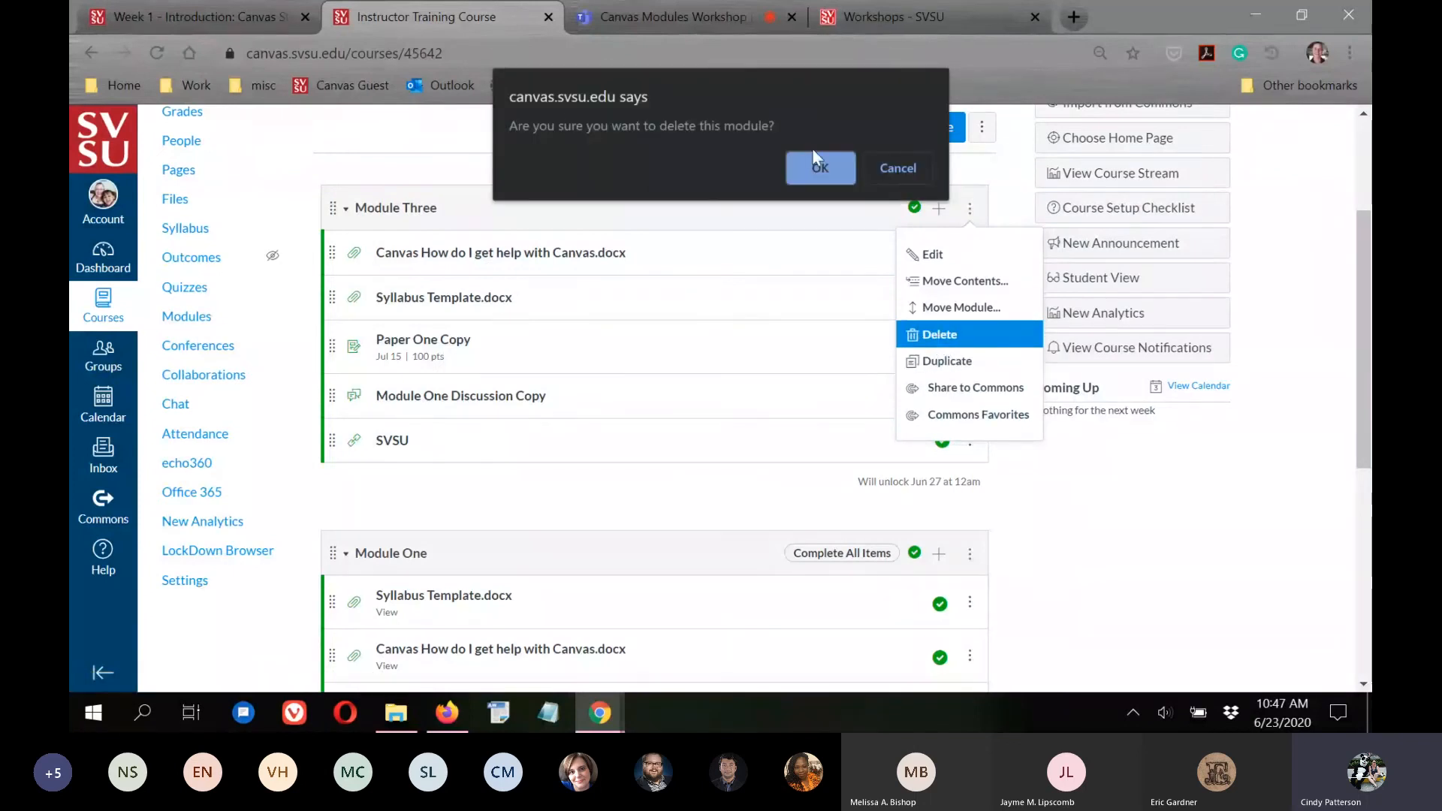
{"action": "left_click", "coordinate": [819, 168]}
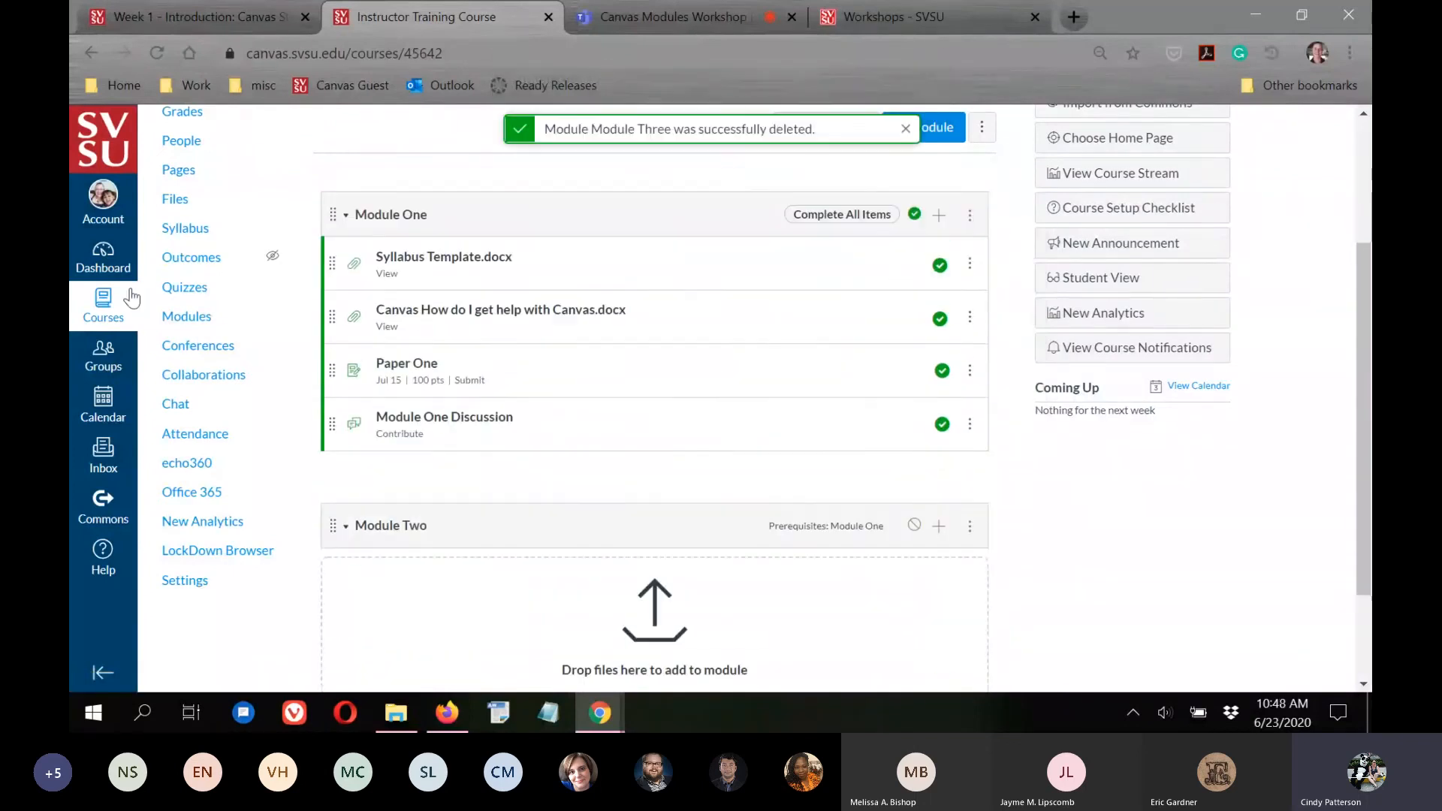
Look over the recent announcements, Module One and Module Two on the course home page.
{"action": "scroll", "coordinate": [1063, 542], "scroll_direction": "up", "scroll_amount": 3}
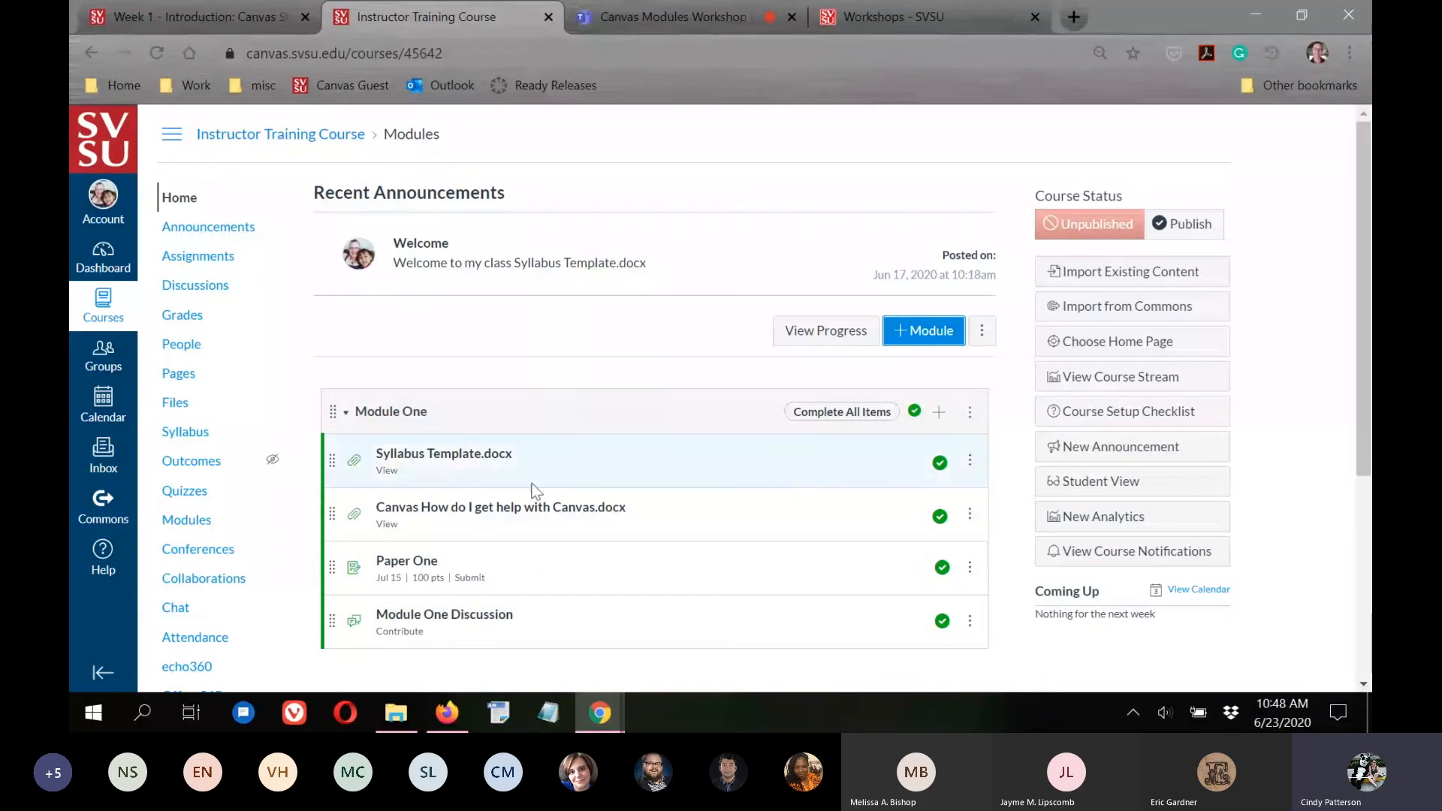
{"action": "scroll", "coordinate": [783, 466], "scroll_direction": "down", "scroll_amount": 3}
{"action": "scroll", "coordinate": [633, 457], "scroll_direction": "up", "scroll_amount": 1}
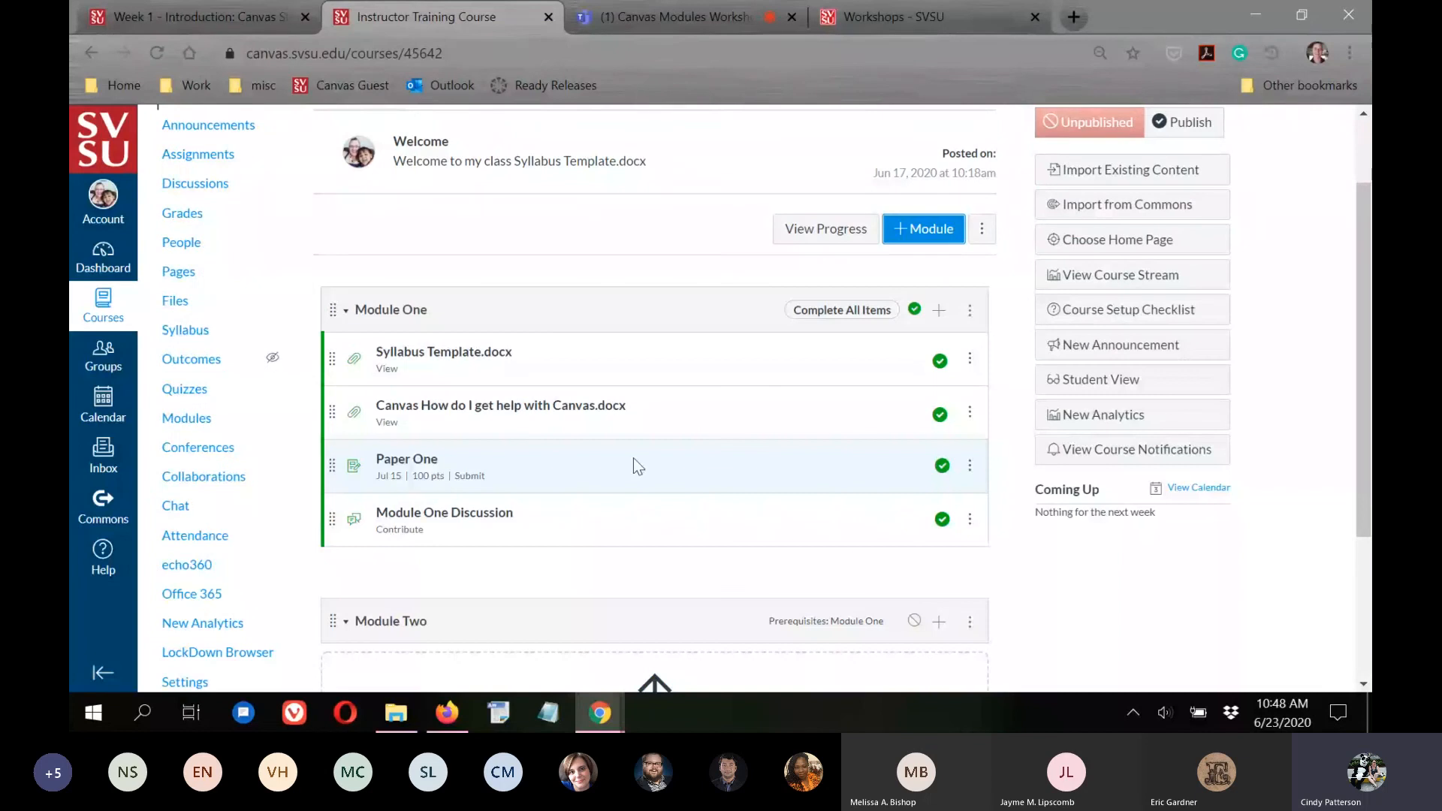
{"action": "scroll", "coordinate": [1273, 449], "scroll_direction": "up", "scroll_amount": 1}
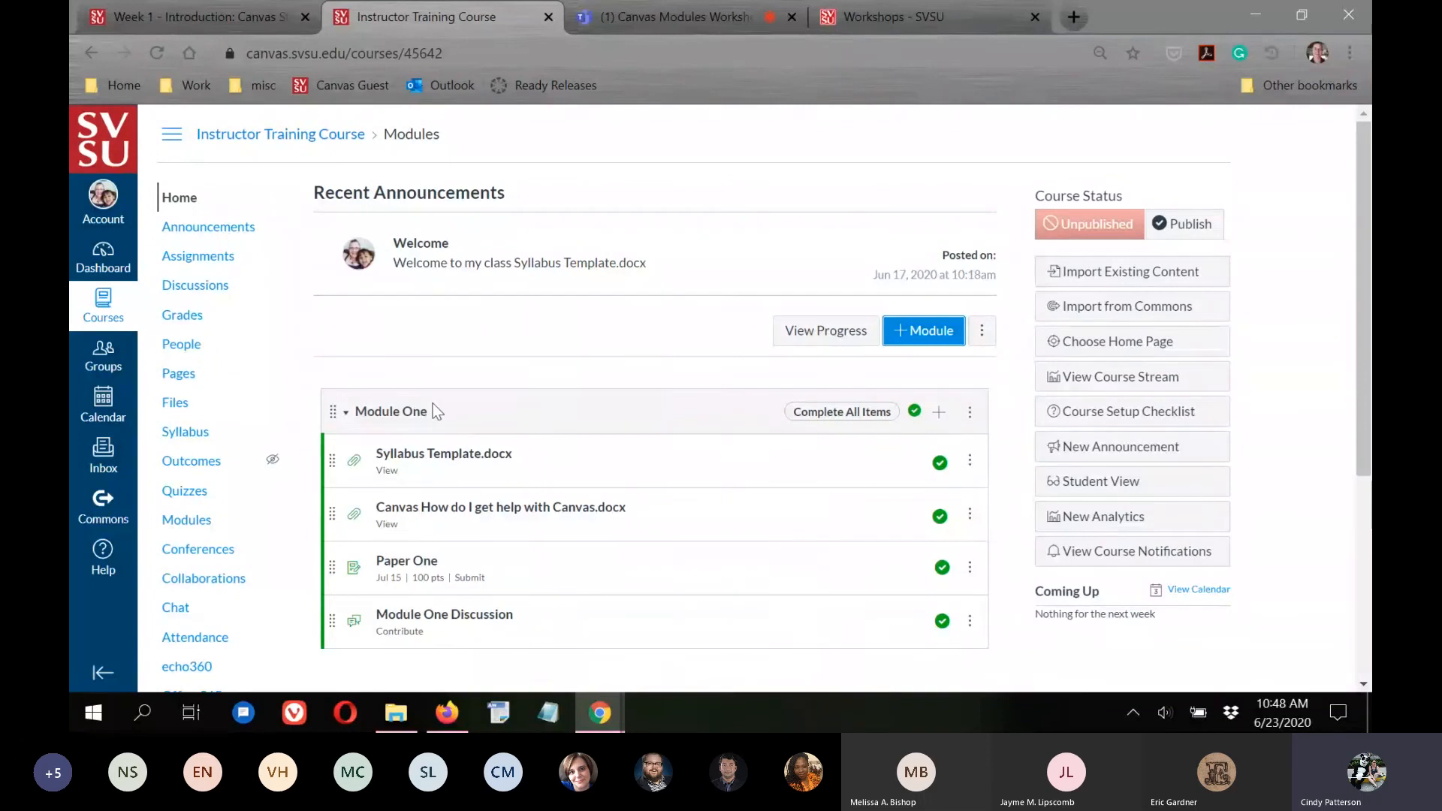
Switch to the Teams meeting, check its chat for participants' questions, and stop sharing the screen.
{"action": "left_click", "coordinate": [645, 3]}
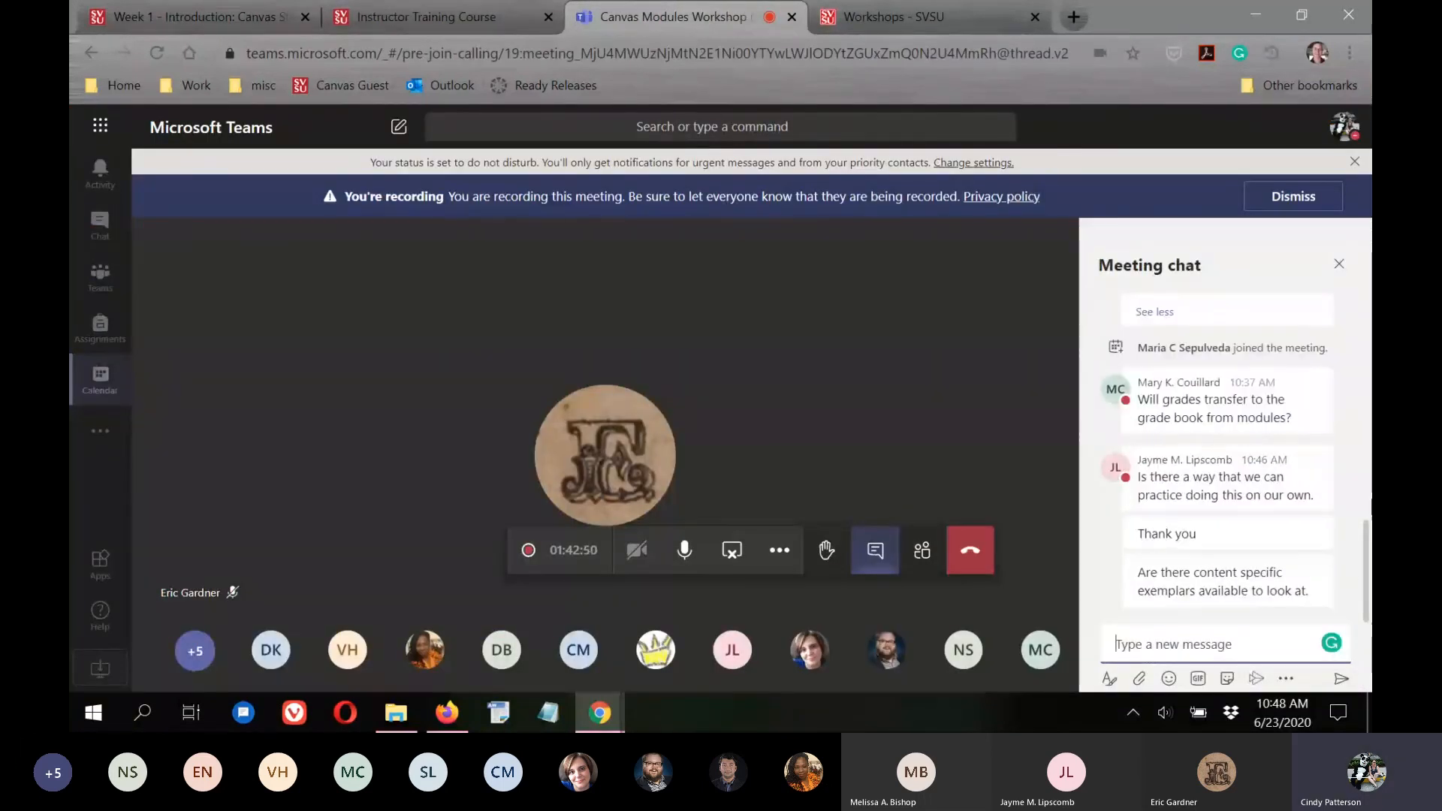
{"action": "mouse_move", "coordinate": [1329, 459]}
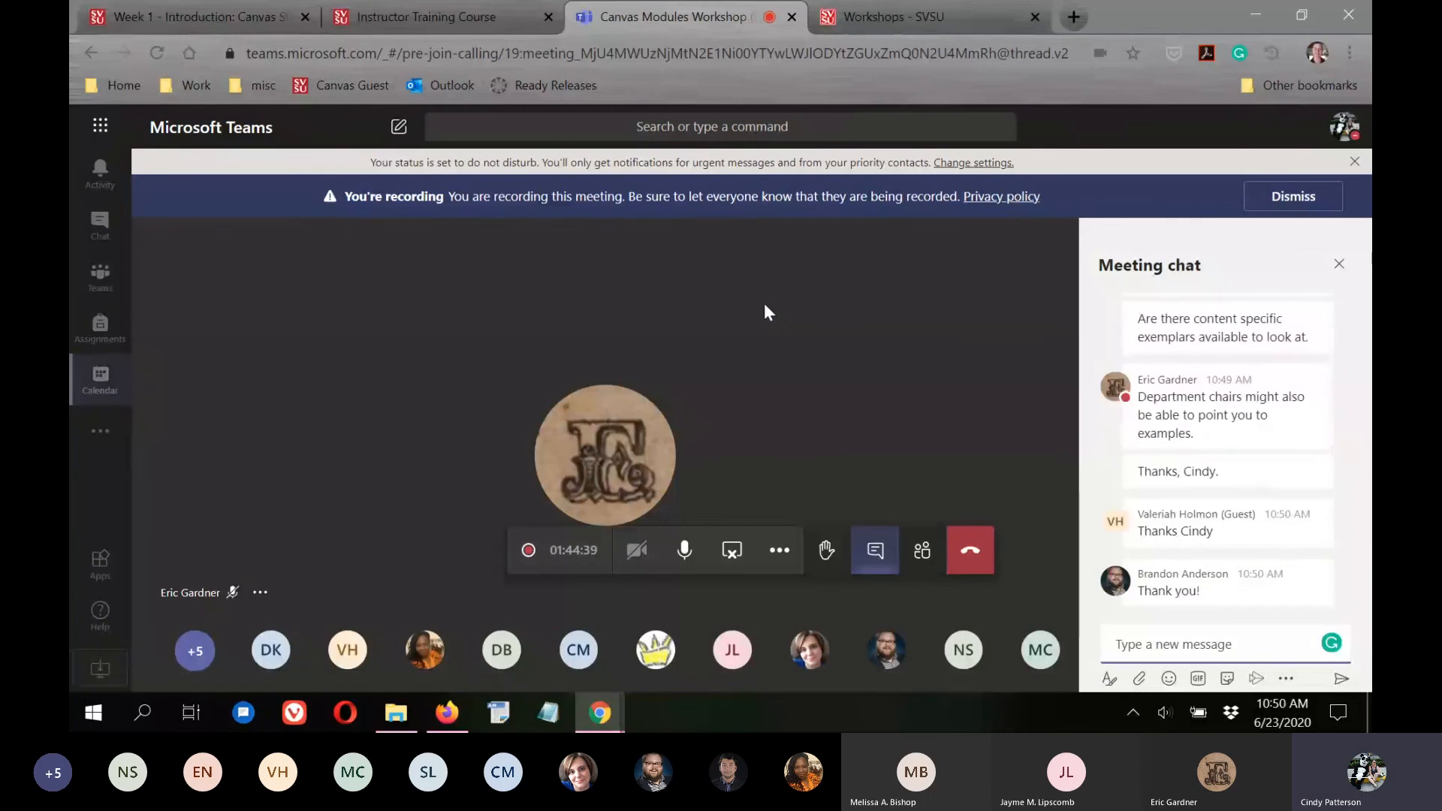
{"action": "left_click", "coordinate": [738, 553]}
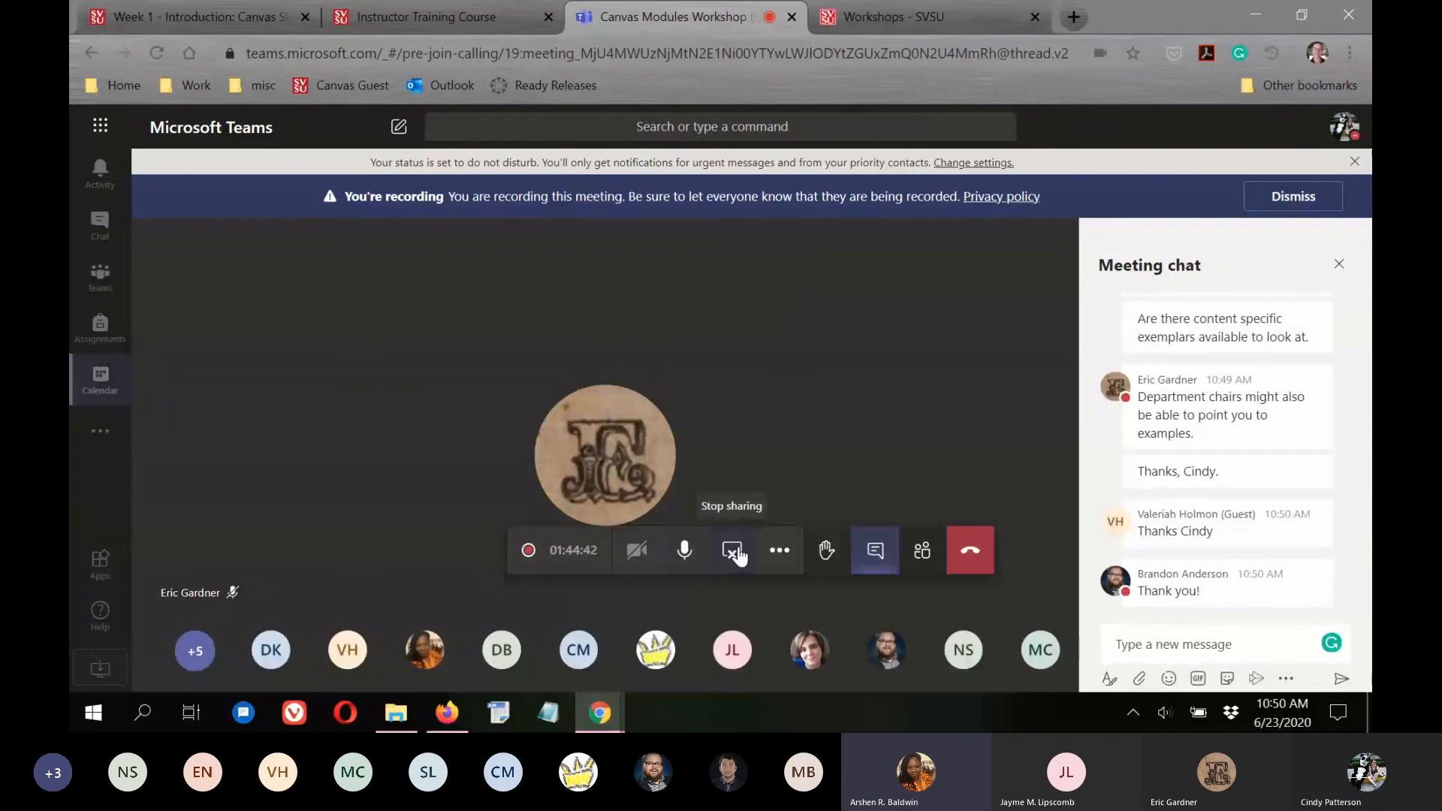
{"action": "left_click", "coordinate": [735, 551]}
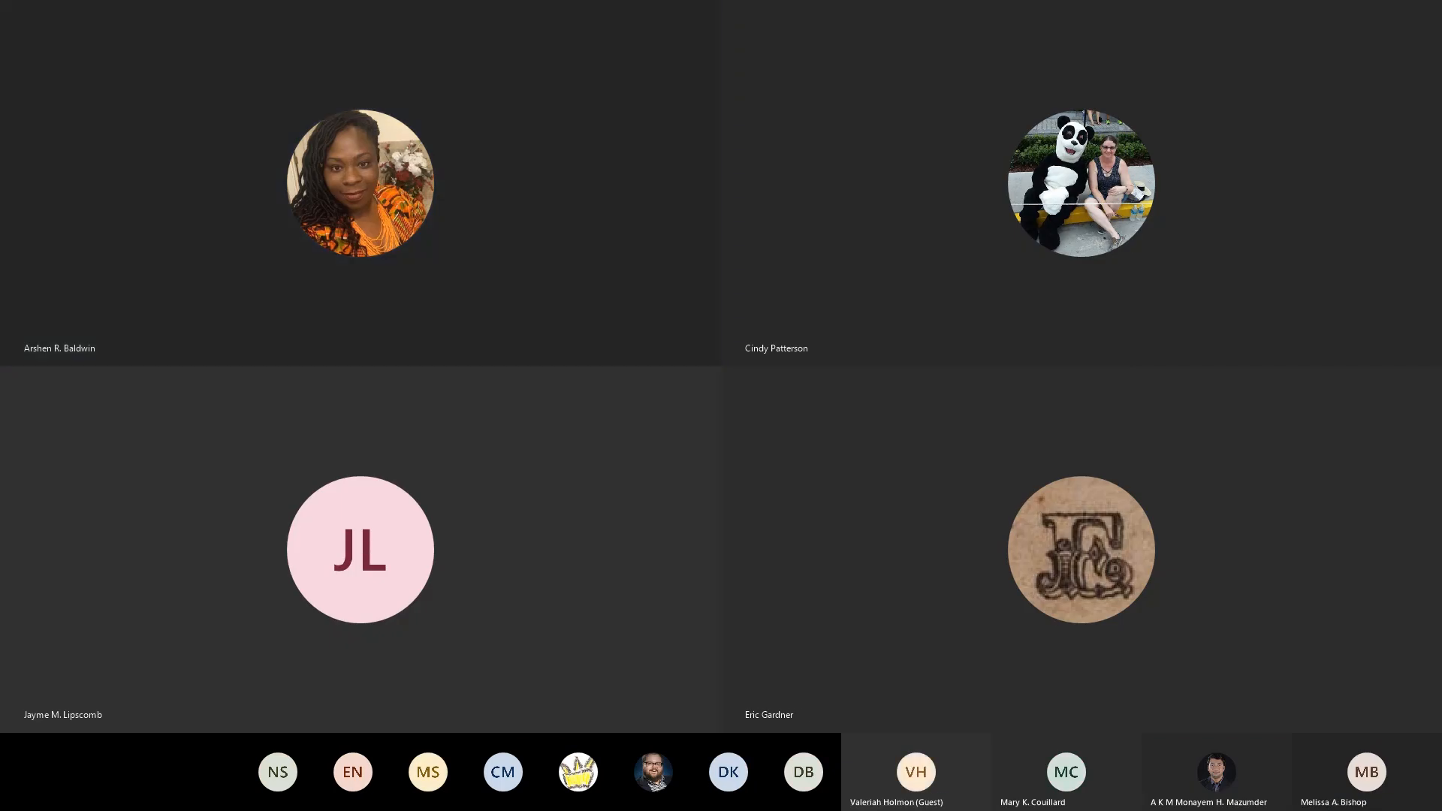